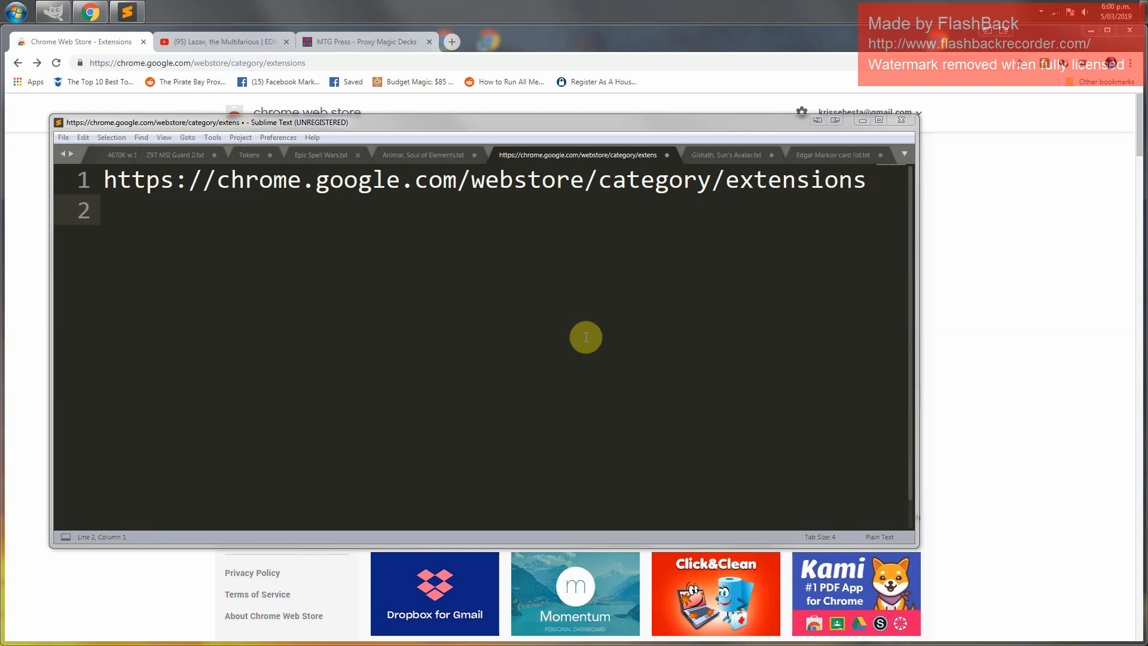
Copy the Chrome Web Store extensions address from the text editor
left_click_drag(885, 178, 92, 183)
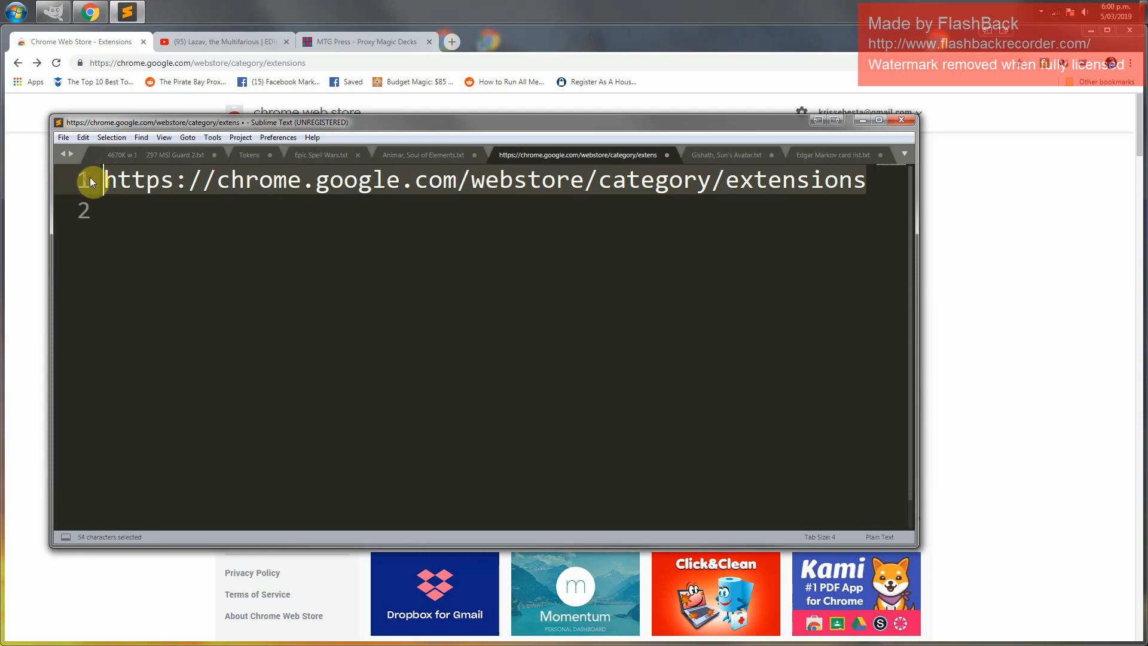
key("ctrl+c")
left_click(211, 220)
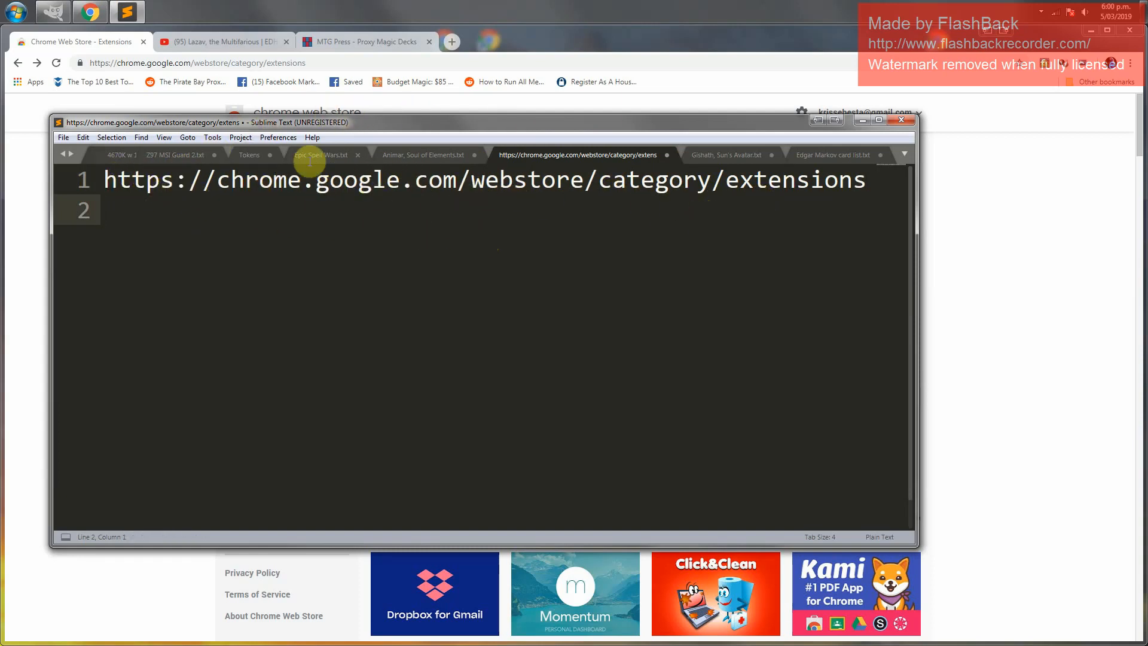
Search the Chrome Web Store extensions for "download all images"
left_click(340, 57)
left_click_drag(340, 58, 56, 59)
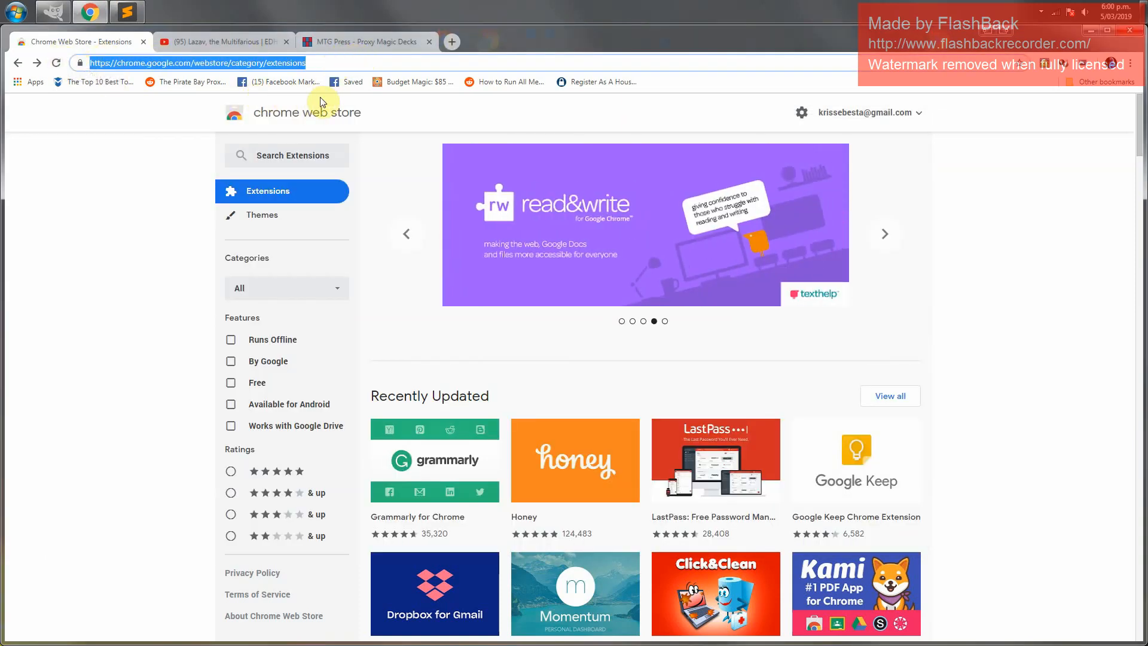
left_click(276, 154)
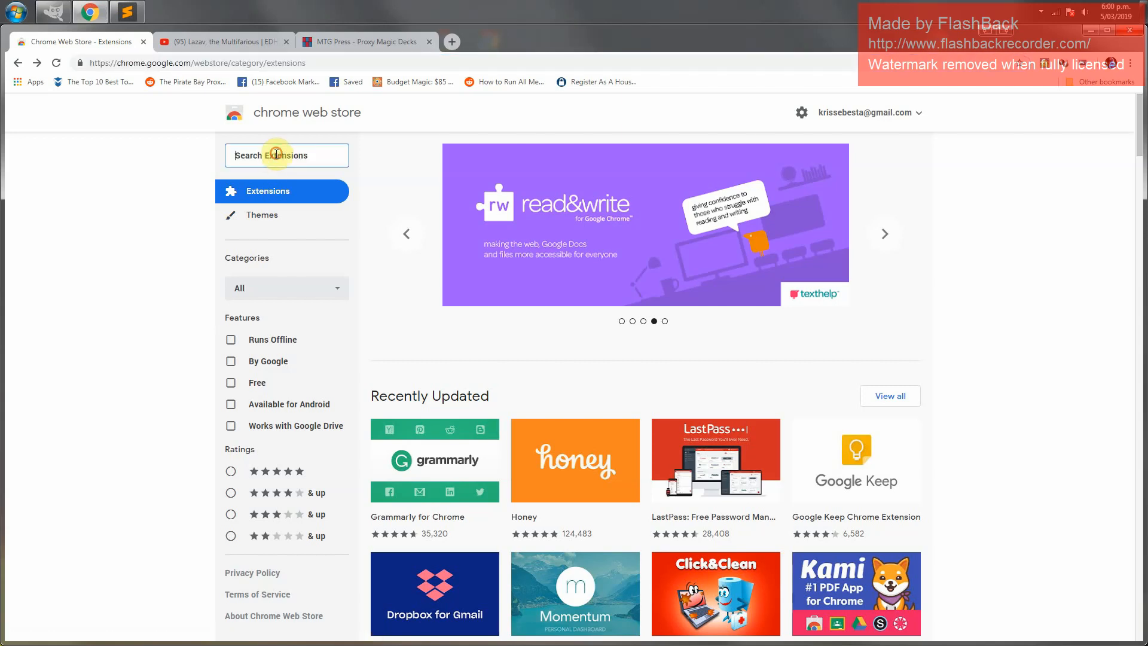
left_click(267, 154)
type("do")
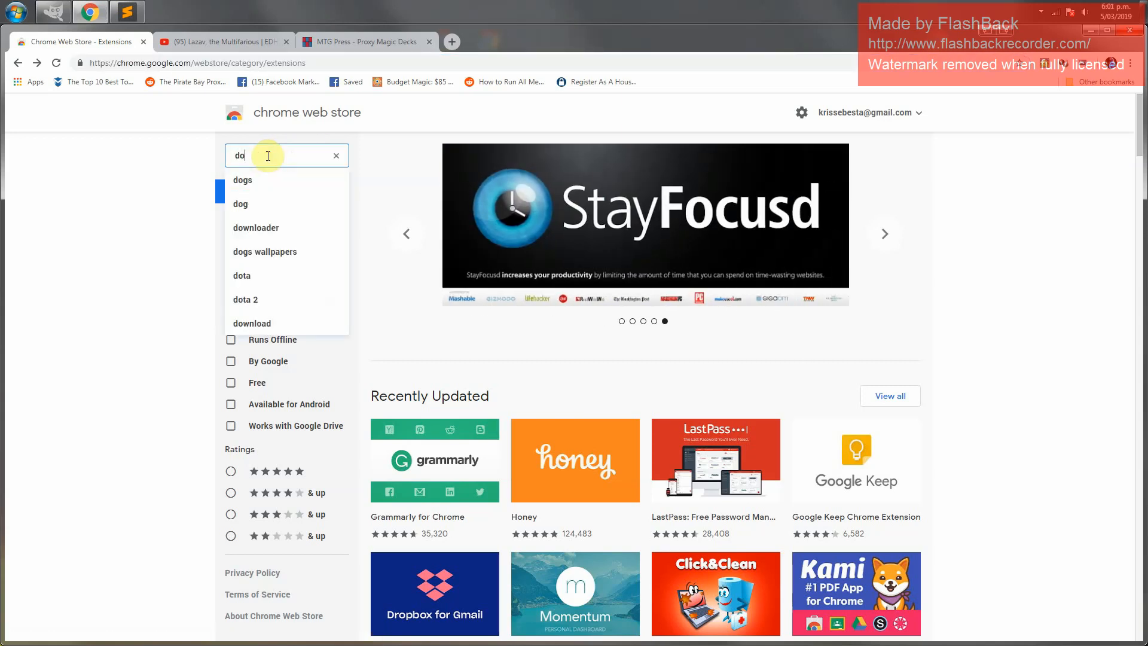
type("wnload")
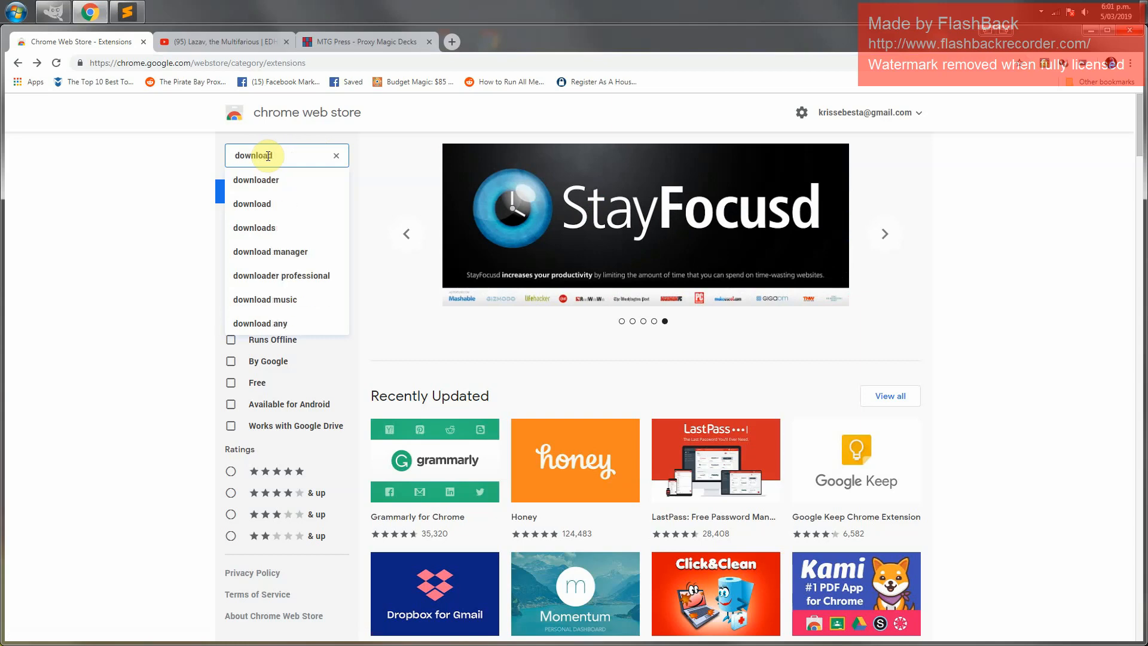
type(" all images")
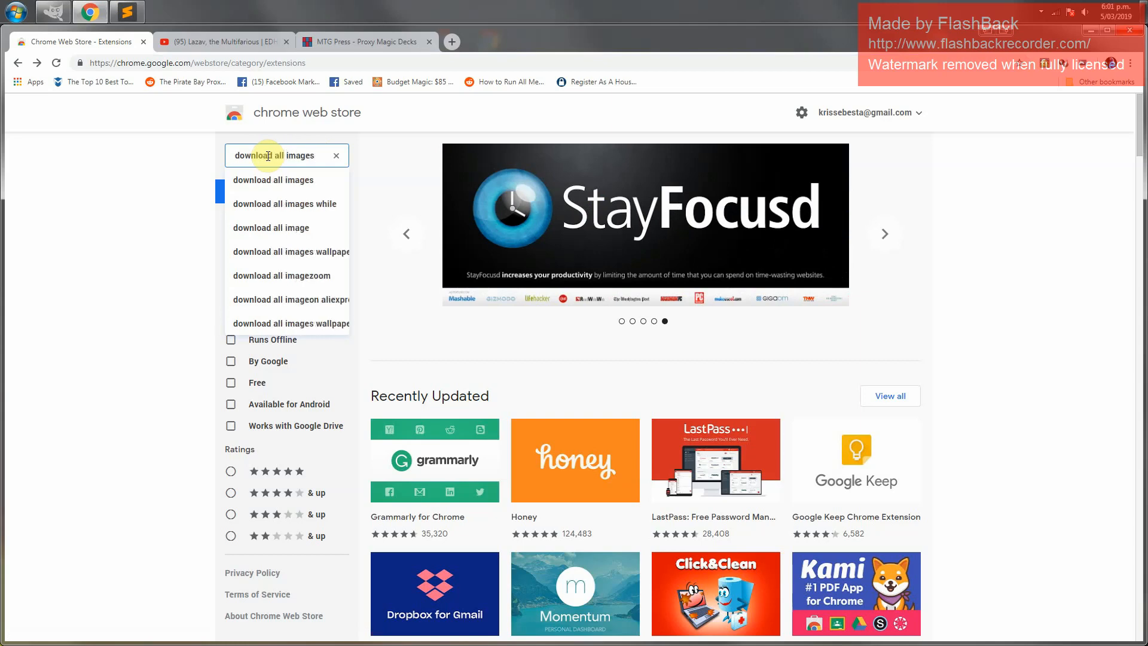
key("Return")
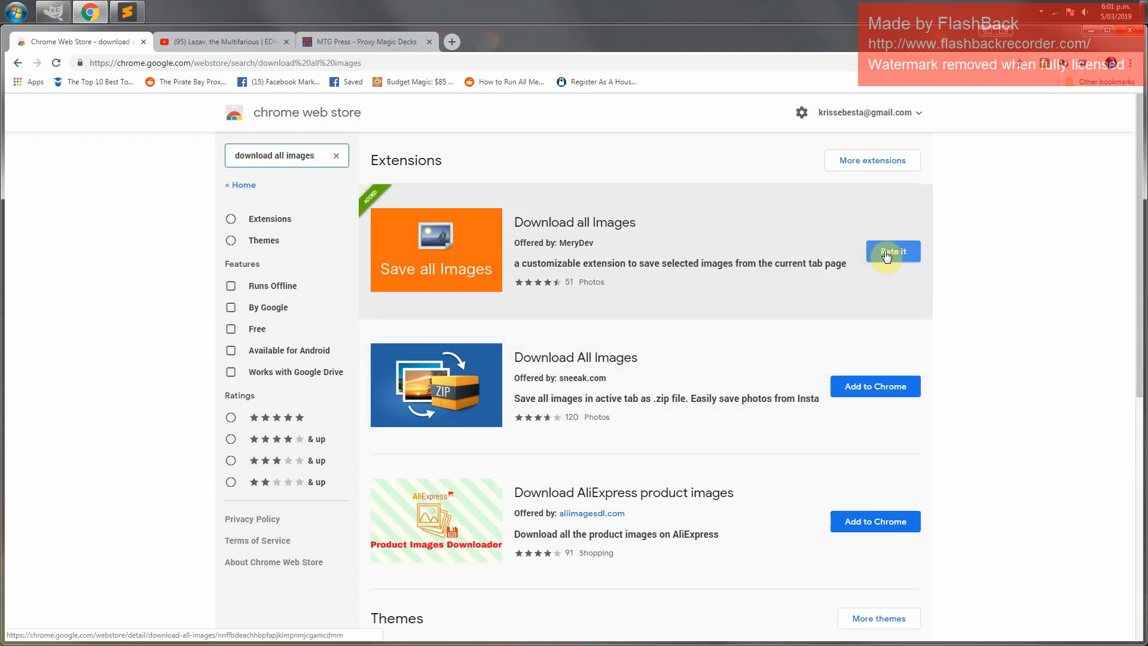
Try collecting images from the current tab with the installed image-download extension, then close its popup
left_click(1087, 66)
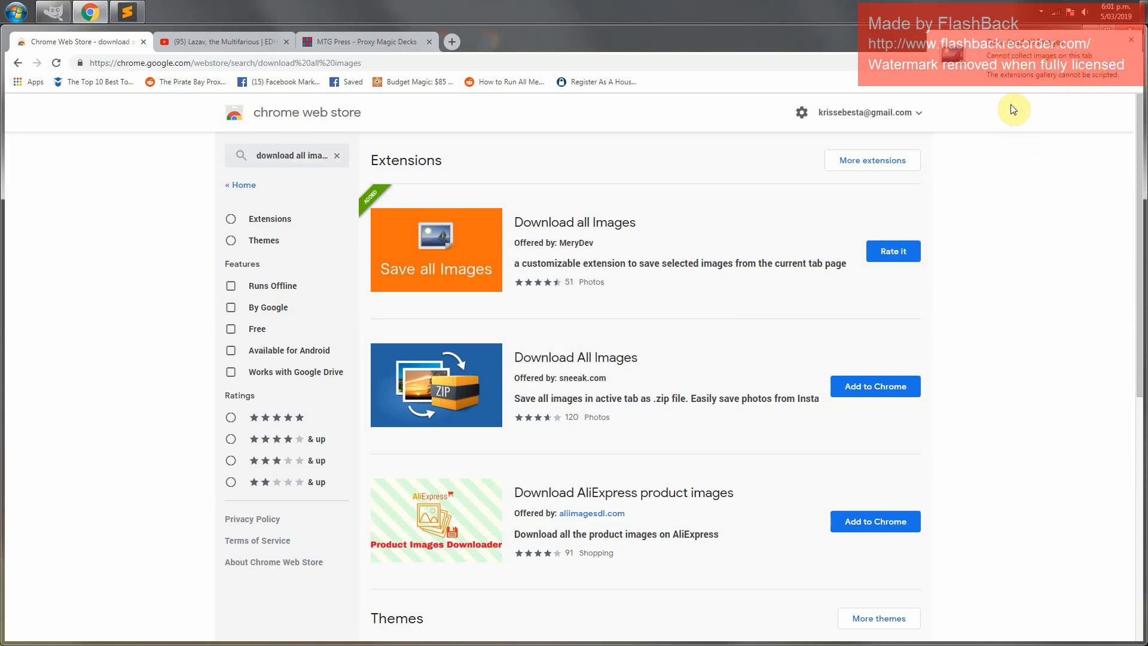
left_click(1132, 41)
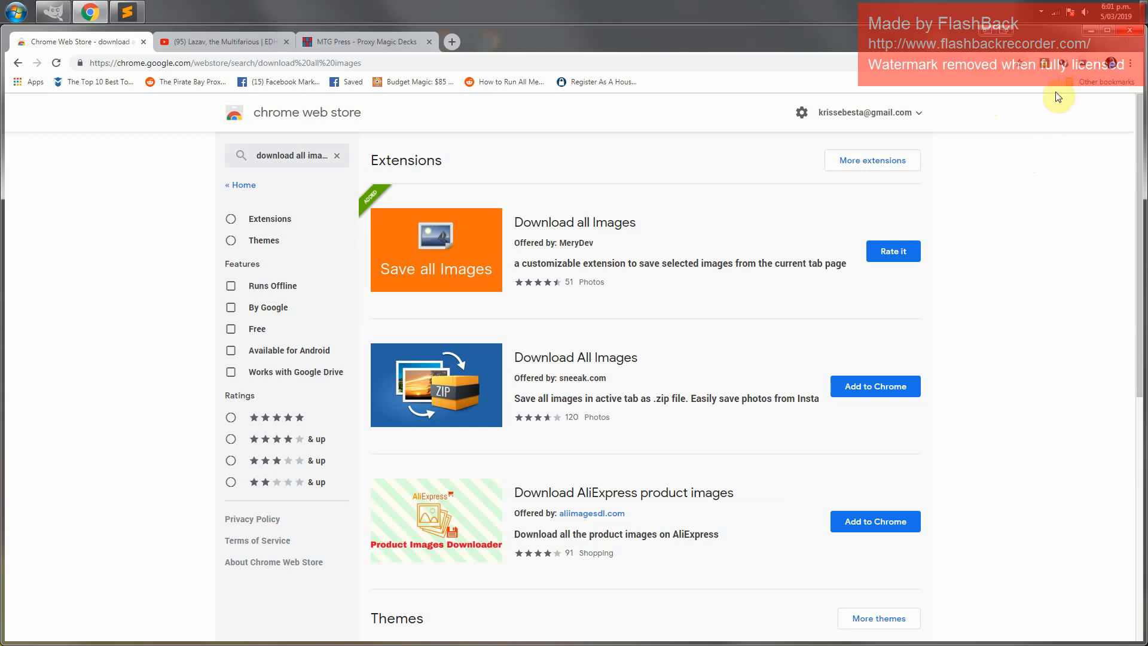
Switch to the YouTube video tab and scroll through the description to find the decklist link
left_click(217, 42)
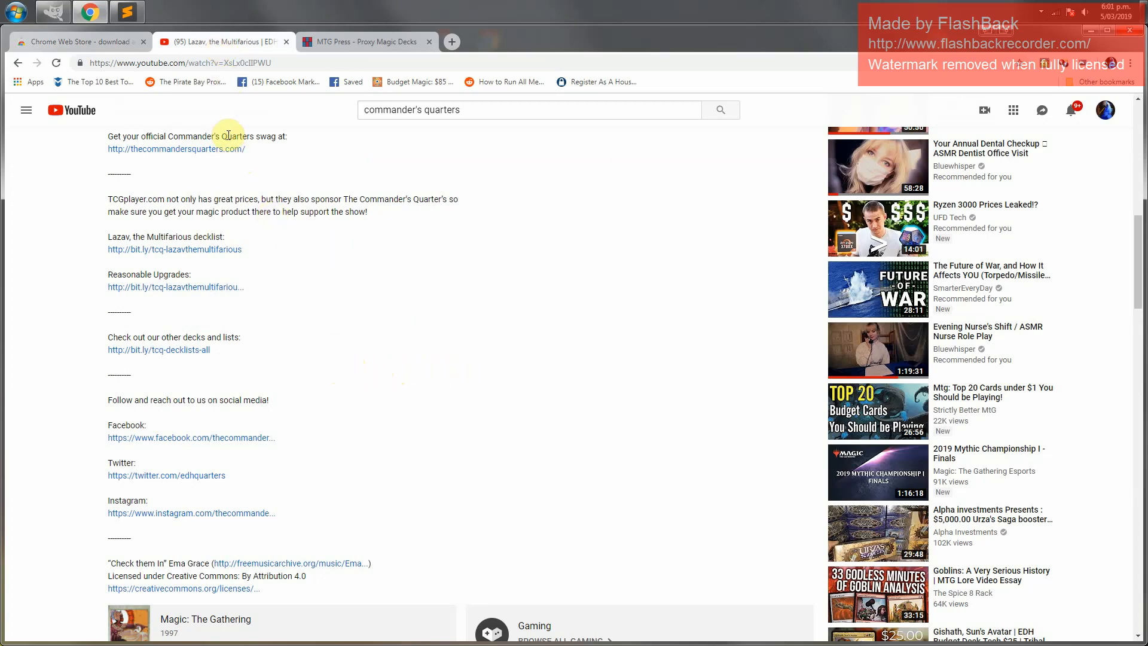
scroll(319, 392, "up", 7)
scroll(321, 406, "up", 4)
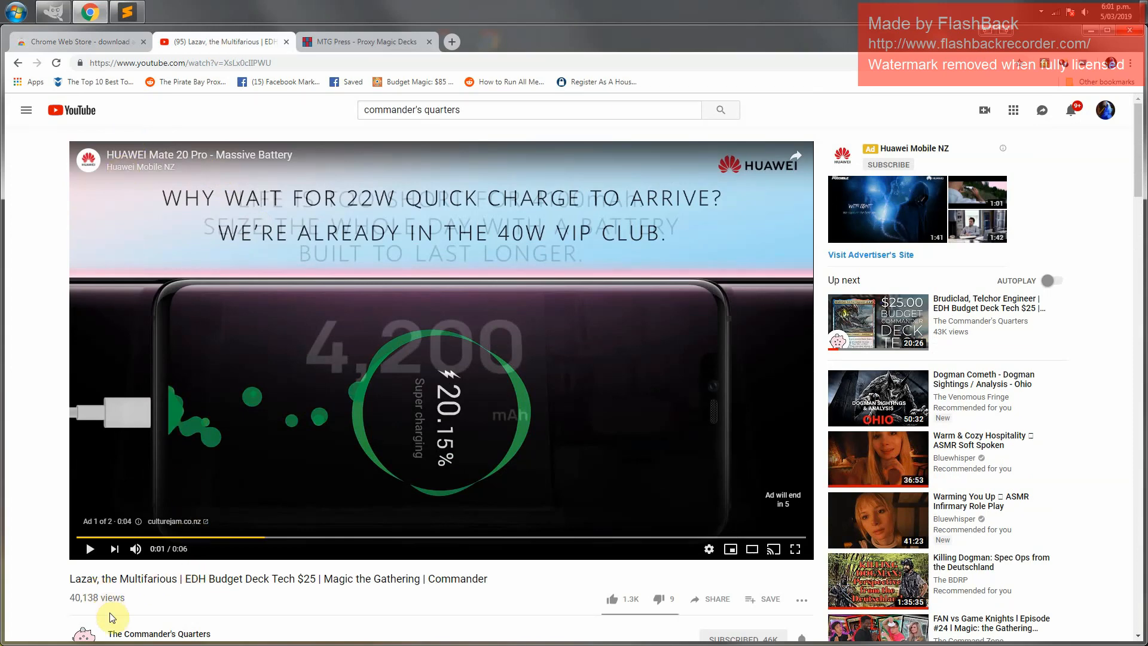
scroll(110, 618, "down", 4)
left_click_drag(223, 393, 100, 401)
left_click(239, 415)
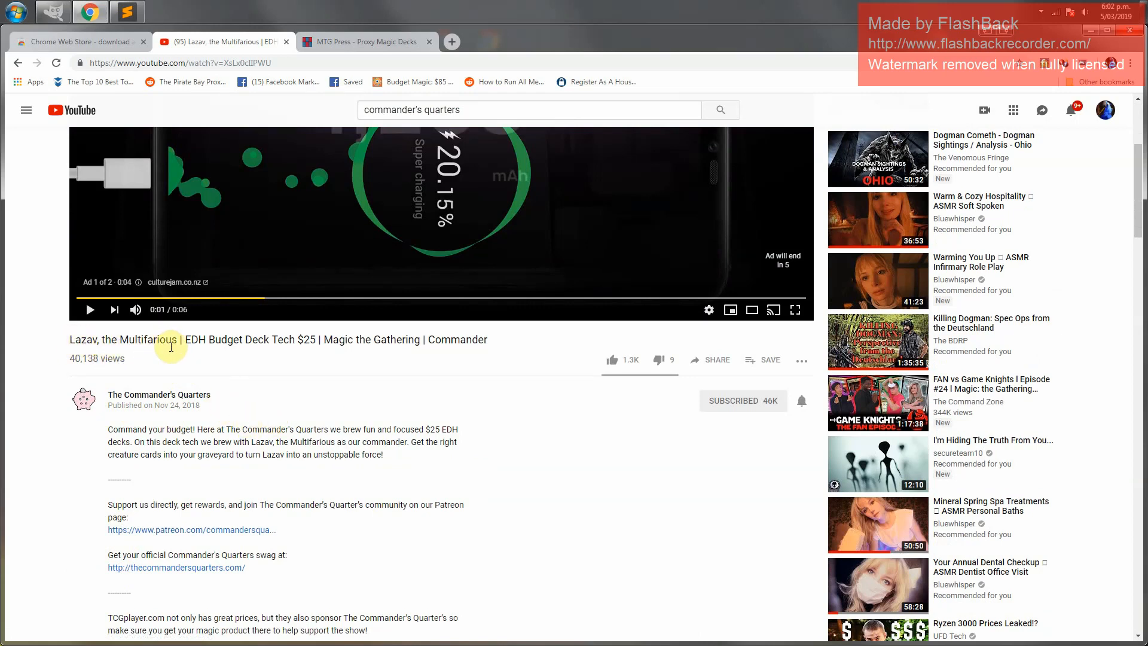
scroll(373, 538, "down", 1)
scroll(372, 535, "down", 4)
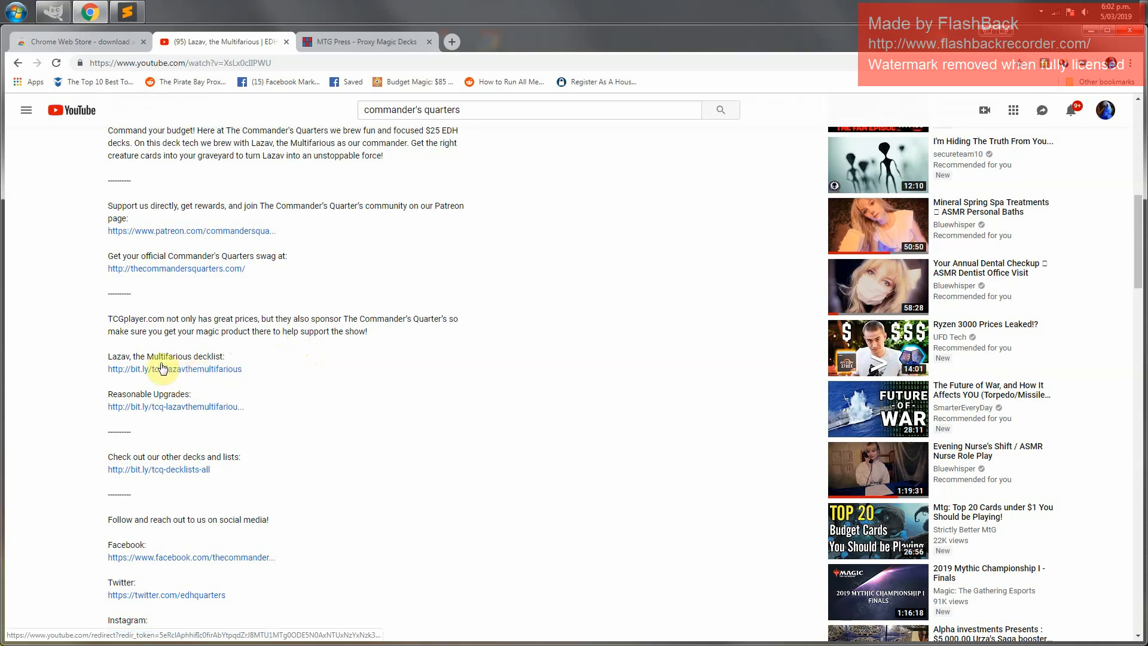
Open the "Lazav, the Multifarious decklist" link from the video description
left_click_drag(154, 356, 234, 360)
left_click(238, 363)
left_click(210, 369)
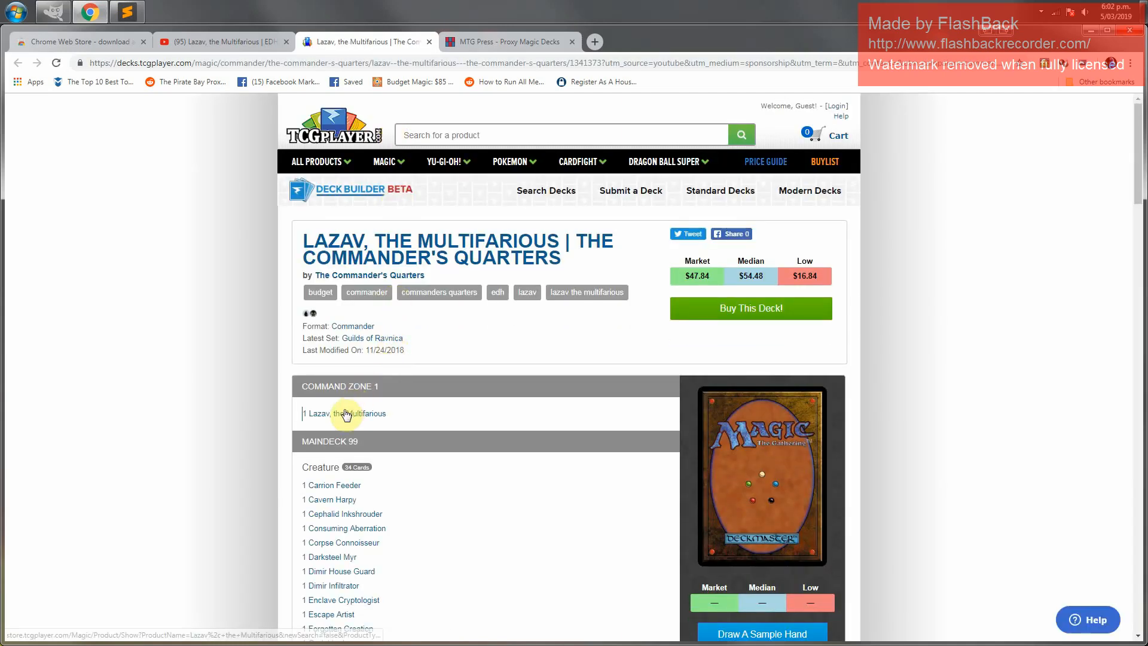
Select the whole decklist from the Command Zone heading down to Terramorphic Expanse
mouse_move(335, 414)
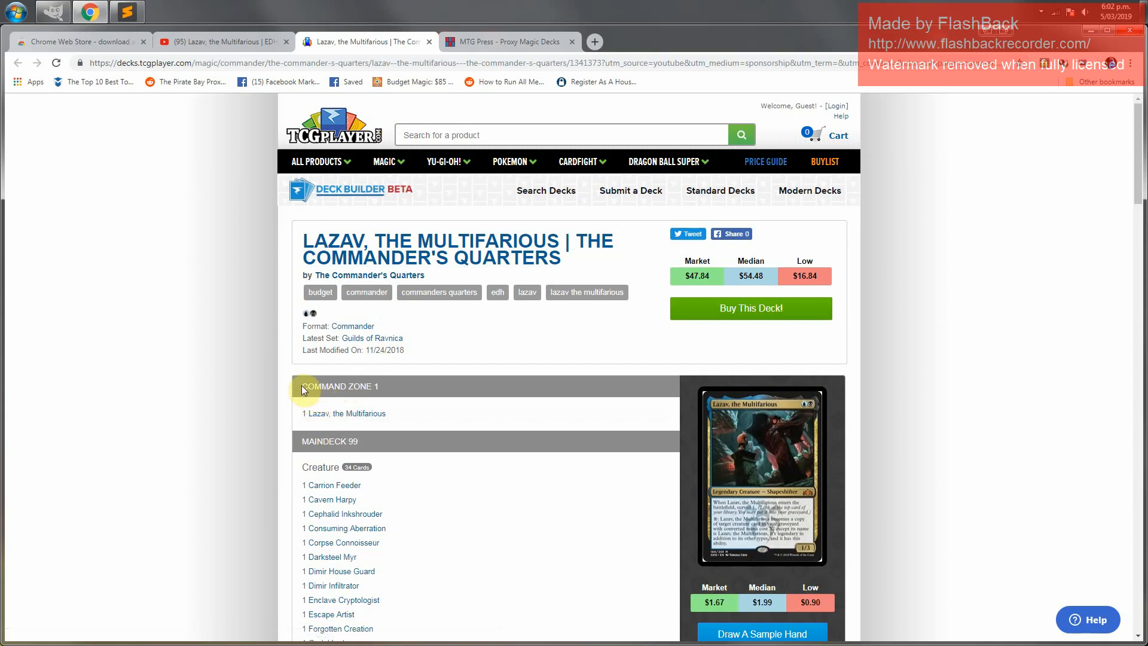
left_click_drag(302, 386, 412, 514)
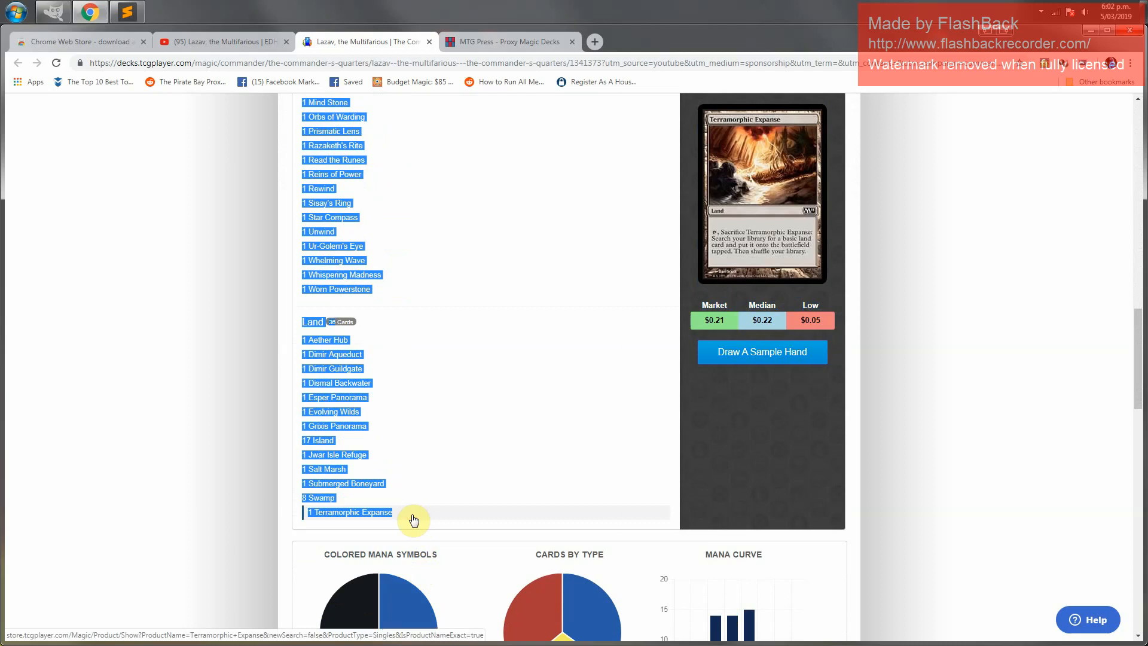
Switch to the MTG Press tab and paste the copied decklist into the decklist box
left_click(489, 41)
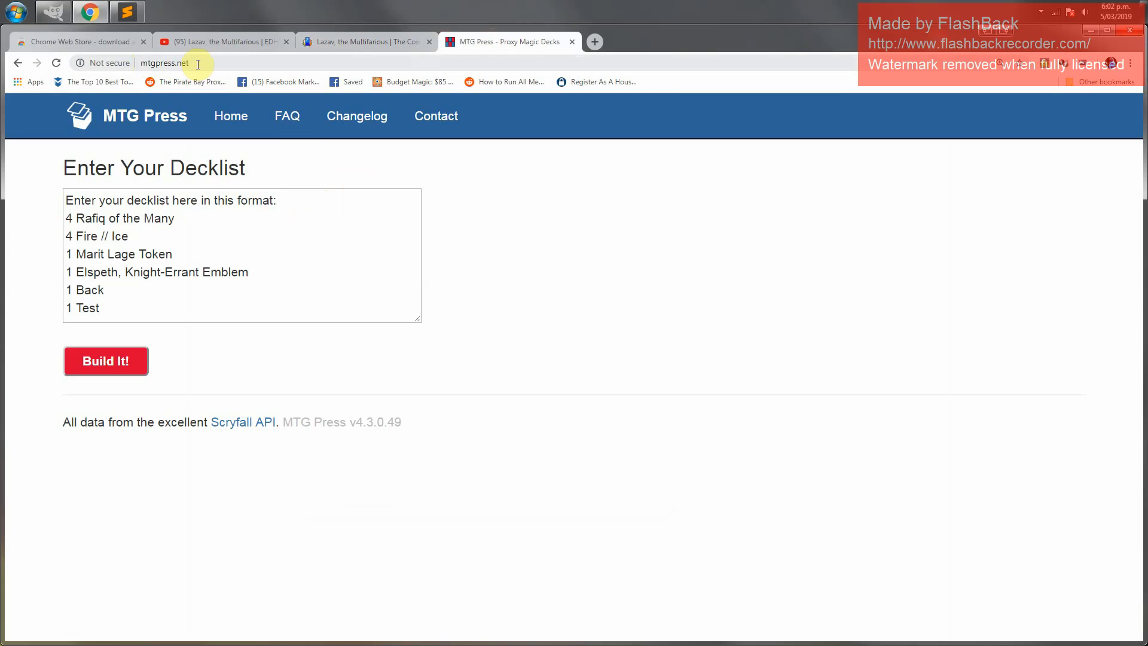
left_click(183, 222)
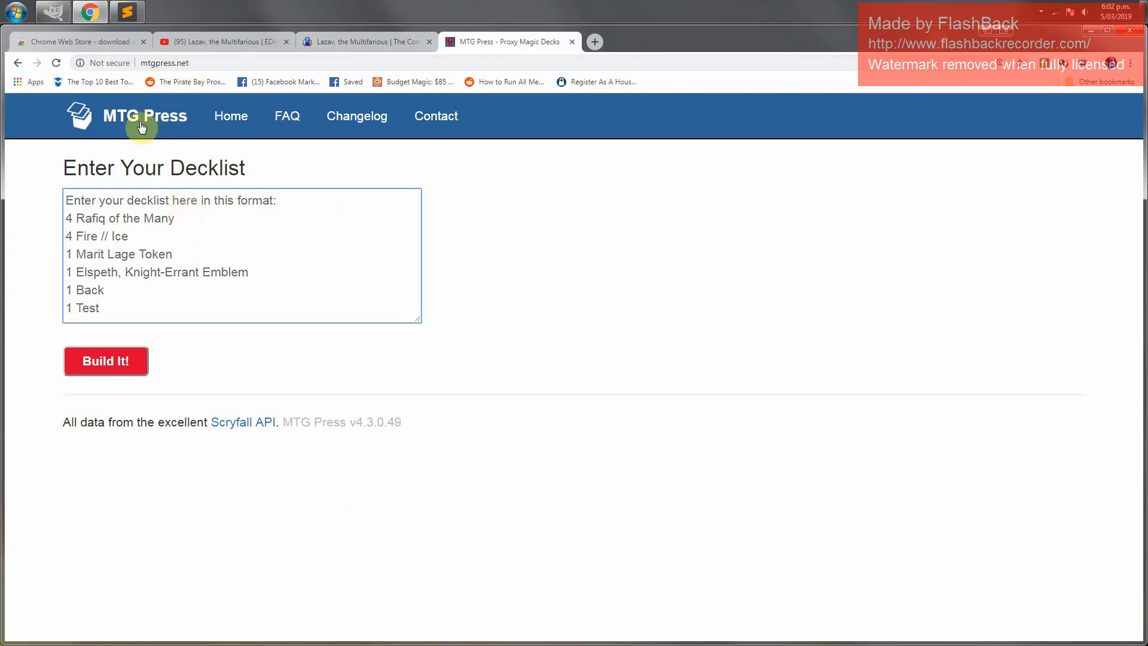
left_click(165, 219)
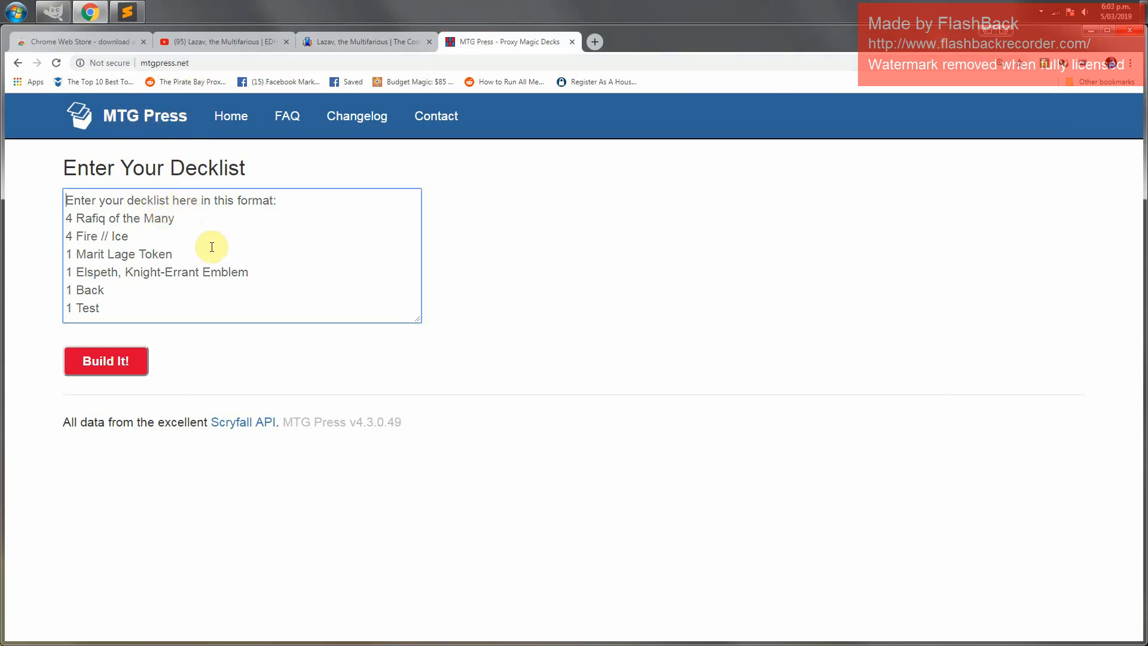
key("ctrl+v")
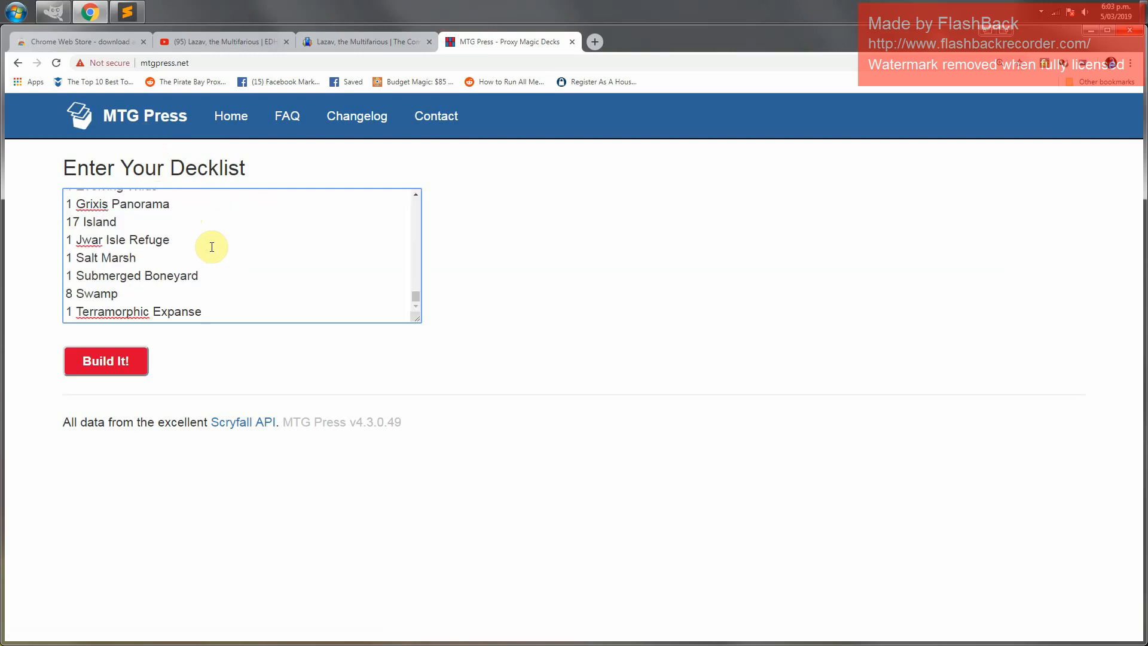
key("Return")
key("ctrl+Home")
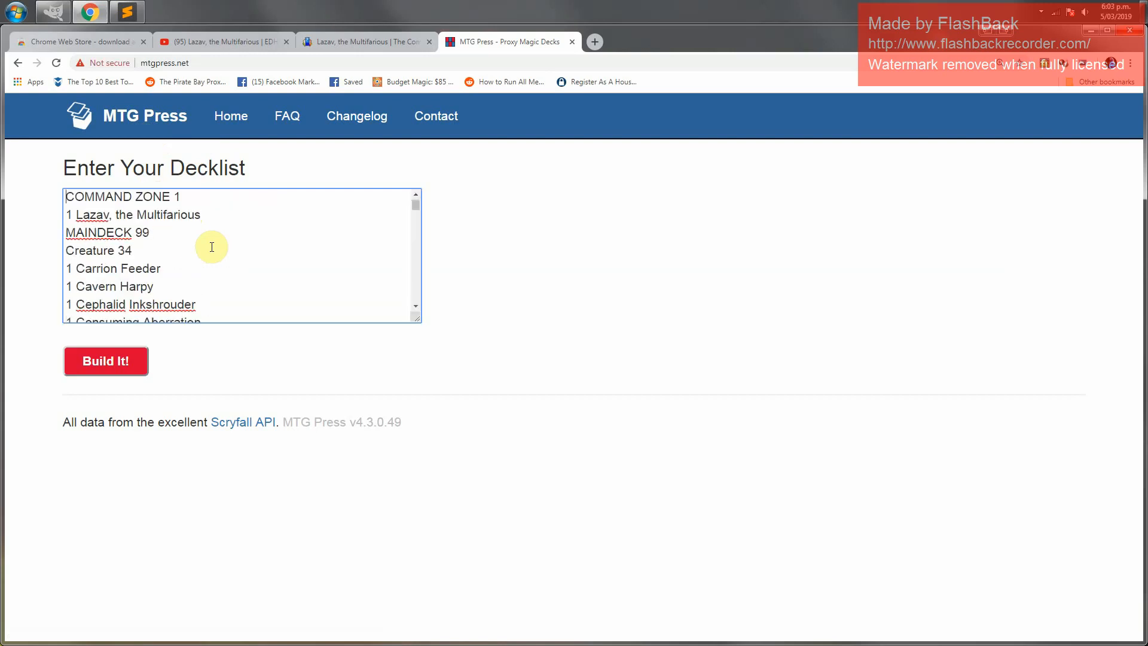
Delete the COMMAND ZONE 1, MAINDECK 99 and Creature 34 heading lines from the decklist
key("shift+Down")
key("Delete")
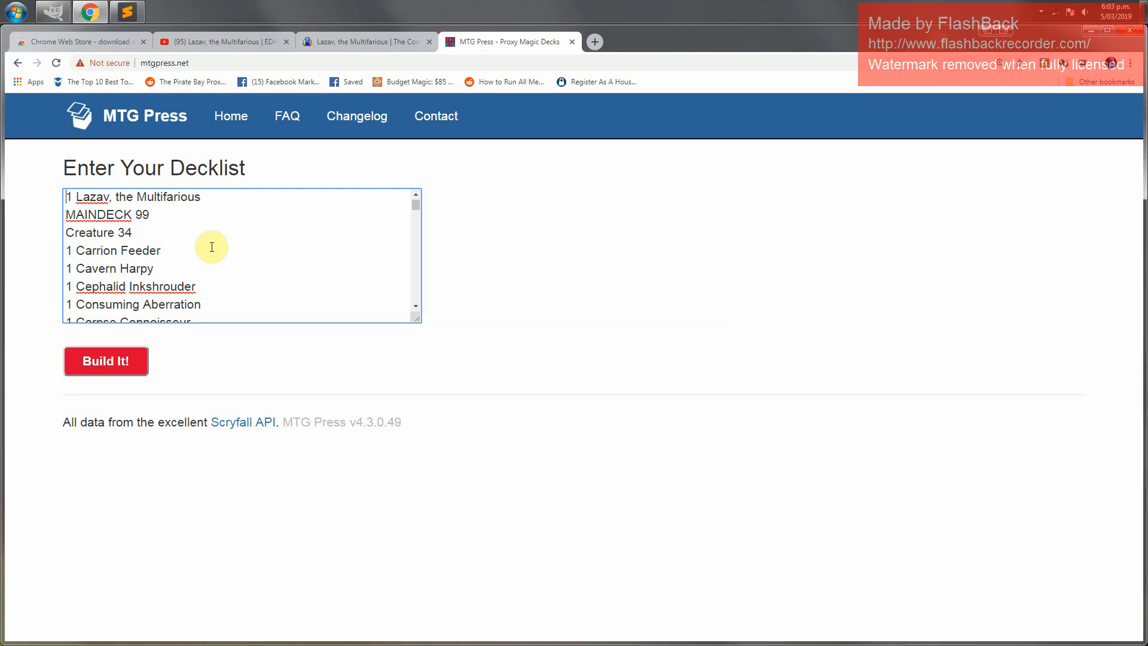
key("shift+Down")
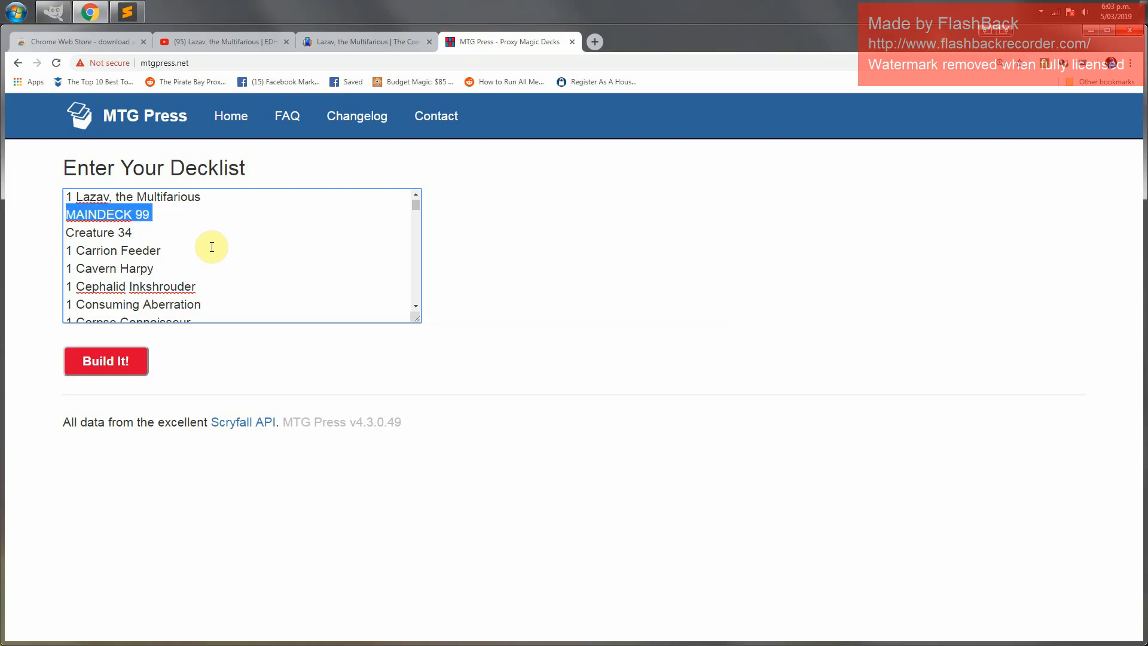
key("Delete")
key("shift+Down")
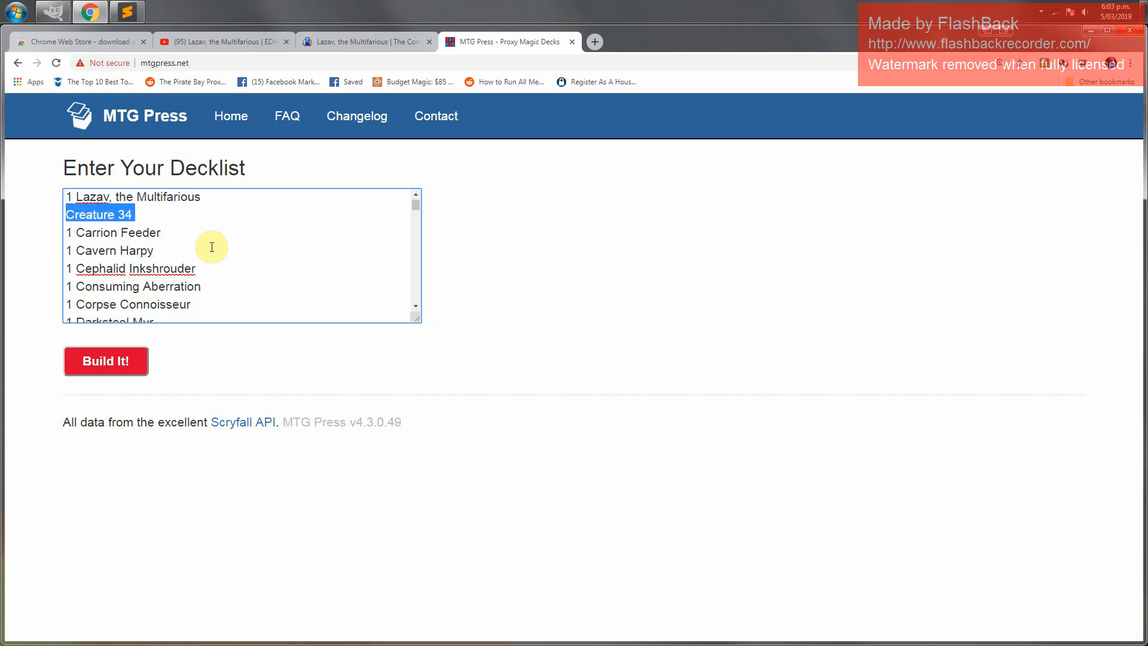
key("Delete")
Delete the Spell 29 heading line further down the decklist
key("Page_Down")
key("Page_Down")
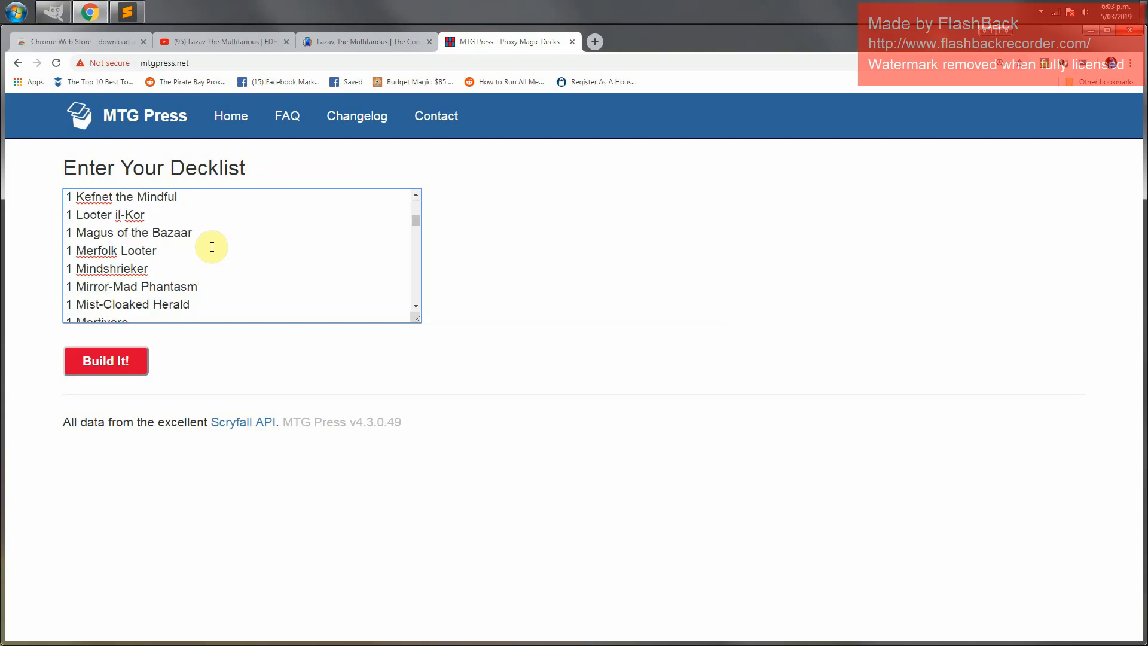
key("Page_Down")
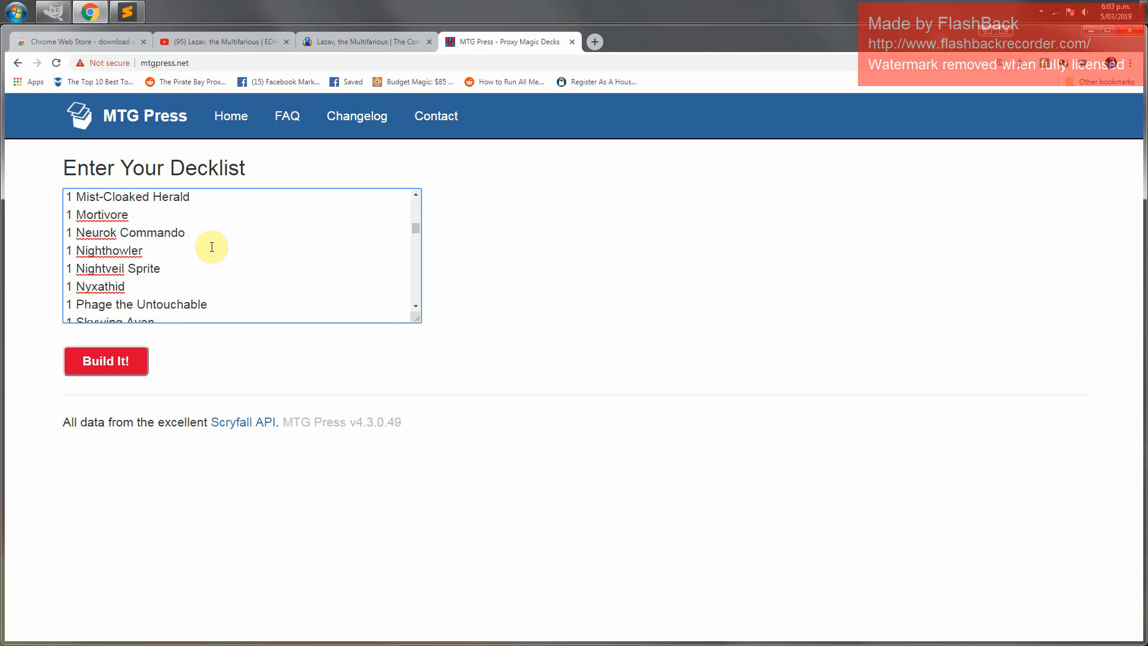
key("Page_Down")
key("Page_Down")
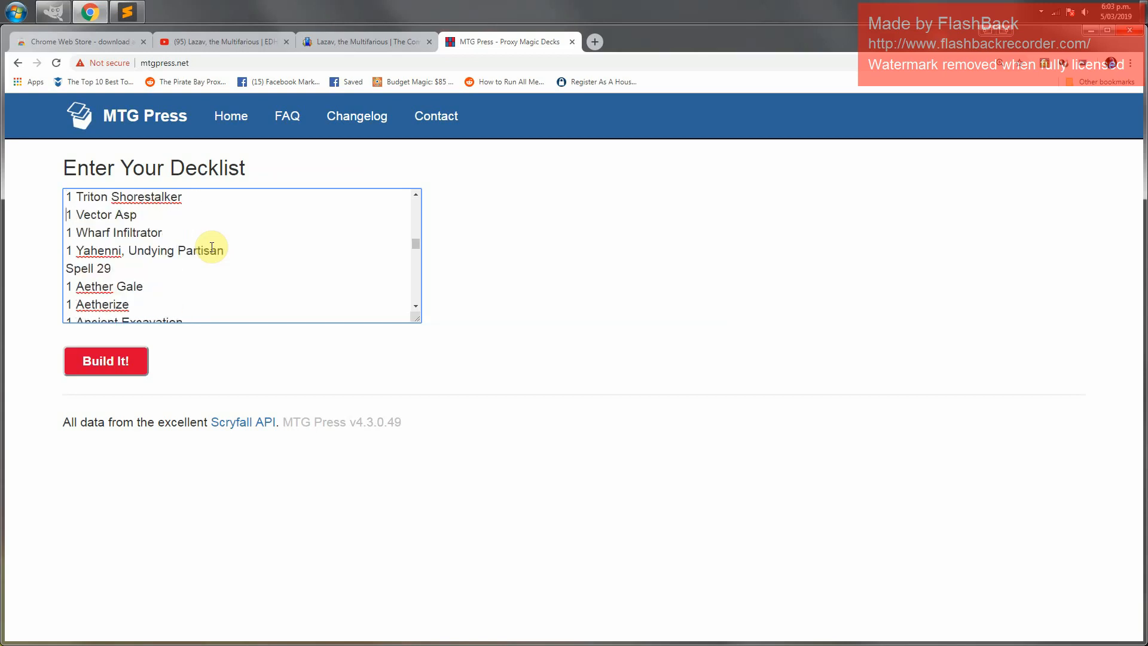
key("shift+End")
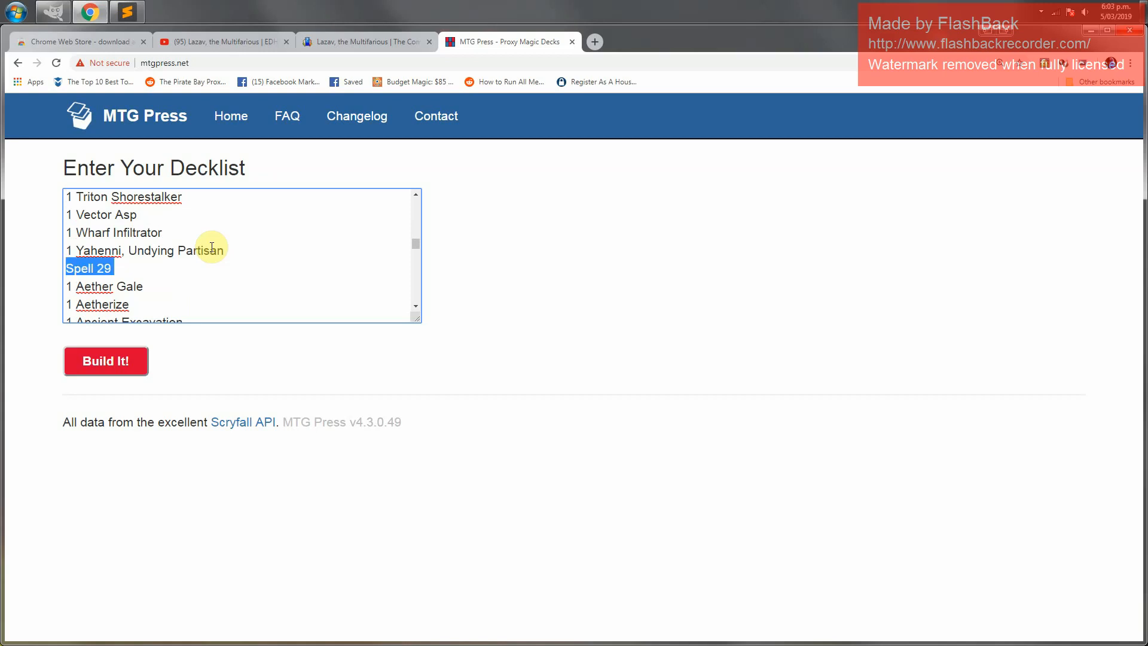
key("Delete")
key("Delete")
Delete the Land 36 heading line from the decklist
key("Page_Down")
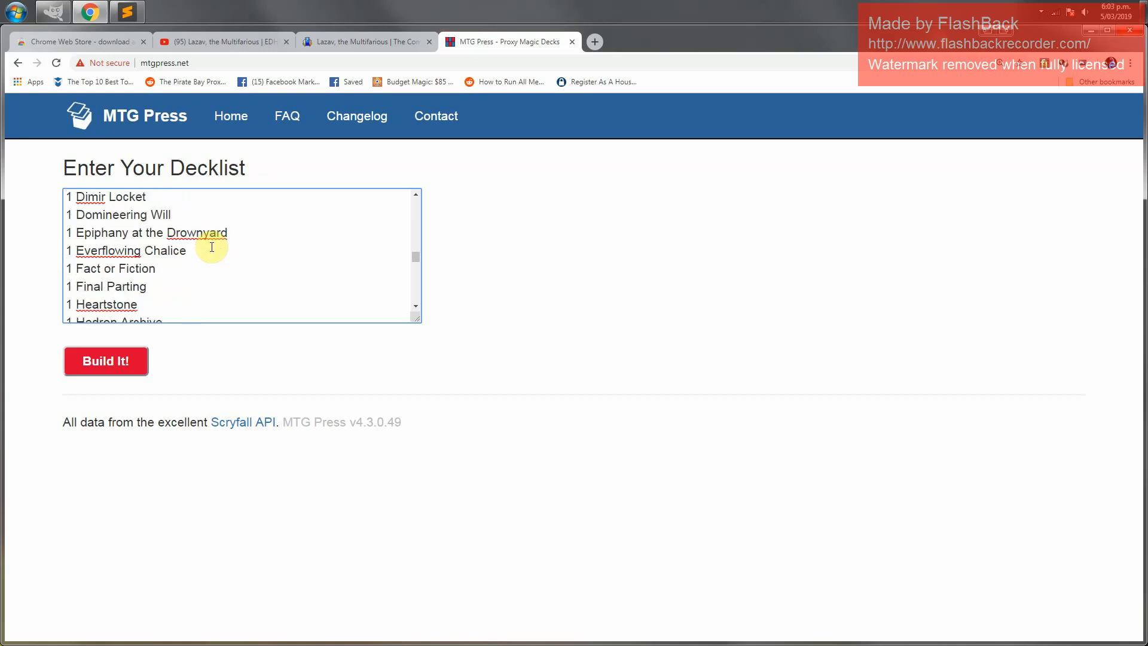
key("Page_Down")
key("Page_Down")
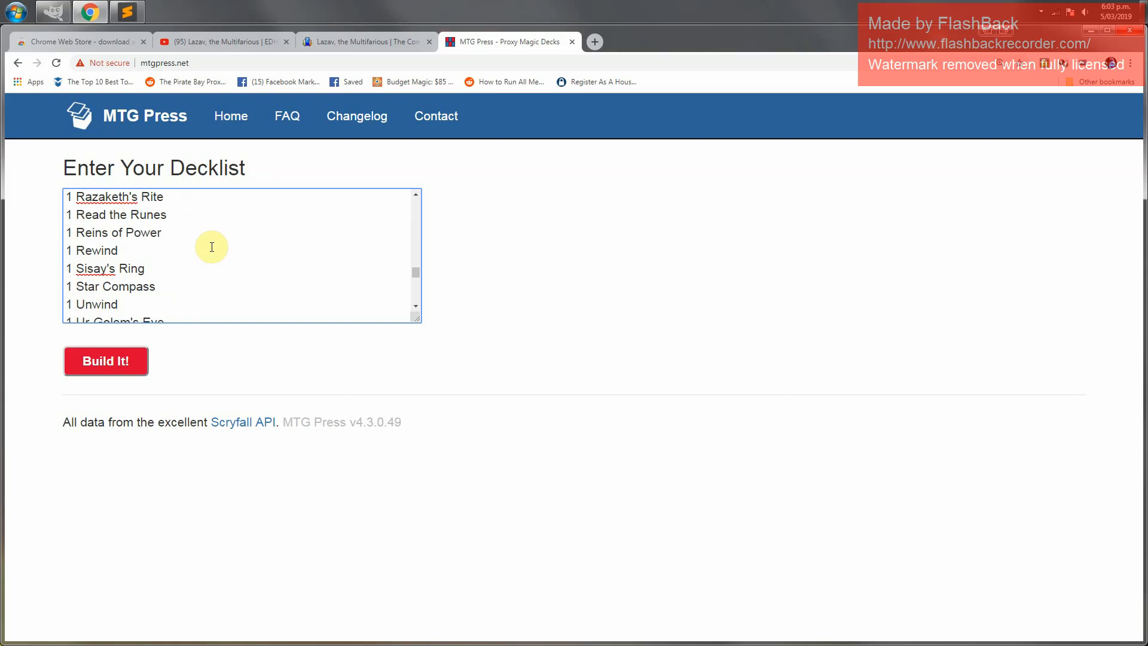
key("Page_Down")
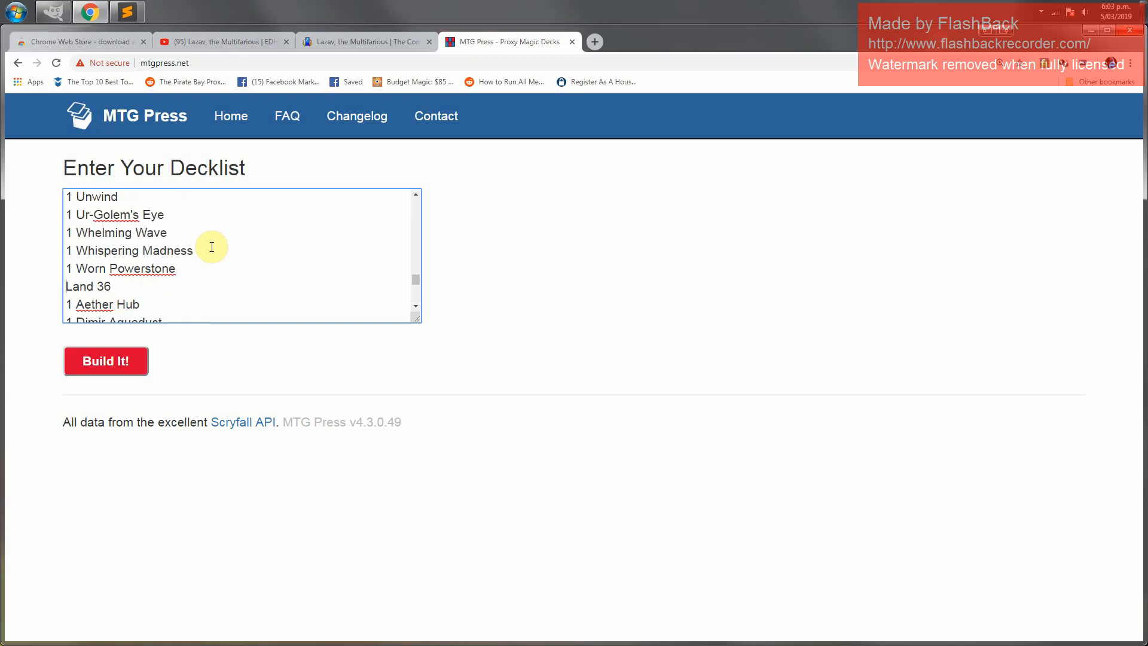
key("shift+Down")
key("Delete")
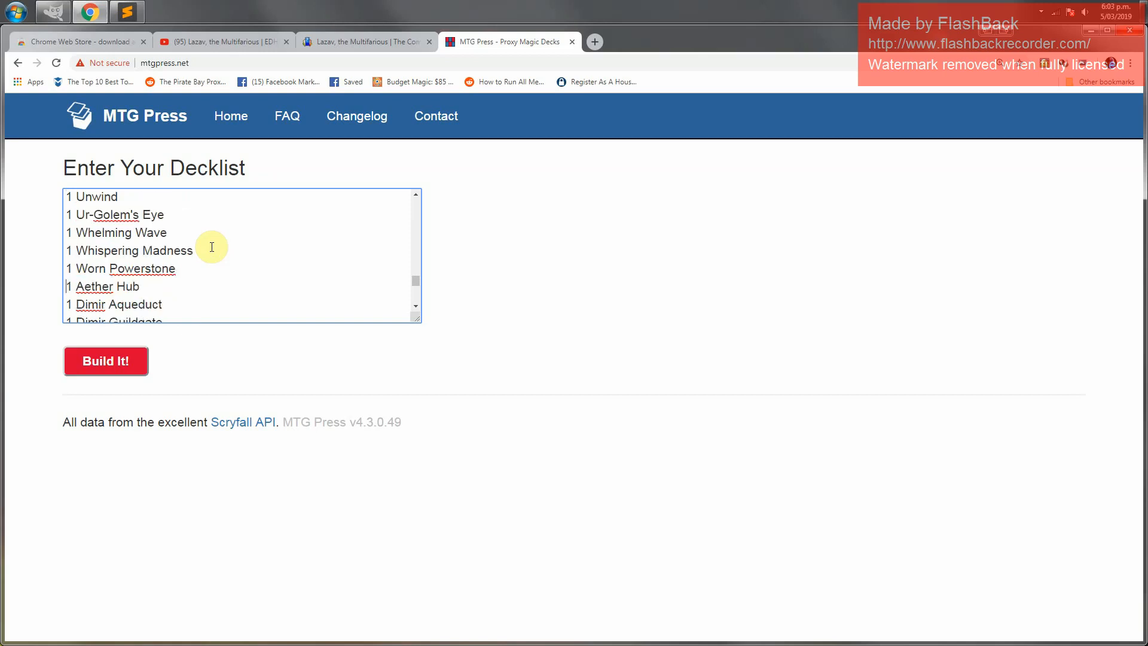
Enlarge the decklist box and build the proxy card list
left_click_drag(421, 323, 418, 220)
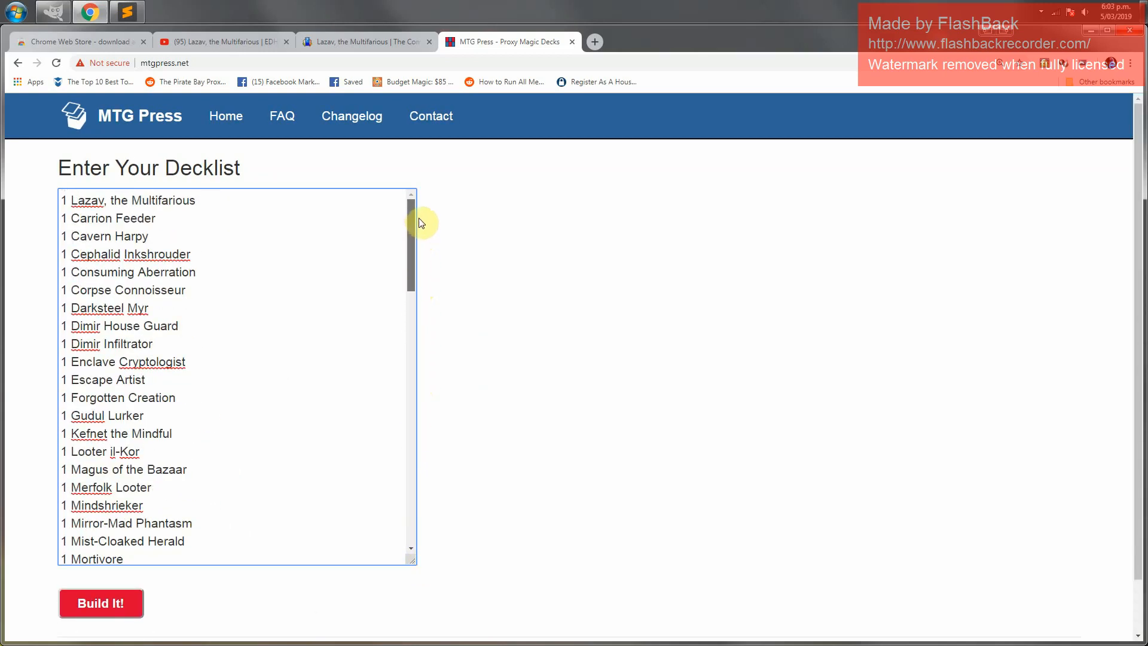
left_click(100, 604)
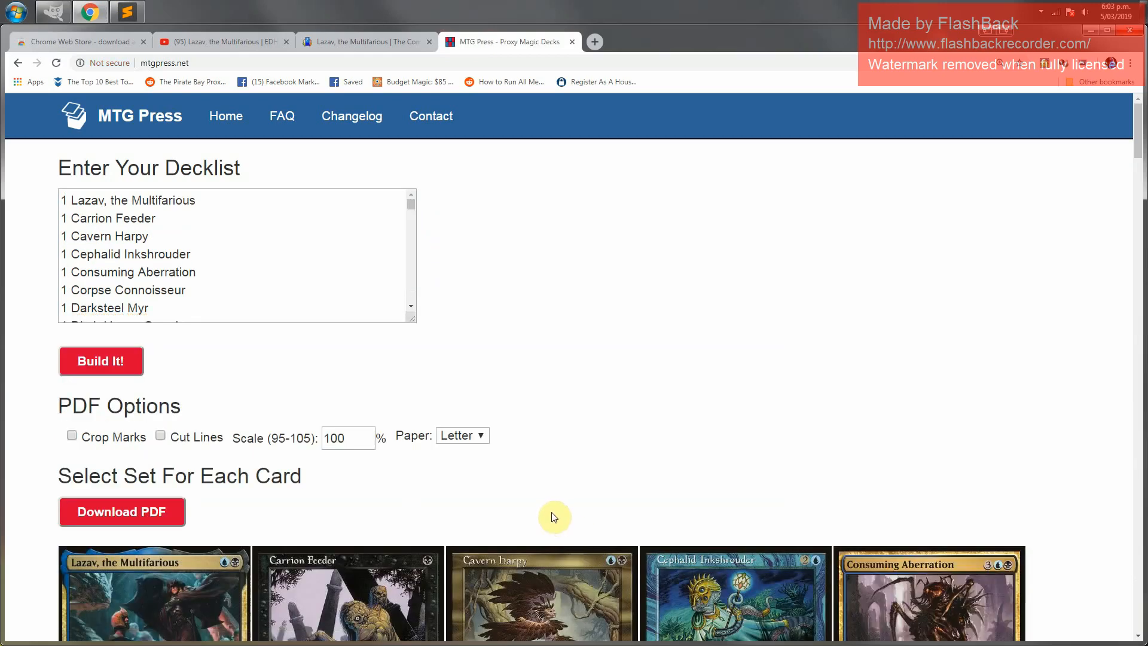
Change the Carrion Feeder proxy's printing to Eternal Masters
scroll(554, 518, "down", 4)
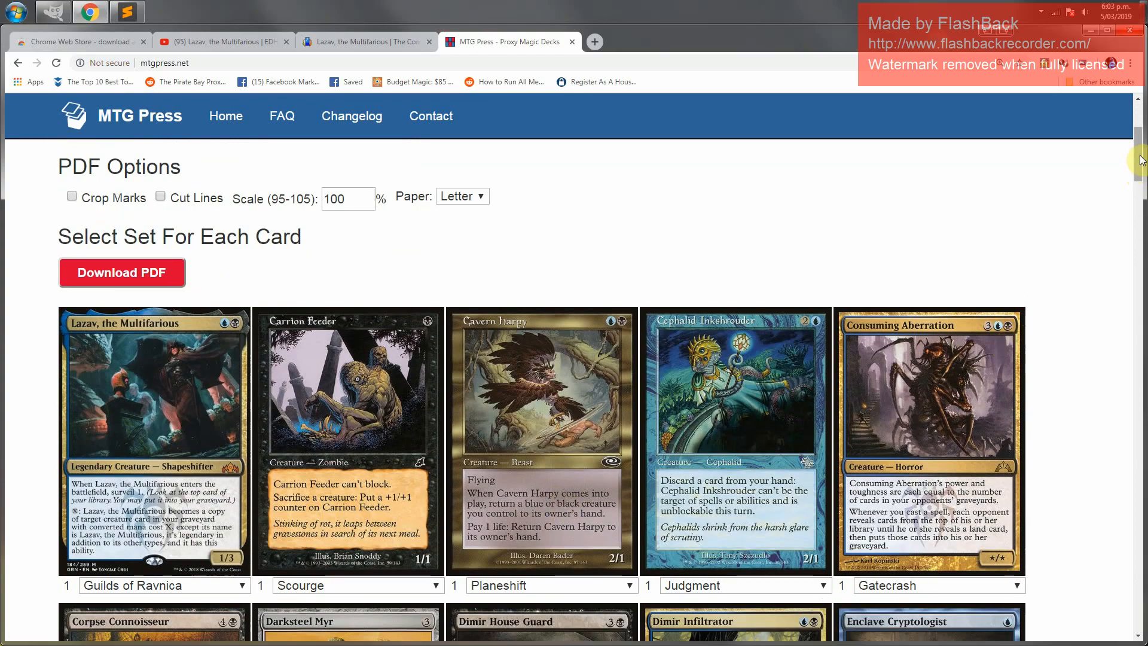
left_click_drag(1142, 160, 1142, 205)
left_click_drag(1142, 206, 1139, 128)
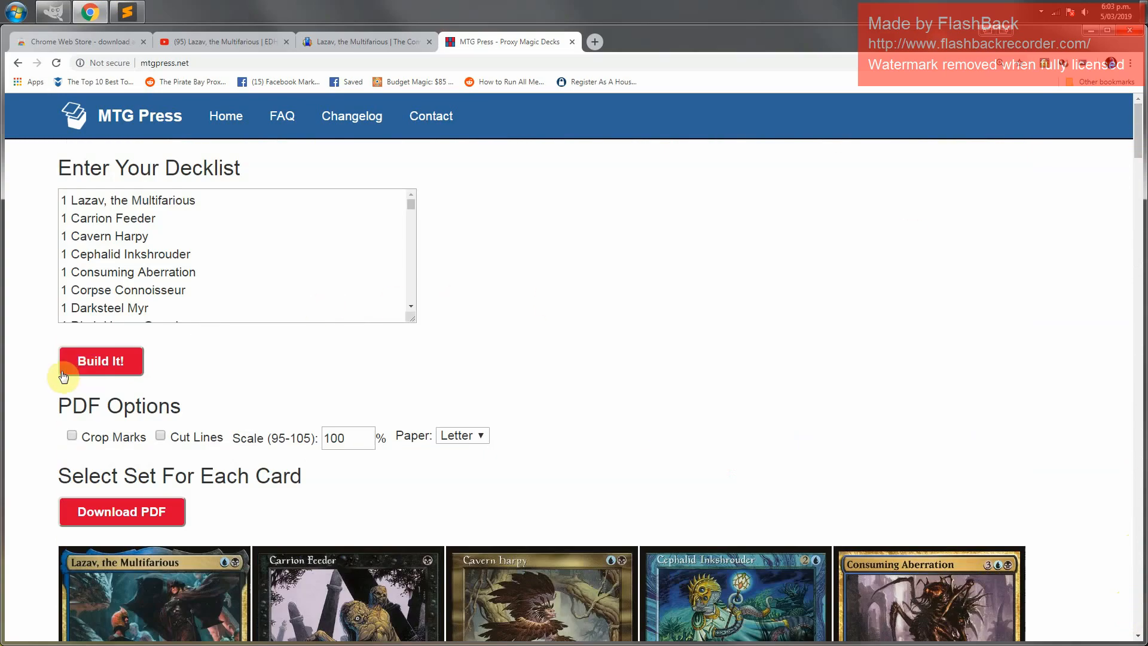
scroll(706, 515, "down", 3)
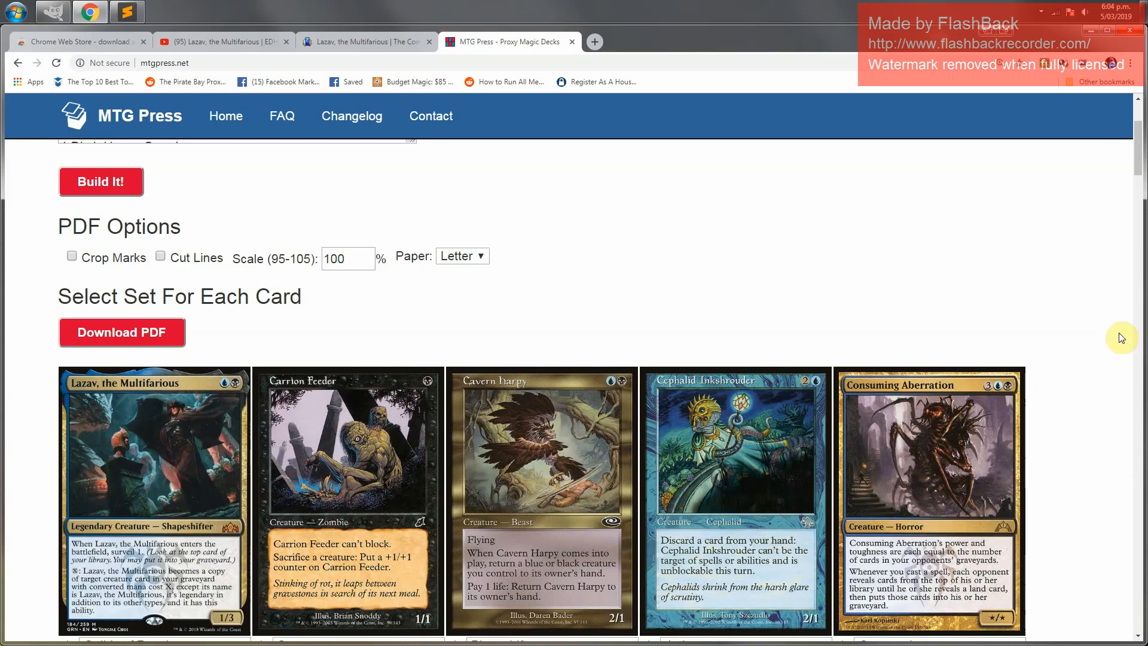
left_click_drag(1139, 159, 1141, 176)
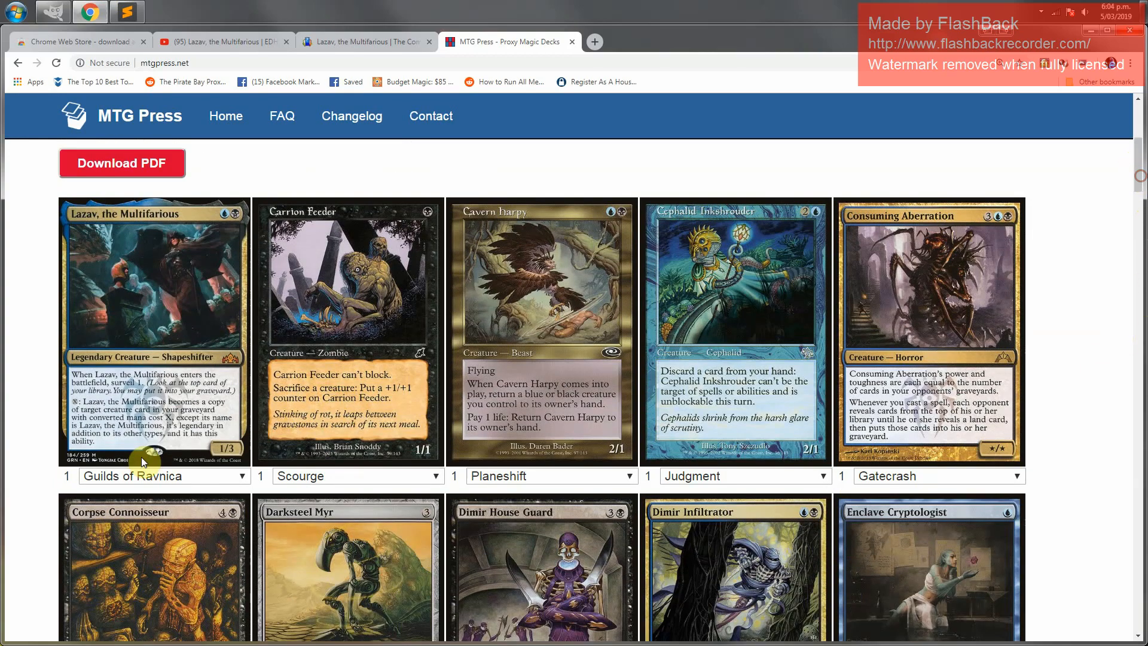
left_click(185, 477)
left_click(185, 477)
left_click(344, 476)
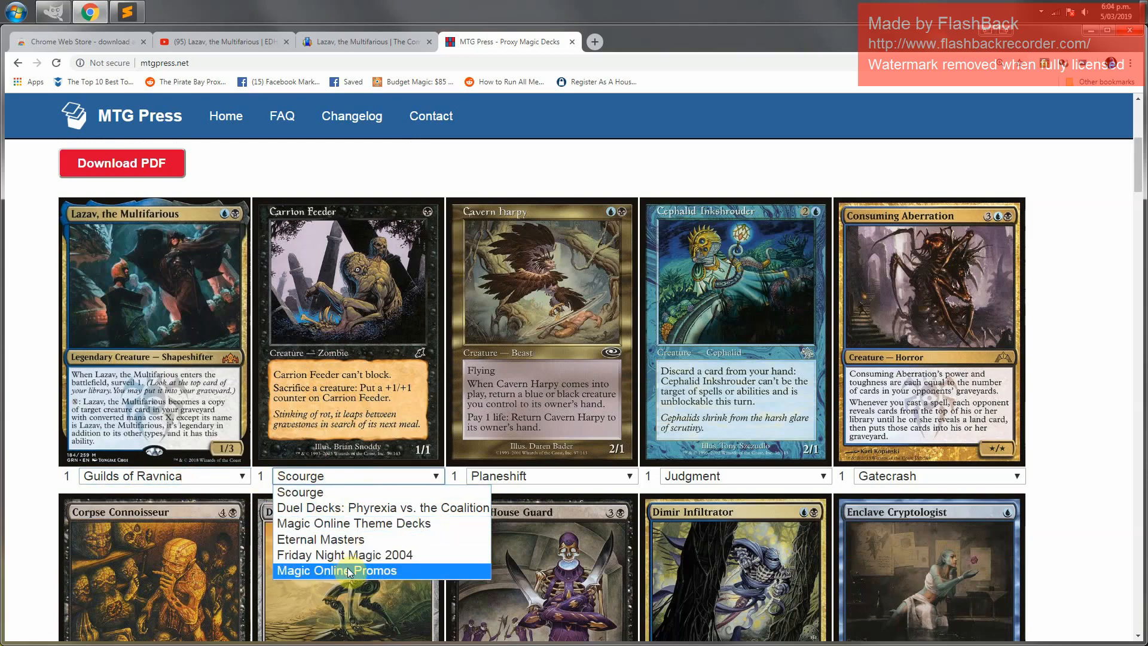
left_click(361, 540)
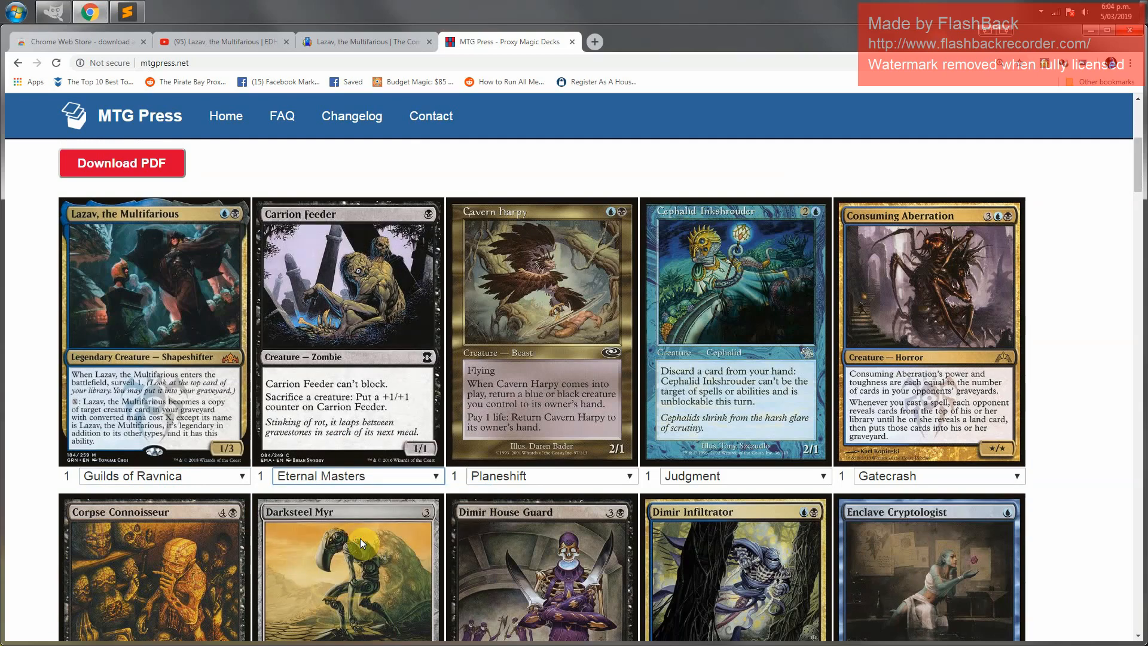
Change the Consuming Aberration proxy's printing to Commander 2016
left_click(536, 477)
left_click(536, 476)
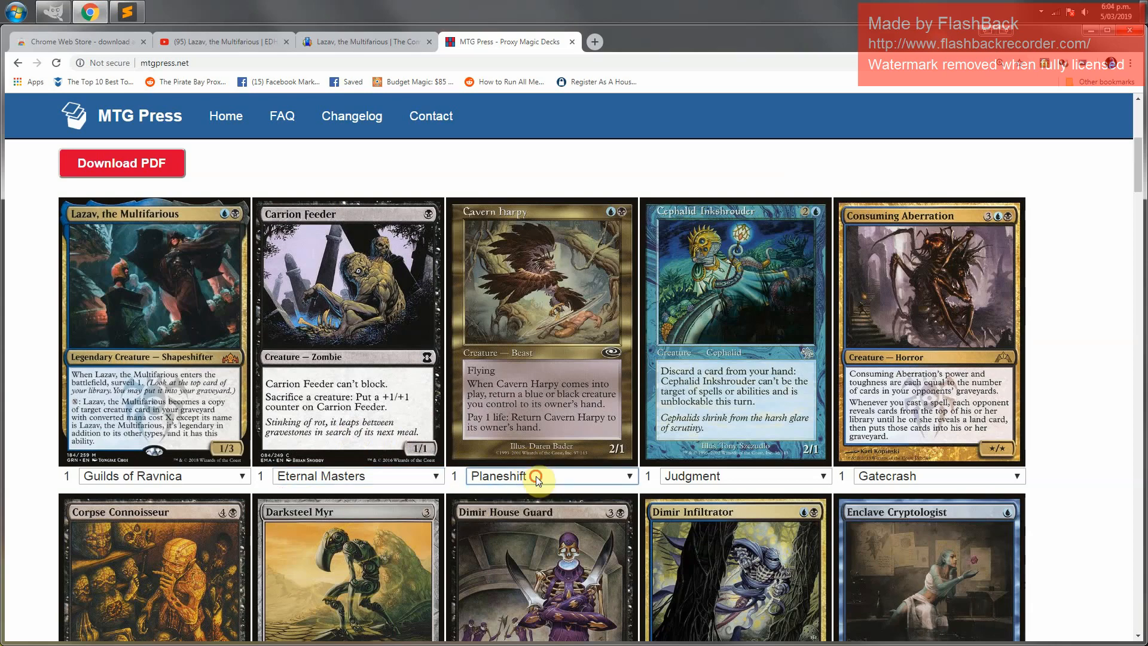
left_click(695, 478)
left_click(879, 477)
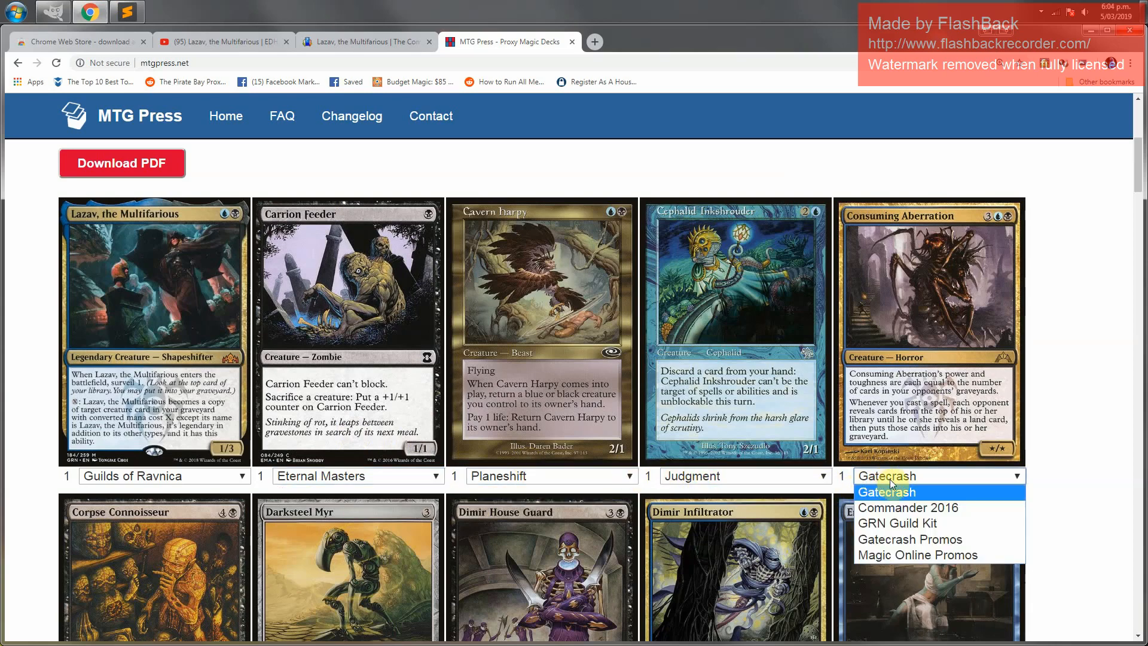
left_click(903, 509)
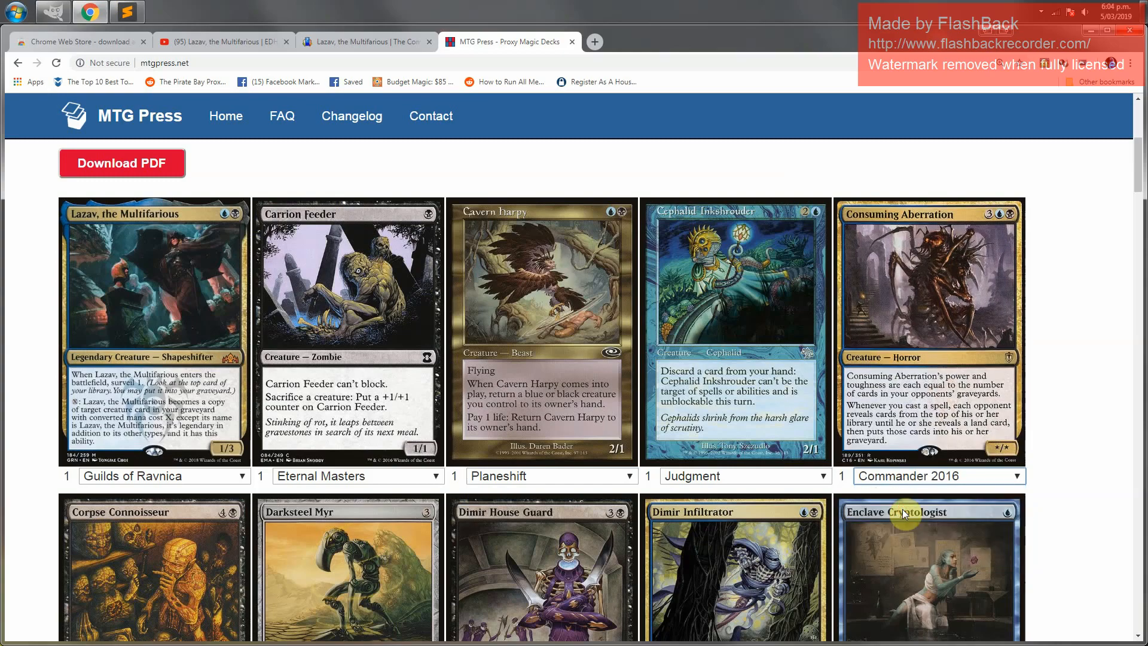
Change the Corpse Connoisseur proxy's printing to Modern Masters 2017
scroll(864, 484, "down", 4)
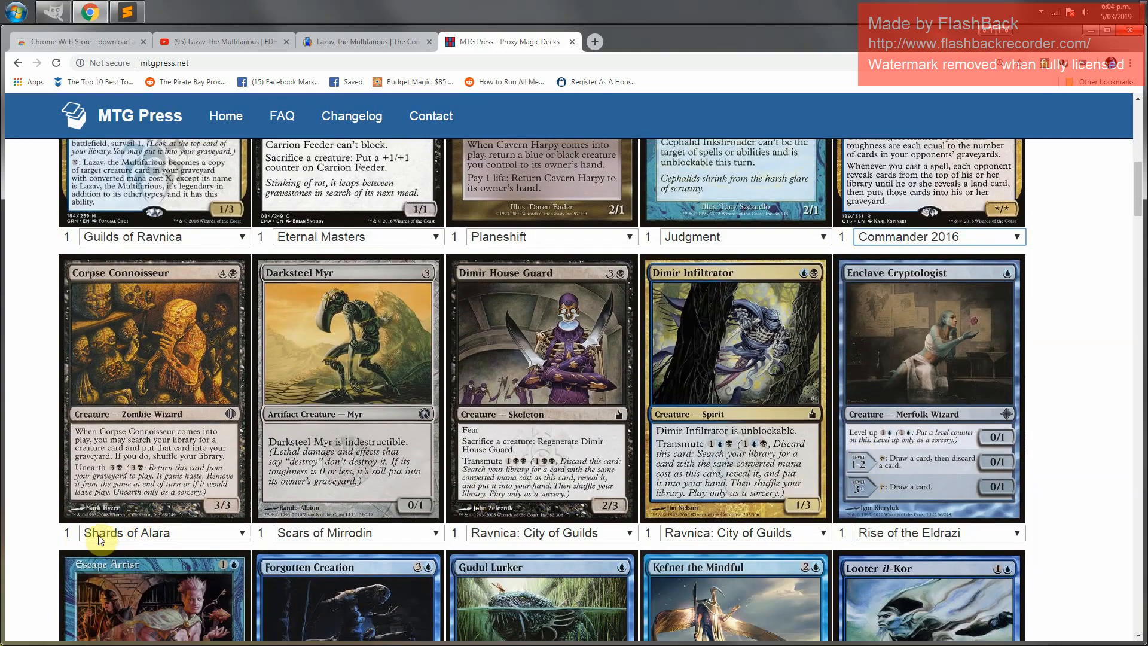
left_click(113, 534)
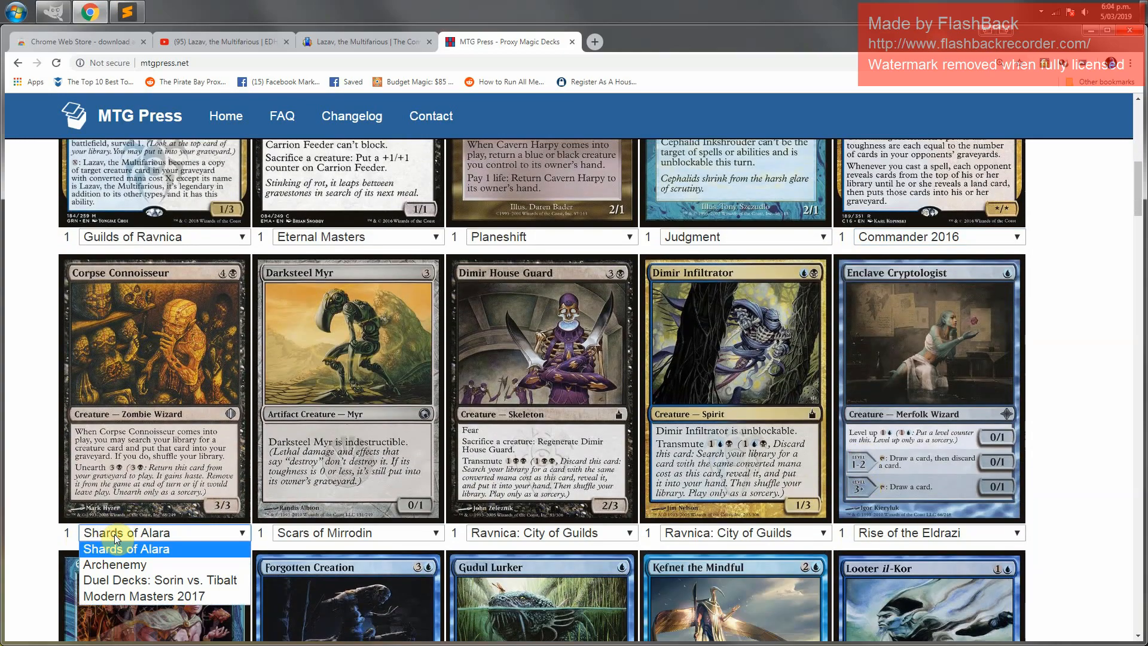
left_click(120, 594)
Change the Dimir Infiltrator proxy's printing to Planechase 2012
left_click(327, 533)
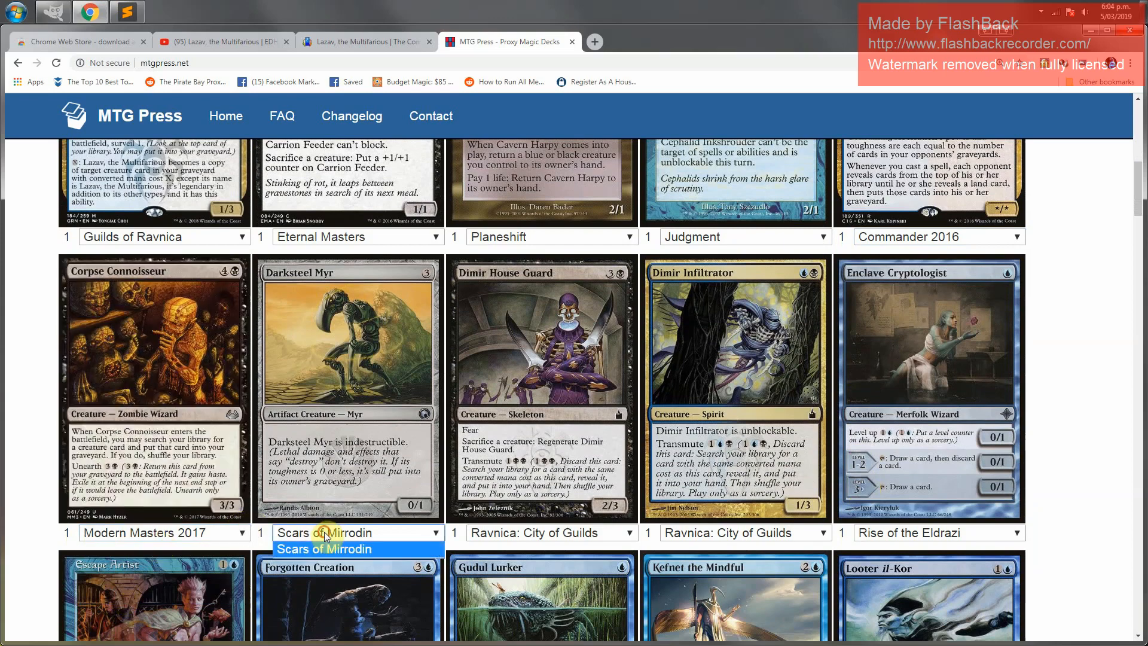
left_click(326, 536)
left_click(528, 533)
left_click(526, 533)
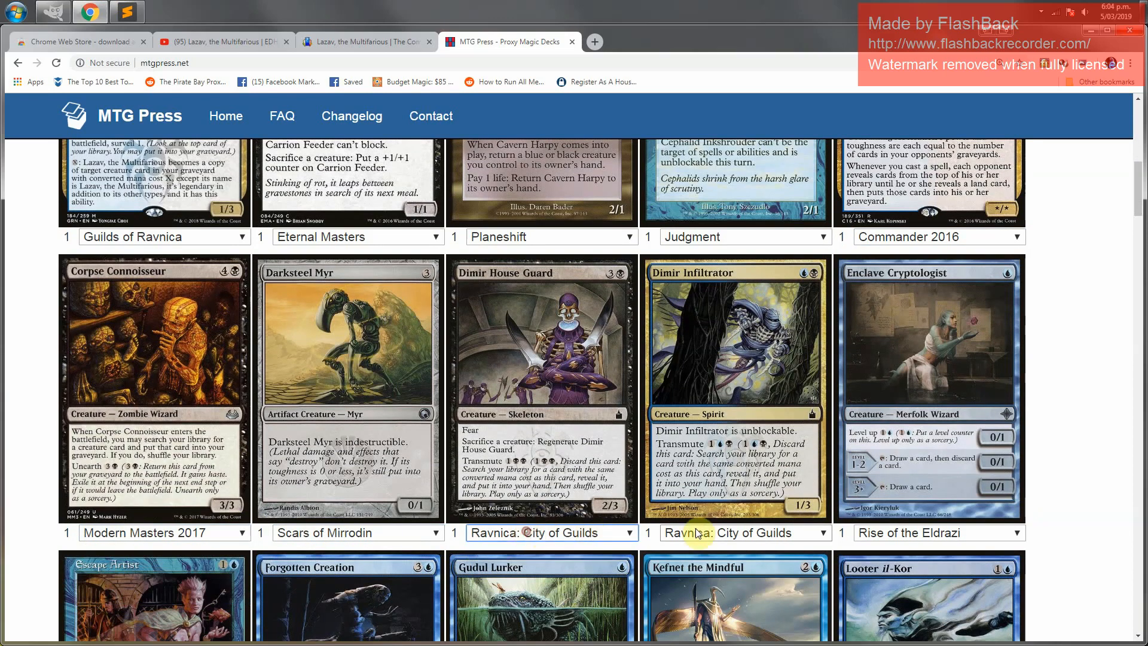
left_click(720, 533)
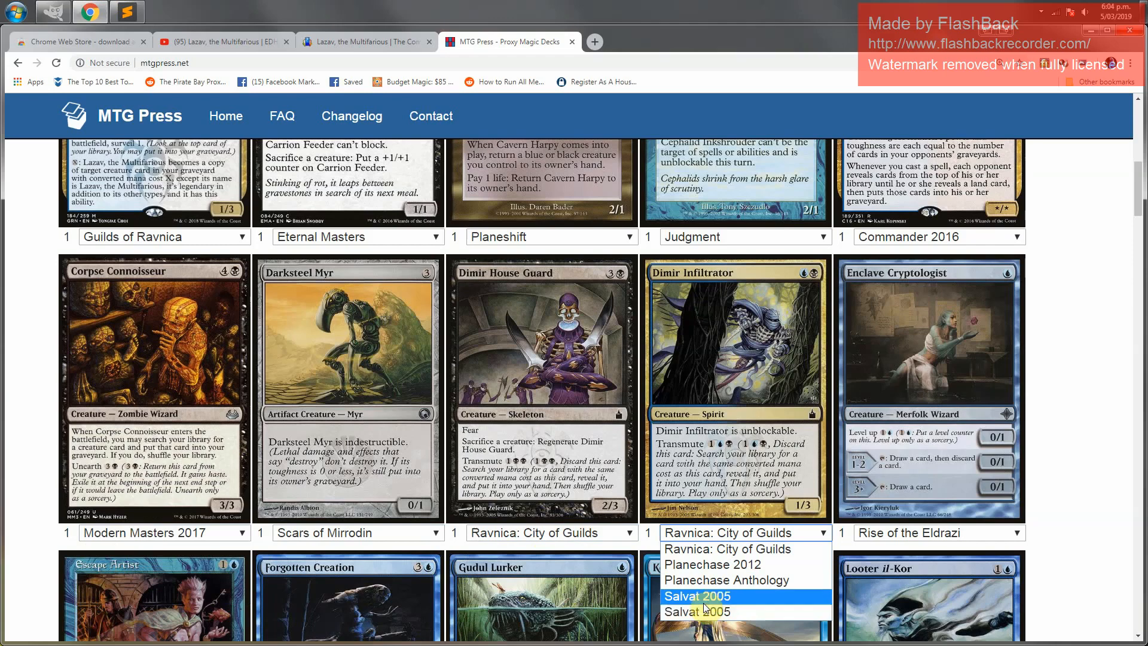
left_click(722, 565)
Change the Merfolk Looter proxy's printing to Masters 25
left_click(924, 535)
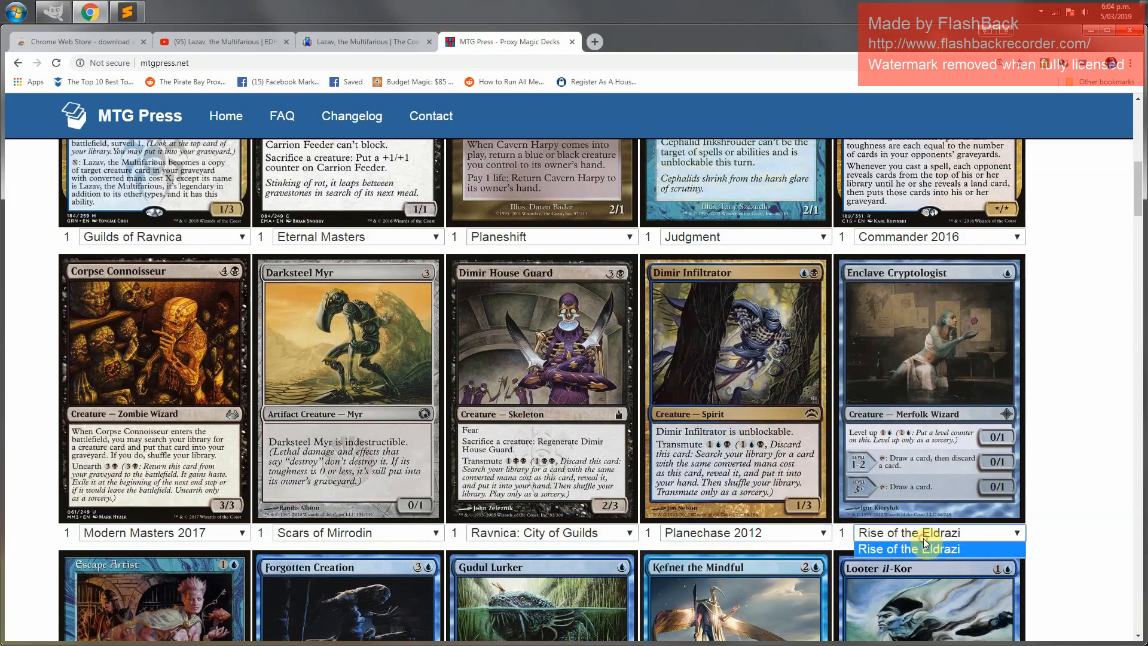
left_click(924, 539)
scroll(1097, 526, "down", 4)
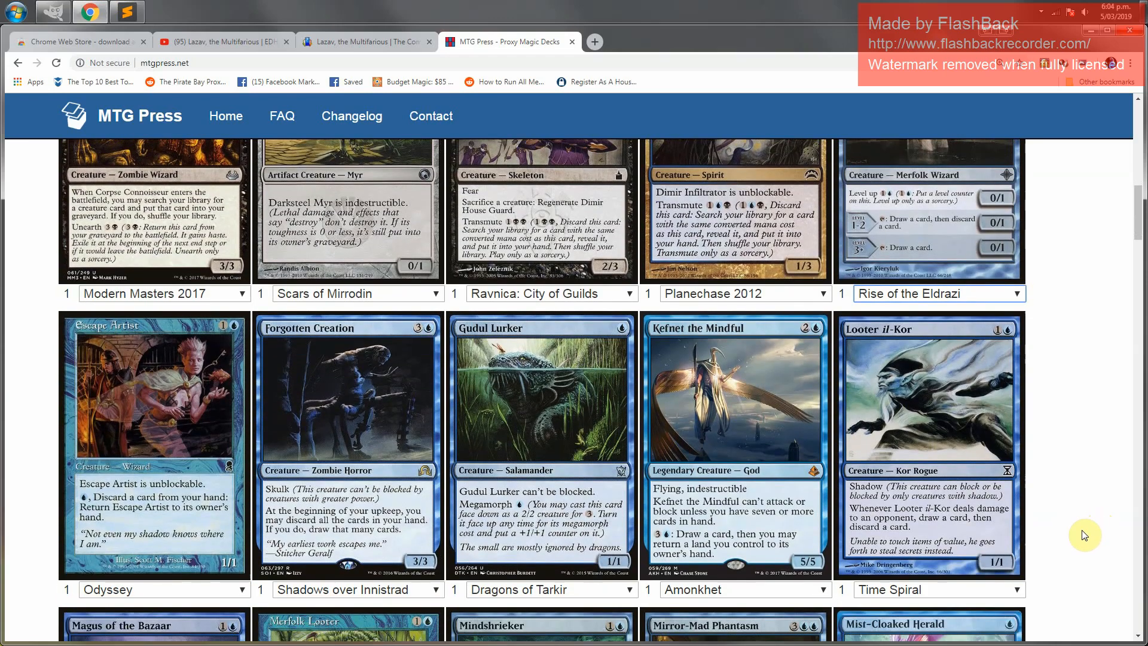
left_click(157, 588)
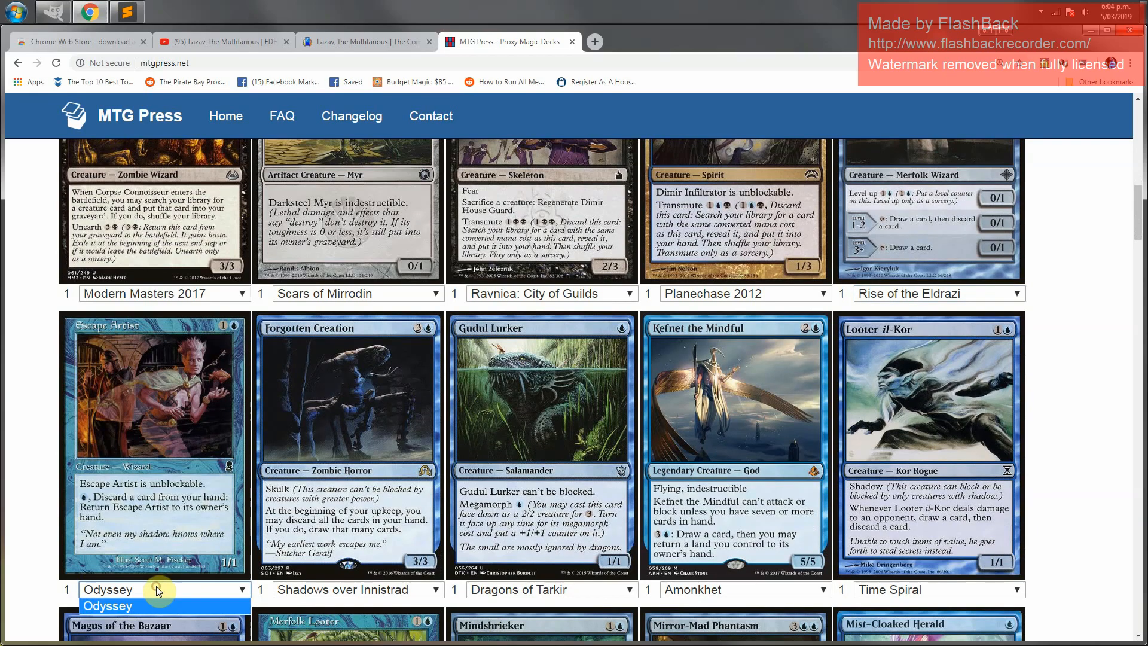
left_click(156, 587)
scroll(1066, 575, "down", 3)
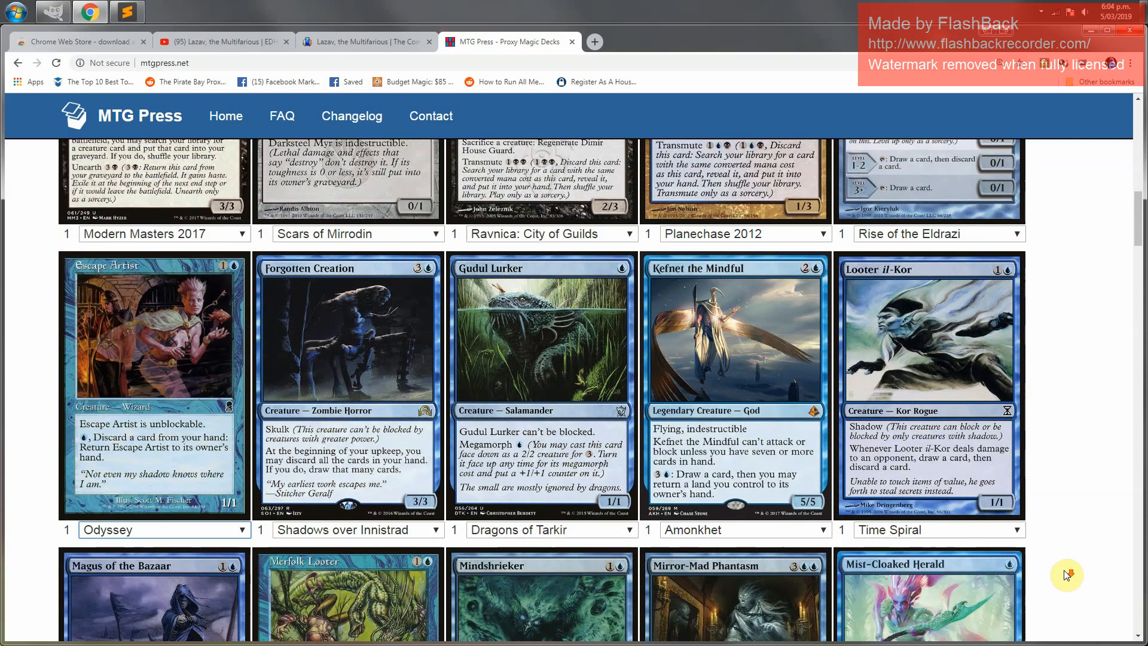
scroll(1067, 575, "down", 5)
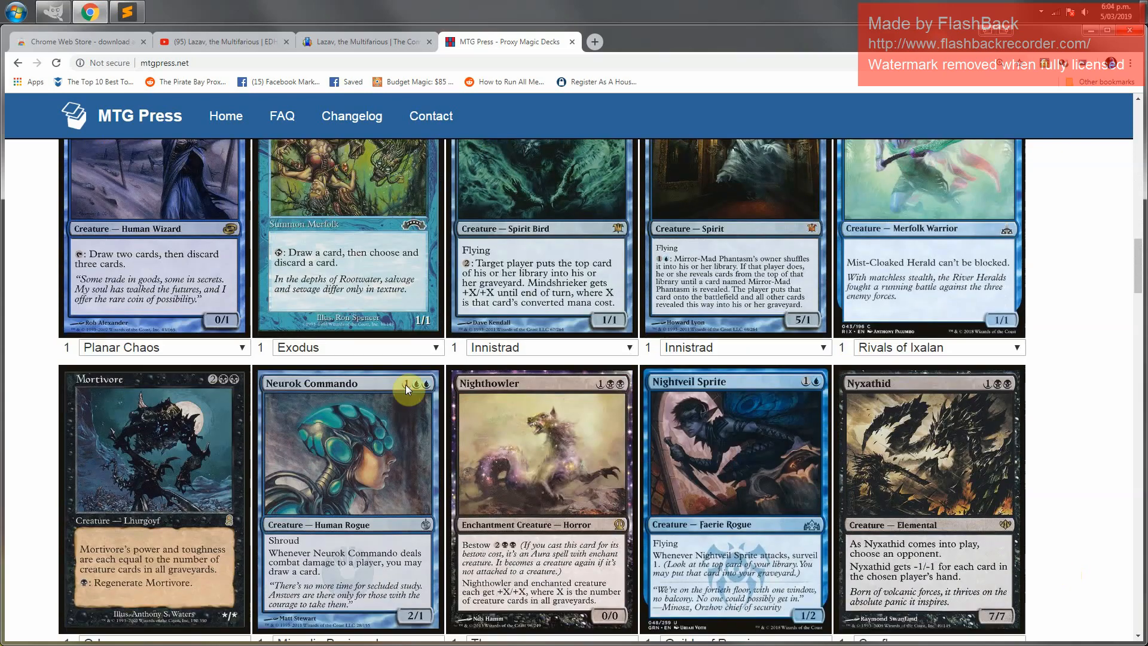
left_click(347, 347)
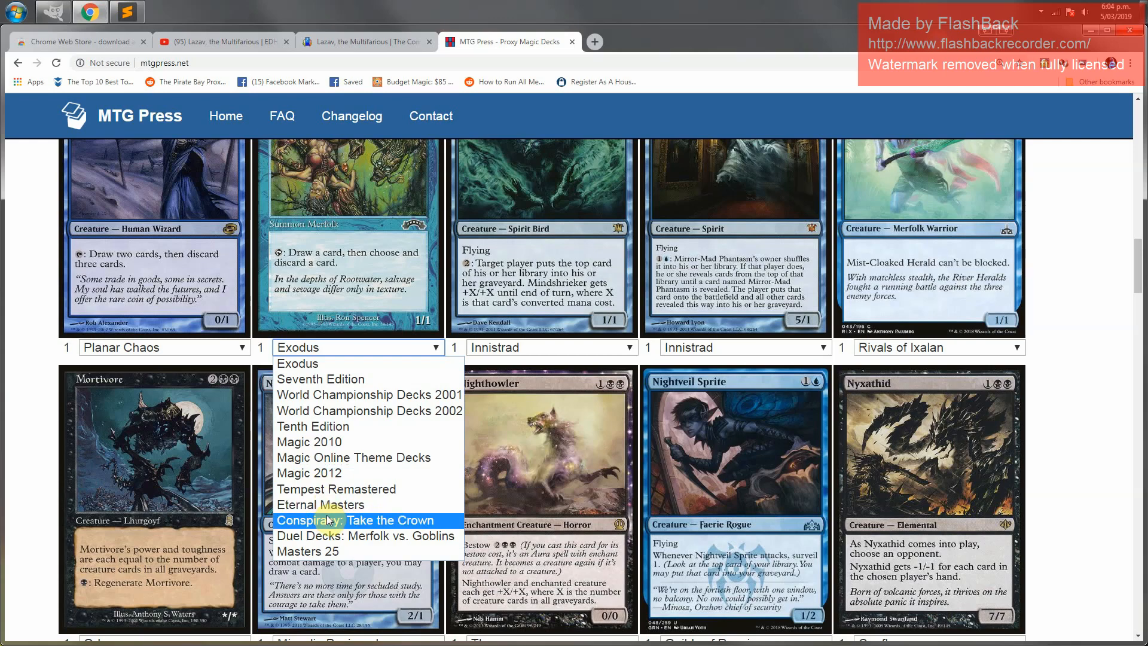
left_click(333, 549)
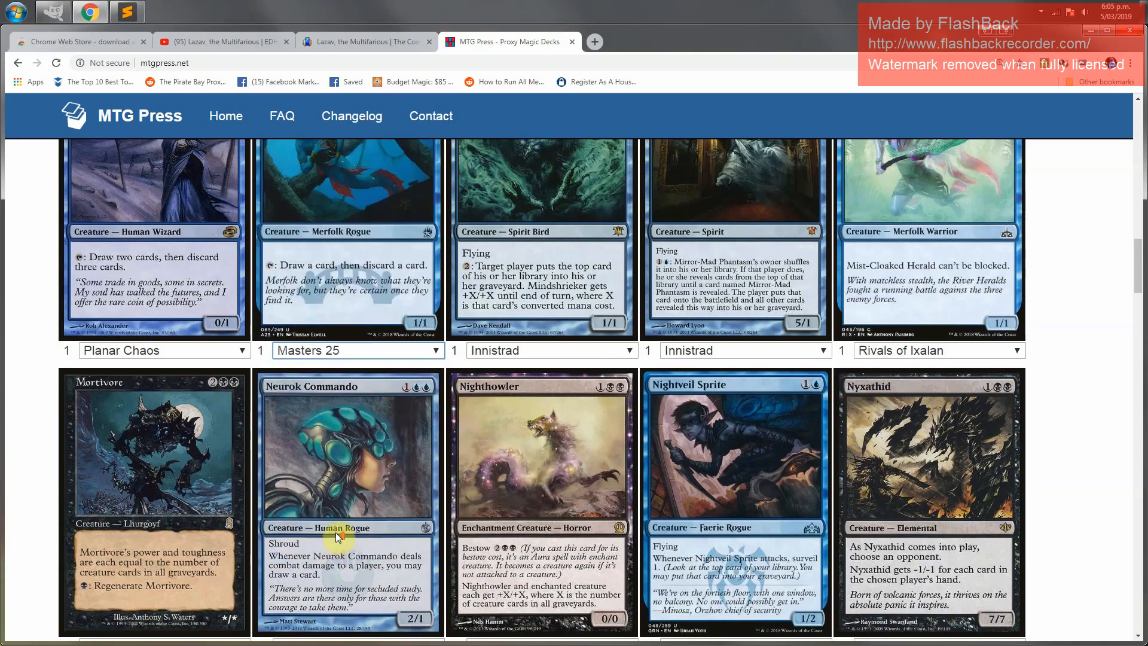
Change the Mortivore proxy's printing to Commander 2011
scroll(341, 509, "up", 1)
scroll(338, 291, "up", 1)
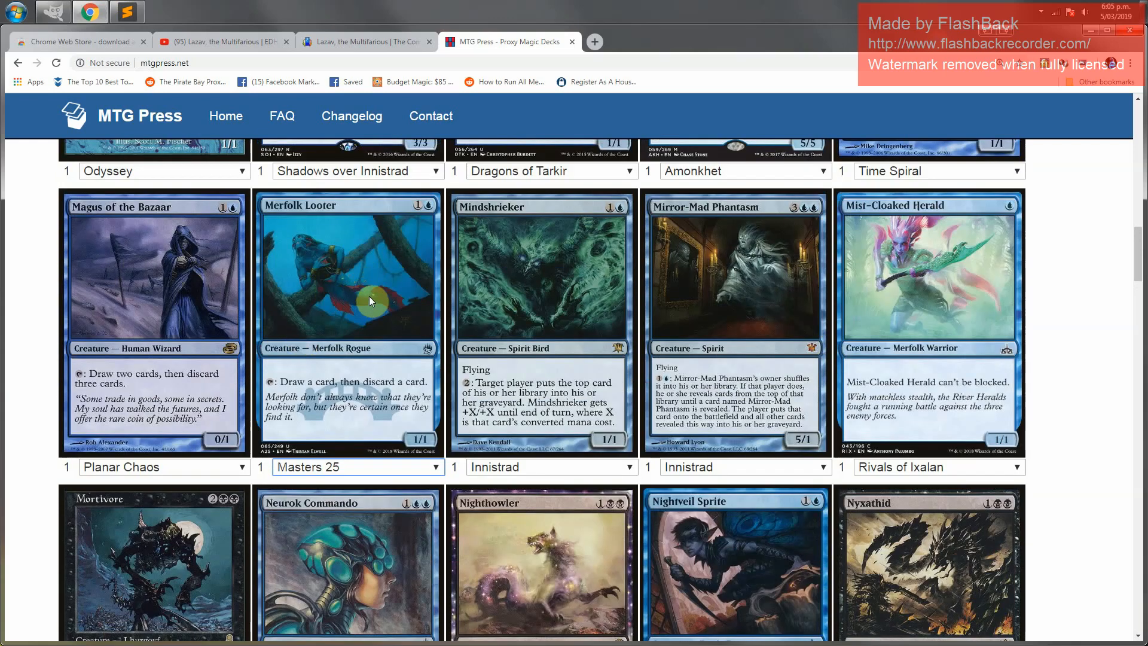
scroll(814, 512, "down", 3)
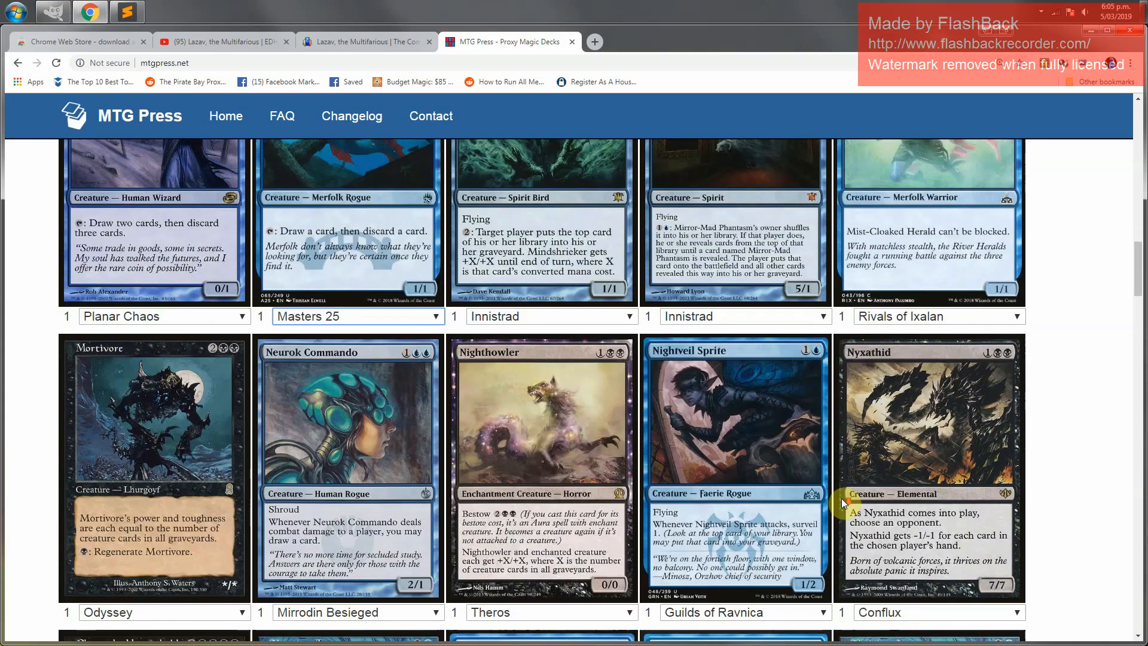
left_click(180, 585)
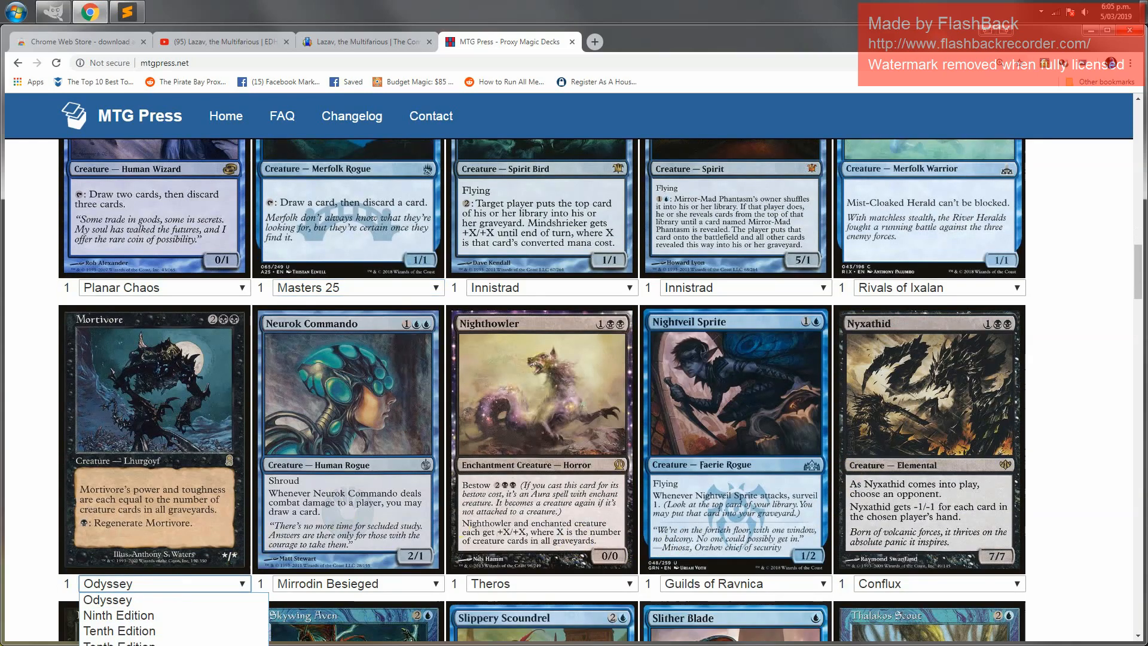
left_click(162, 645)
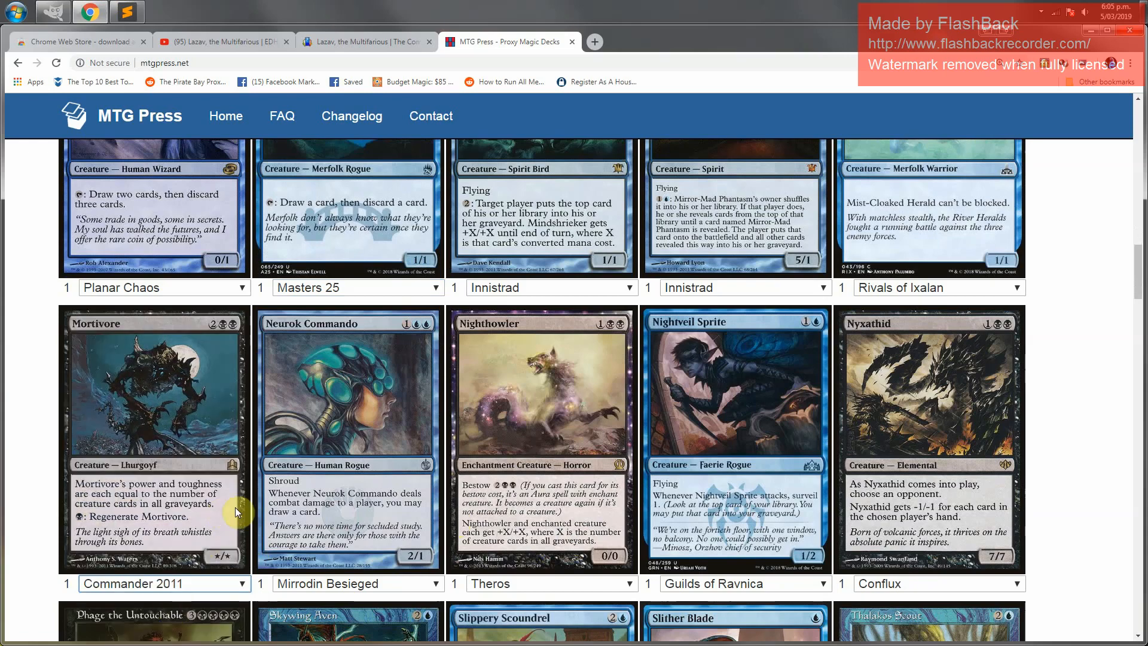
Change the Nighthowler proxy's printing to Commander 2015
scroll(805, 502, "down", 1)
scroll(806, 501, "down", 1)
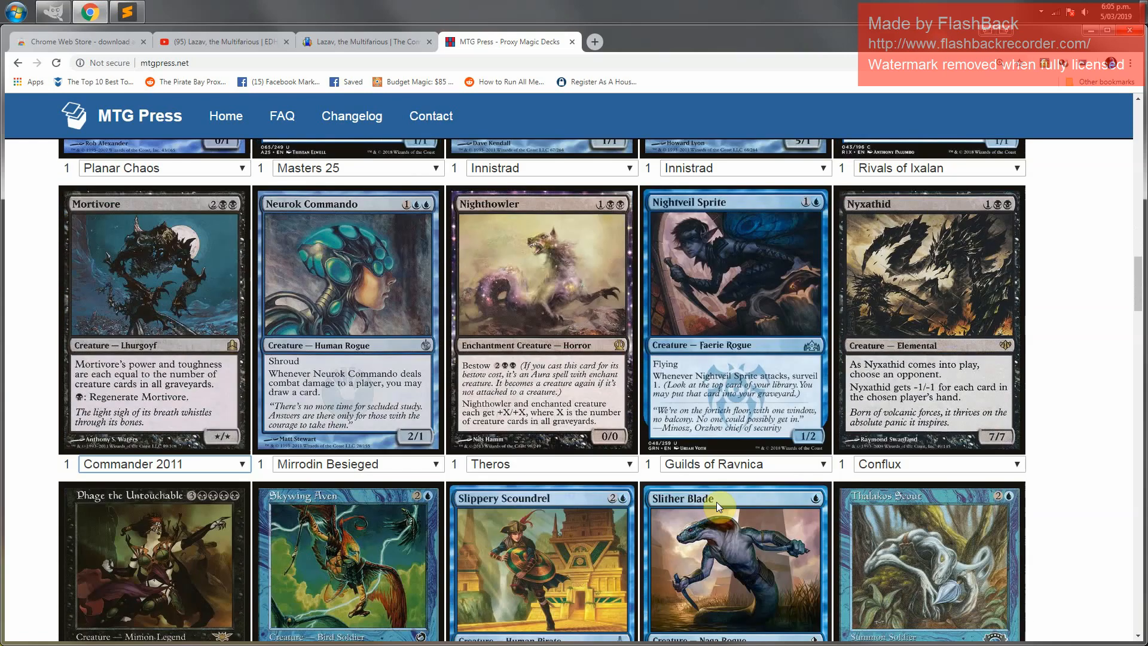
left_click(631, 464)
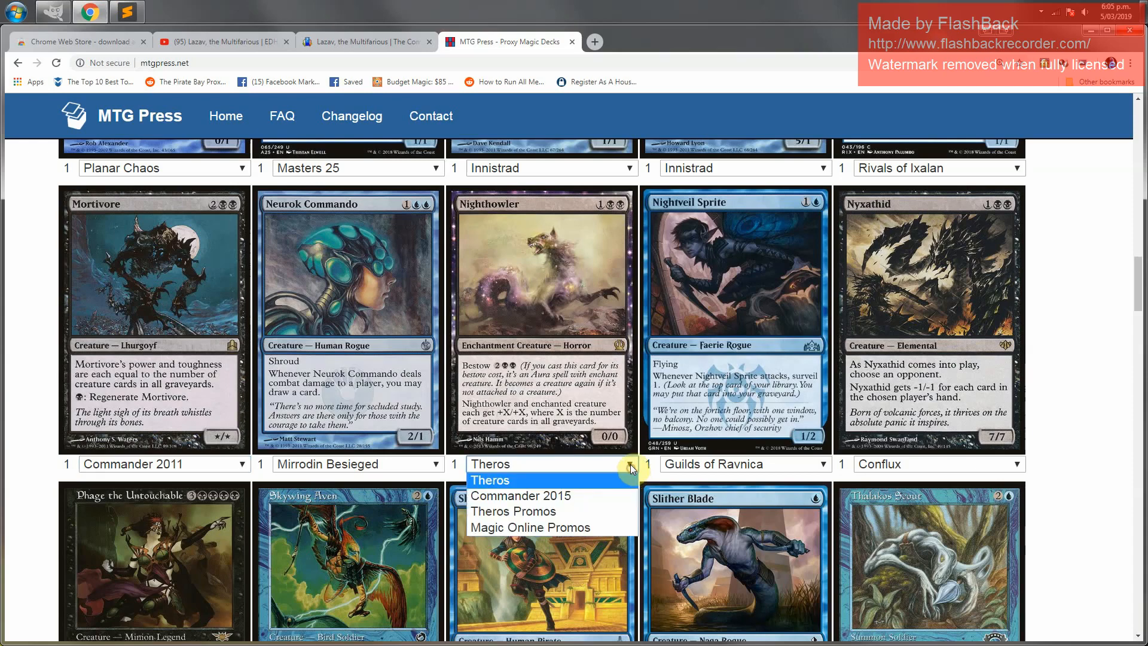
left_click(561, 494)
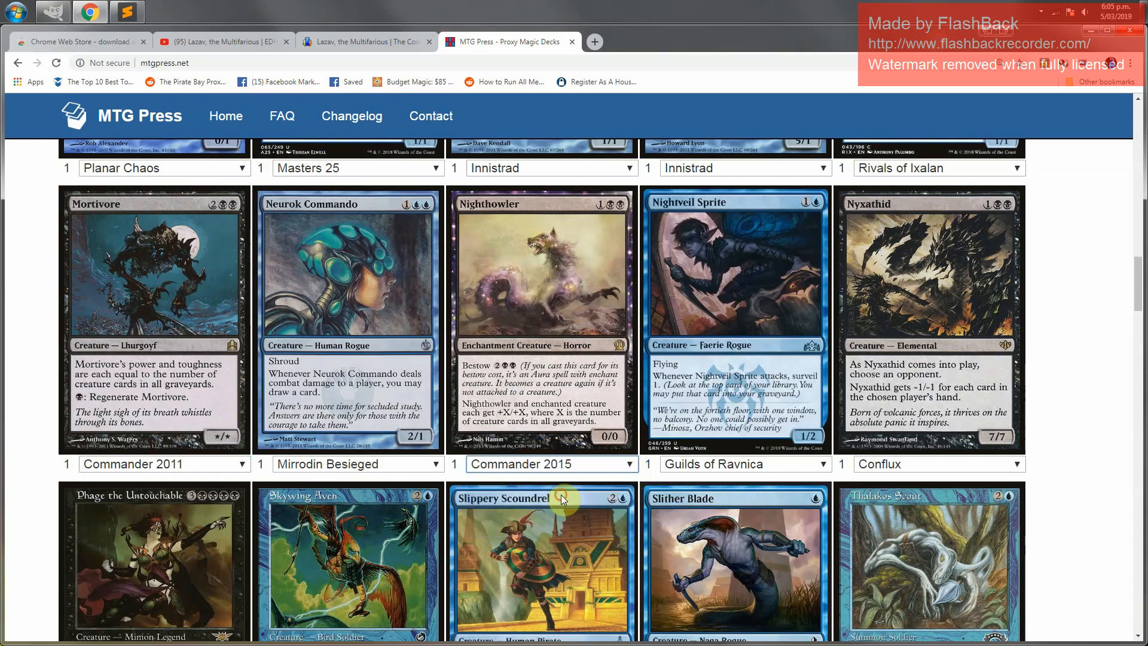
Change the Thalakos Scout proxy's printing to Tempest Remastered
left_click(414, 463)
left_click(415, 466)
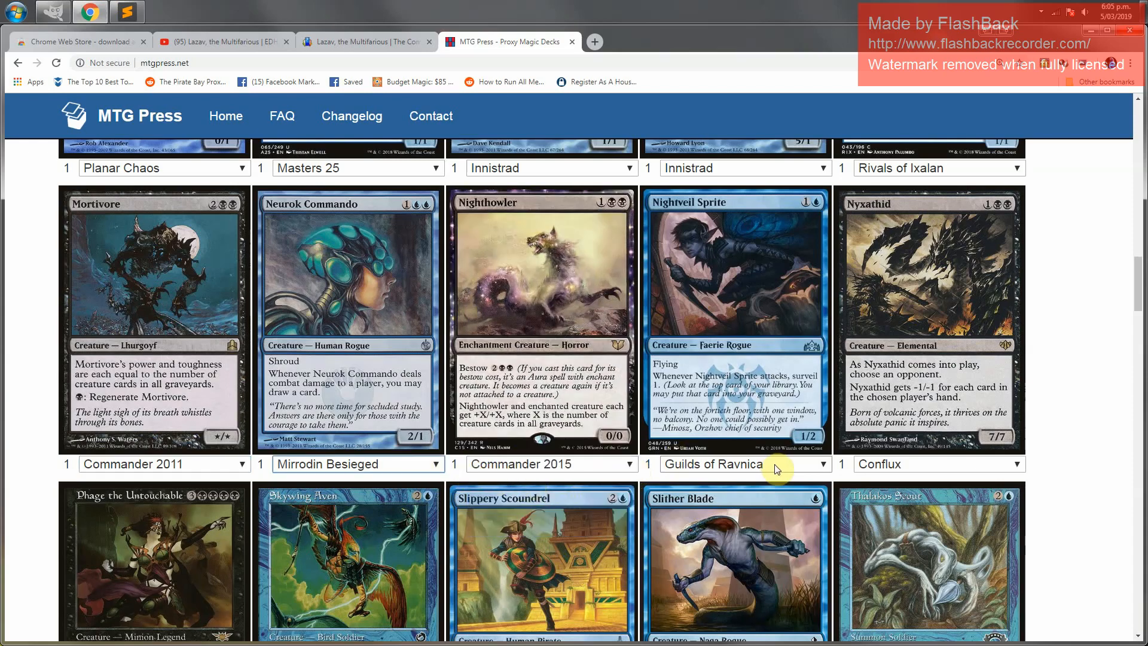
scroll(1054, 470, "down", 4)
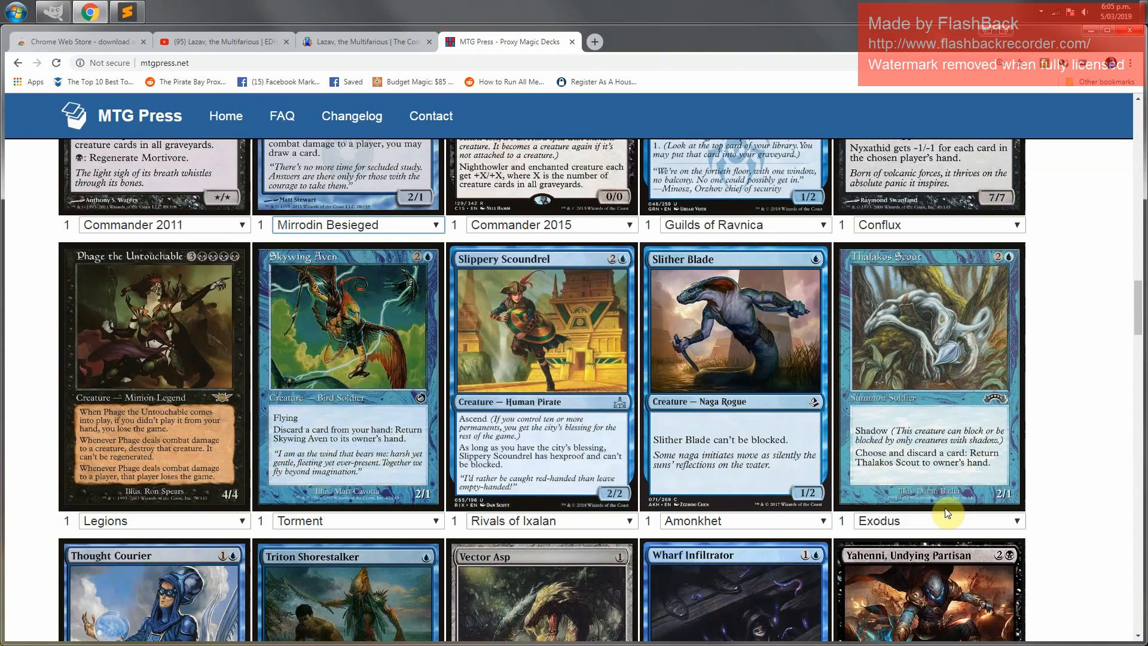
left_click(933, 525)
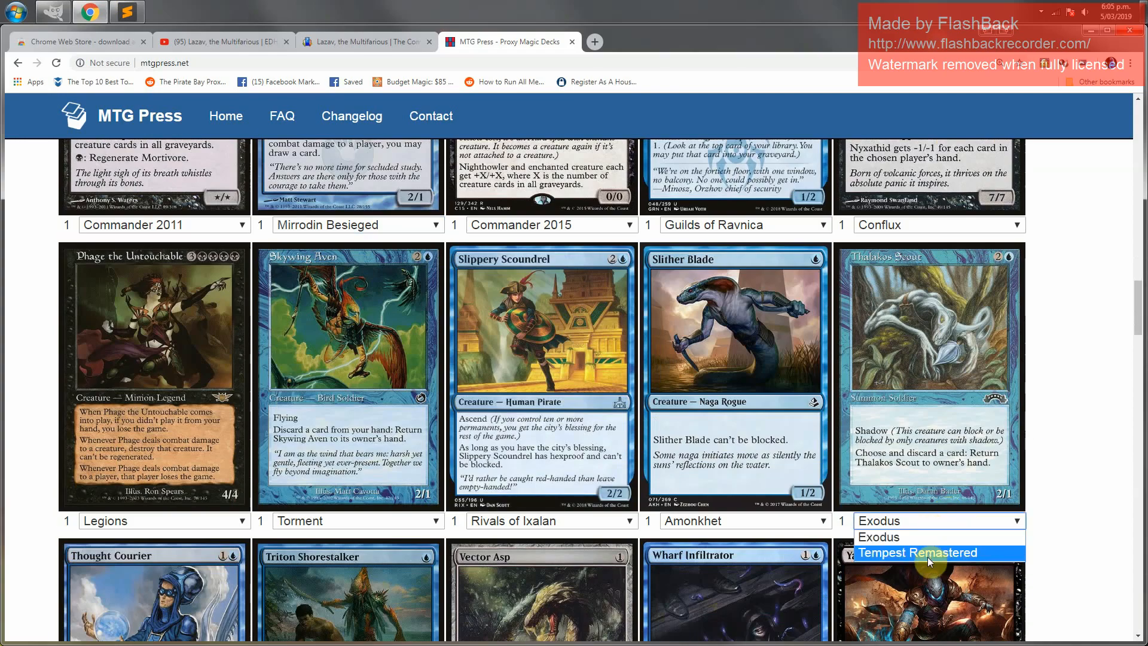
left_click(927, 554)
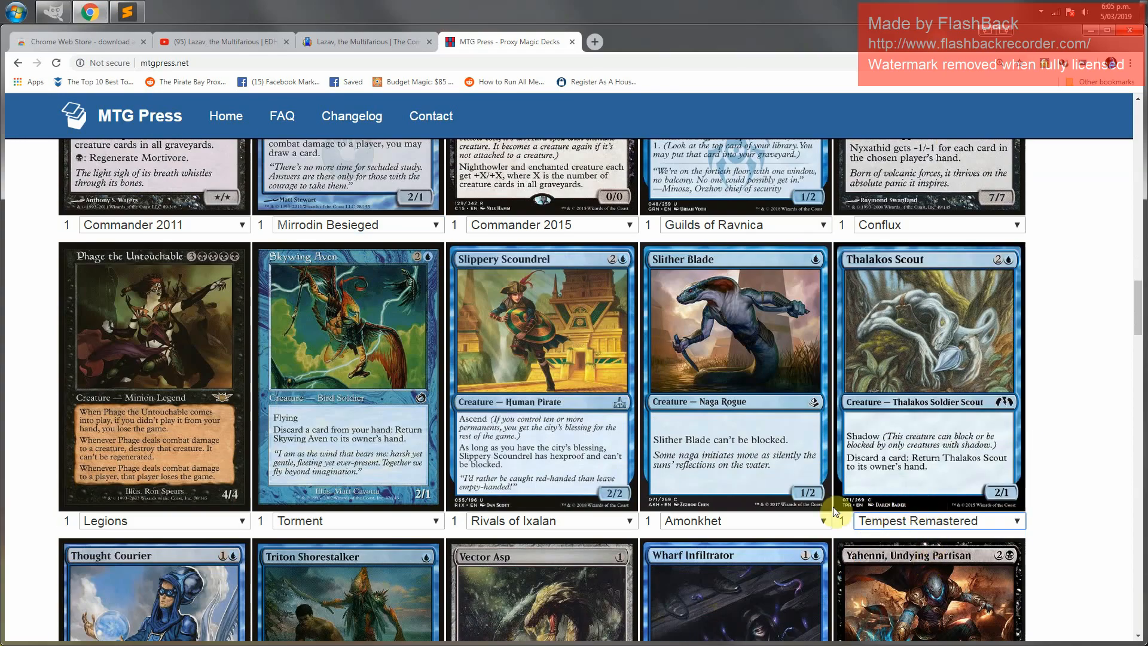
Change the Skywing Aven proxy's printing to Ultimate Masters
left_click(294, 520)
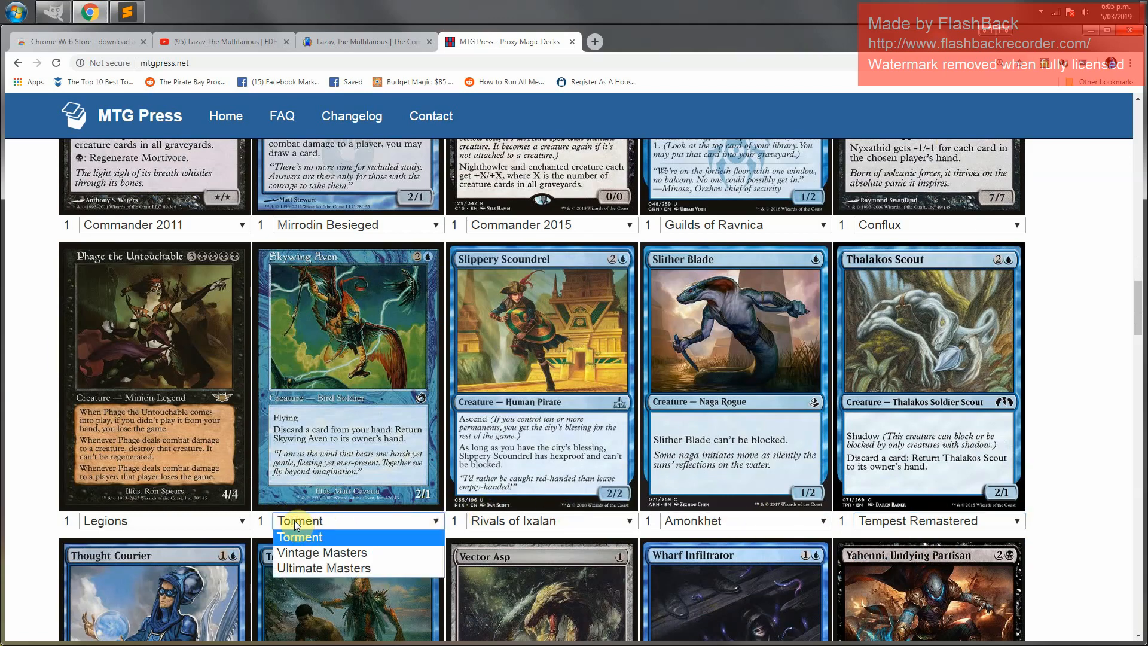
left_click(313, 568)
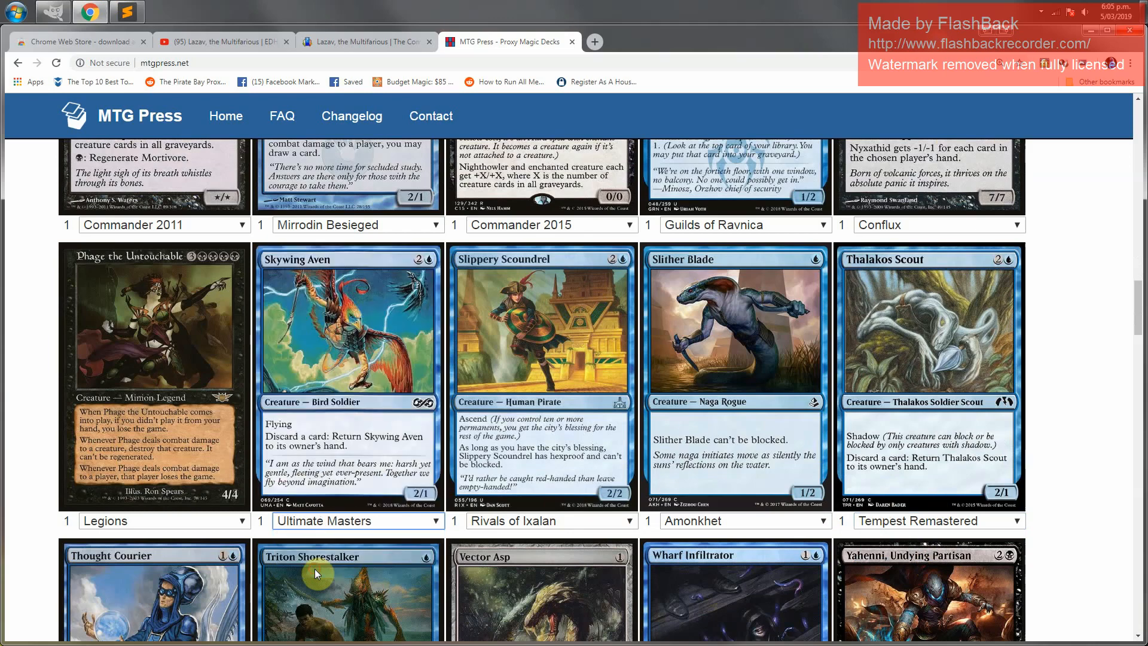
Change the Phage the Untouchable proxy's printing to Tenth Edition
left_click(166, 522)
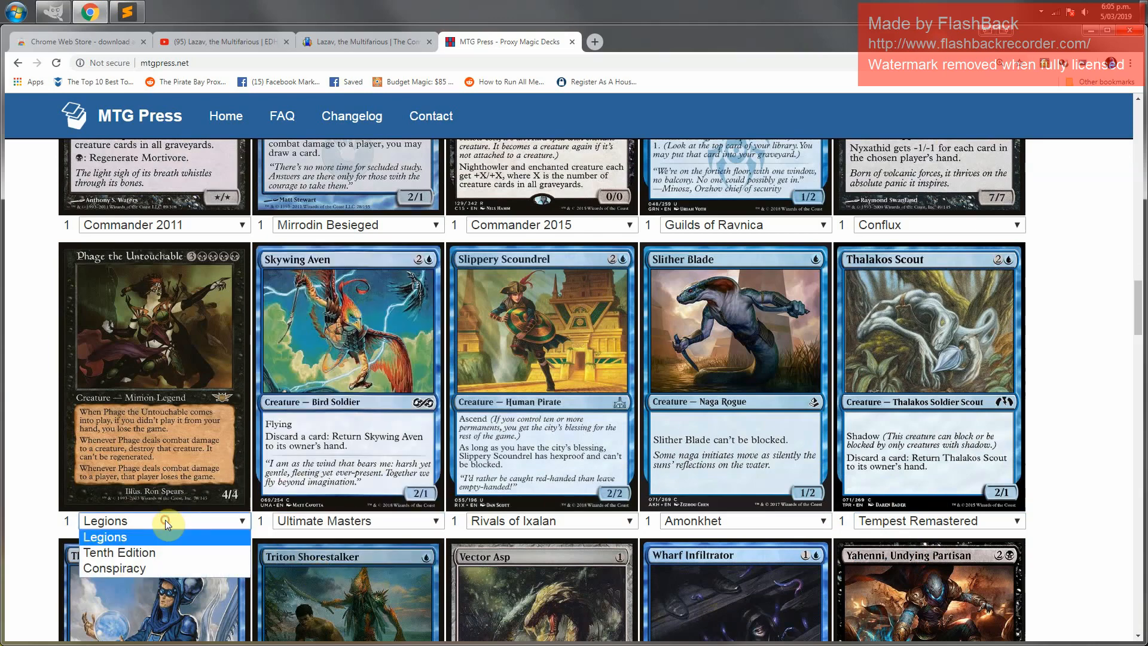
left_click(153, 555)
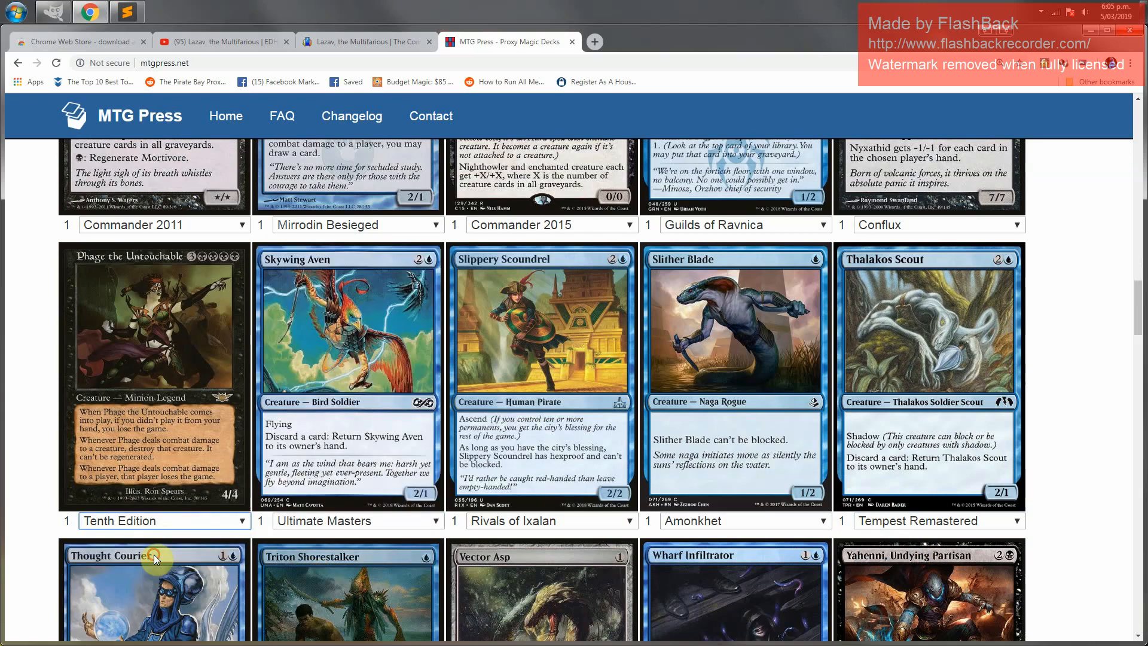
Check the available printings for Thought Courier, Triton Shorestalker, Vector Asp, Wharf Infiltrator and Yahenni
scroll(154, 554, "down", 5)
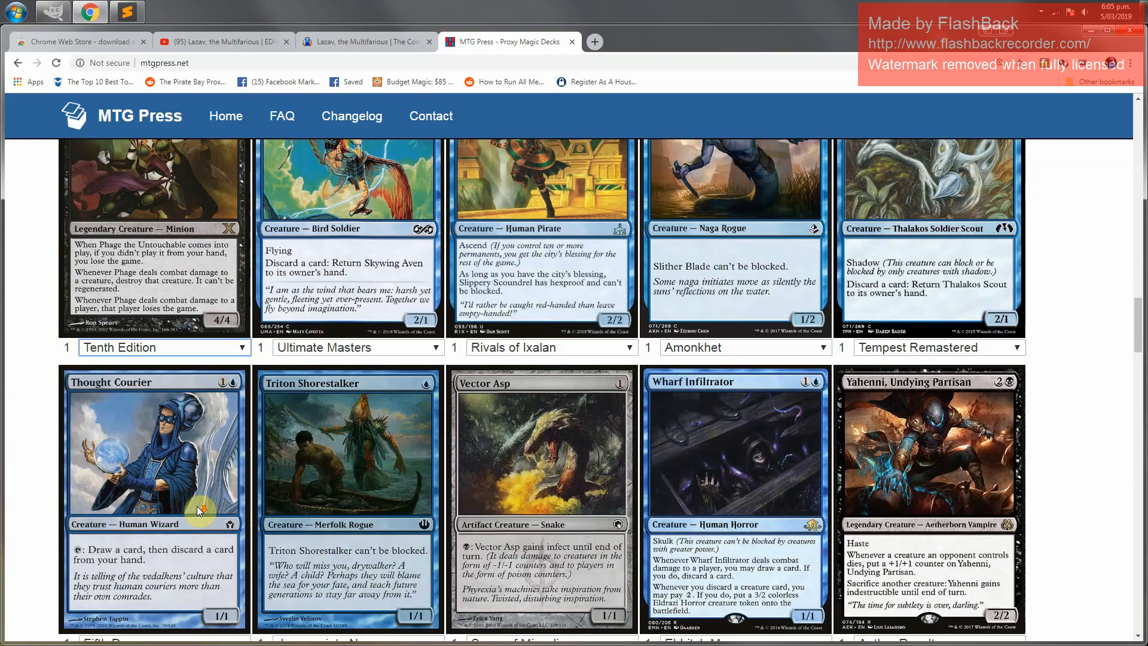
left_click(158, 522)
left_click(155, 516)
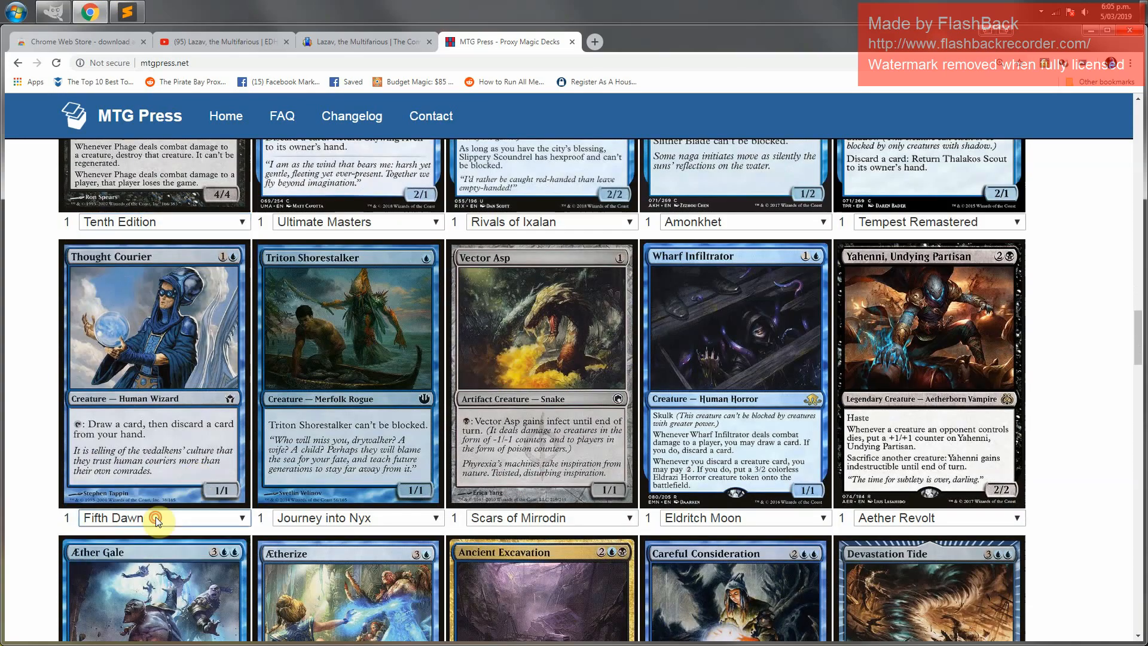
left_click(322, 520)
left_click(322, 520)
left_click(488, 518)
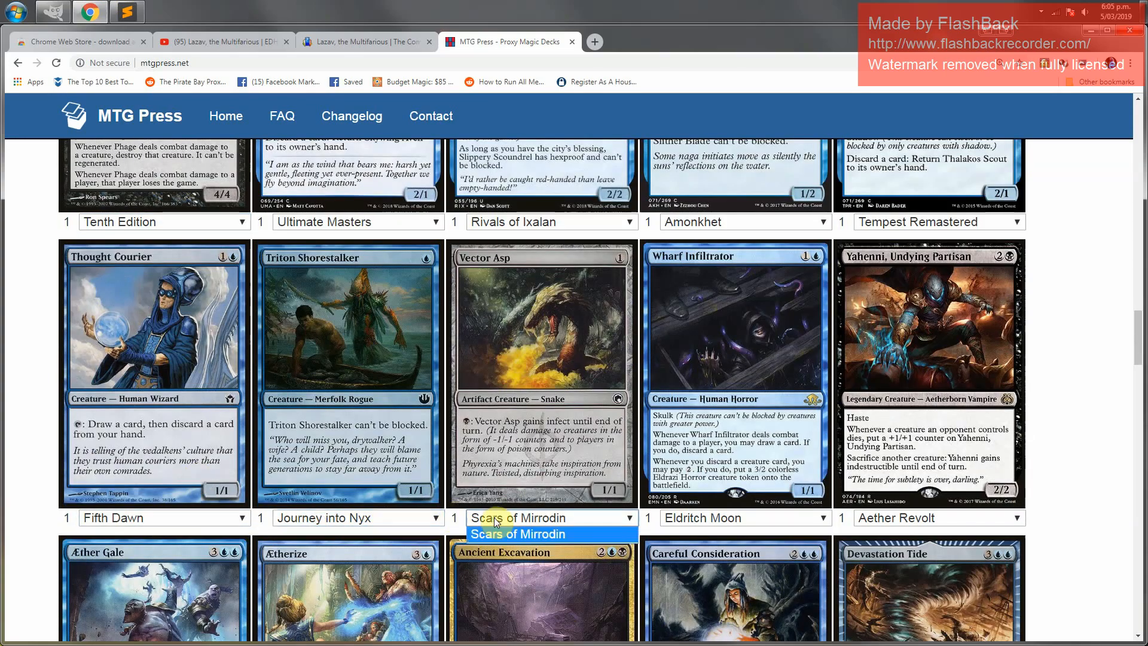
left_click(487, 518)
left_click(709, 521)
left_click(709, 522)
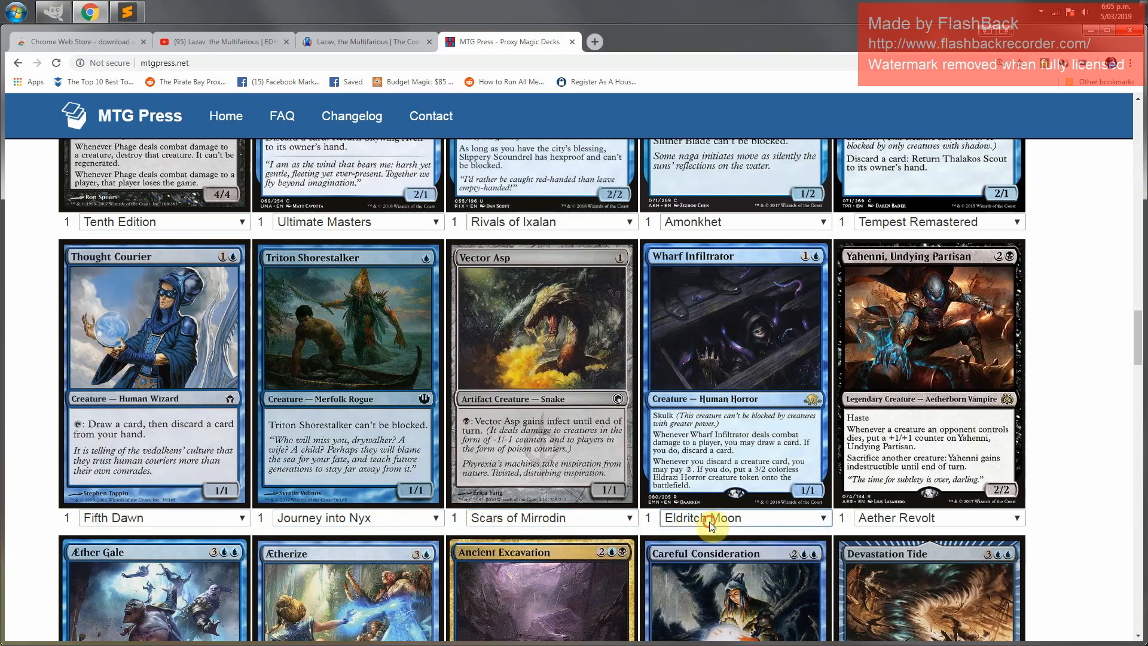
left_click(899, 522)
left_click(899, 522)
scroll(1050, 508, "down", 5)
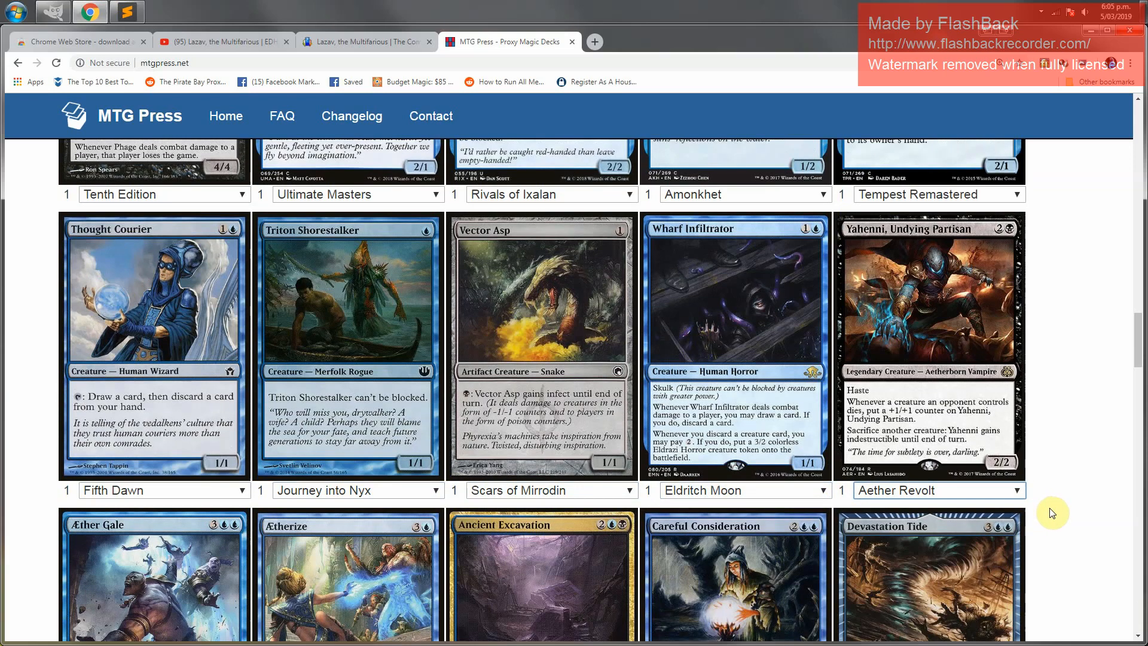
scroll(648, 492, "down", 5)
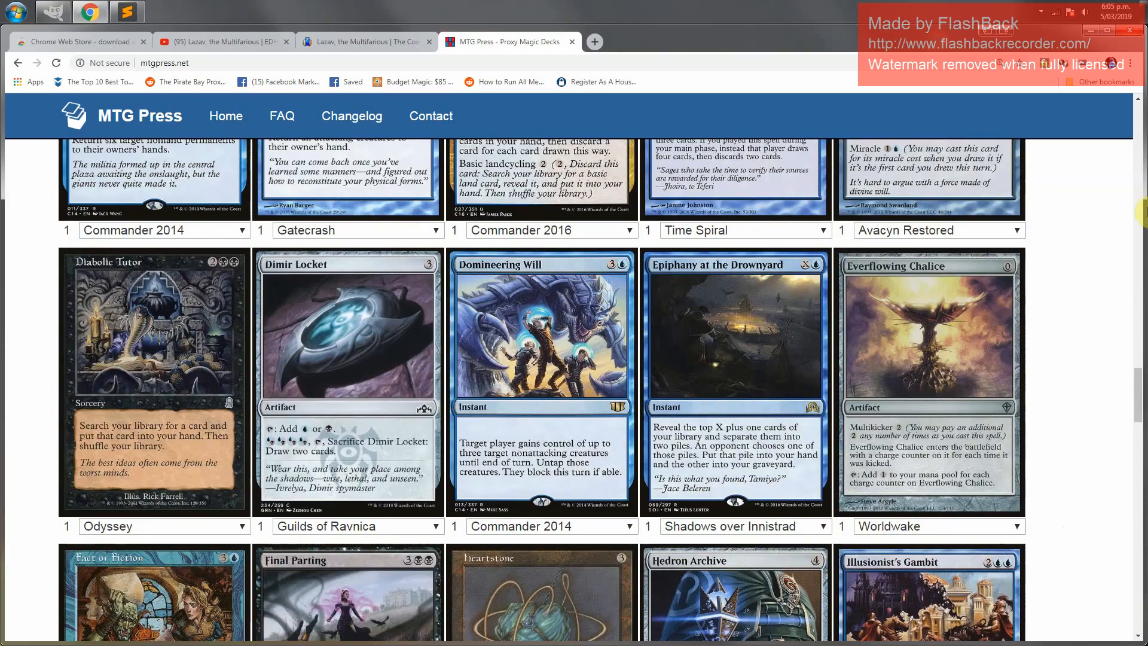
scroll(717, 326, "up", 4)
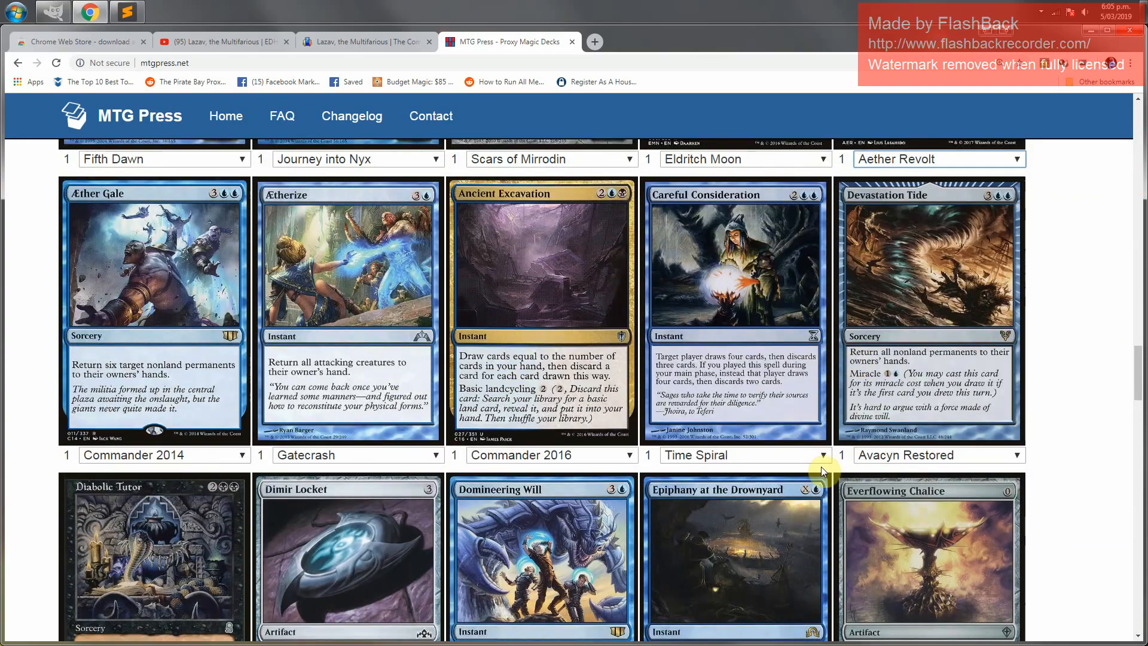
Change the Diabolic Tutor proxy's printing to Magic 2012
scroll(820, 467, "down", 4)
left_click(153, 513)
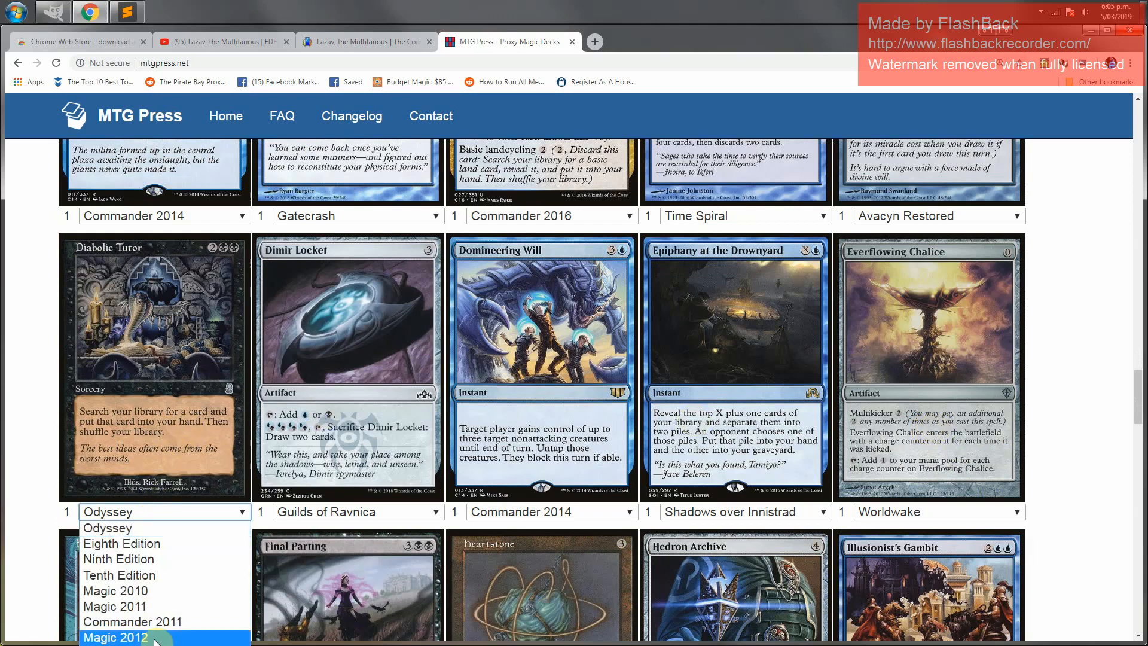
left_click(157, 637)
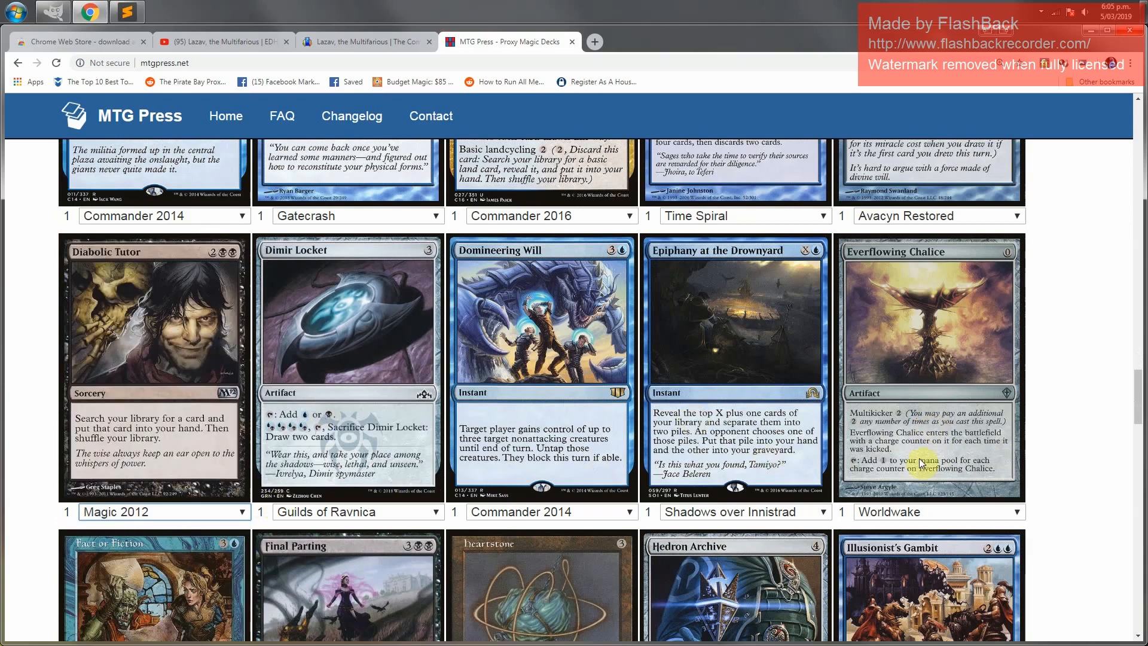
Change the Heartstone proxy's printing to the Premium Deck Series edition
scroll(1049, 469, "down", 5)
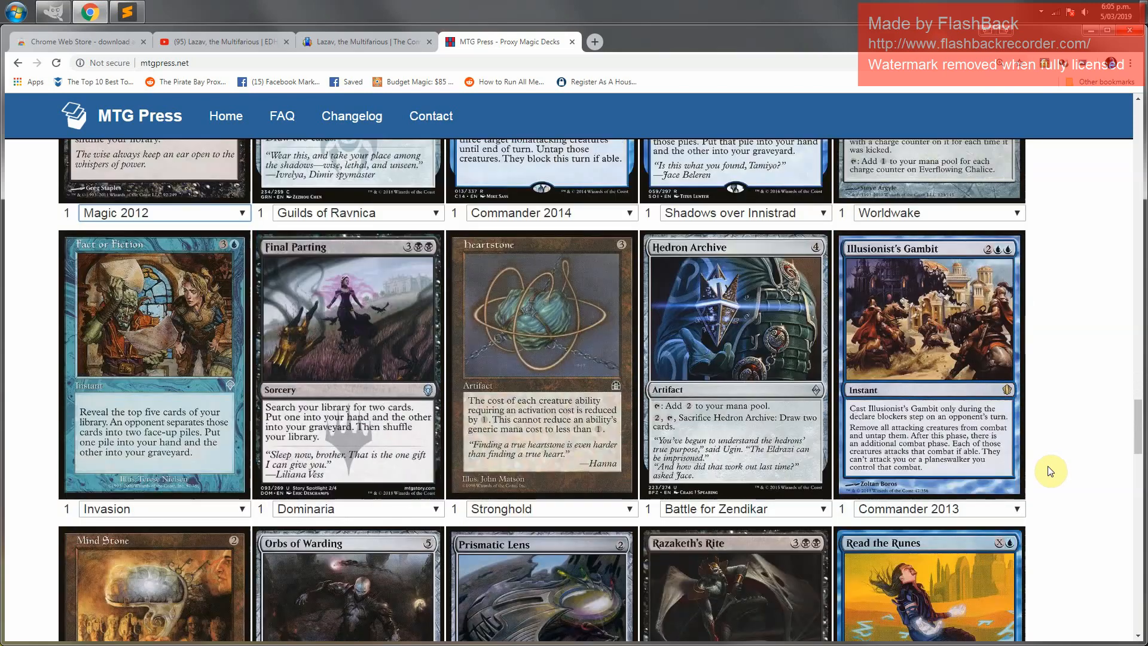
left_click(536, 511)
left_click(537, 540)
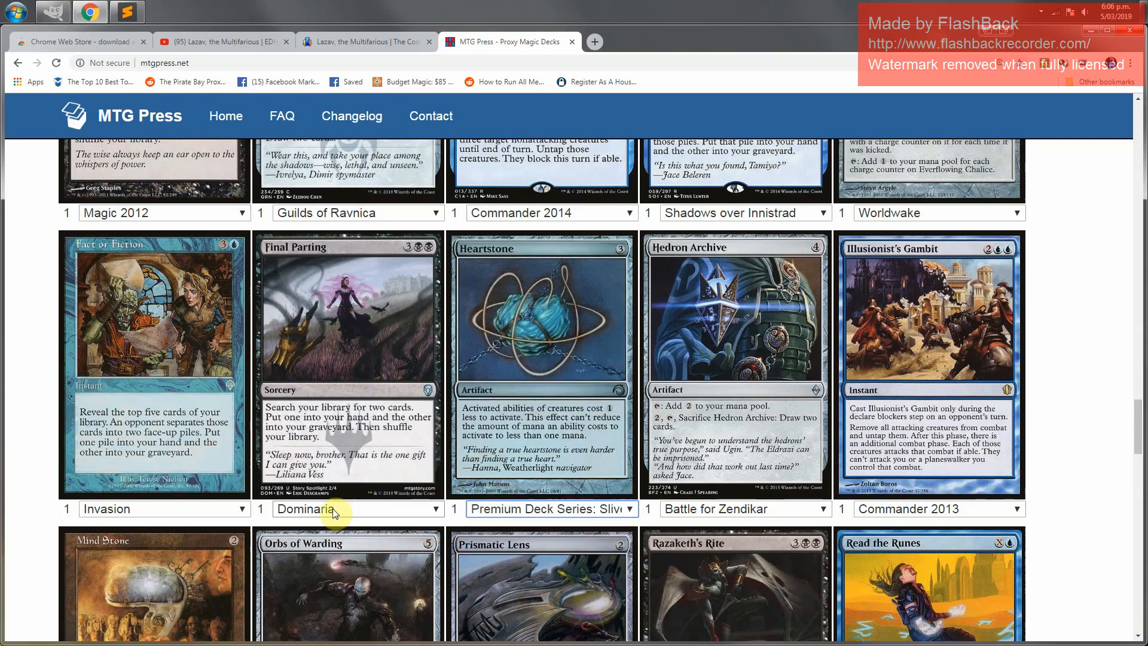
Change the Fact or Fiction proxy's printing to Commander 2015
left_click(159, 511)
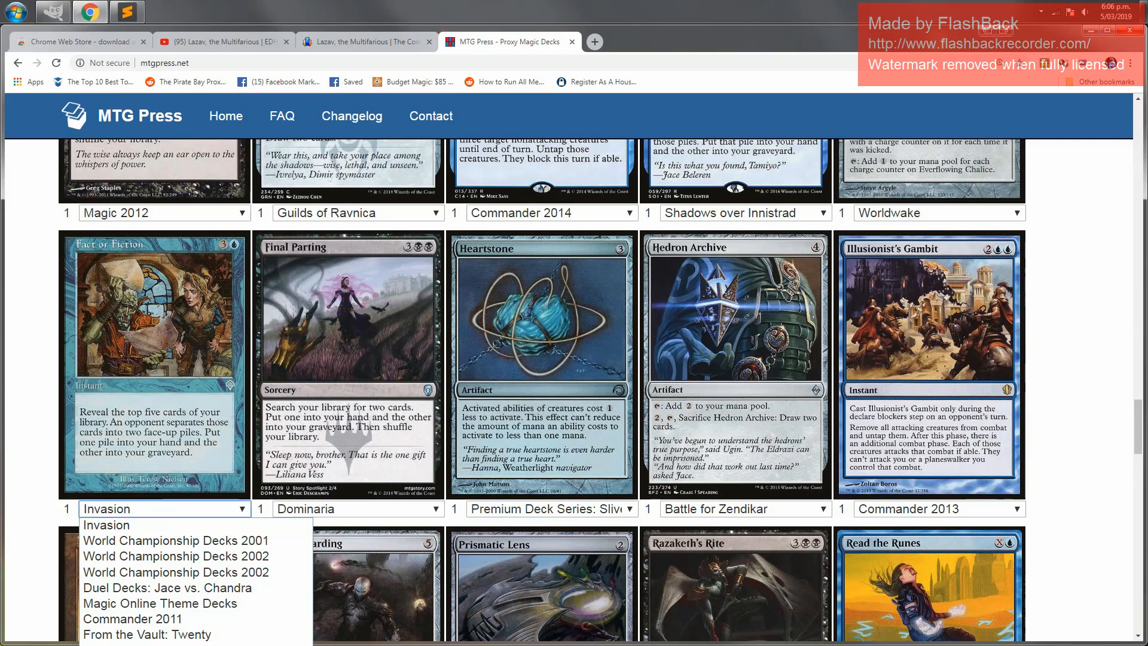
left_click(144, 645)
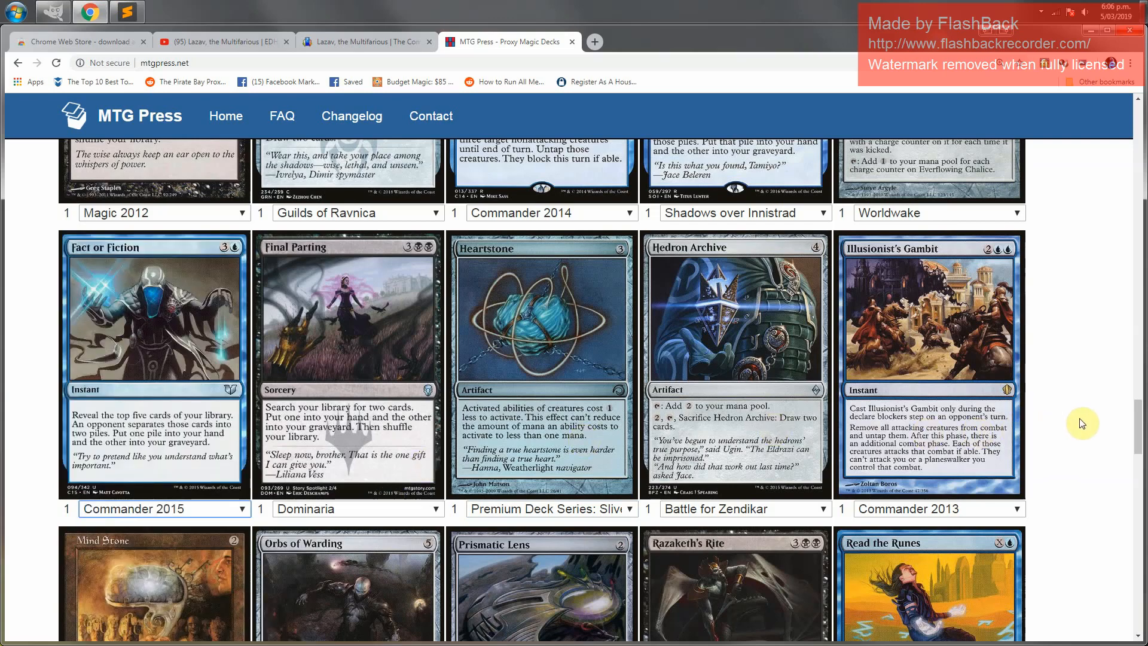
Change the Mind Stone proxy's printing to Commander 2018
scroll(1089, 457, "down", 6)
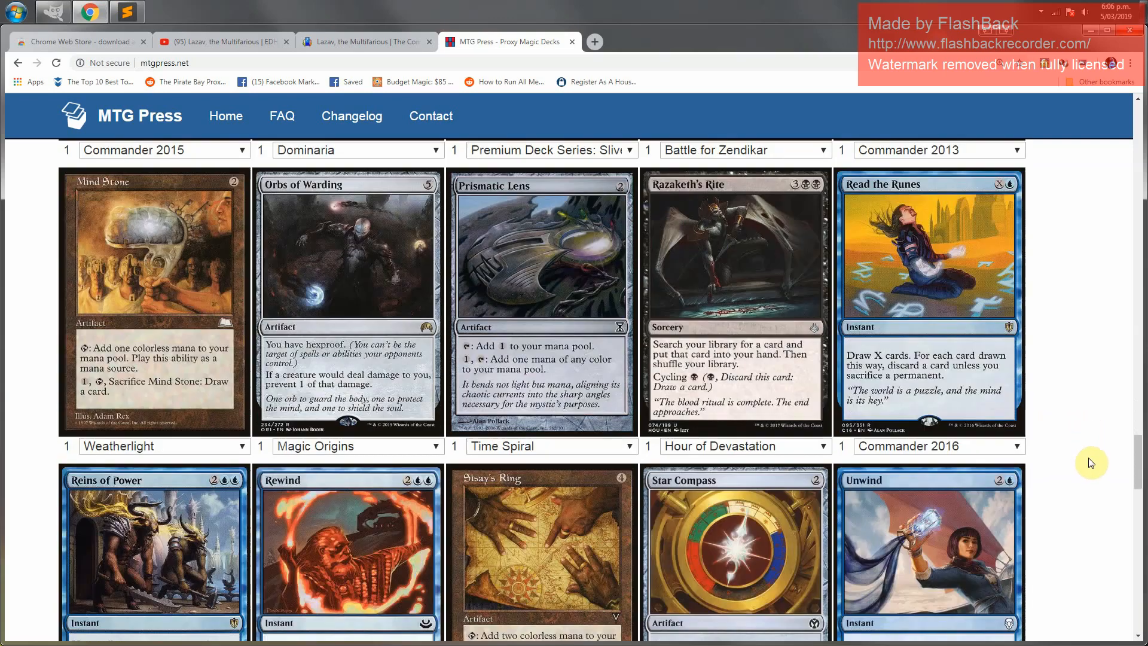
left_click(146, 448)
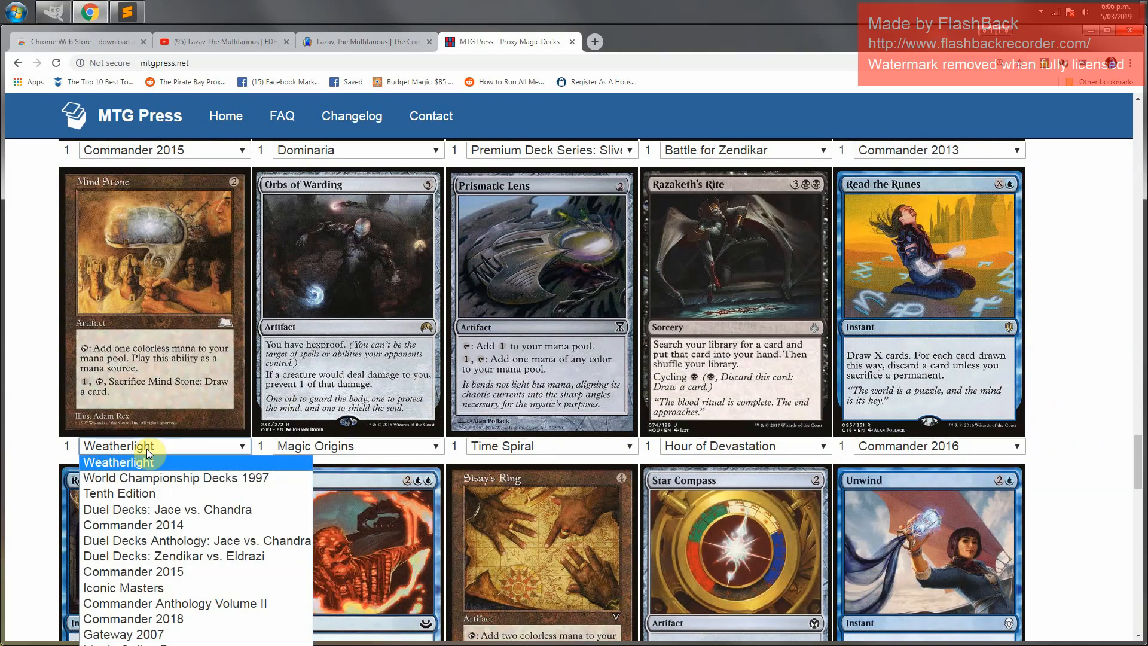
left_click(141, 617)
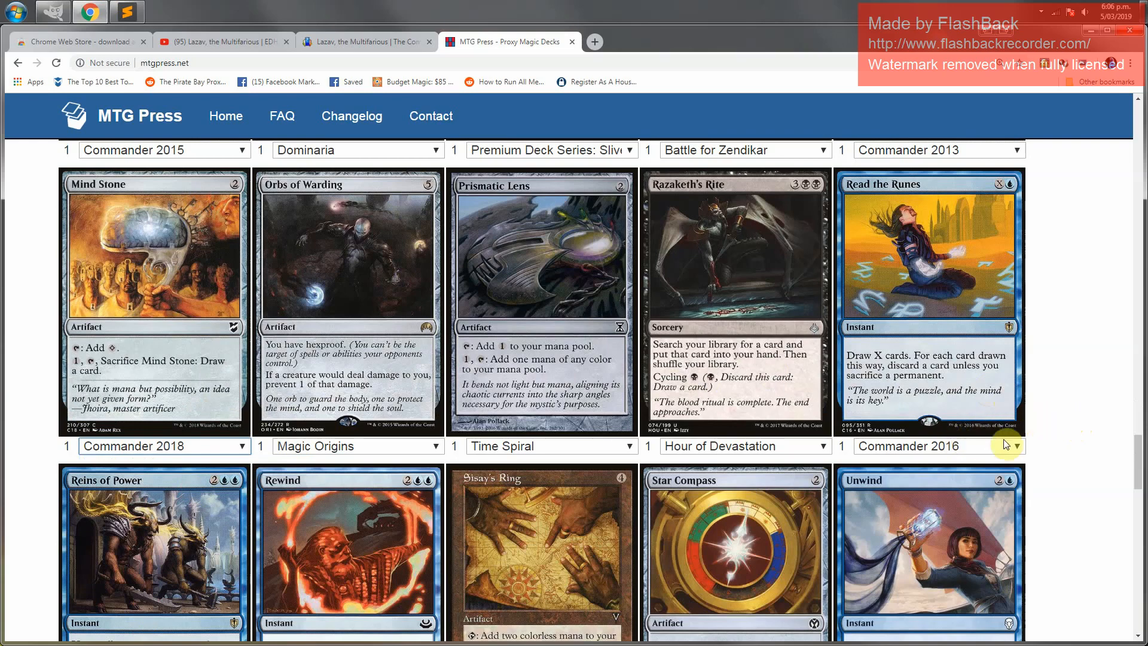
Try the Seventh Edition printing for Sisay's Ring and switch it back to Visions
scroll(1016, 449, "down", 4)
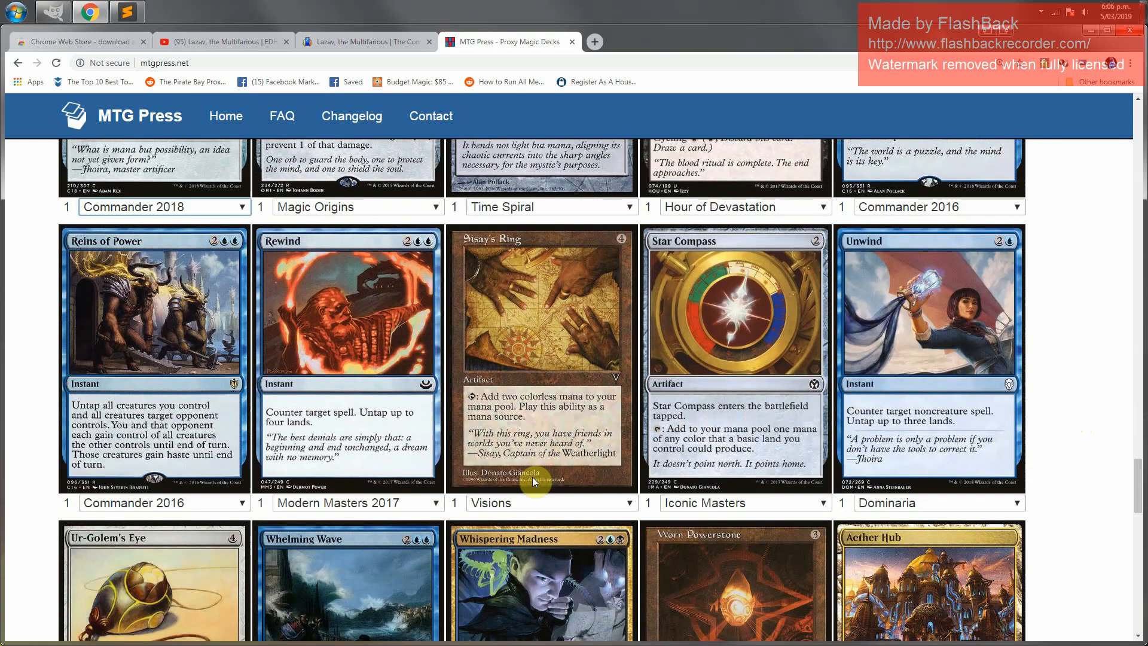
left_click(521, 506)
left_click(522, 534)
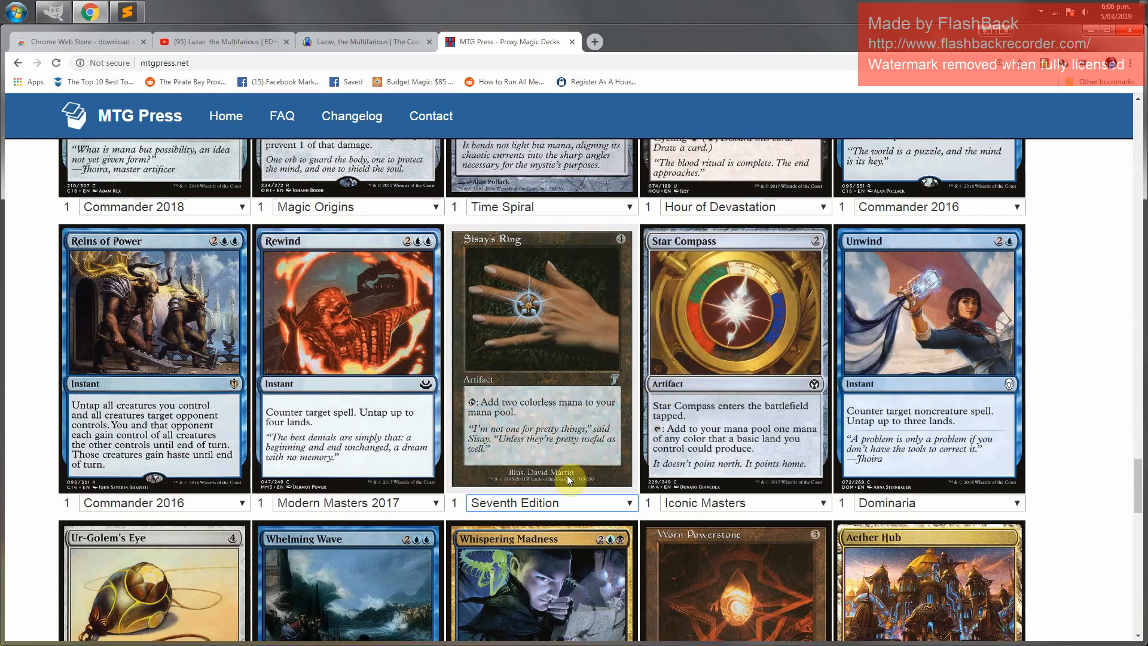
left_click(521, 504)
left_click(515, 522)
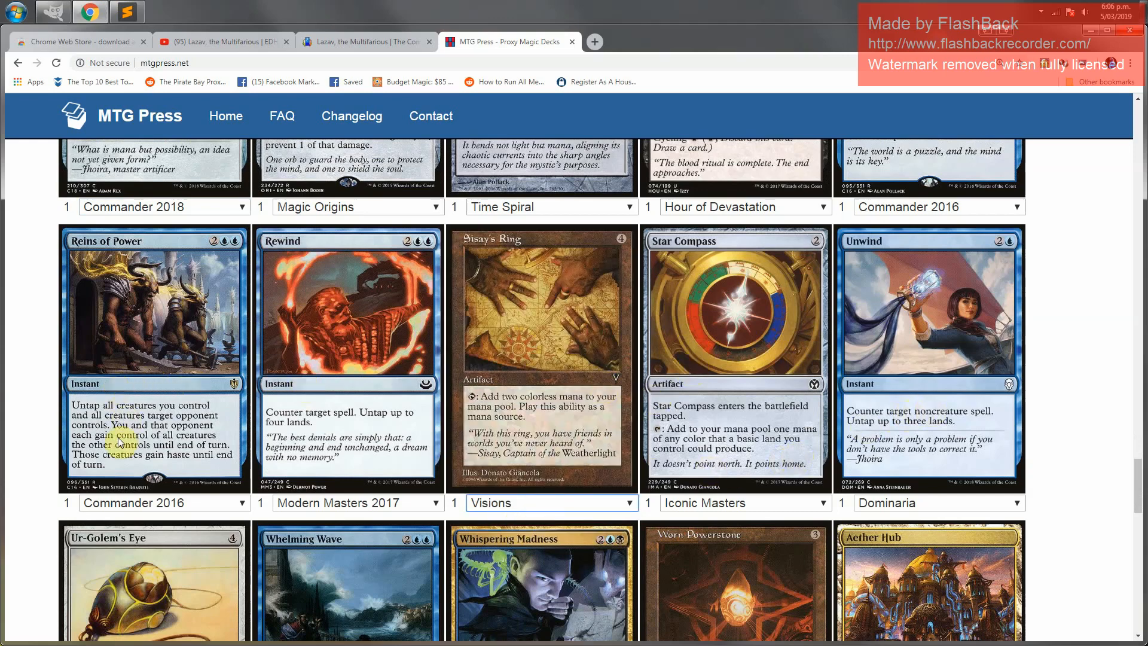
Change the Worn Powerstone proxy's printing to Commander 2017
scroll(227, 475, "down", 2)
scroll(178, 470, "down", 3)
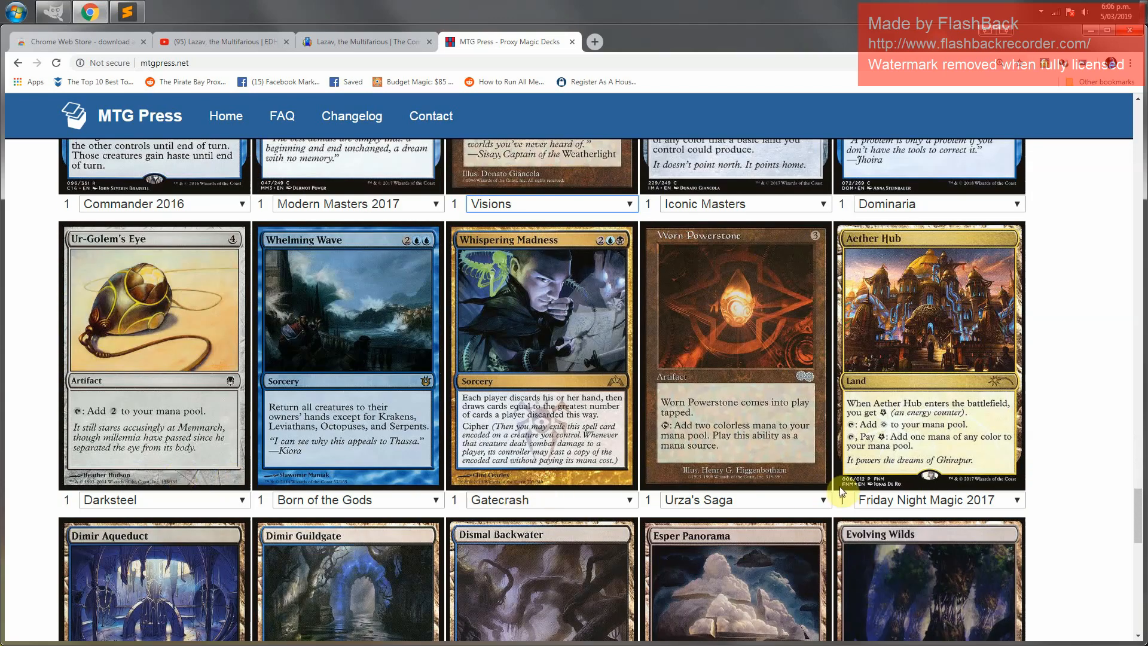
left_click(696, 501)
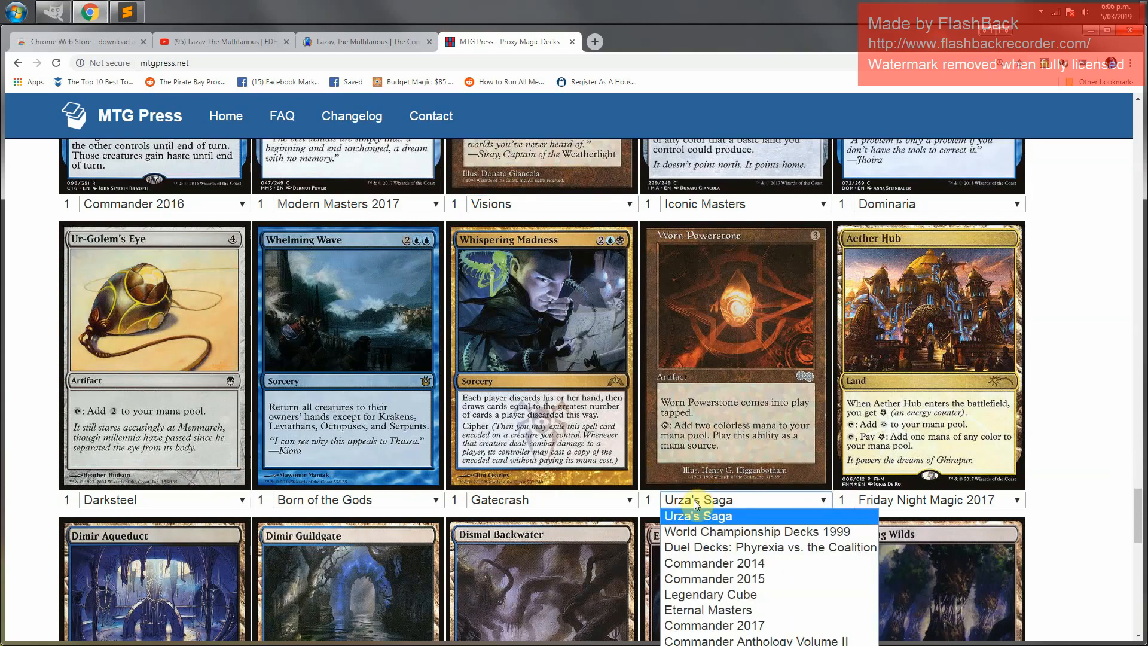
left_click(706, 626)
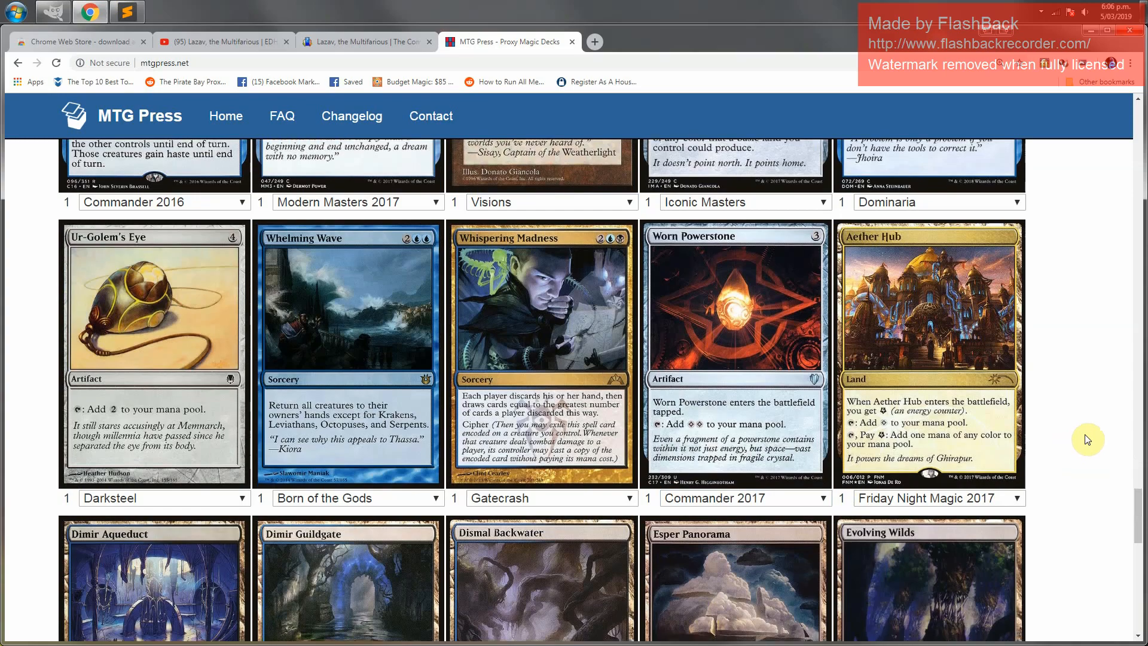
Change the Salt Marsh proxy's printing to Eighth Edition
scroll(1087, 441, "down", 5)
scroll(1087, 440, "down", 5)
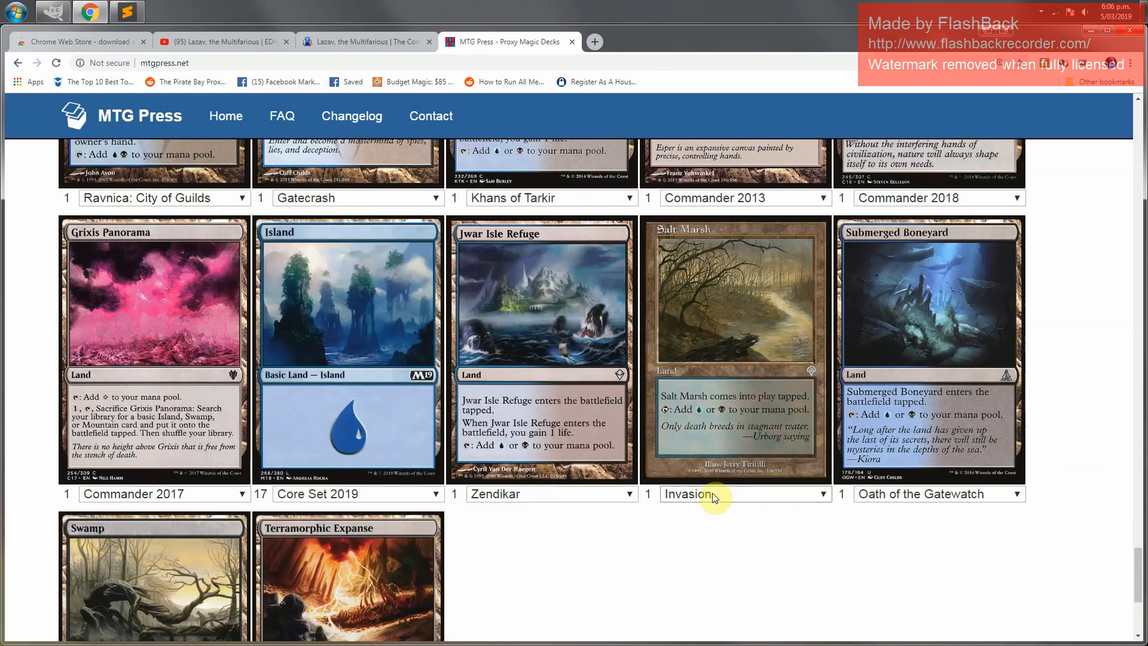
left_click(715, 496)
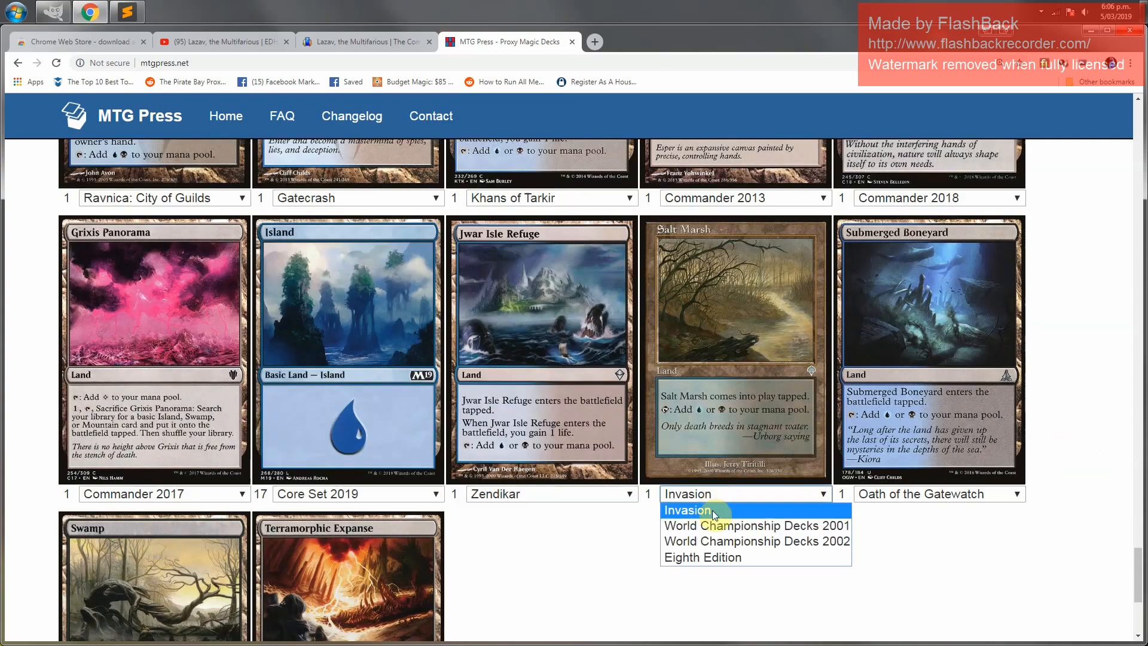
left_click(716, 544)
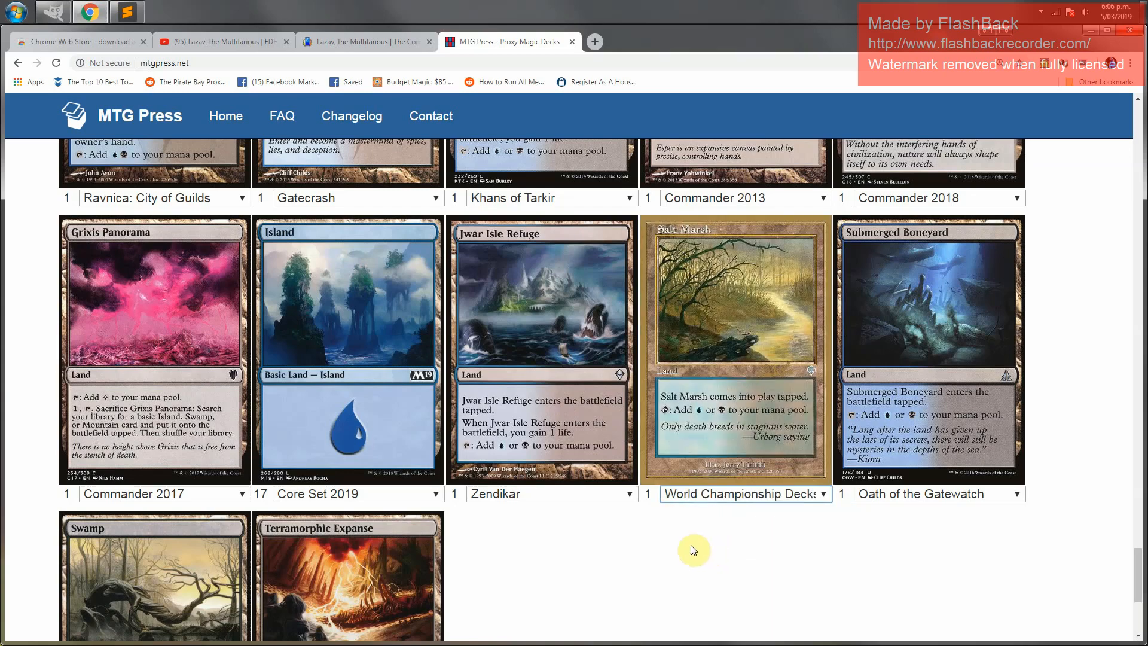
left_click(725, 501)
left_click(711, 561)
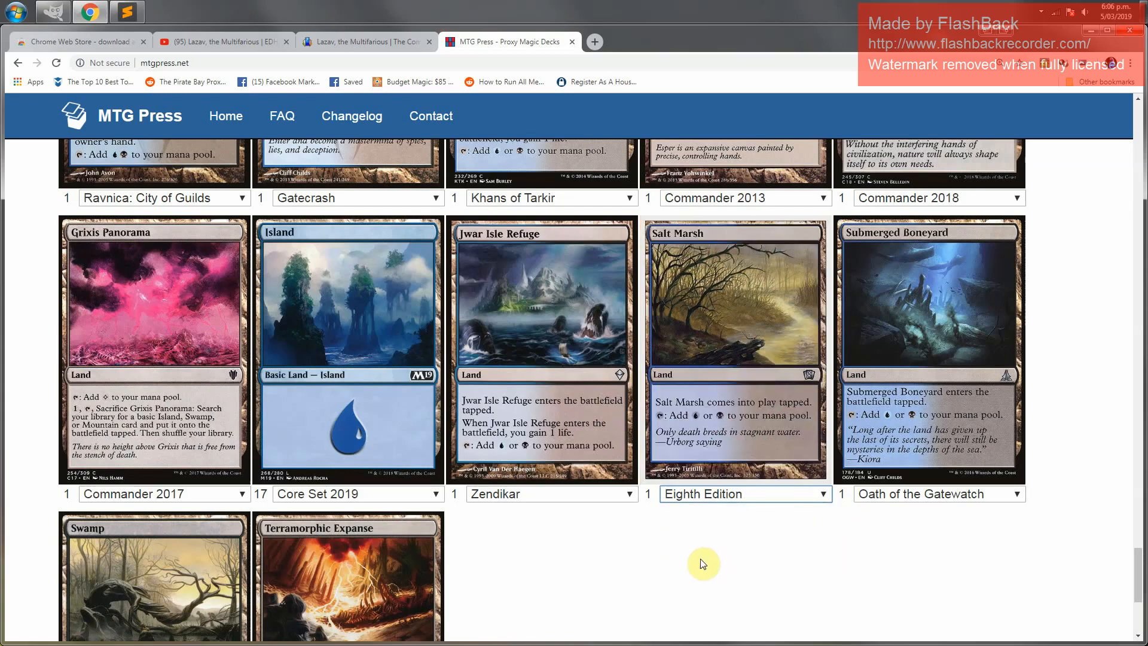
Open the image downloader extension and remove the time part from the ZIP filename format
scroll(615, 568, "down", 2)
scroll(612, 571, "down", 2)
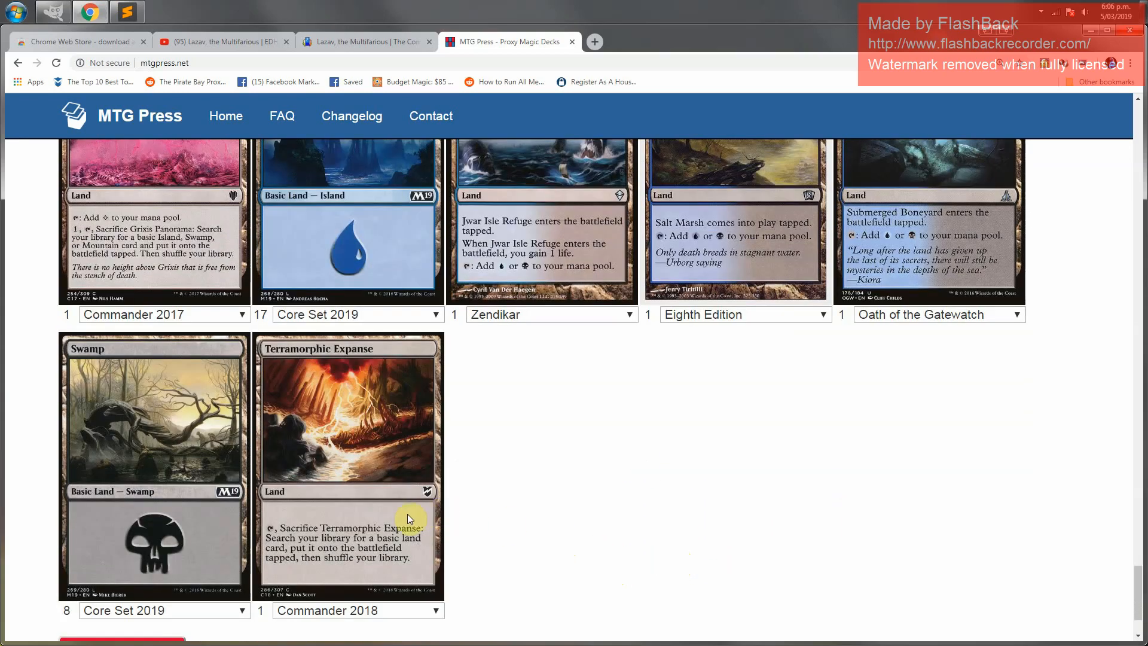
scroll(519, 471, "up", 2)
scroll(519, 471, "up", 2)
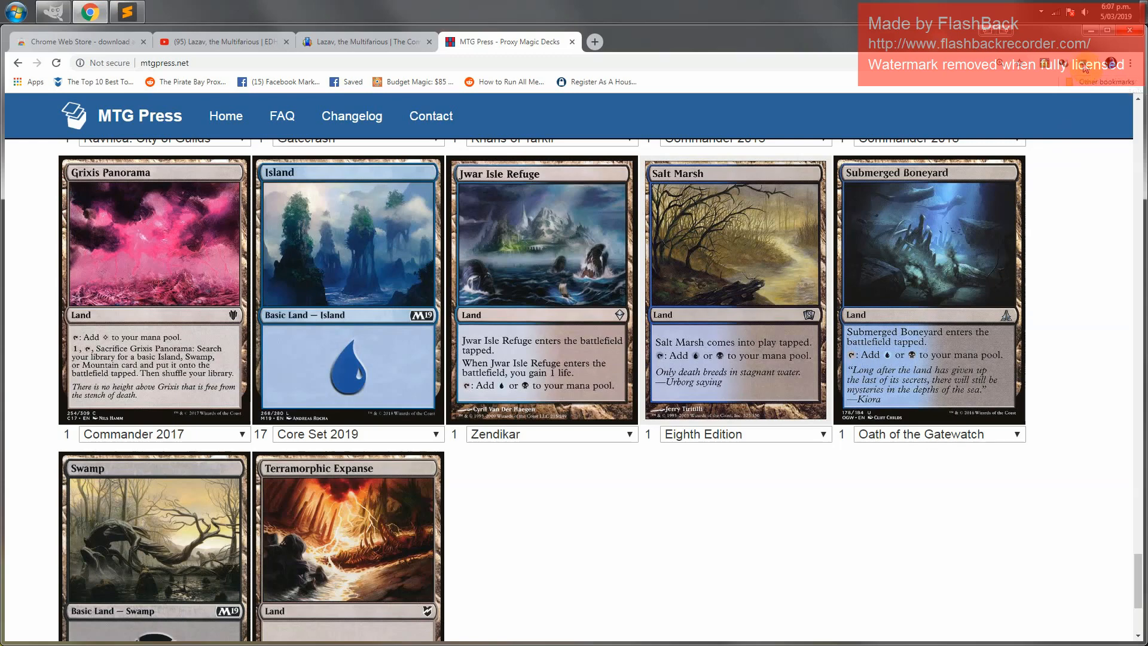
left_click(1086, 67)
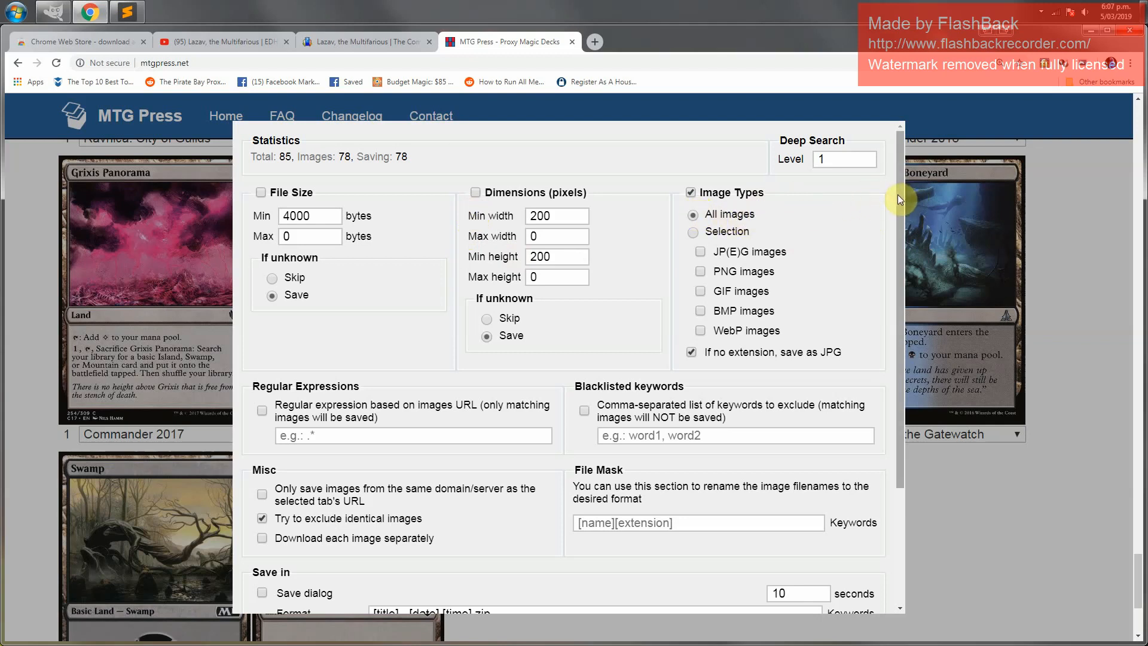
left_click(825, 159)
left_click_drag(902, 168, 908, 280)
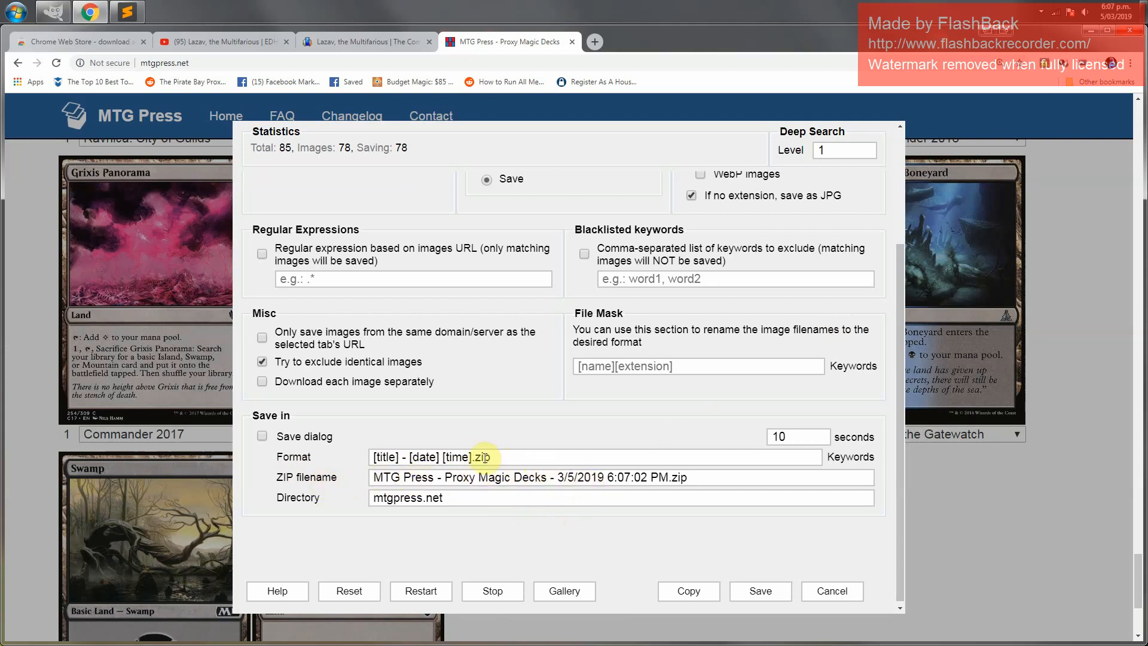
left_click(462, 458)
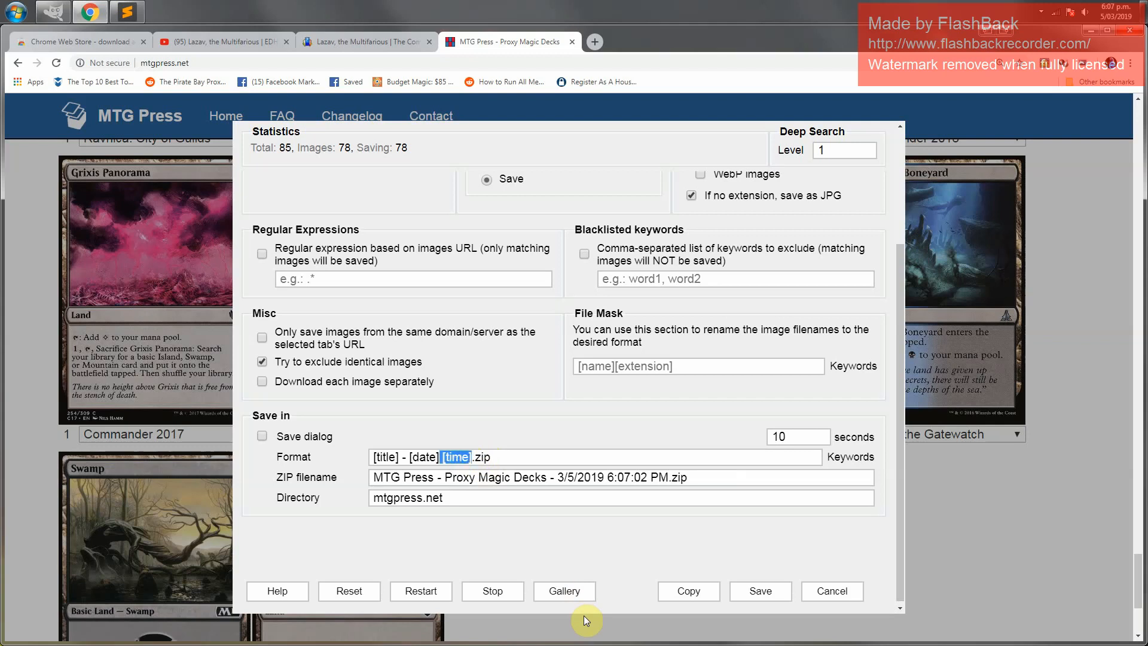
key("Delete")
key("Delete")
key("Delete")
key("Delete")
key("Delete")
key("Delete")
key("Delete")
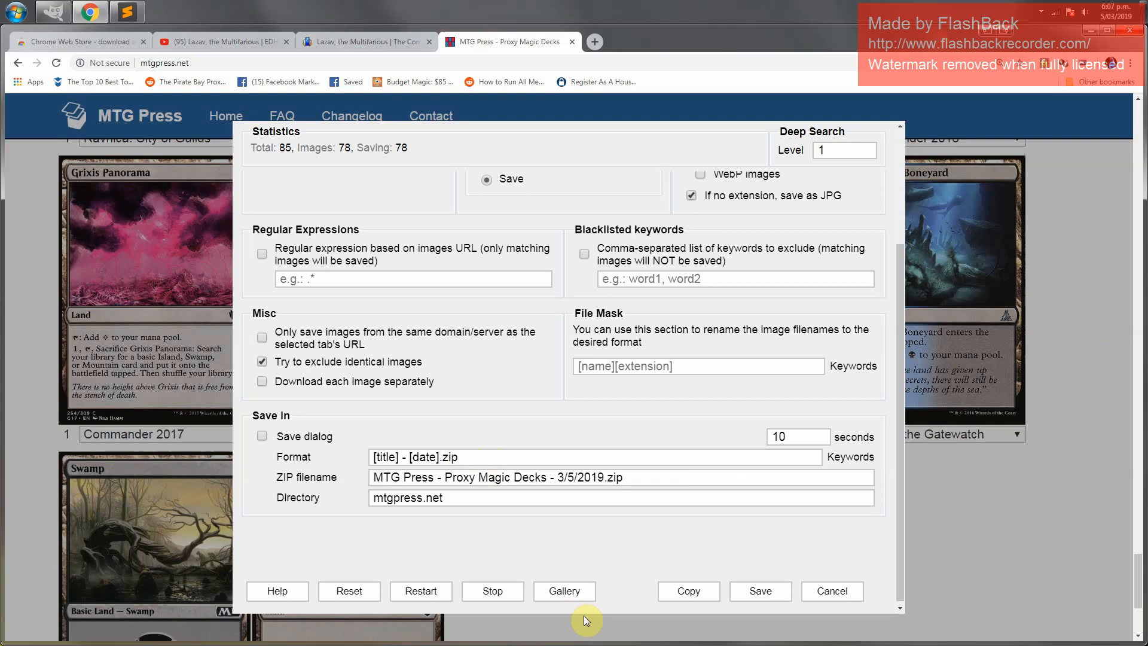
Save all the page's card images as a ZIP and confirm the download
left_click(762, 592)
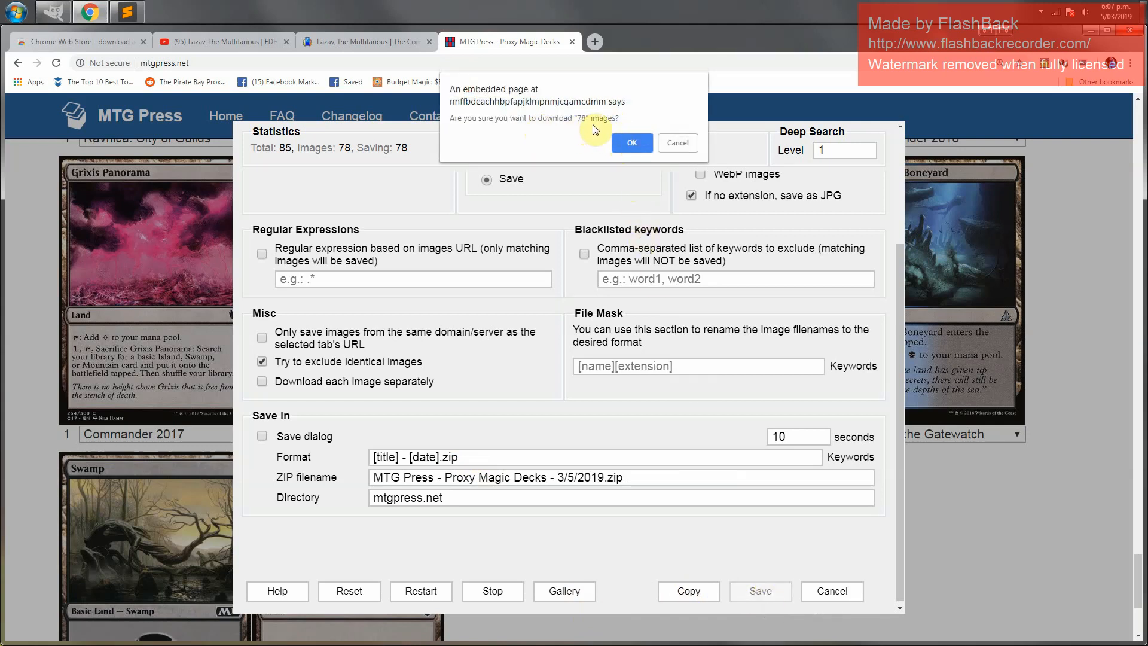
left_click_drag(575, 118, 623, 117)
left_click(624, 119)
left_click(632, 144)
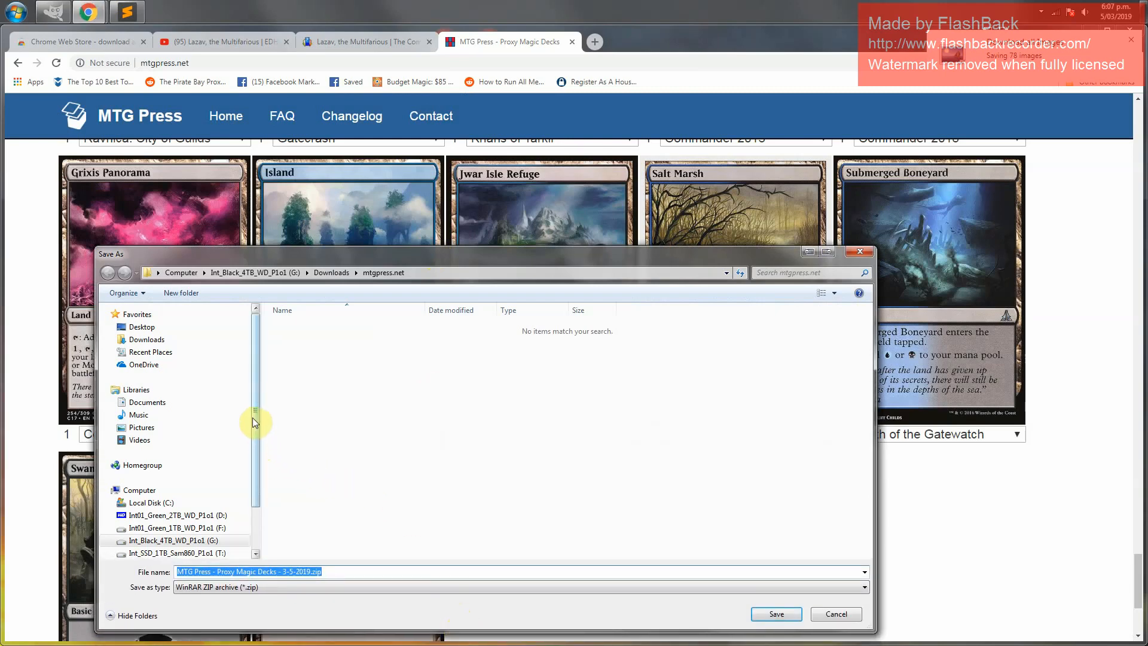
Browse the save location to the Custom decks folder under Tabletop Sim deck builds, Commander, on drive T
left_click_drag(255, 423, 259, 462)
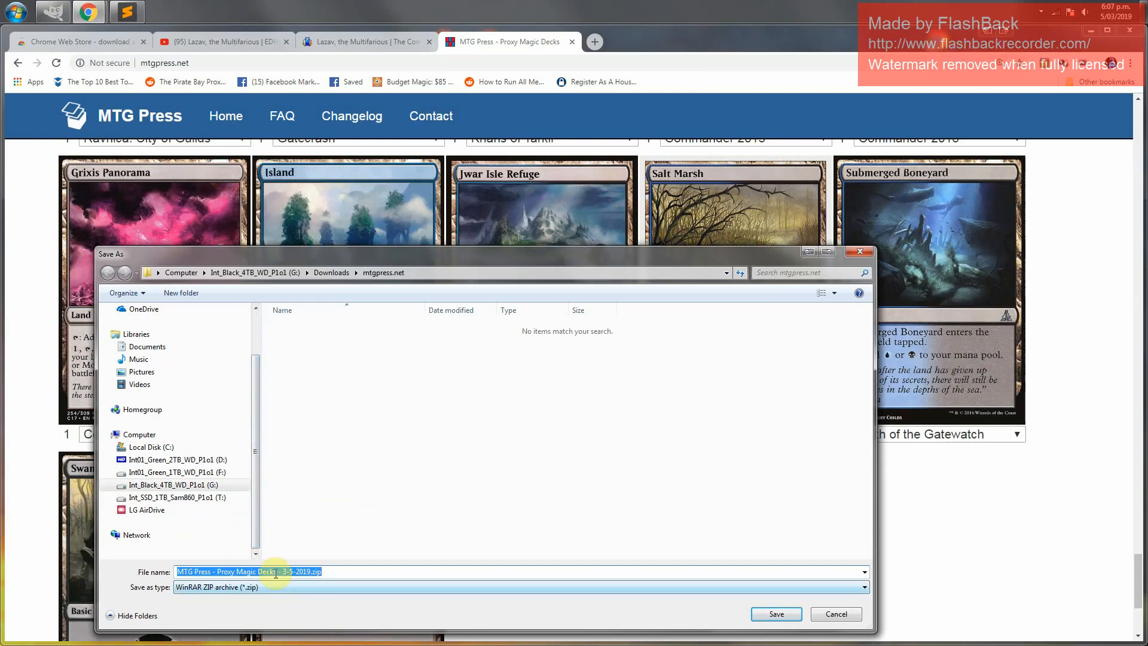
left_click(187, 498)
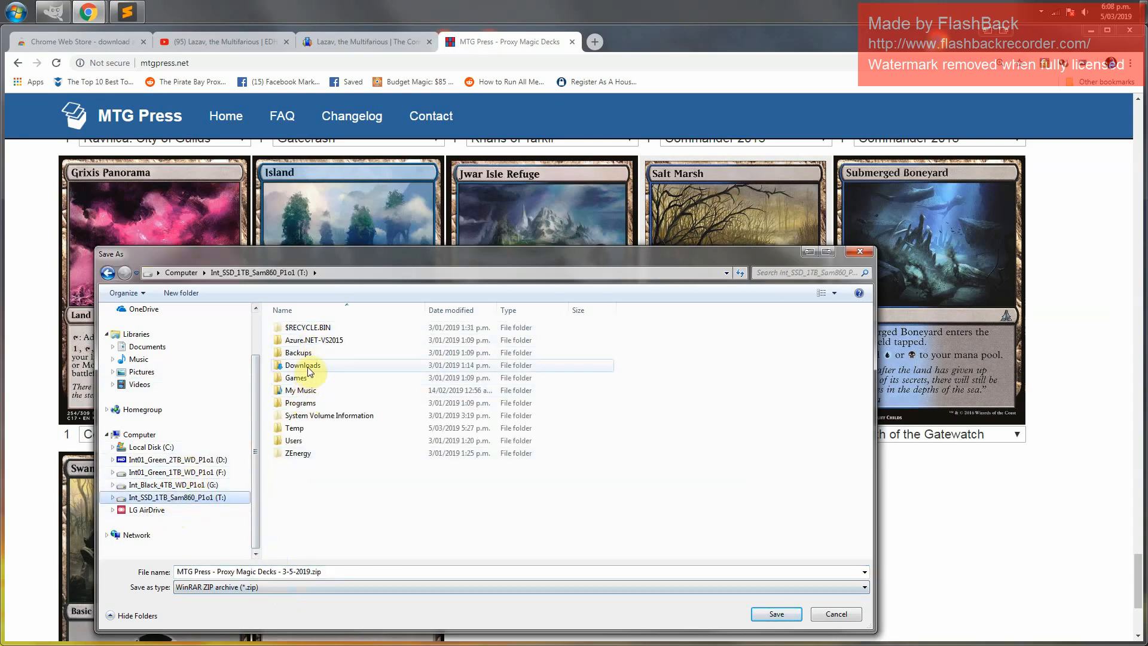
double_click(302, 440)
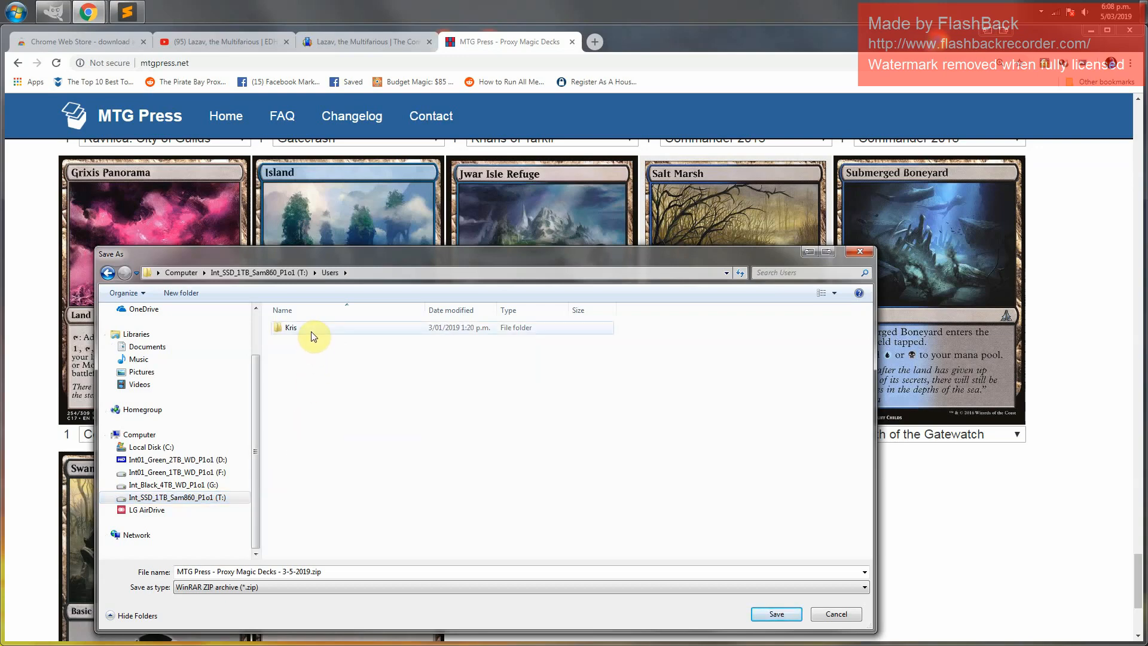
double_click(311, 329)
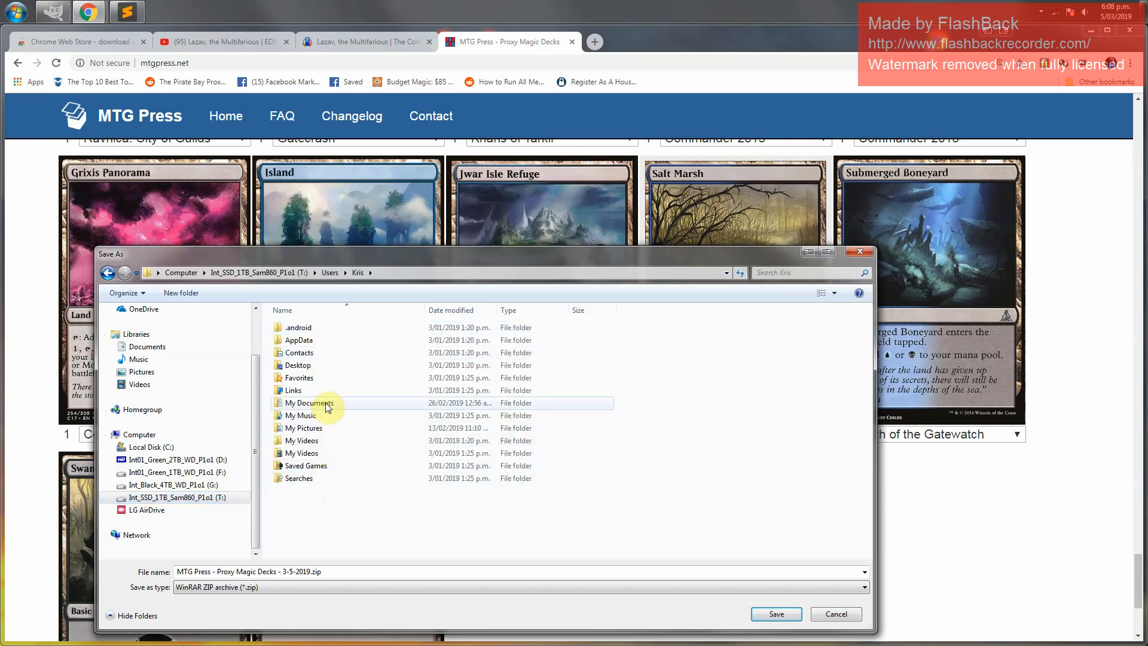
double_click(328, 405)
left_click(328, 417)
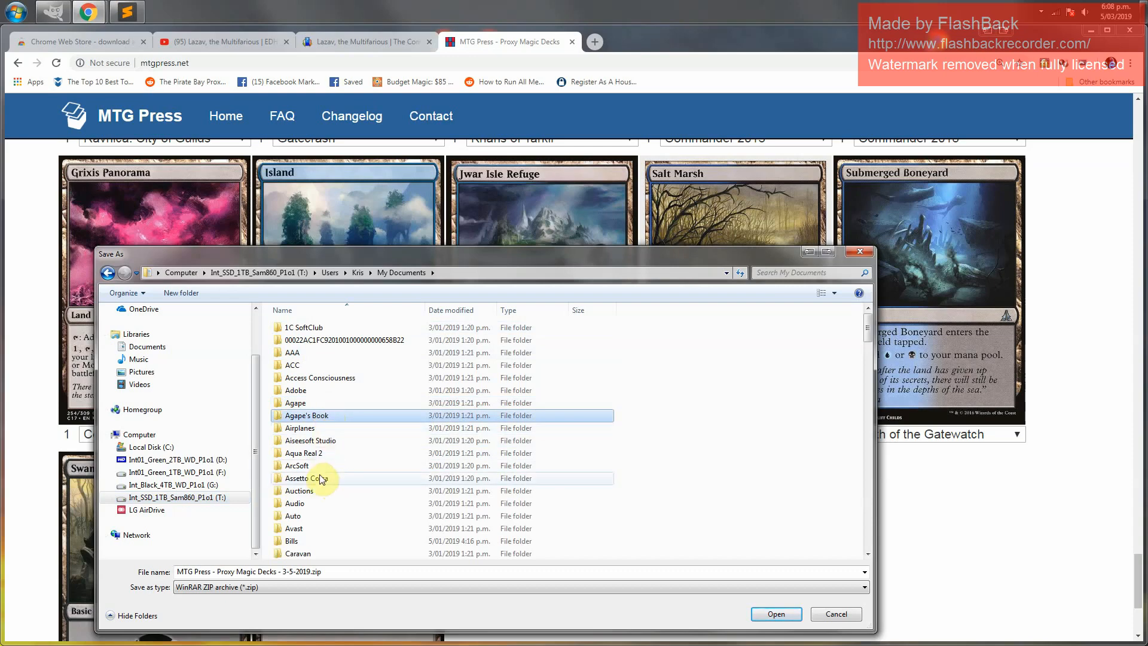
key("g")
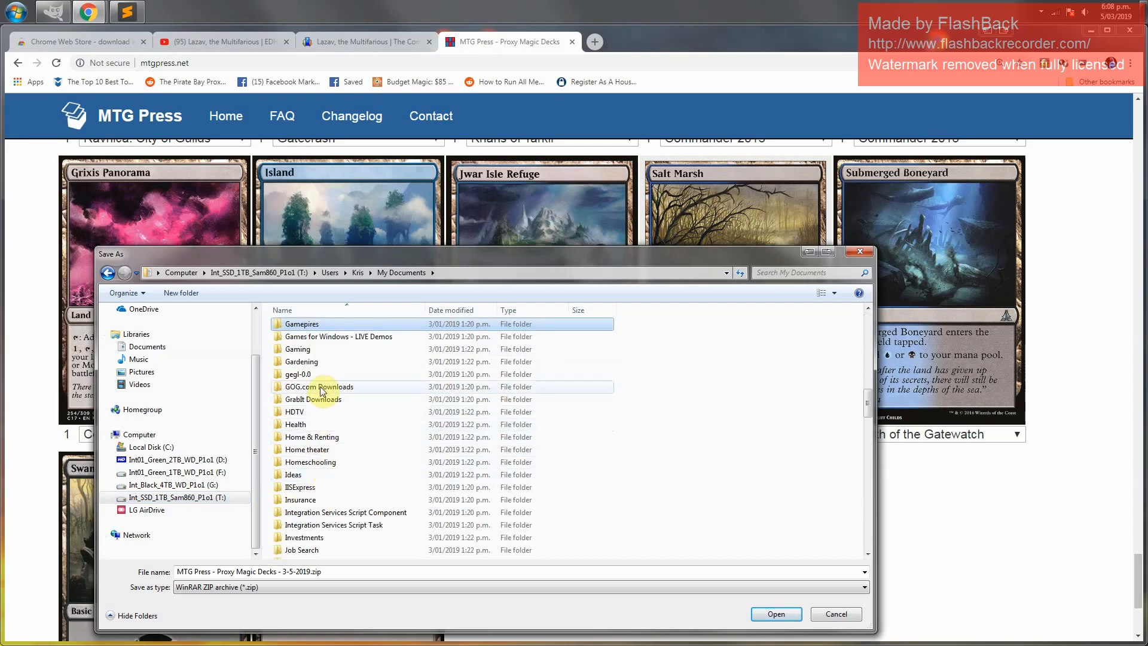
double_click(324, 350)
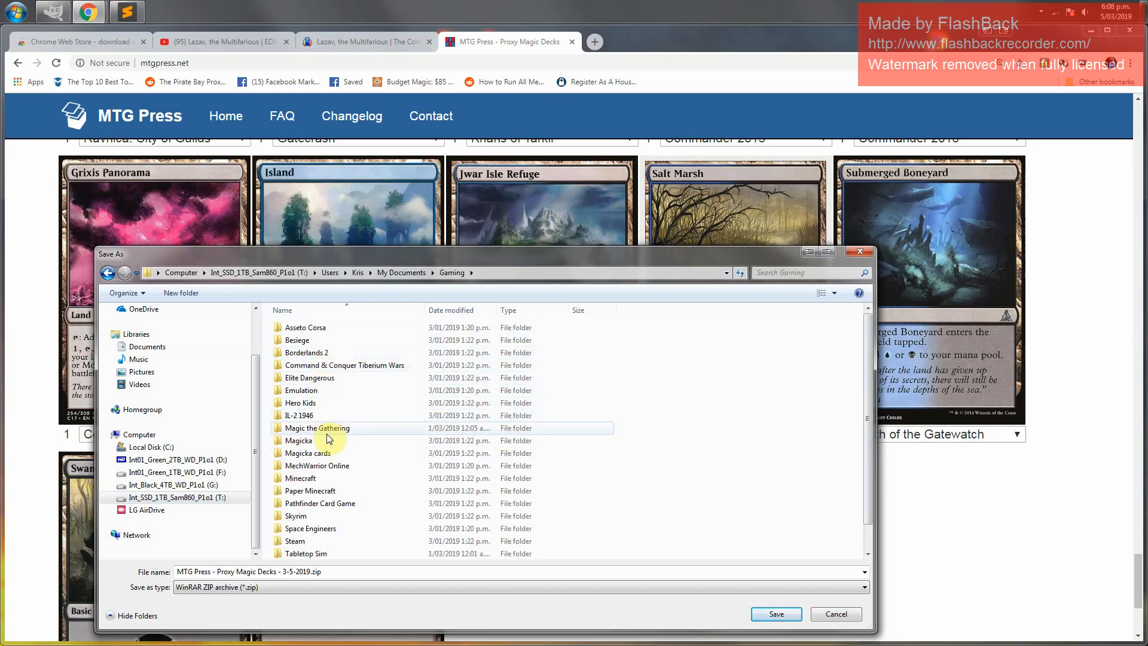
left_click(329, 429)
double_click(328, 428)
double_click(305, 344)
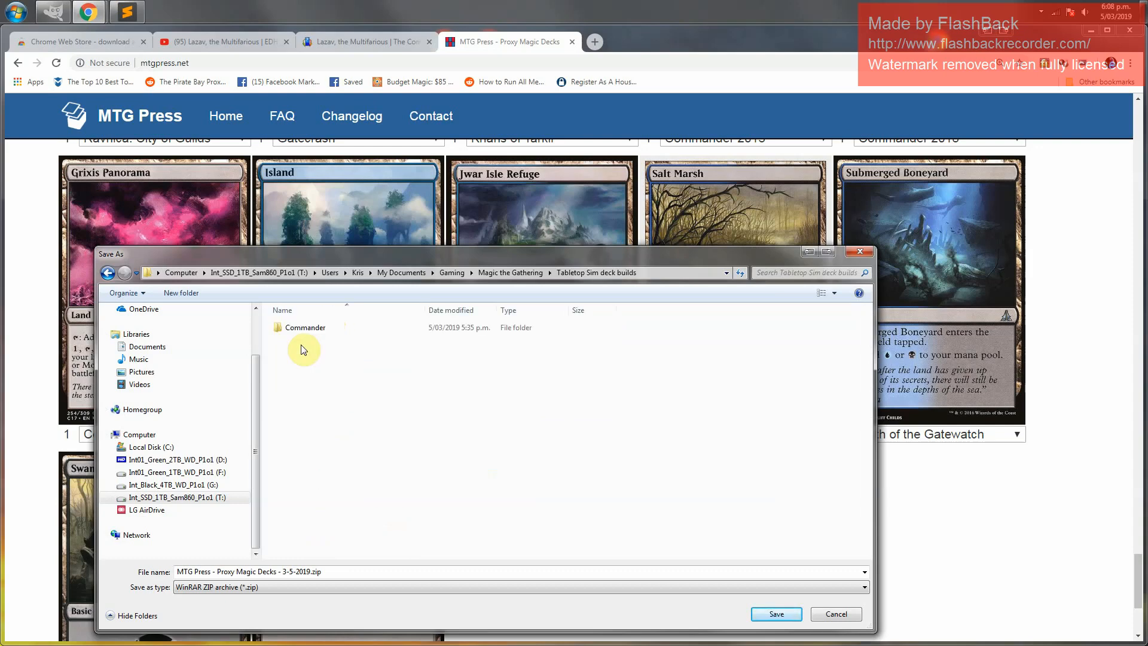
double_click(304, 328)
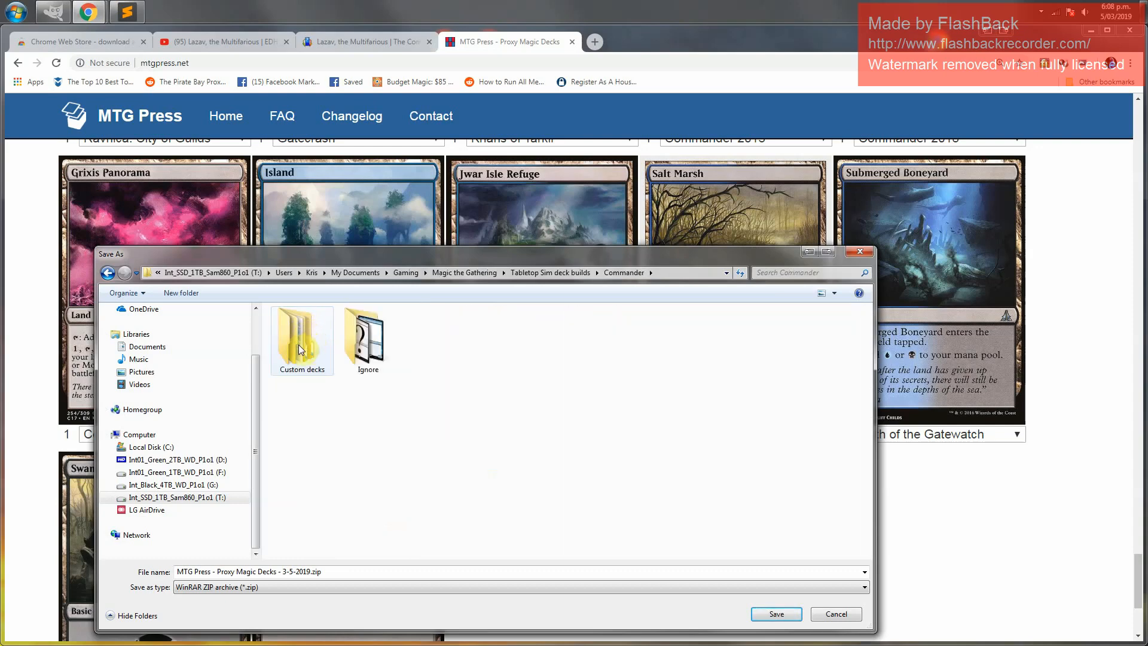
double_click(299, 350)
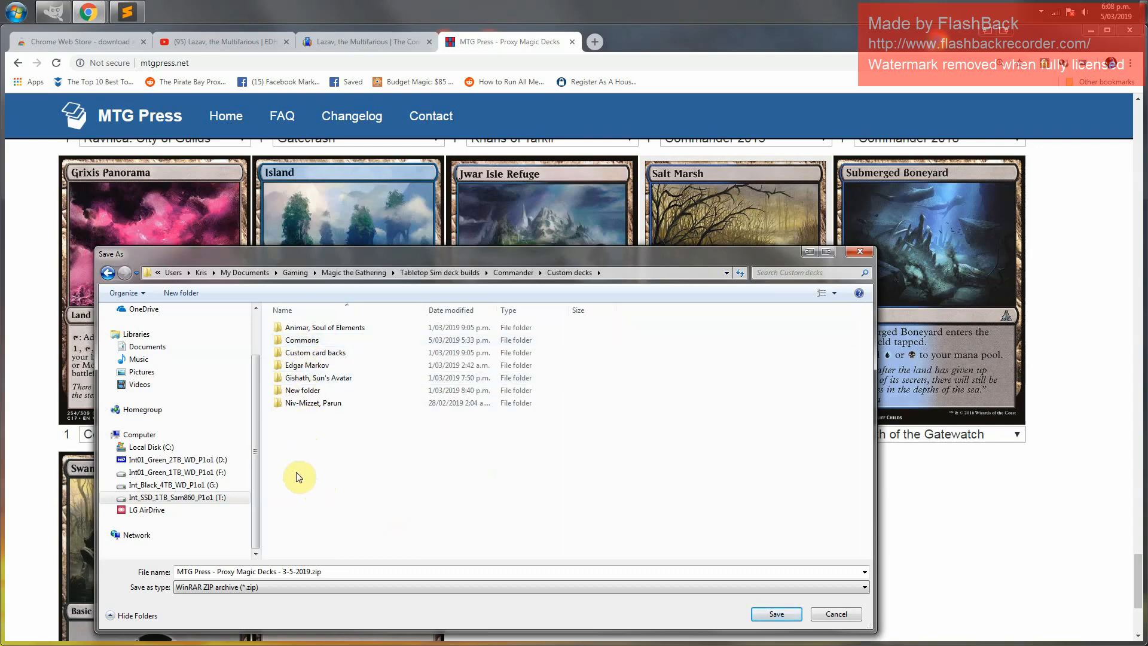
Create a folder named New deck inside Custom decks and save the ZIP into it
left_click(188, 293)
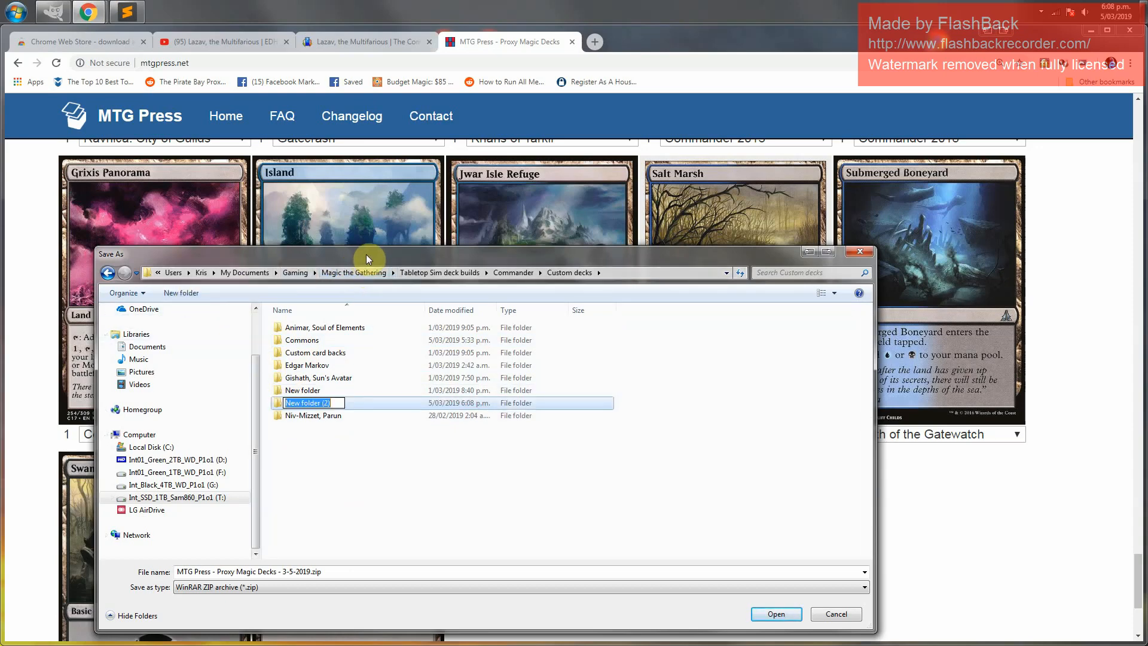
left_click_drag(366, 254, 554, 217)
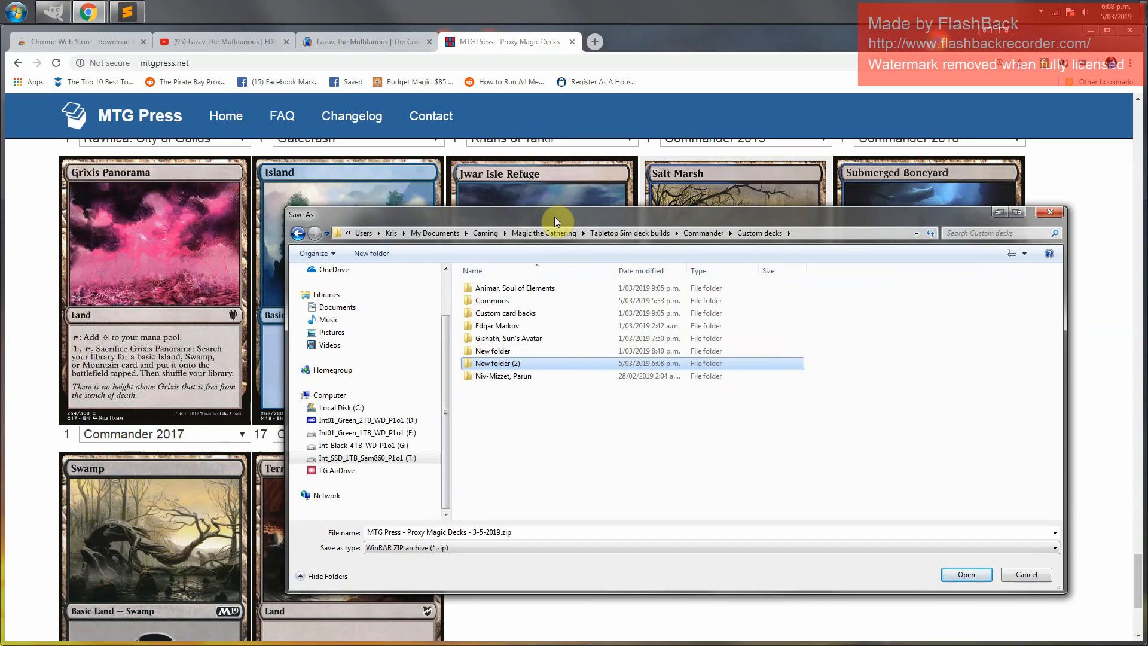
left_click(536, 366)
type("New deck")
key("Return")
key("Return")
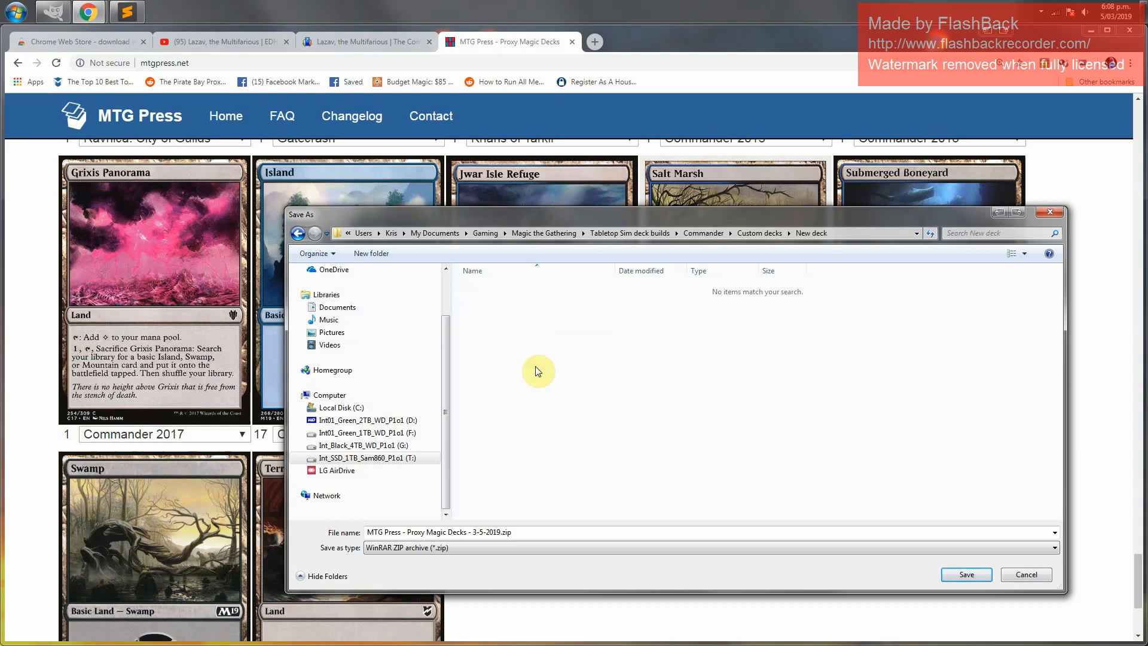
left_click(977, 575)
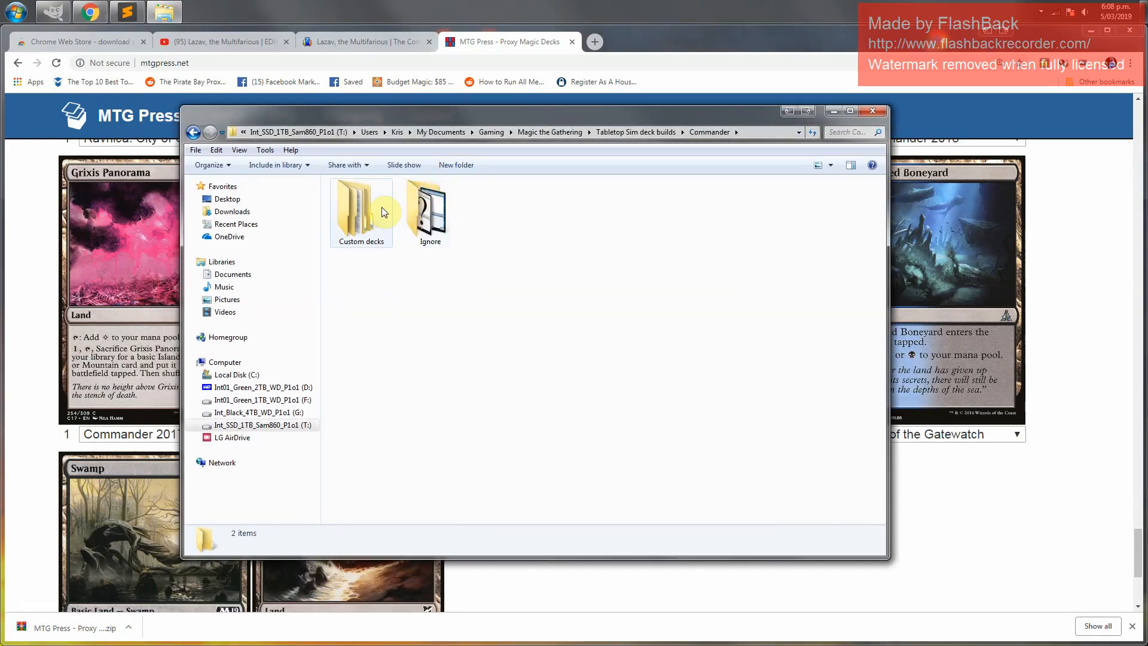
Open the New deck folder in the file explorer and open the saved ZIP archive in WinRAR
left_click(360, 210)
double_click(360, 209)
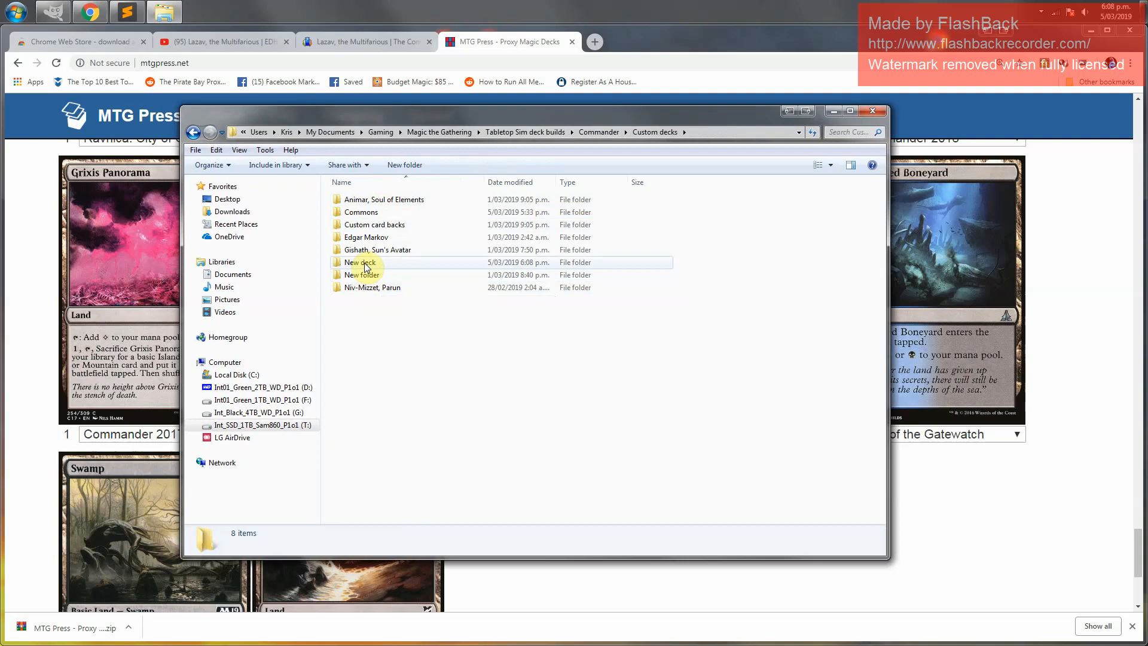
double_click(367, 265)
right_click(367, 199)
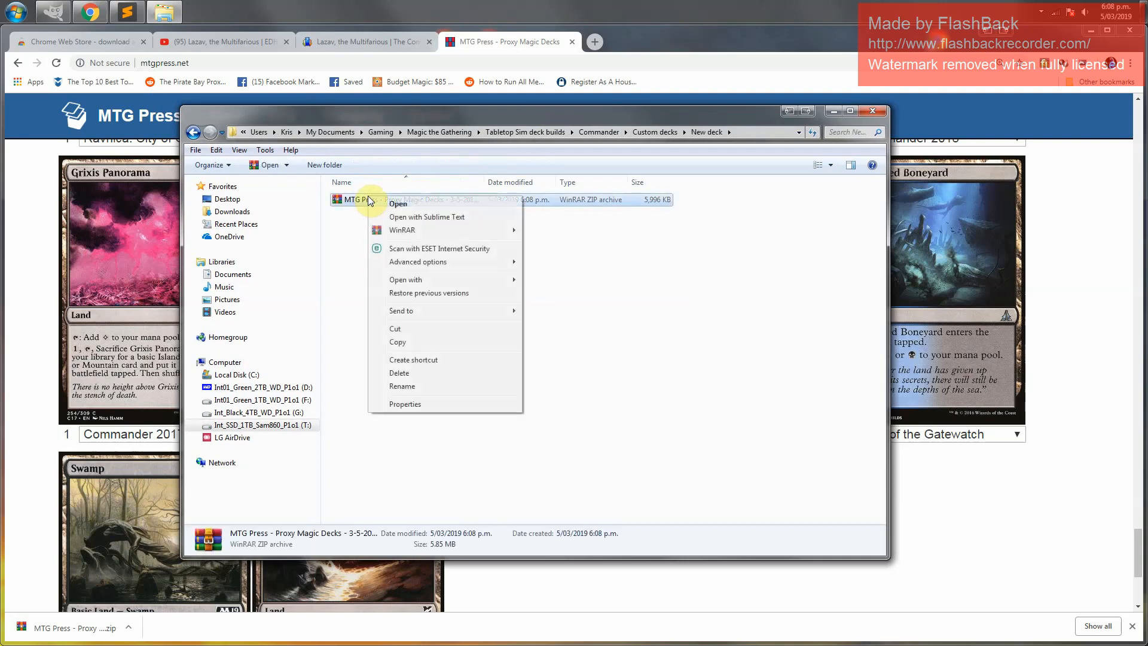
left_click(462, 190)
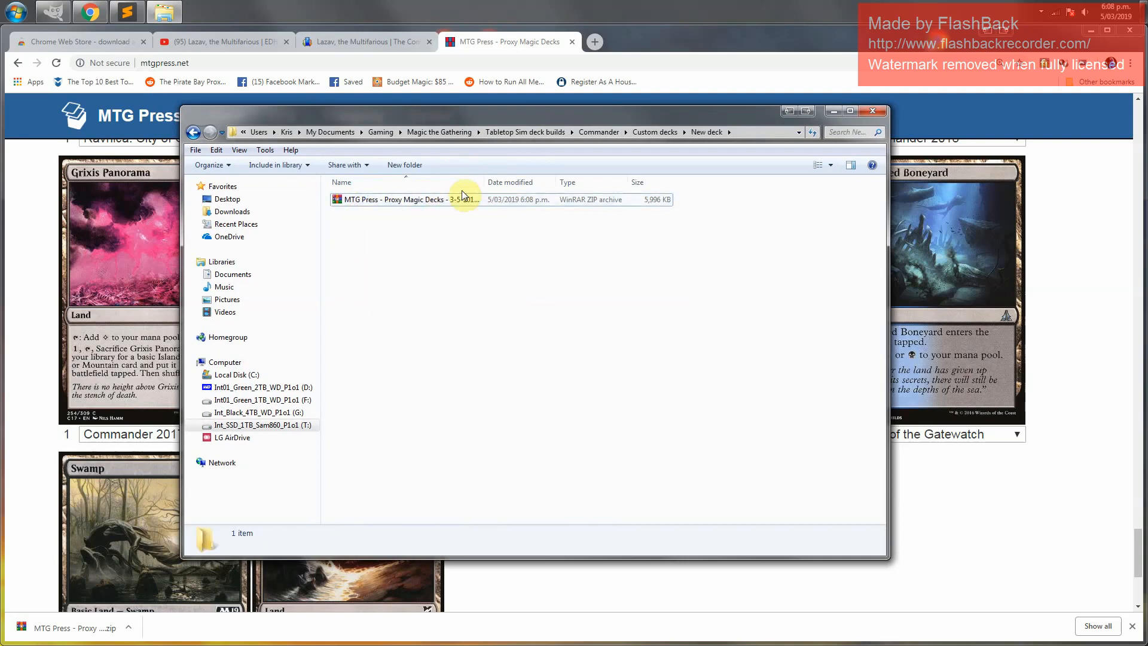
left_click_drag(487, 182, 542, 181)
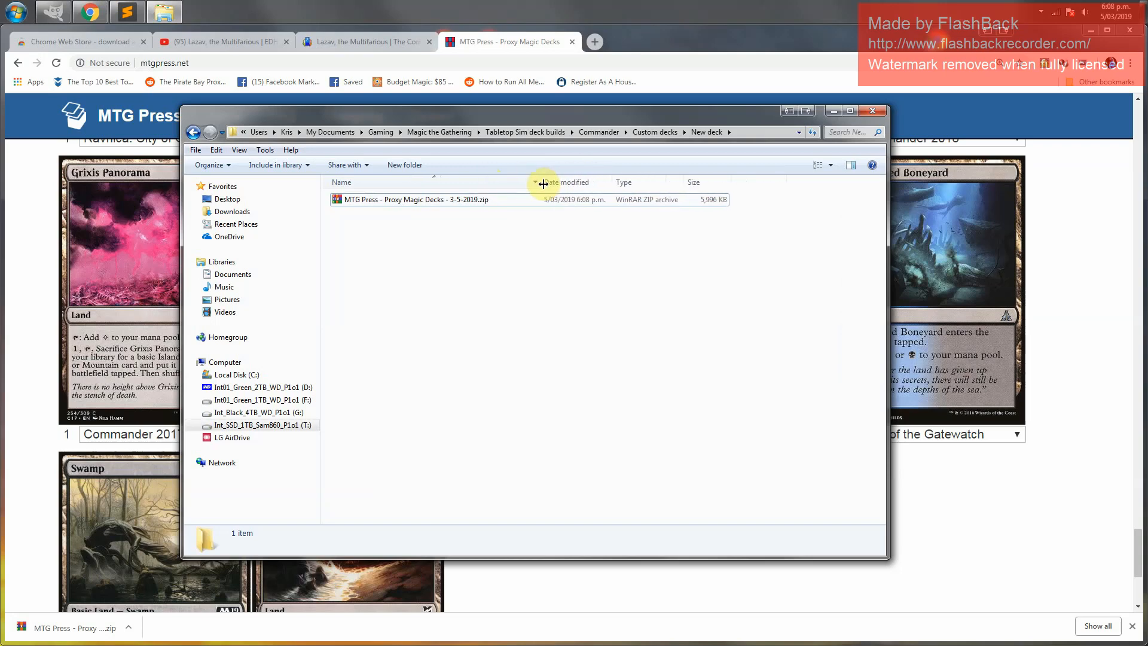
right_click(409, 202)
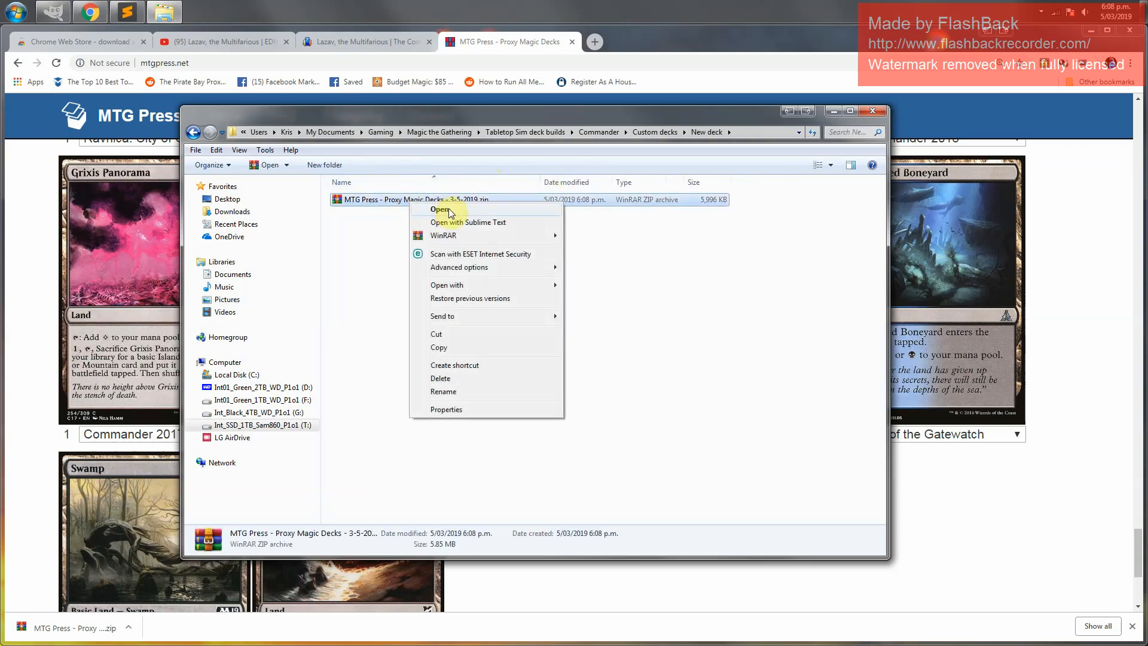
left_click(450, 212)
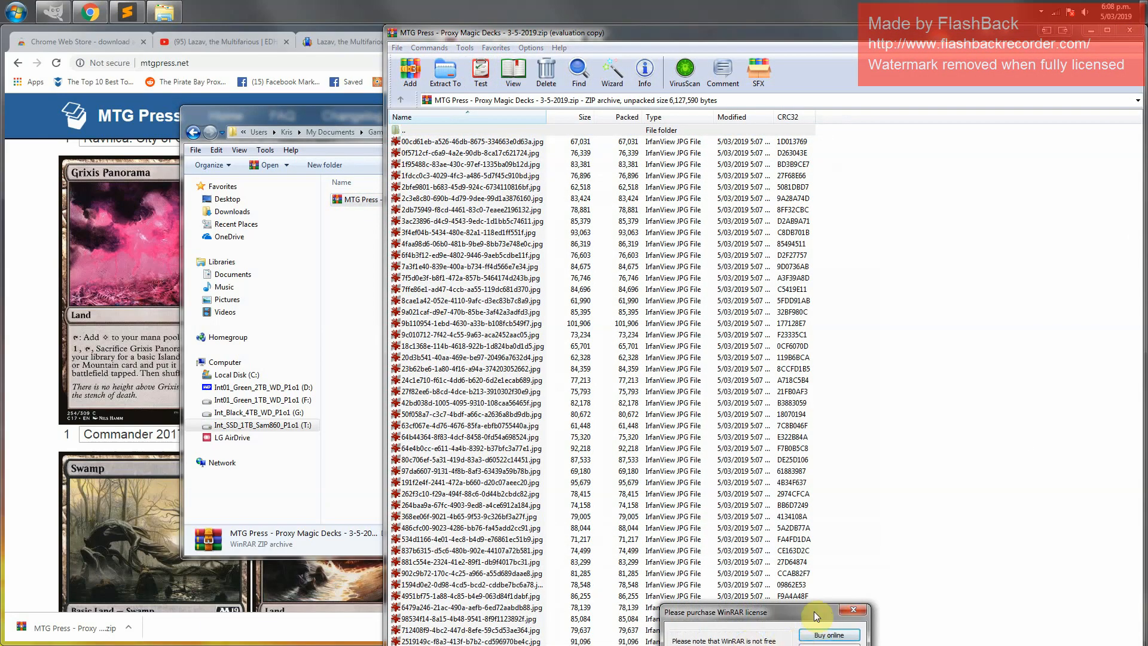
Dismiss the licence reminder, review the archive's image files in a maximised window, and close it
left_click_drag(814, 611, 757, 447)
left_click(770, 513)
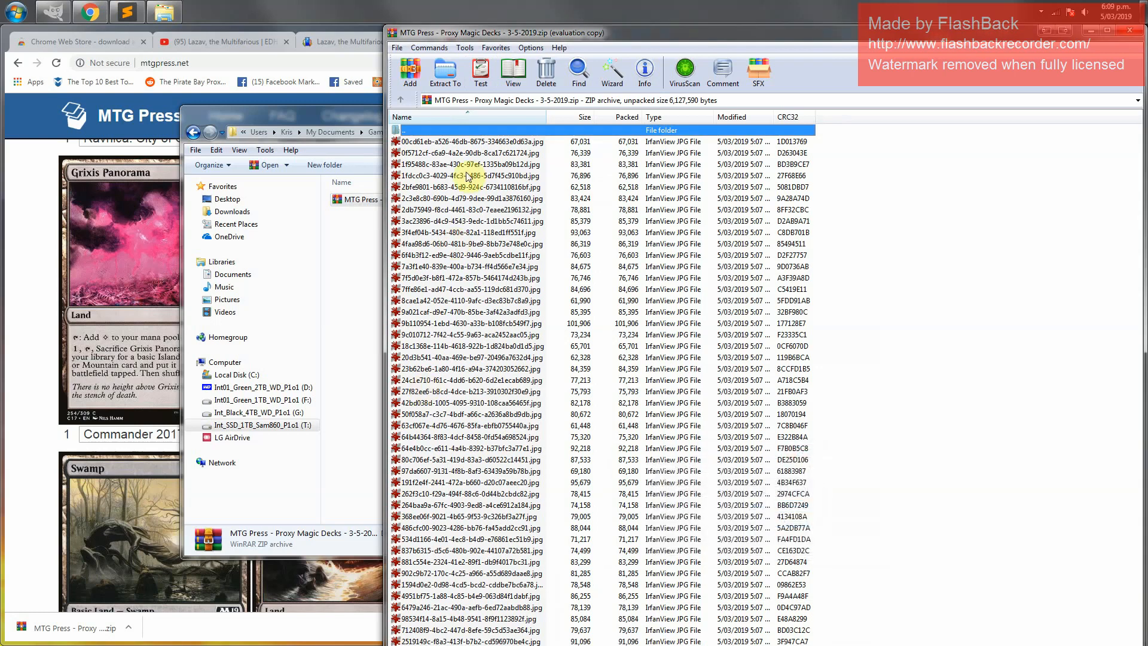
double_click(498, 33)
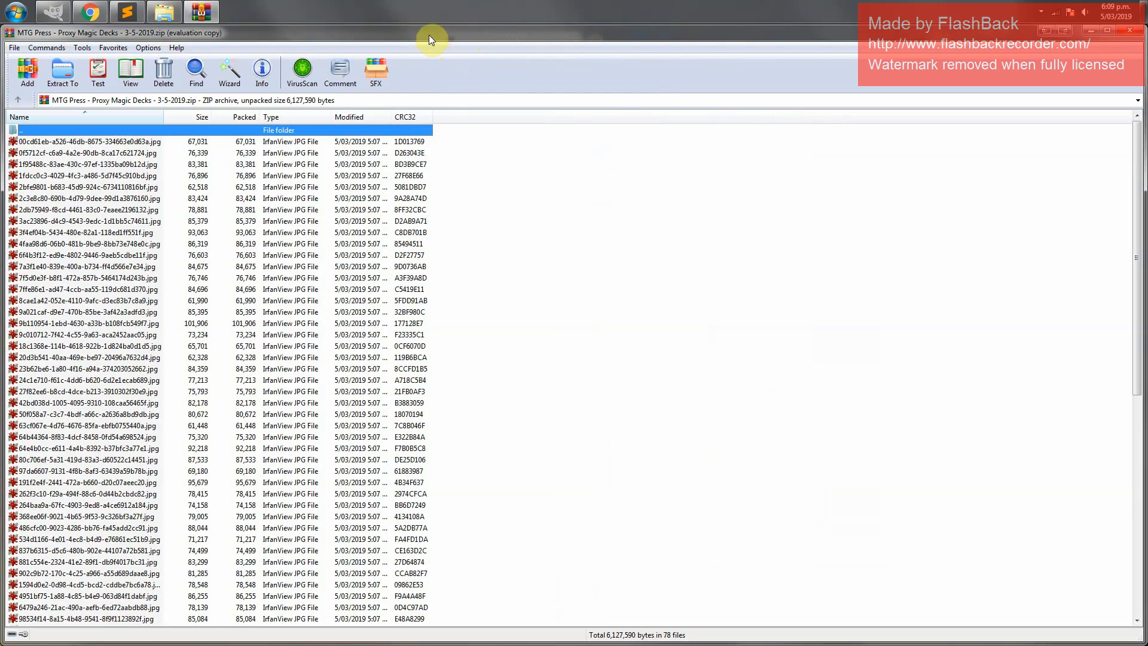
scroll(109, 336, "down", 12)
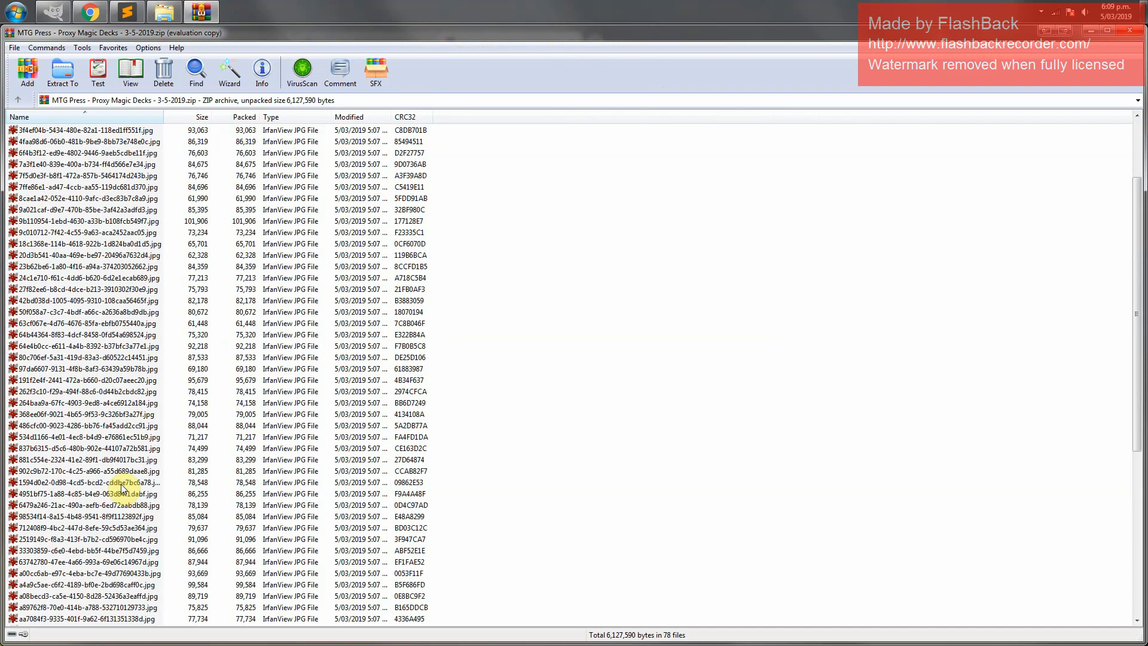
left_click(1129, 30)
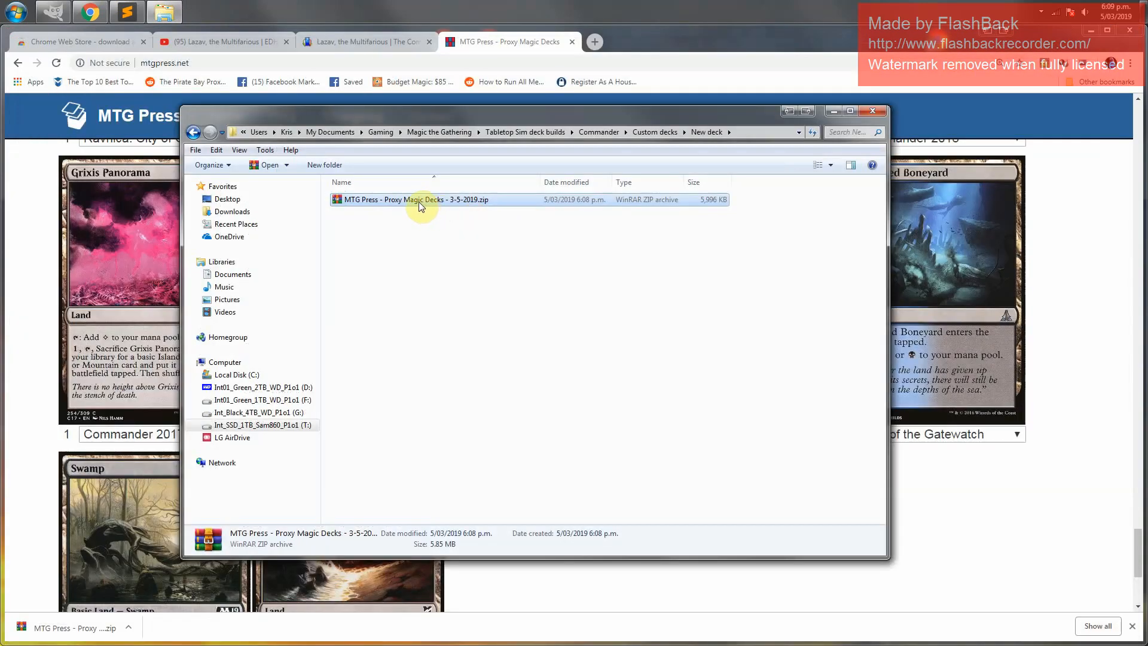
Open the ZIP archive with Windows Explorer
right_click(419, 202)
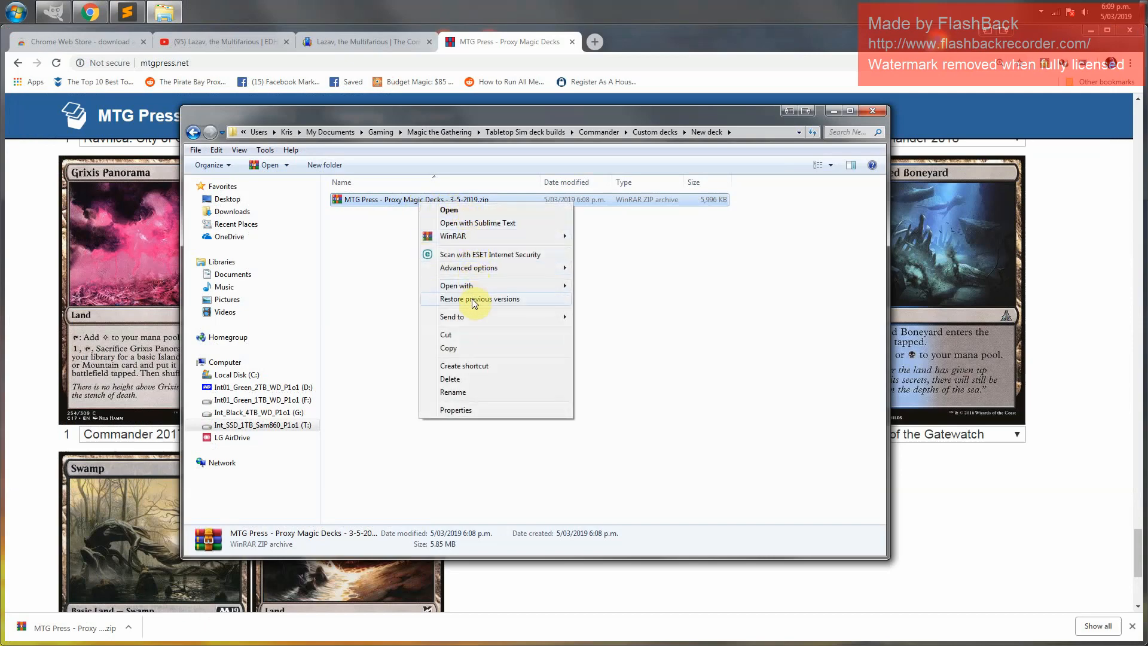
mouse_move(479, 293)
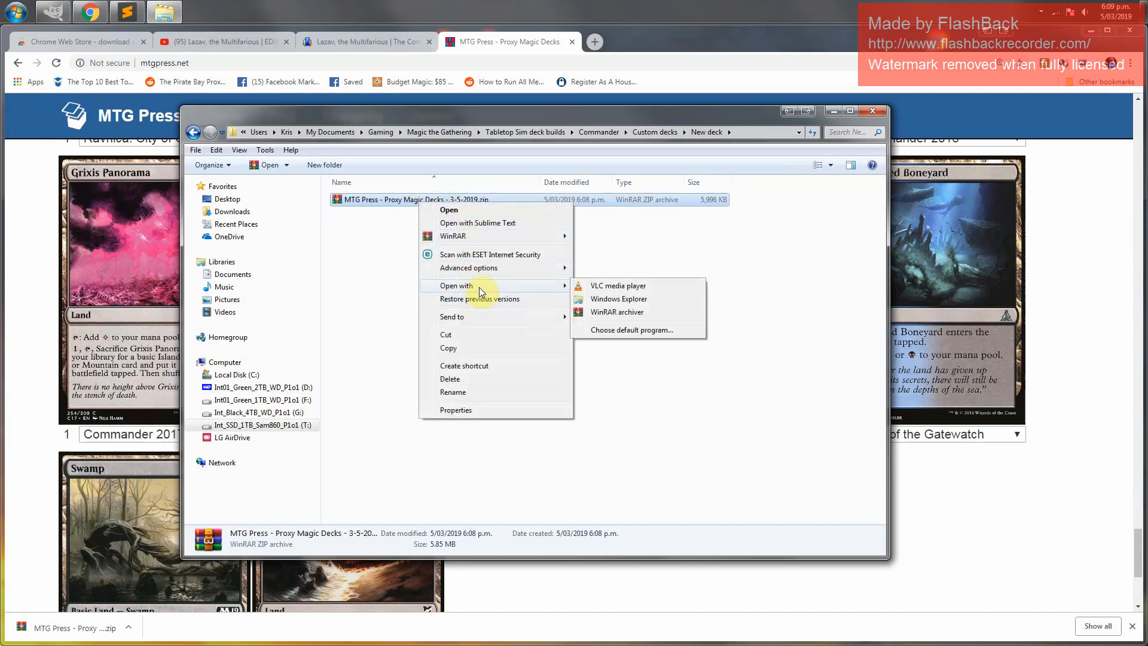
left_click(630, 300)
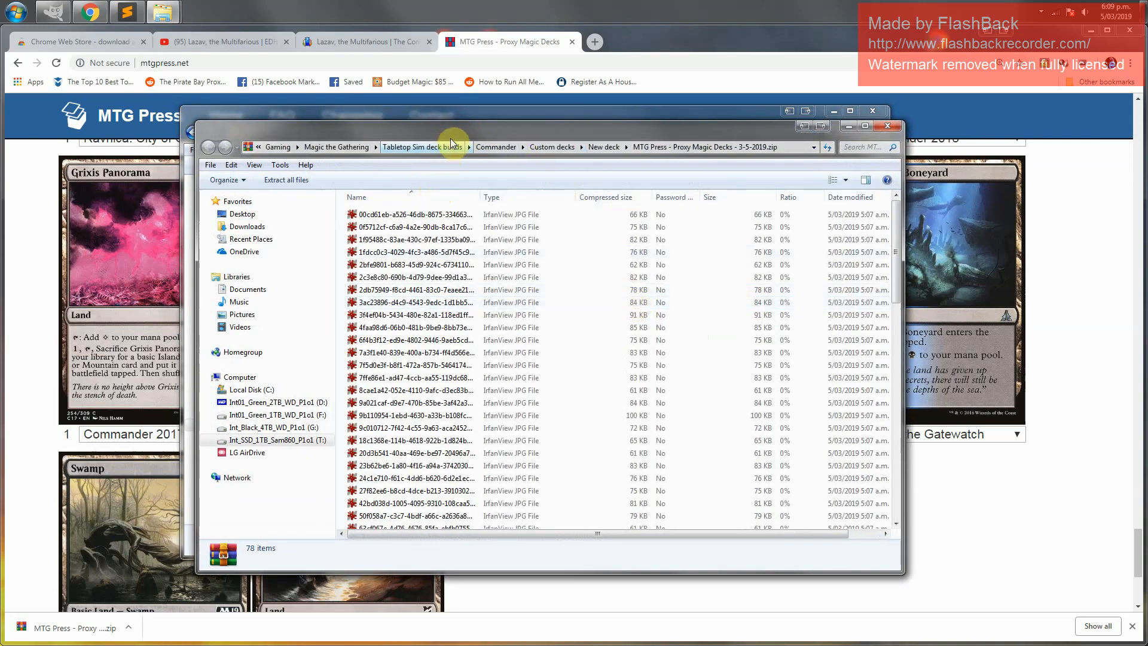
Copy all the card images from the ZIP archive into the New deck folder
left_click_drag(456, 129, 350, 162)
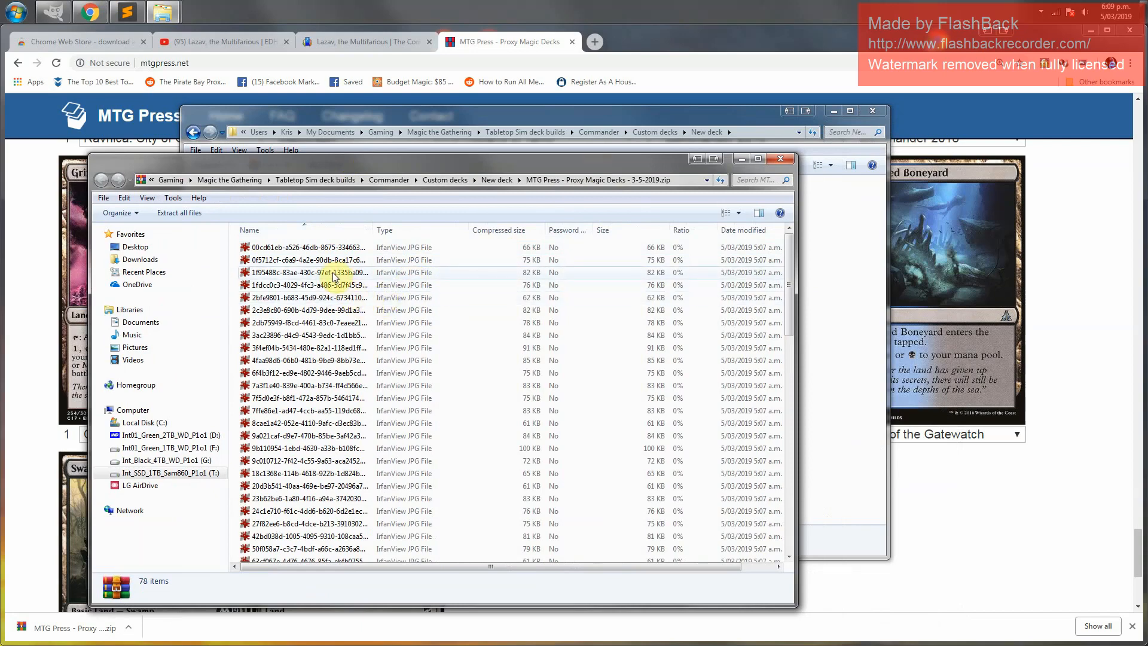
key("ctrl+a")
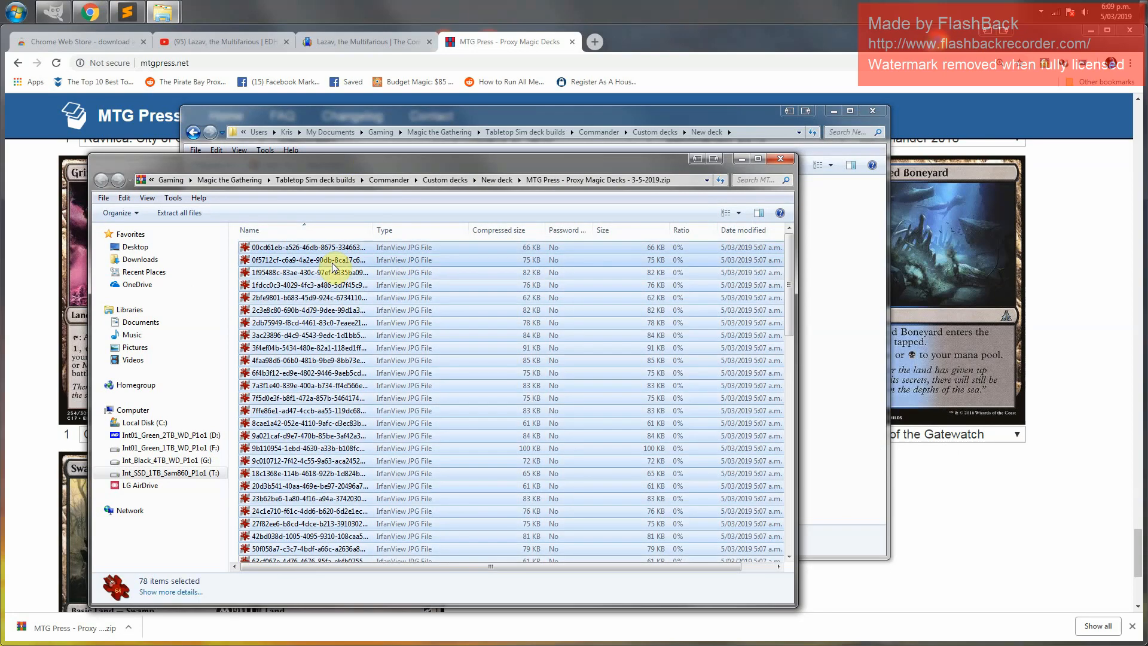
key("ctrl+c")
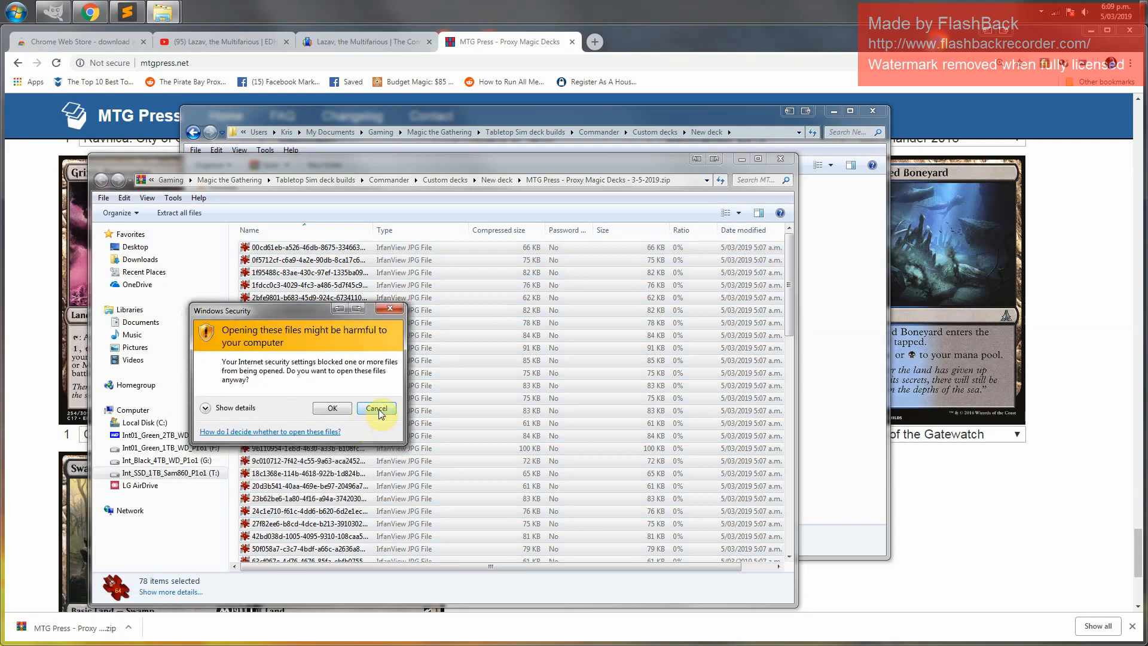
left_click(377, 408)
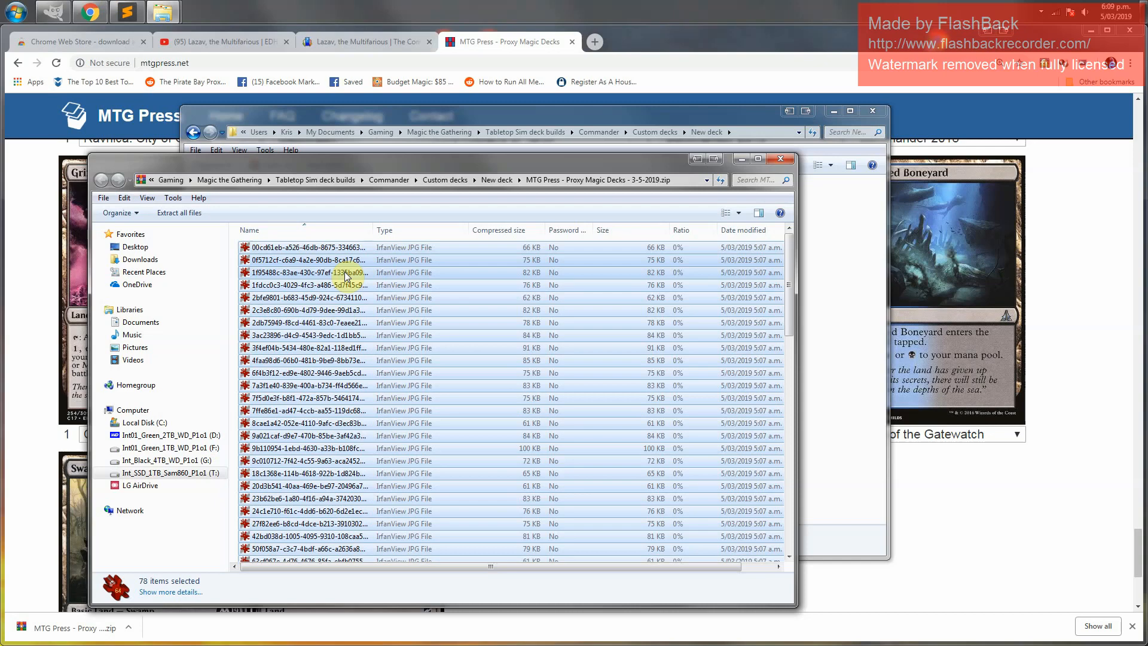
left_click(688, 114)
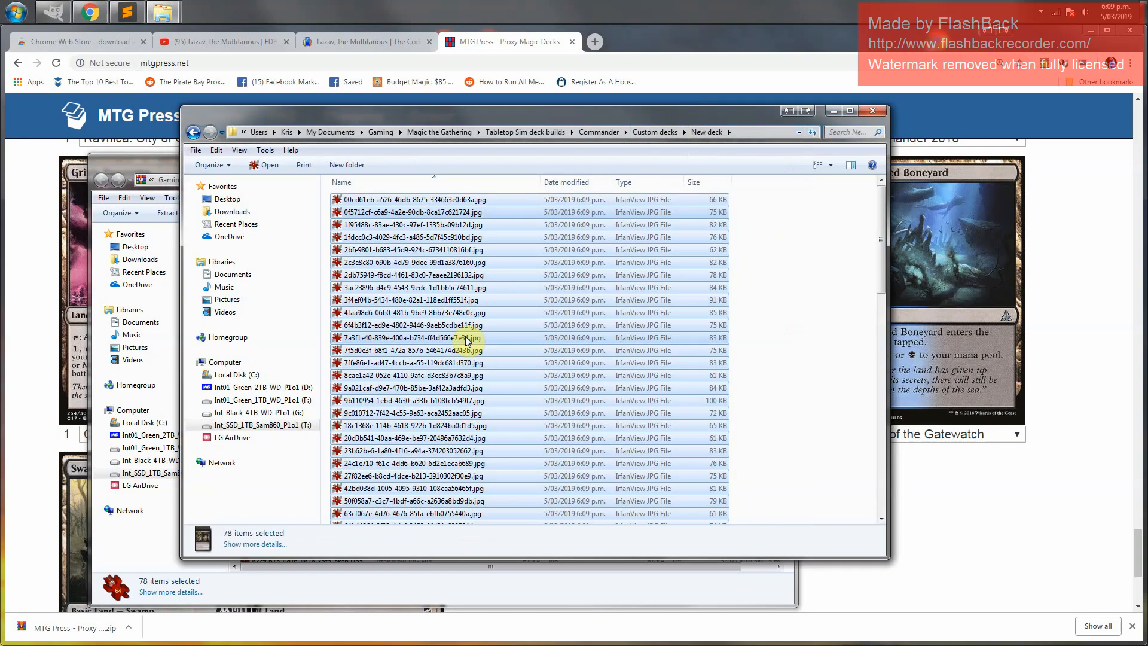
left_click(789, 272)
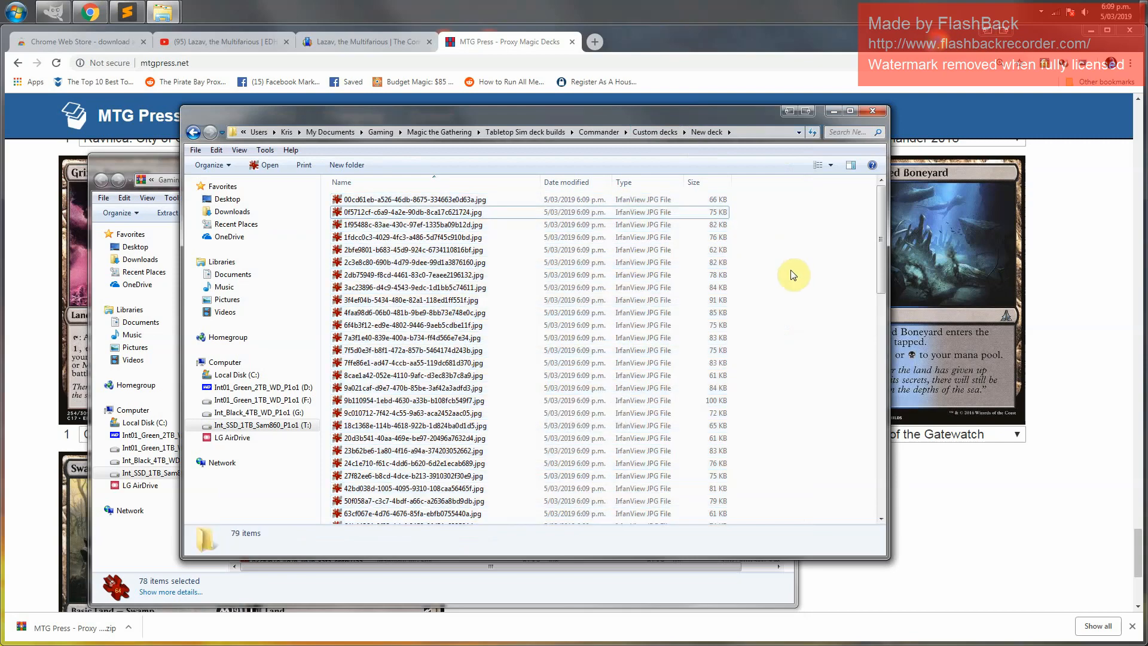
Permanently delete the MTG Press ZIP archive from the New deck folder
scroll(779, 380, "down", 5)
scroll(771, 412, "down", 10)
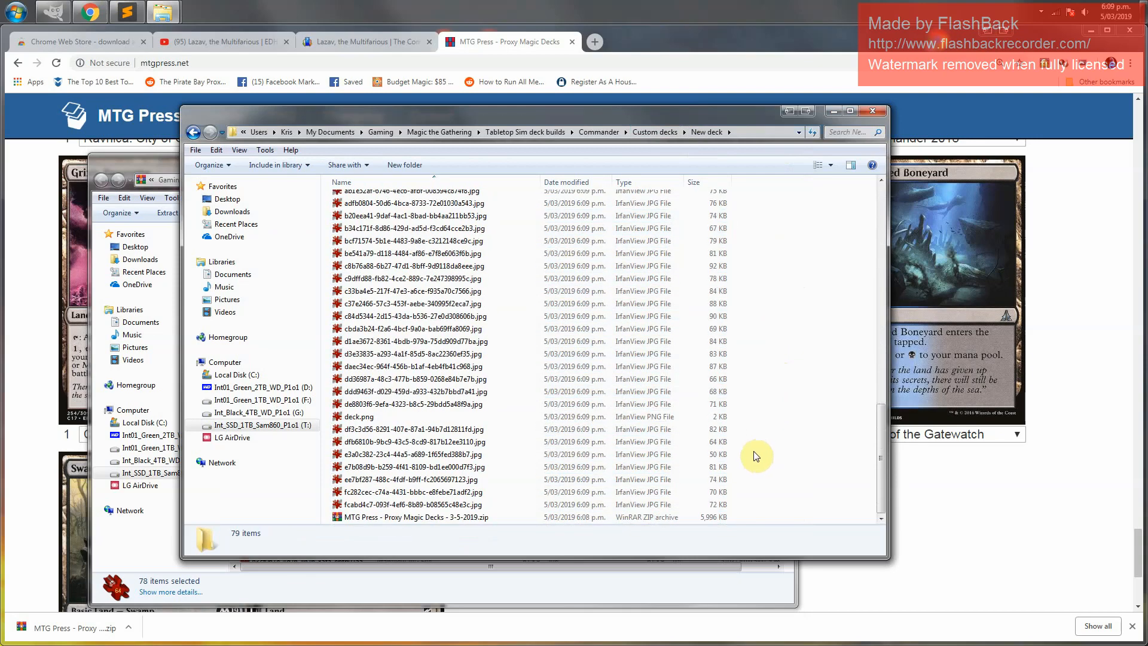
left_click(361, 518)
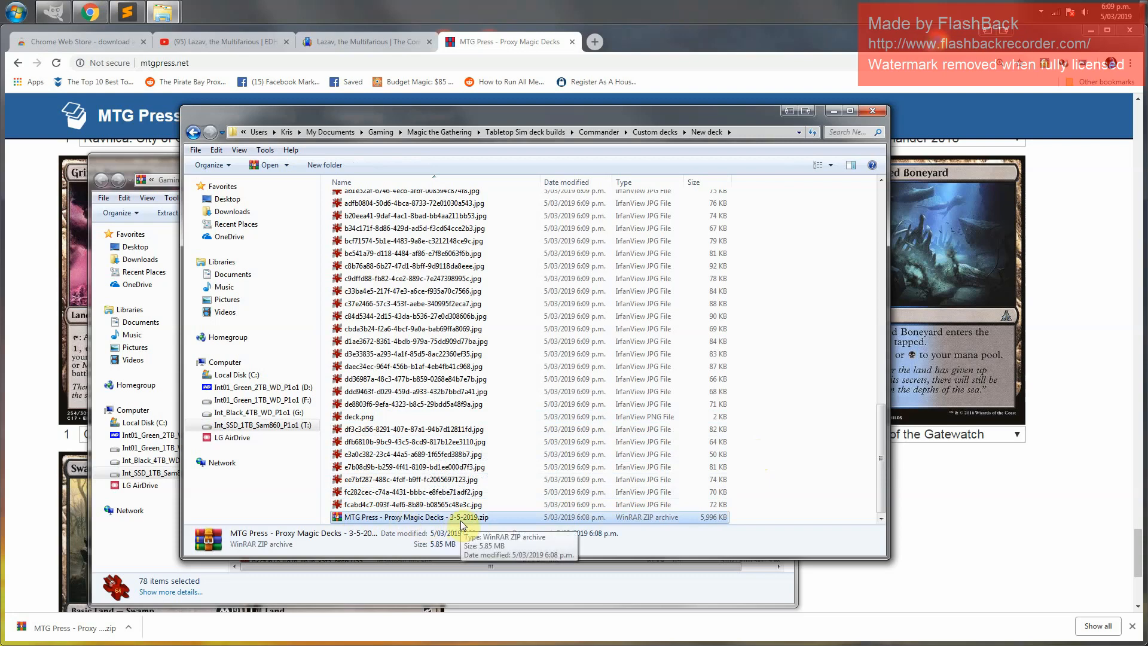
key("shift+Delete")
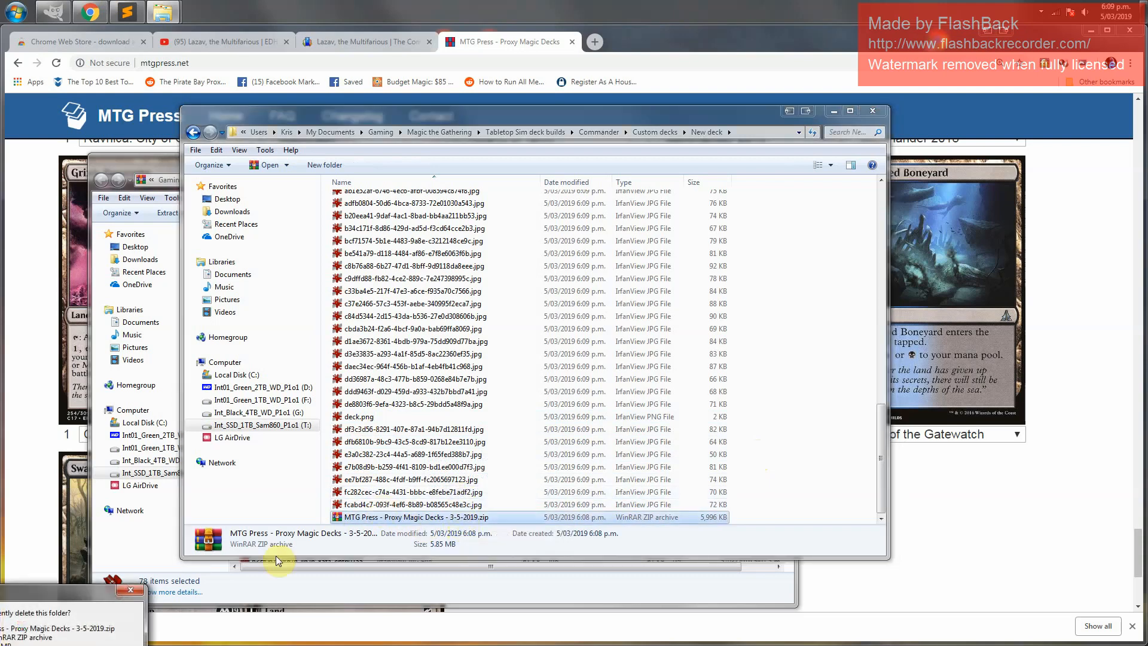
left_click_drag(37, 600, 404, 472)
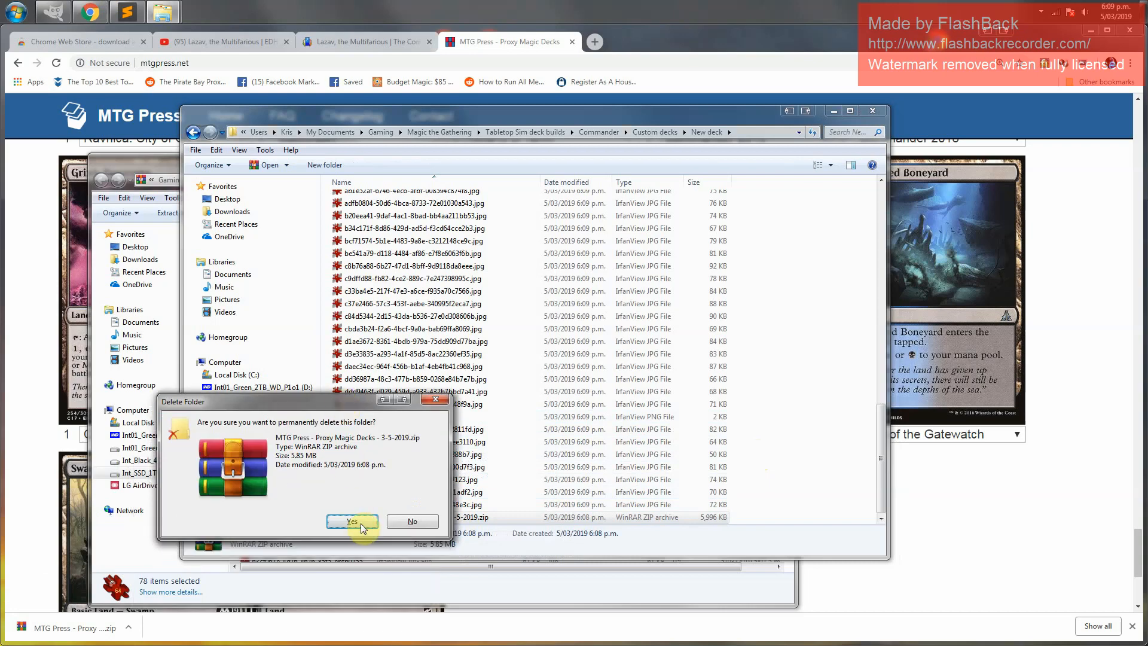
left_click(366, 540)
Permanently delete the deck.png file from the New deck folder
left_click(383, 430)
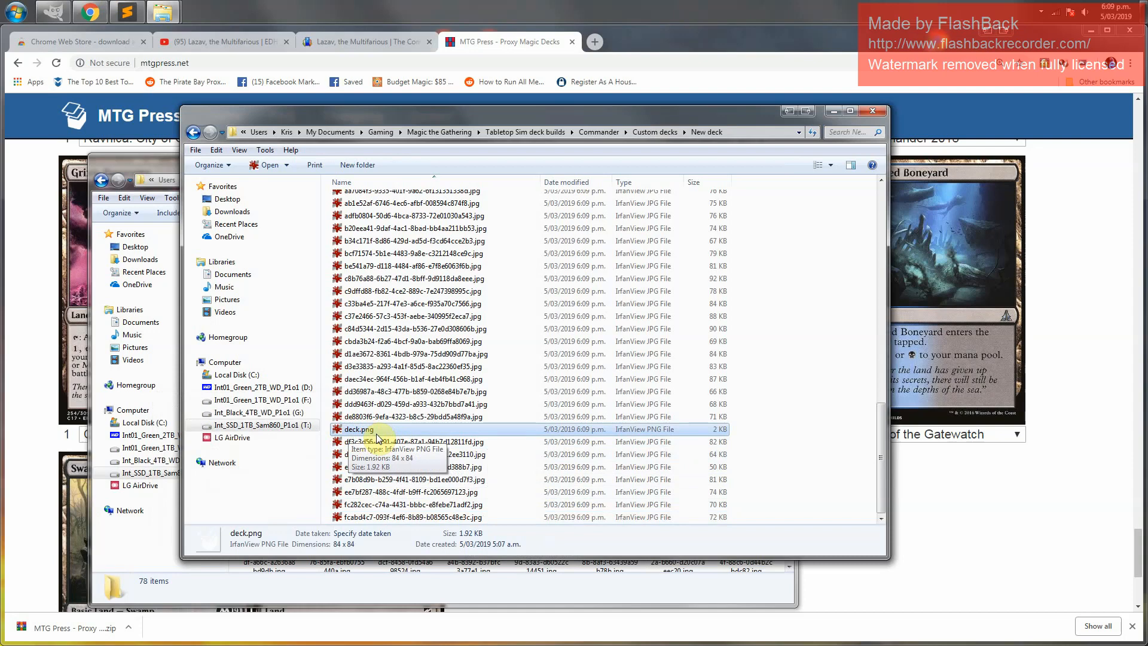
key("shift+Delete")
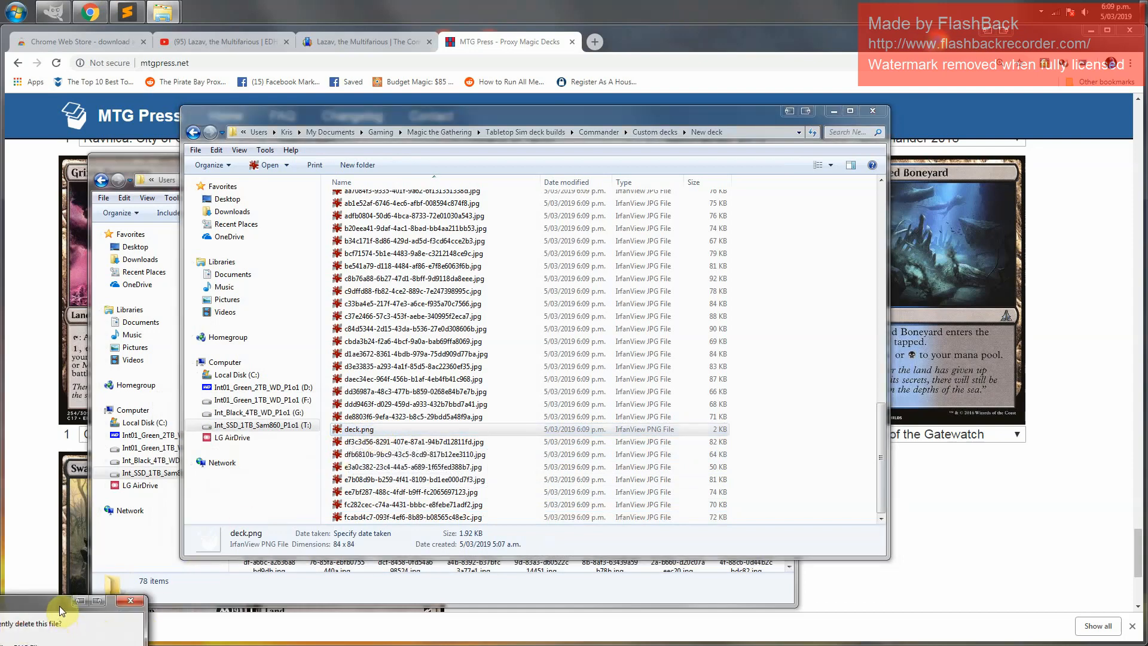
left_click_drag(59, 606, 416, 428)
left_click(407, 521)
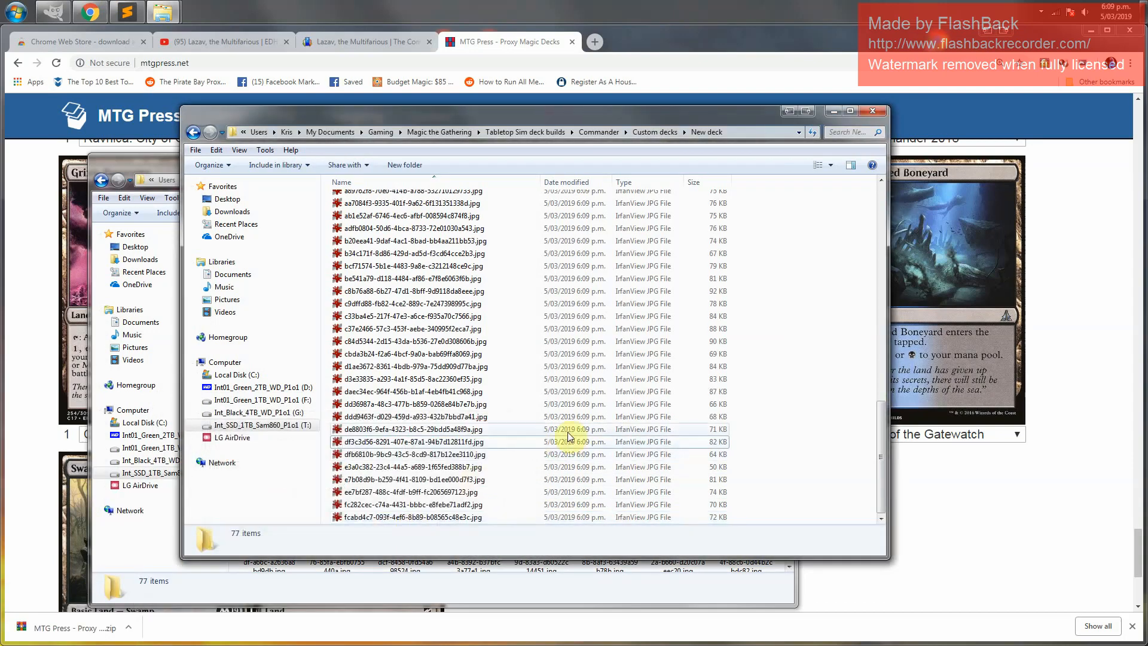
Create a new folder named Imgaes inside the New deck folder
left_click_drag(884, 440, 891, 207)
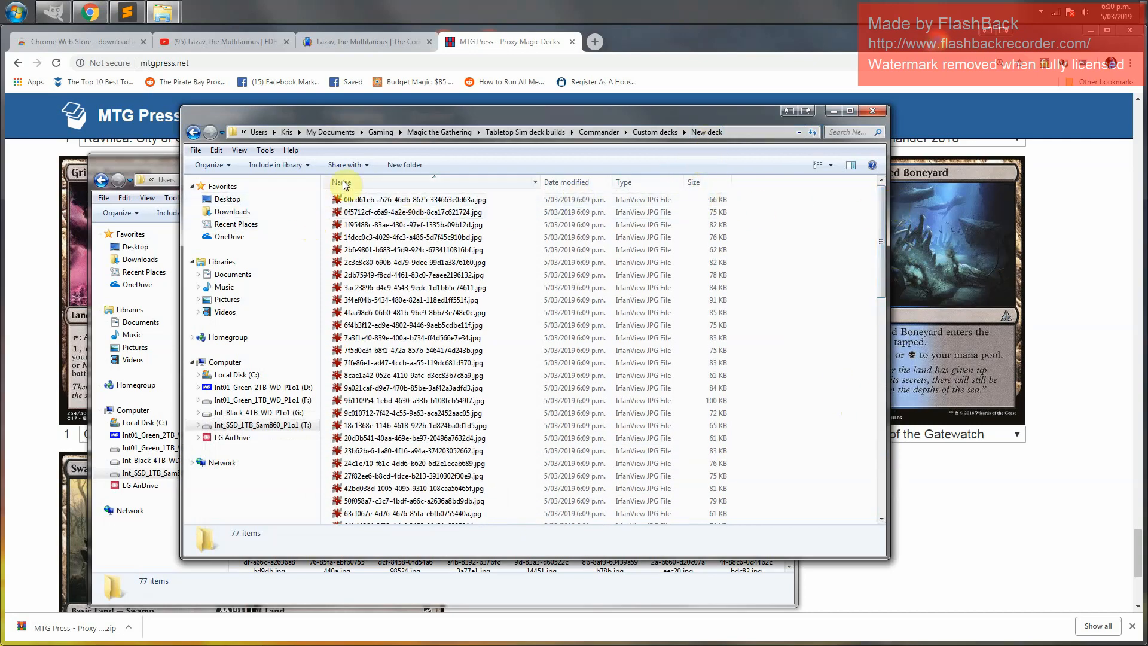
left_click(418, 166)
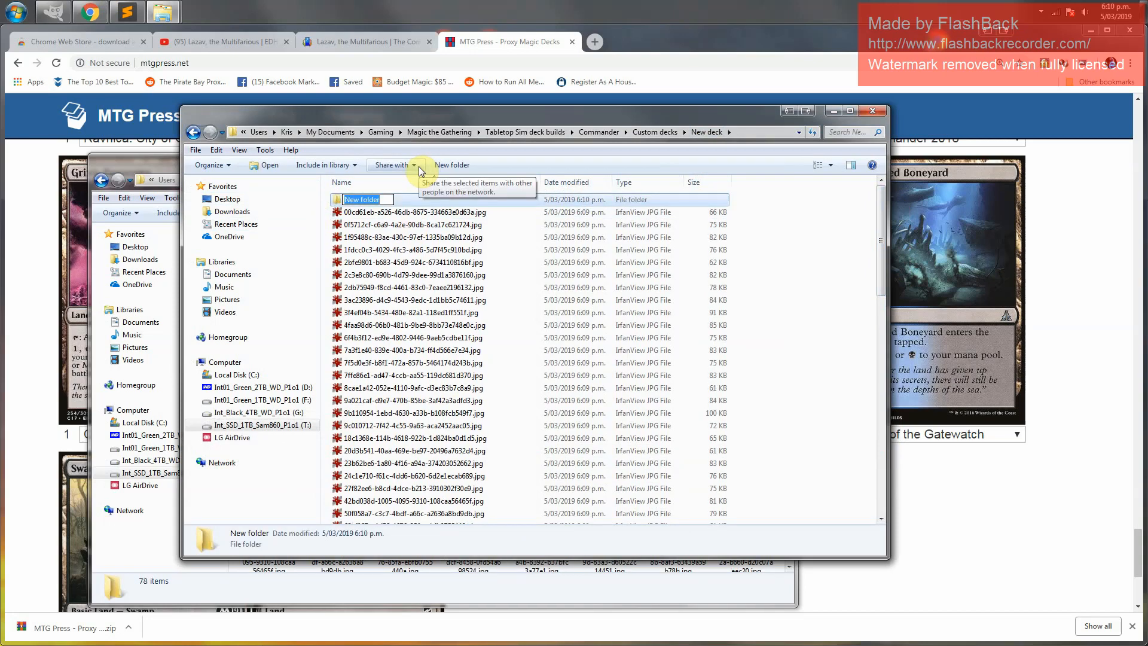
type("Imgaes")
key("Return")
Move all the card image files into the Imgaes folder
key("Down")
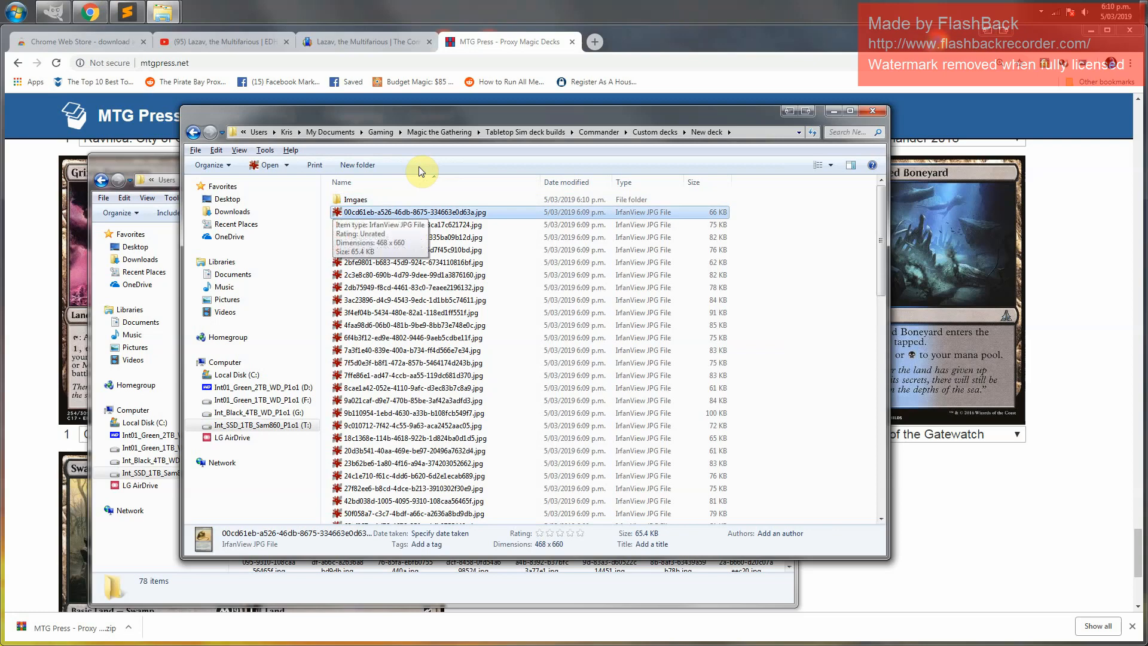
key("ctrl+a")
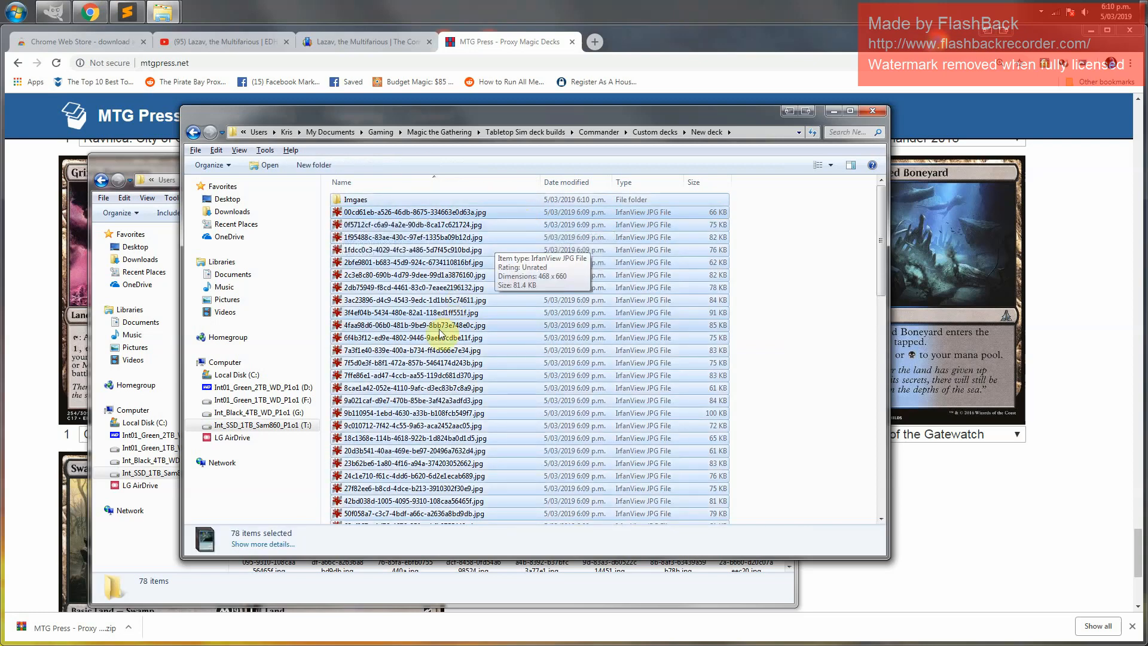
left_click(380, 199, "ctrl")
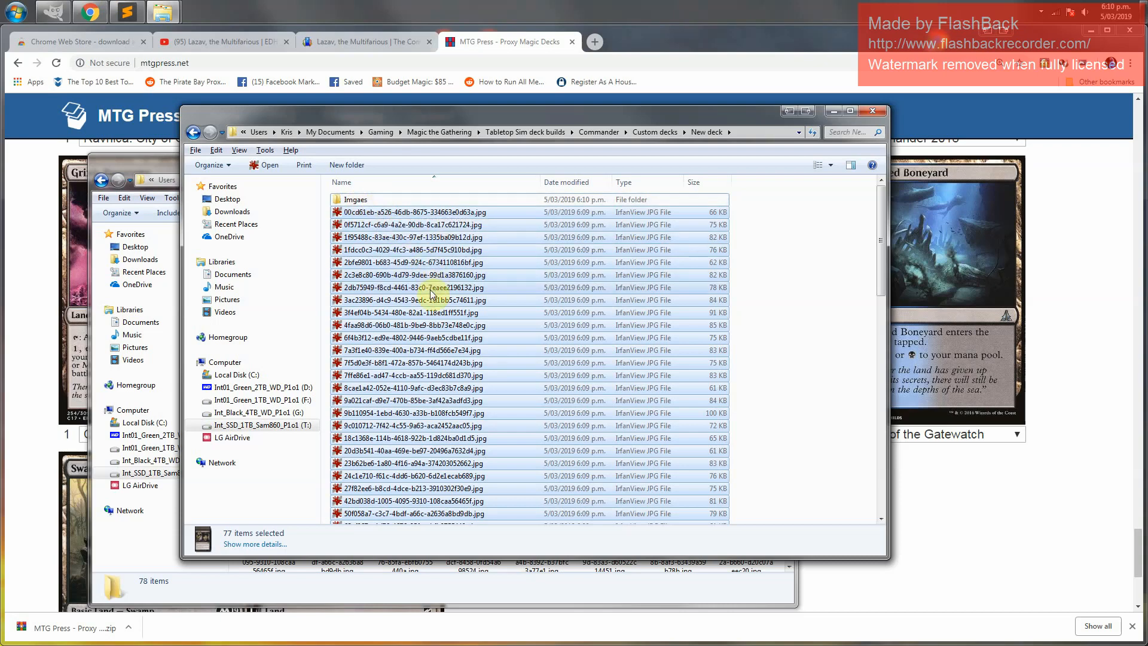
double_click(380, 200)
key("ctrl+v")
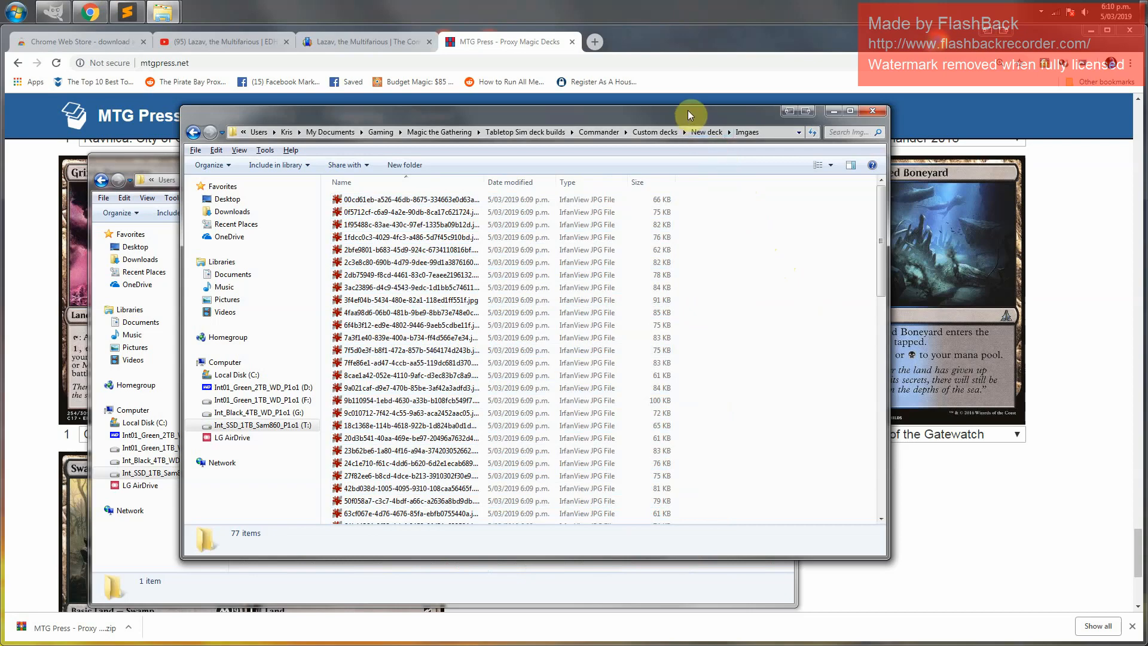
left_click_drag(689, 116, 814, 123)
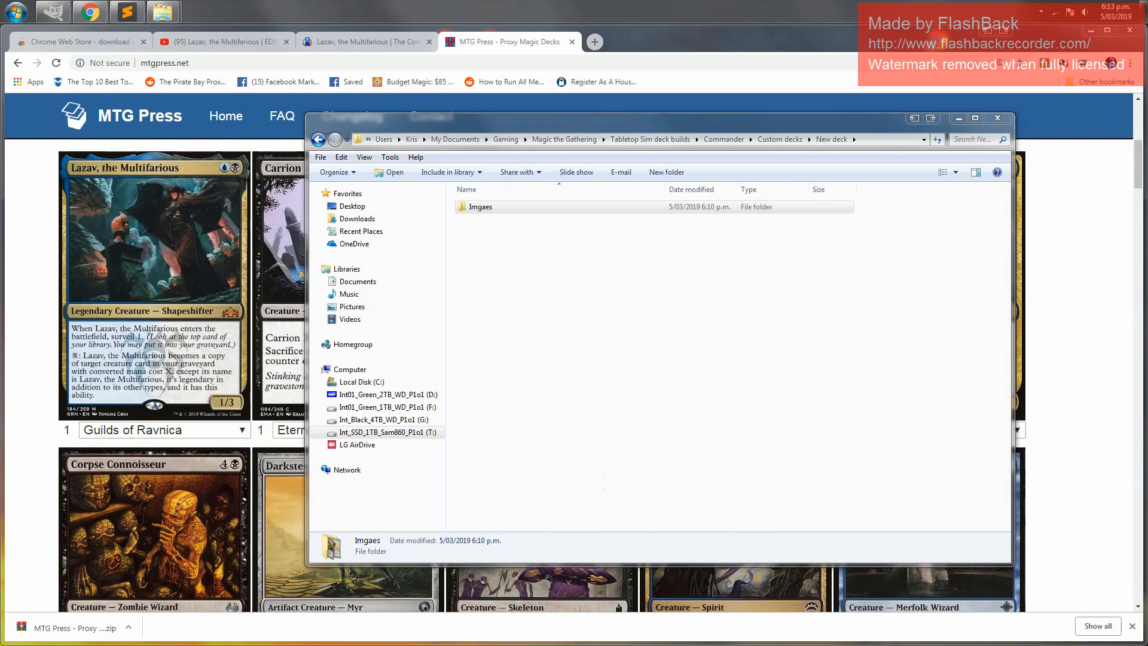
Open Tabletop Simulator's local files folder through its properties in the Steam library
left_click_drag(634, 645, 626, 579)
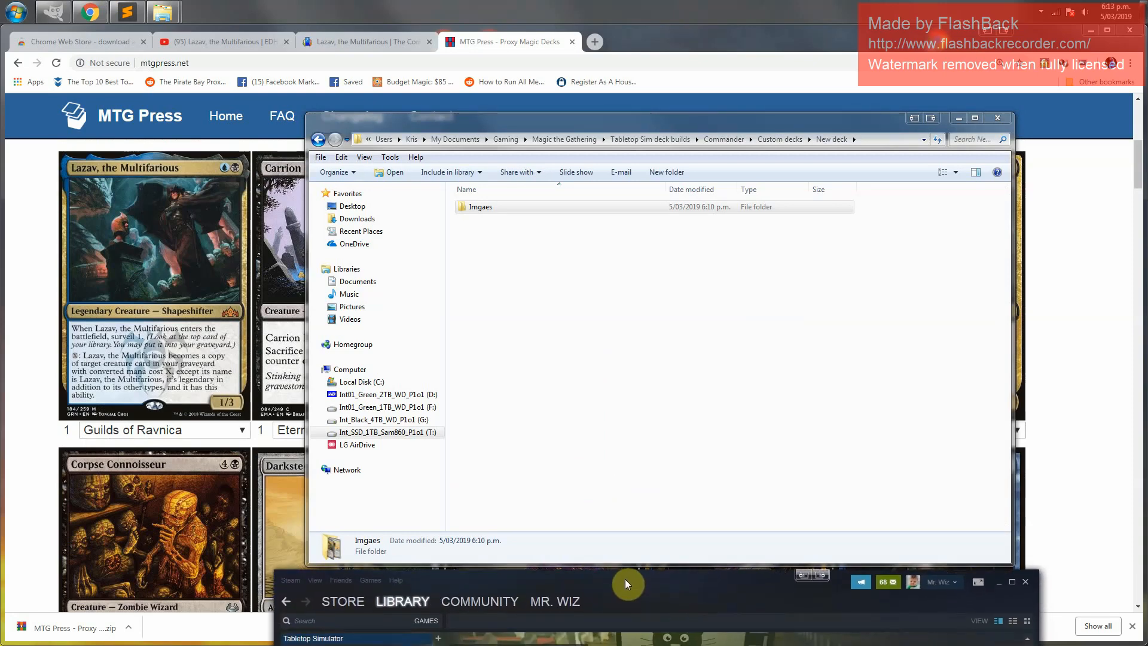
left_click(338, 640)
left_click_drag(475, 580, 485, 347)
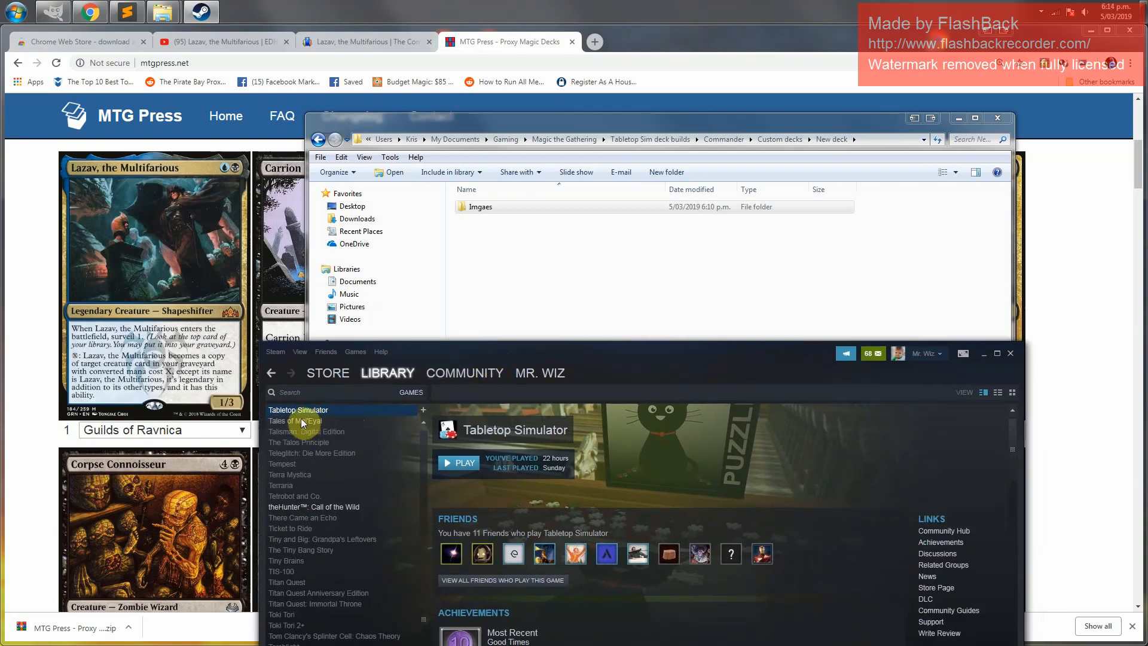
right_click(304, 409)
left_click(335, 601)
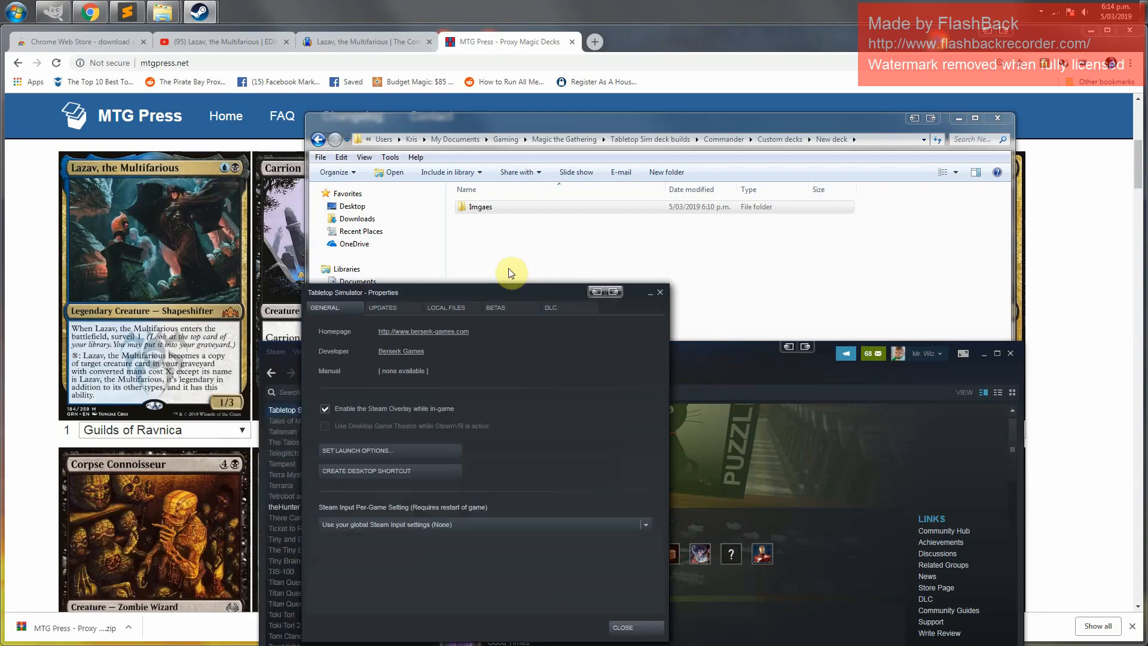
left_click(981, 359)
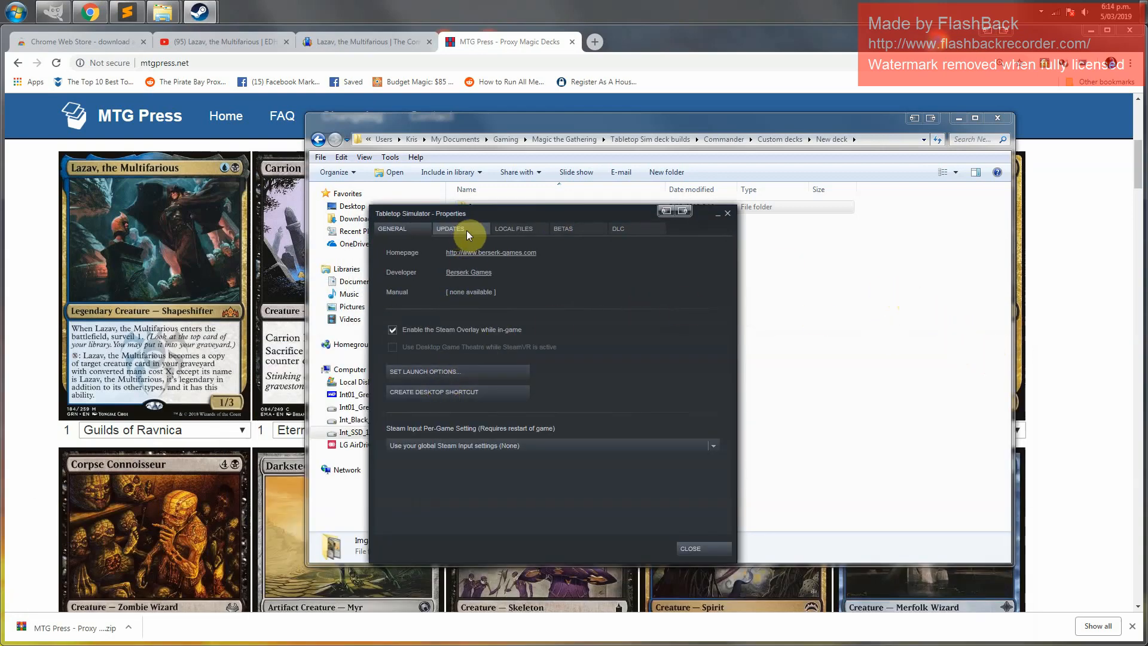
left_click(507, 231)
left_click(435, 275)
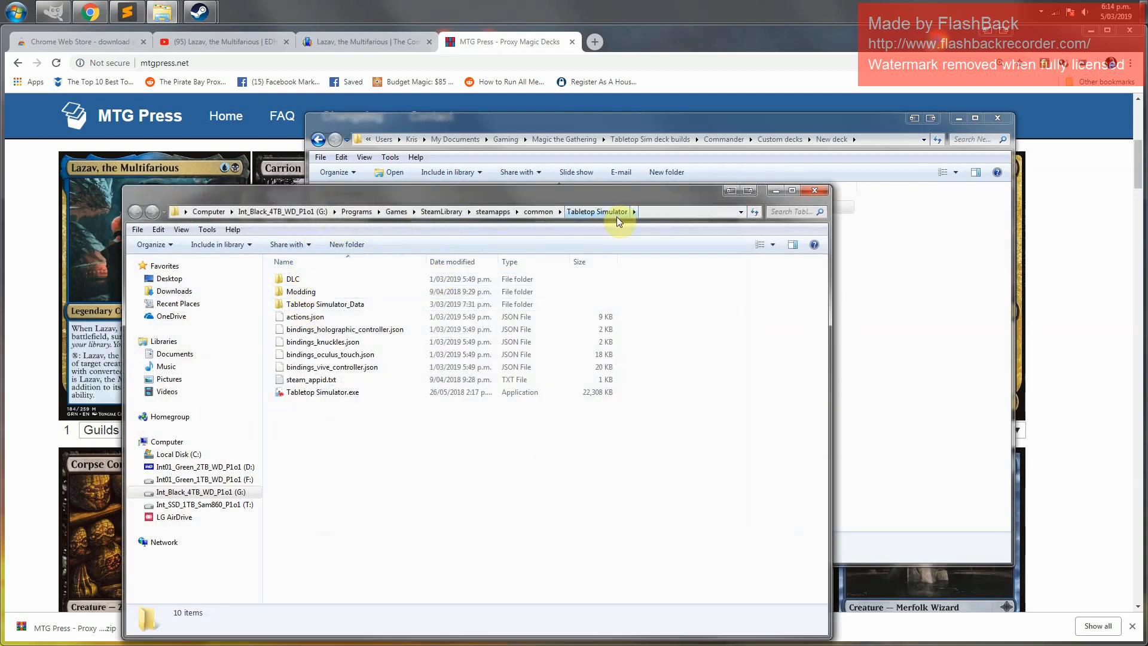
Go into Modding > Deck Builder and launch TTS-Deck-Editor.exe
double_click(300, 293)
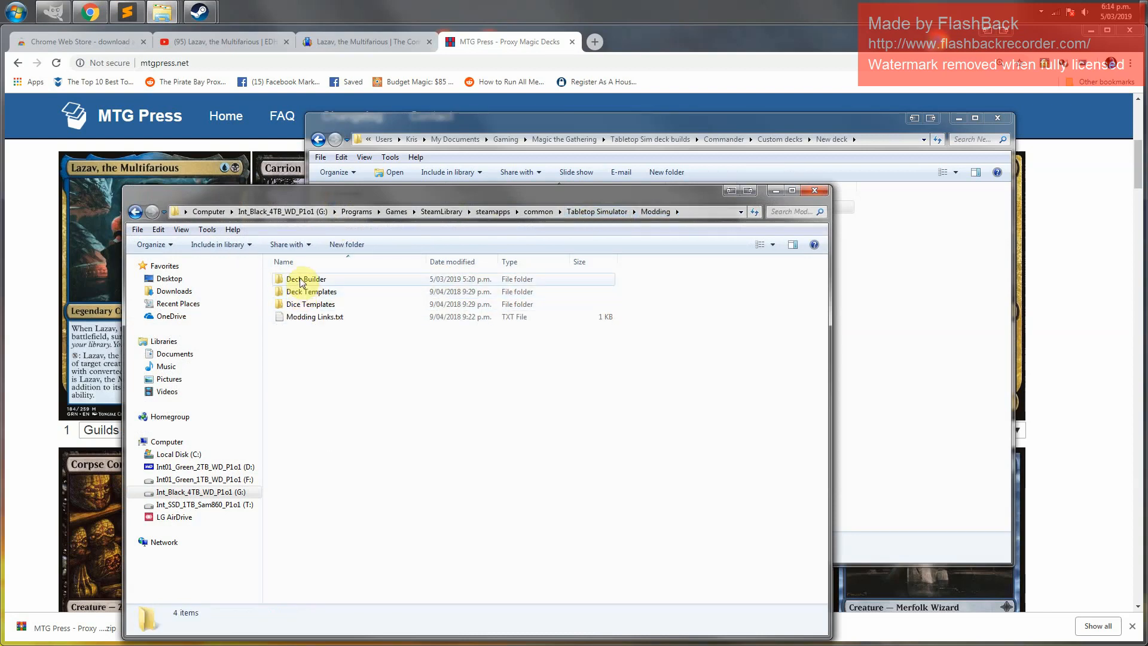
double_click(302, 280)
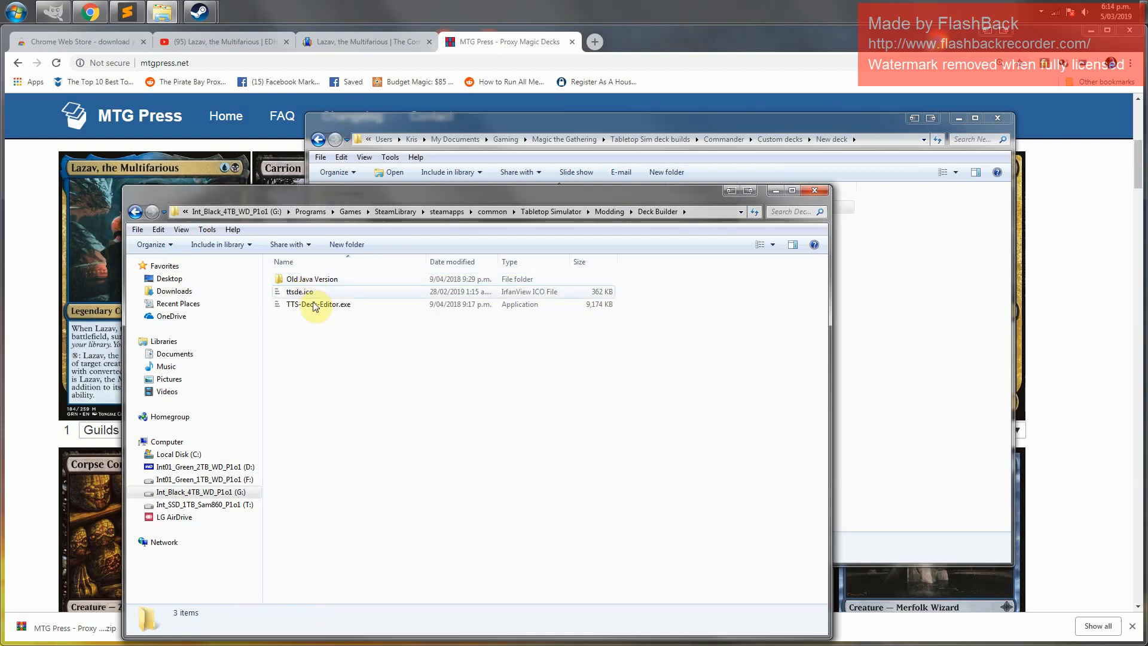
left_click(310, 306)
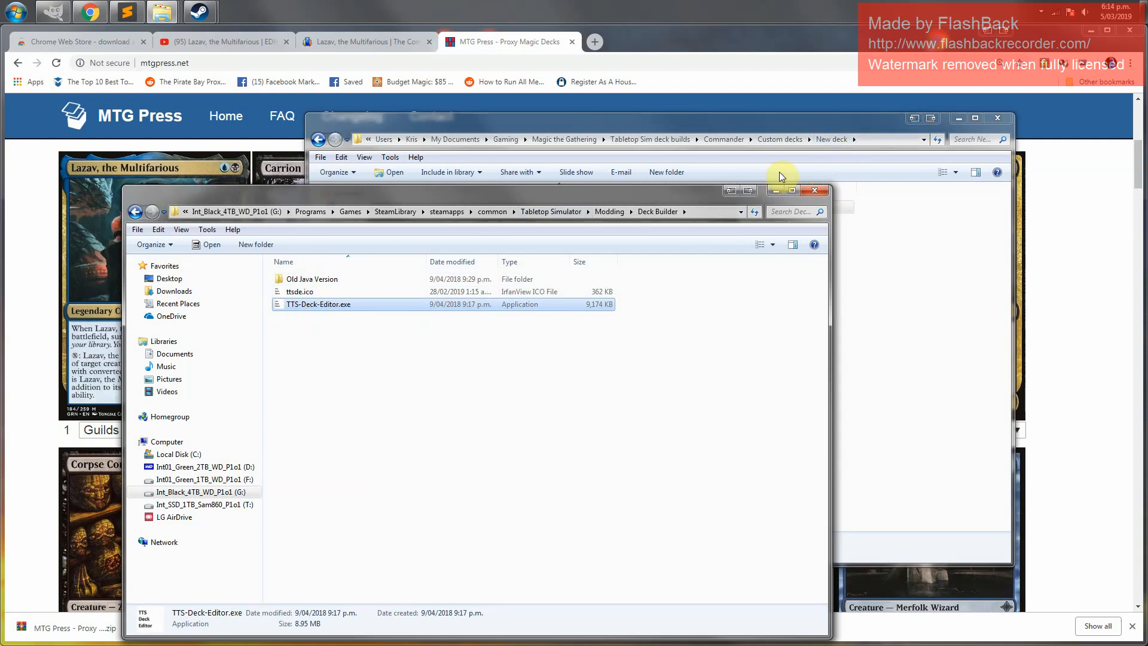
double_click(336, 306)
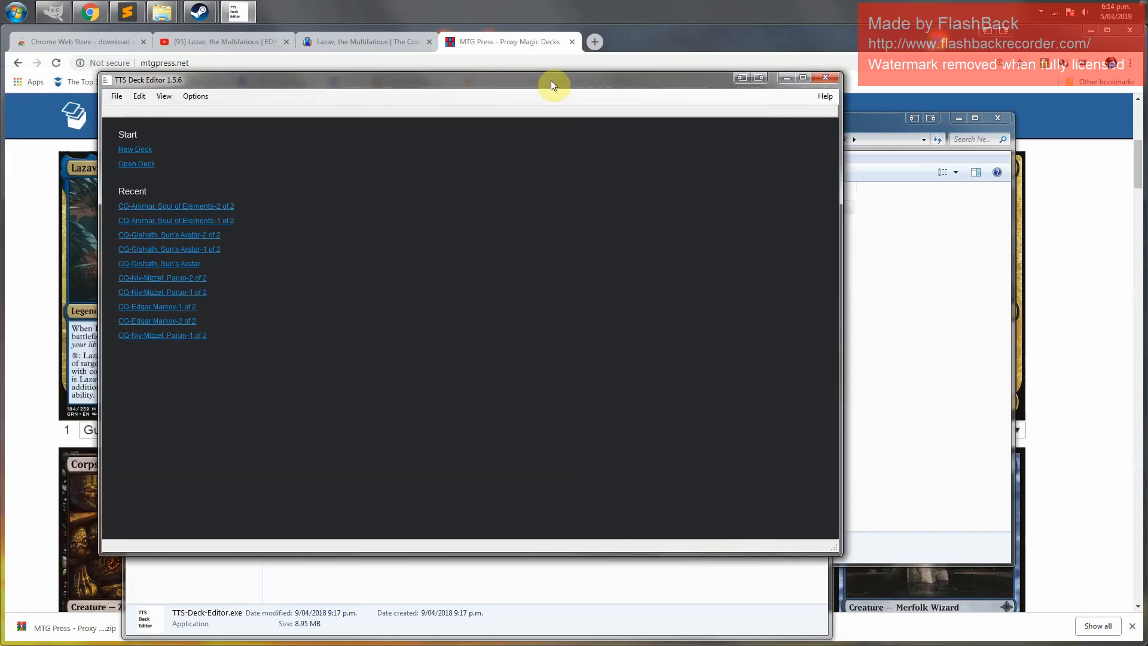
In TTS Deck Editor, create a new deck with width 10 and height 7
left_click_drag(551, 81, 679, 121)
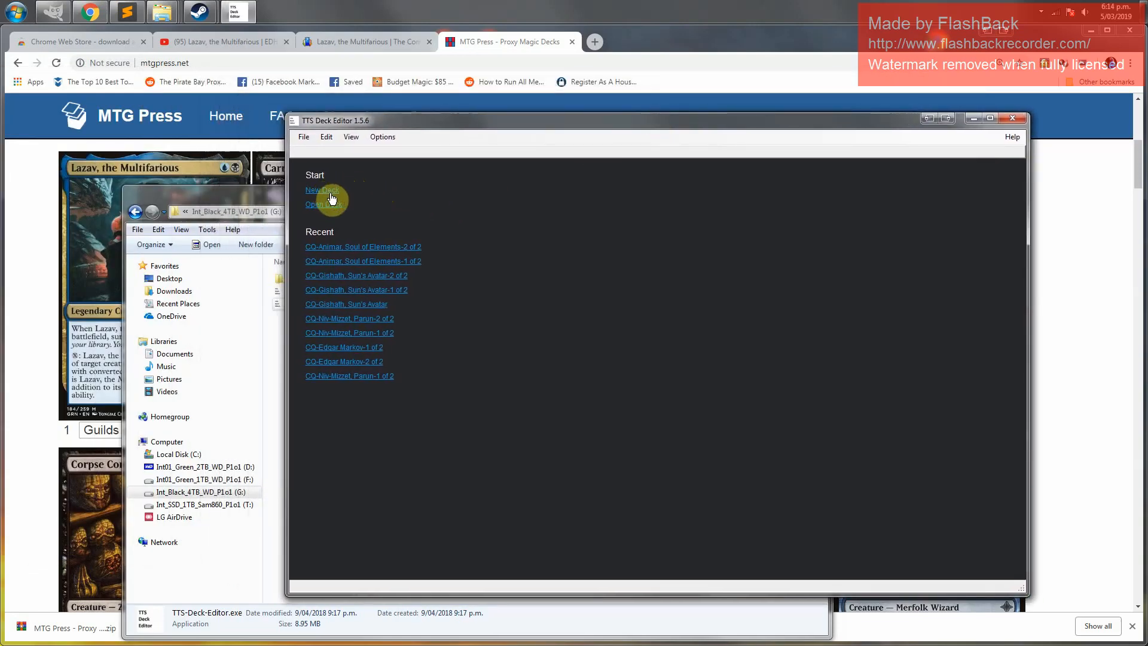
left_click(305, 136)
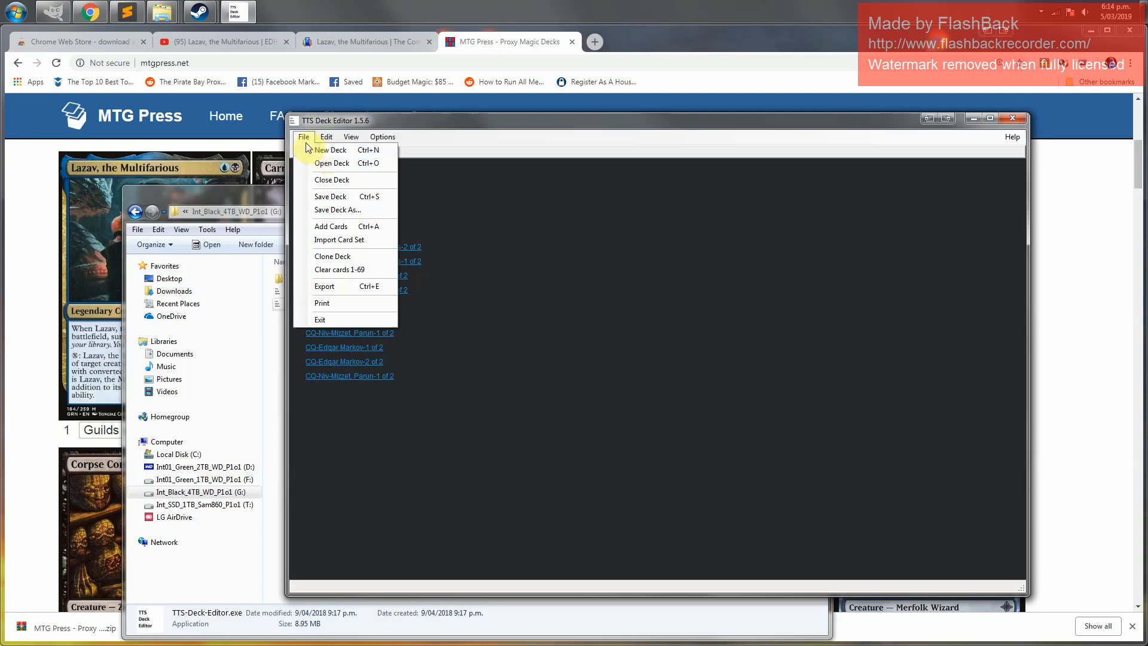
left_click(325, 157)
left_click(329, 192)
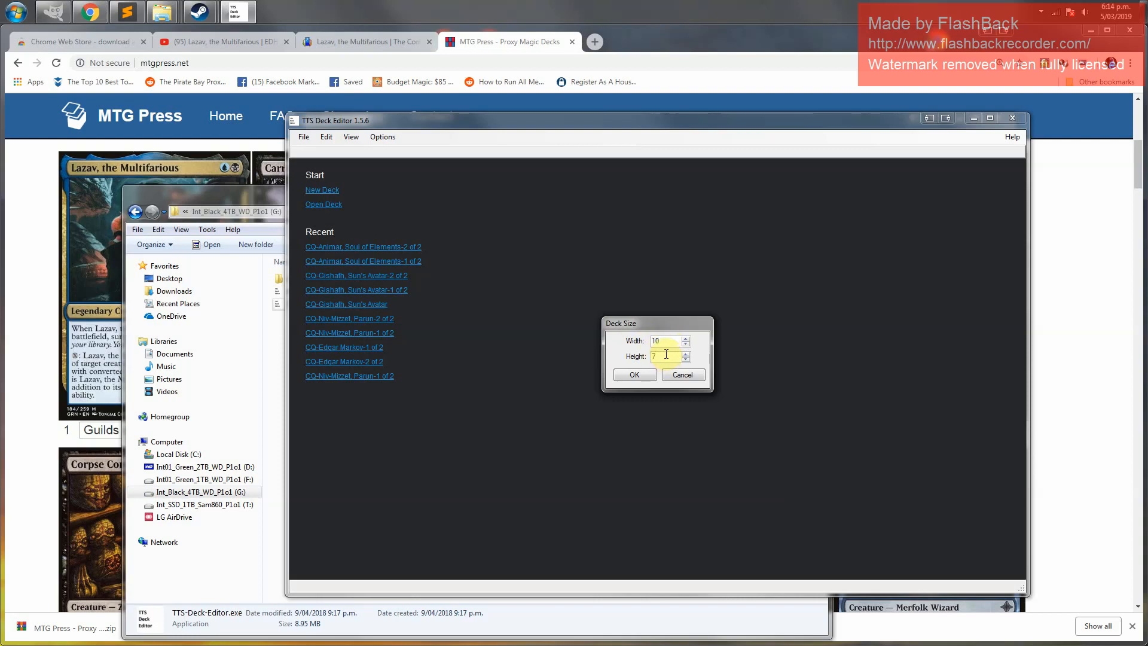
left_click(645, 378)
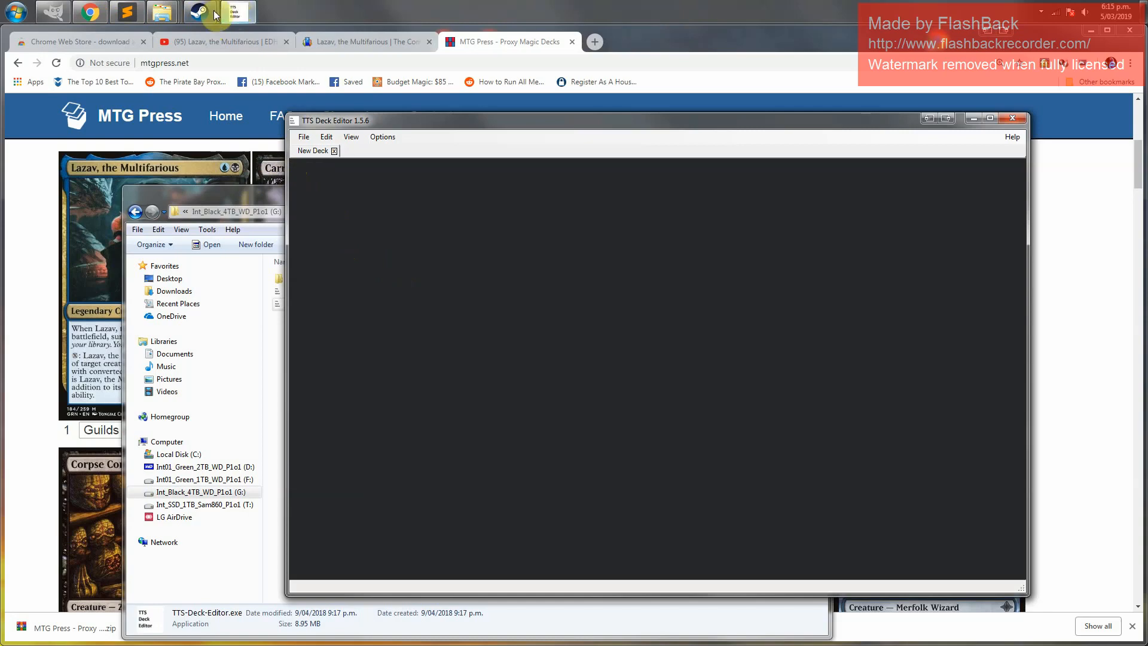
Open the Imgaes folder inside the New deck folder and reposition its window
left_click(165, 14)
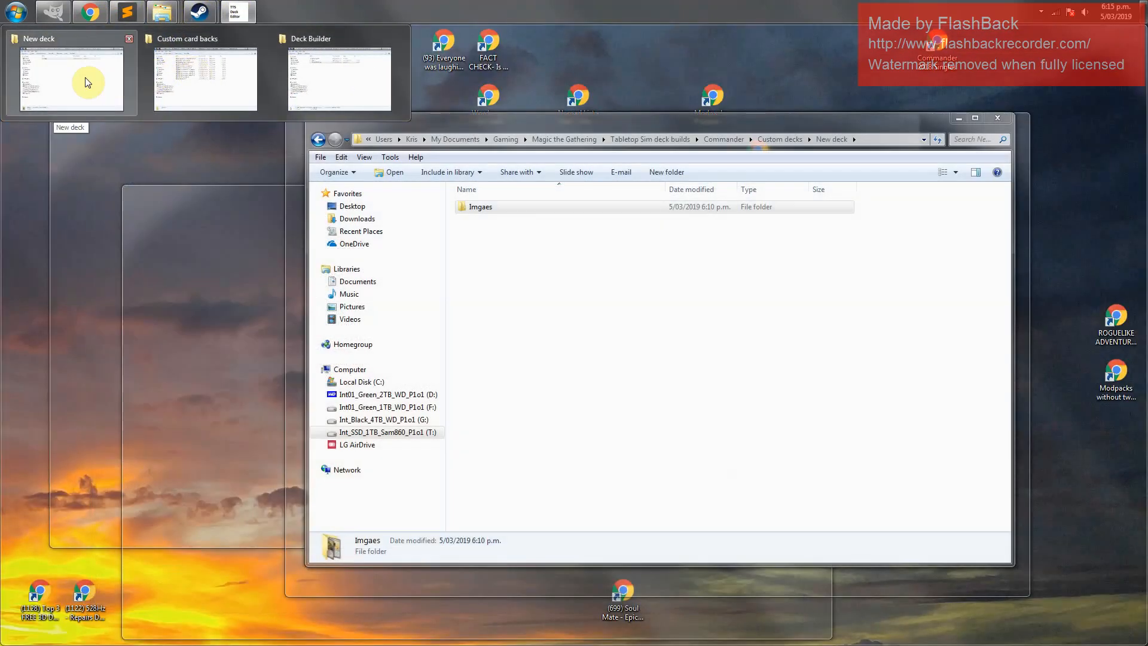
mouse_move(334, 67)
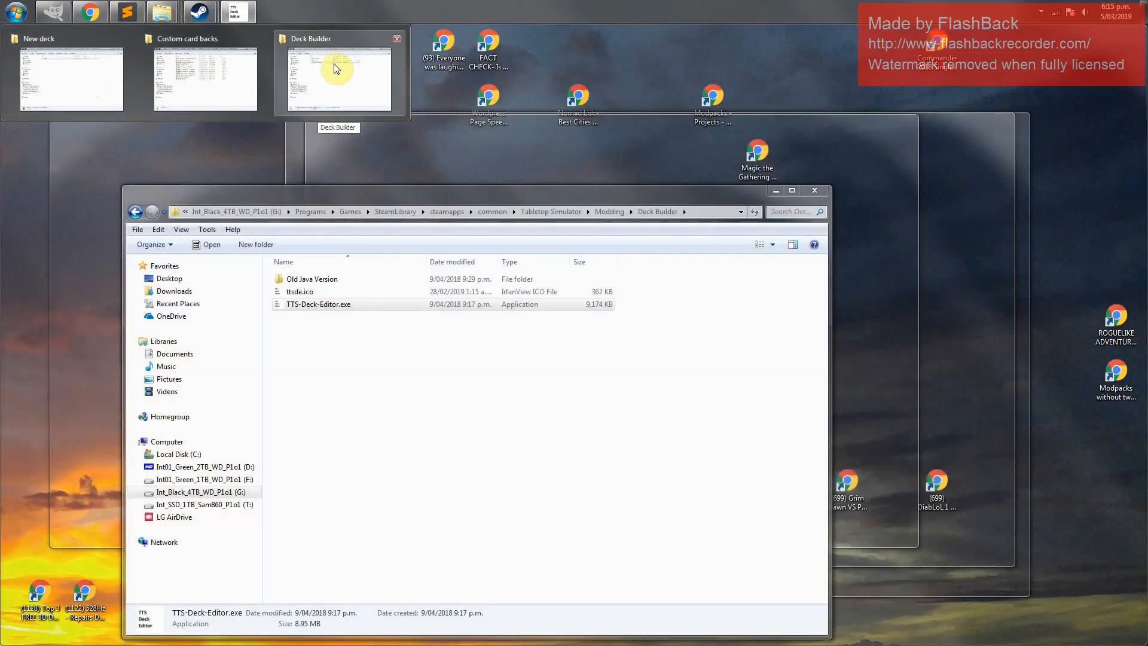
mouse_move(230, 70)
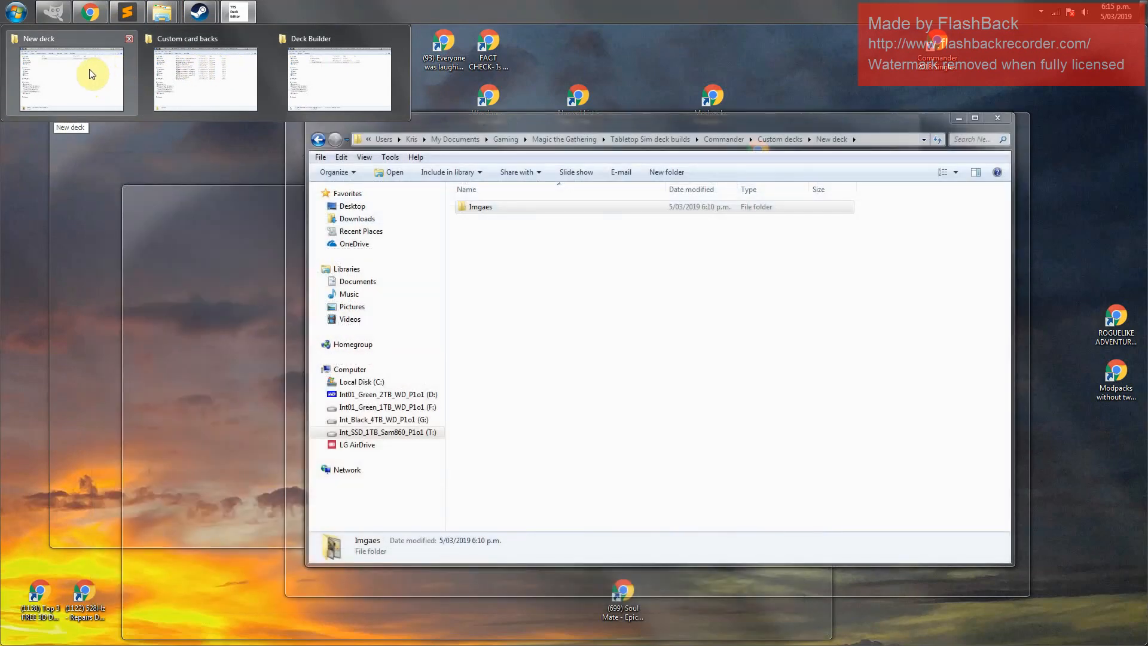
left_click(92, 74)
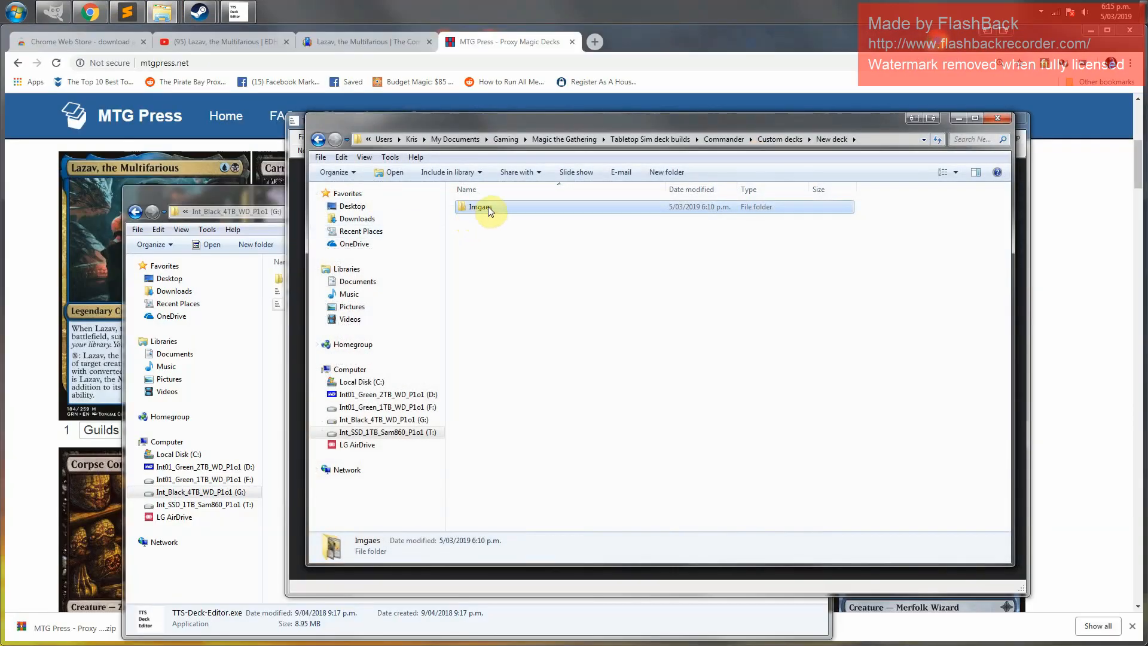
double_click(488, 207)
left_click_drag(512, 131, 612, 152)
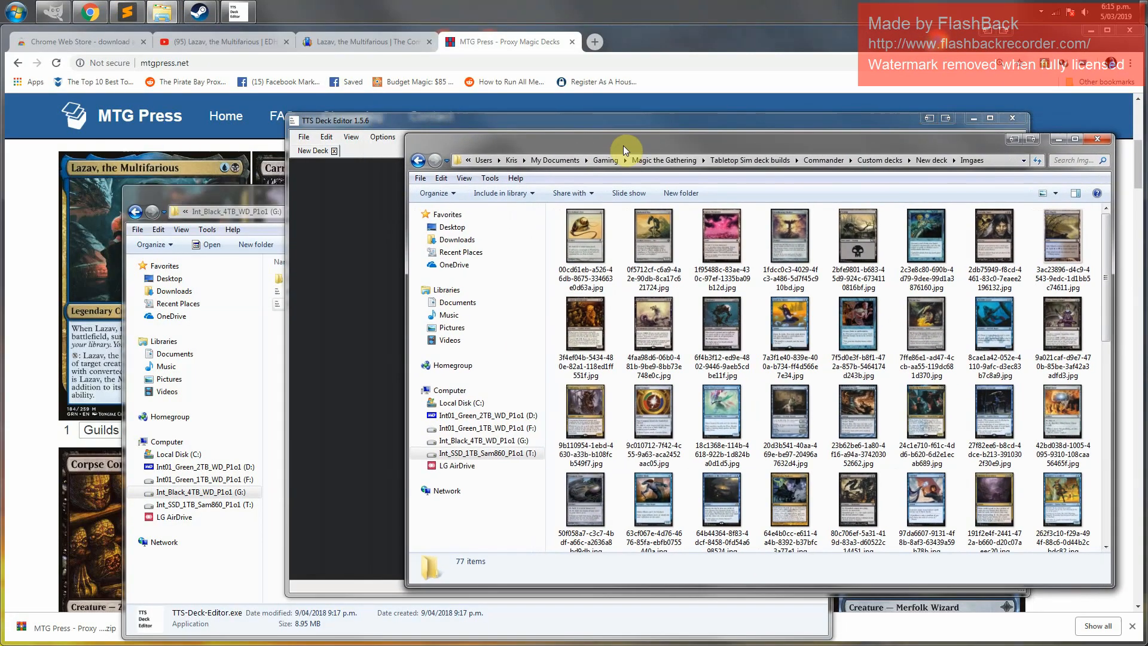
Switch the Imgaes folder to extra large icons and move the deck editor window beside it
left_click(1056, 193)
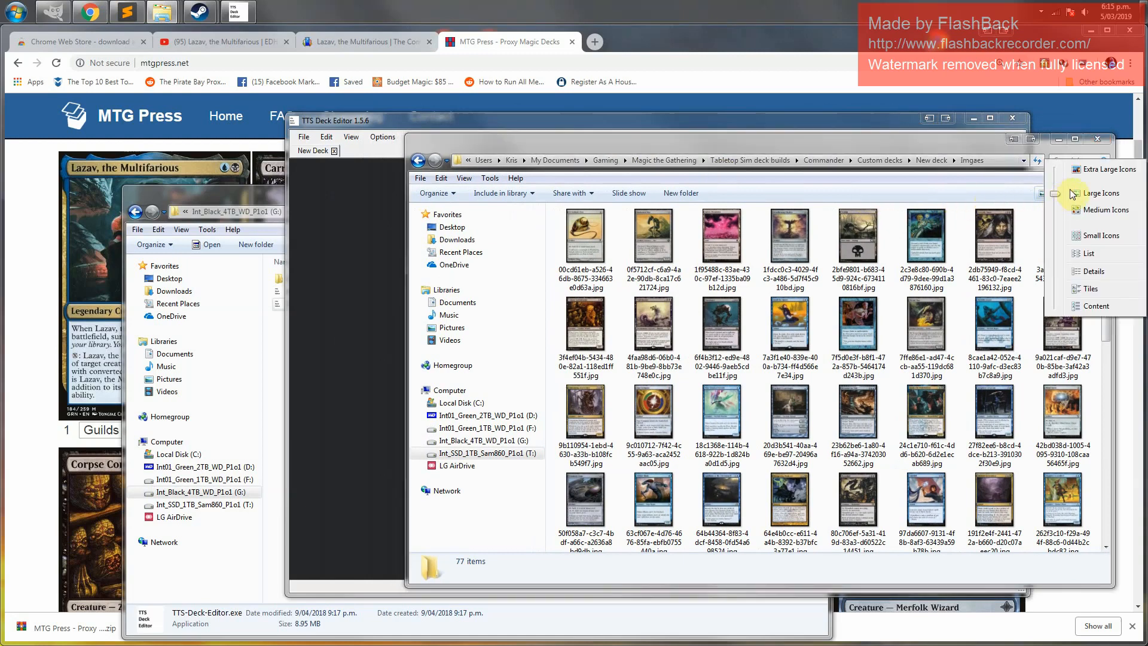
left_click(1112, 171)
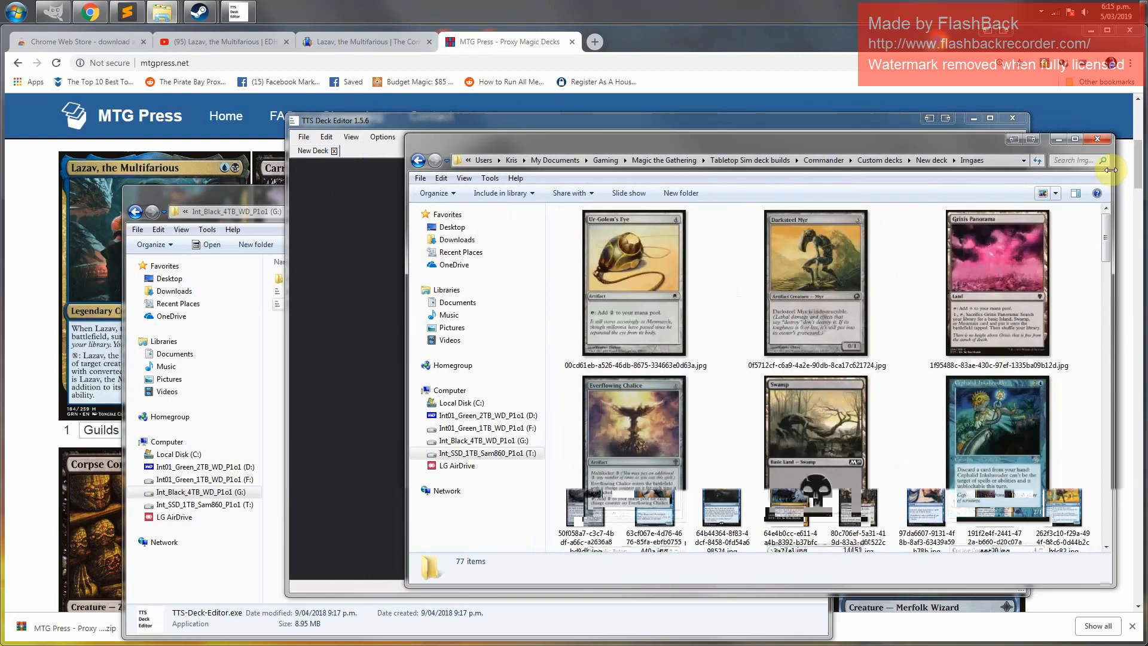
left_click_drag(392, 124, 171, 95)
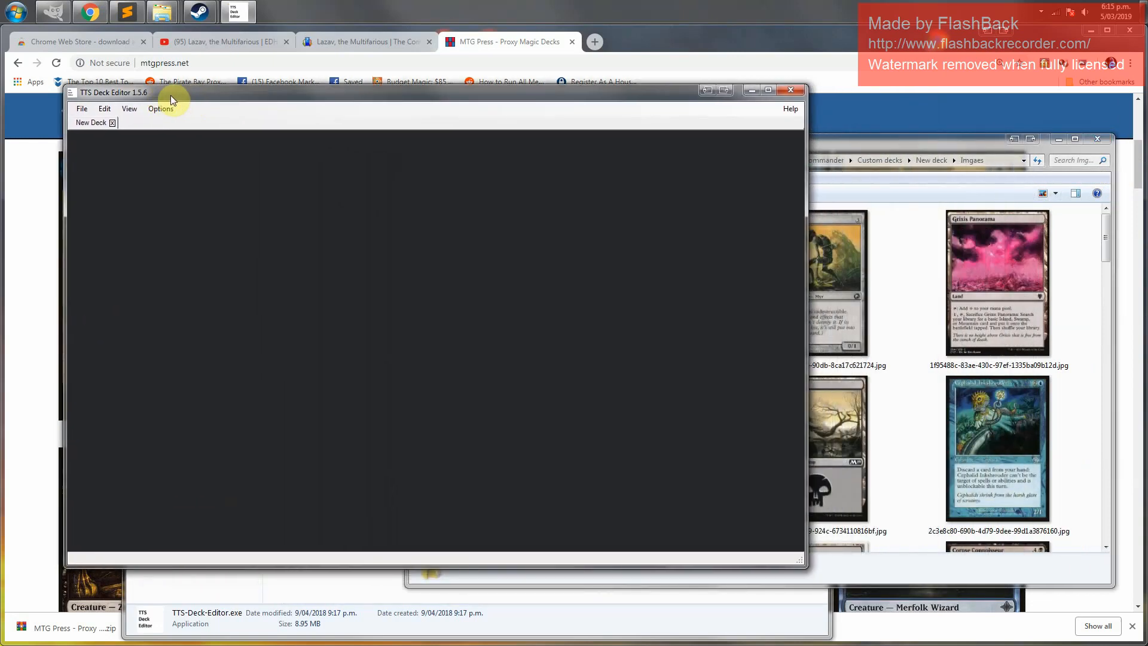
left_click(860, 141)
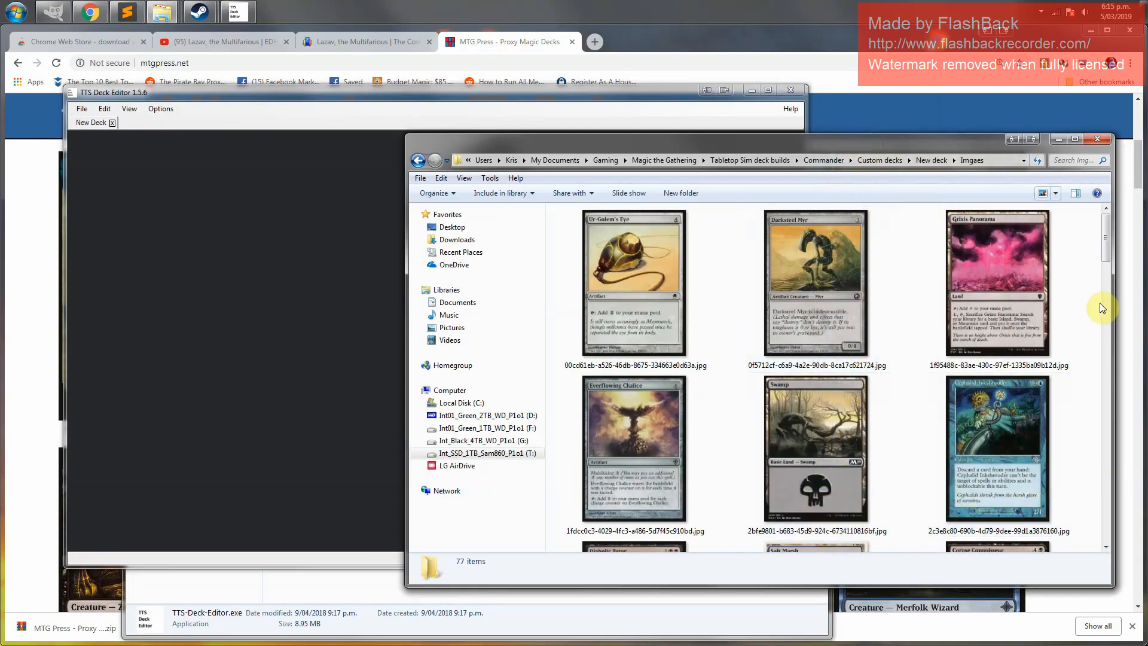
Scroll through the card images and select the Lazav, the Multifarious card
left_click(1104, 321)
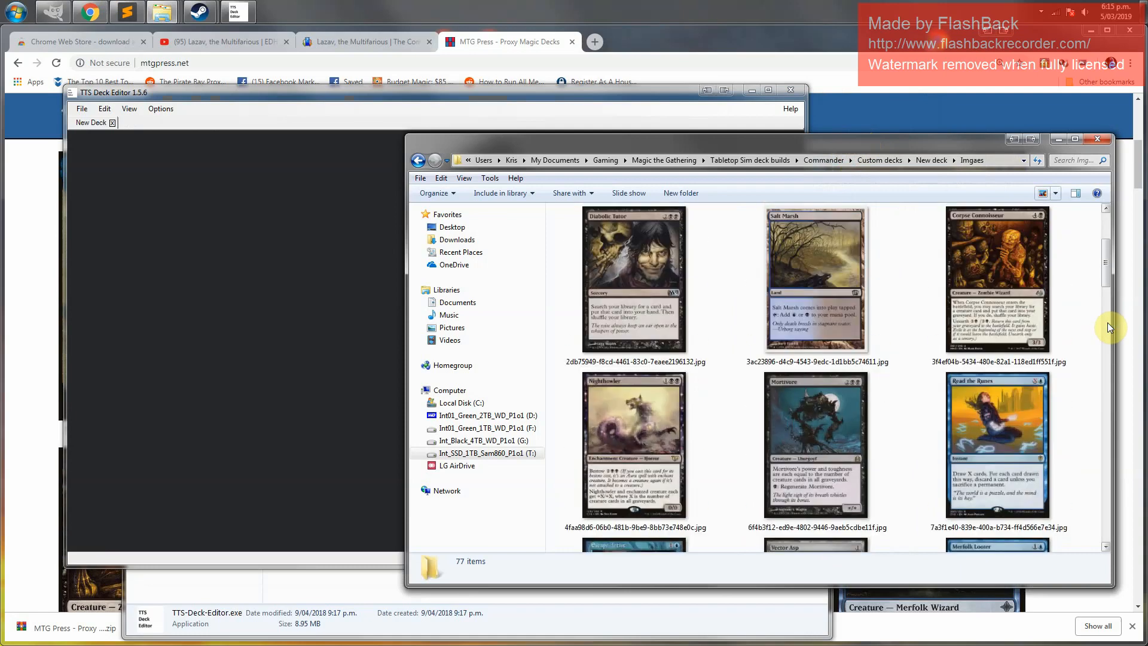
left_click(1109, 370)
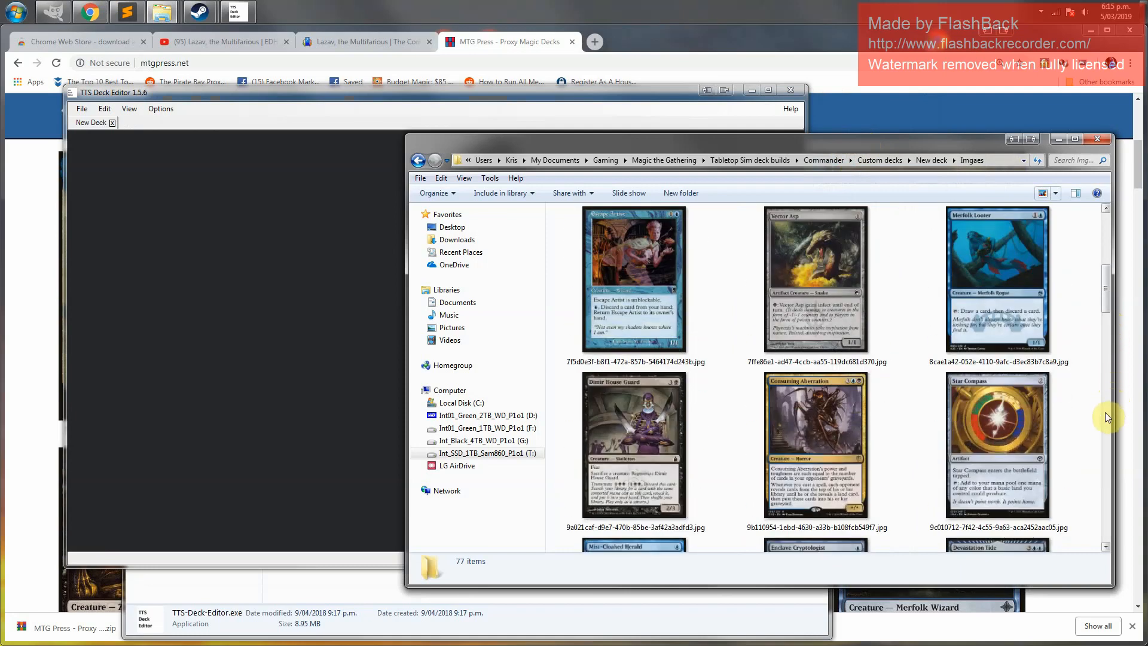
left_click(1107, 415)
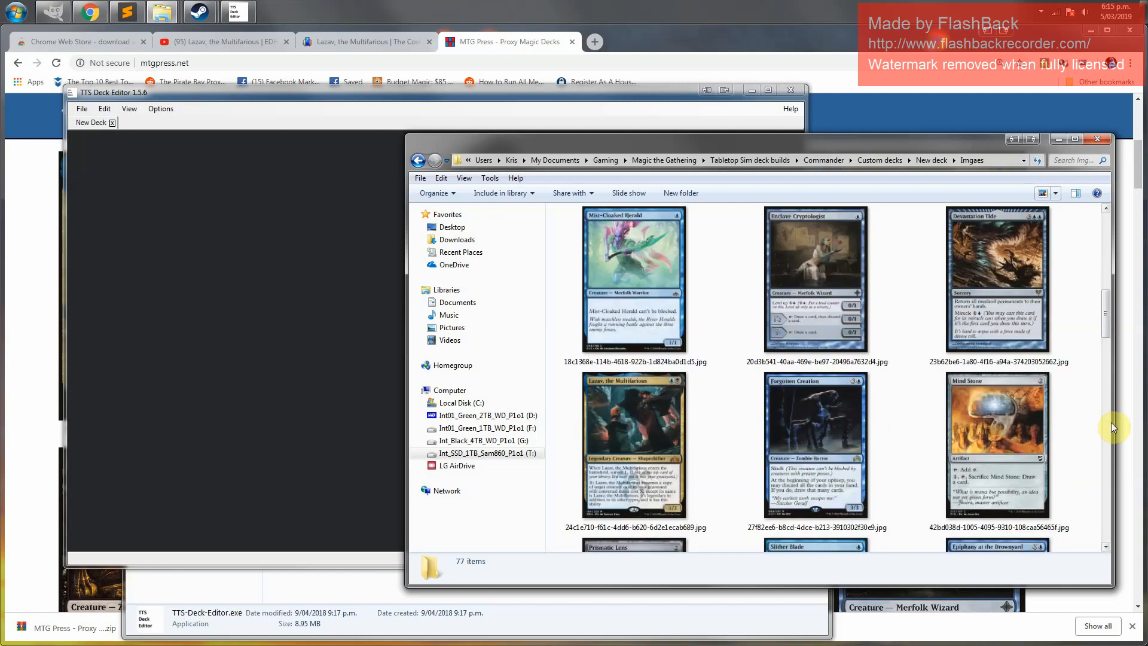
left_click(619, 396)
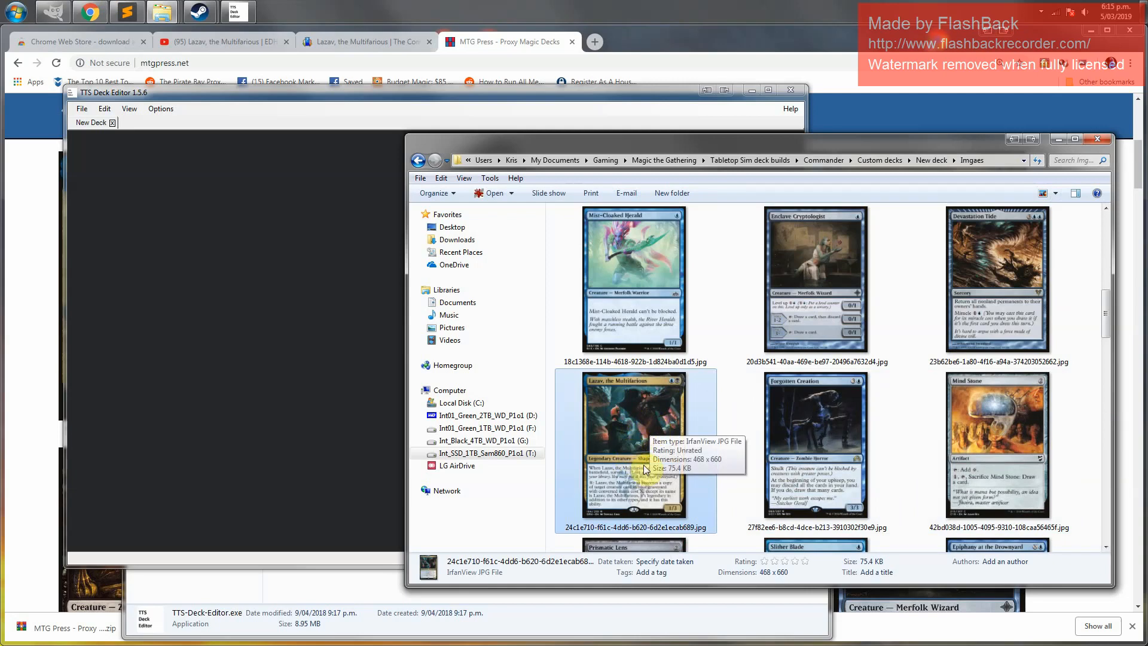
Create two new folders named 1 and 2 in the Imgaes folder
scroll(648, 460, "up", 5)
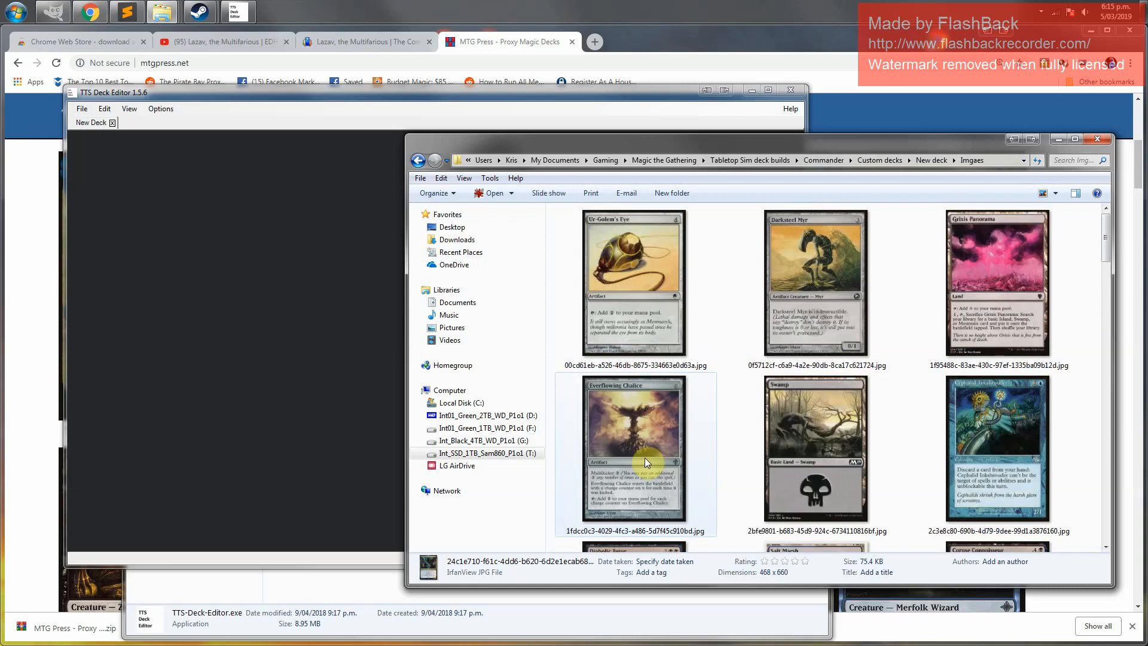
left_click(670, 193)
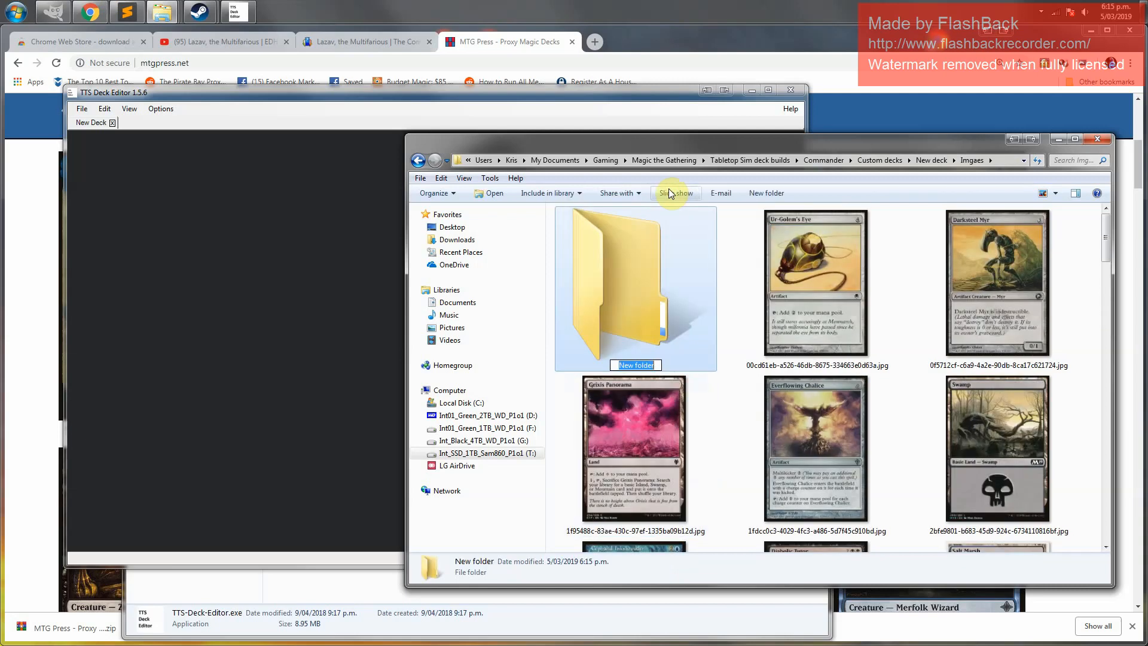
type("1")
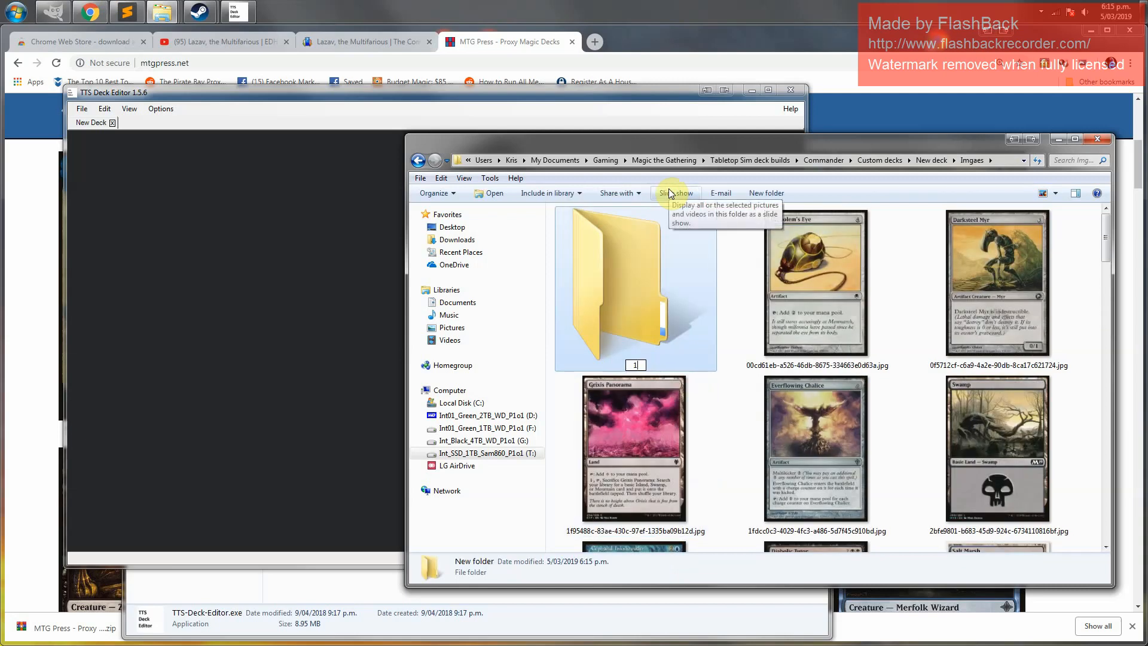
key("Return")
left_click(767, 193)
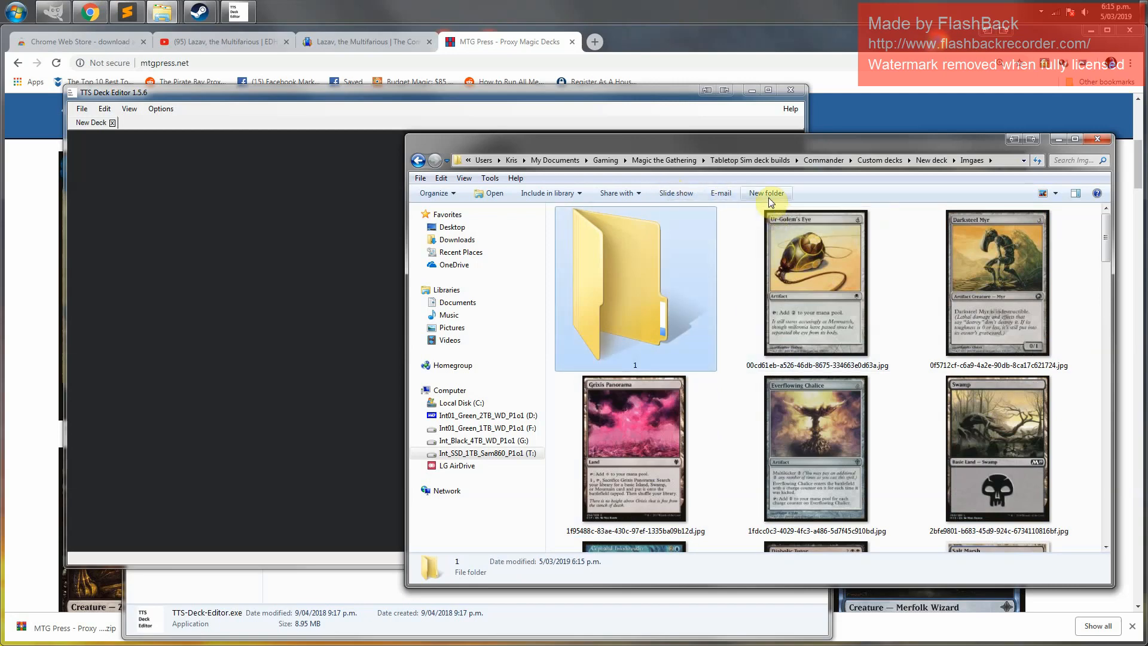
type("2")
key("Return")
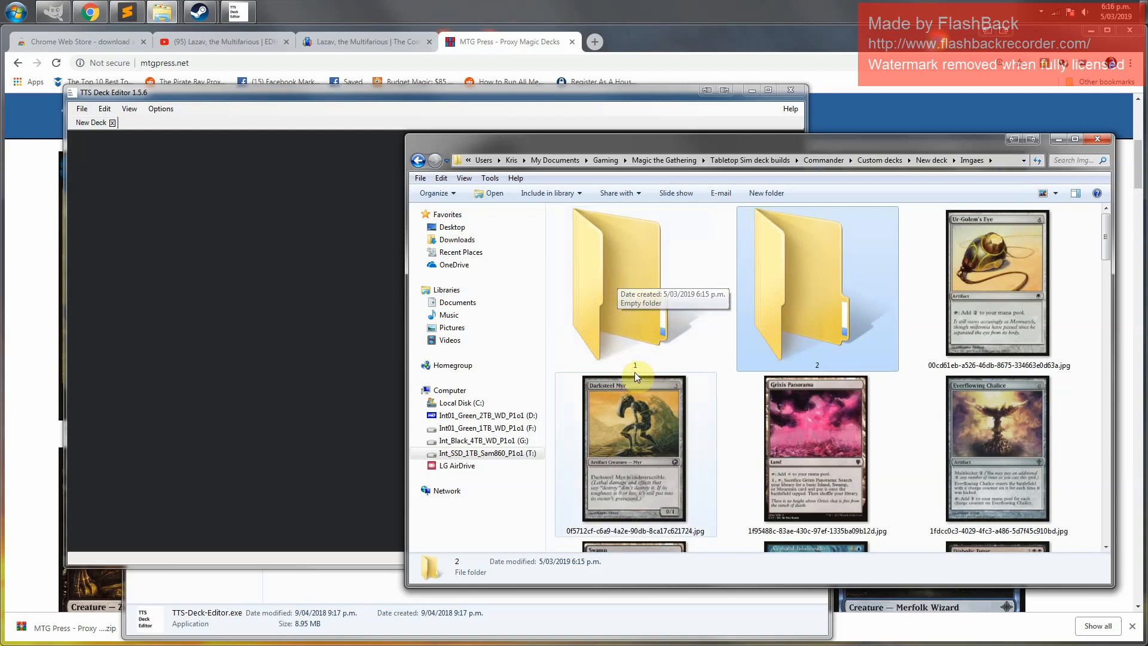
Open folder 1, paste the Lazav card image into it, and show it as large icons
double_click(616, 259)
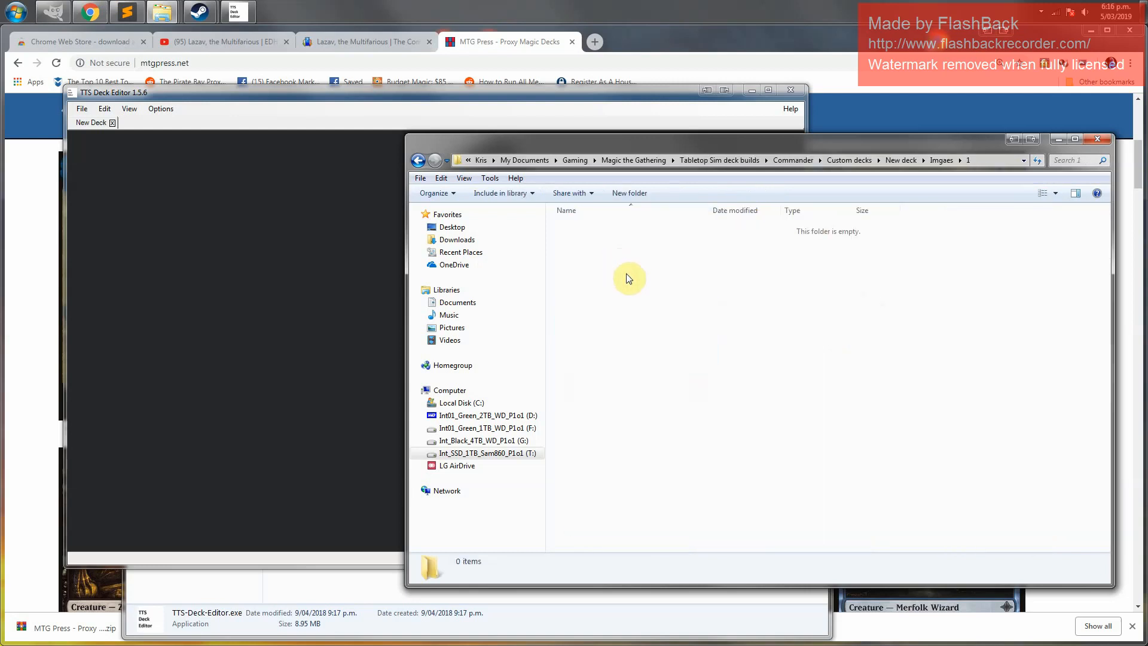
key("ctrl+v")
left_click(626, 275)
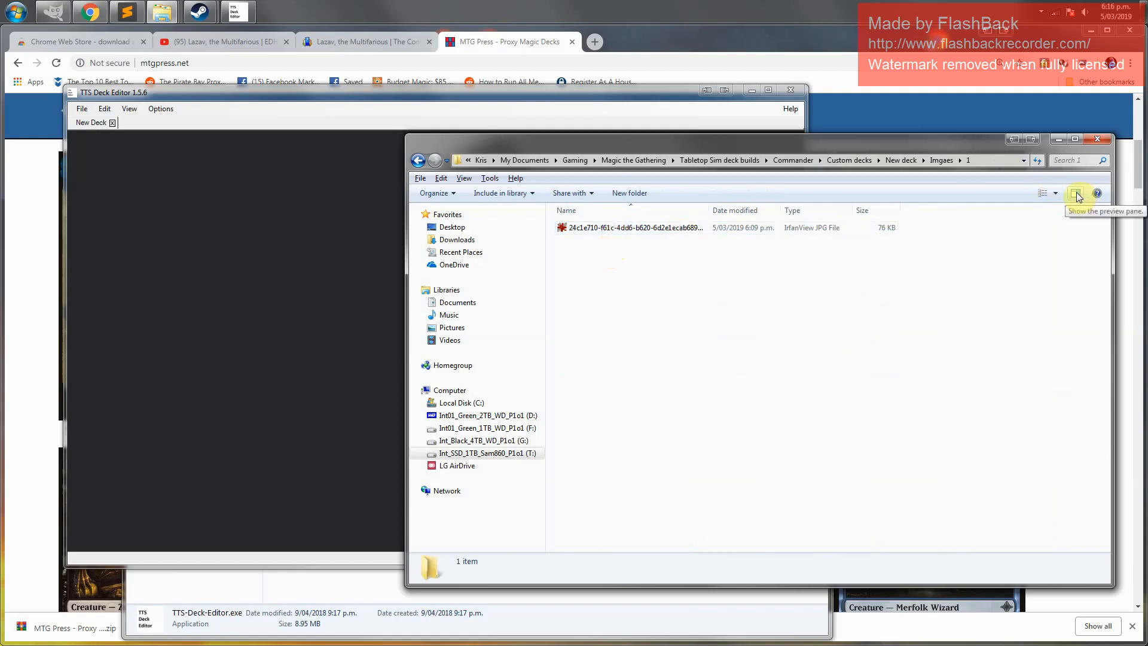
left_click(1057, 195)
left_click(1092, 93)
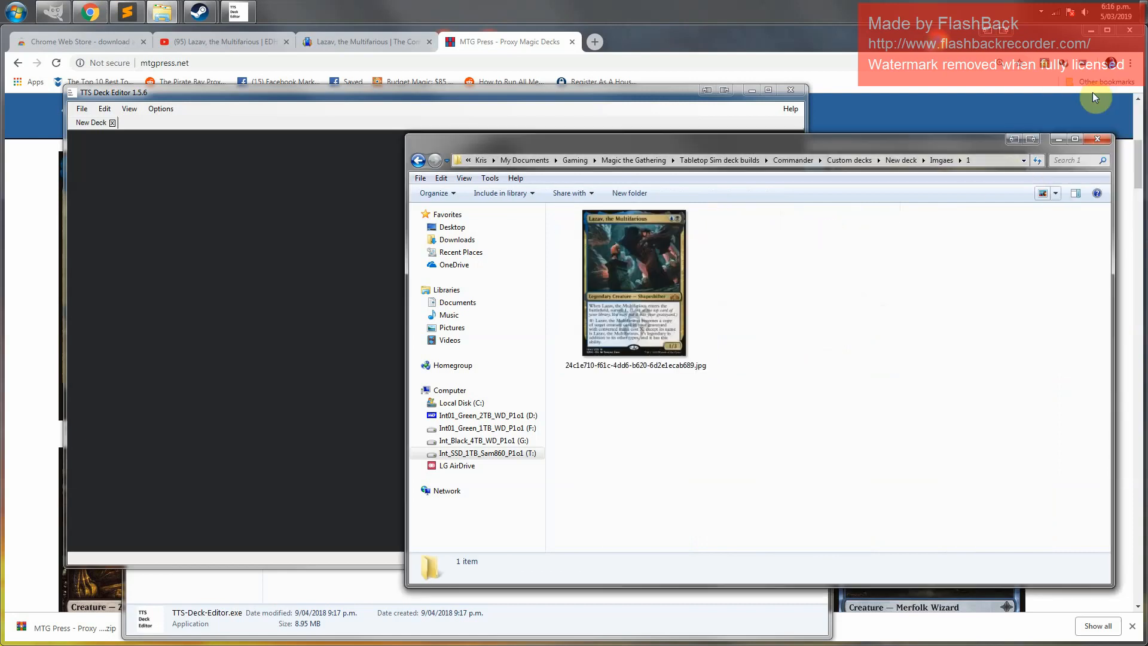
left_click(653, 271)
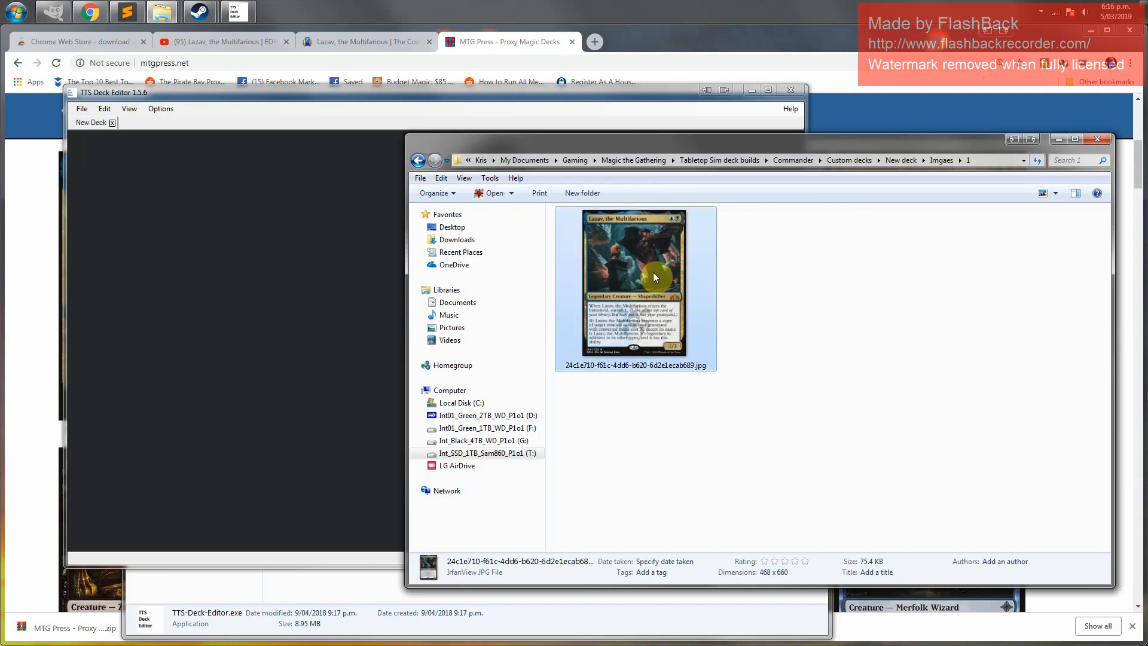
Reopen folder 1 and drag the Lazav card image into the first slot of the new deck
left_click(941, 160)
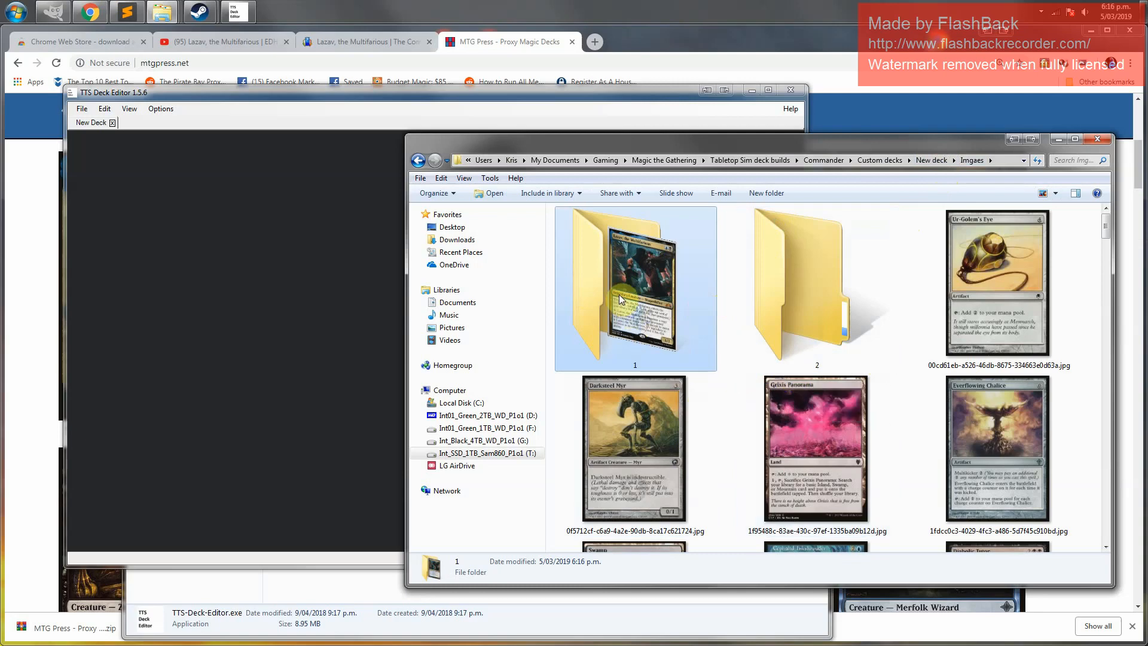
double_click(644, 278)
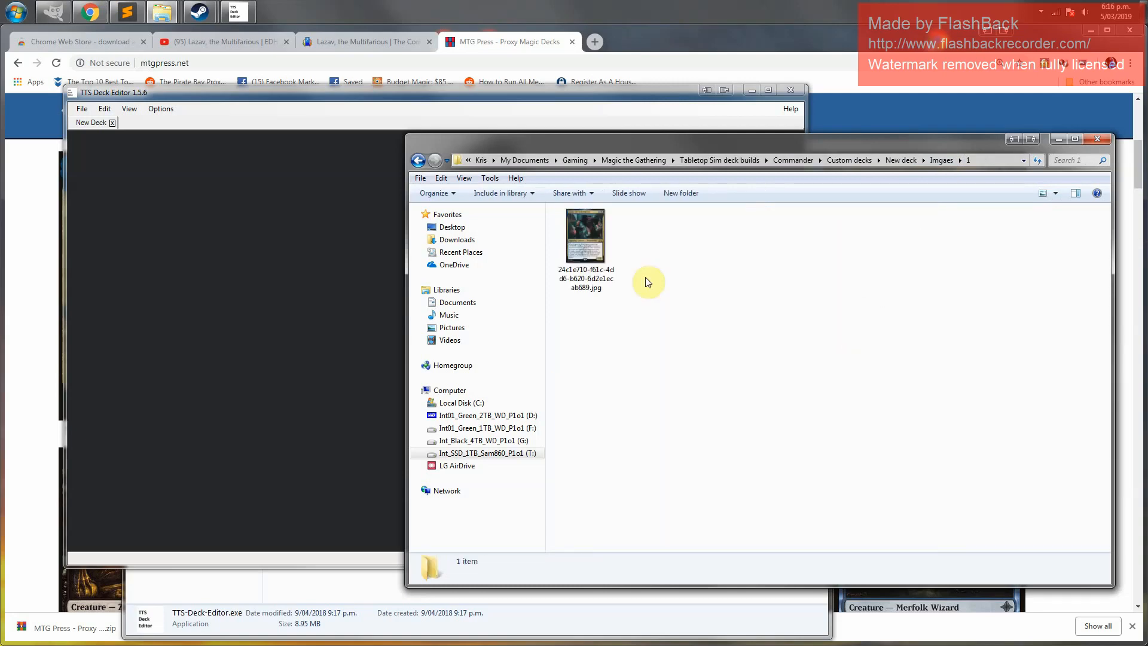
left_click(580, 238)
left_click_drag(590, 252, 198, 191)
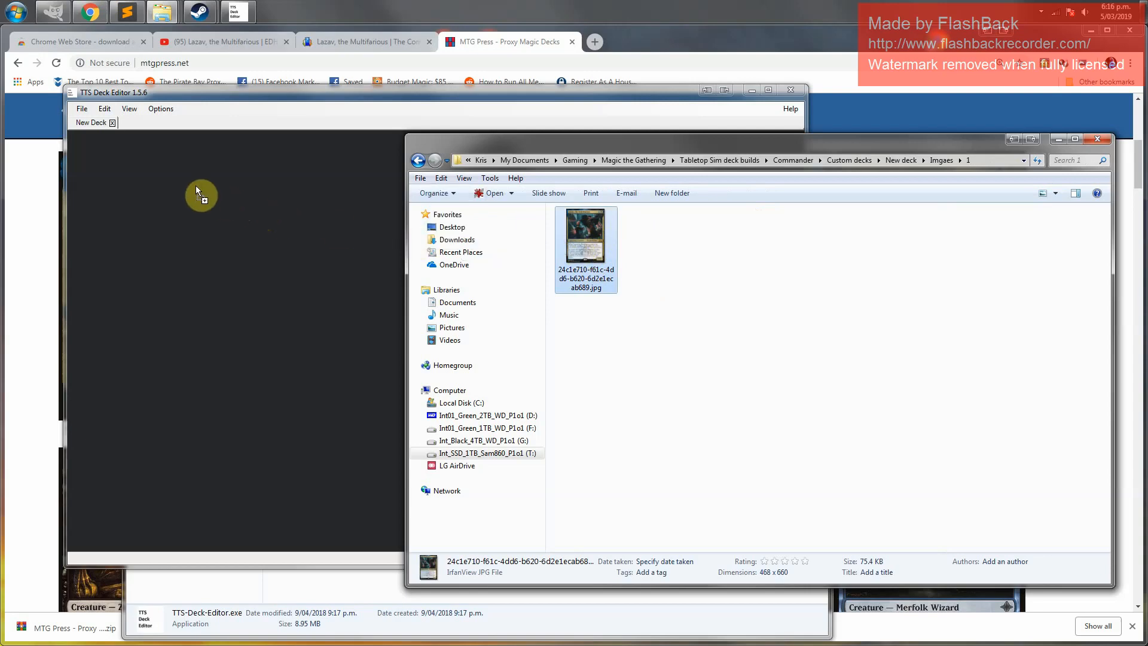
left_click_drag(81, 146, 81, 146)
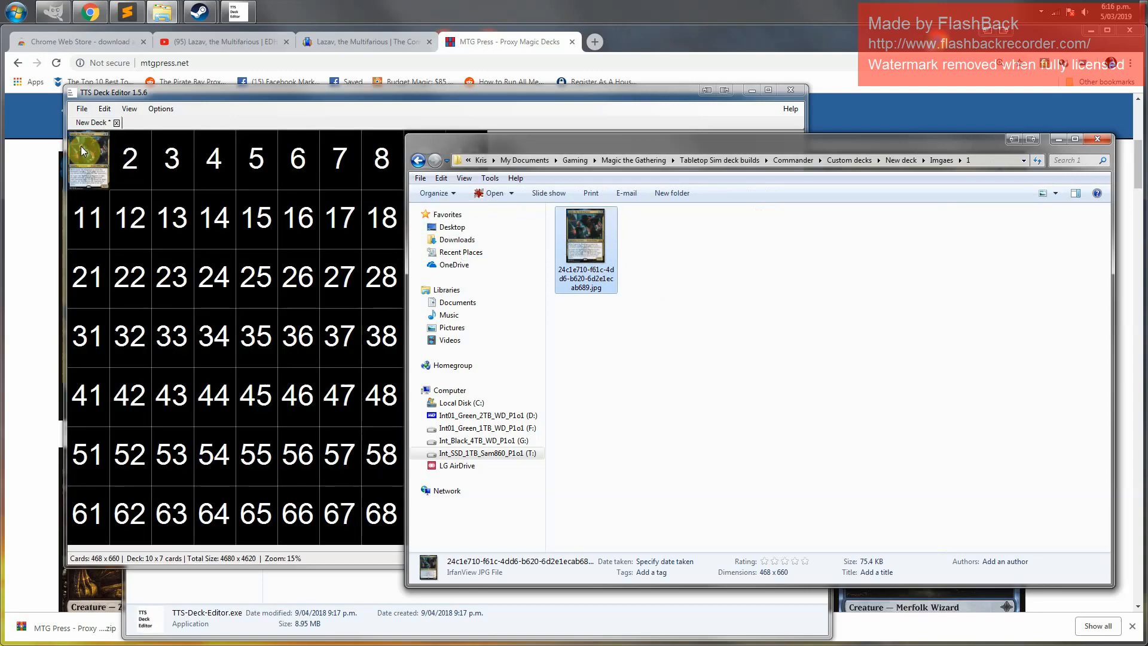
left_click(198, 93)
Return to the Imgaes folder, select all the remaining card images, and move them into folder 1
left_click(938, 160)
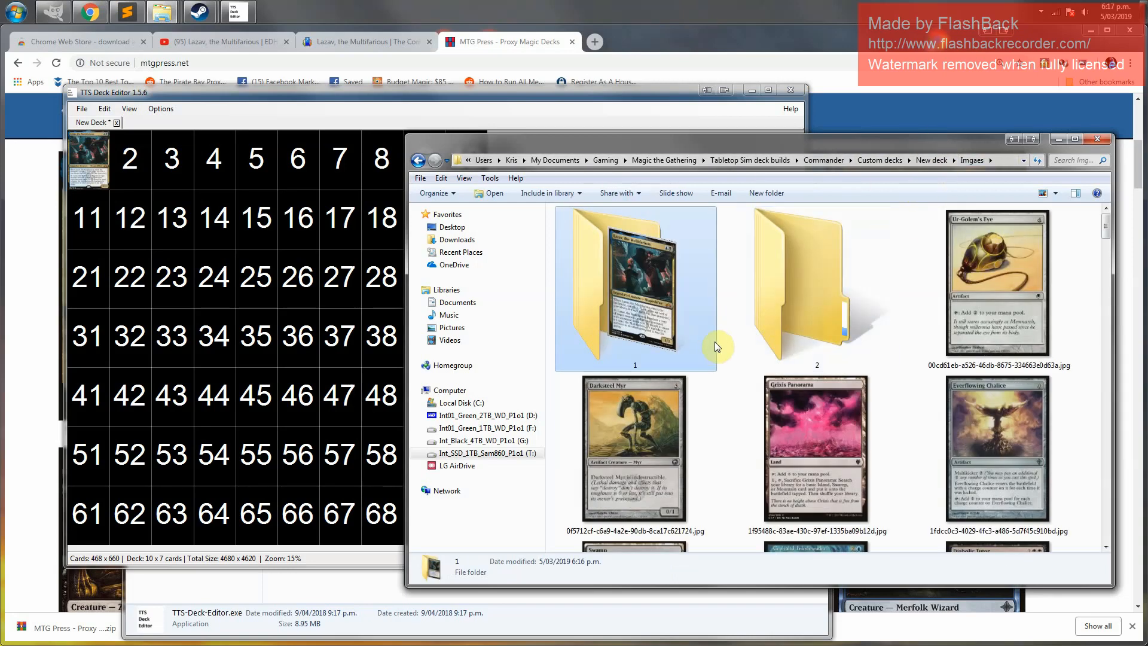
left_click(992, 351)
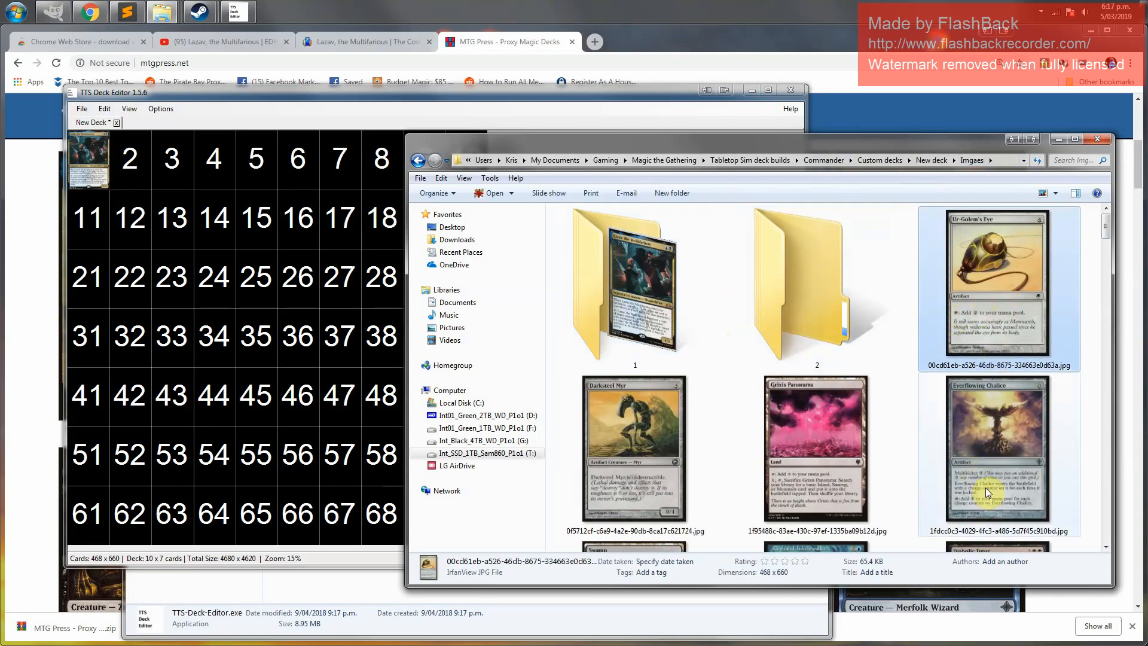
scroll(985, 487, "down", 5)
scroll(989, 479, "down", 3)
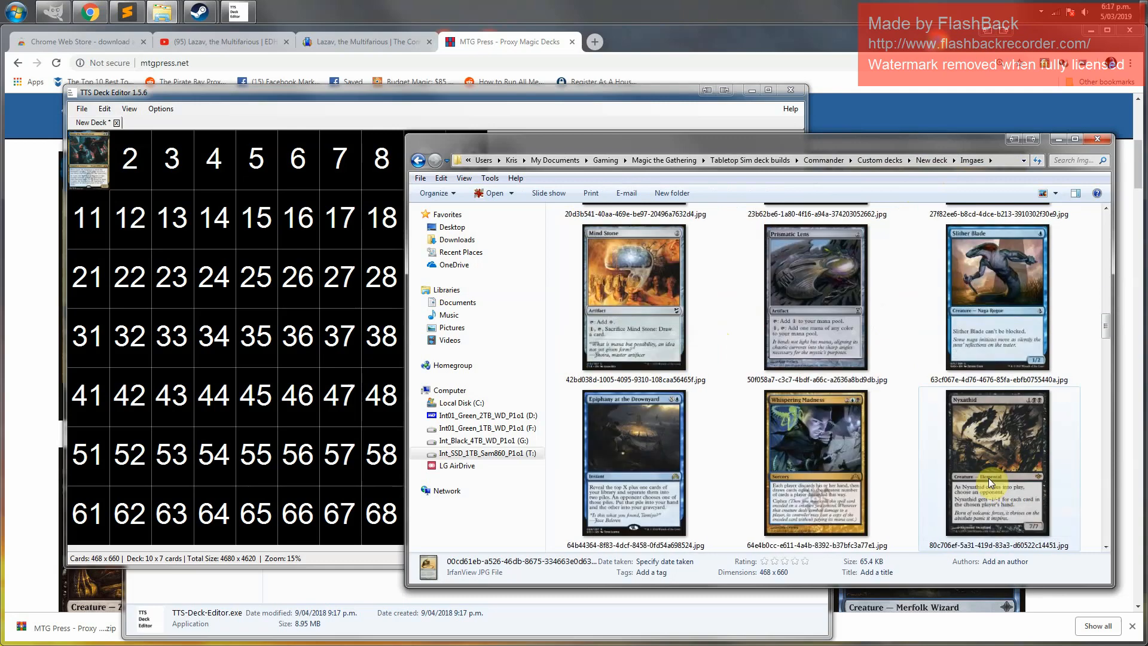
left_click(989, 478, "shift")
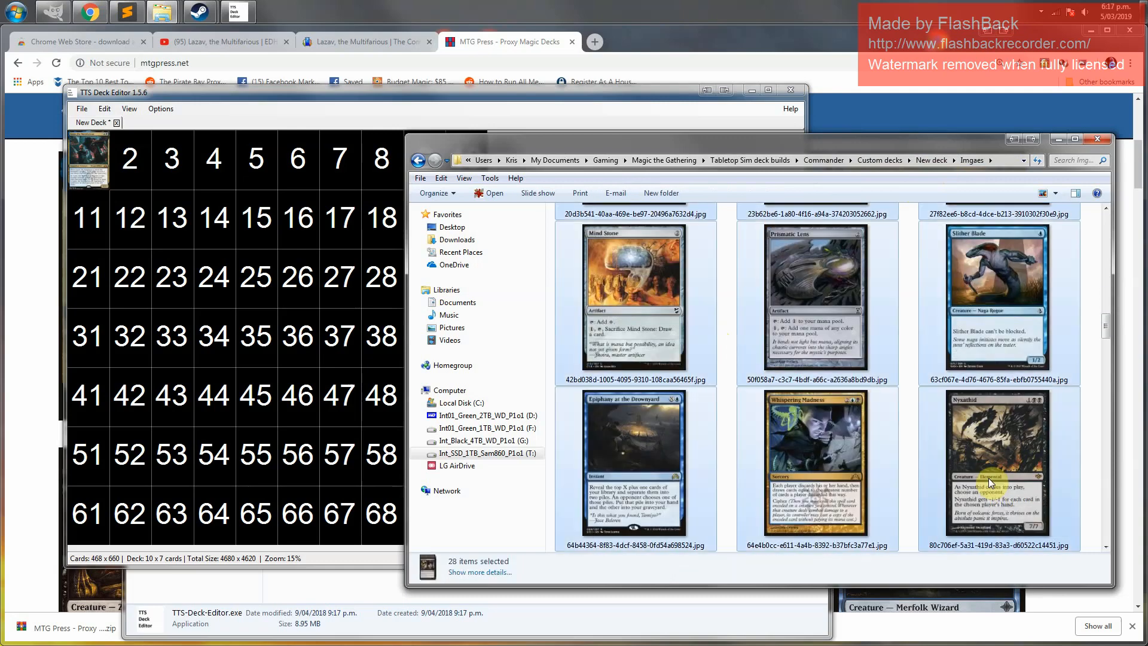
scroll(989, 479, "down", 3)
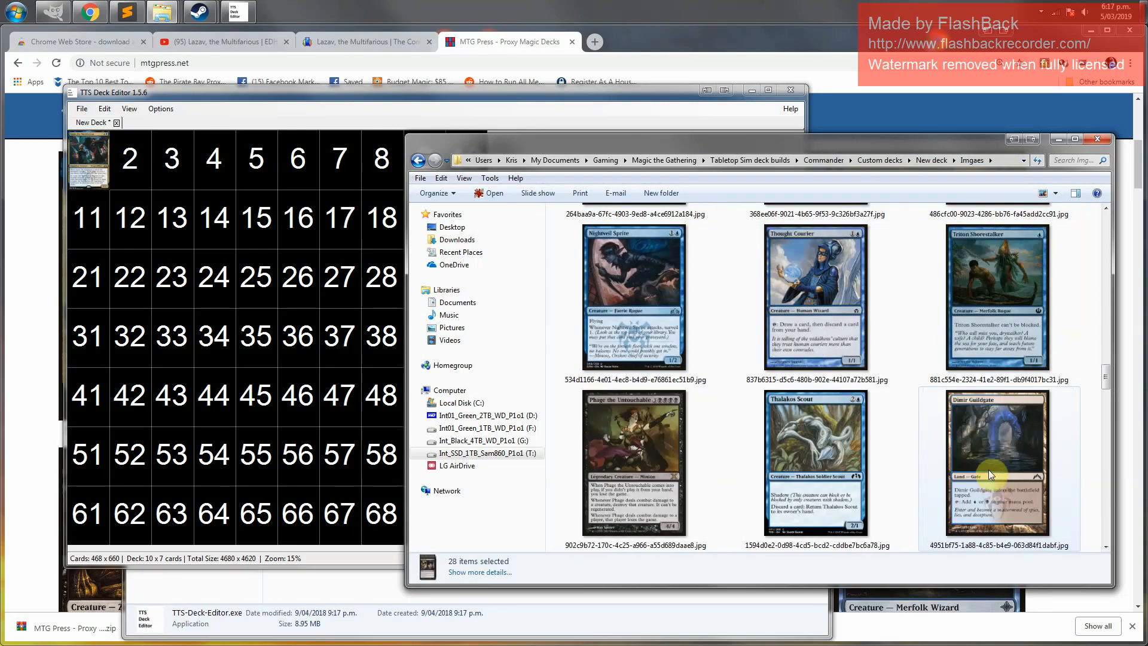
left_click(988, 469, "shift")
scroll(989, 468, "down", 3)
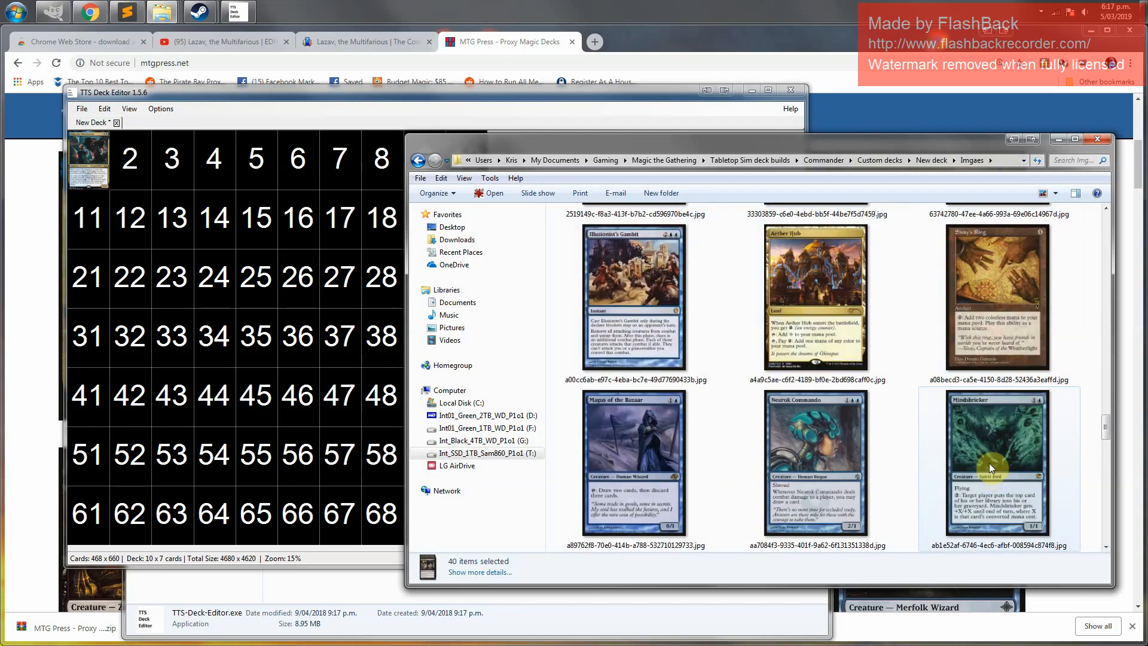
left_click(1002, 316, "shift")
scroll(988, 431, "down", 3)
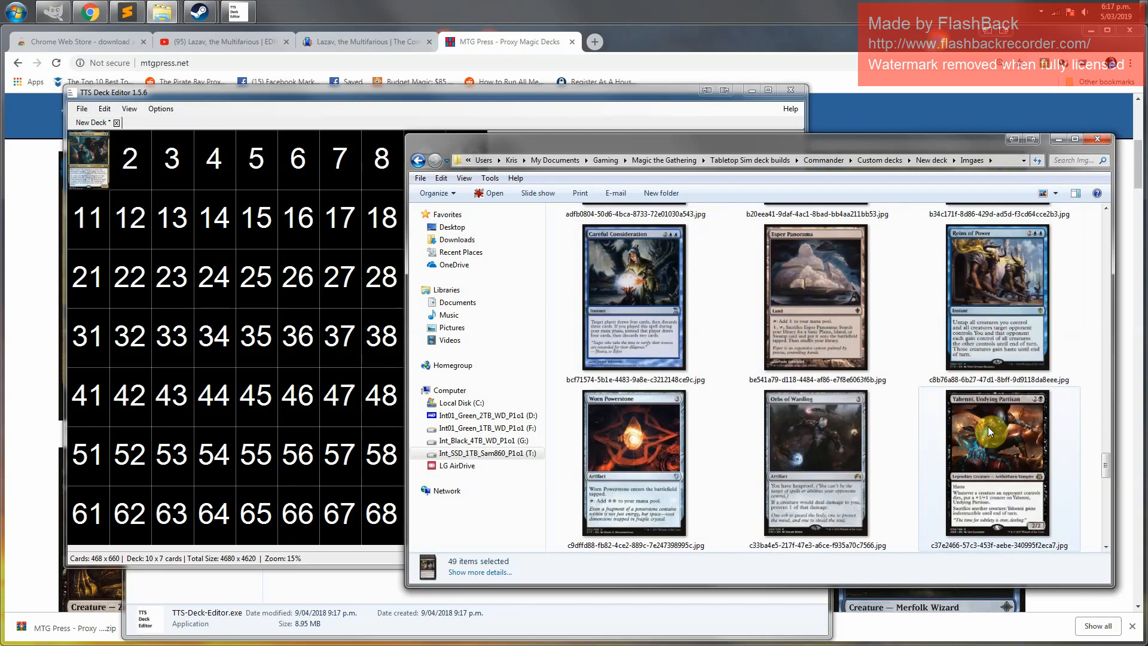
left_click(988, 426, "shift")
scroll(988, 426, "down", 2)
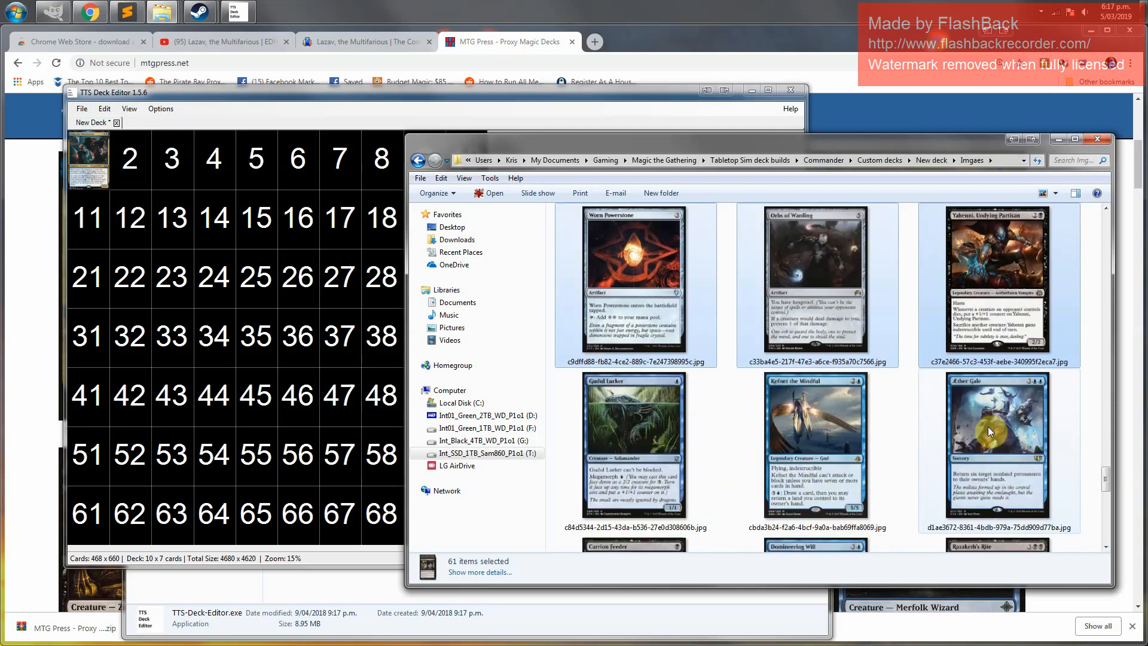
scroll(988, 426, "down", 1)
left_click(1003, 491, "shift")
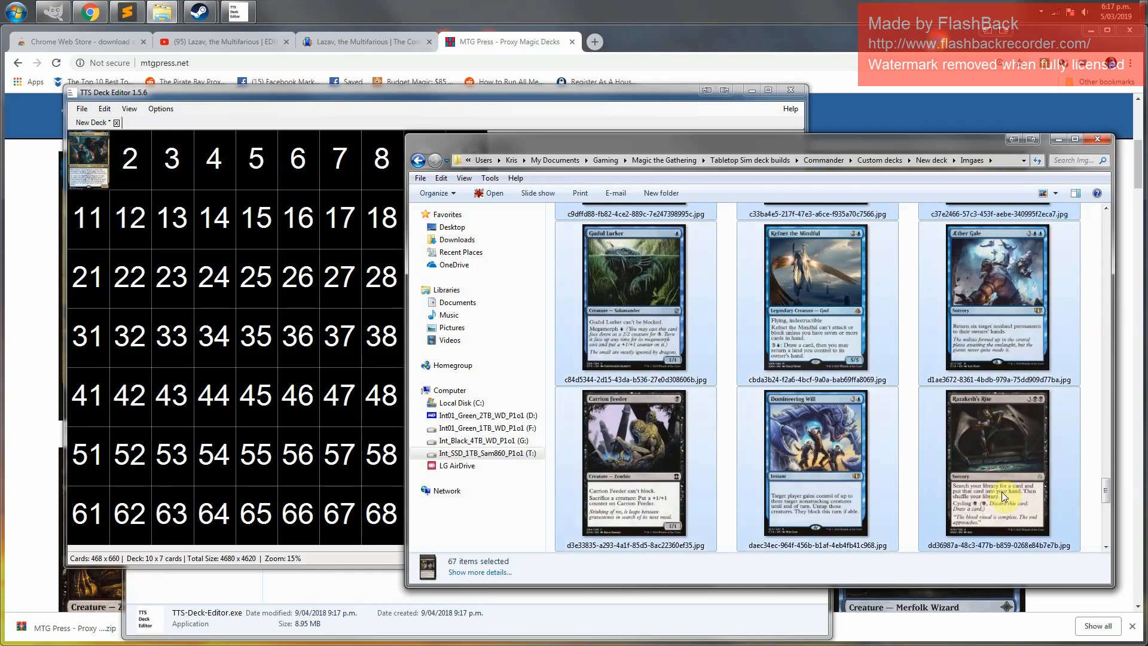
left_click(1110, 549)
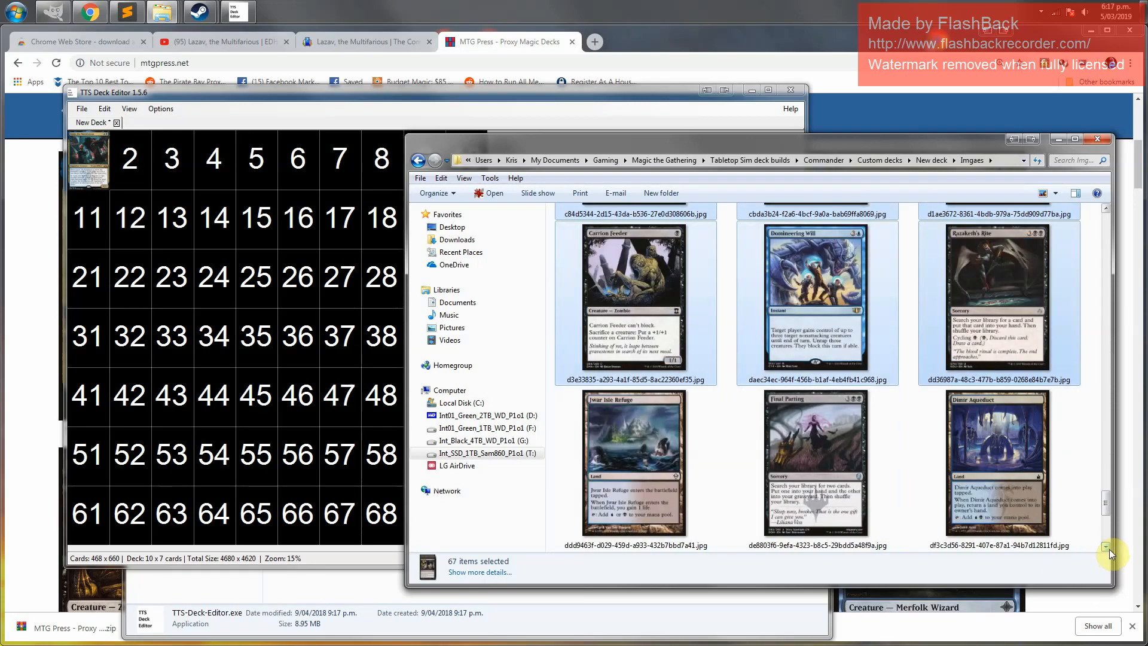
left_click(637, 464, "ctrl")
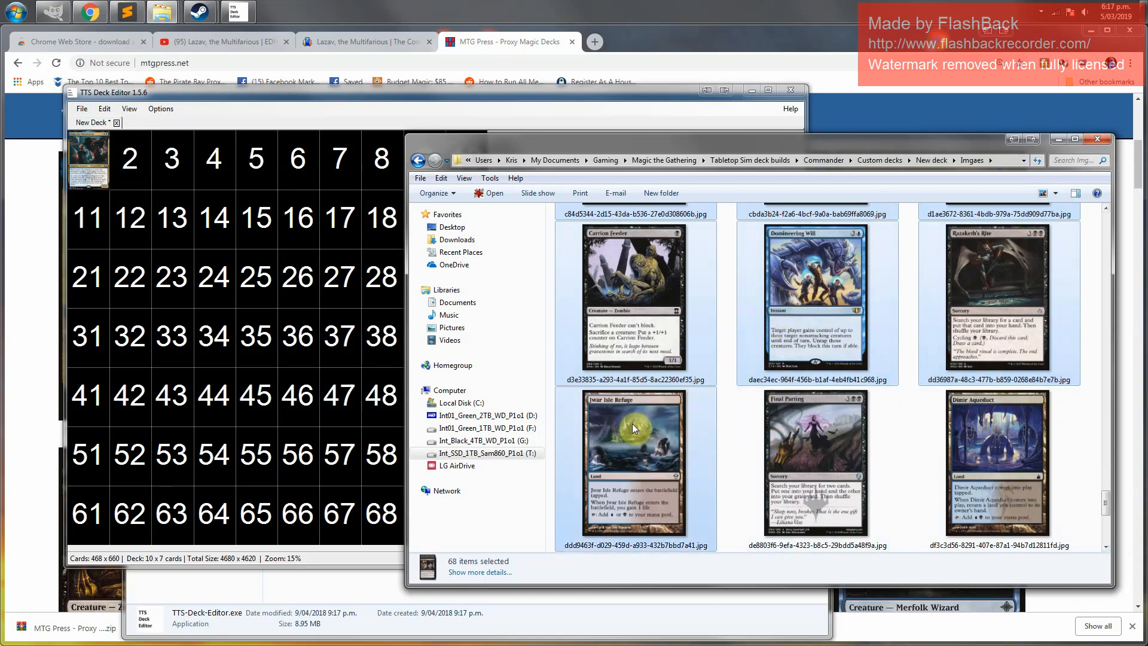
left_click_drag(1110, 504, 1110, 242)
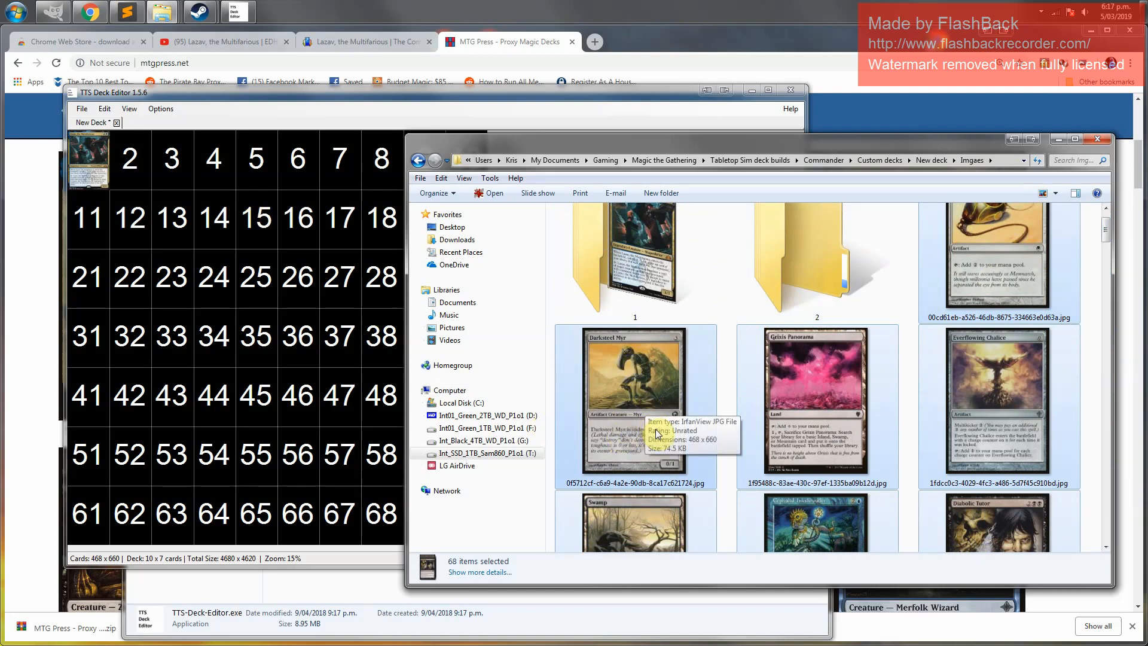
left_click_drag(648, 413, 639, 272)
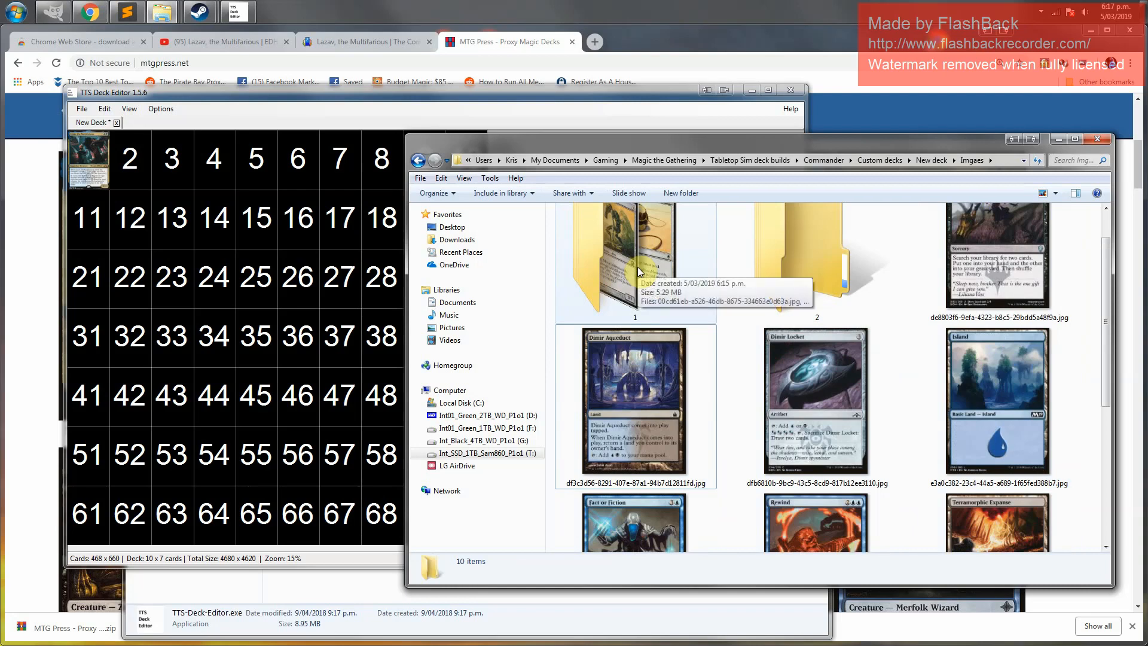
Open folder 1, select all its card images and drop them into the deck starting at slot 2
double_click(639, 272)
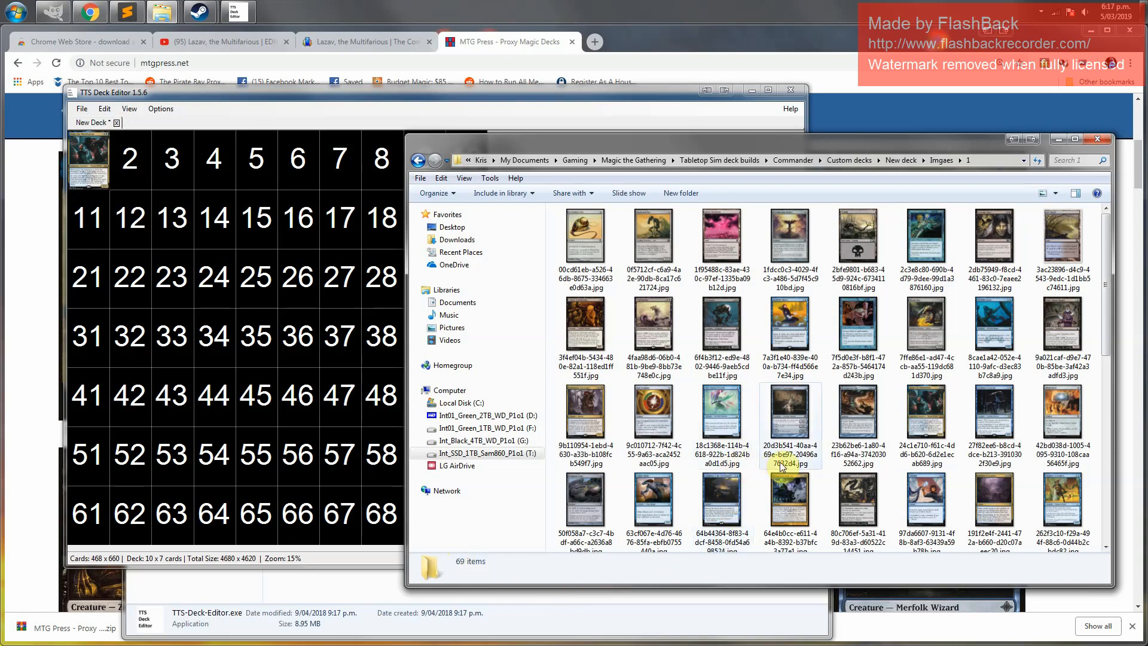
key("ctrl+a")
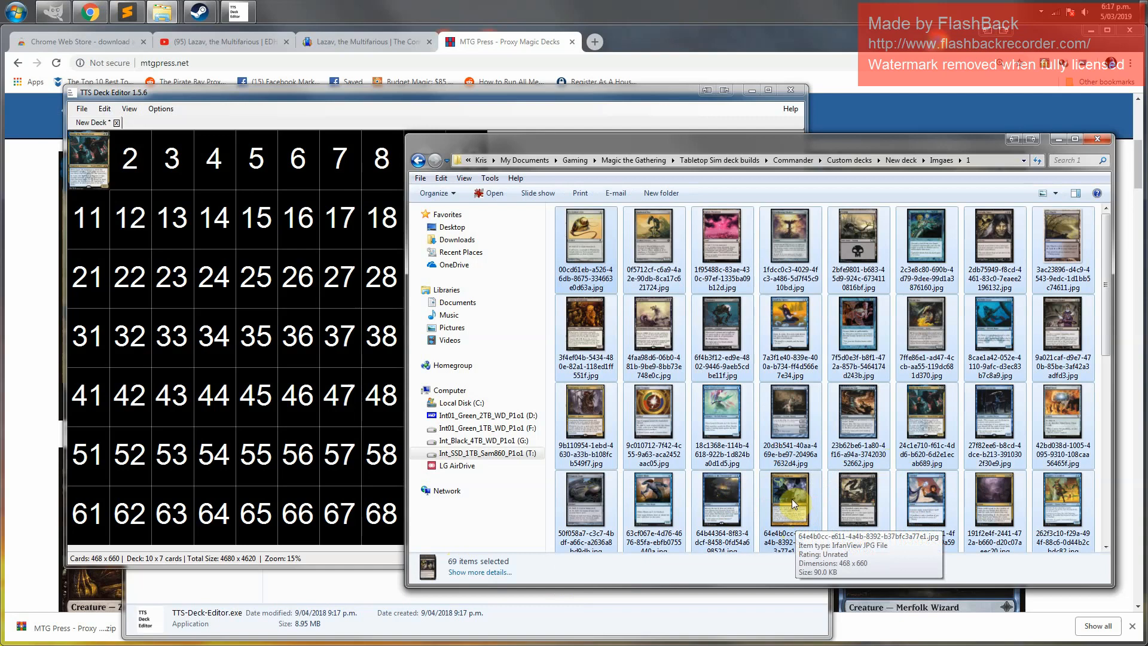
scroll(791, 499, "down", 1)
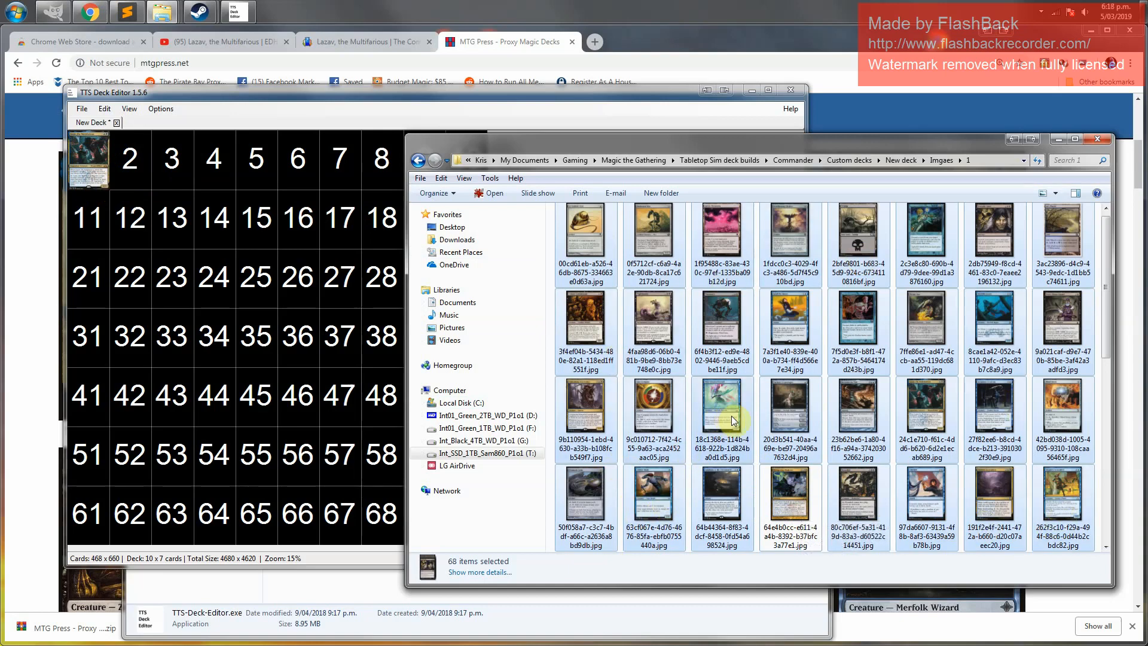
left_click_drag(724, 413, 131, 160)
left_click(220, 96)
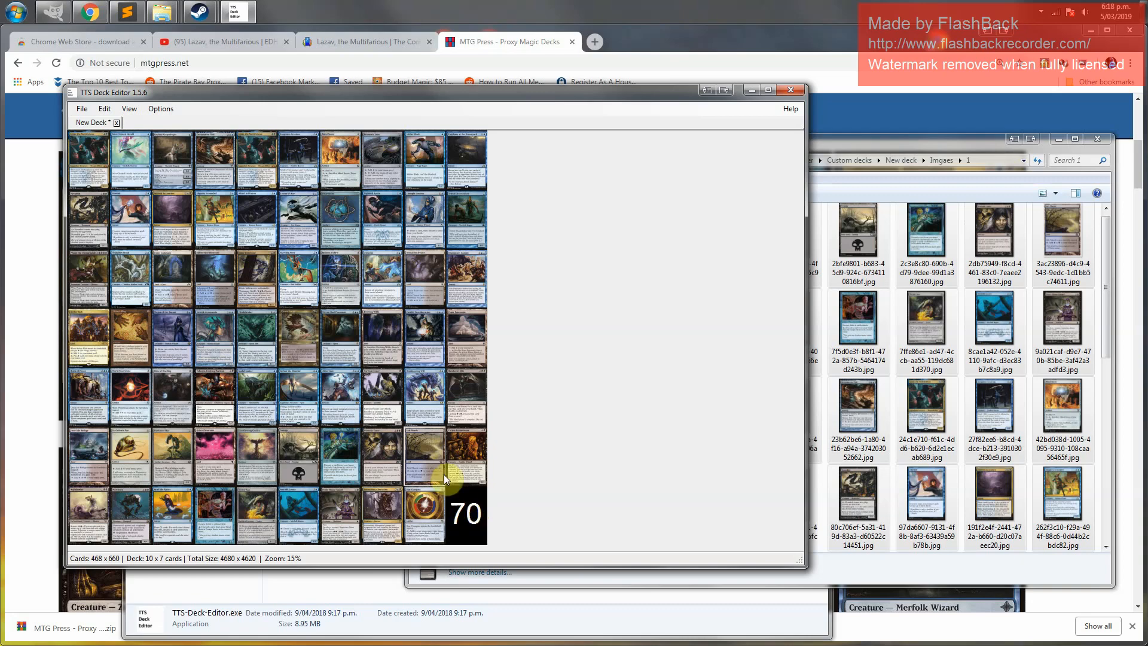
Open the Commons folder from the Custom card backs window and place GrayProxyBlankQuestionmark.jpg into the deck's last slot, 70
mouse_move(162, 16)
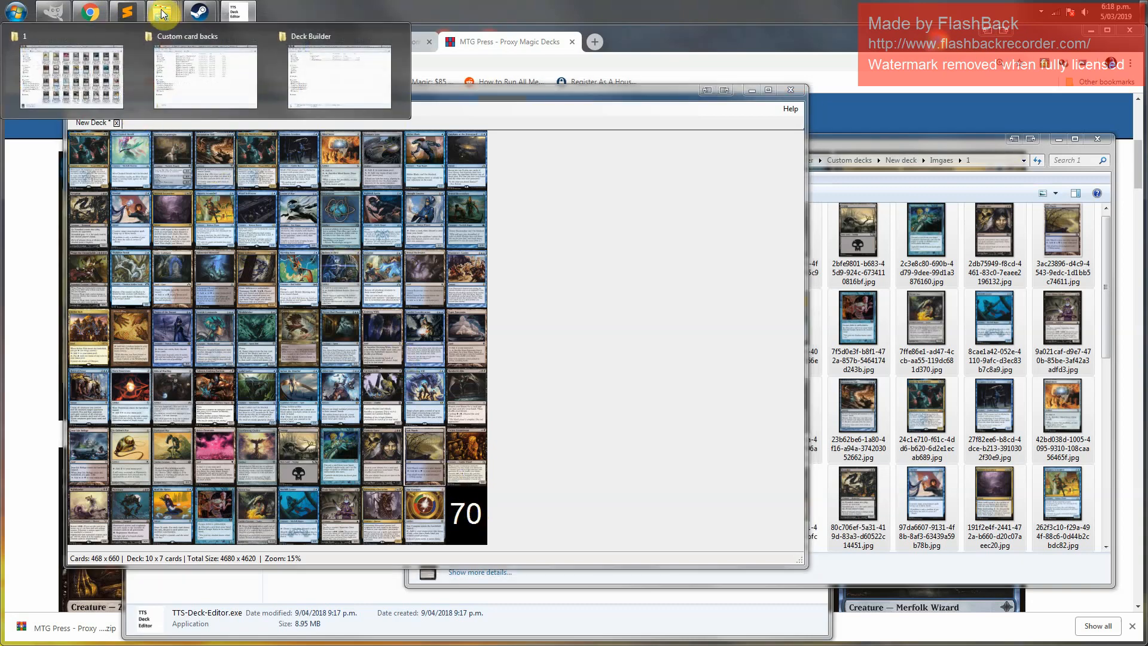
mouse_move(196, 72)
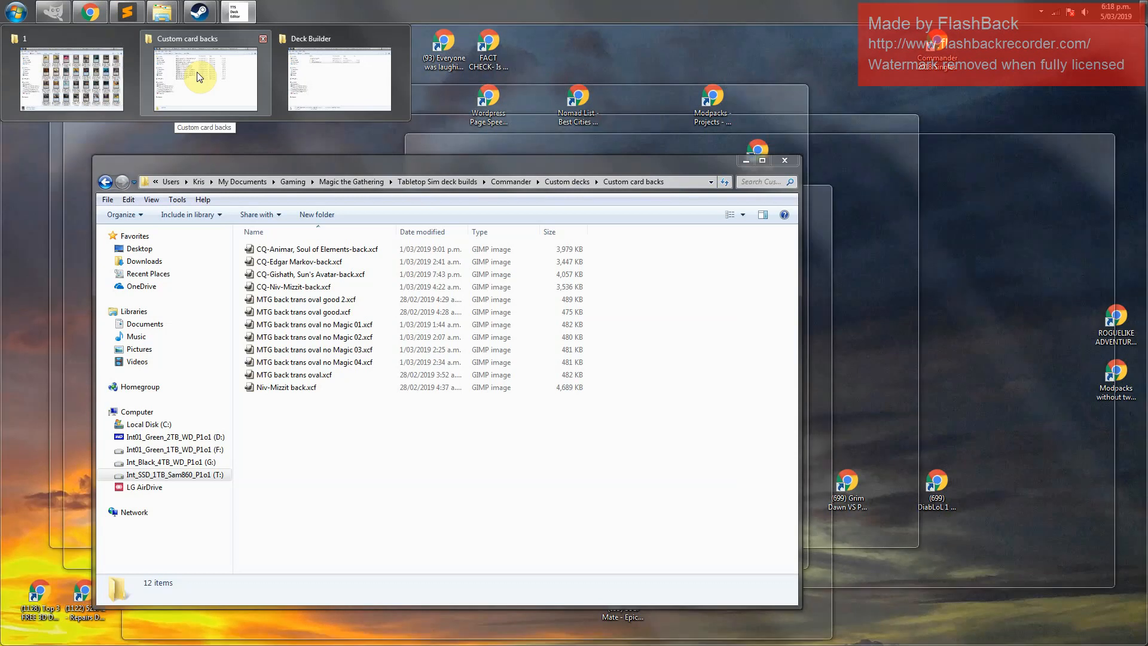
left_click(196, 72)
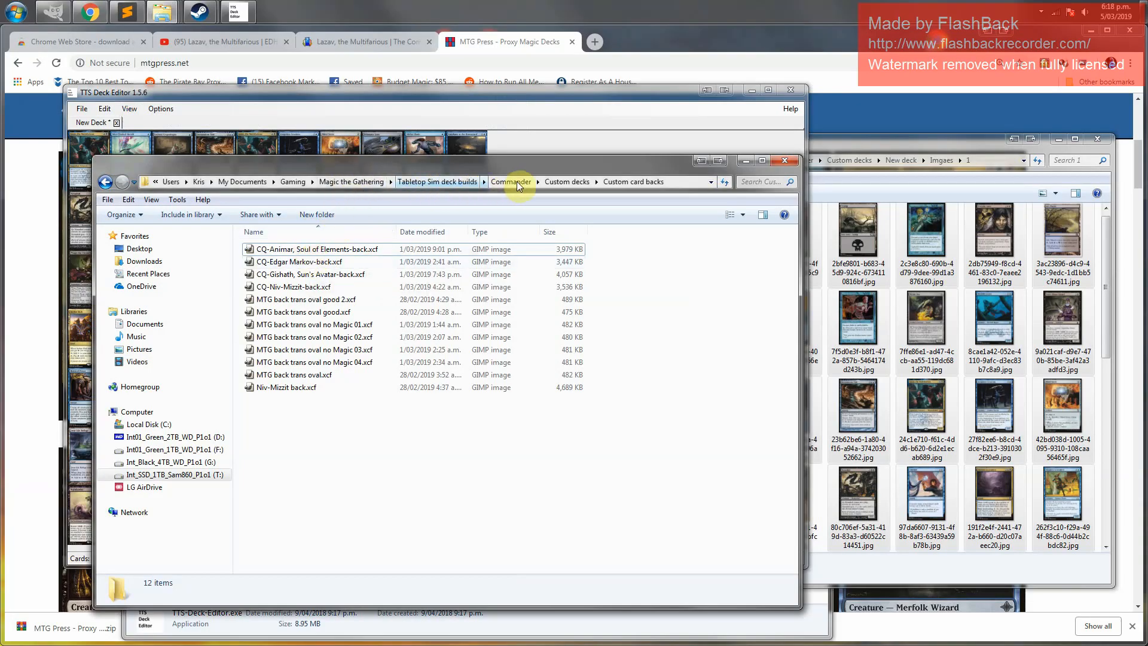
left_click(568, 182)
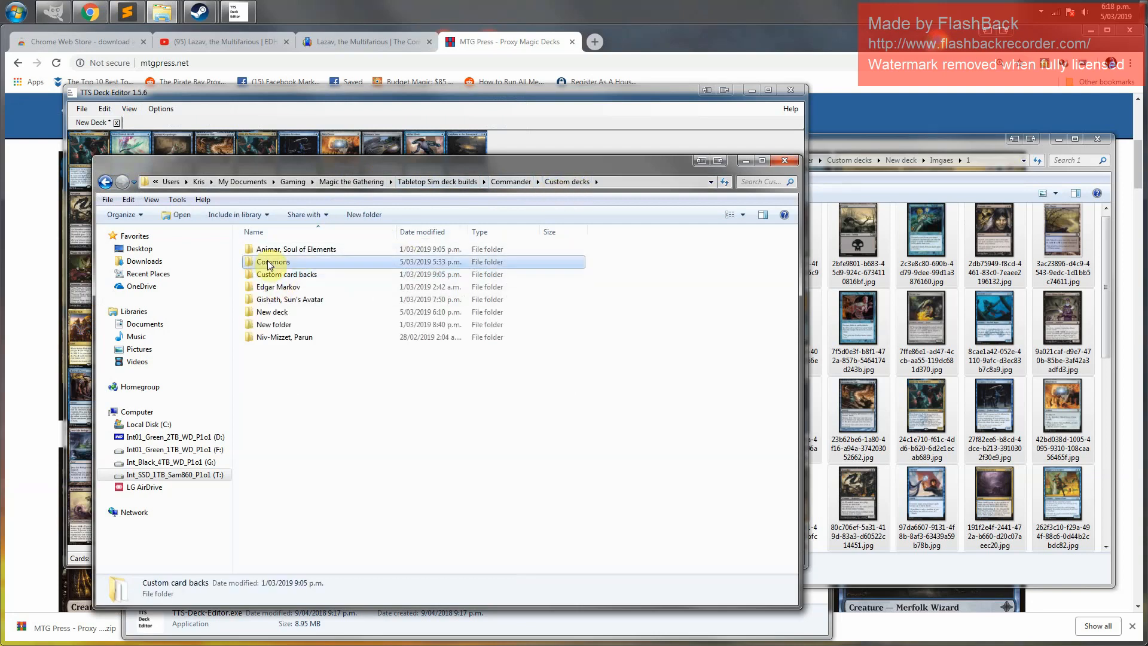
double_click(268, 263)
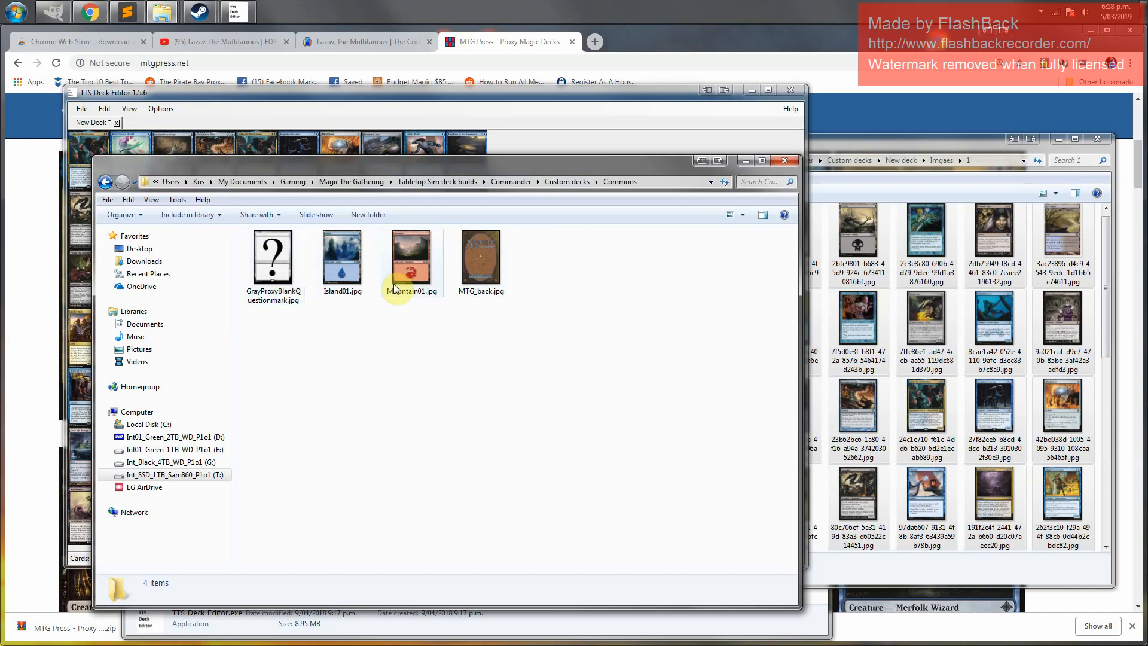
left_click(277, 267)
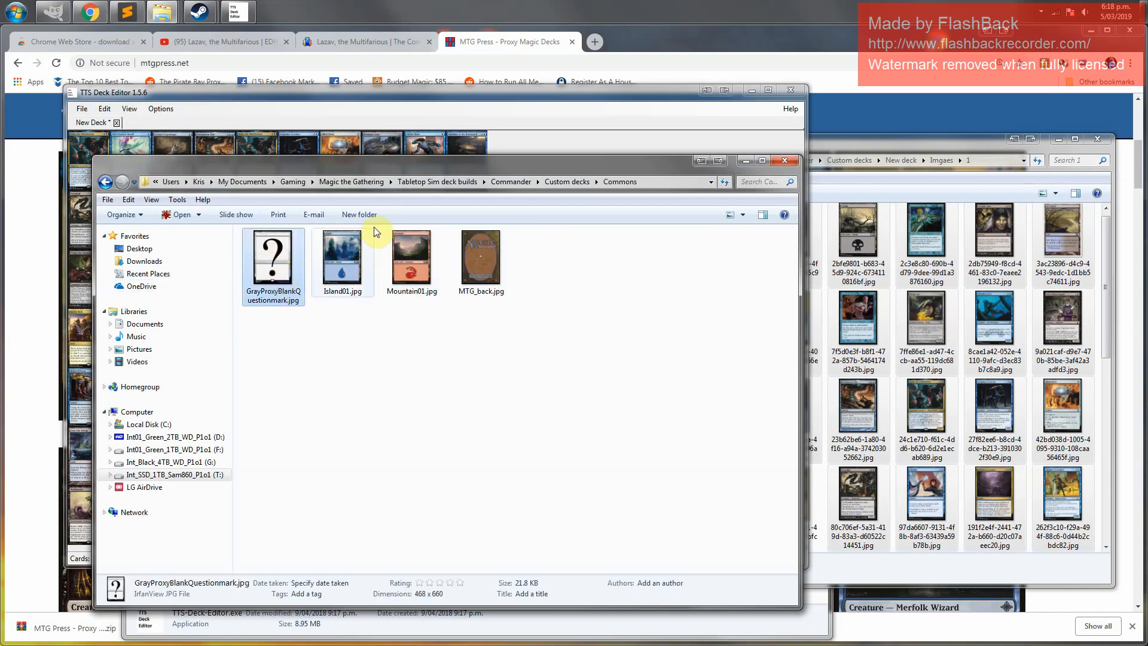
left_click_drag(496, 156, 705, 70)
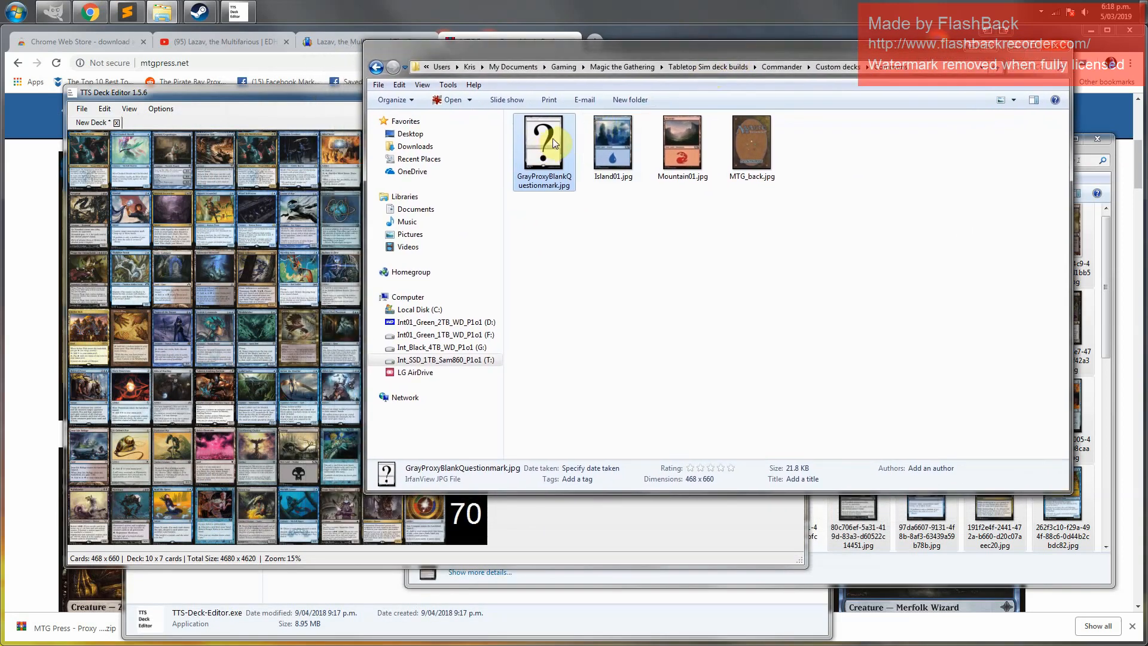
left_click_drag(552, 138, 468, 522)
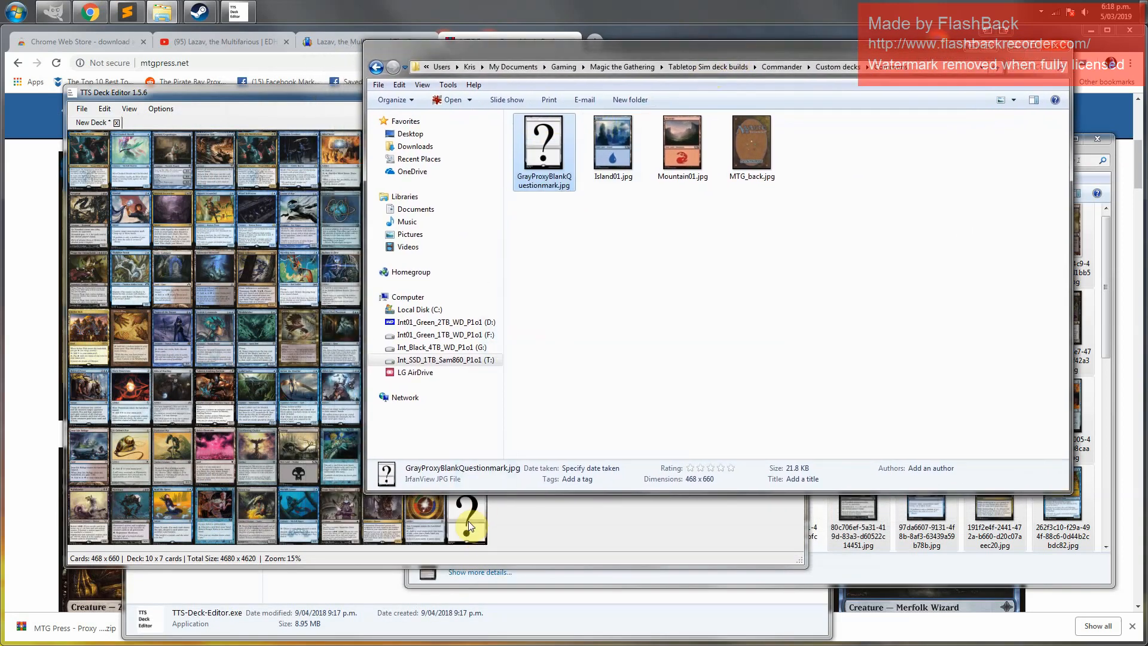
left_click(511, 528)
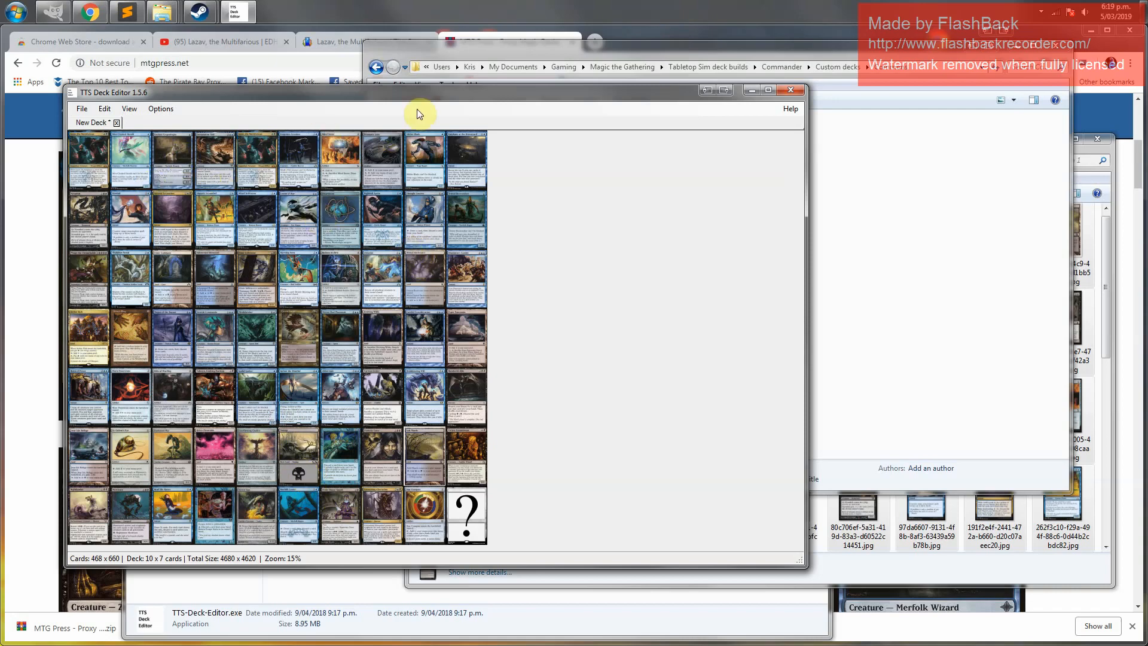
Start saving the deck and browse to the New deck folder under Tabletop Sim deck builds, Commander, Custom decks
left_click(81, 110)
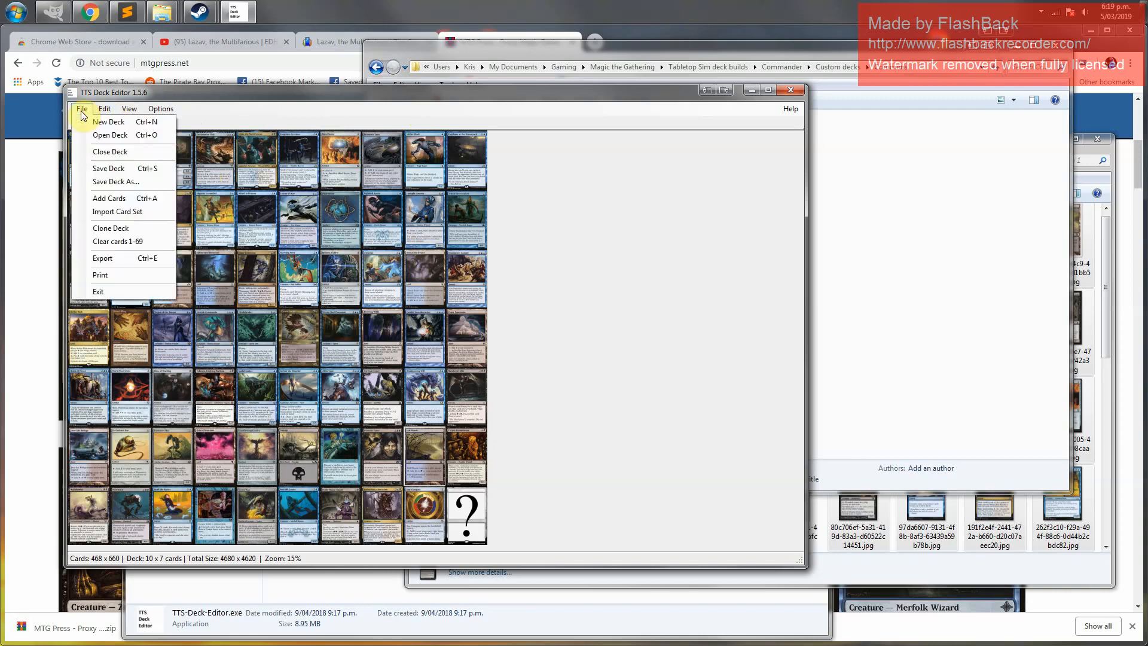
left_click(111, 169)
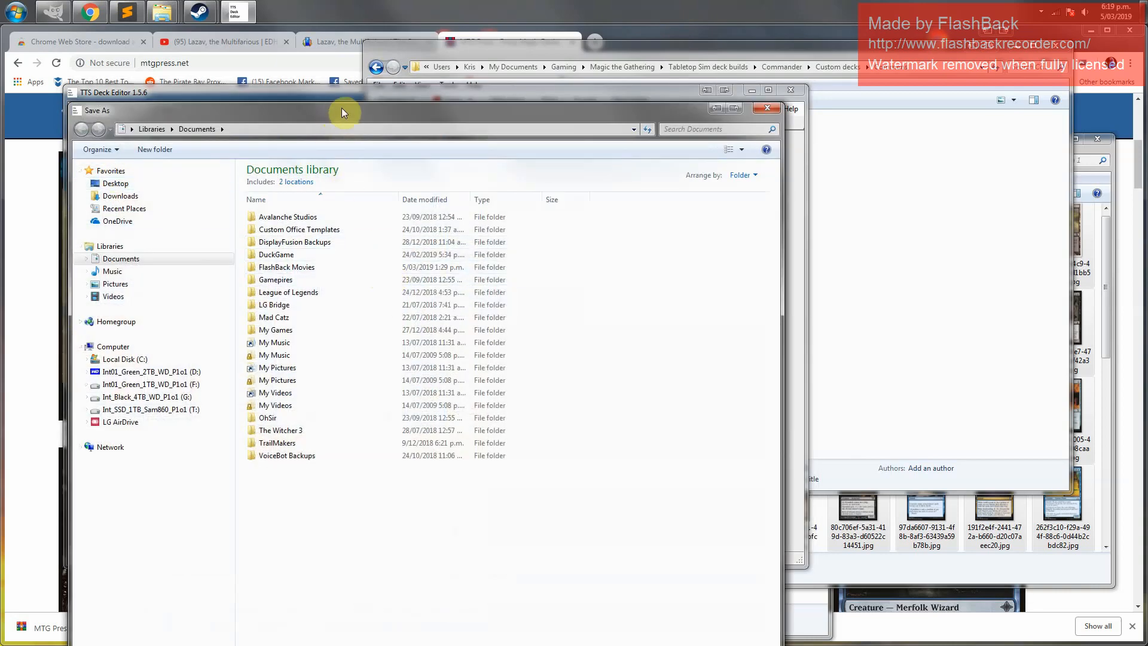
left_click_drag(349, 103, 404, 41)
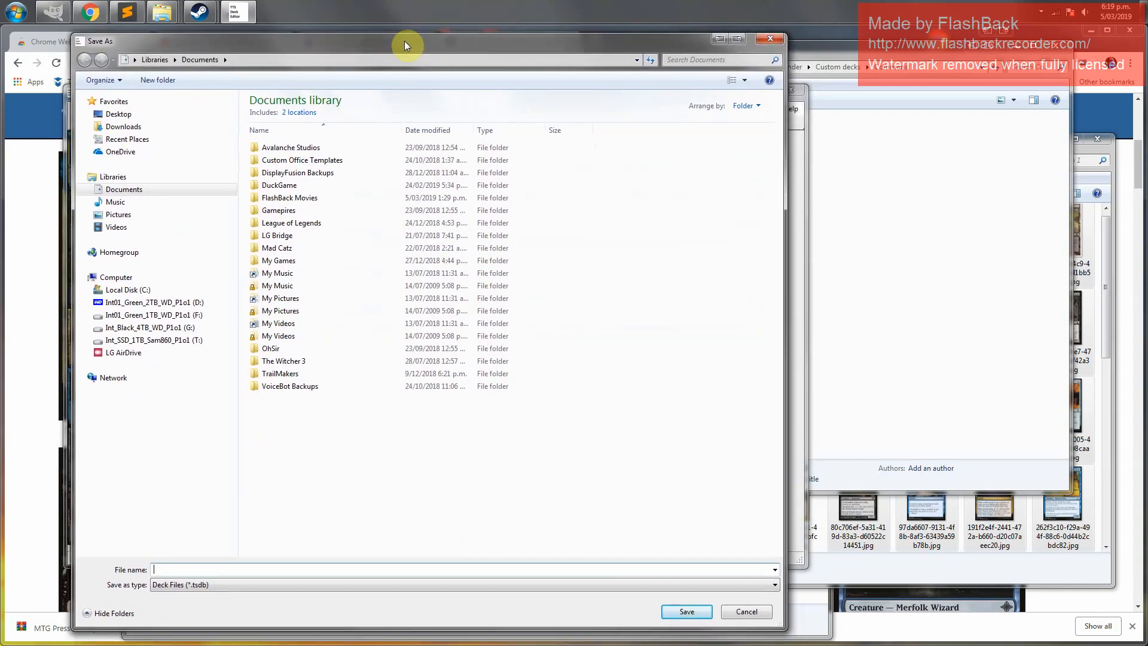
left_click(144, 343)
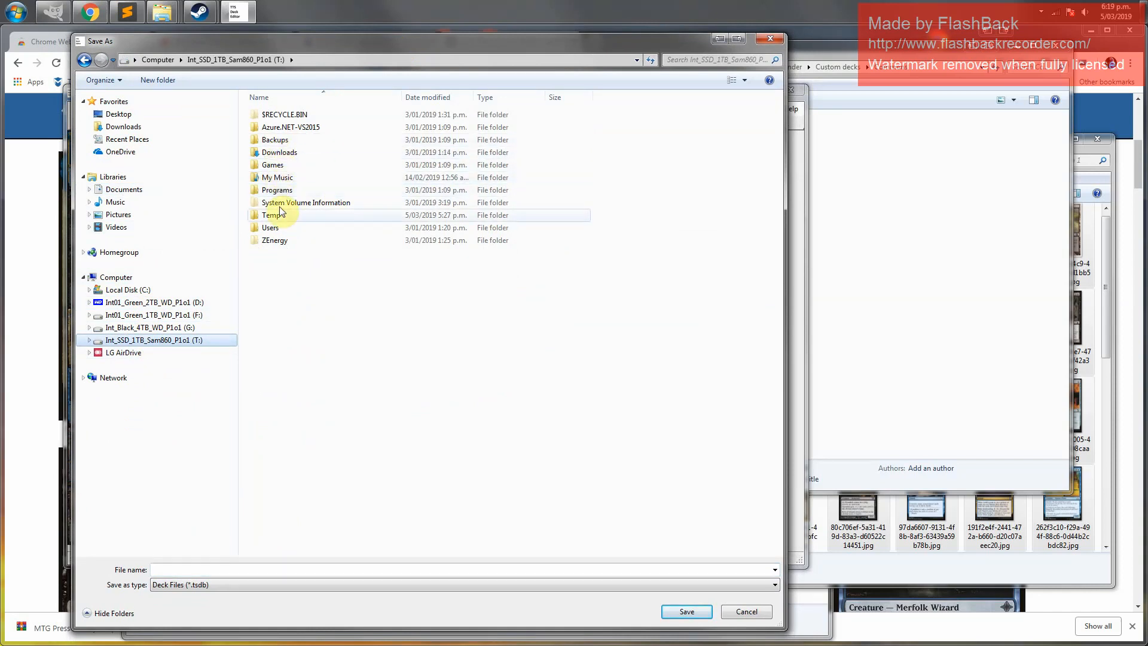
double_click(277, 227)
double_click(273, 117)
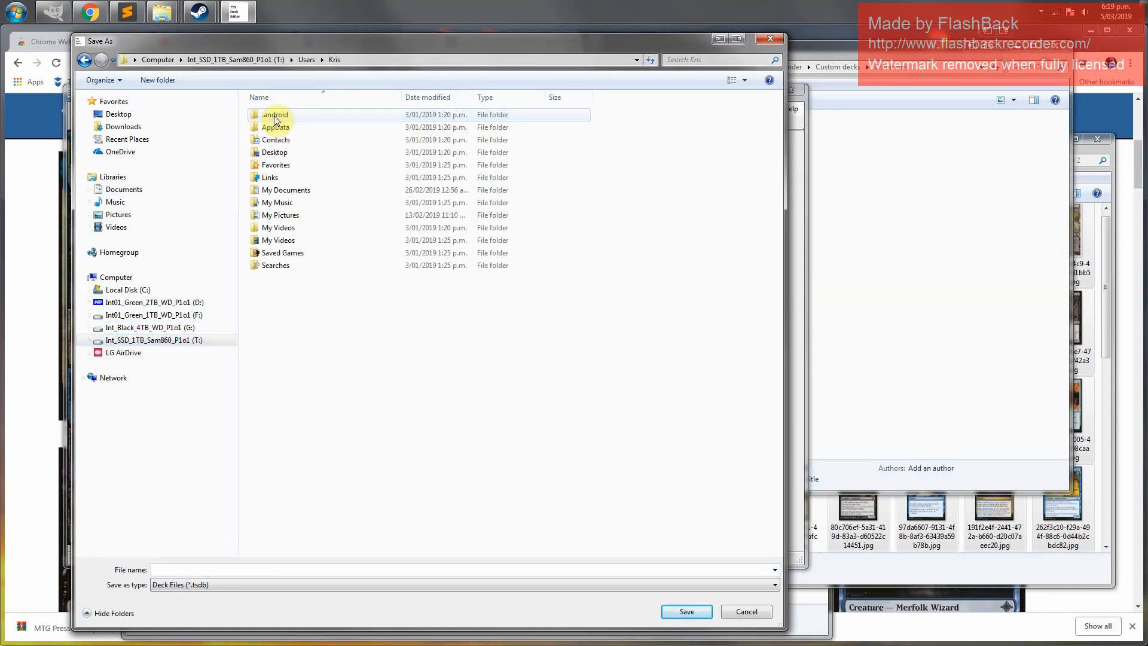
double_click(292, 190)
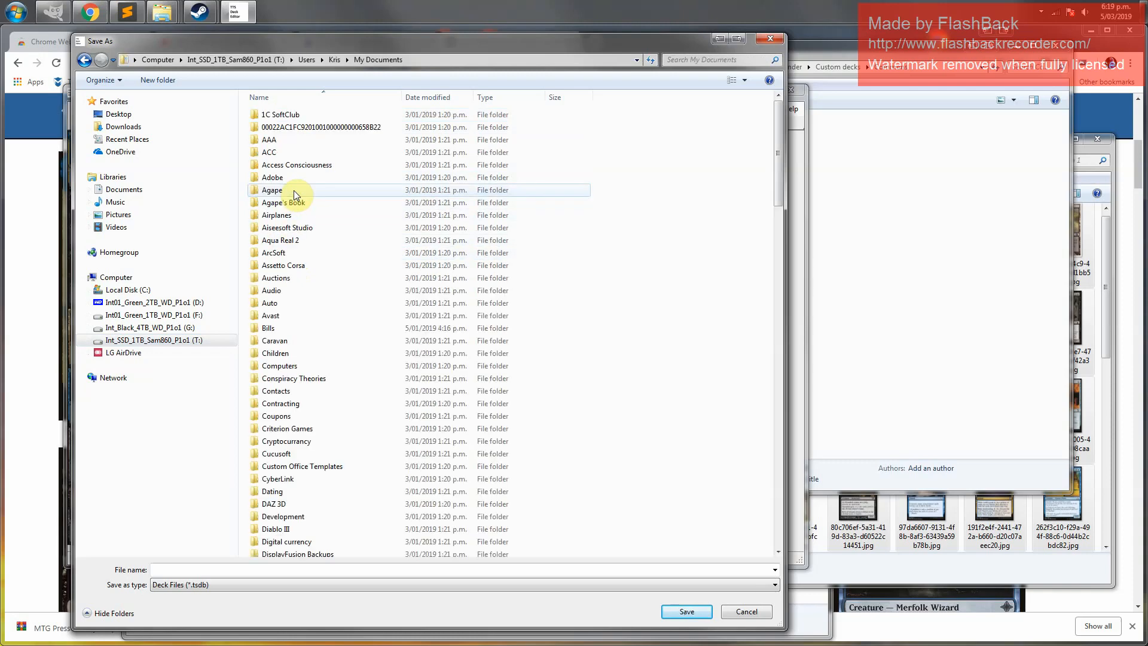
key("g")
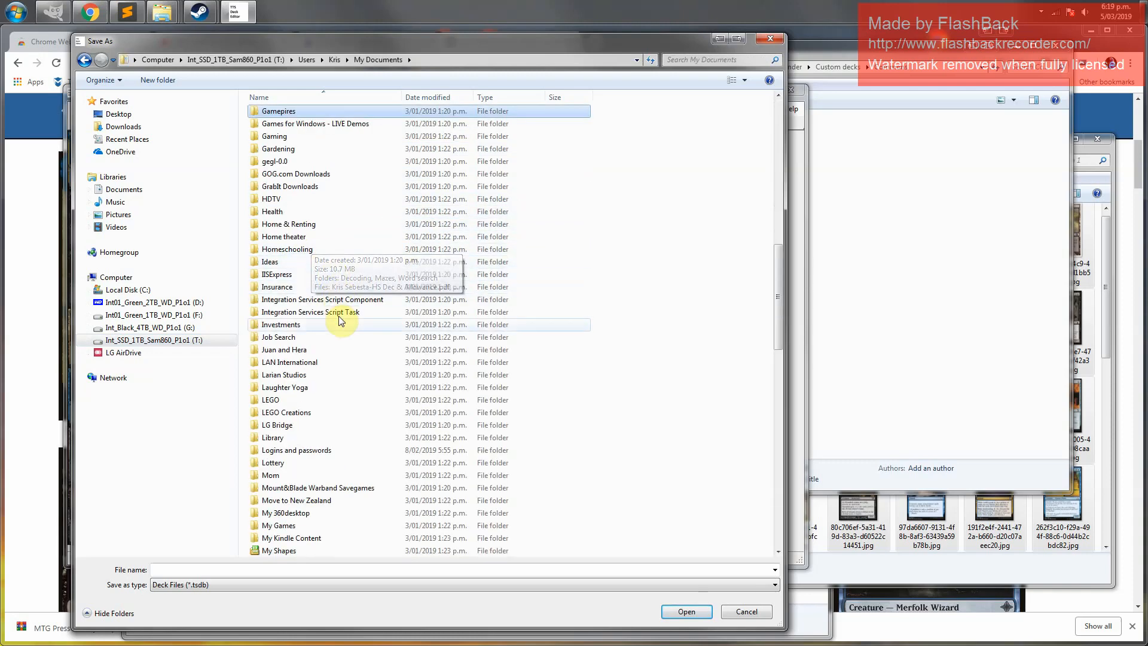
left_click(302, 139)
double_click(301, 138)
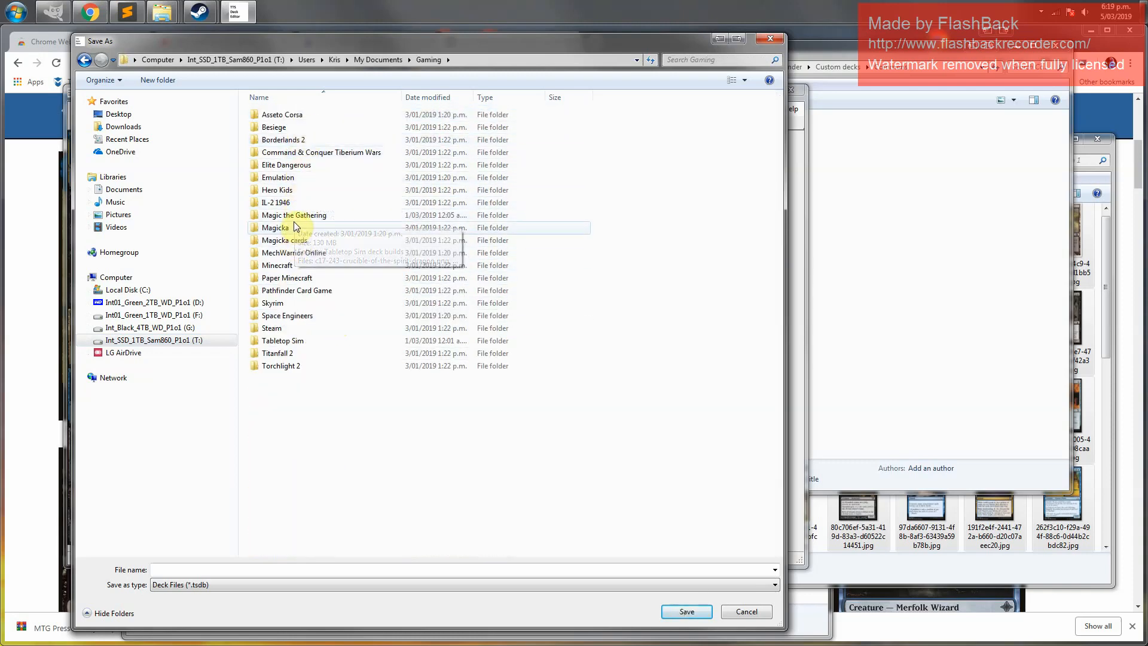
left_click(297, 219)
double_click(296, 219)
double_click(278, 143)
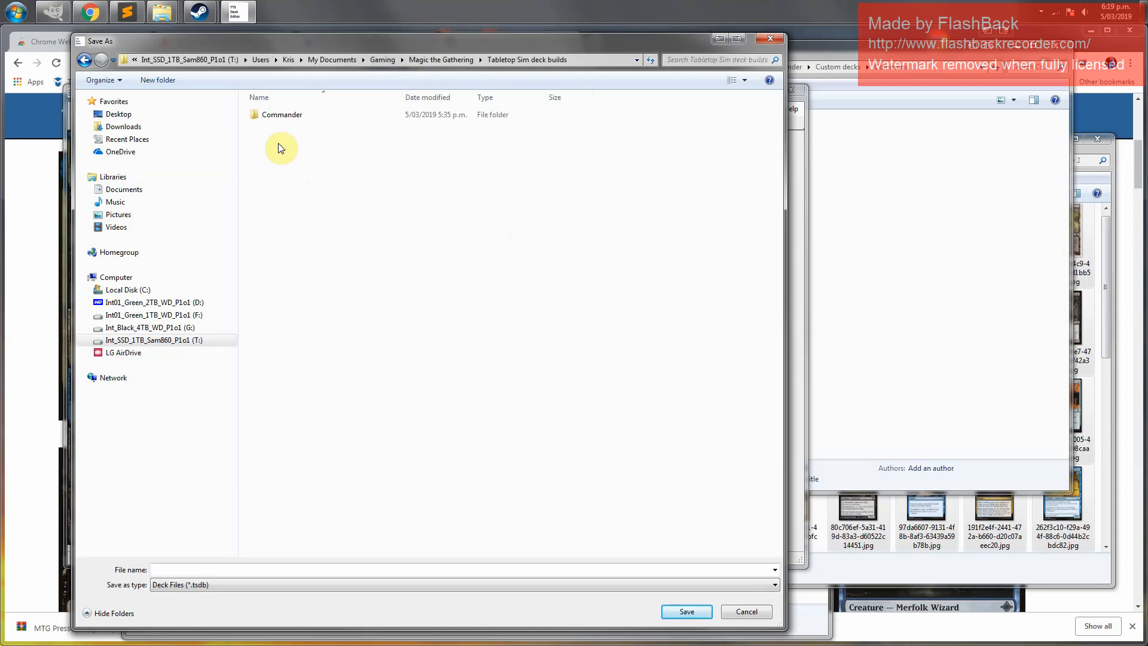
double_click(275, 120)
double_click(277, 135)
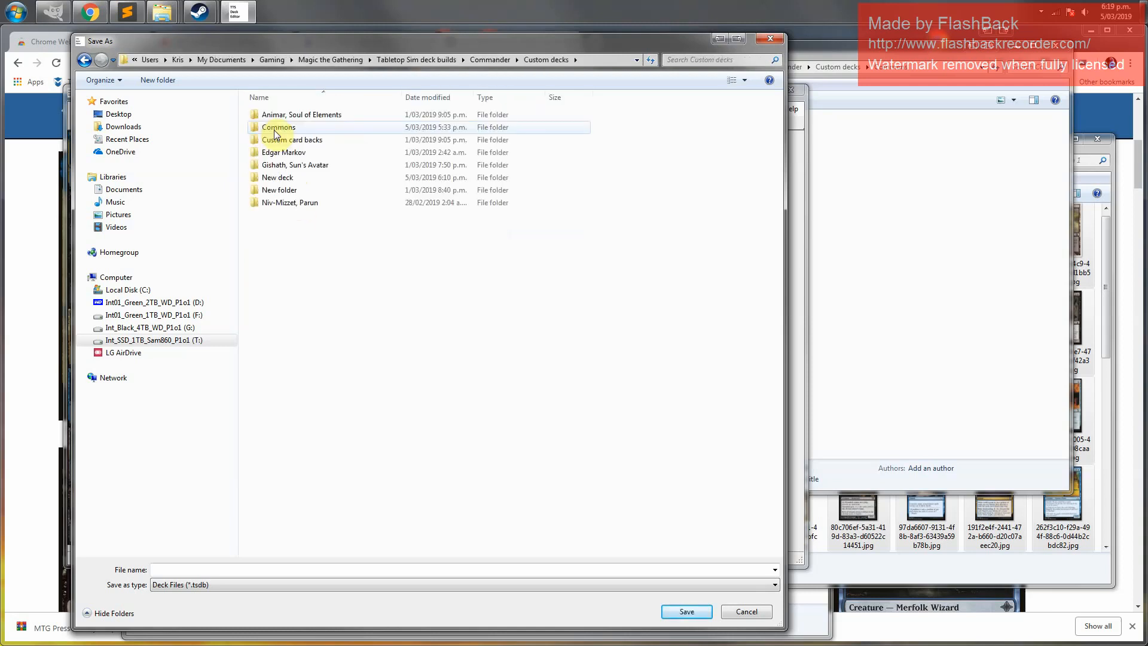
double_click(287, 180)
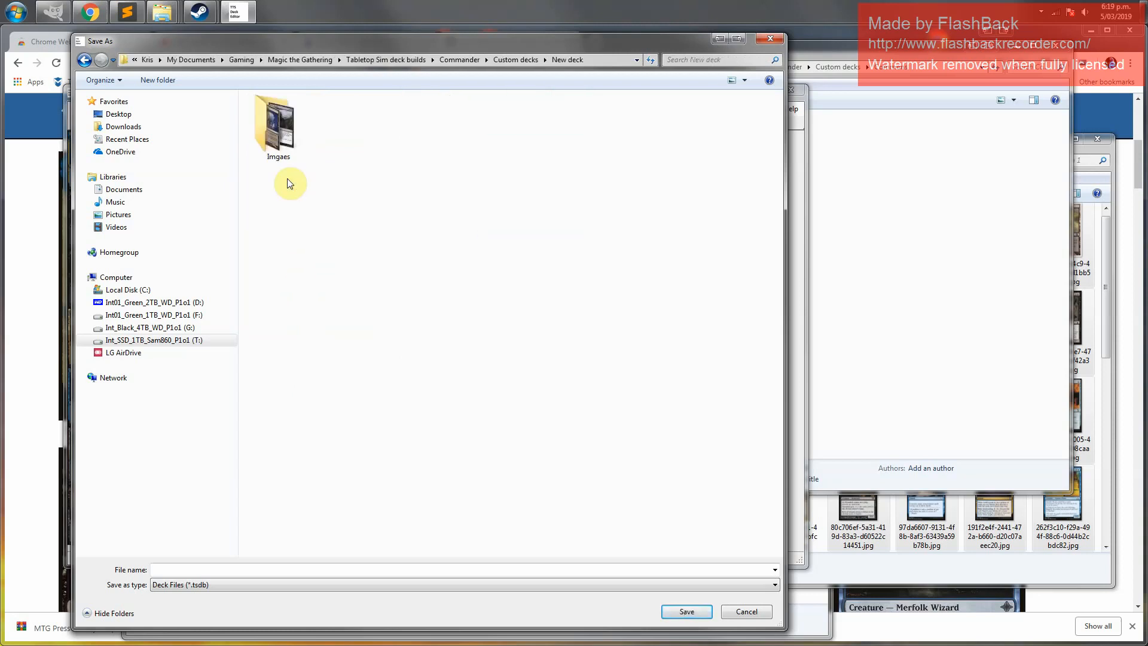
Save the deck in that folder with the file name 1.tsdb
left_click(207, 571)
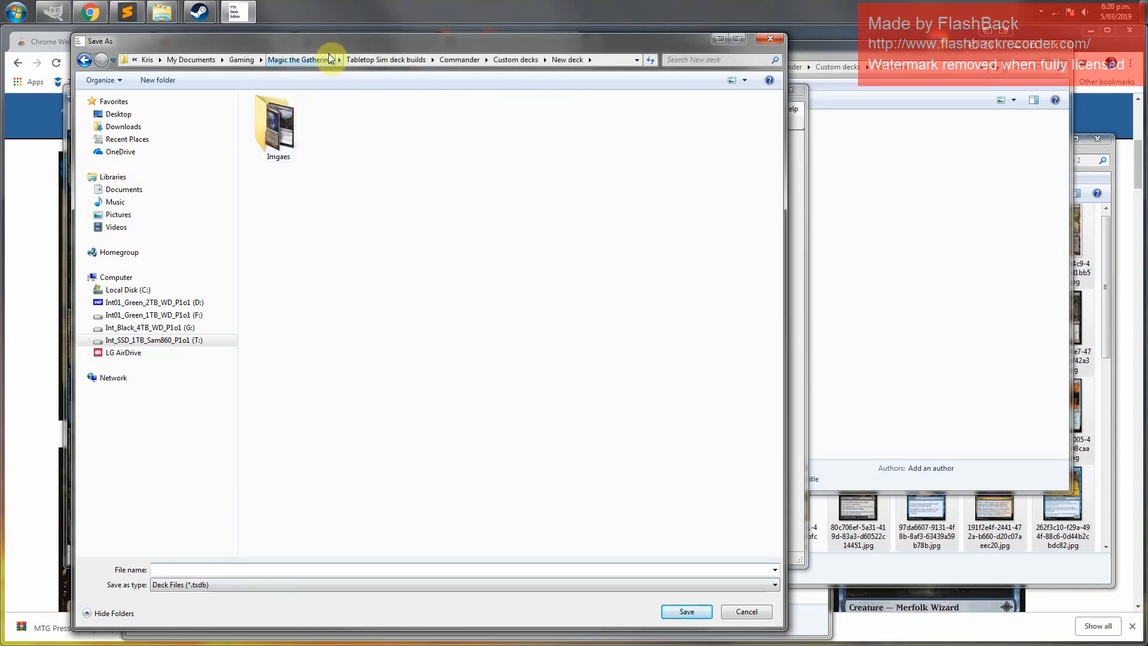
type("1.tsdb")
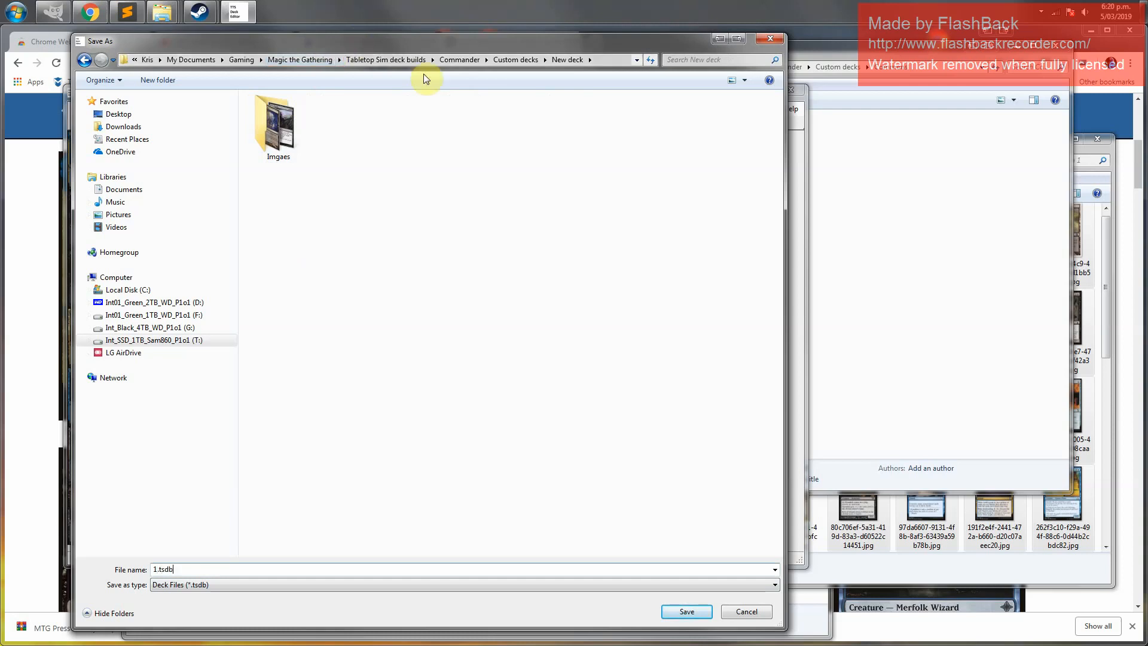
left_click(688, 612)
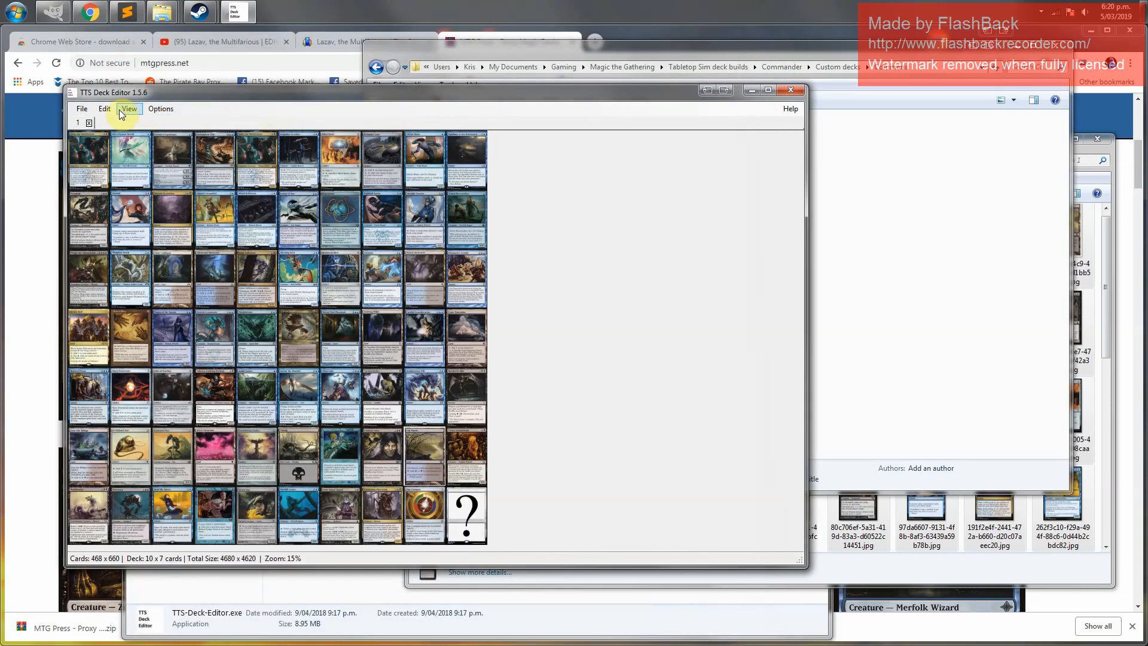
Create a new deck sized 10 cards wide by 7 high
left_click(81, 108)
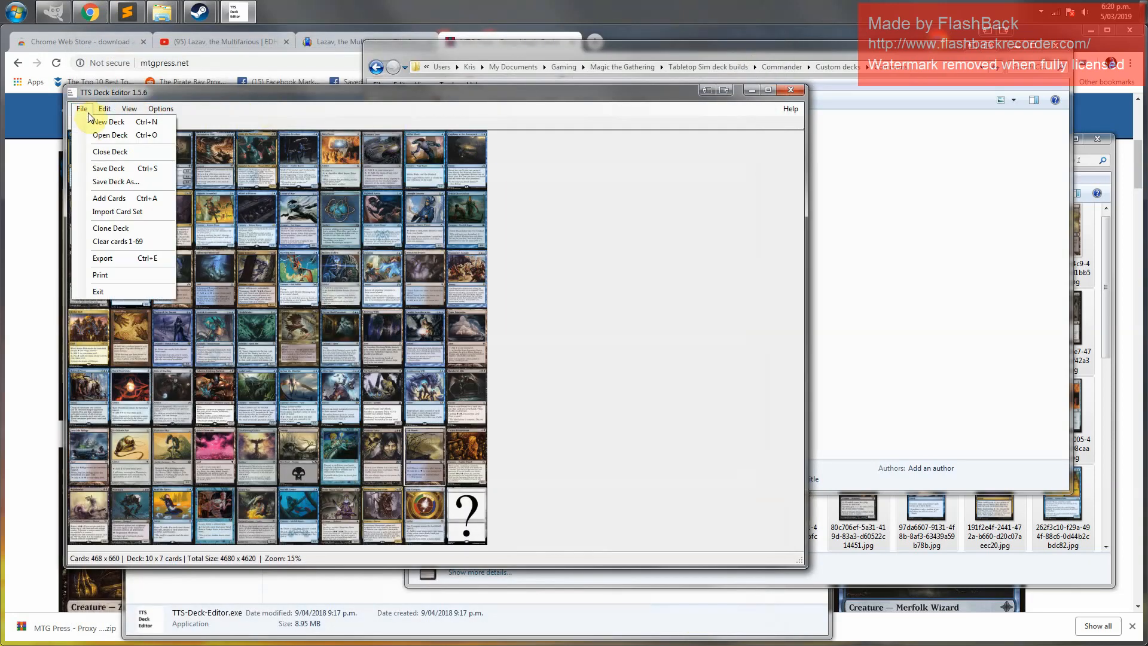
left_click(122, 126)
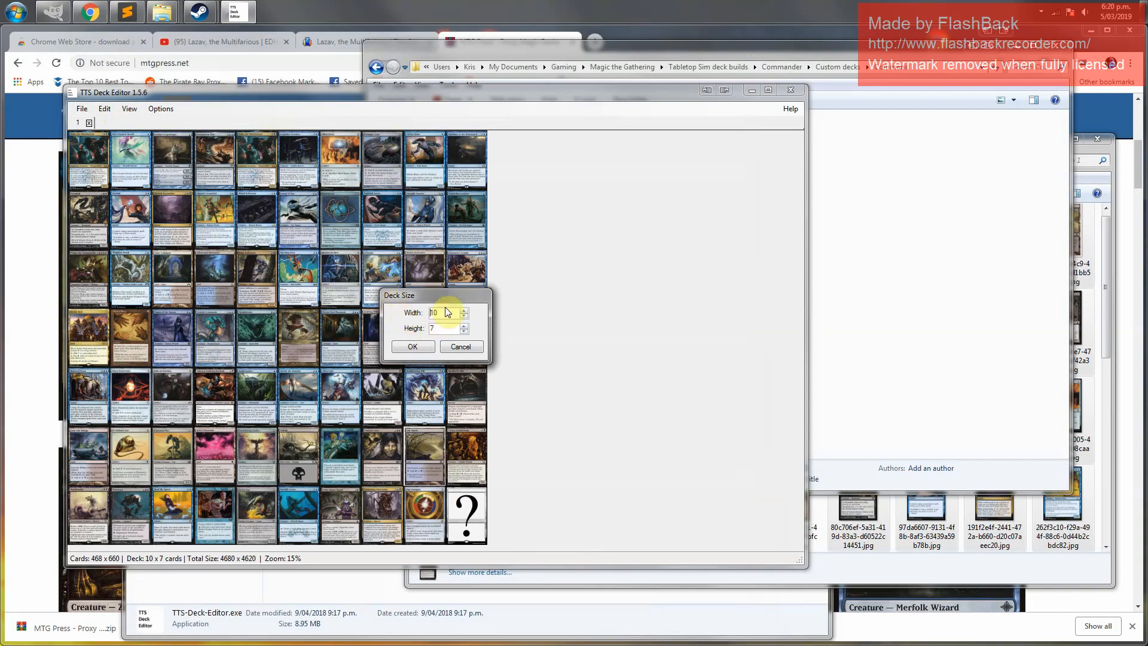
left_click(417, 349)
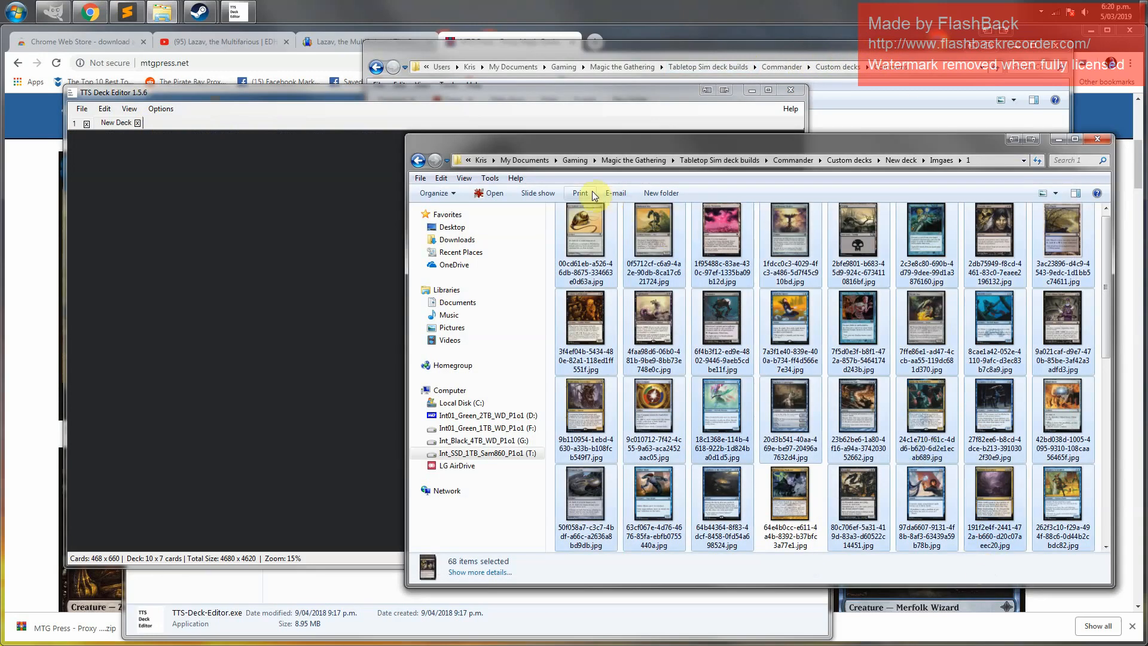
Go back to the Imgaes folder, select the eight remaining card images and move them into folder 2
left_click(944, 162)
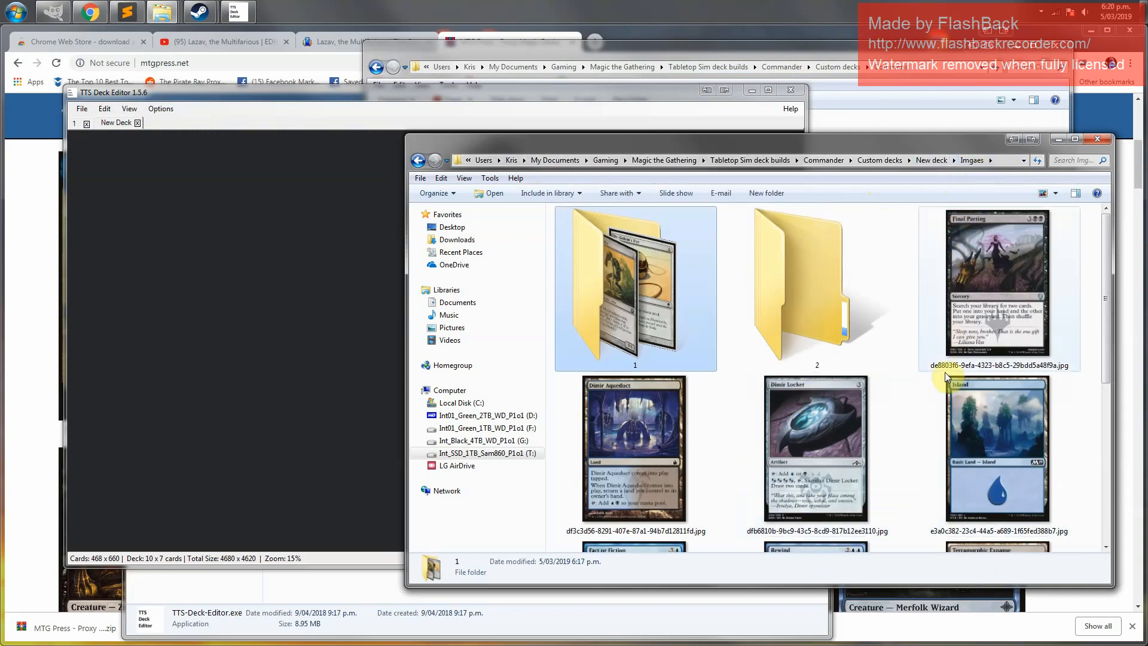
left_click(1022, 257)
scroll(982, 506, "down", 5)
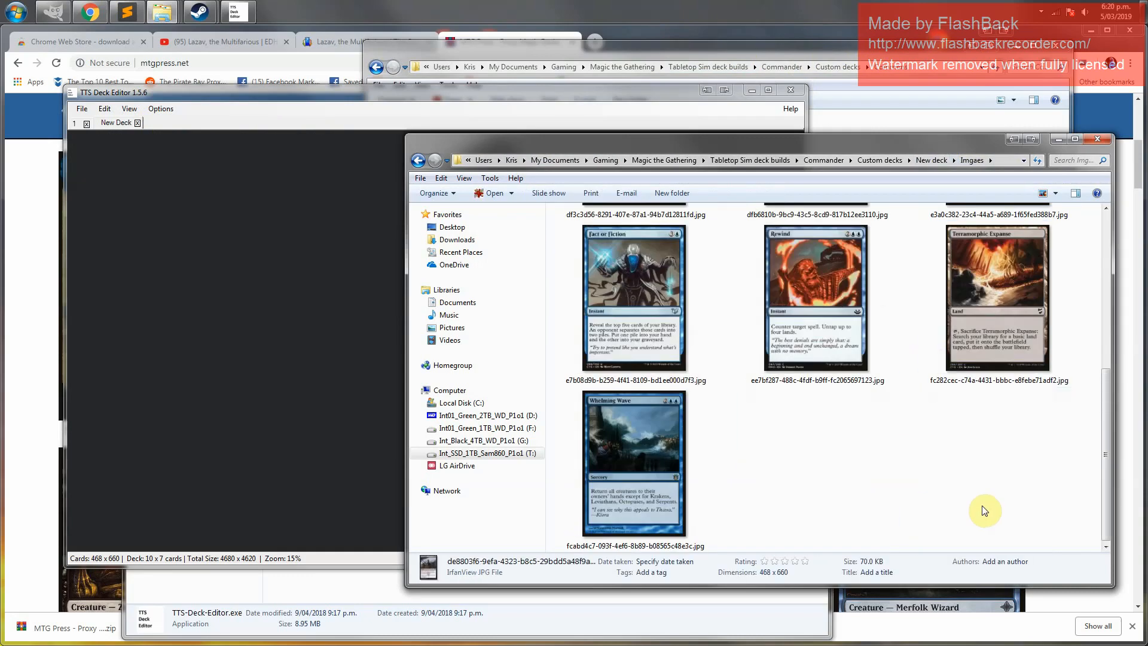
left_click(645, 464, "shift")
scroll(861, 508, "up", 5)
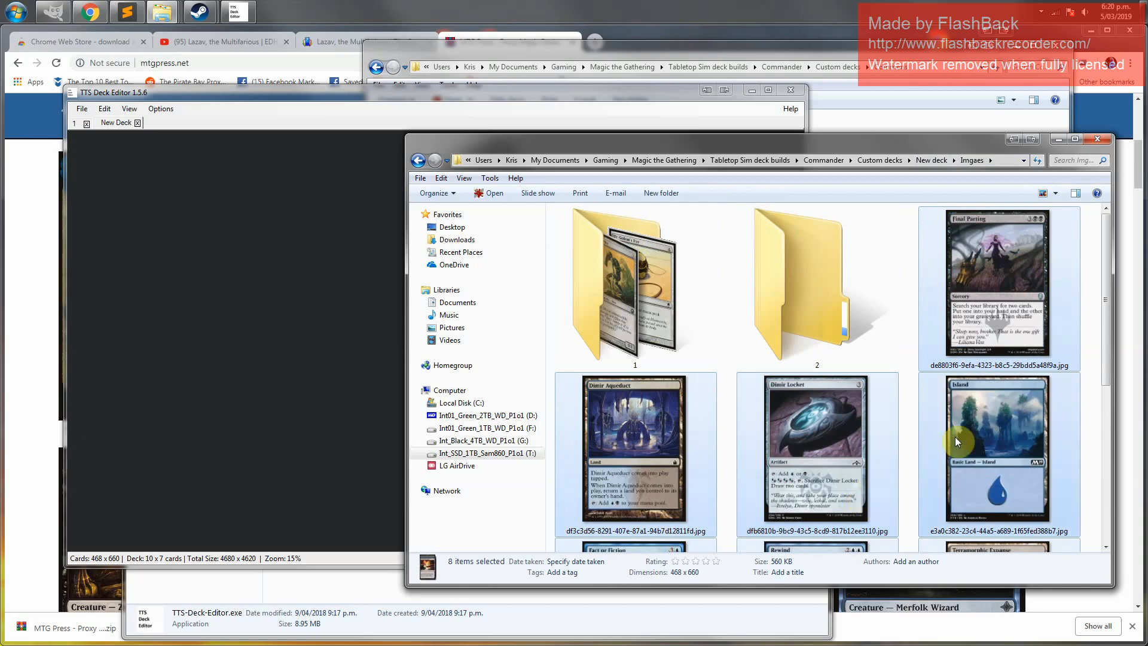
left_click_drag(956, 437, 797, 293)
Open folder 2, select all its card images and drop them into the new deck starting at slot 1
double_click(796, 293)
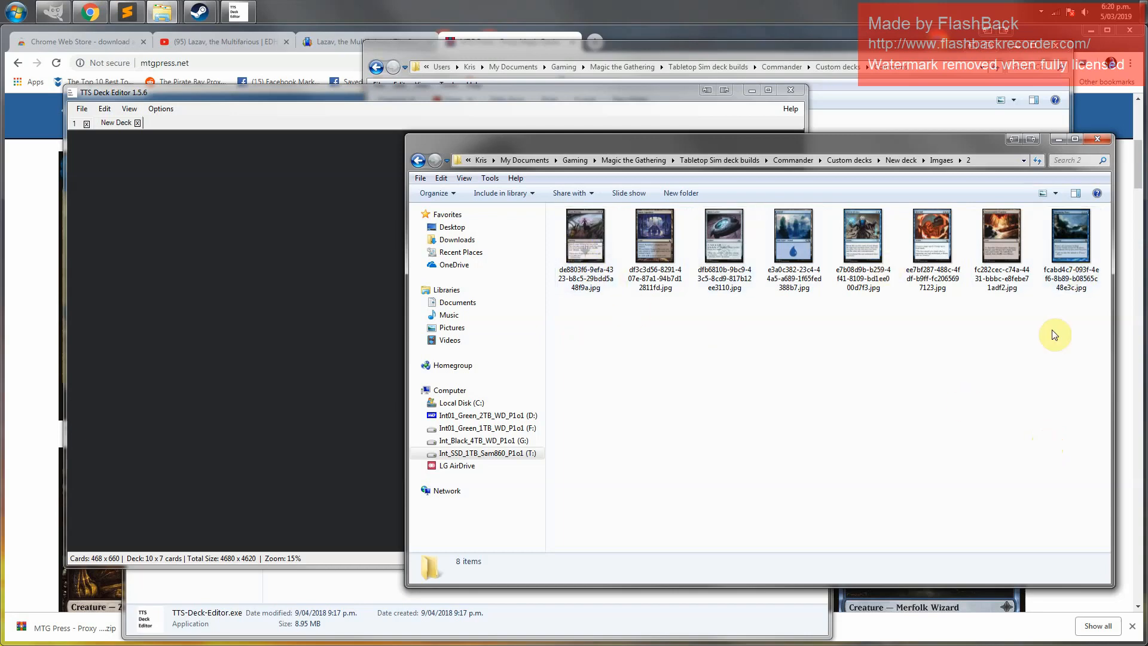
left_click_drag(1081, 327, 541, 198)
left_click_drag(592, 245, 80, 148)
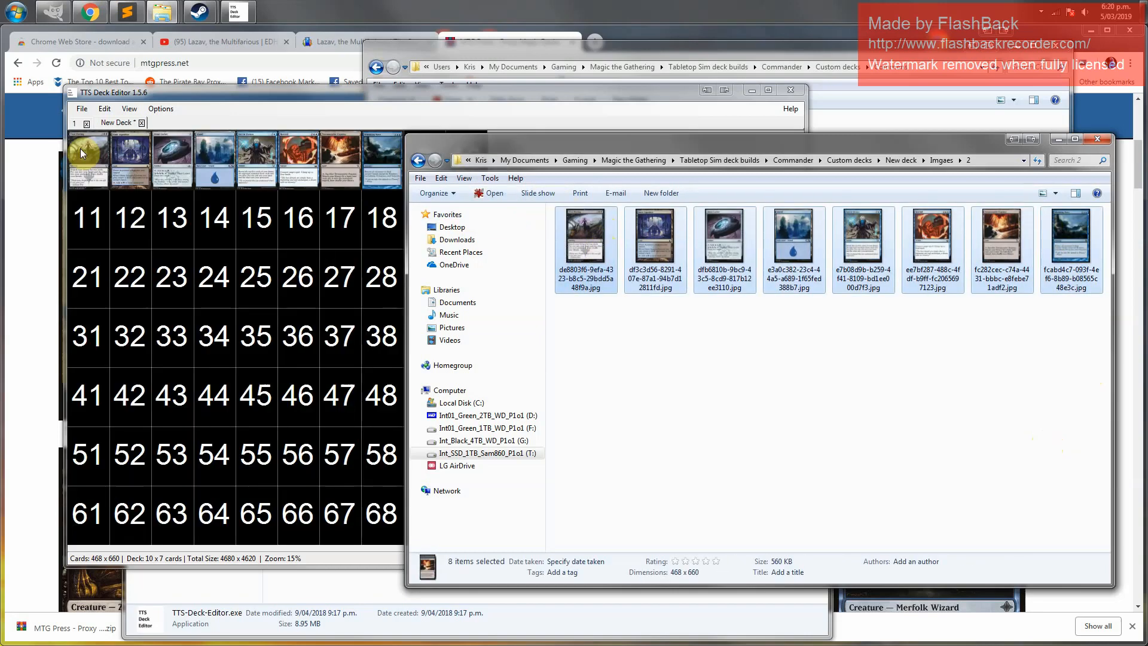
Place GrayProxyBlankQuestionmark.jpg from the Commons folder into the new deck's last slot, 70
left_click(264, 92)
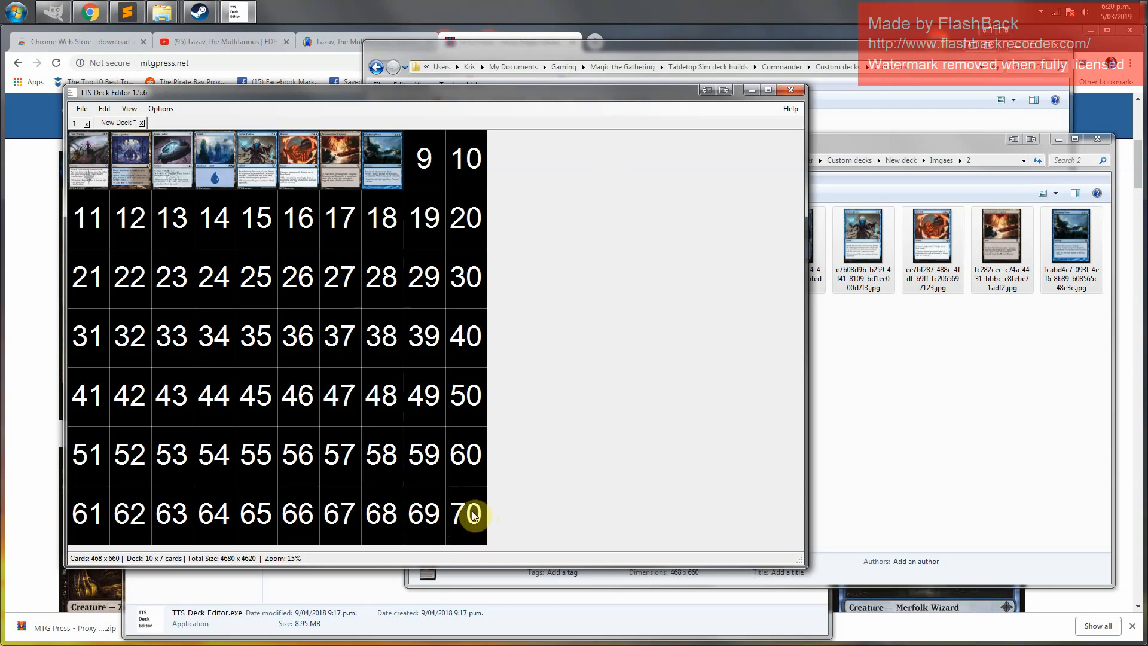
left_click(848, 52)
left_click_drag(539, 142, 466, 519)
left_click(526, 528)
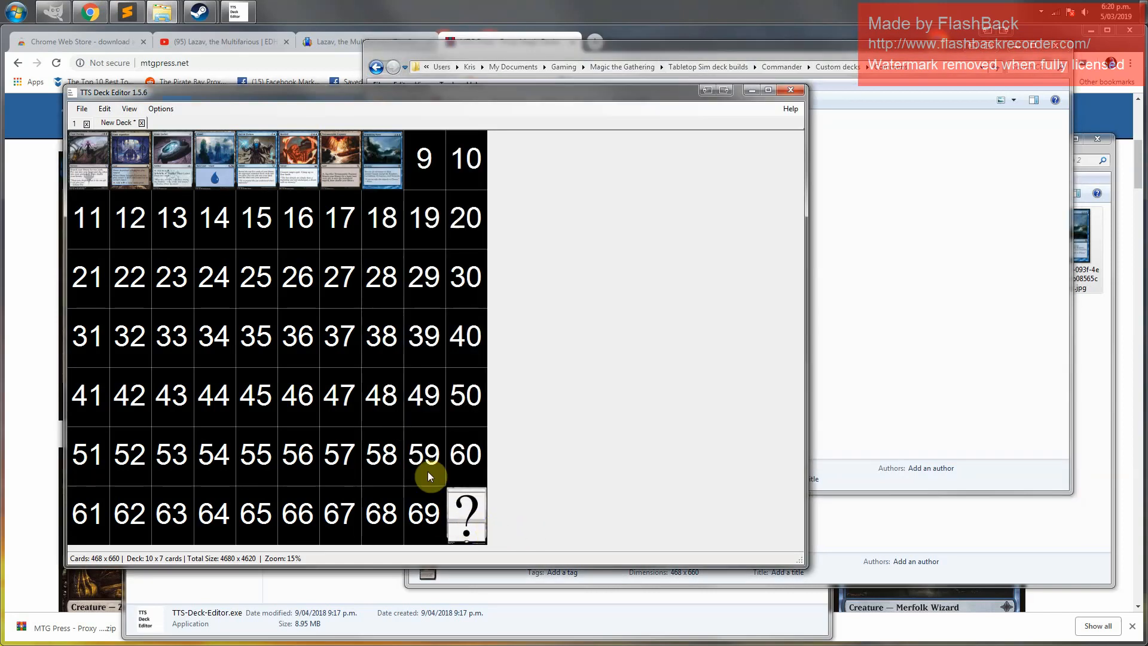
Save the new deck as 2.tsdb in the same New deck folder
left_click(81, 109)
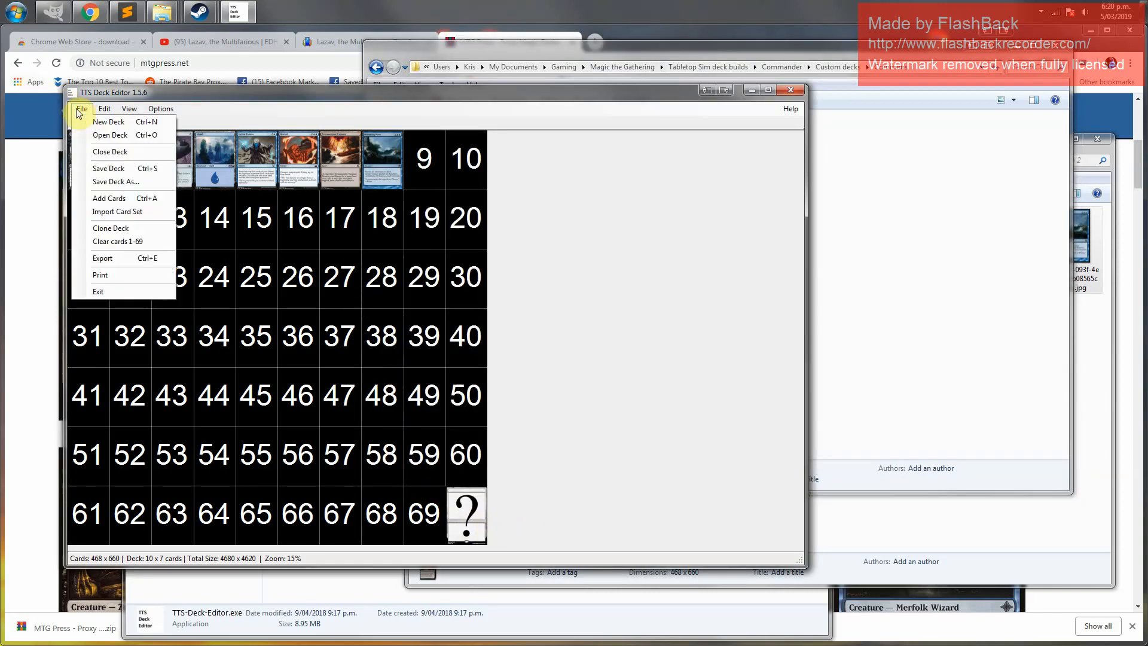
left_click(133, 182)
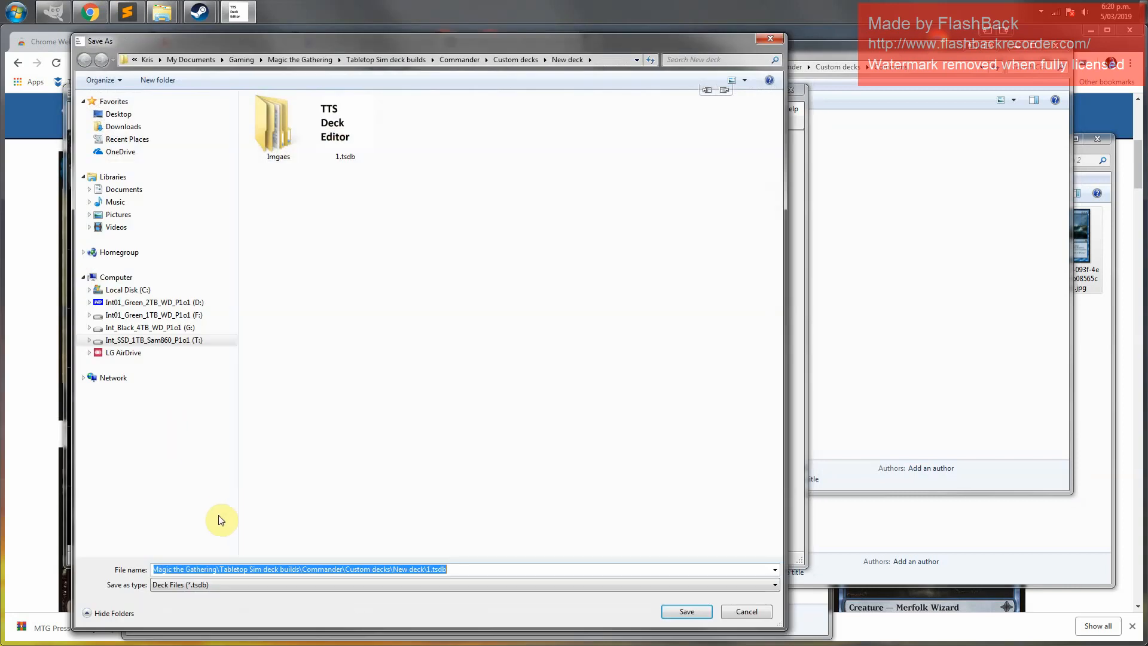
left_click(431, 570)
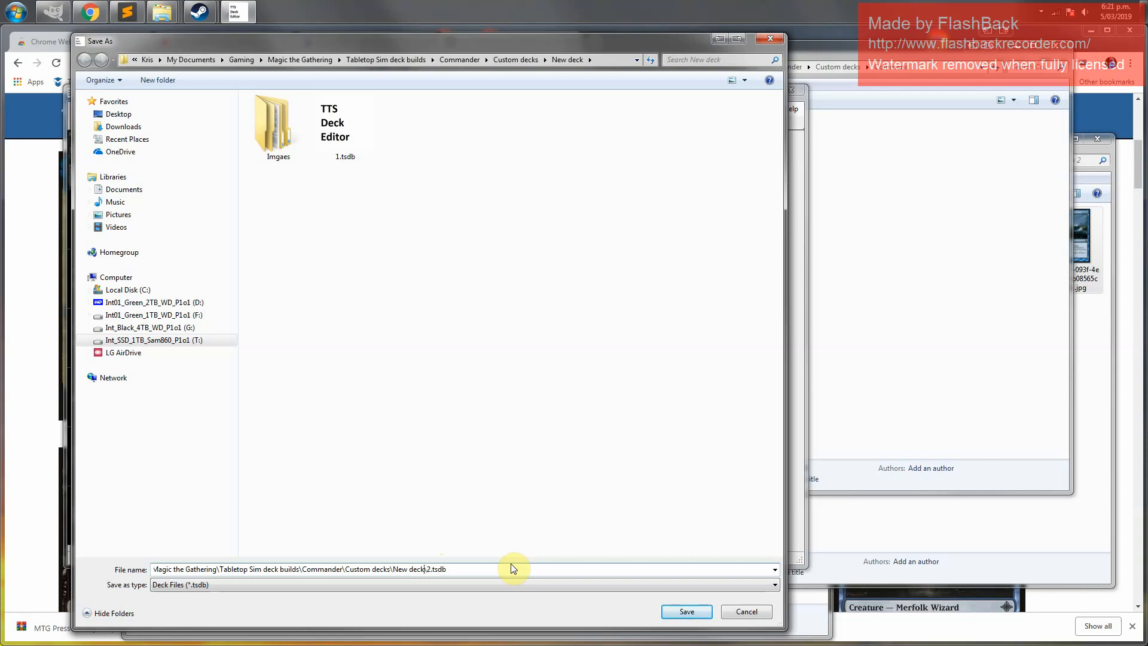
key("shift+Home")
key("BackSpace")
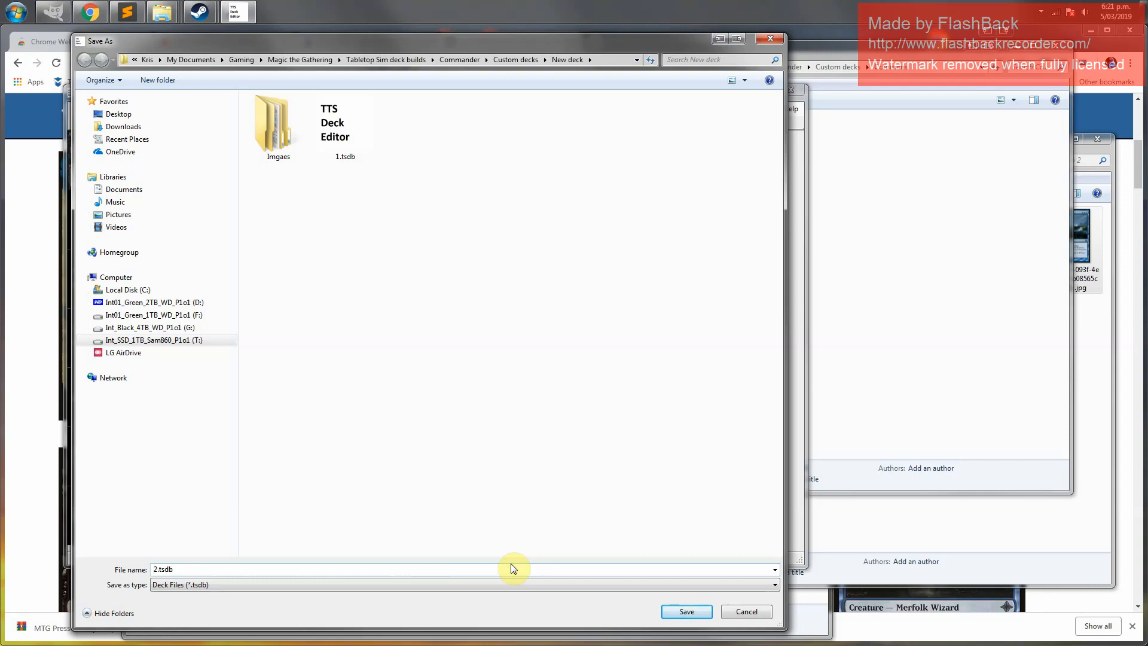
left_click(687, 612)
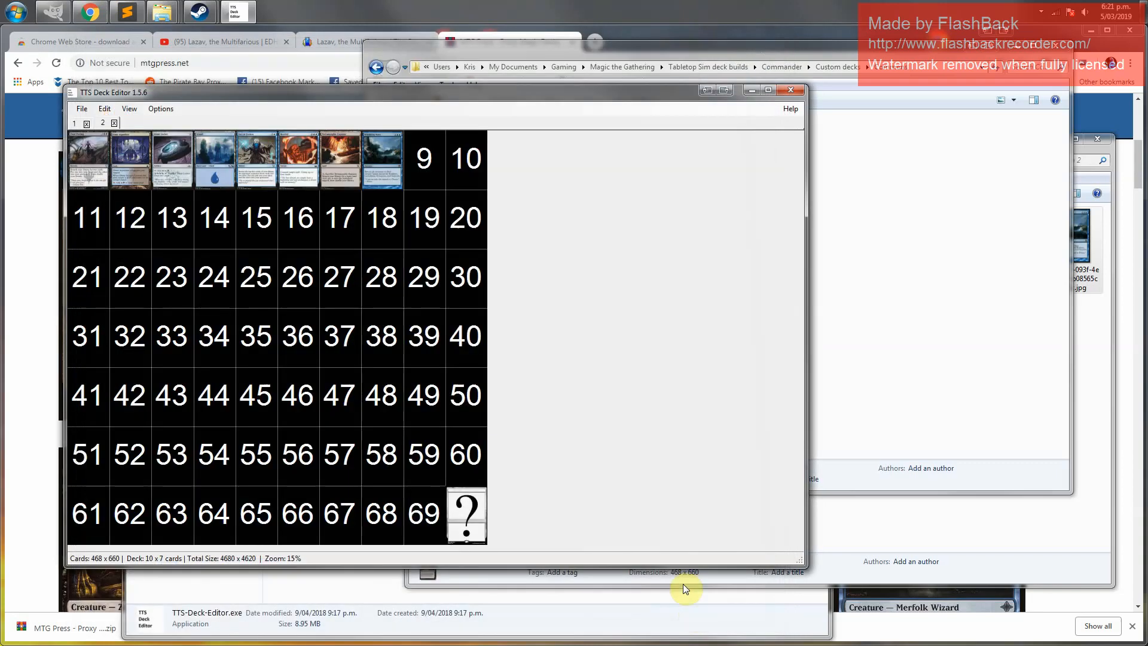
Return to the New deck folder and examine the saved deck files 1.tsdb and 2.tsdb
left_click(907, 181)
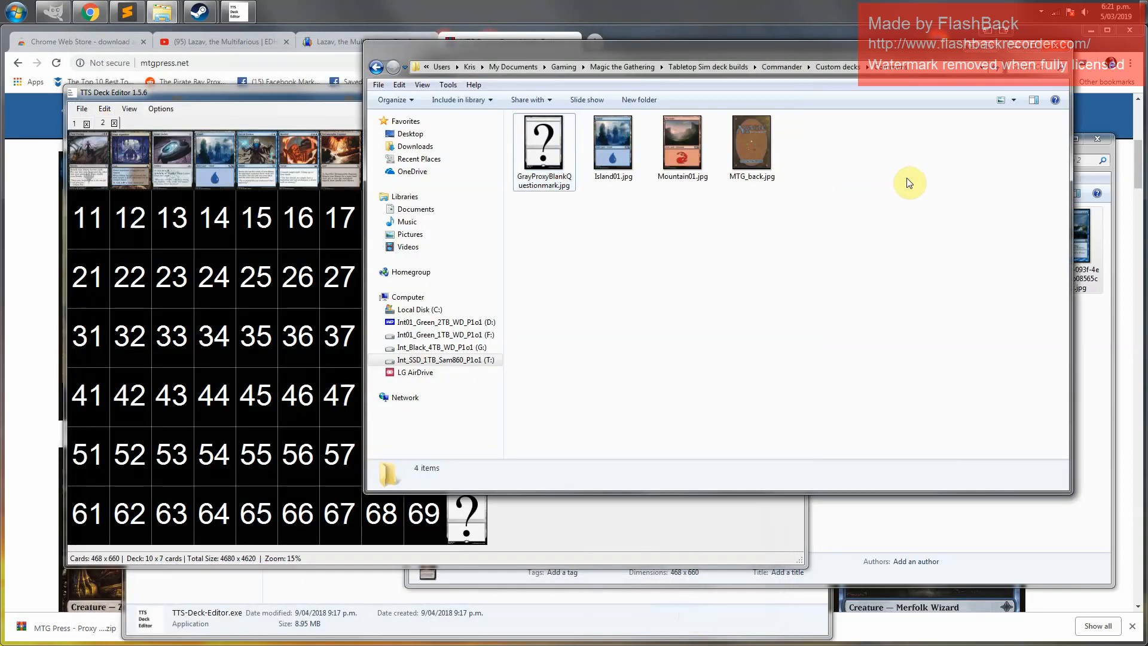
left_click(672, 519)
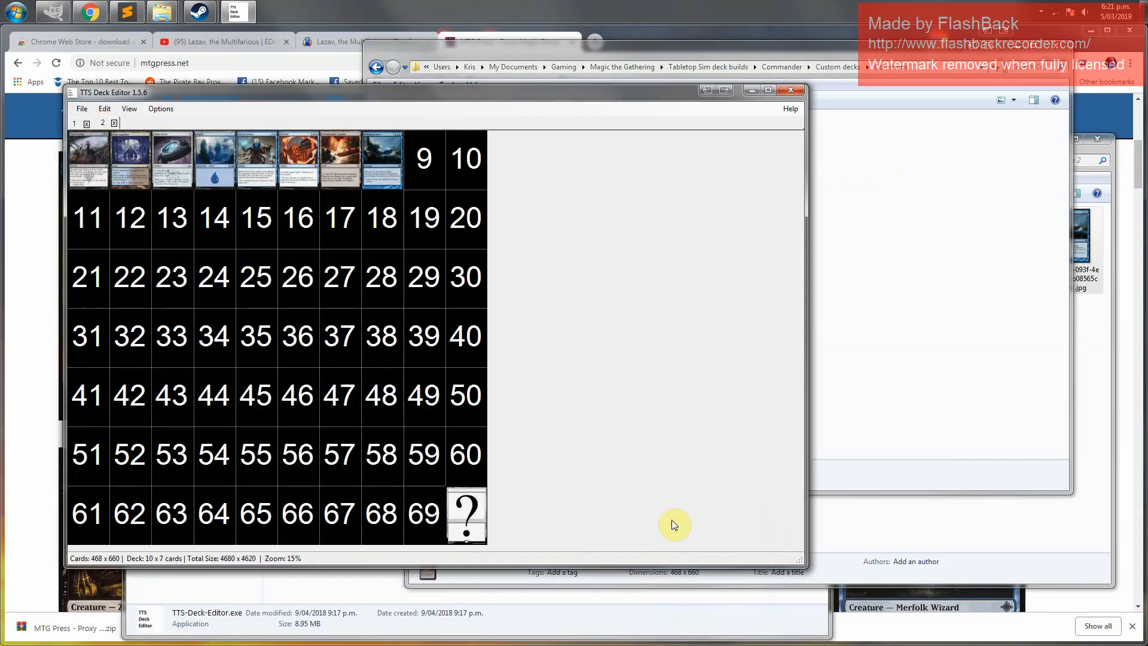
left_click(738, 609)
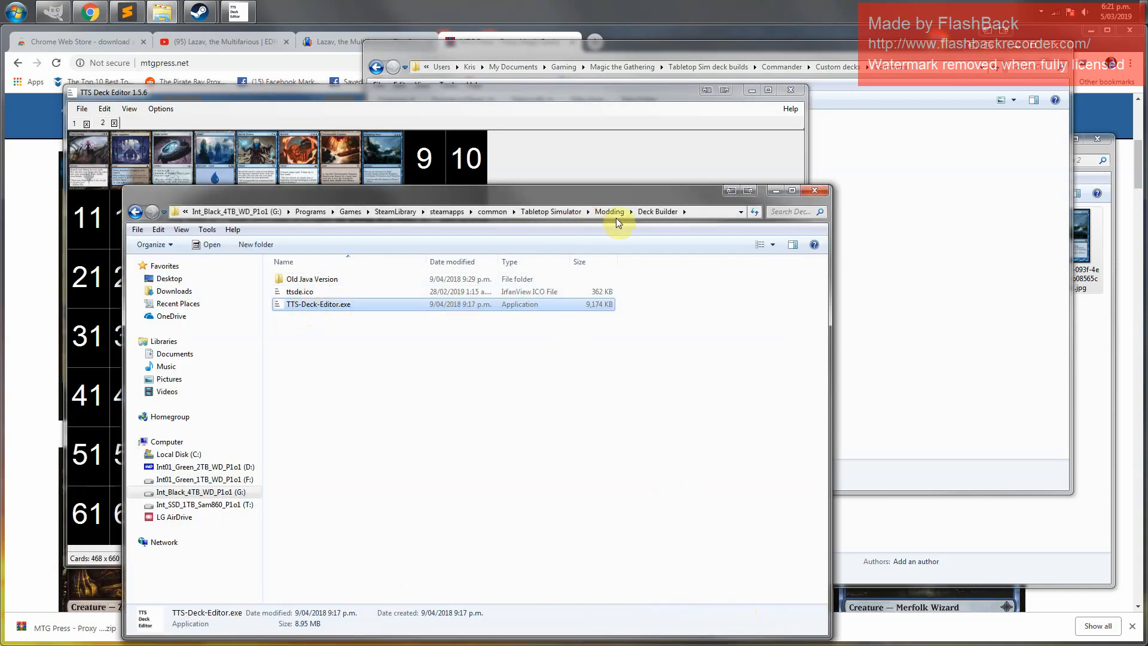
left_click(168, 15)
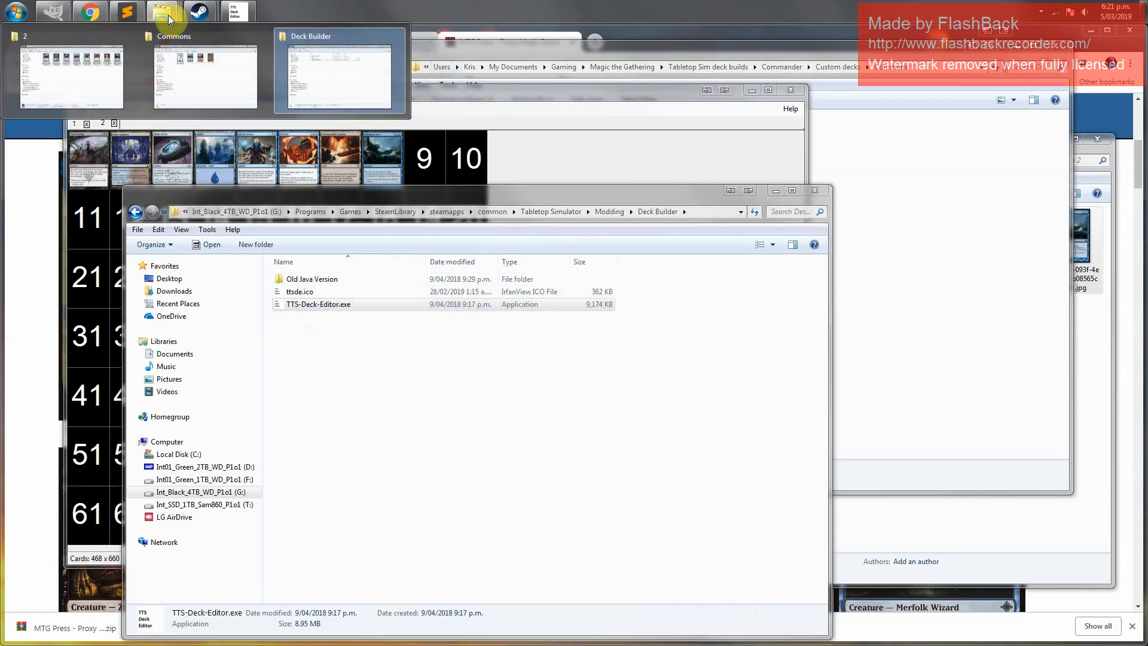
left_click(203, 69)
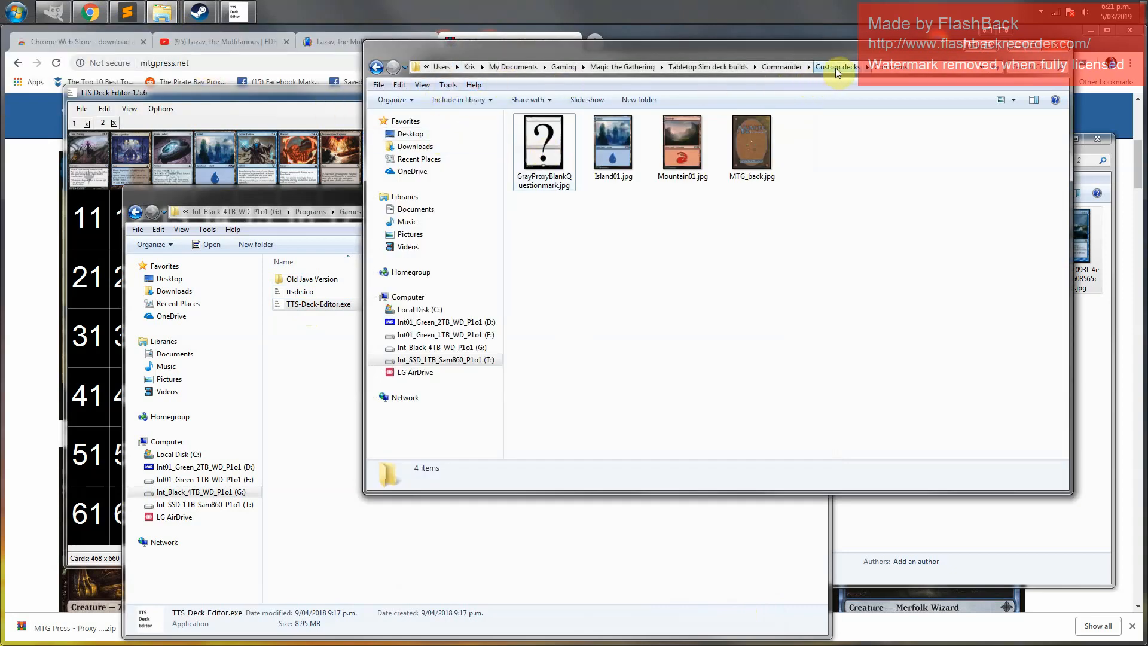
left_click(777, 67)
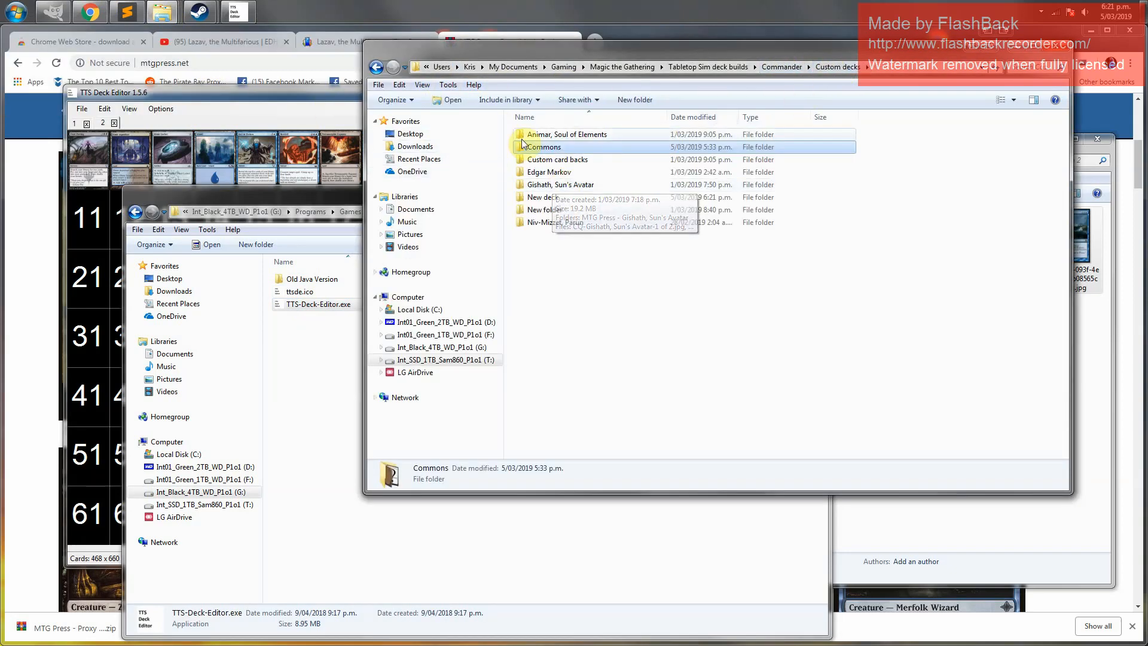
double_click(543, 198)
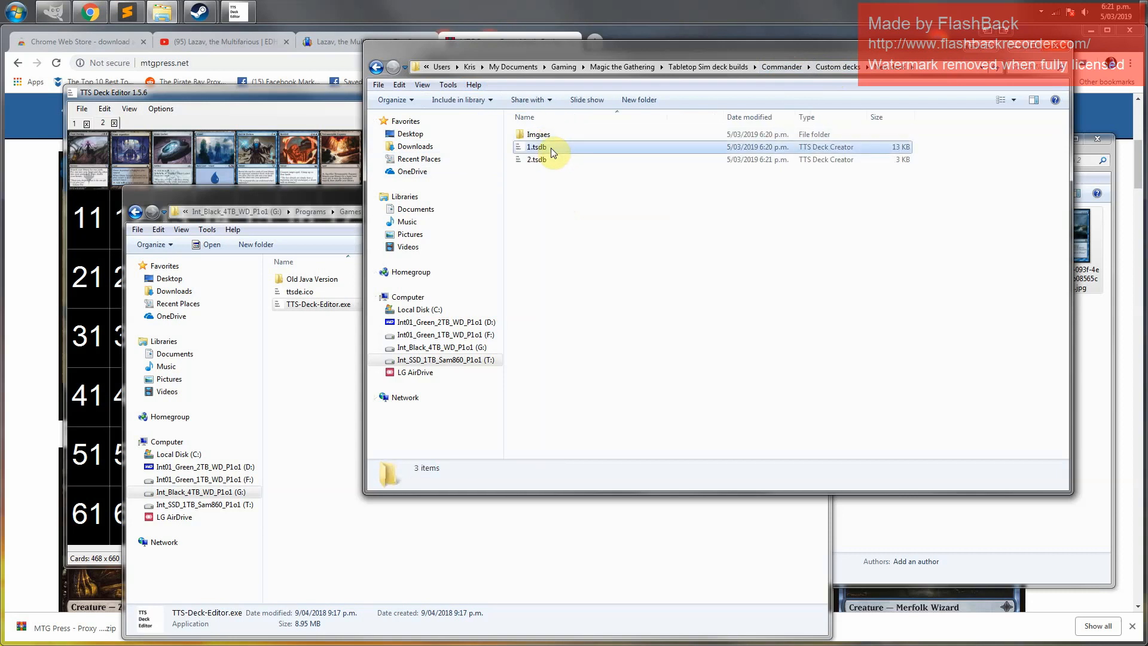
left_click(551, 148)
left_click(552, 162)
left_click(560, 228)
left_click(543, 150)
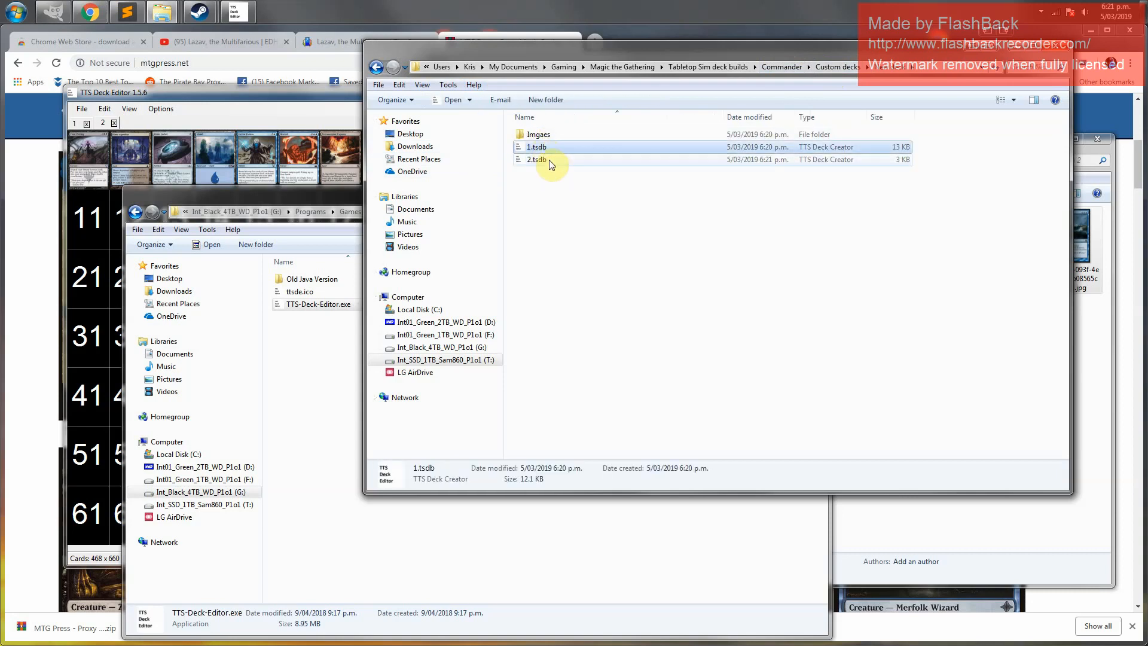
left_click(550, 162)
left_click(560, 227)
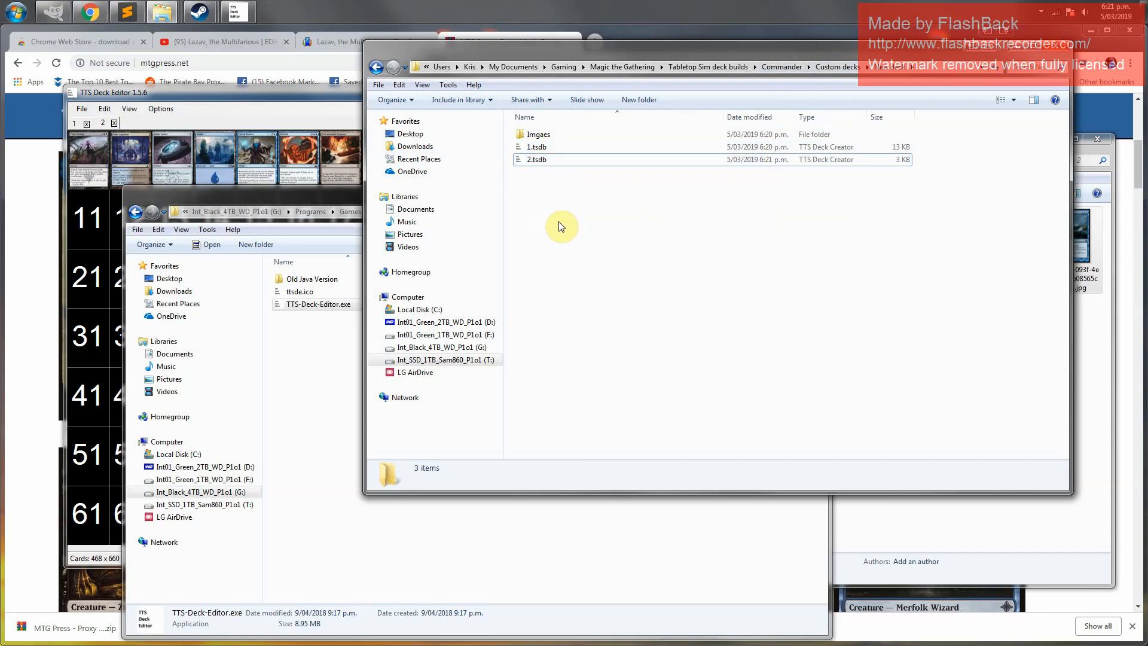
left_click(554, 149)
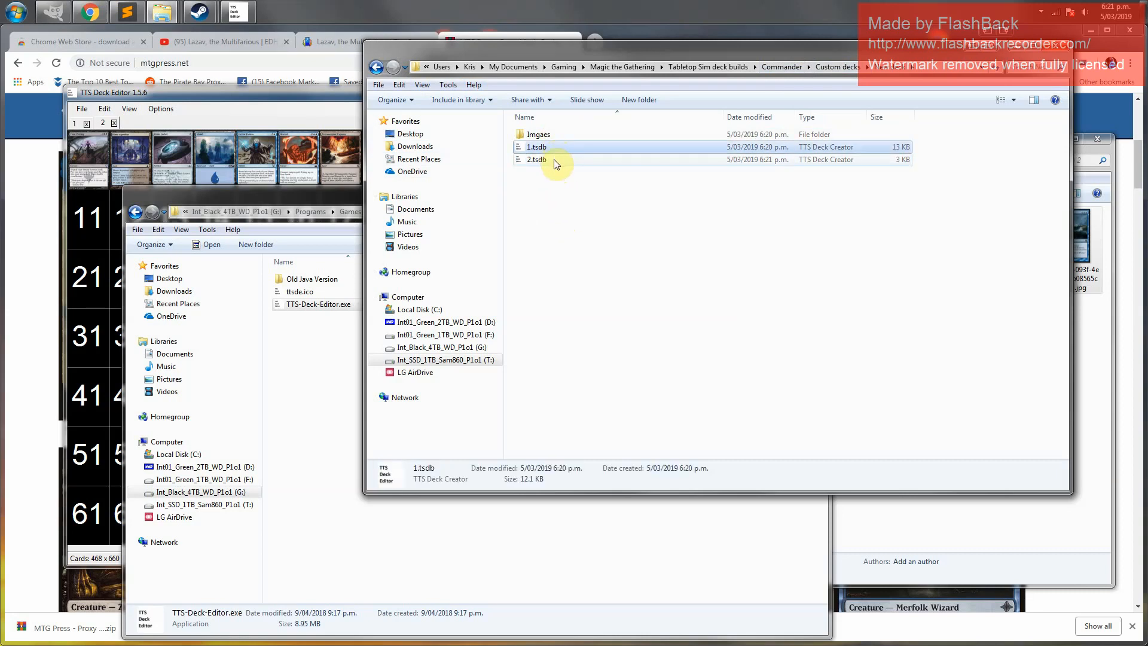
left_click(556, 160)
left_click(559, 200)
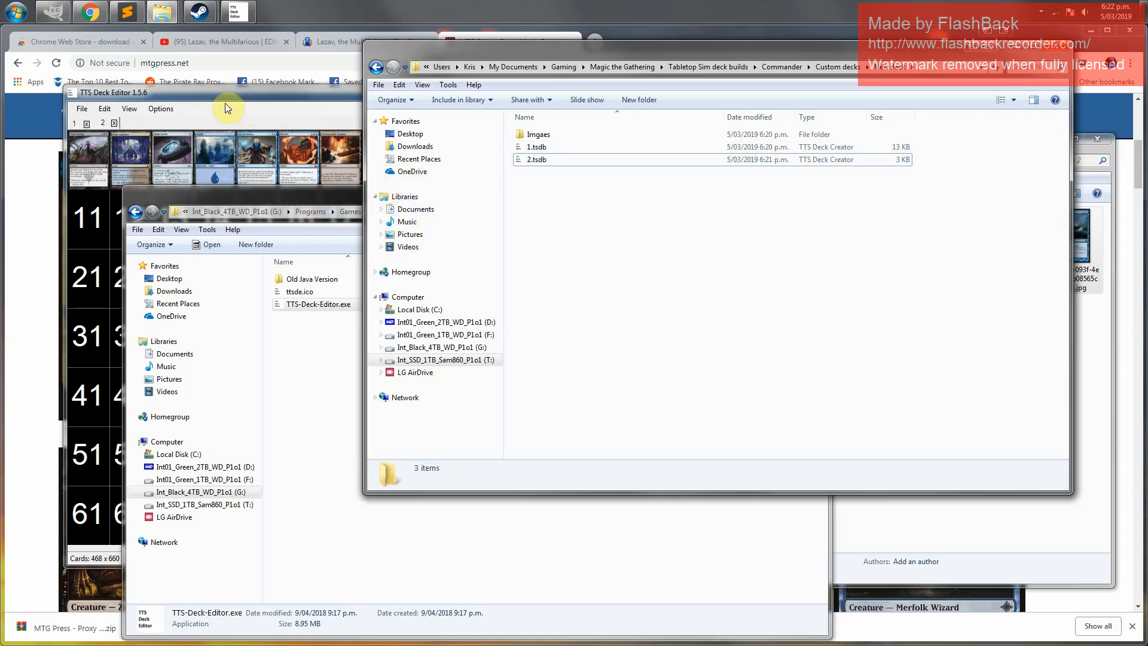
Bring the deck editor forward and switch to the first deck's tab
left_click(145, 91)
left_click(86, 111)
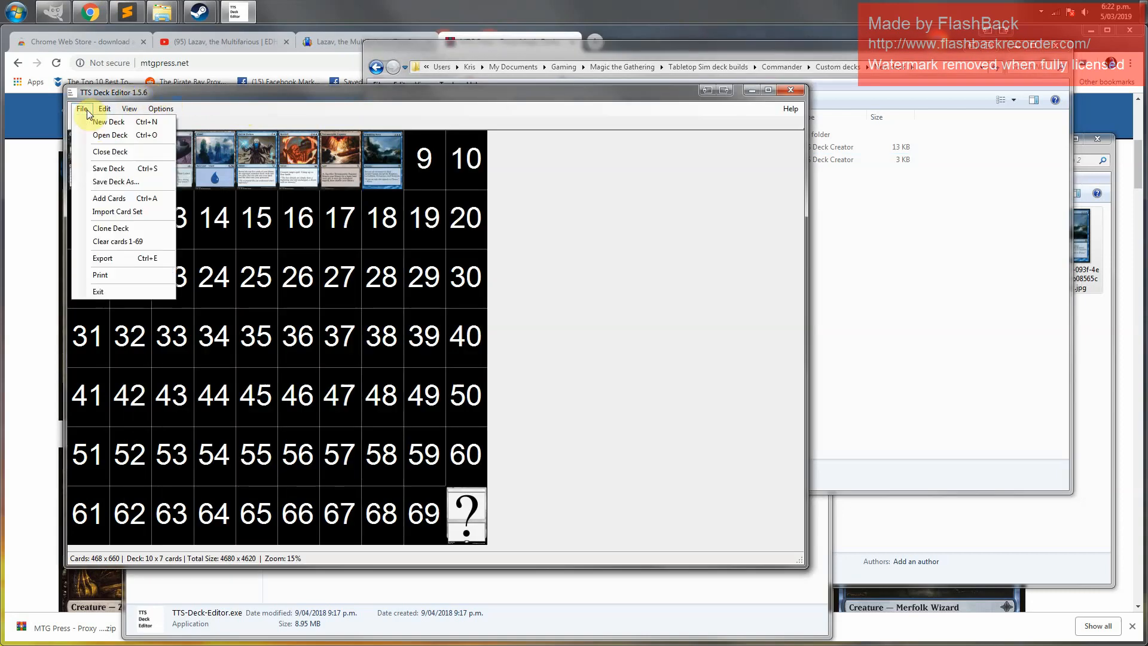
left_click(88, 111)
left_click(75, 126)
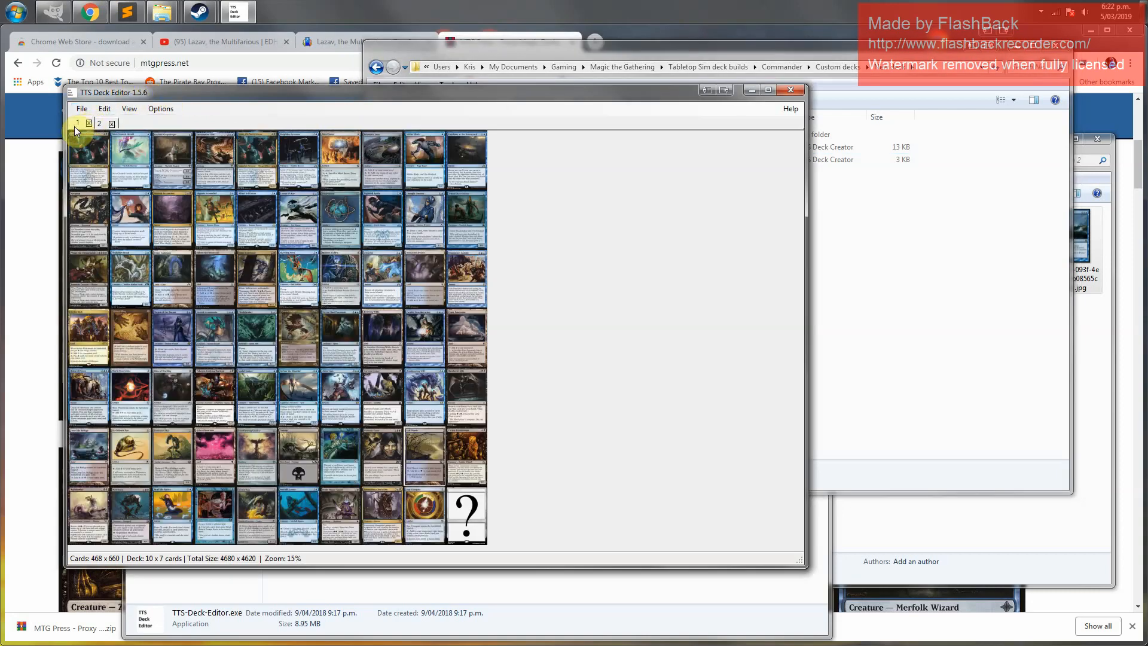
Open the Export dialog for deck 1 and select the Max Deck Size value
left_click(81, 110)
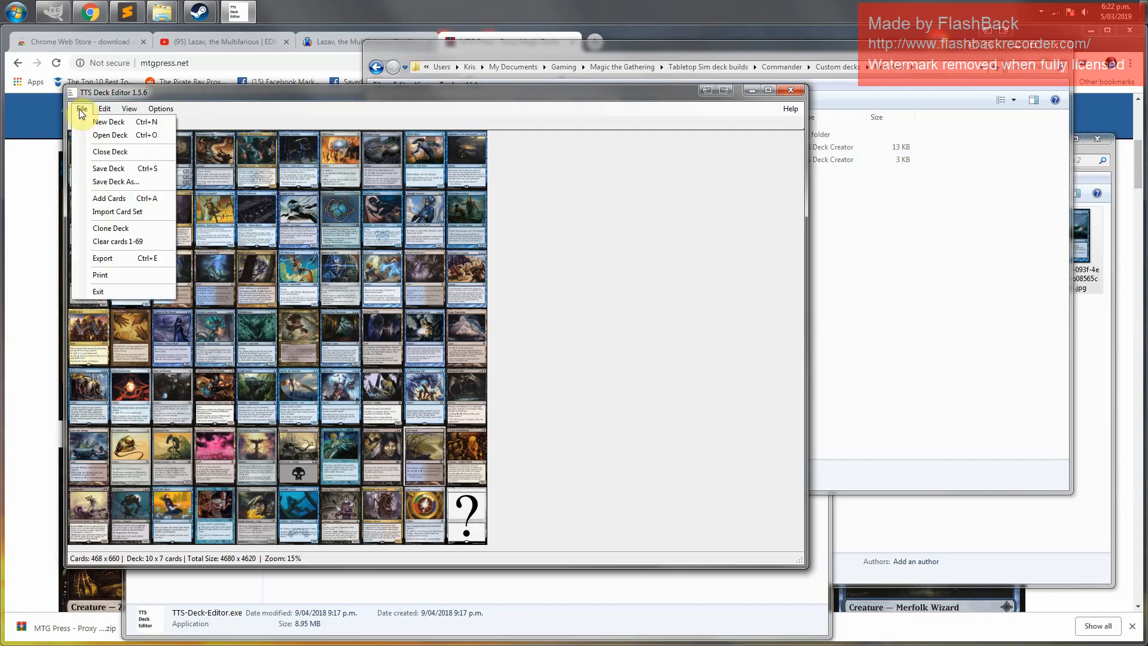
left_click(102, 258)
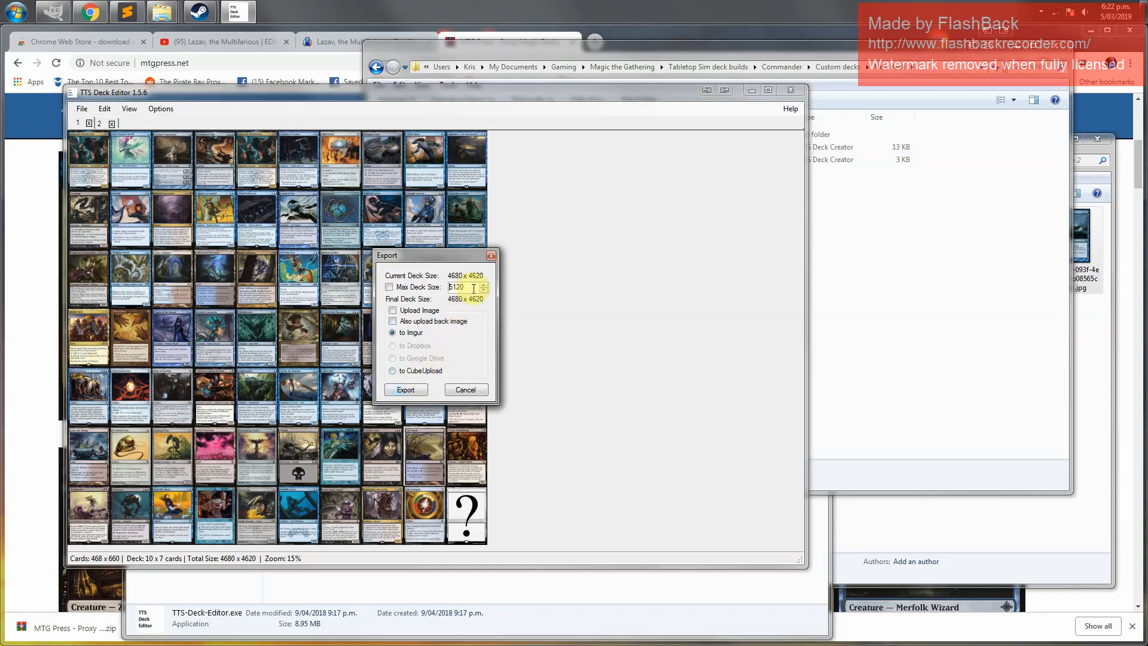
left_click_drag(472, 287, 444, 293)
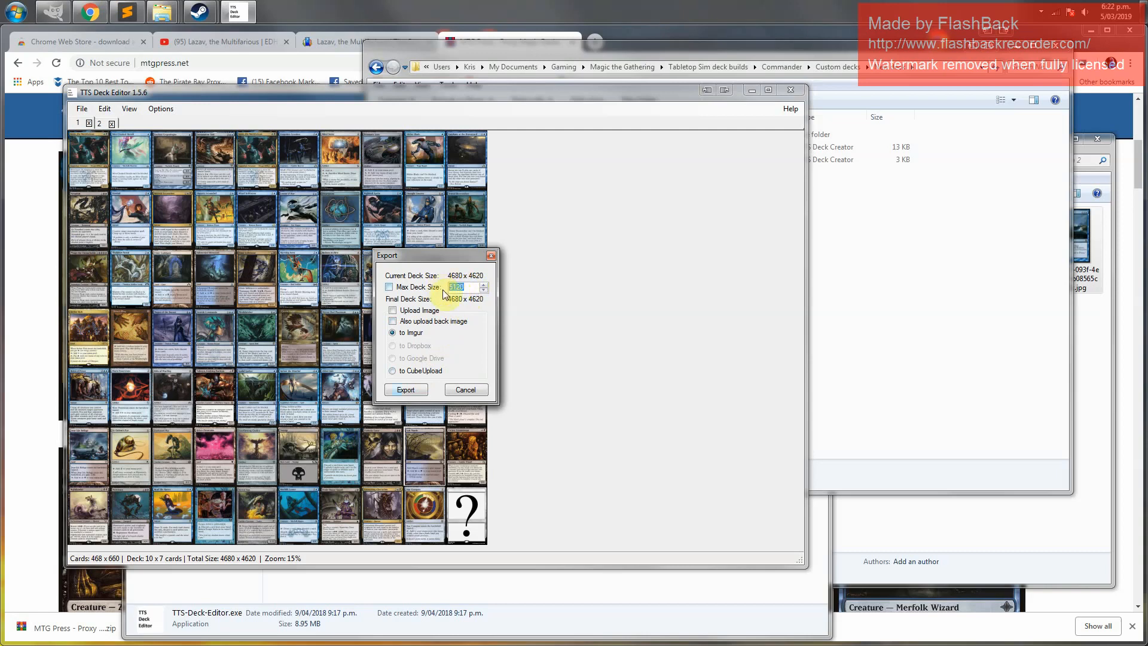
left_click(473, 288)
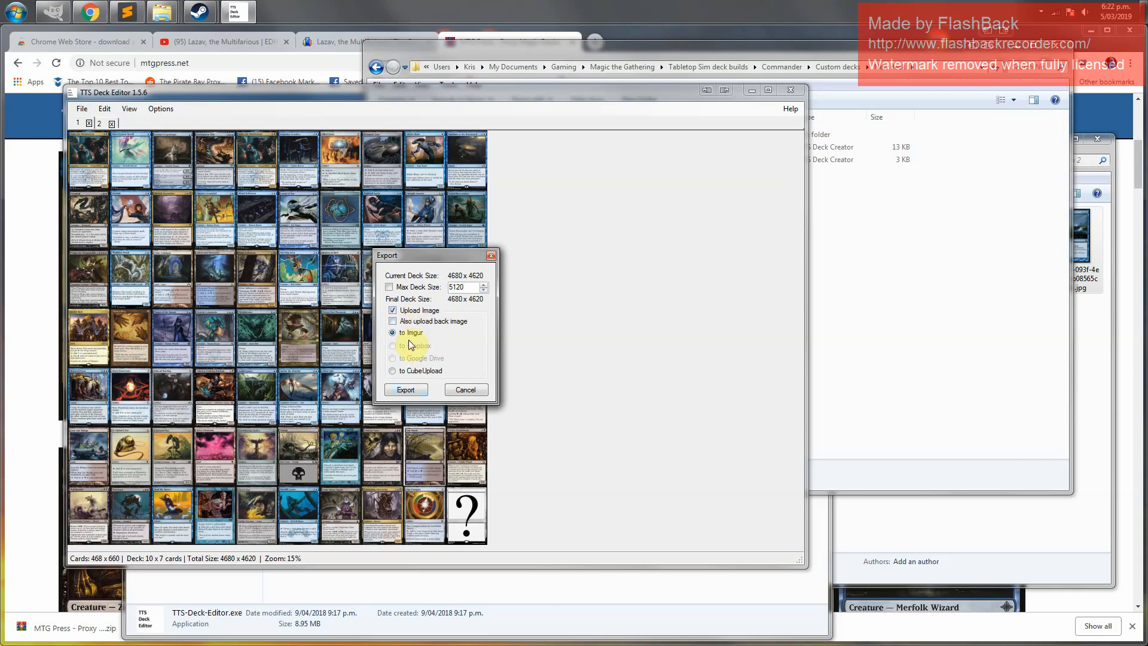
Export deck 1 without uploading, saving it as a JPEG file named Lazav1.jpg in the New deck folder
left_click(420, 311)
left_click(416, 391)
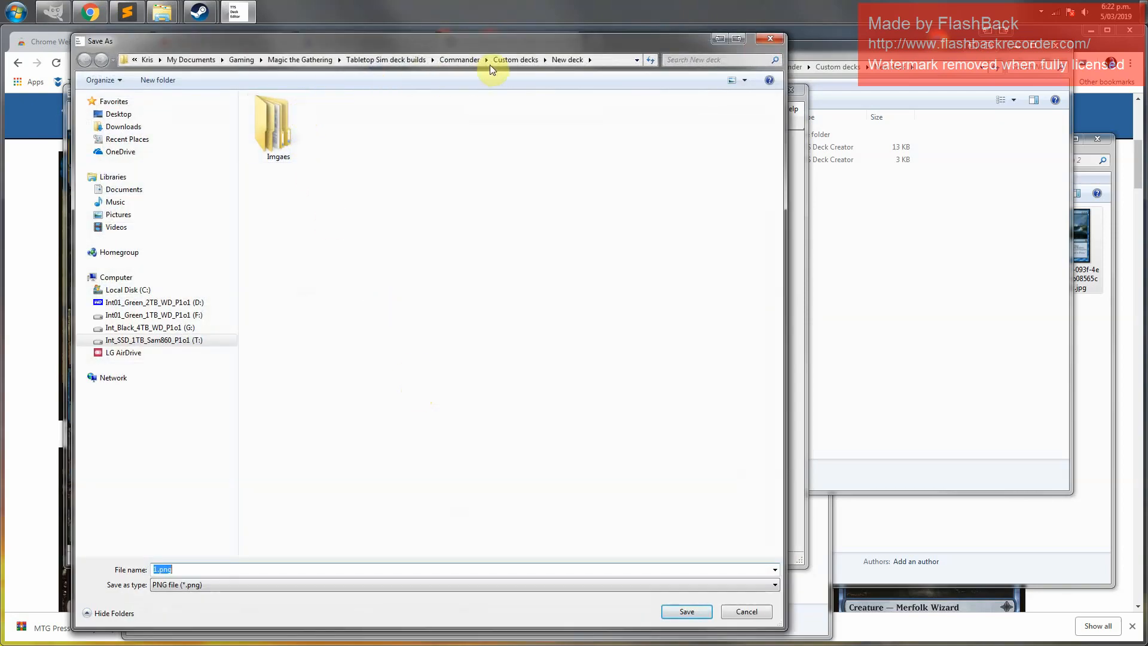
left_click(187, 570)
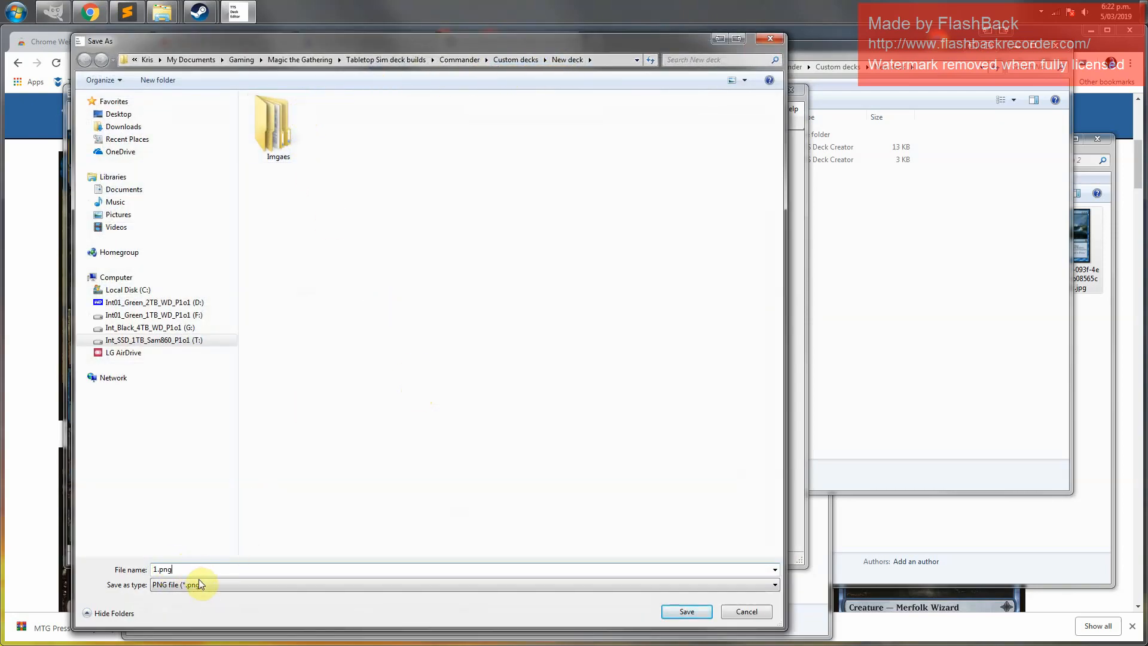
left_click(202, 586)
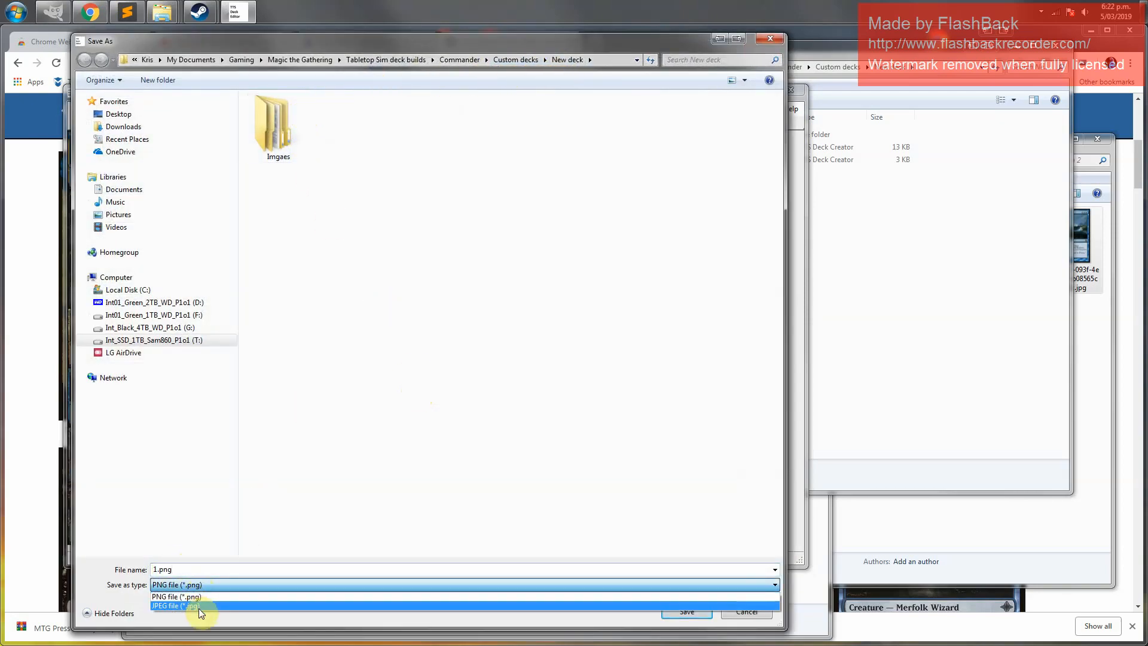
left_click(198, 605)
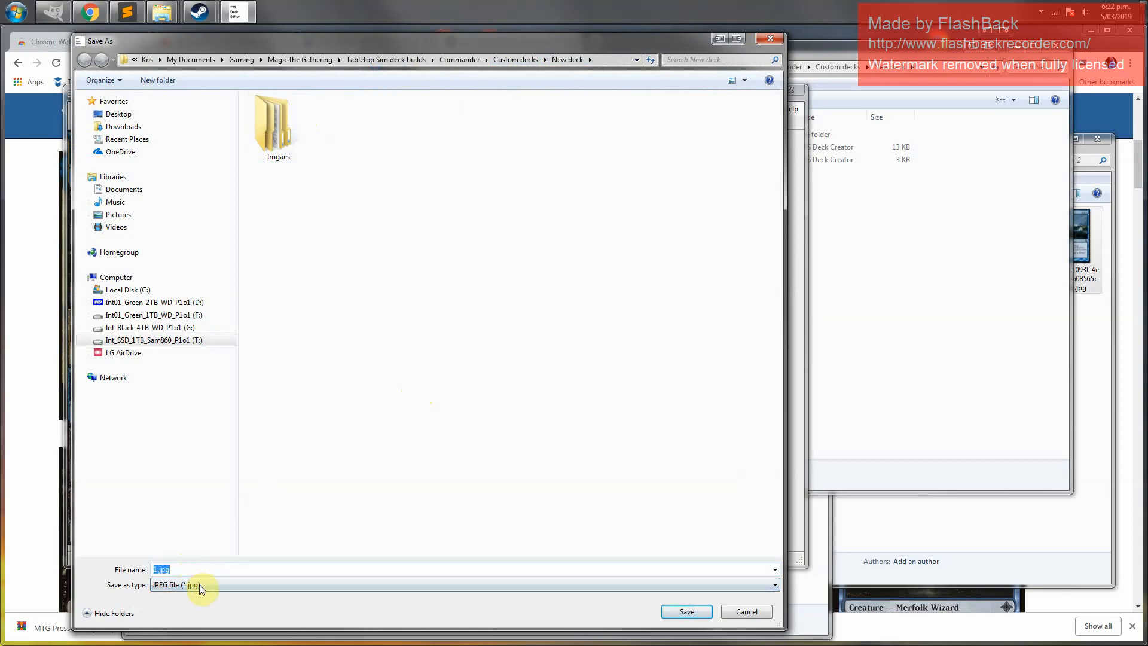
left_click(197, 569)
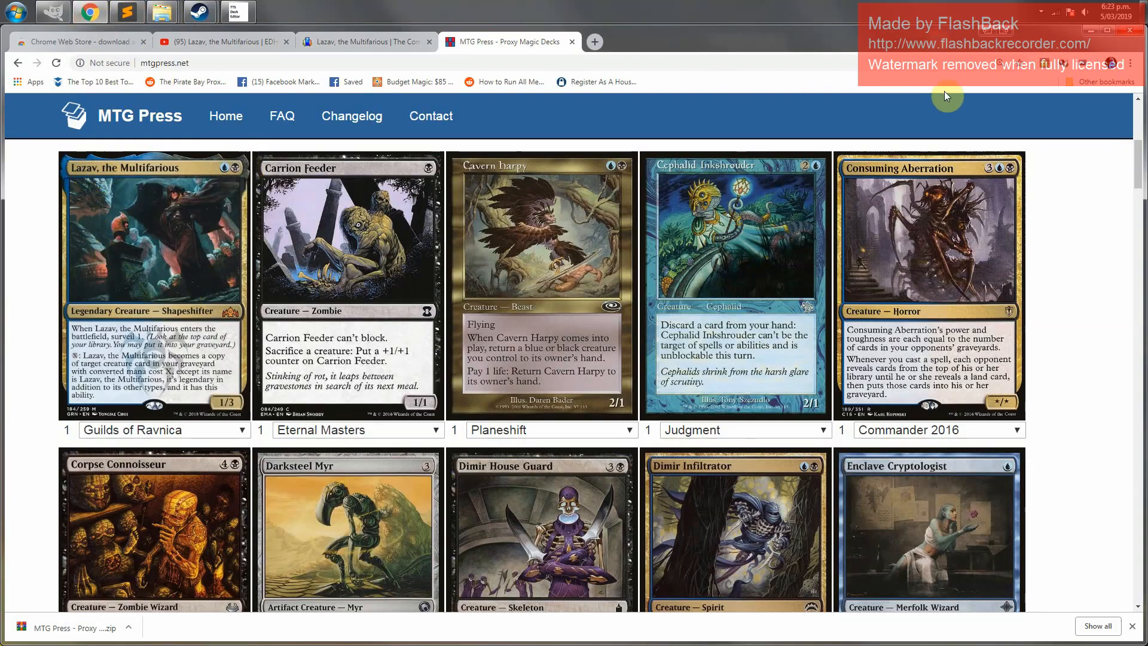
left_click(238, 12)
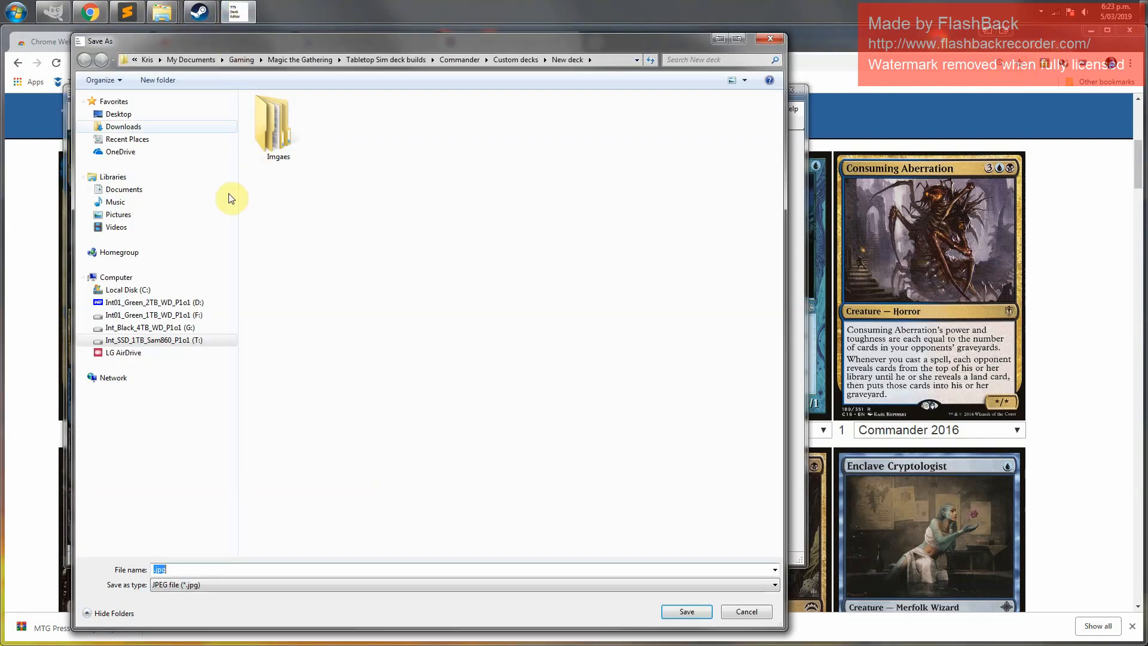
left_click(192, 569)
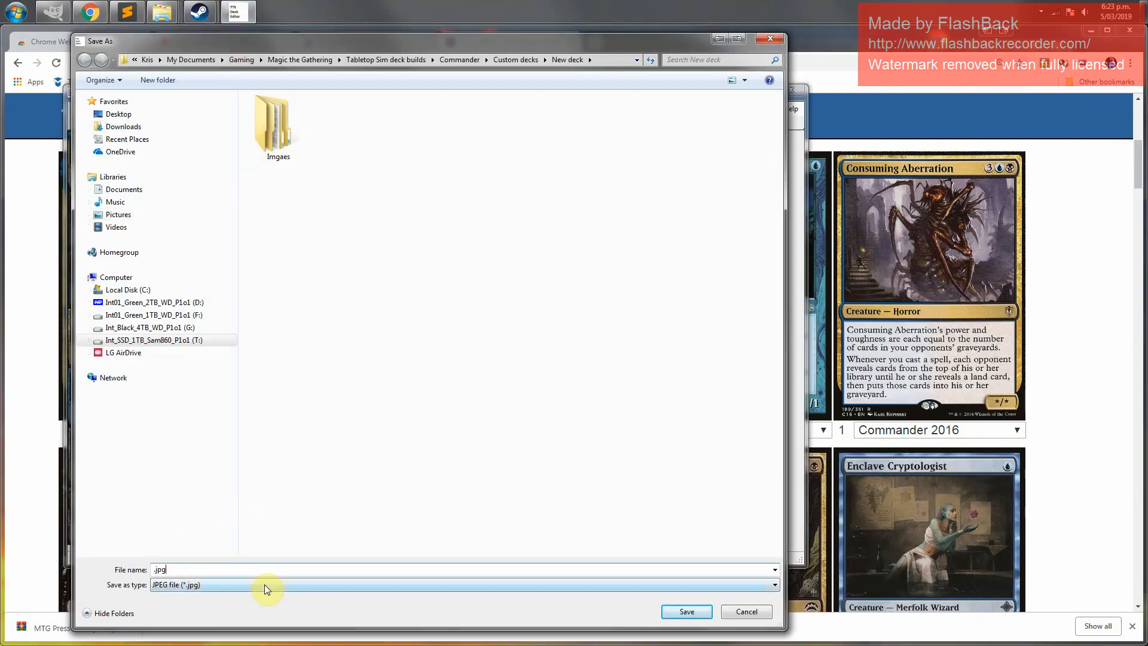
type("Lazav1")
left_click(686, 612)
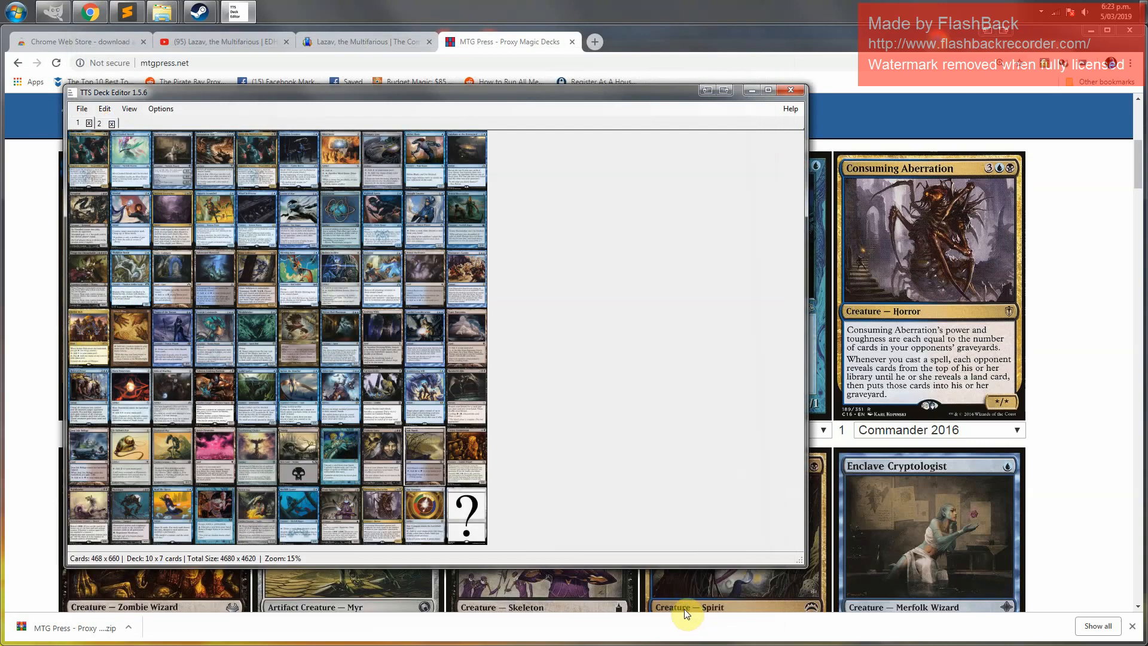
Switch to deck 2 and export its image without uploading, saving it as Lazav2.png
left_click(102, 124)
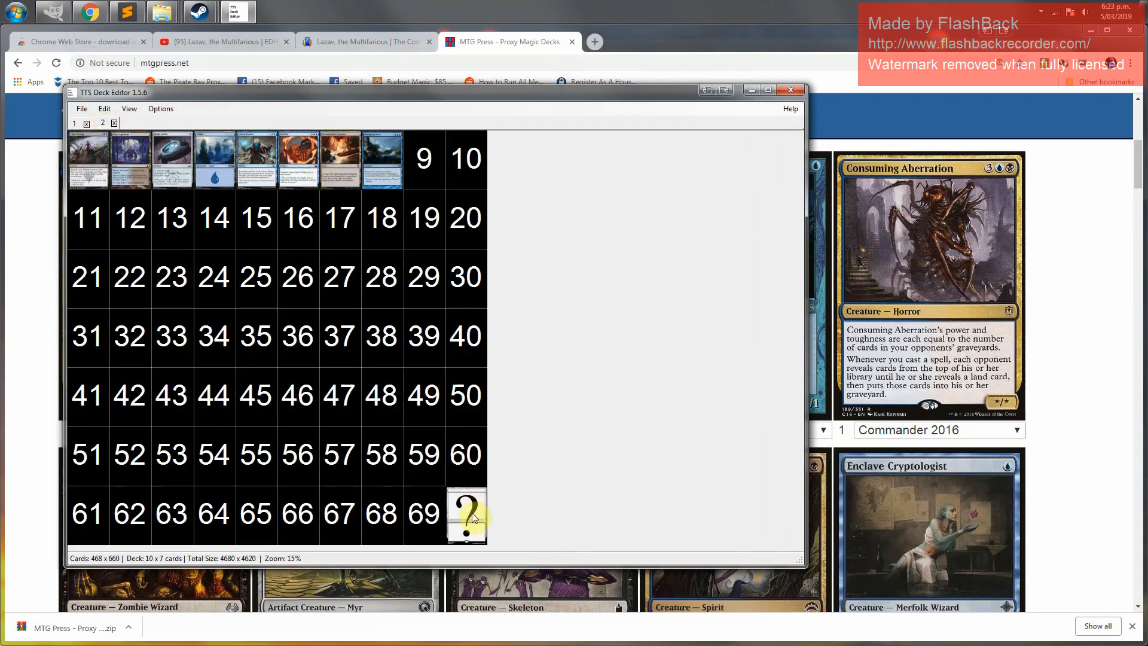
left_click(79, 110)
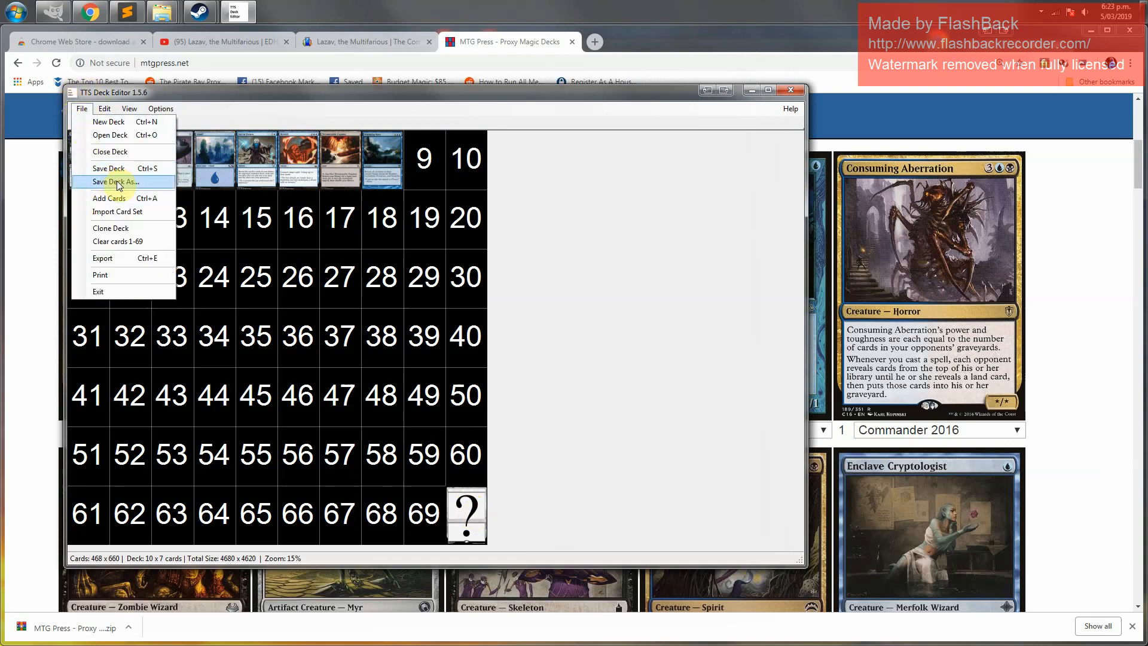
left_click(125, 263)
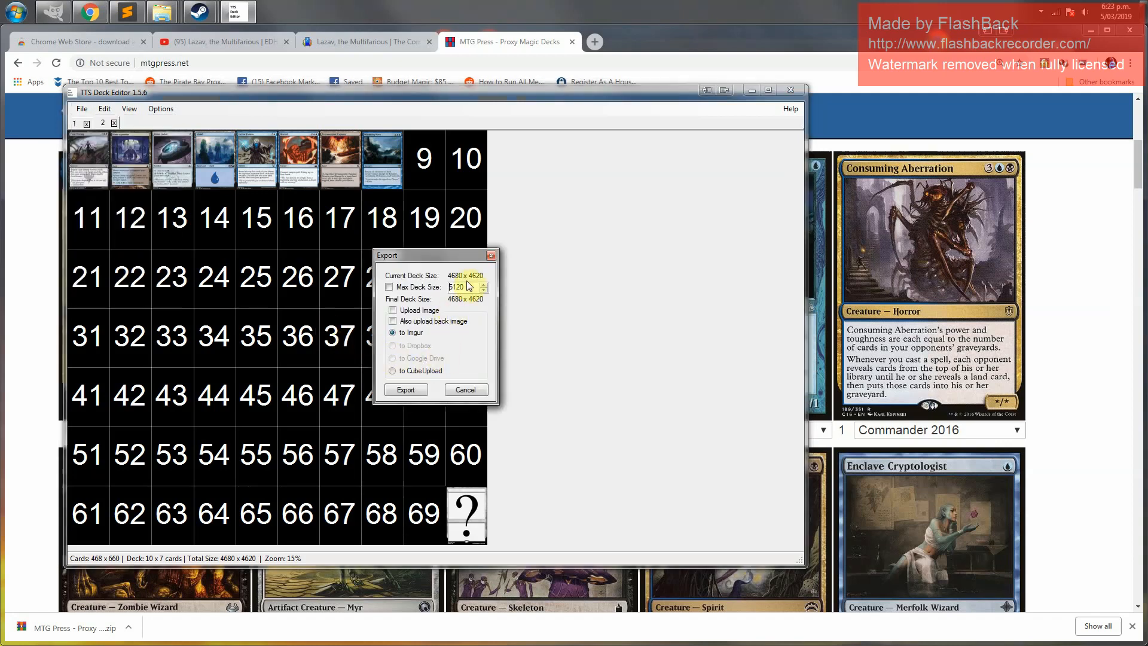
left_click(415, 392)
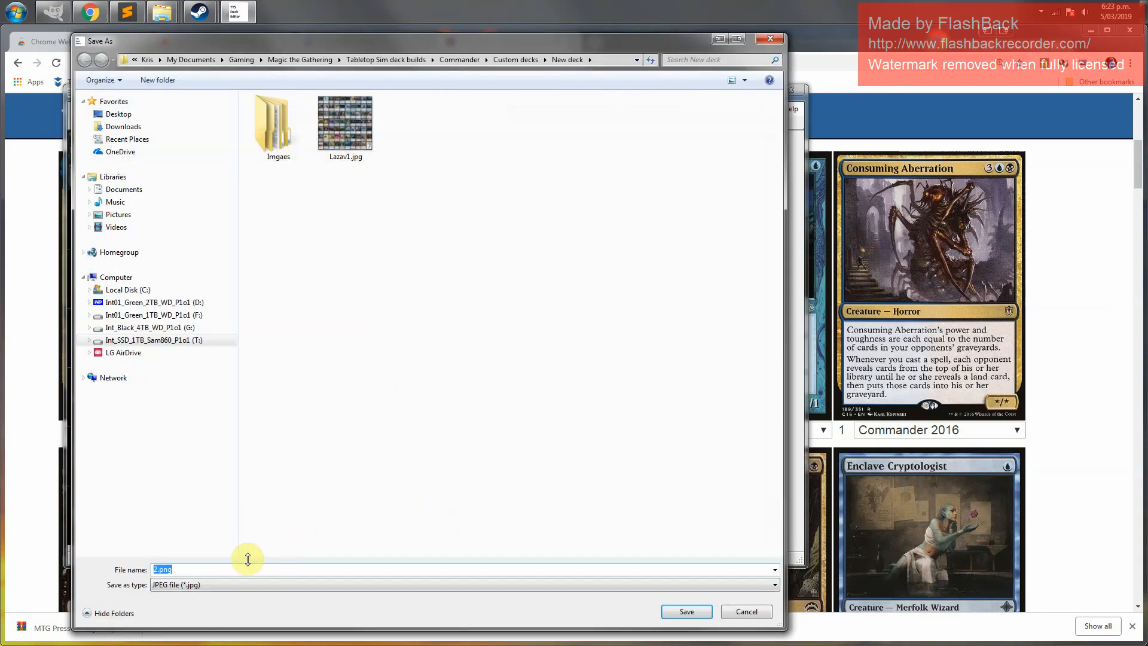
key("Home")
type("Lazav")
left_click(687, 612)
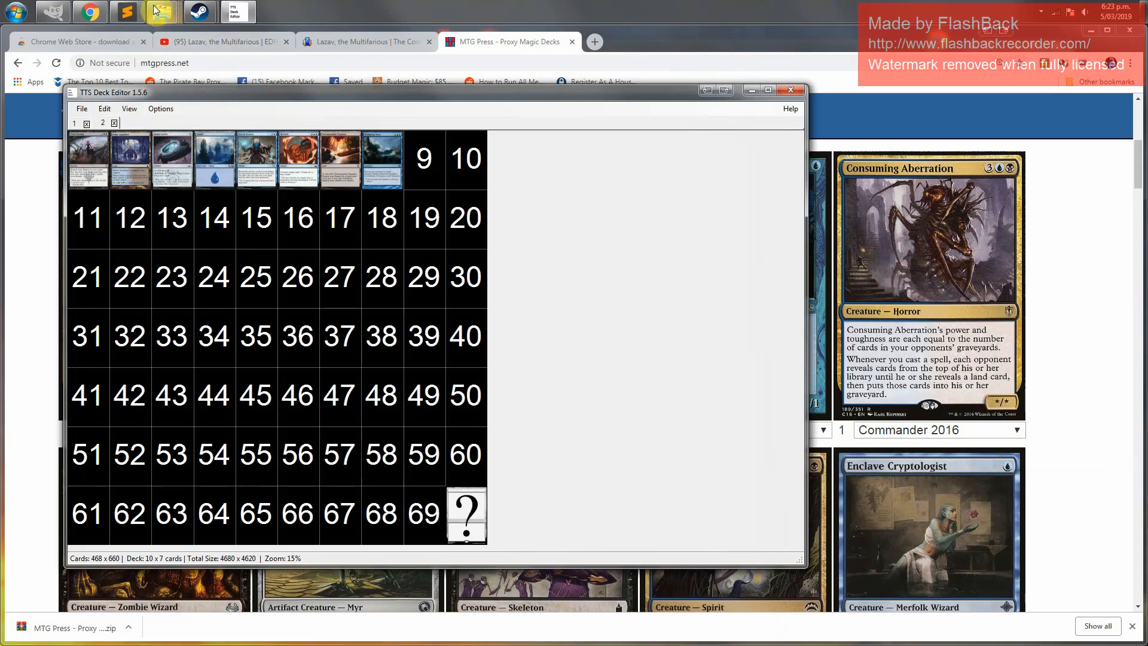
Open the New deck folder and examine the saved deck files and exported Lazav images
mouse_move(171, 27)
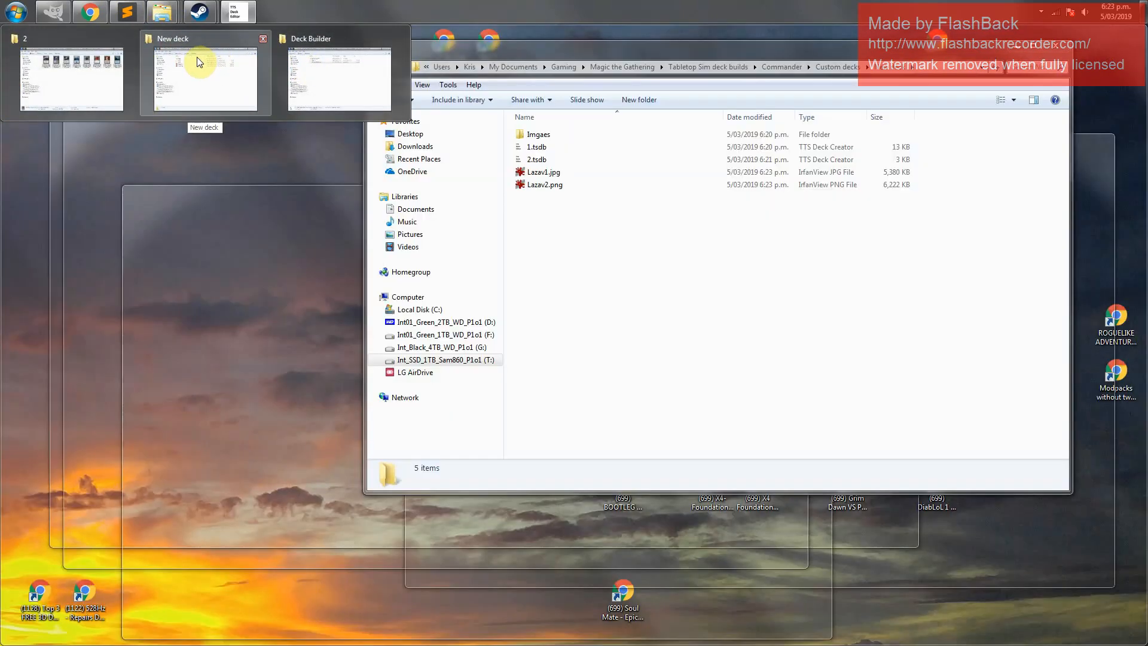
left_click(198, 69)
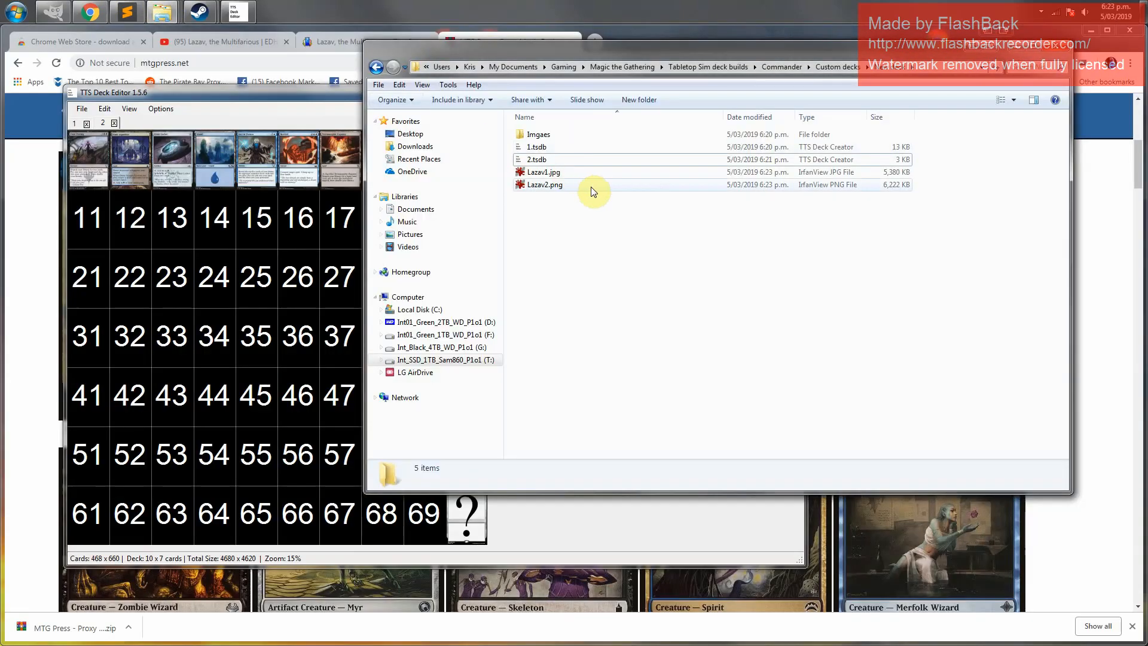
left_click(548, 148)
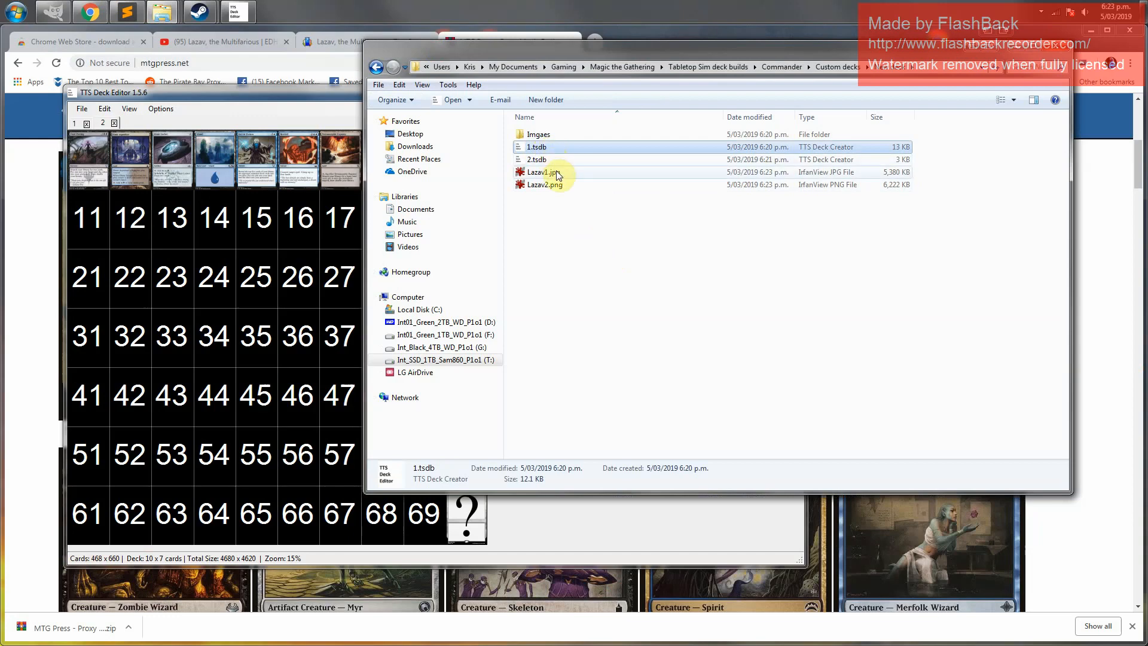
left_click(556, 172)
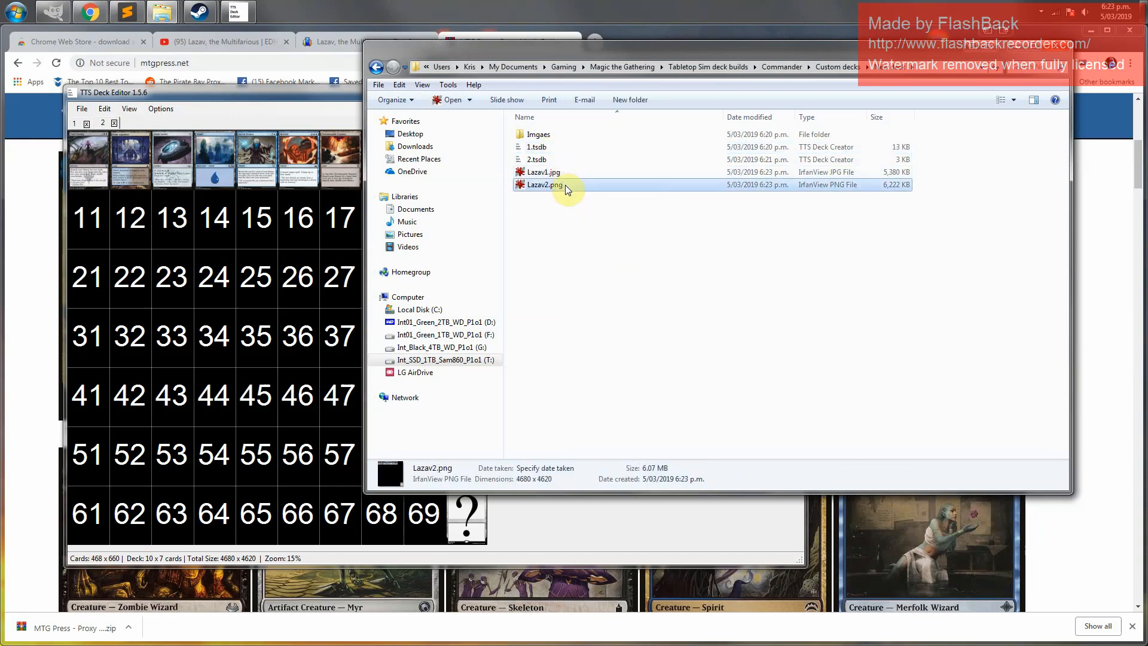
left_click(565, 184)
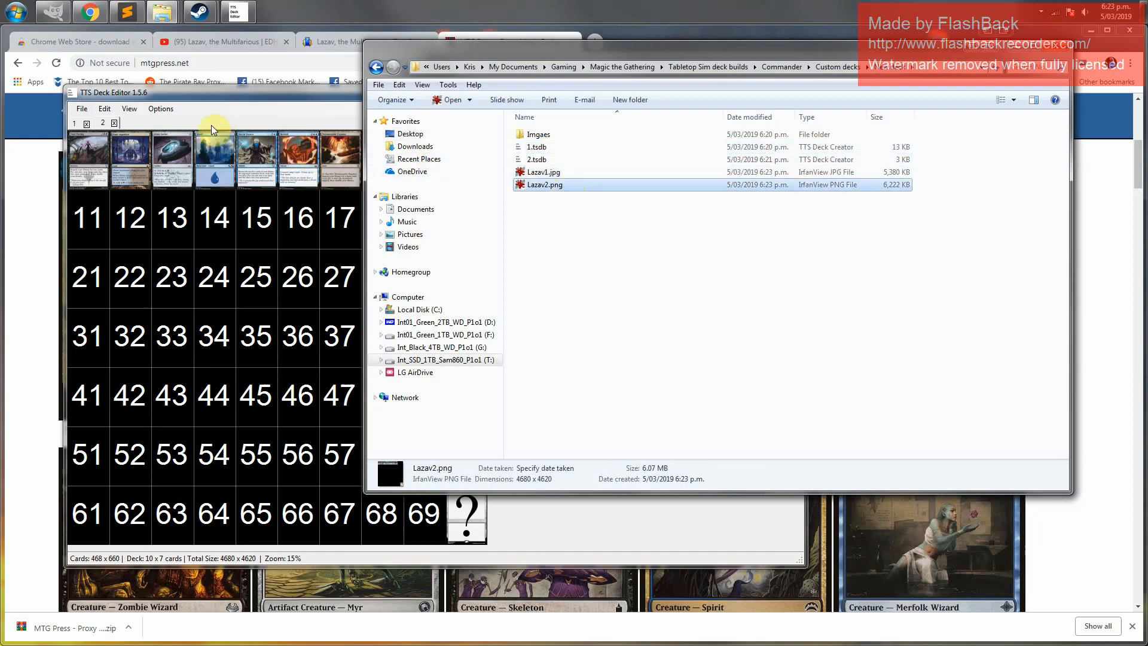
Export deck 2 again without uploading, saving it as a JPEG named Lazav2.jpg in the New deck folder
left_click(200, 94)
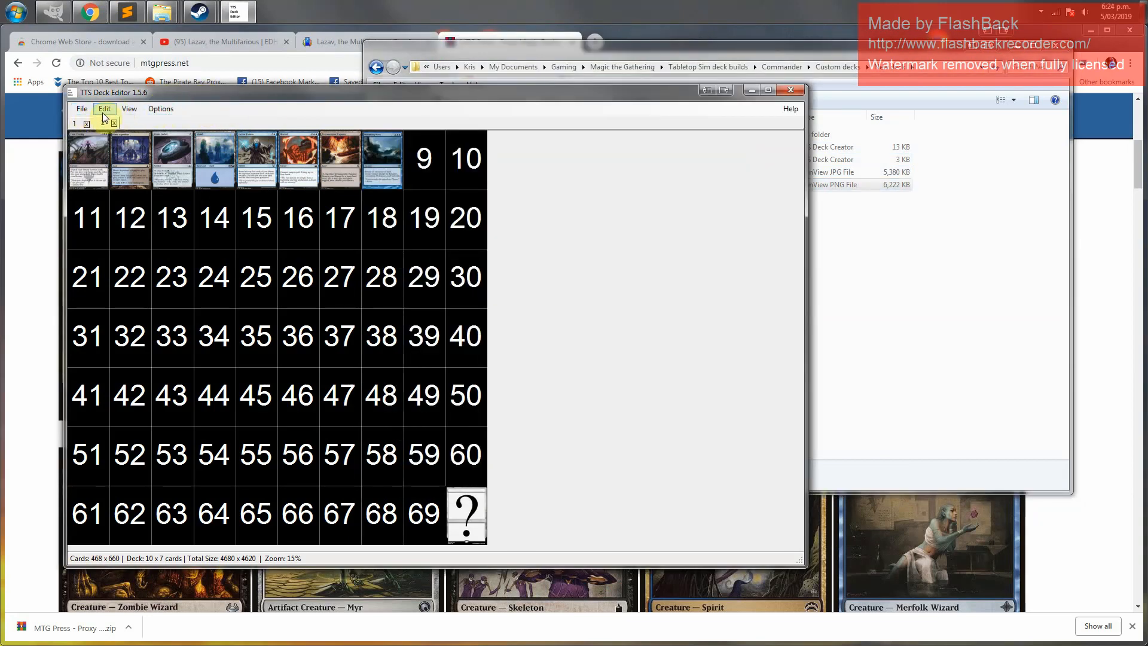
left_click(82, 108)
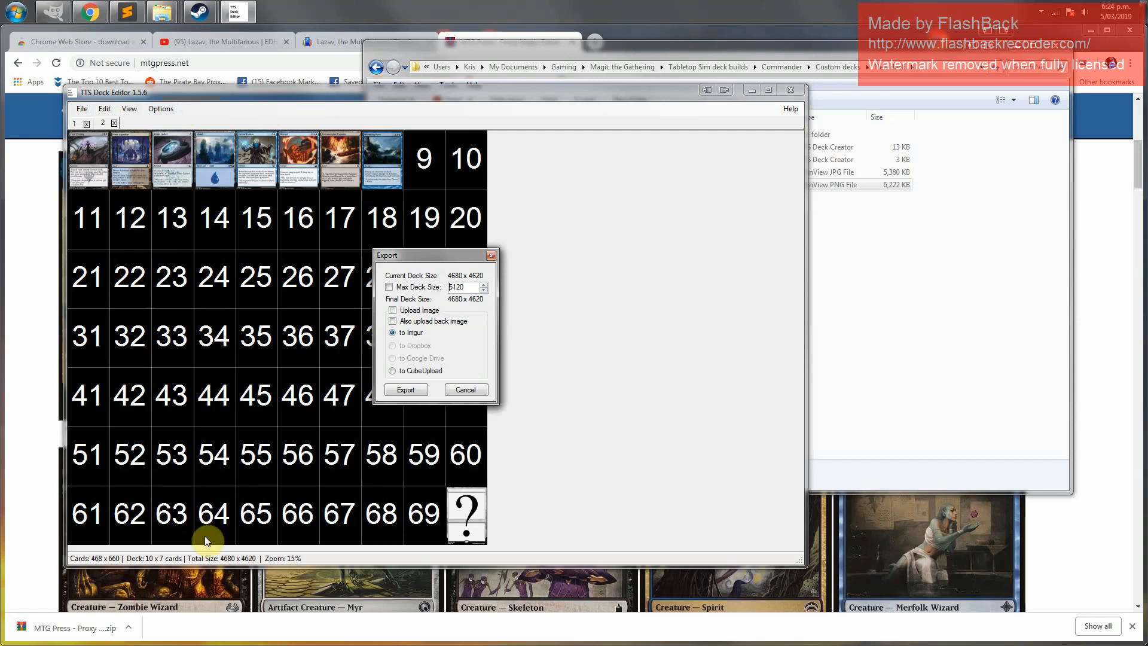
left_click(402, 389)
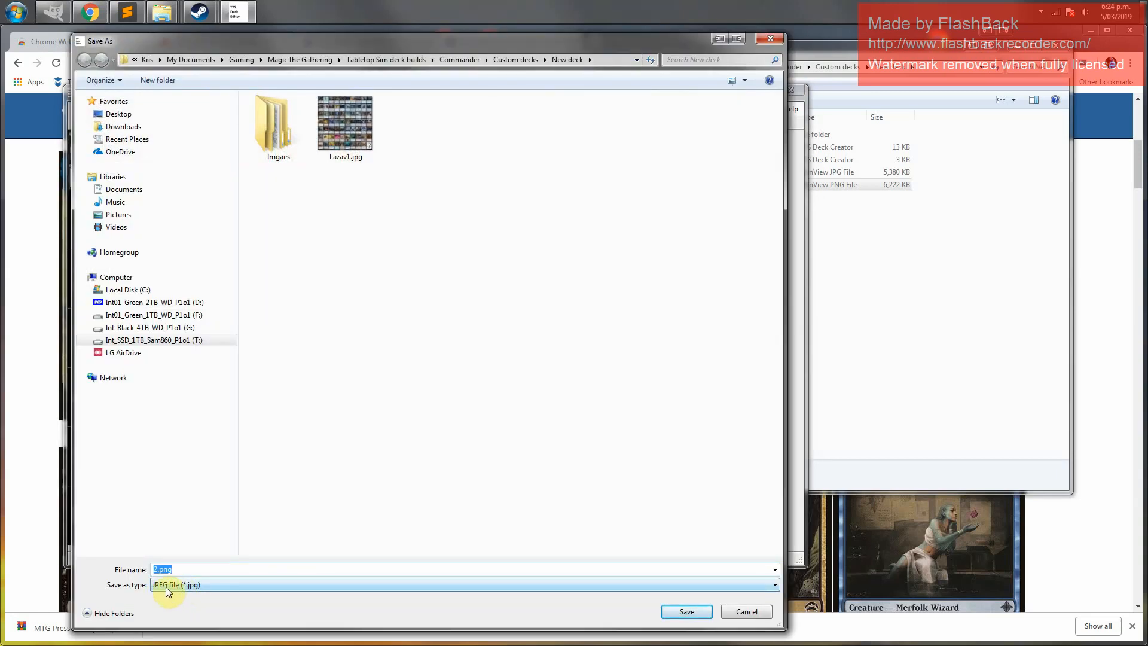
left_click(187, 568)
left_click_drag(187, 568, 142, 568)
left_click(185, 568)
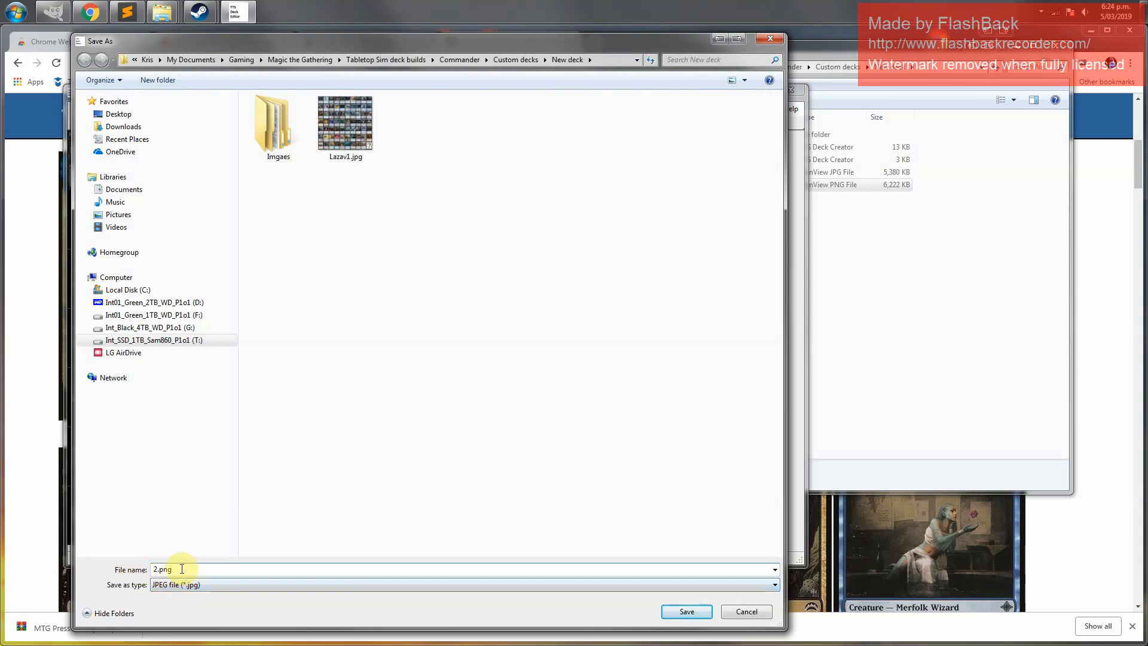
key("BackSpace")
key("BackSpace")
key("BackSpace")
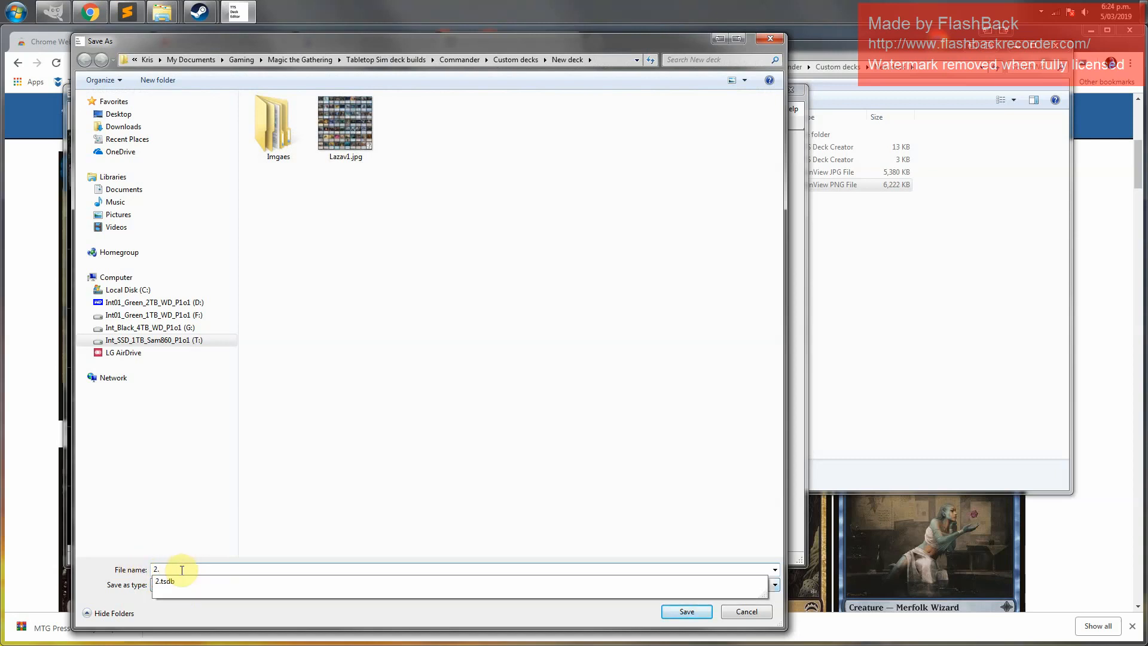
type("jpg")
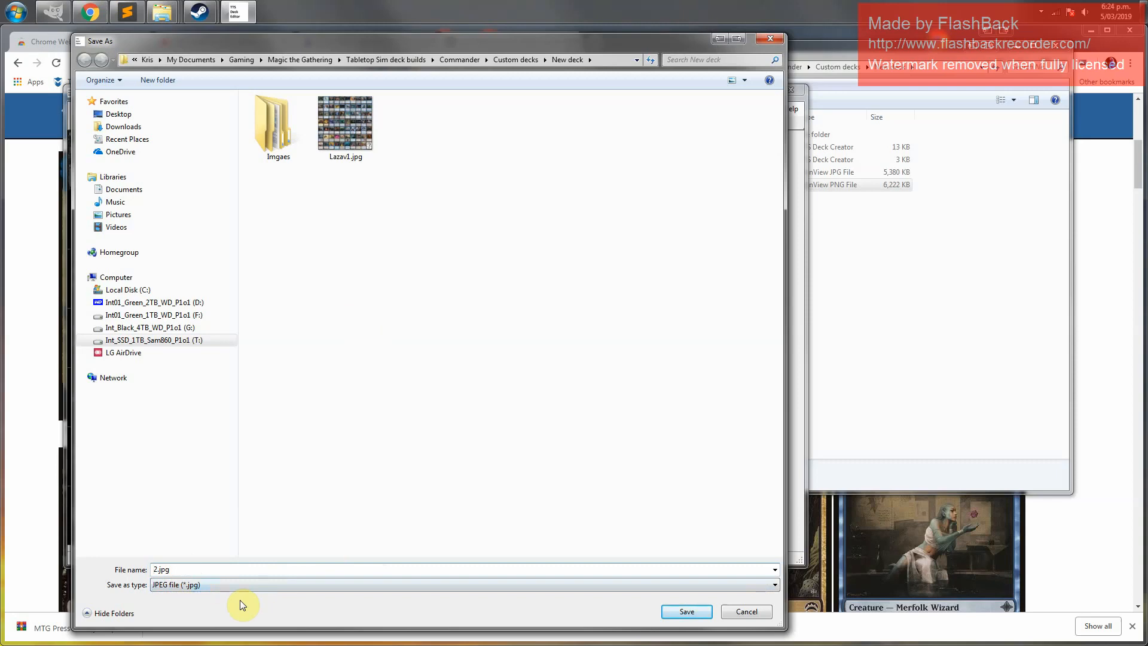
key("Home")
type("Lazav")
left_click(686, 611)
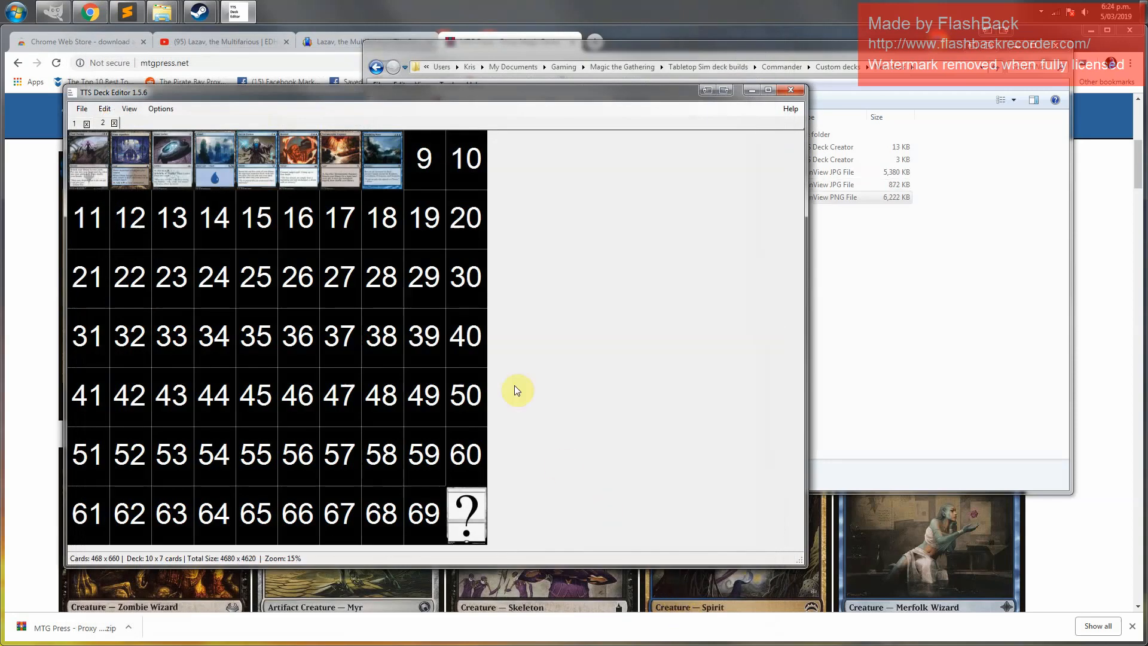
Permanently delete the Lazav2.png file from the New deck folder
left_click(927, 352)
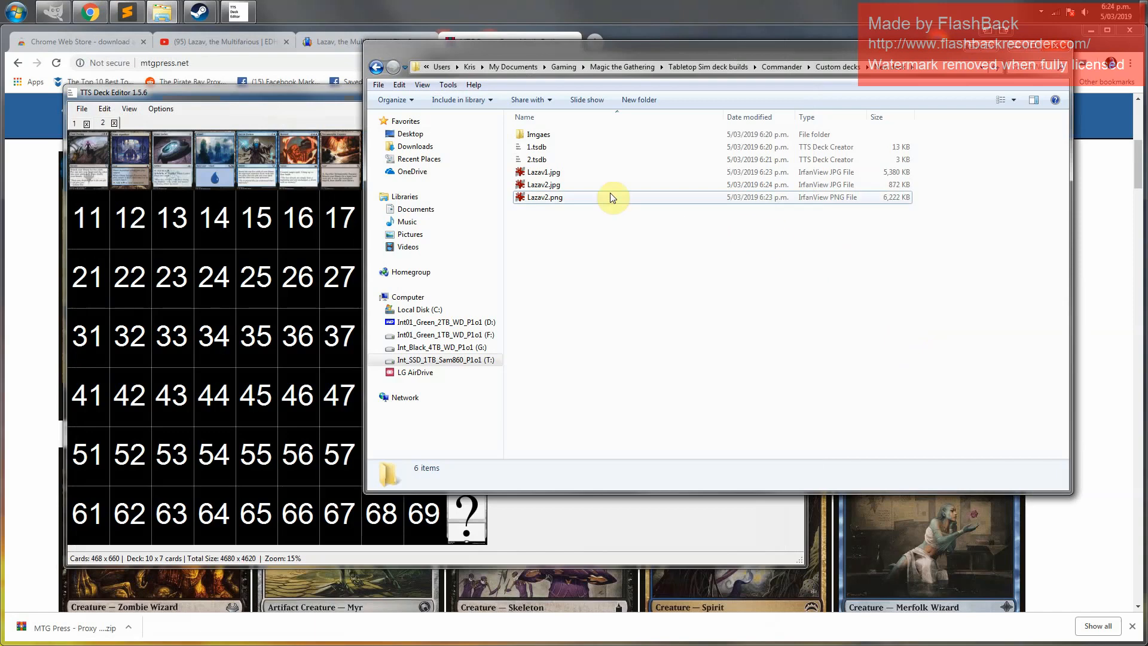
left_click(559, 173)
left_click(561, 185)
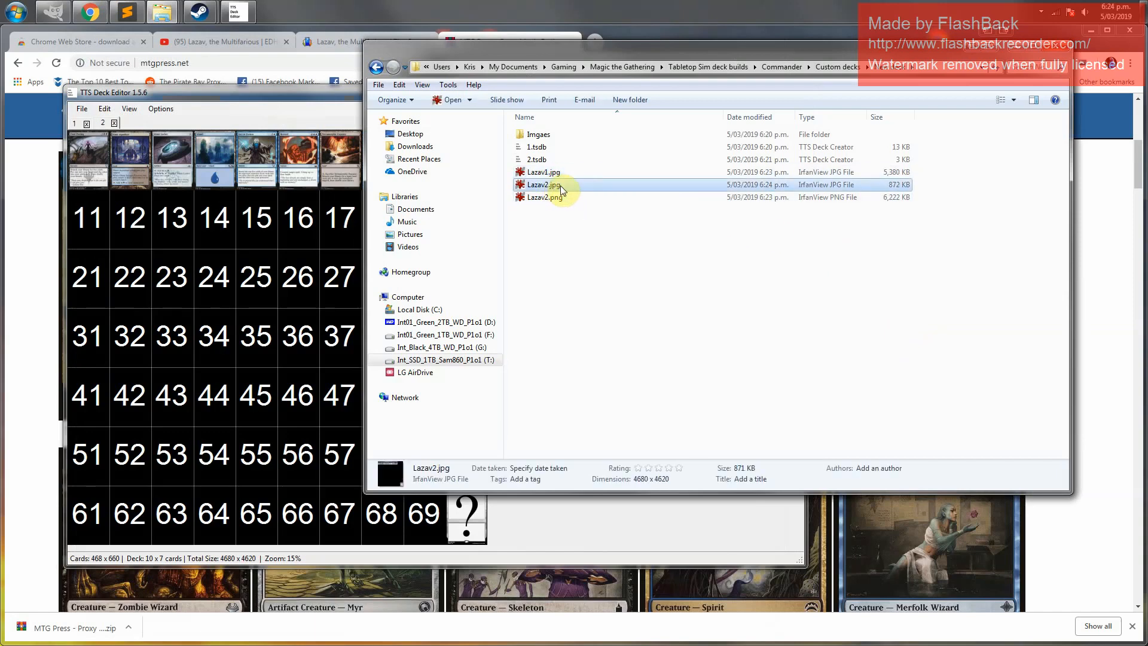
left_click(561, 197)
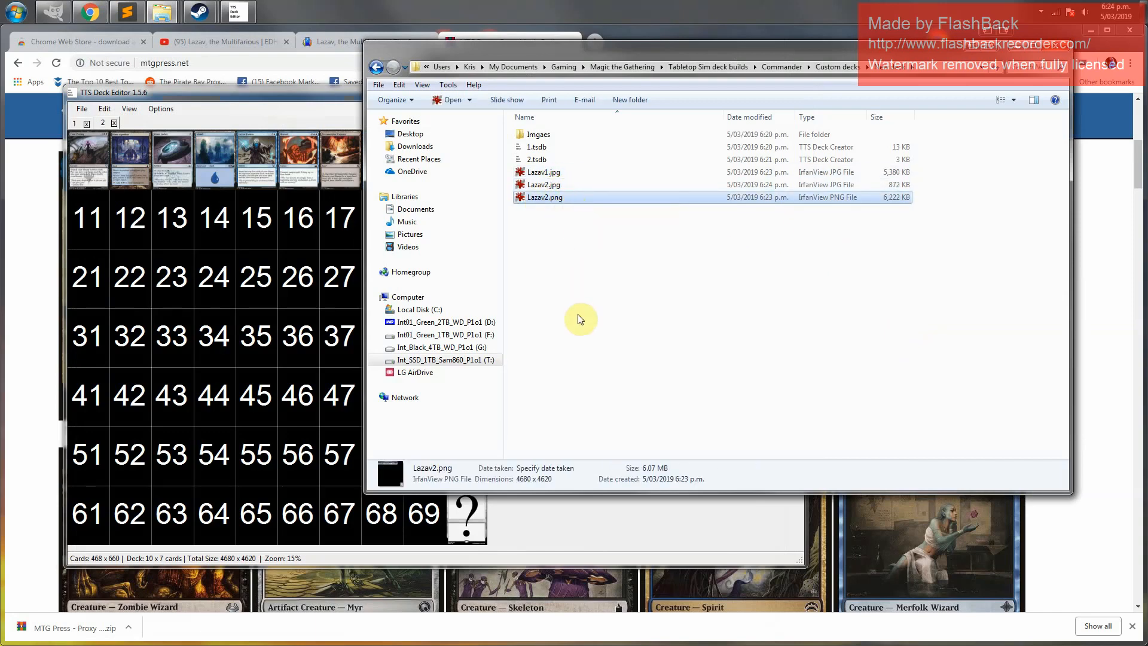
key("shift+Delete")
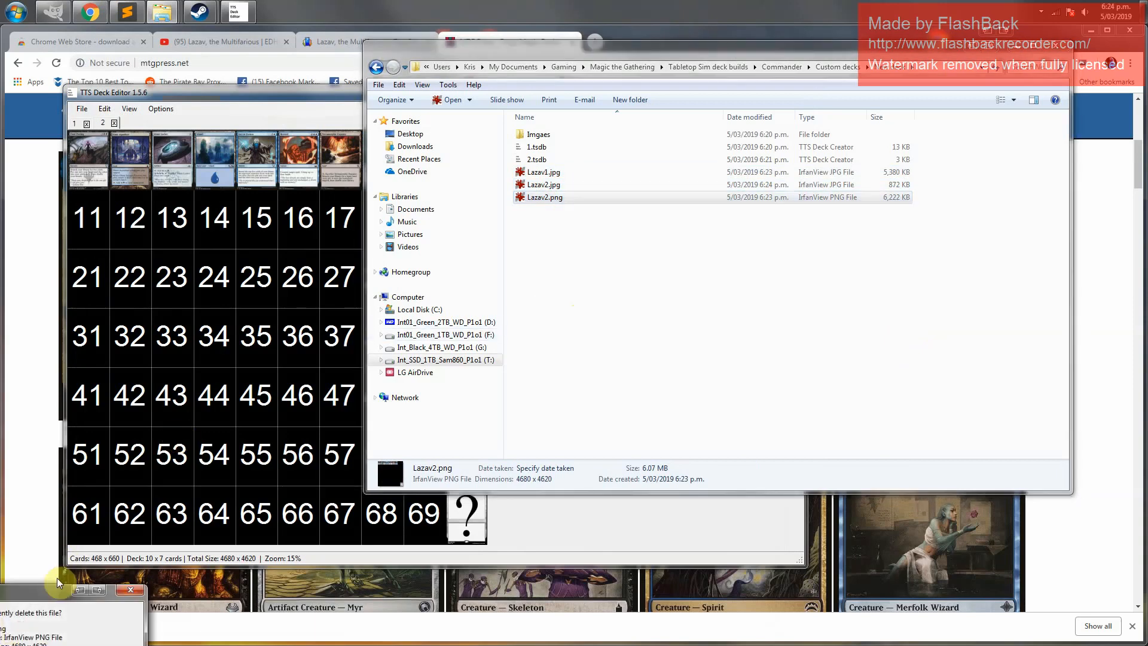
left_click(469, 467)
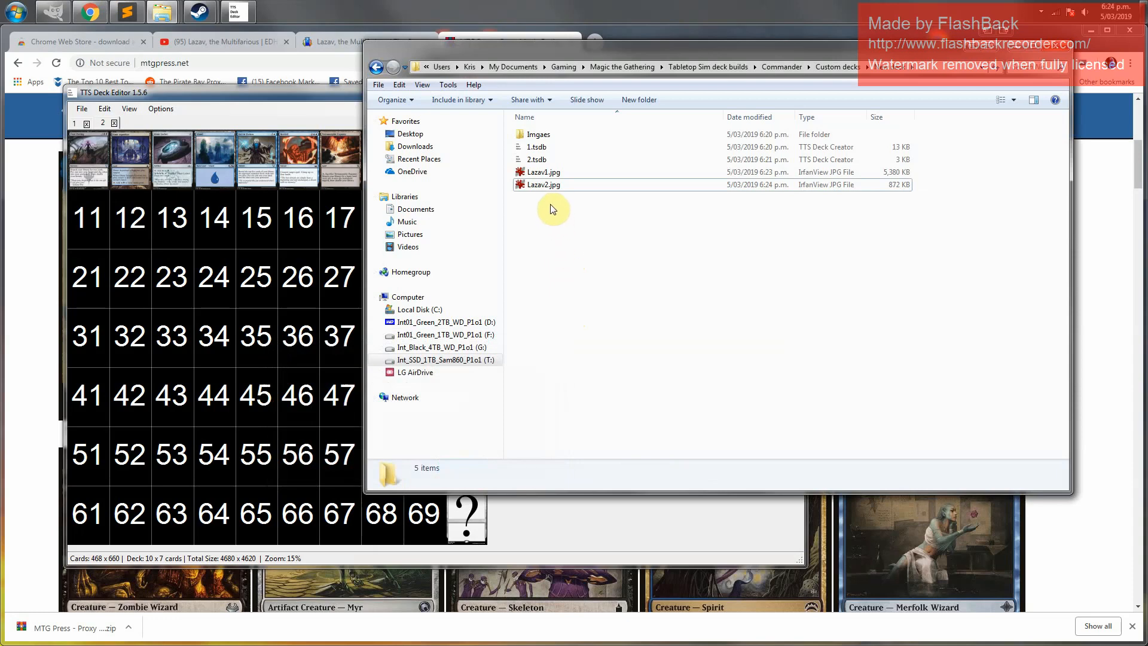
Open Lazav1.jpg in IrfanView and compare the exported card sheet with the deck editor
double_click(552, 173)
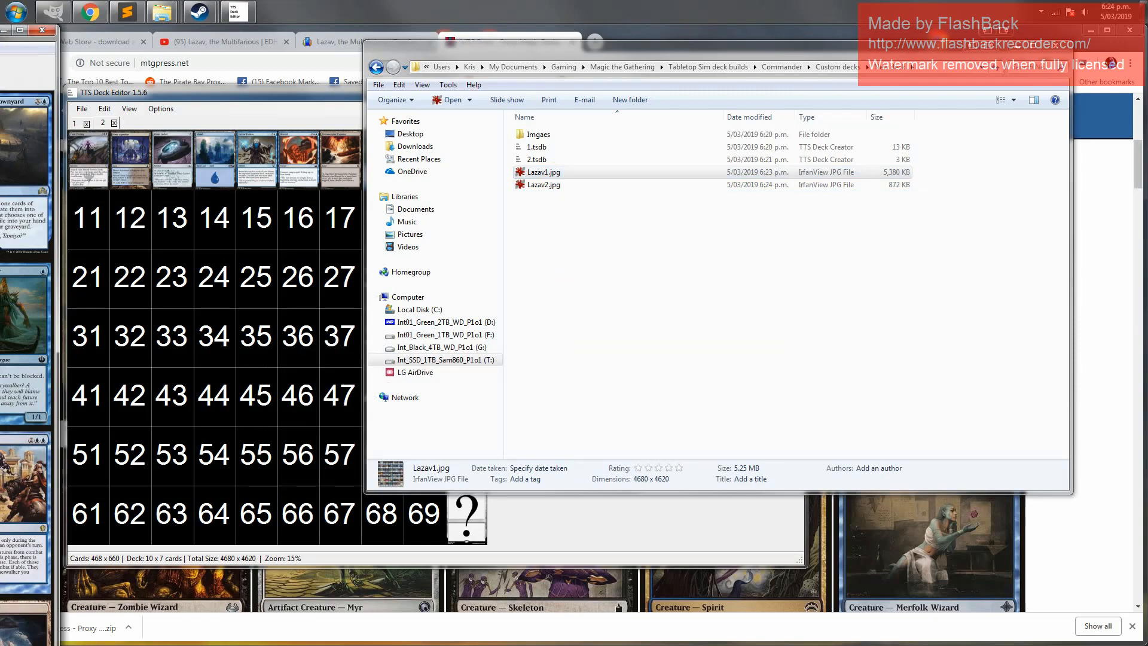
key("Escape")
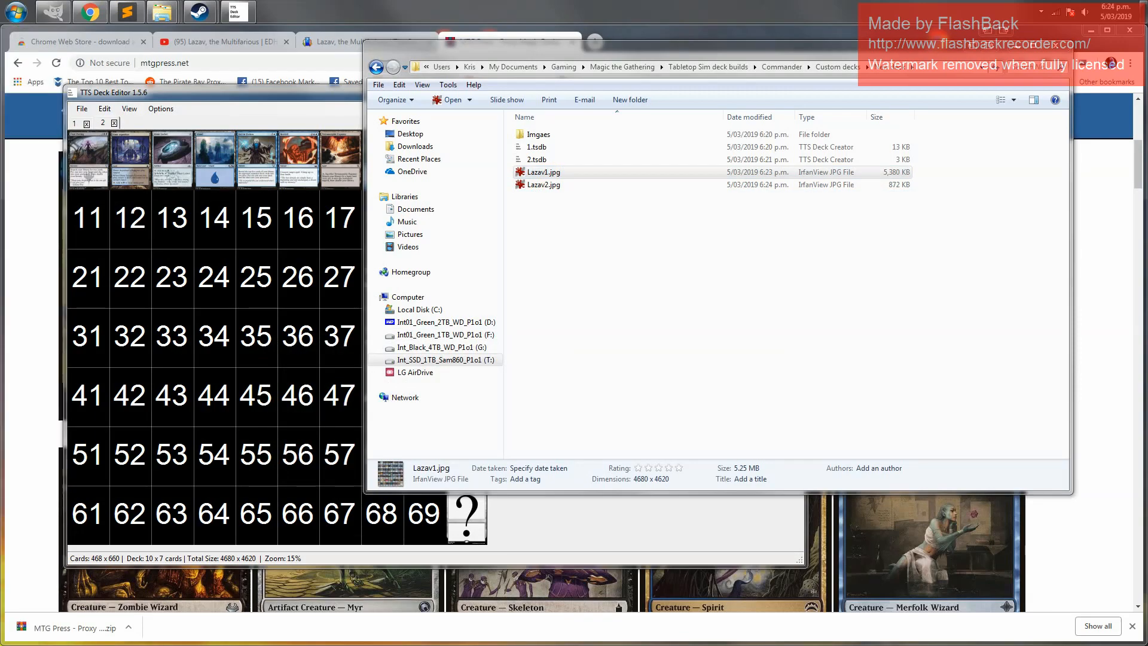
left_click_drag(1, 502, 475, 79)
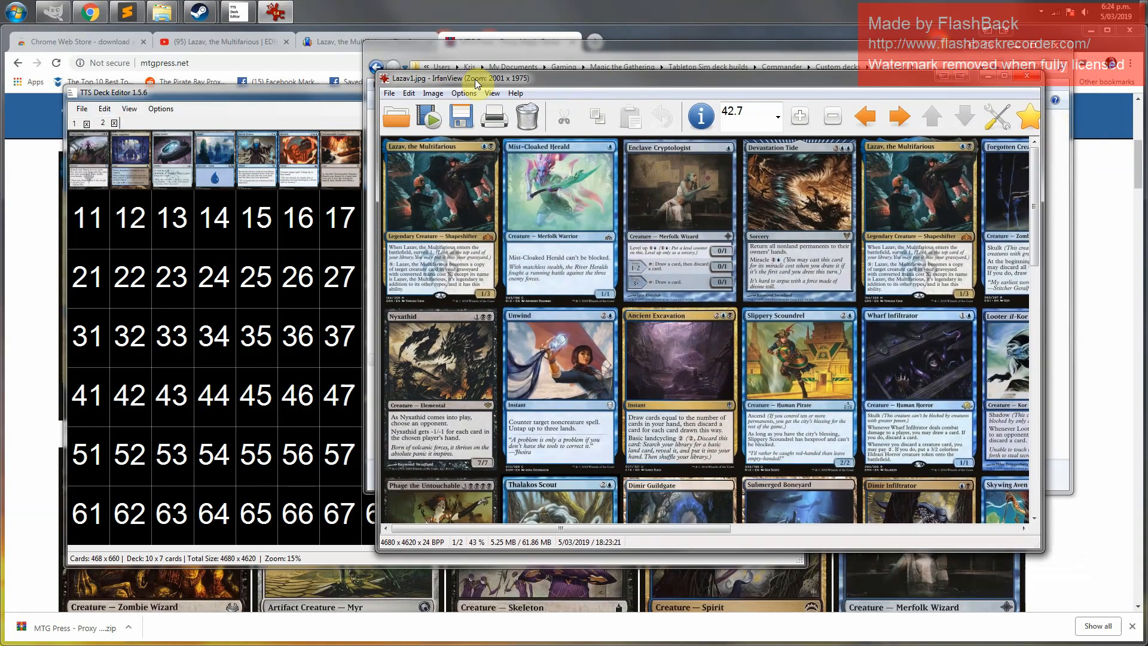
left_click(189, 91)
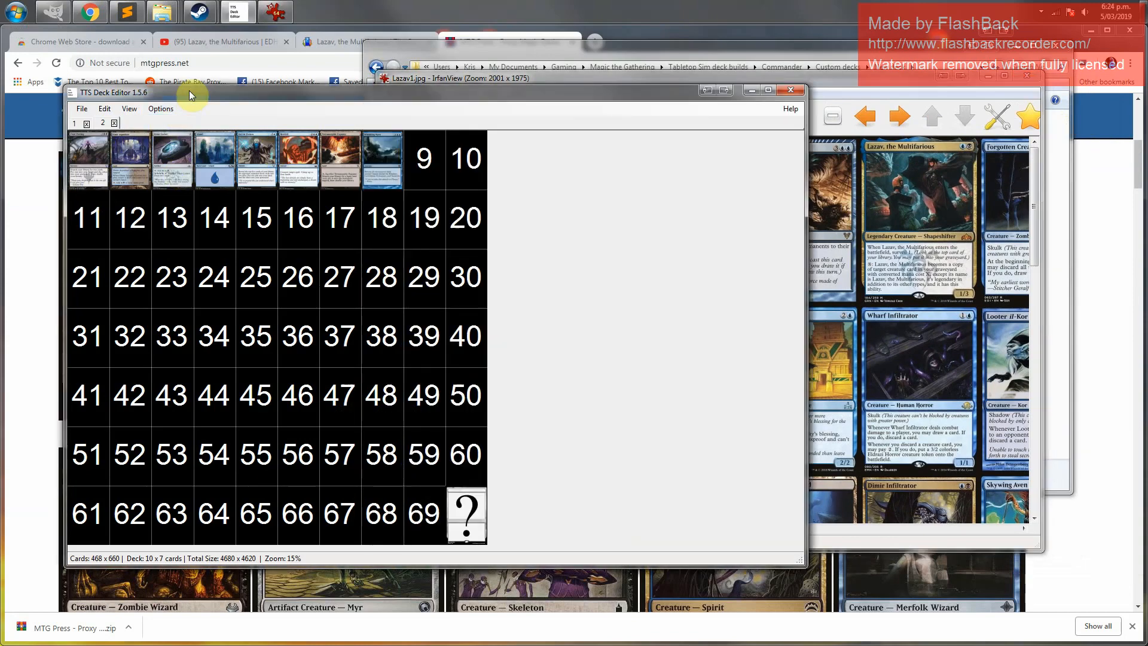
left_click(808, 85)
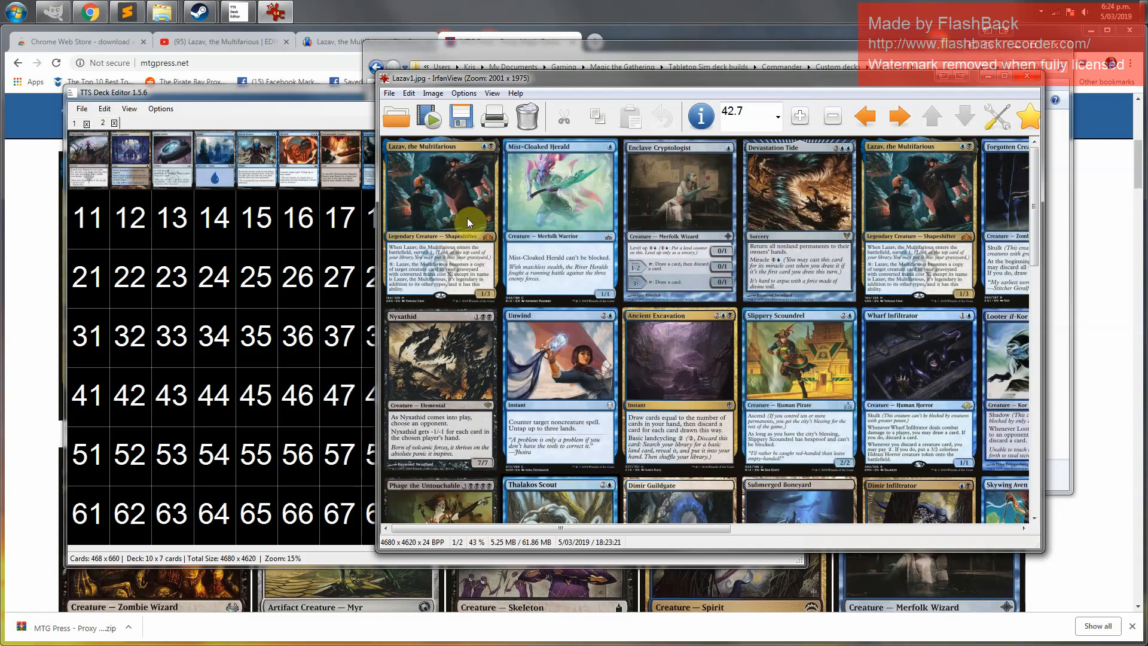
left_click(151, 91)
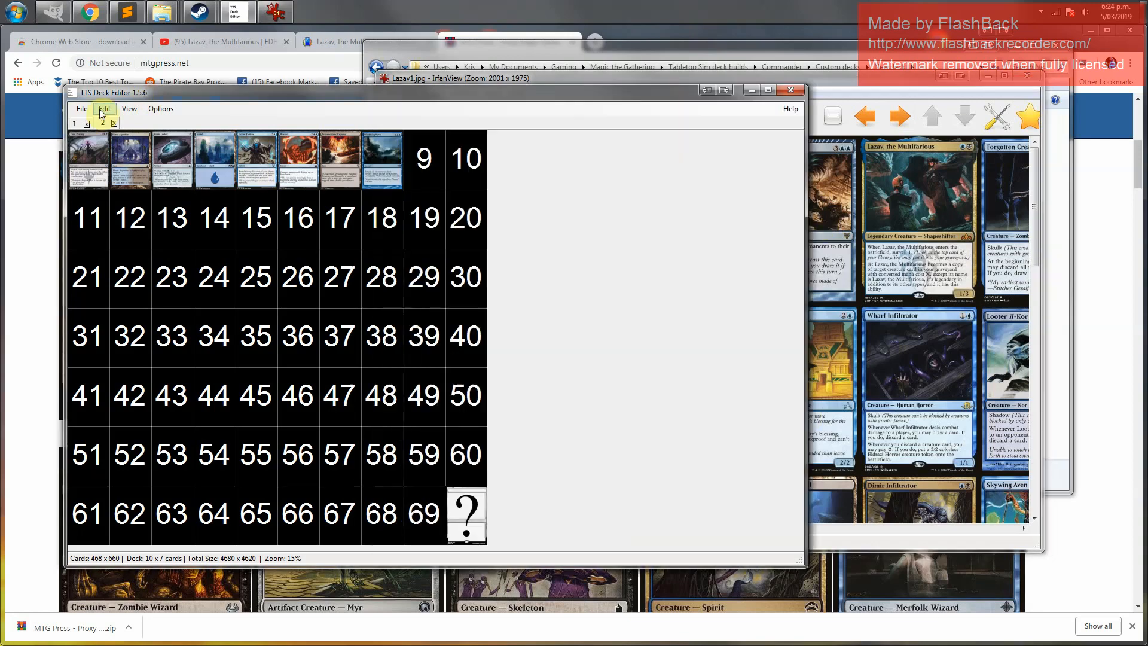
Switch to deck 1 and scroll through Lazav1.jpg to compare the exported card sheet with the deck, then close the viewer
left_click(75, 123)
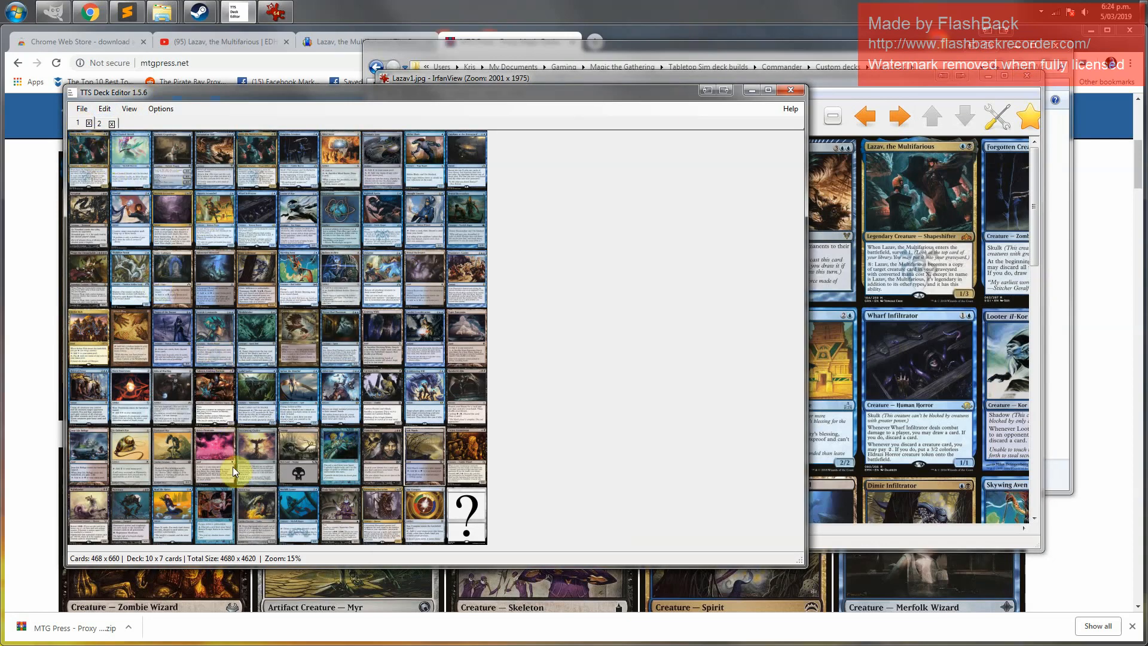
left_click(925, 79)
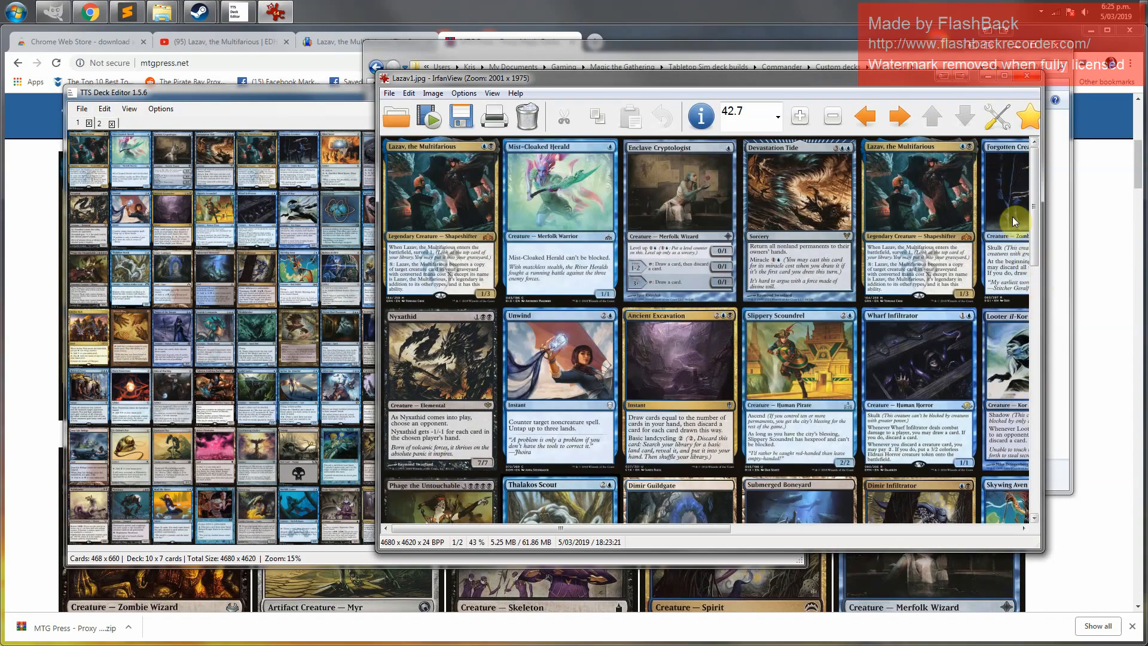
left_click_drag(1035, 222, 1050, 478)
left_click_drag(621, 529, 956, 557)
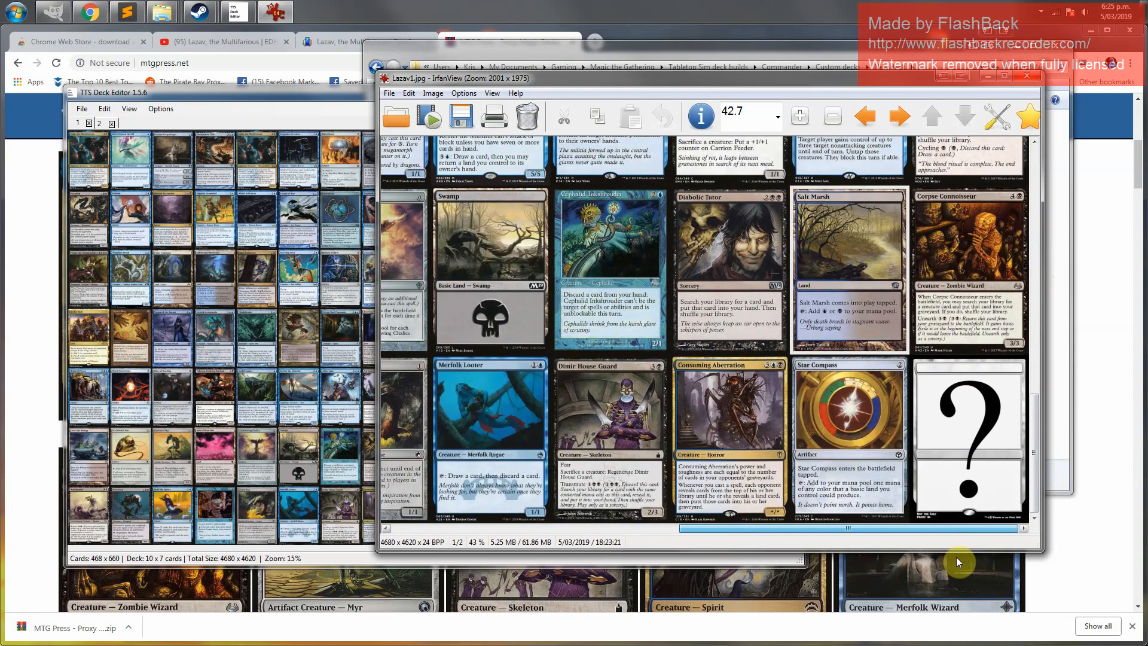
left_click_drag(983, 427, 963, 437)
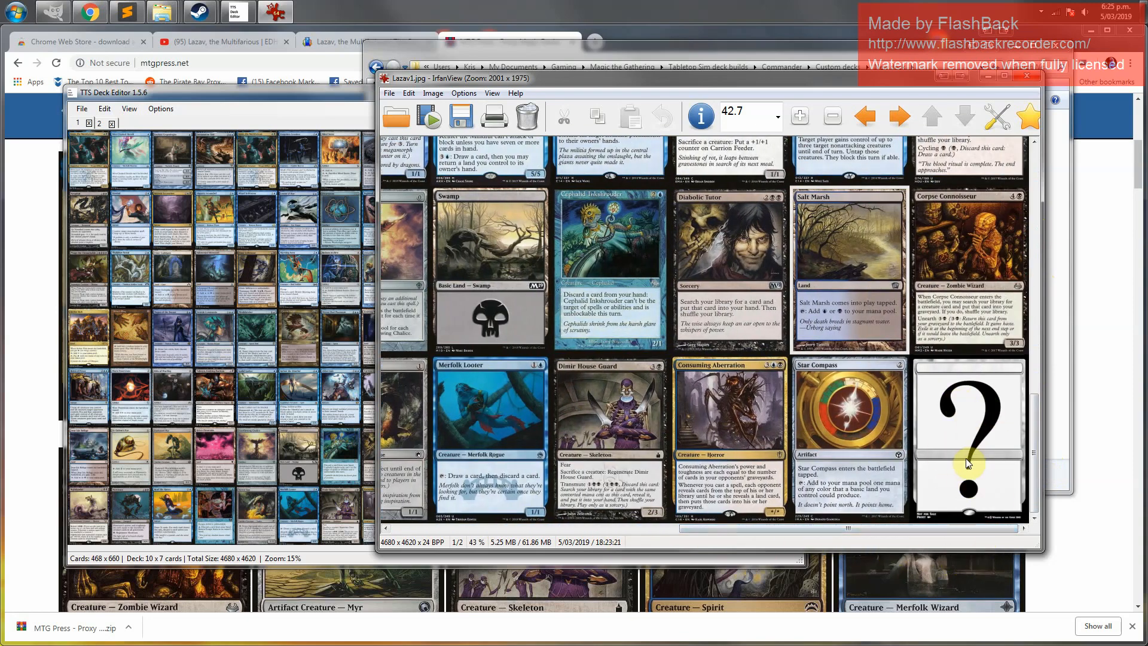
left_click(1028, 78)
Open Lazav2.jpg in IrfanView and scroll through the exported deck 2 card sheet, then close it
left_click(894, 339)
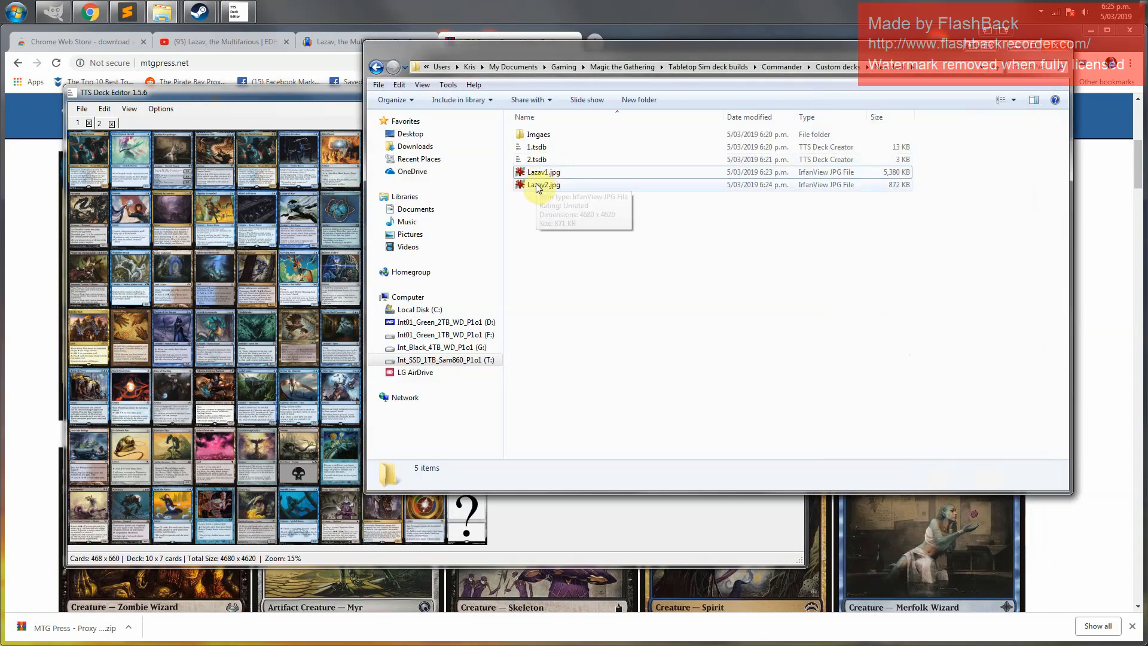
left_click(537, 186)
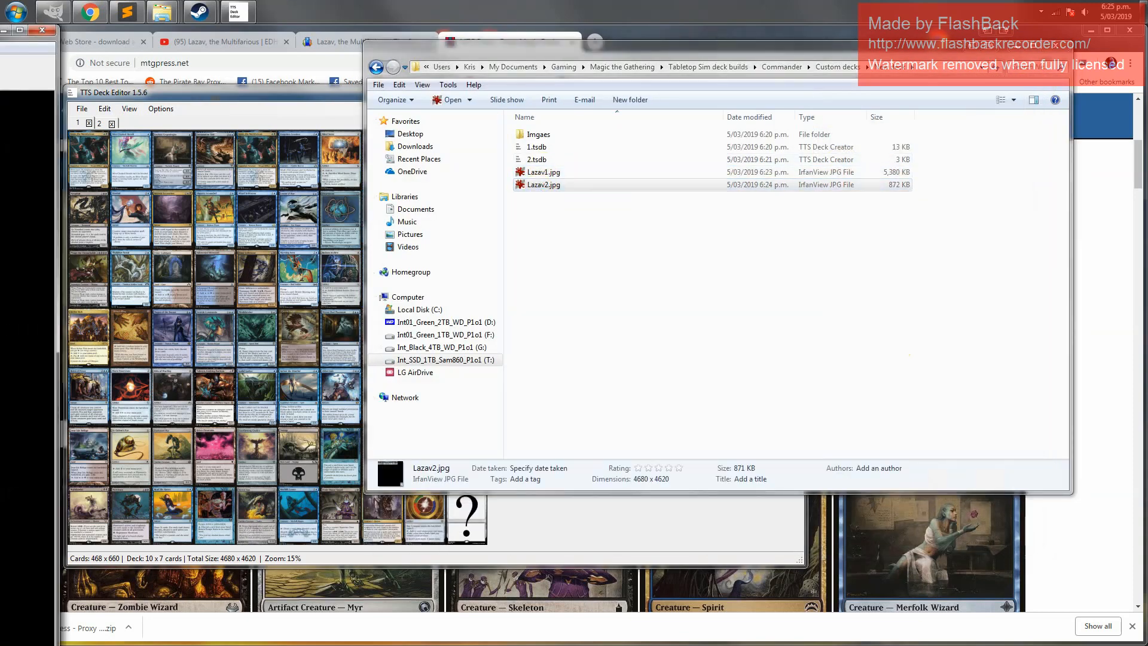
scroll(24, 240, "up", 4)
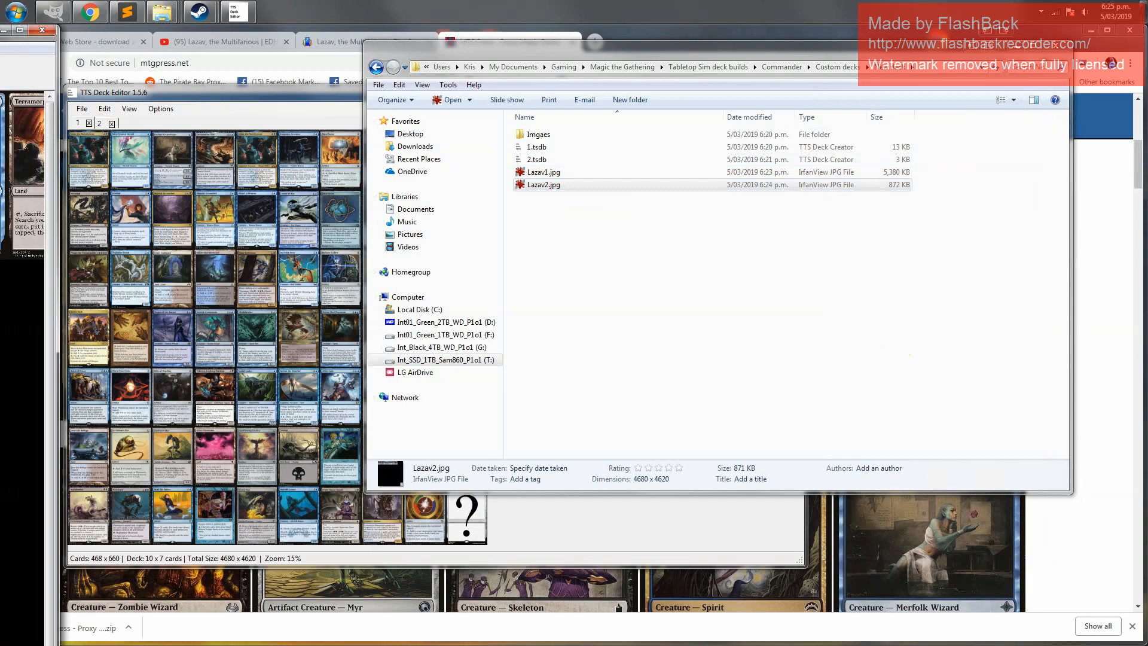
key("Escape")
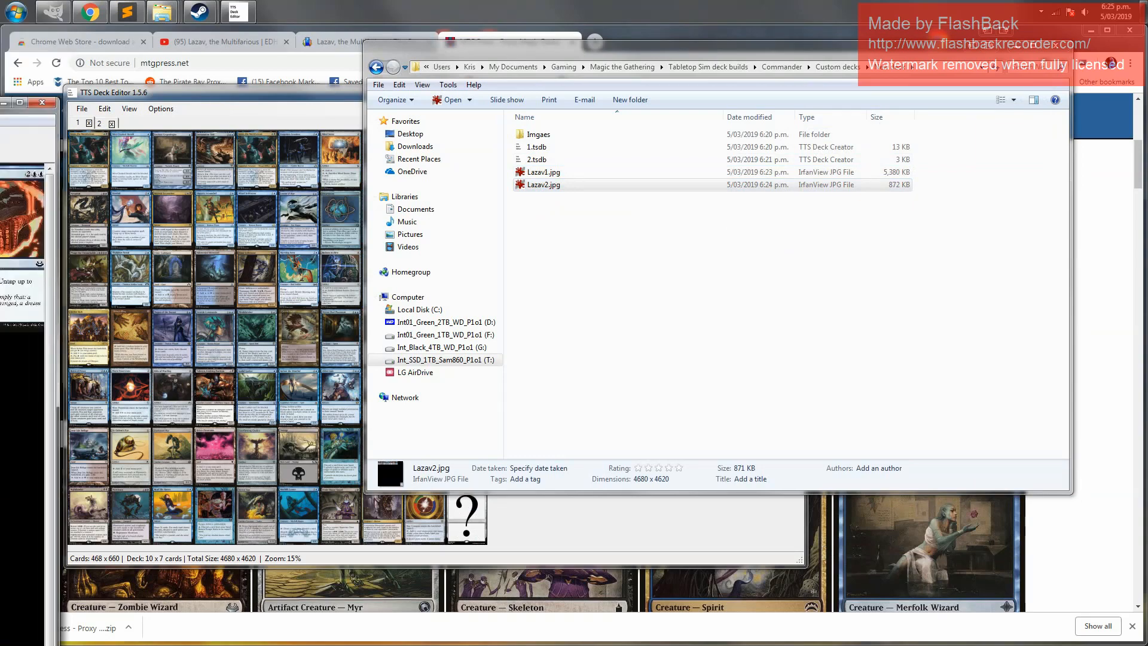
key("Return")
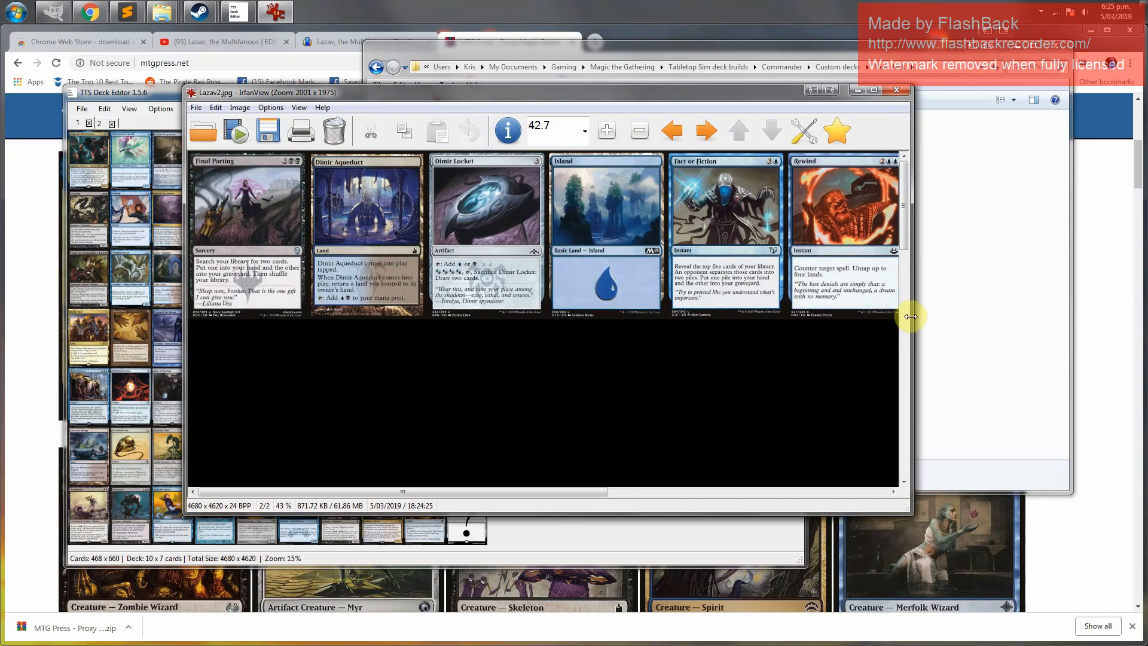
left_click_drag(910, 314, 1070, 316)
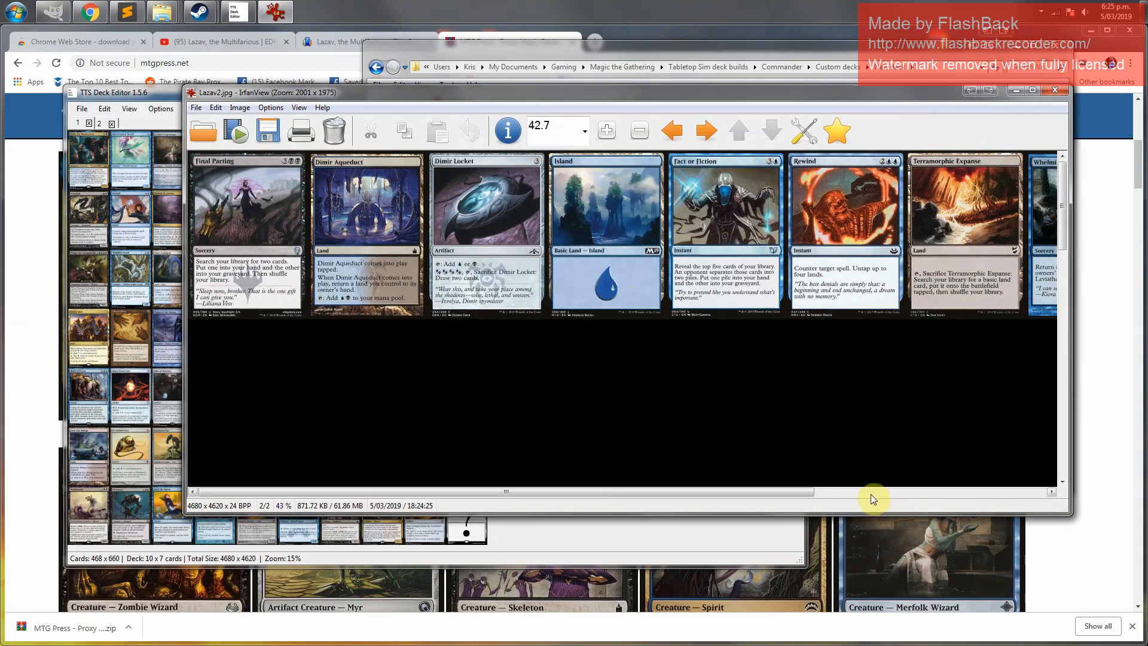
left_click(870, 493)
left_click_drag(1060, 233, 1063, 468)
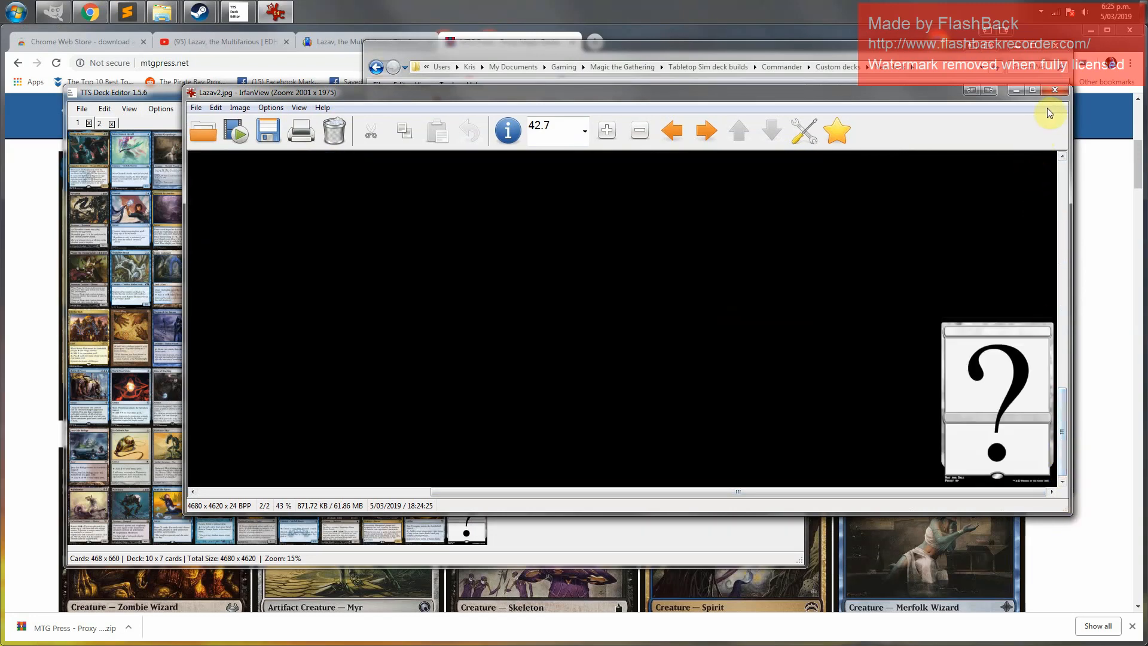
left_click(1060, 91)
Open MTG_back.jpg from the Custom card backs folder in IrfanView to view the card back image
left_click(658, 254)
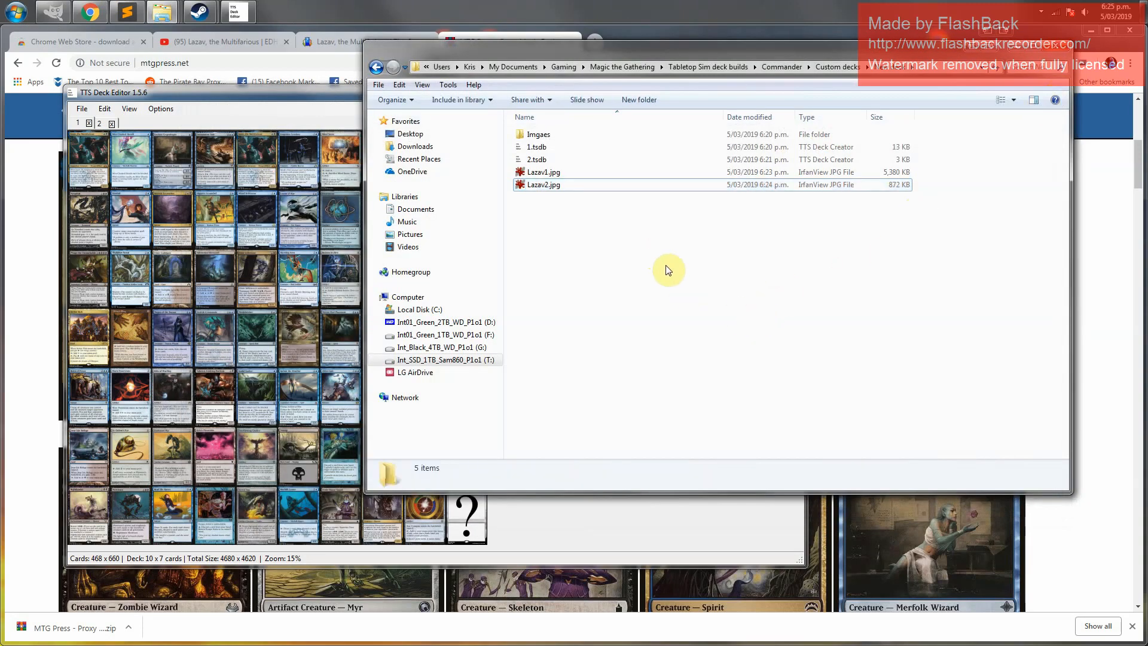
left_click(562, 175)
left_click(567, 186)
left_click(601, 275)
left_click(783, 67)
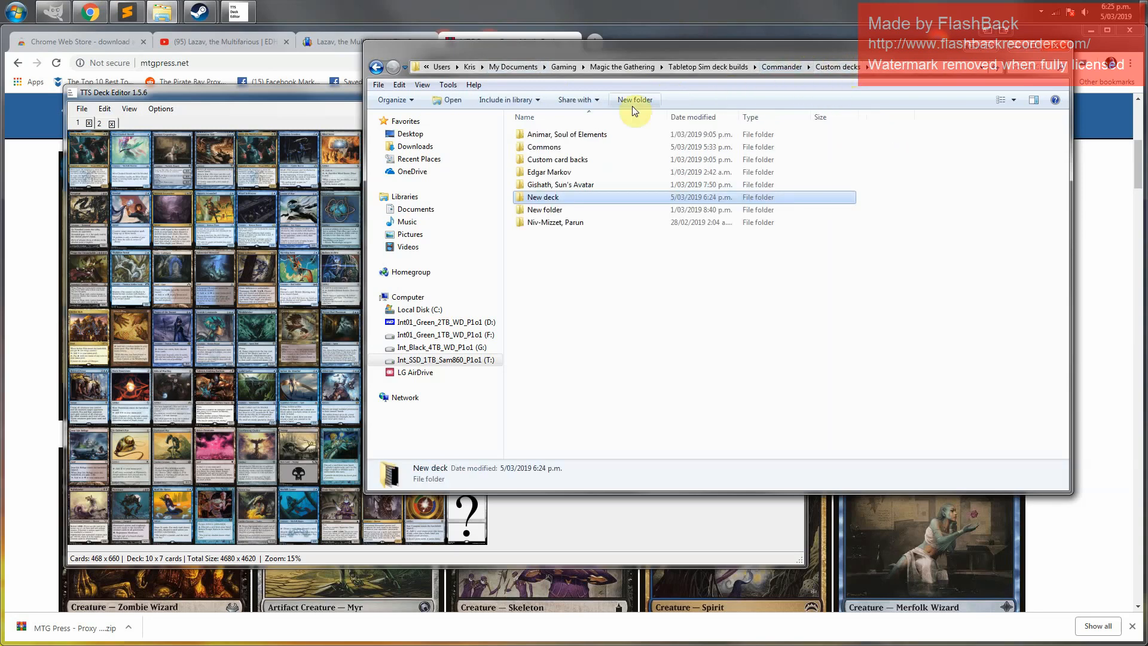
double_click(536, 147)
left_click(747, 144)
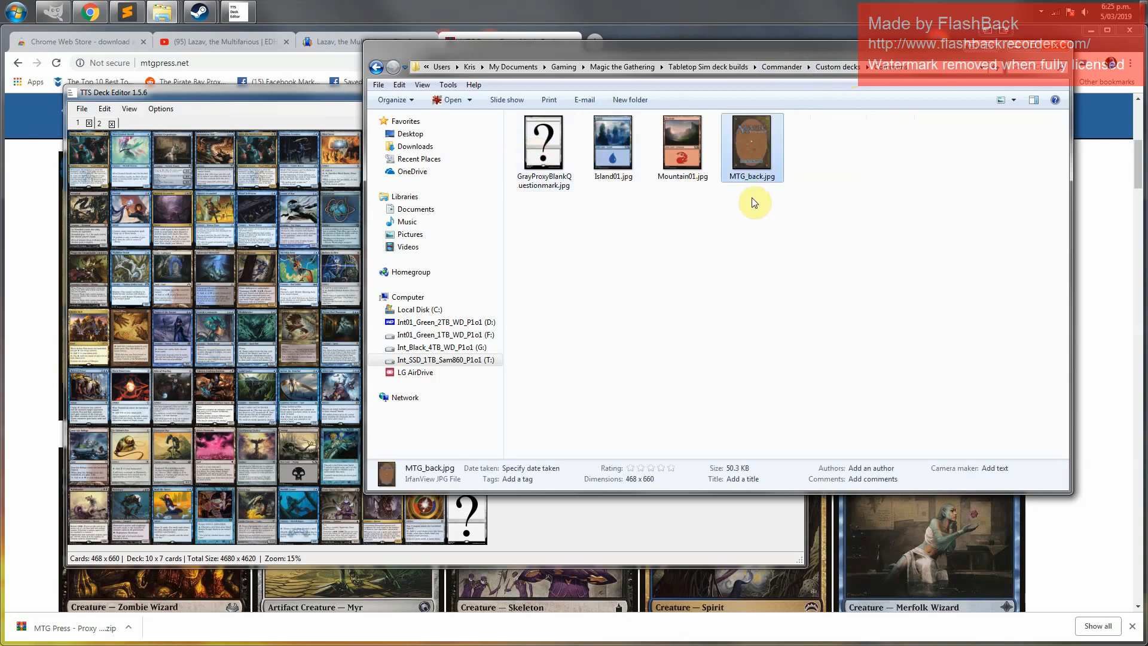
double_click(752, 144)
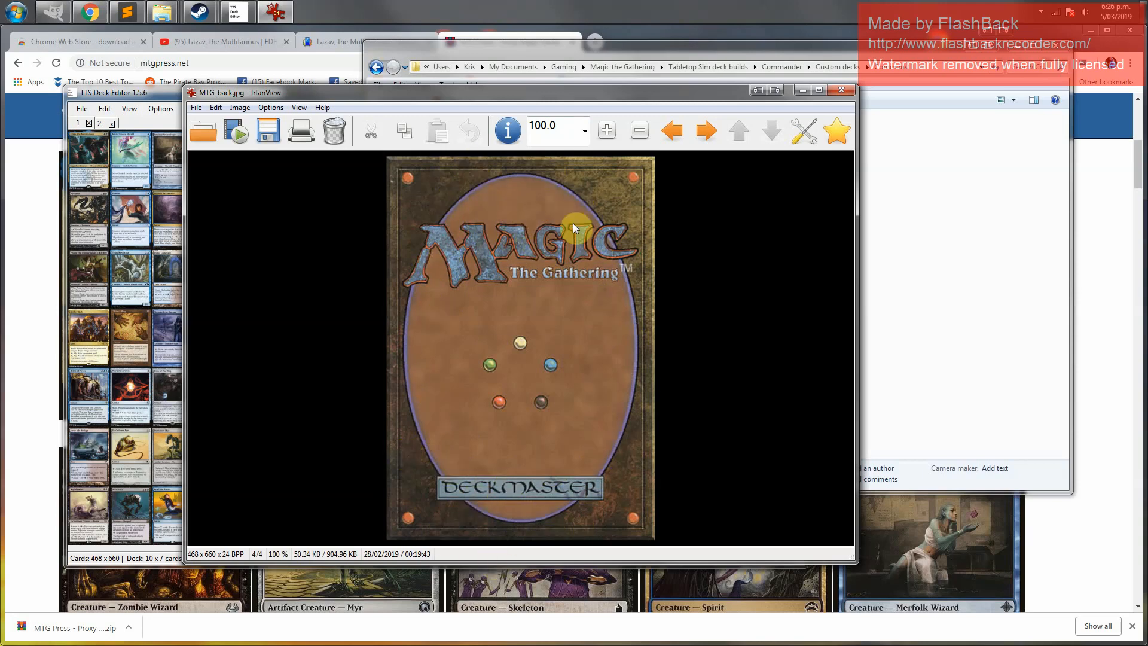
left_click(842, 92)
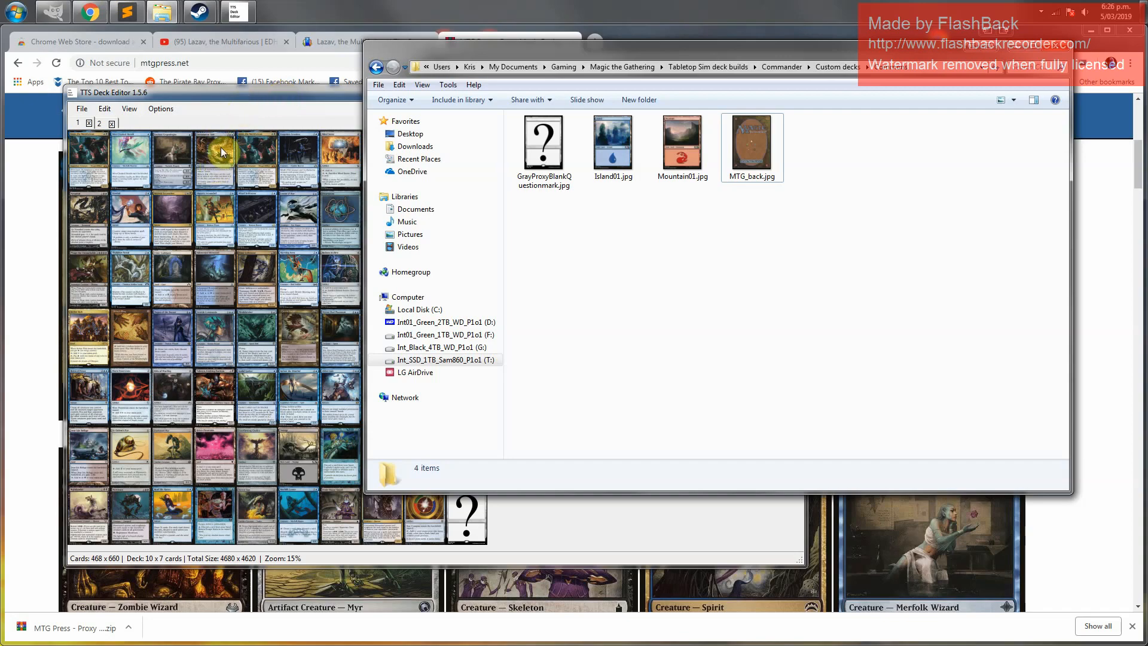
left_click(216, 99)
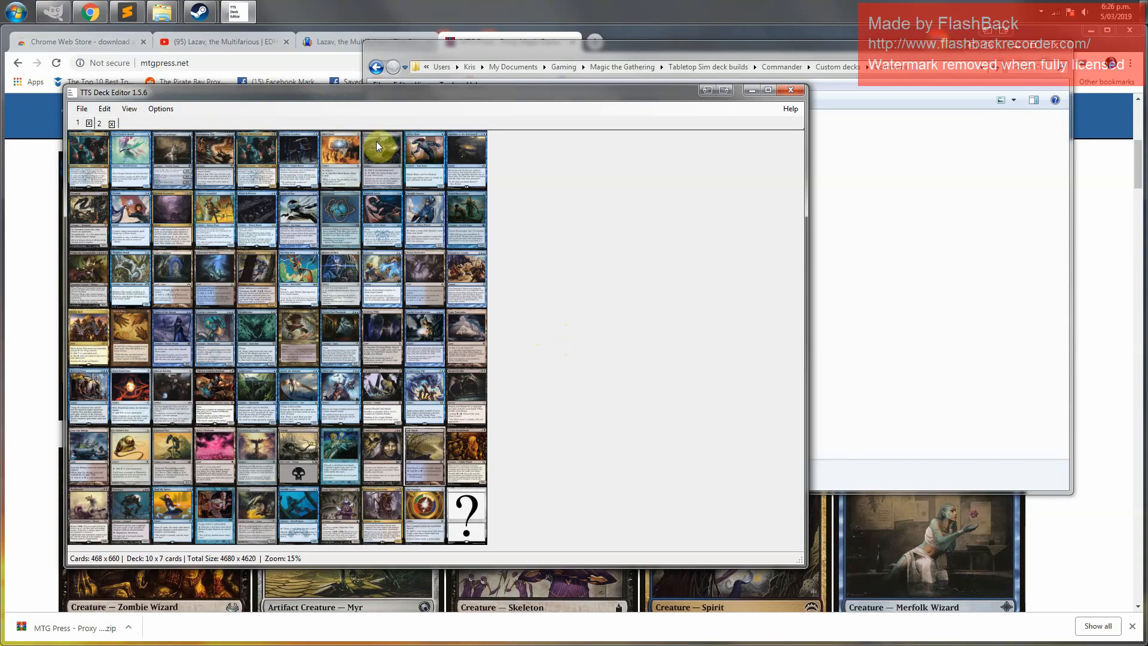
left_click(841, 276)
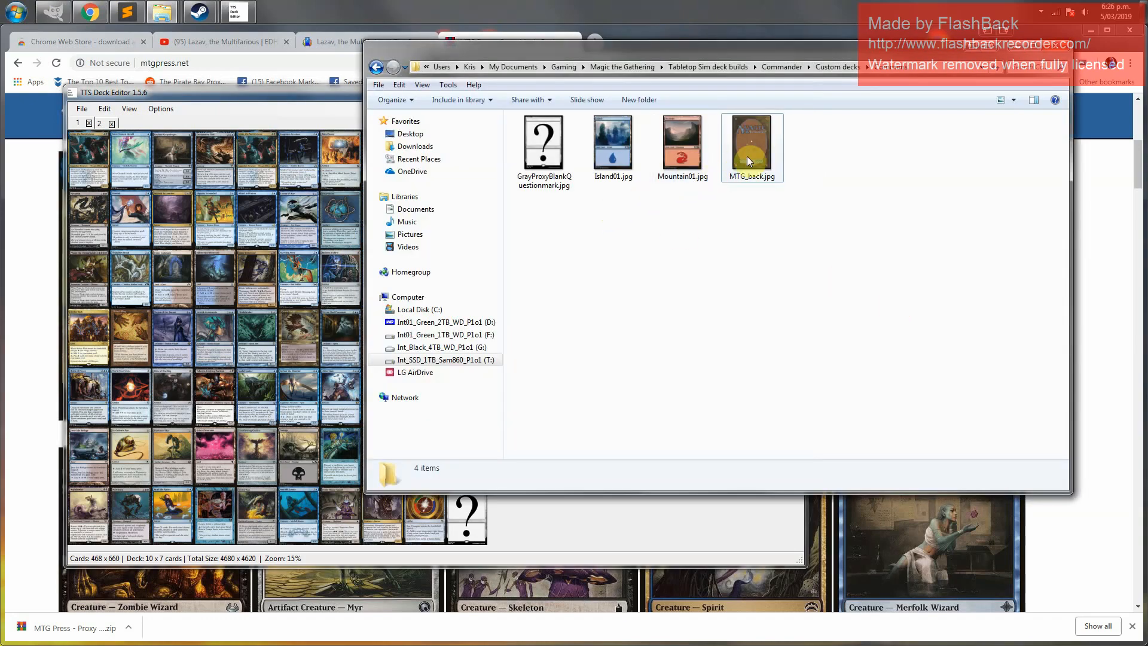
left_click(769, 161)
left_click(757, 253)
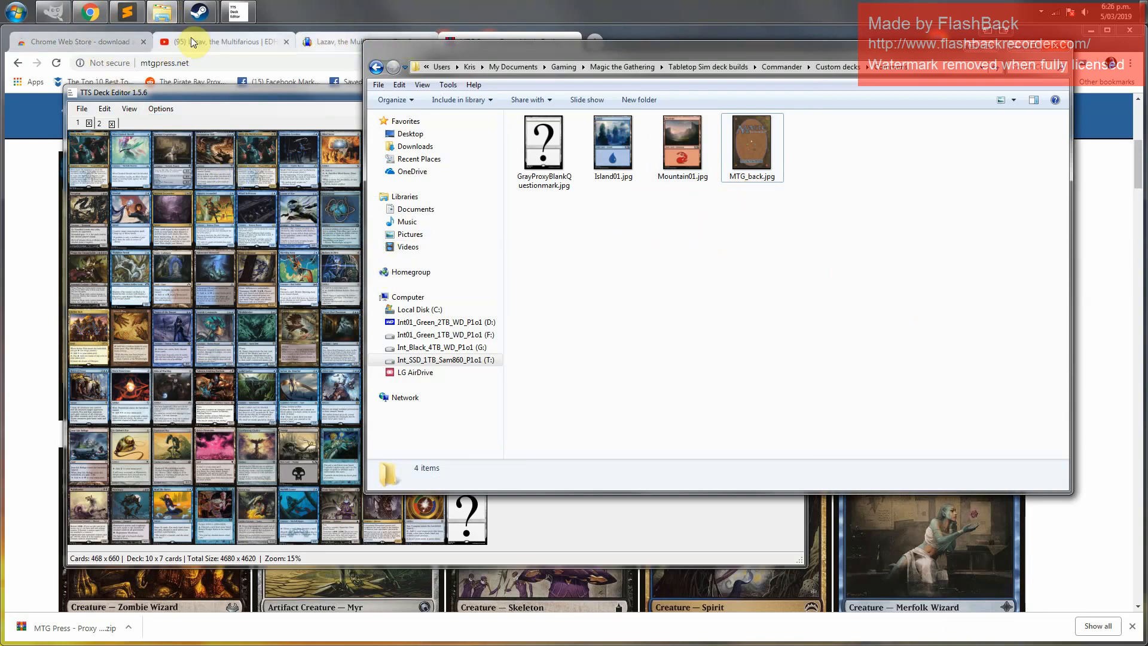
Open imgur in a new browser tab
left_click(217, 60)
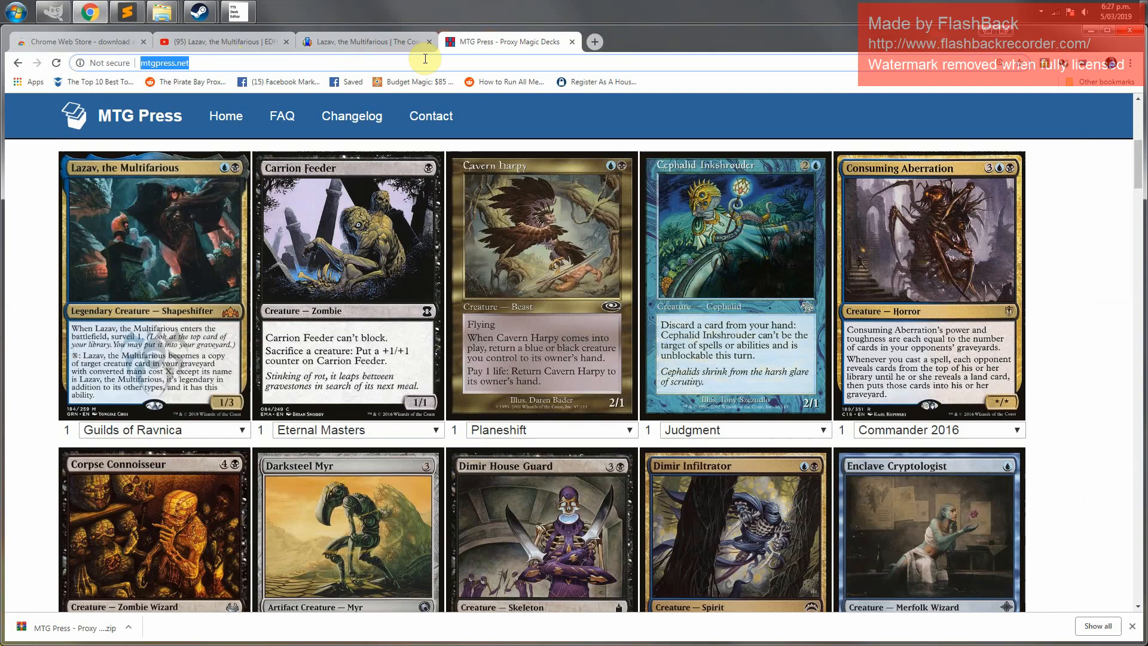
left_click(592, 42)
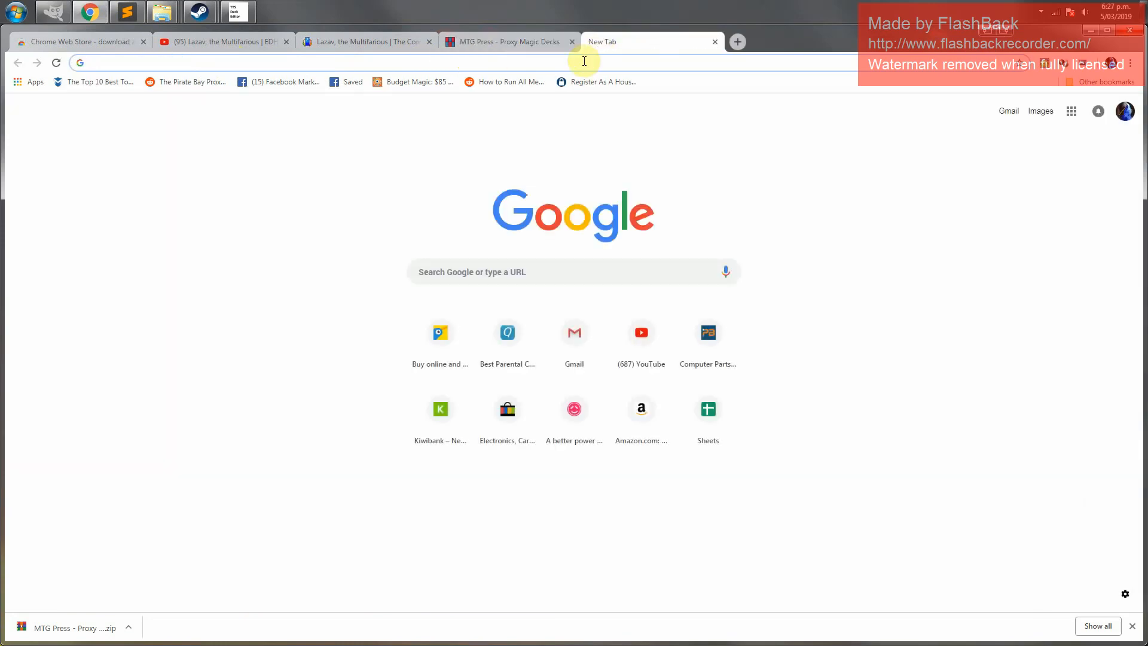
type("imgur.com")
key("Return")
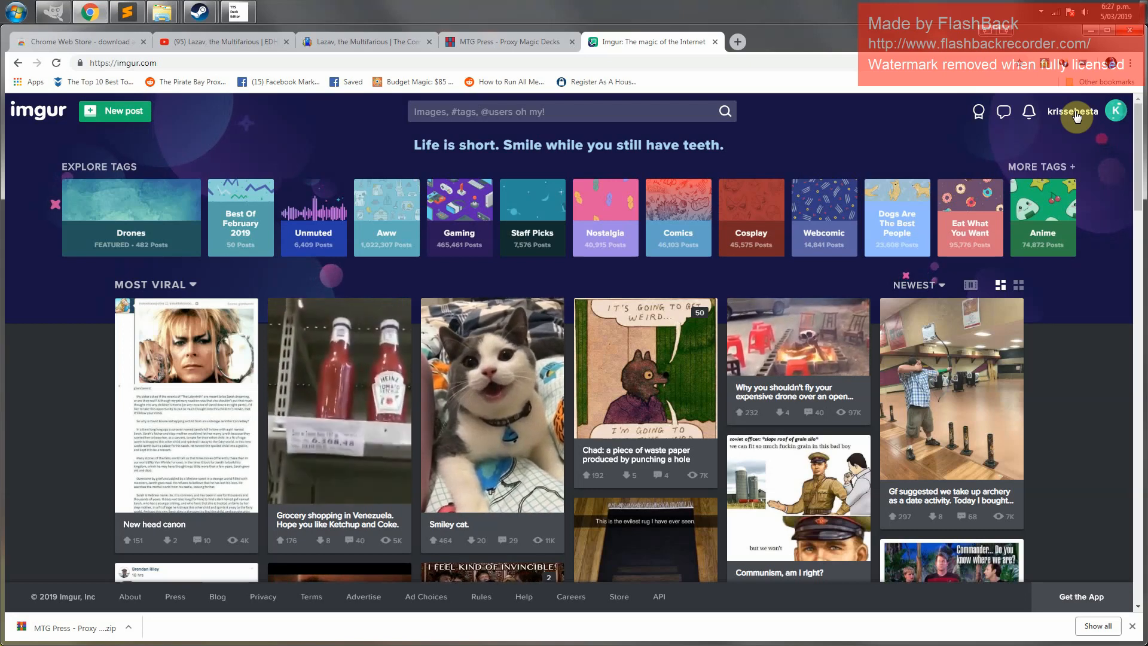
Open the imgur account's uploaded images page
left_click(1076, 115)
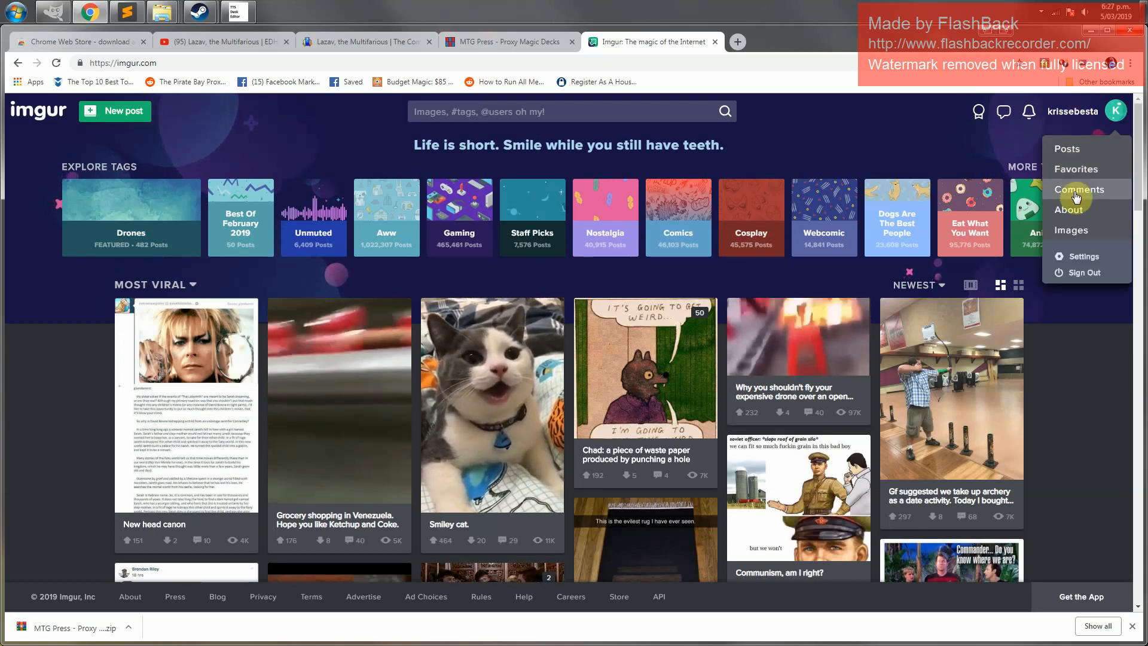
left_click(1072, 231)
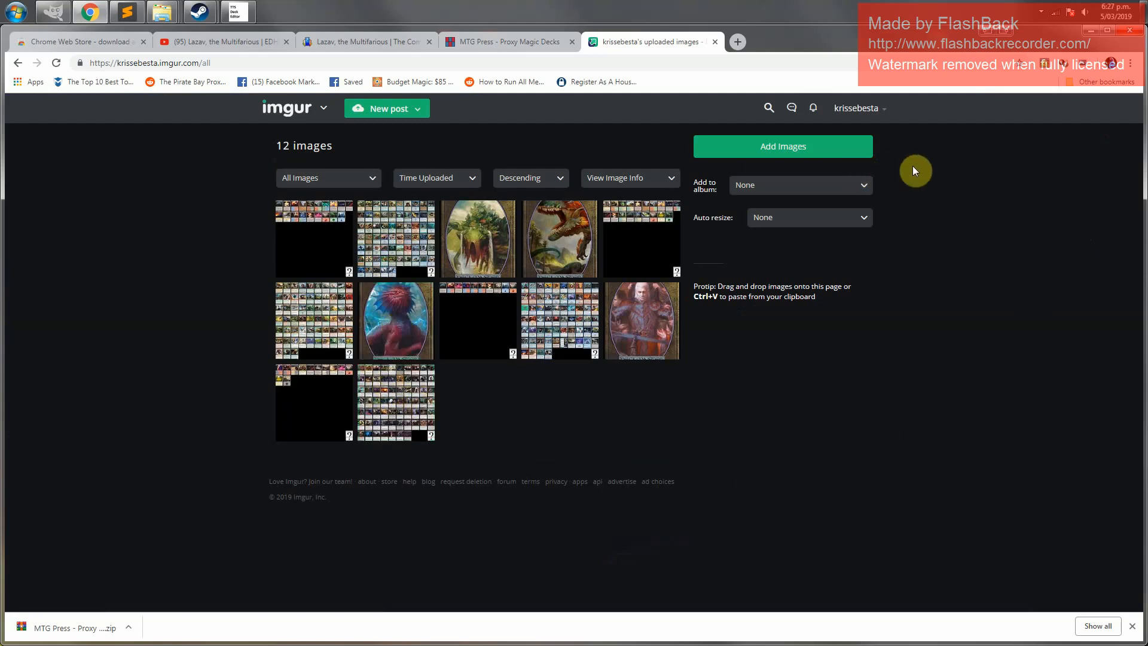
mouse_move(865, 116)
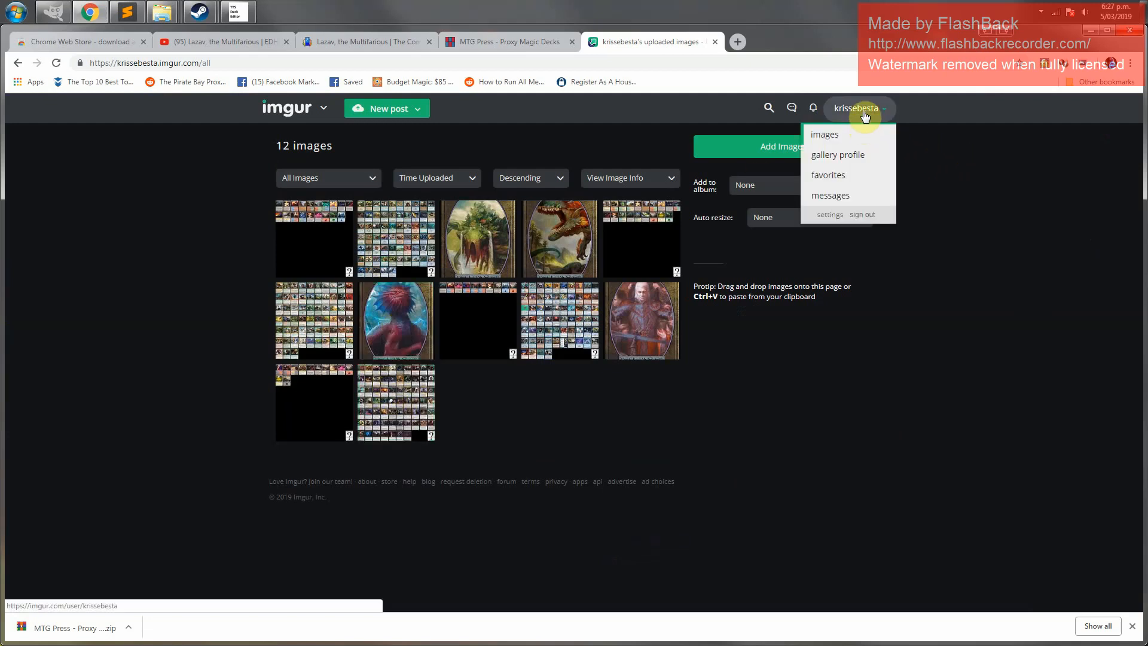
left_click(818, 137)
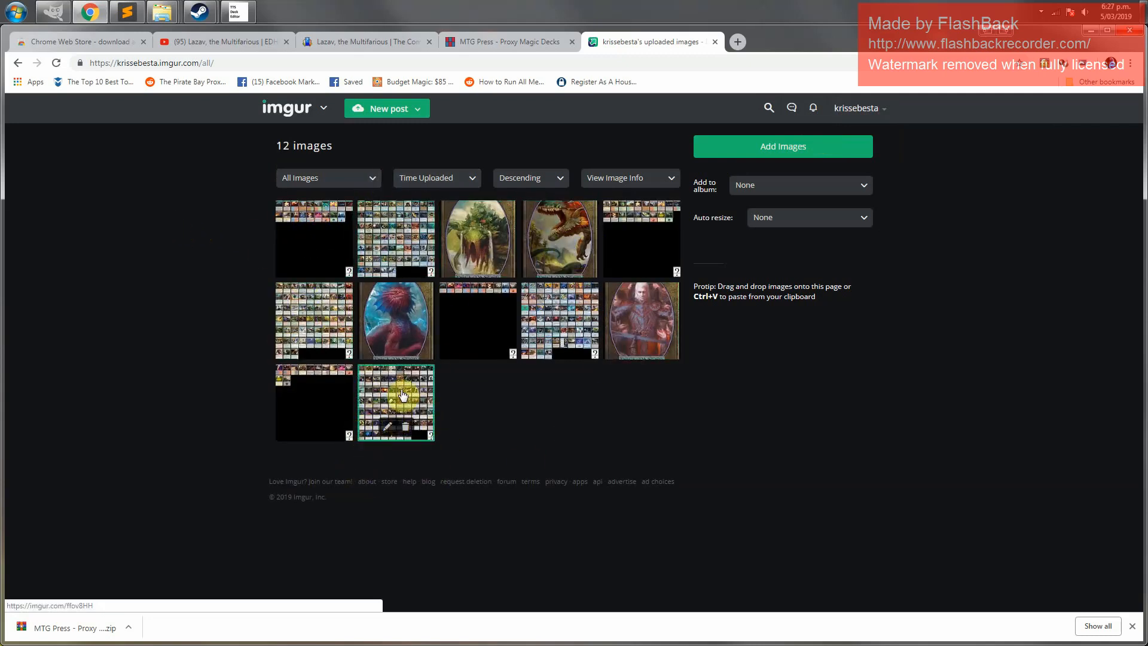
Upload Lazav1.jpg from the New deck folder to imgur through the Add Images dialog
left_click(778, 151)
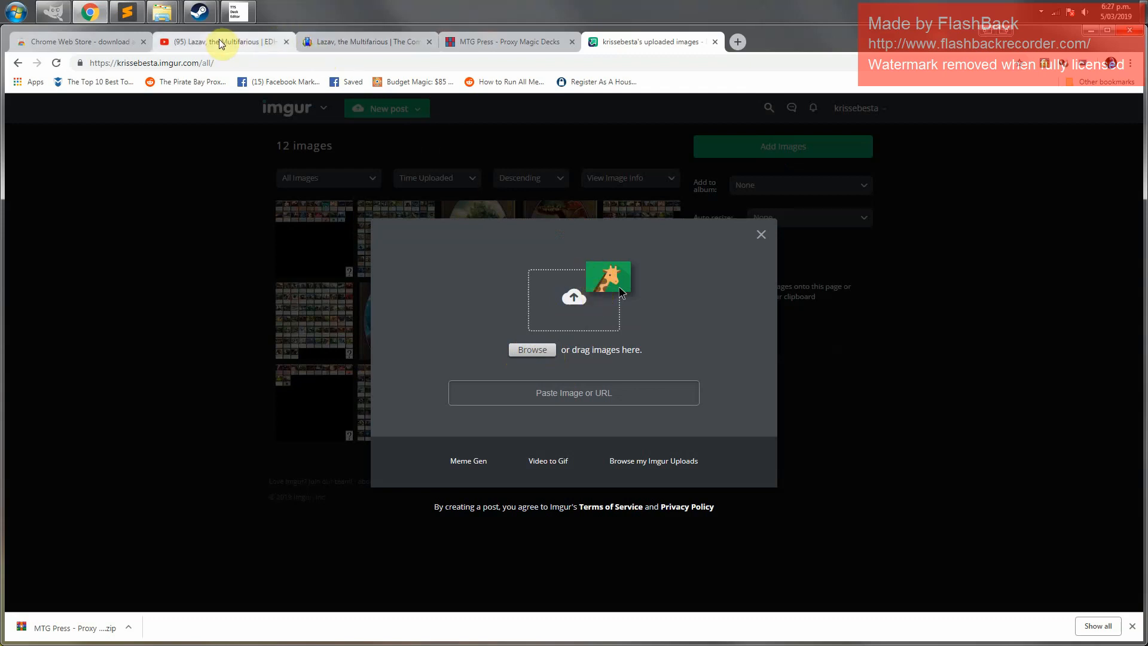
mouse_move(165, 13)
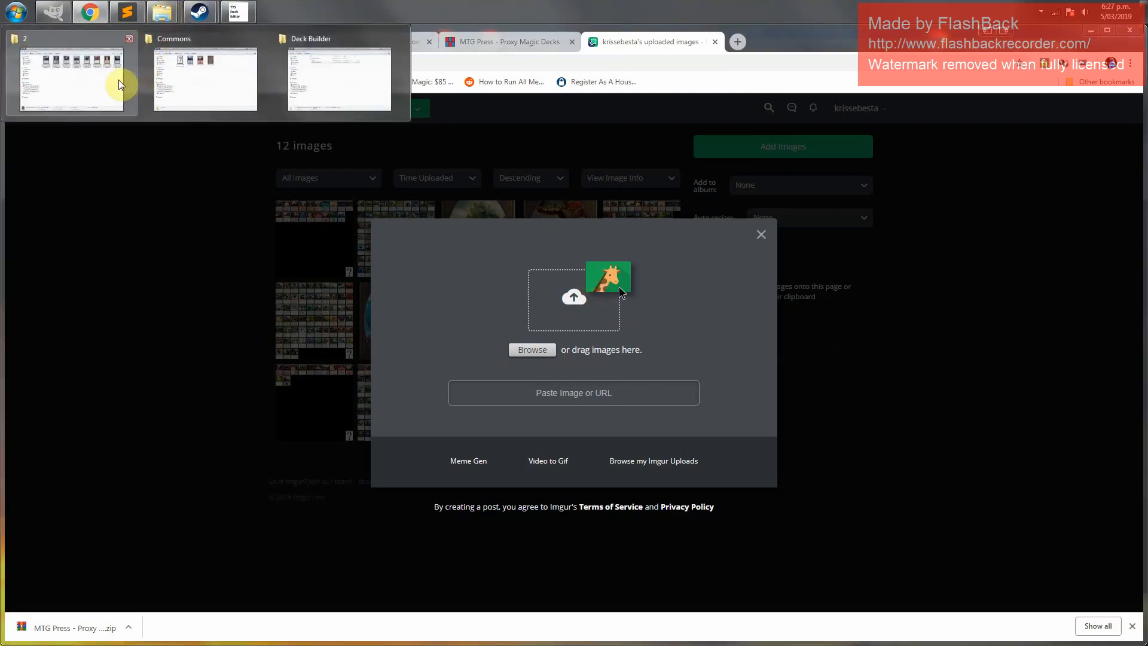
mouse_move(342, 80)
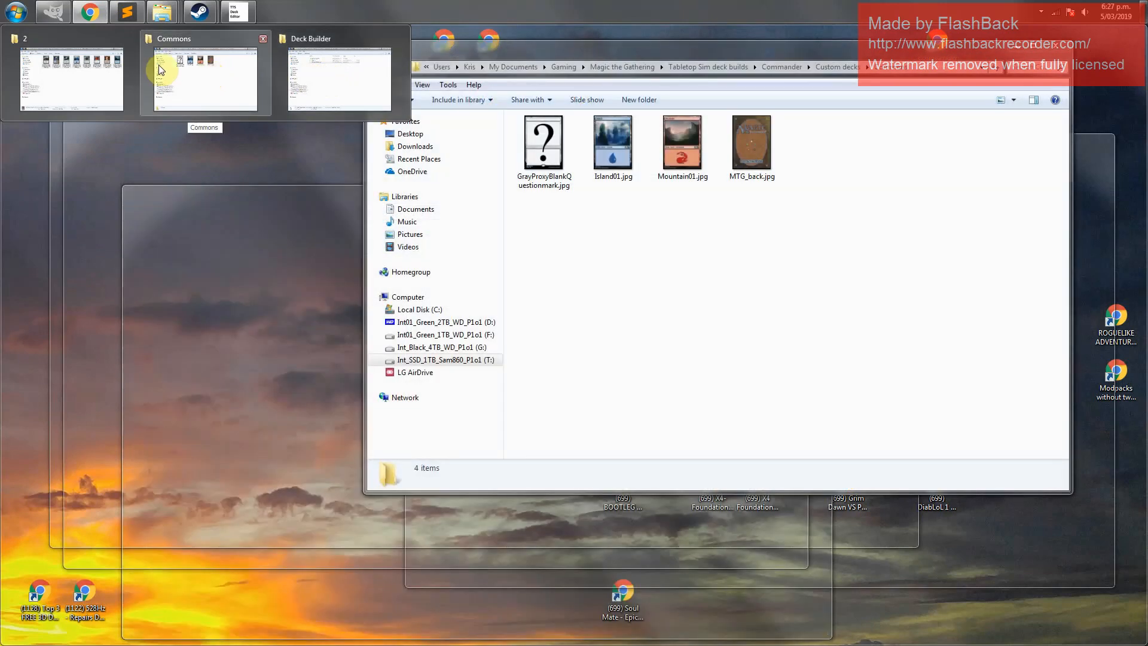
mouse_move(80, 70)
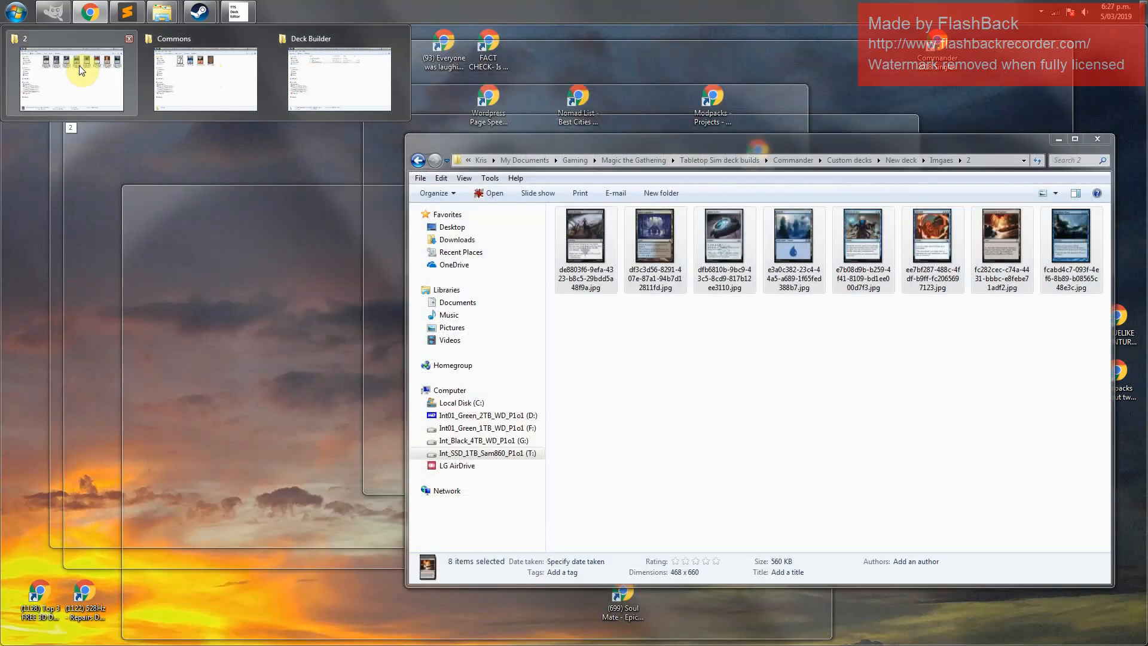
left_click(79, 66)
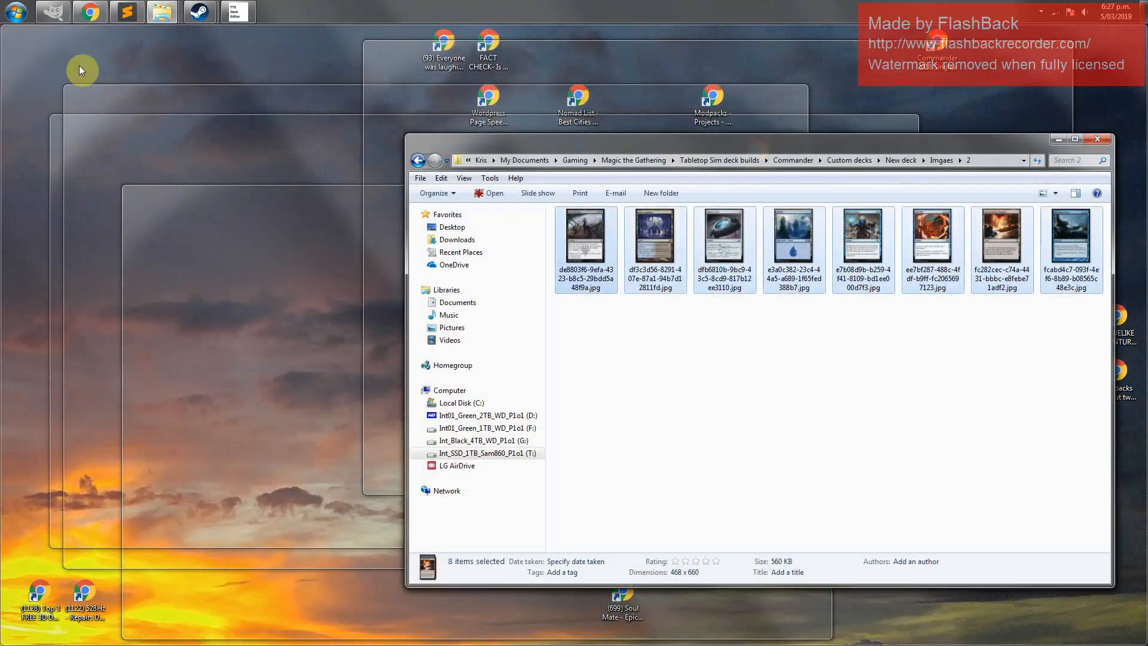
left_click(894, 161)
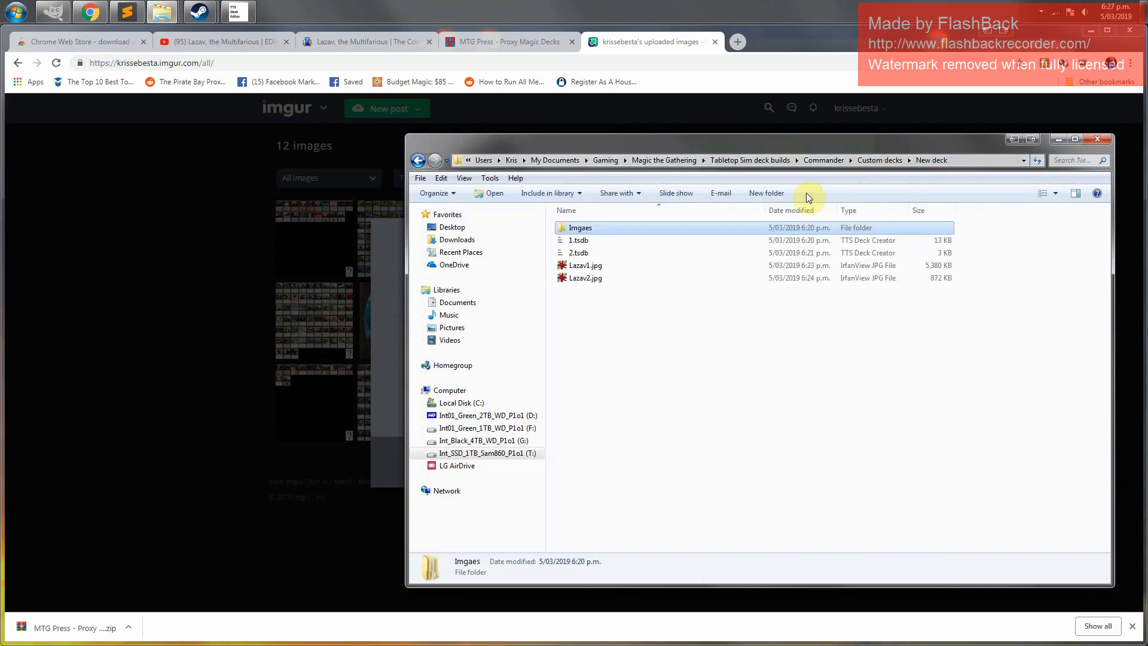
left_click(562, 266)
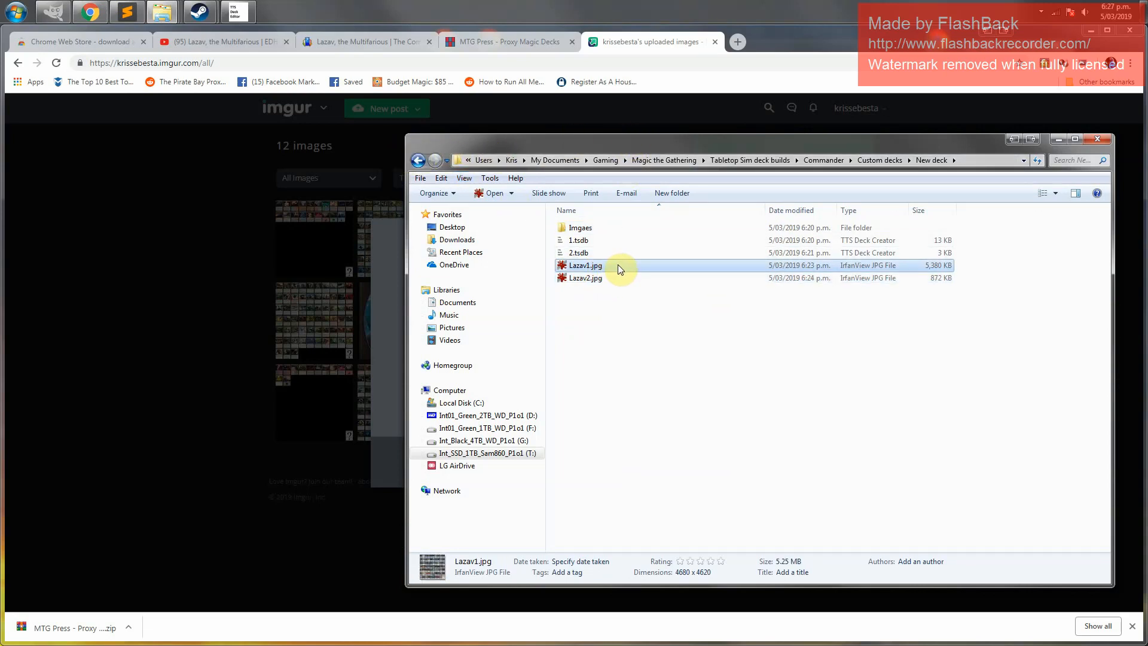
left_click_drag(618, 264, 391, 307)
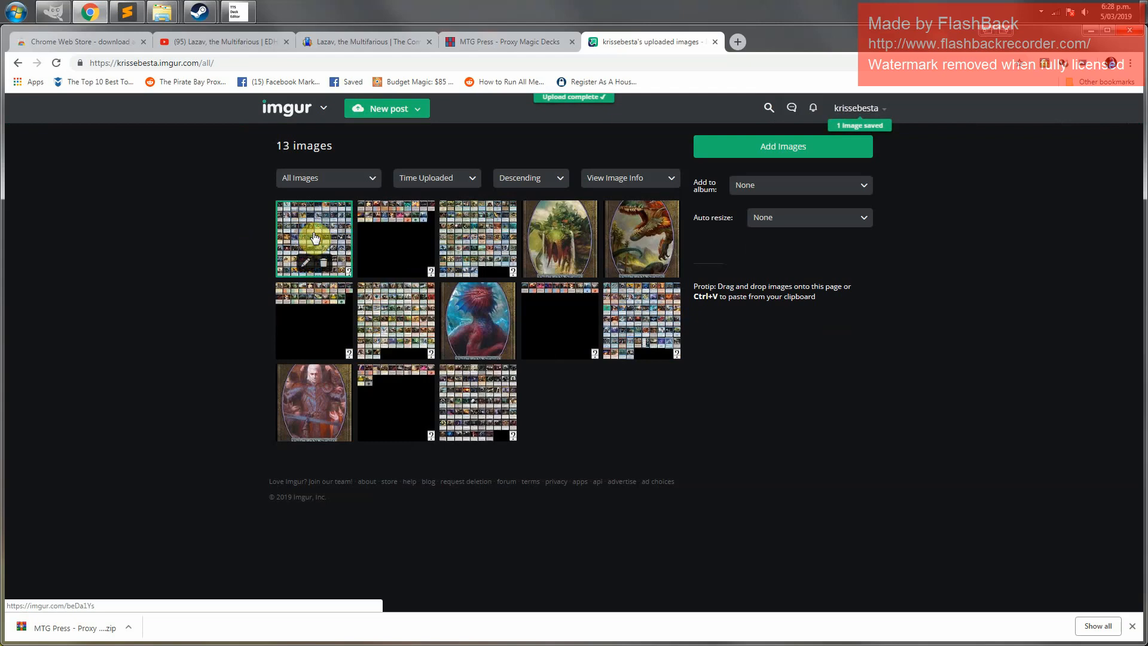
Open the uploaded Lazav1.jpg image on imgur and copy its direct link
left_click(321, 233)
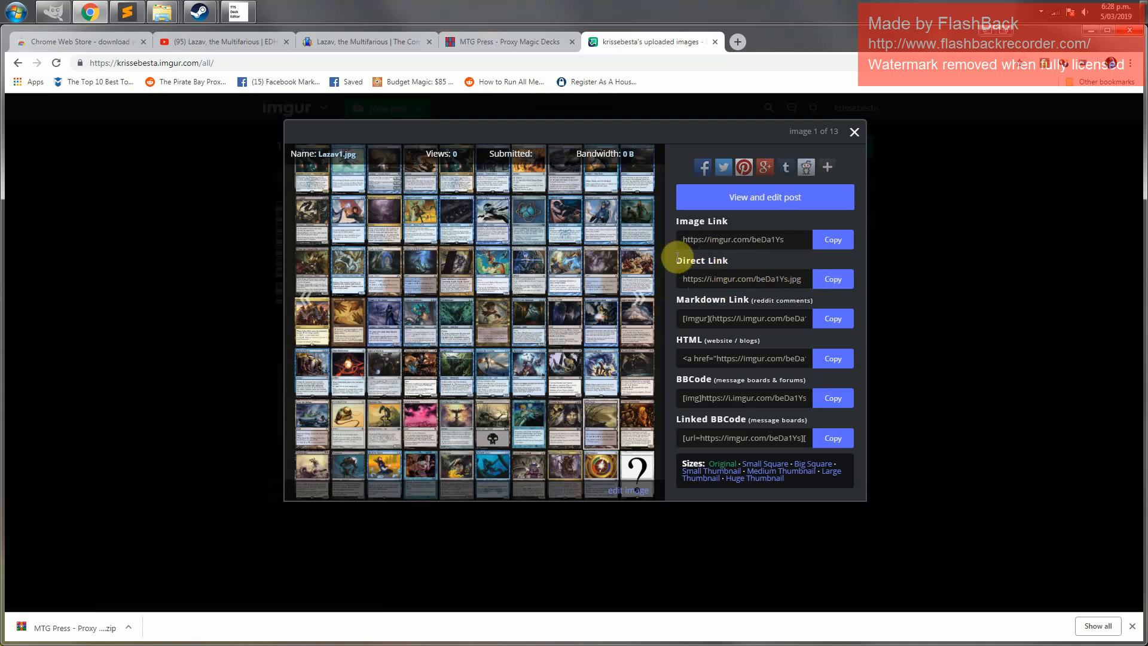
left_click(838, 281)
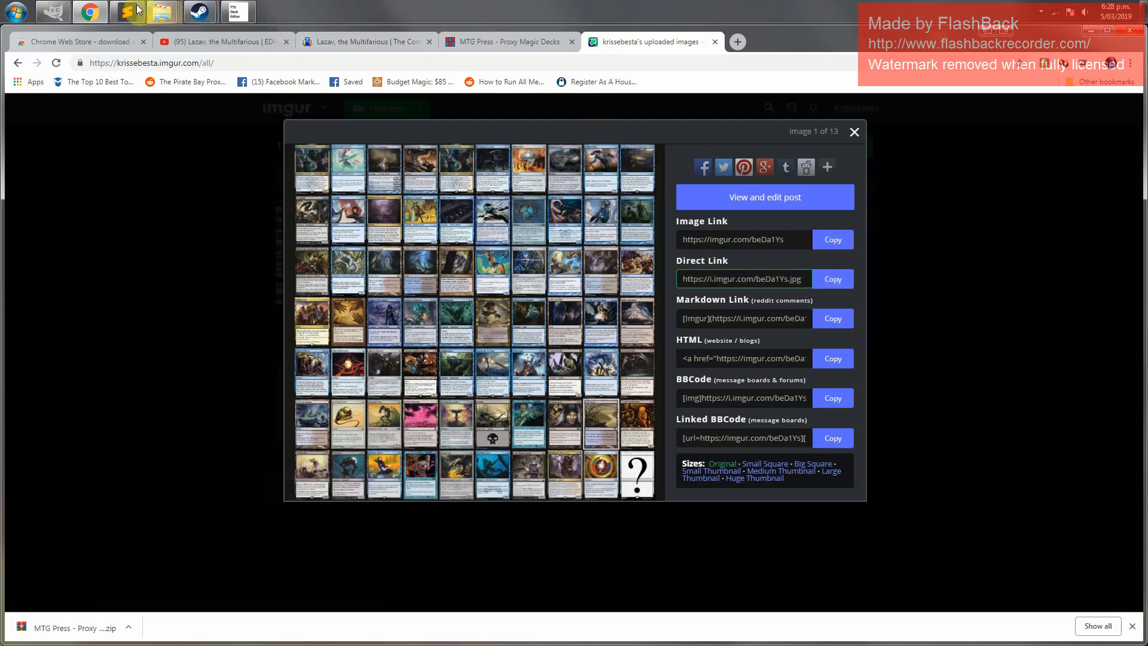
Paste the Lazav1 direct link on a new line of the open text note
mouse_move(127, 13)
left_click(150, 77)
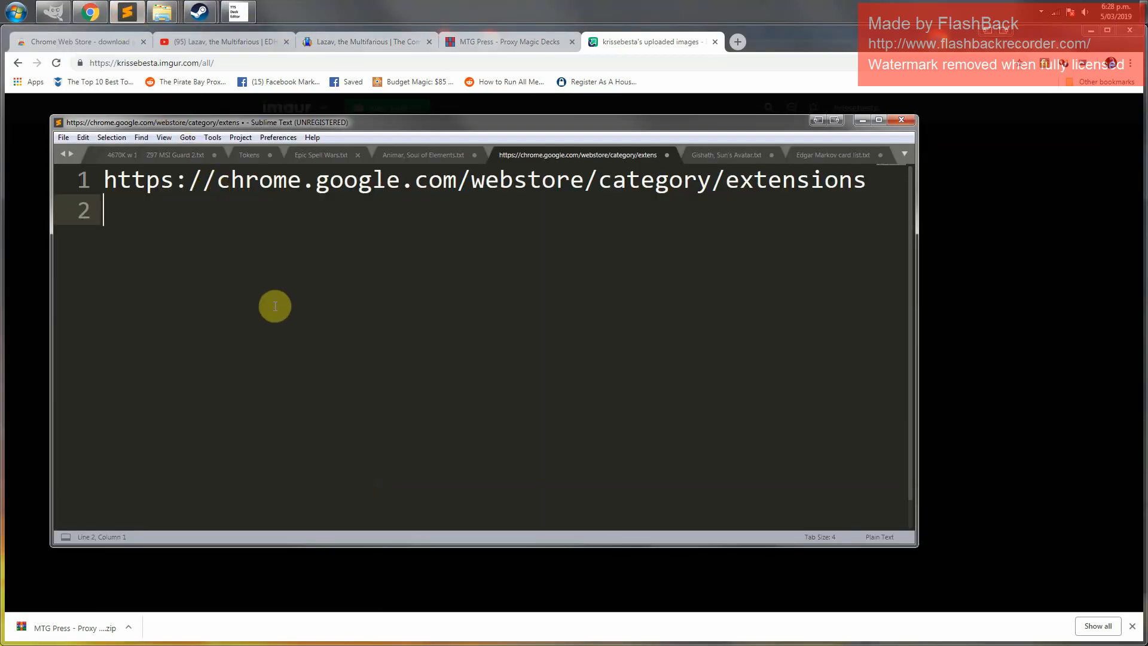
key("Return")
key("ctrl+v")
key("Return")
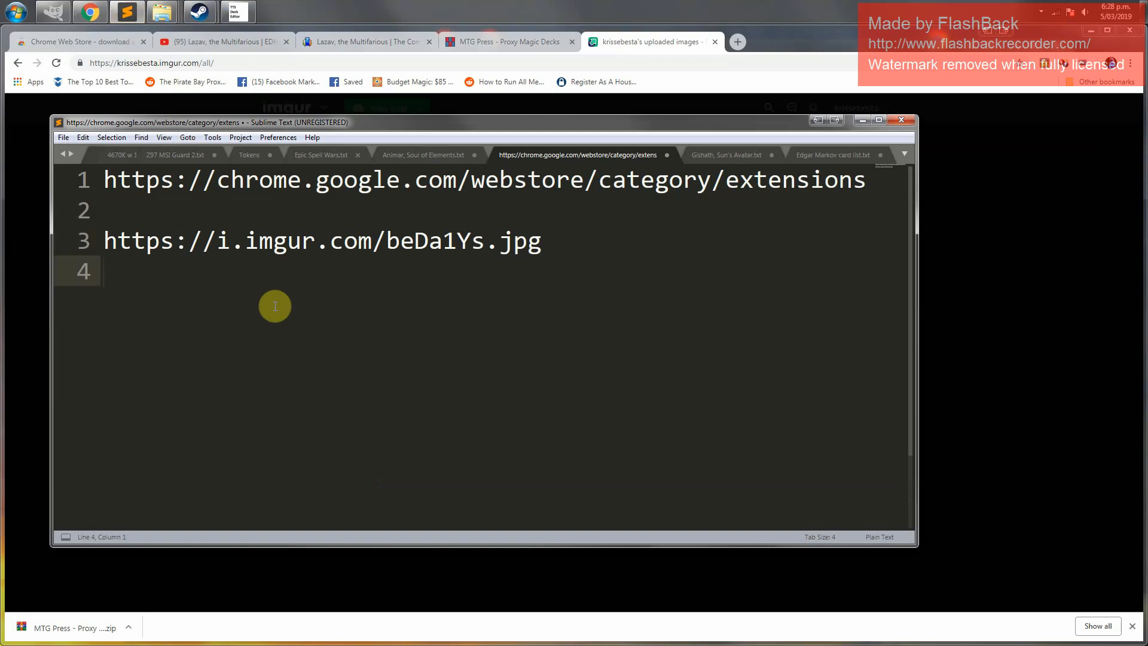
left_click_drag(541, 241, 223, 218)
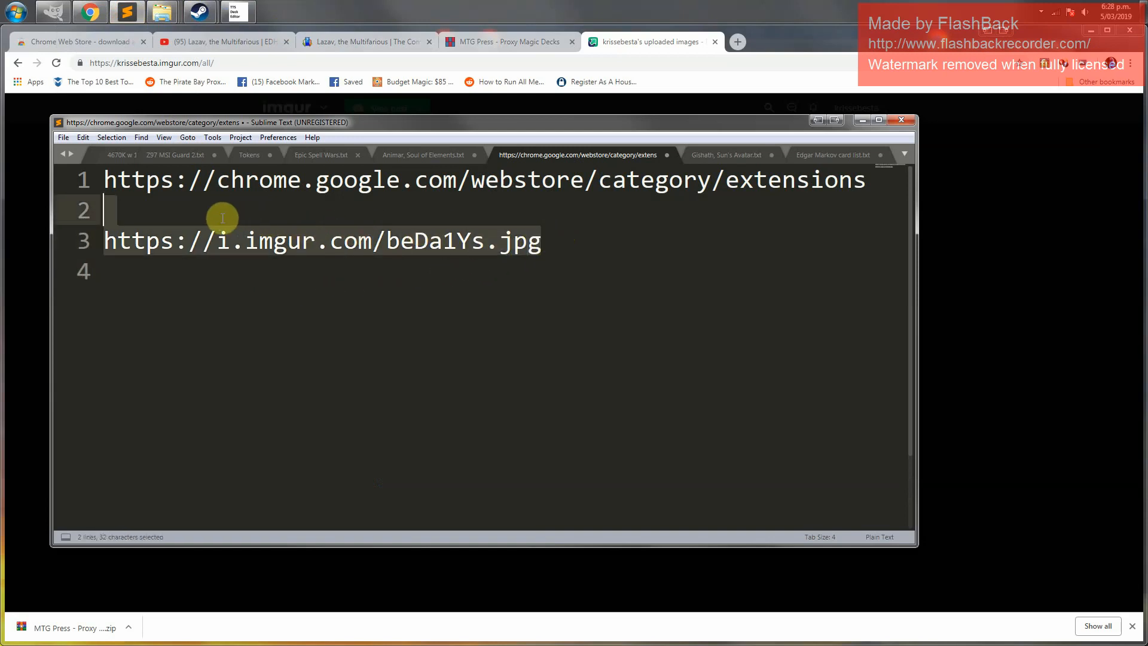
left_click(135, 270)
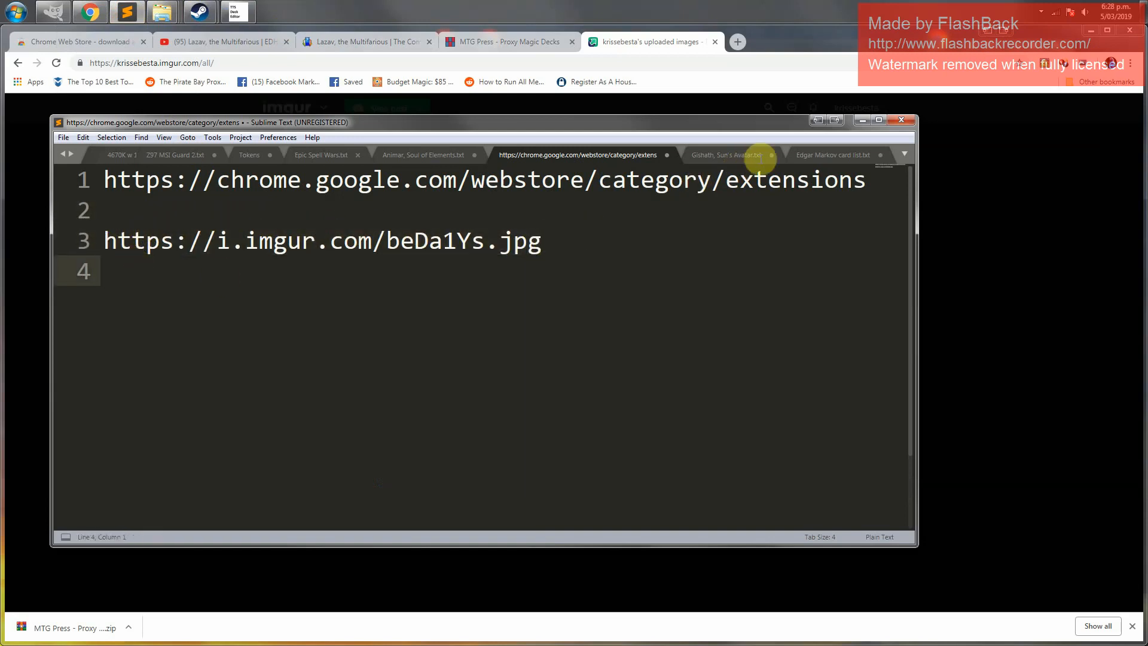
Close the image view and upload Lazav2.jpg from the New deck folder to imgur through Add Images
left_click(630, 43)
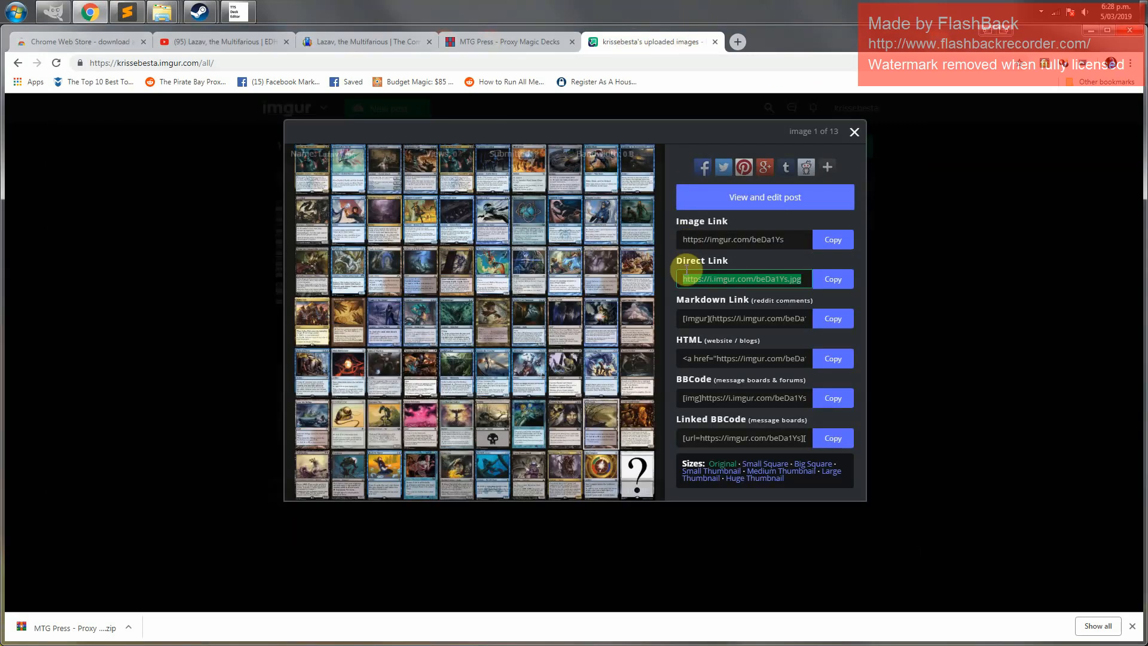
left_click(855, 132)
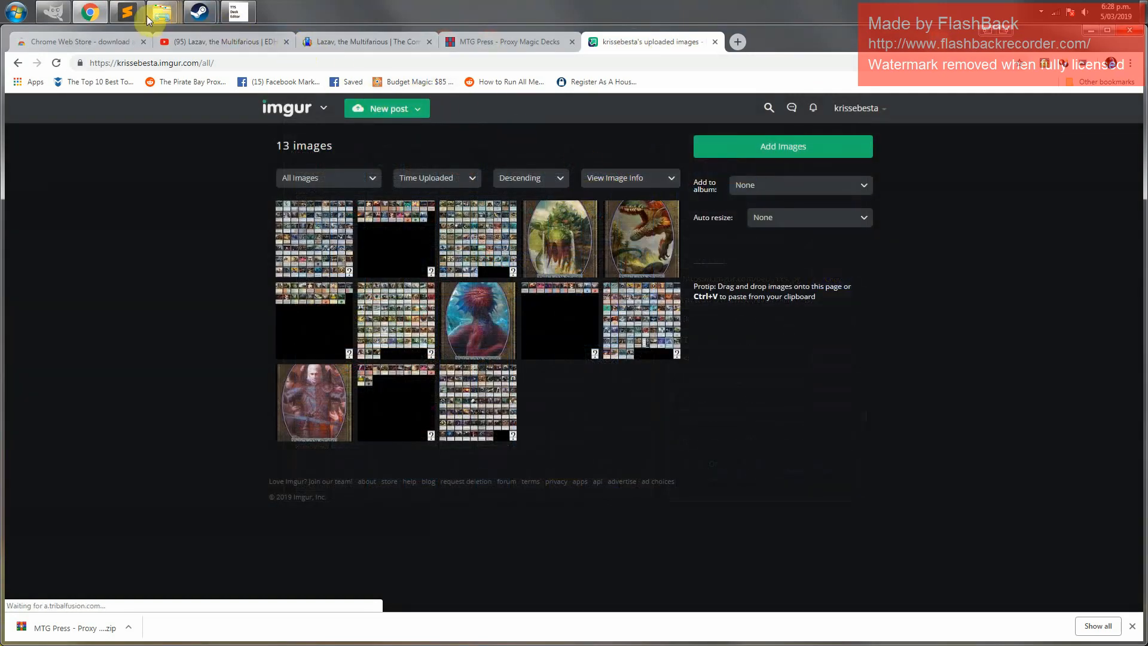
mouse_move(160, 12)
mouse_move(341, 79)
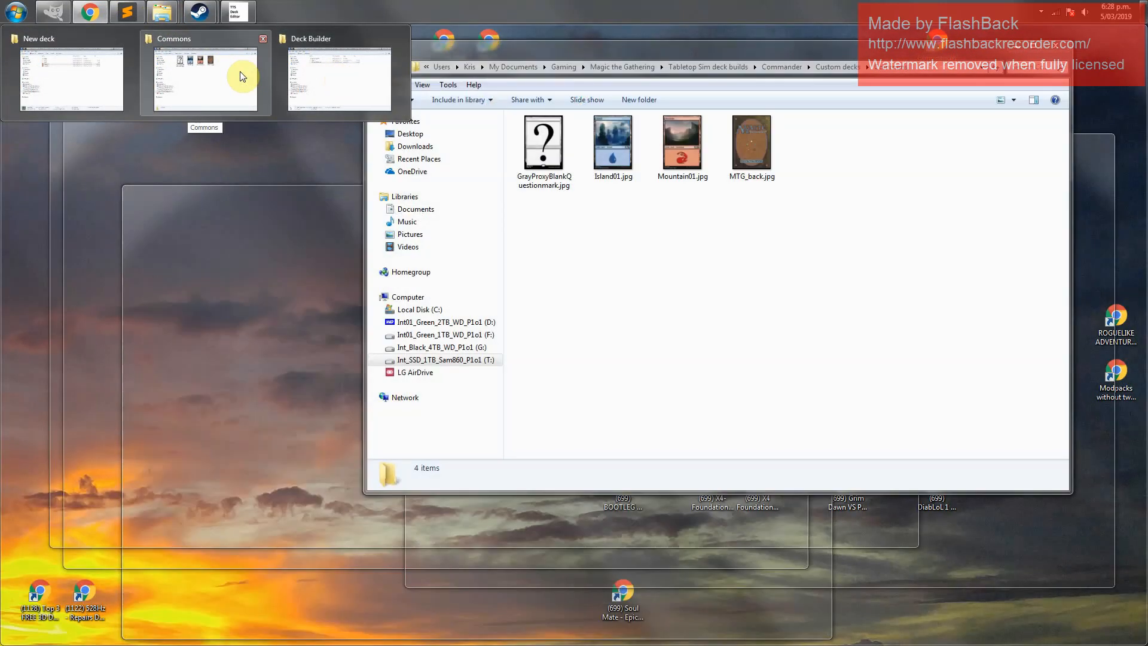
left_click(241, 74)
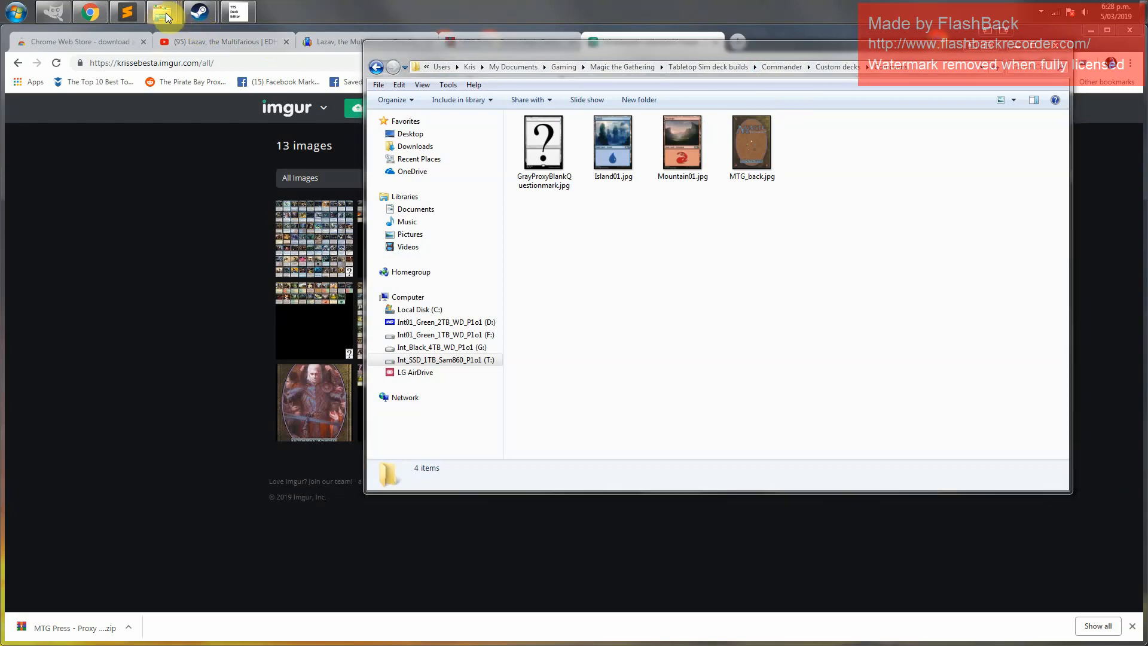
mouse_move(166, 16)
left_click(74, 105)
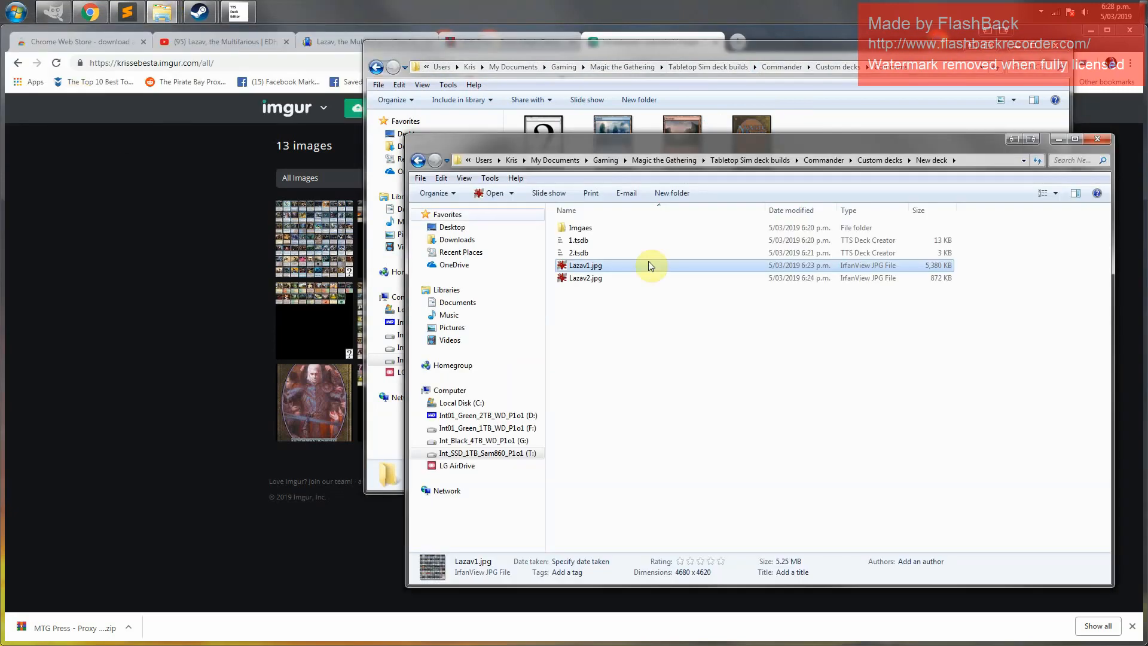
left_click(612, 277)
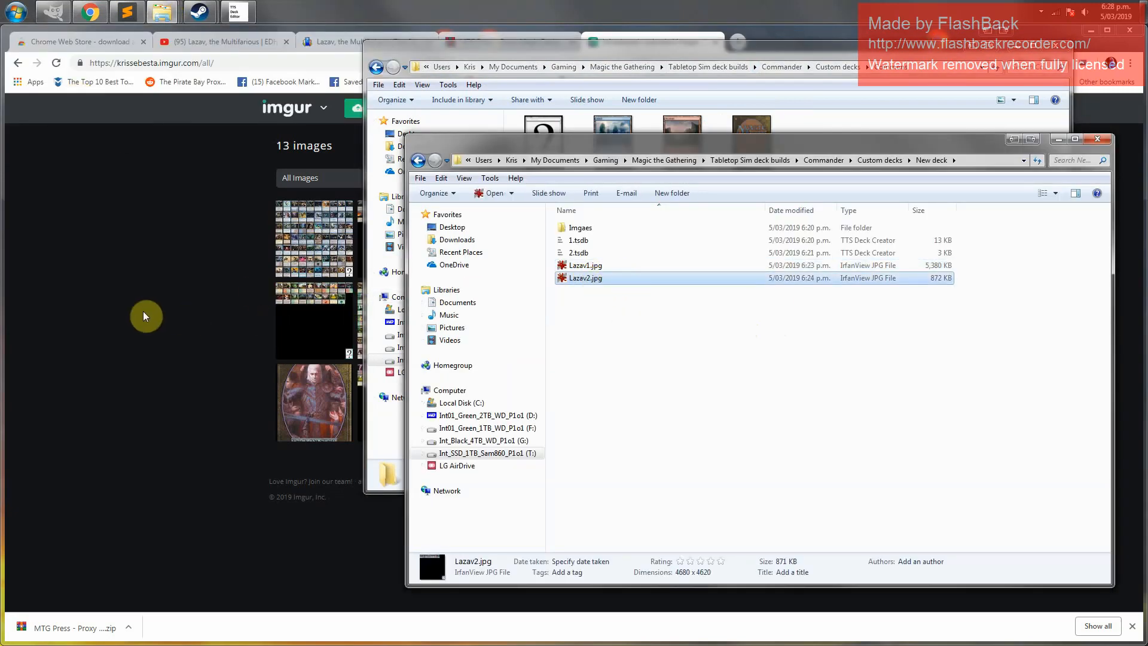
left_click(152, 273)
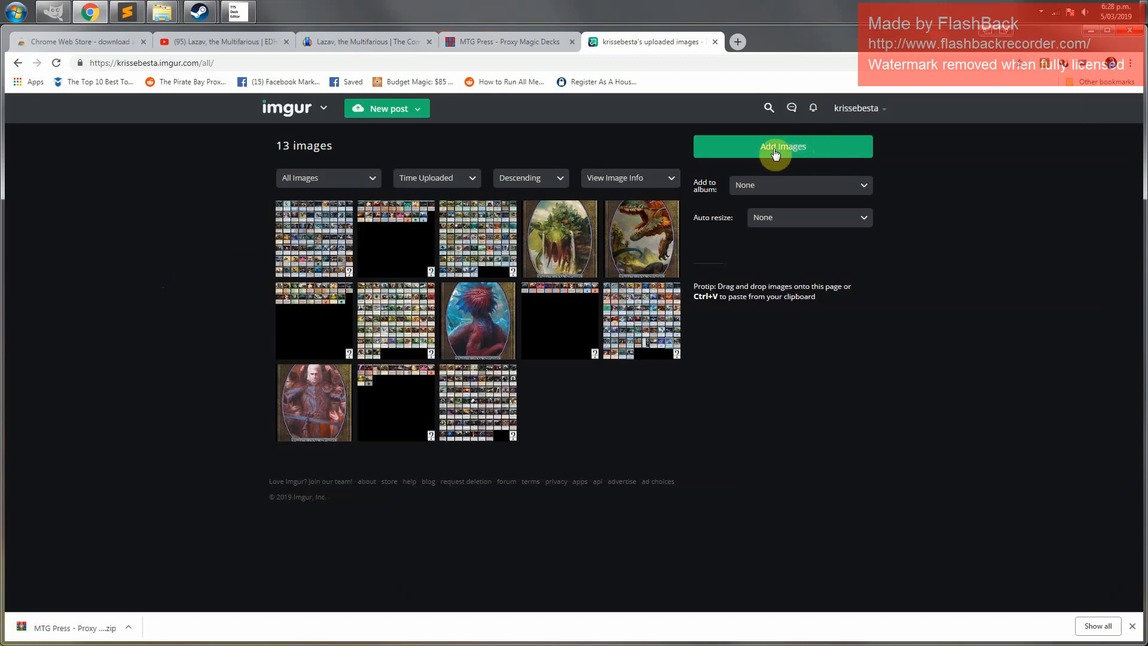
left_click(797, 149)
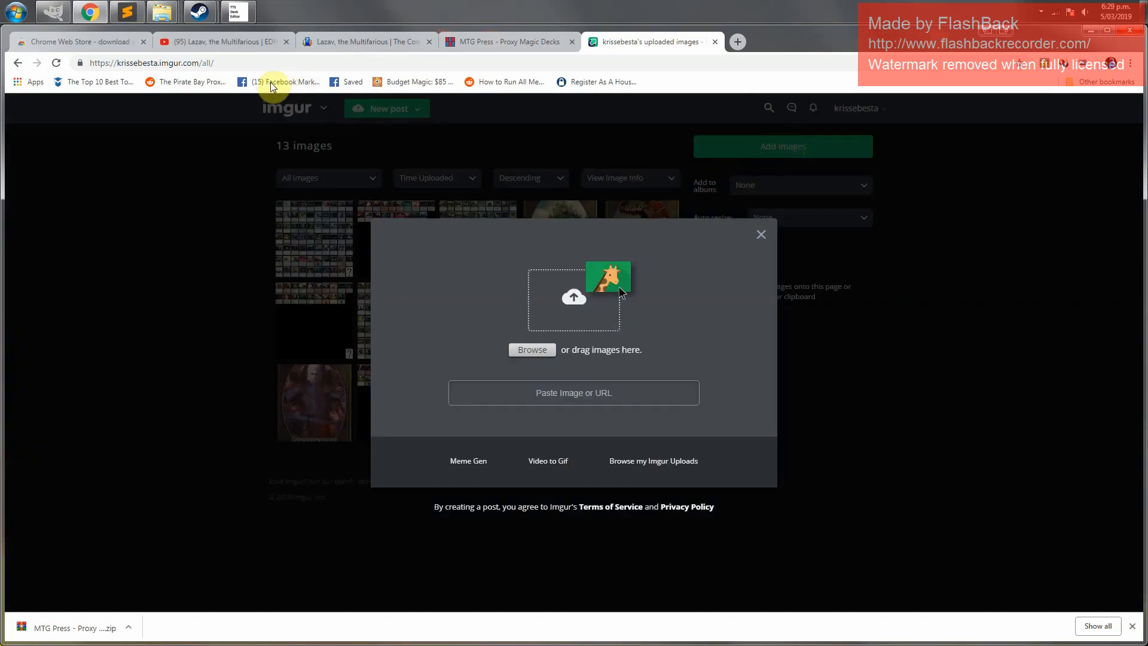
mouse_move(162, 12)
left_click(84, 77)
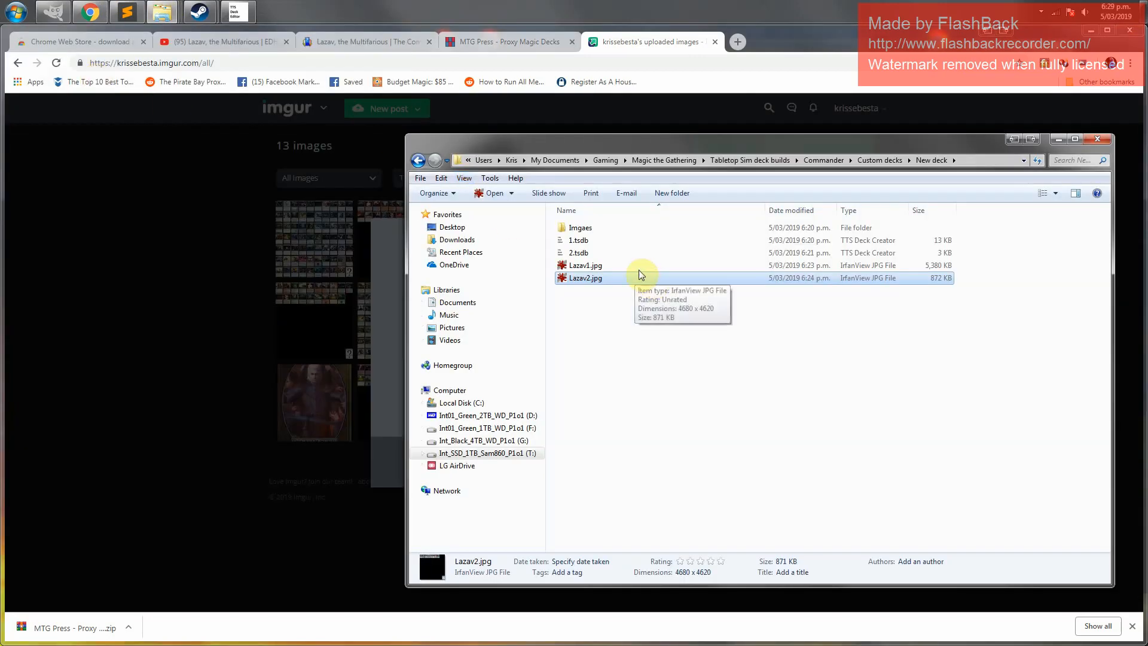
left_click_drag(595, 278, 392, 292)
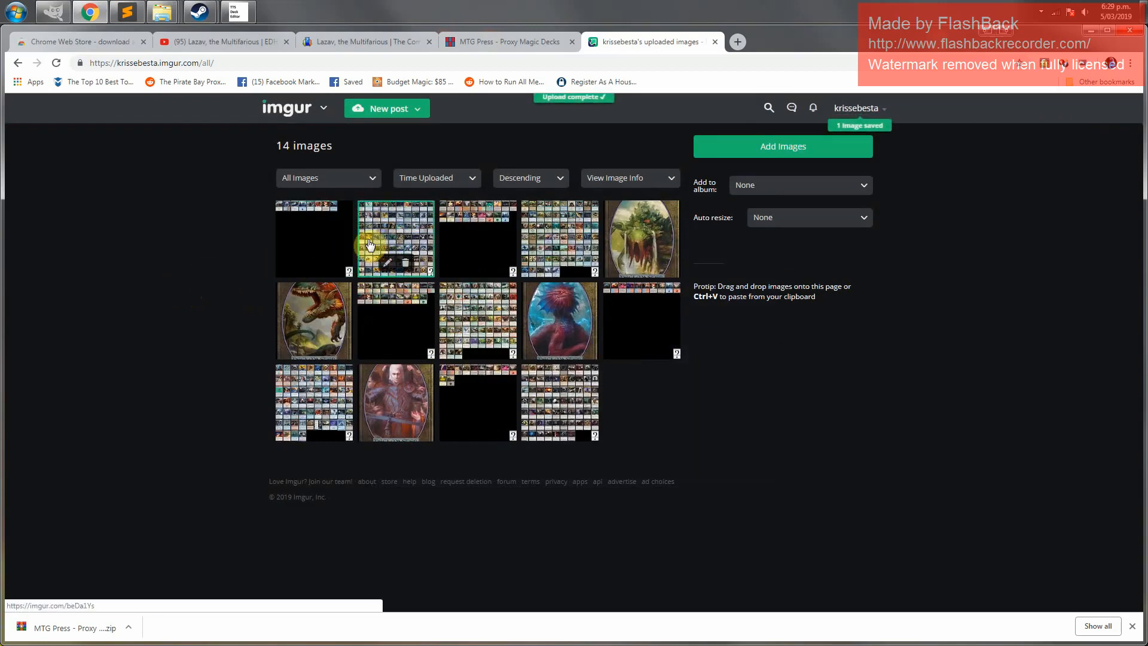
Open the uploaded Lazav2.jpg image on imgur and copy its direct link
left_click(311, 233)
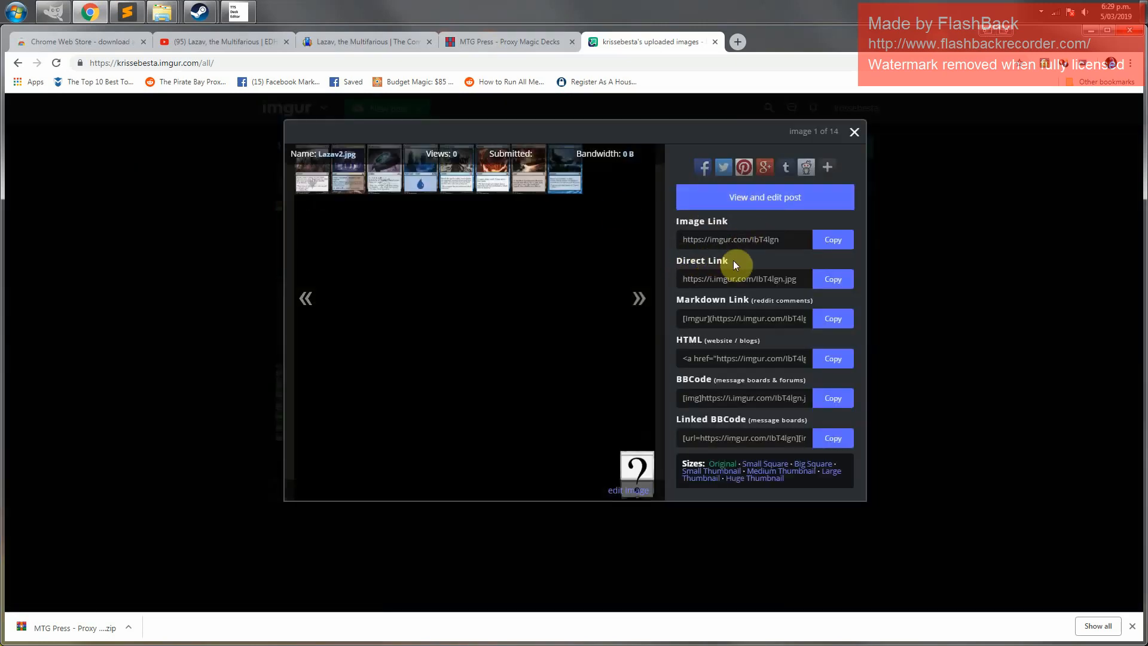
left_click_drag(685, 279, 790, 276)
left_click(731, 275)
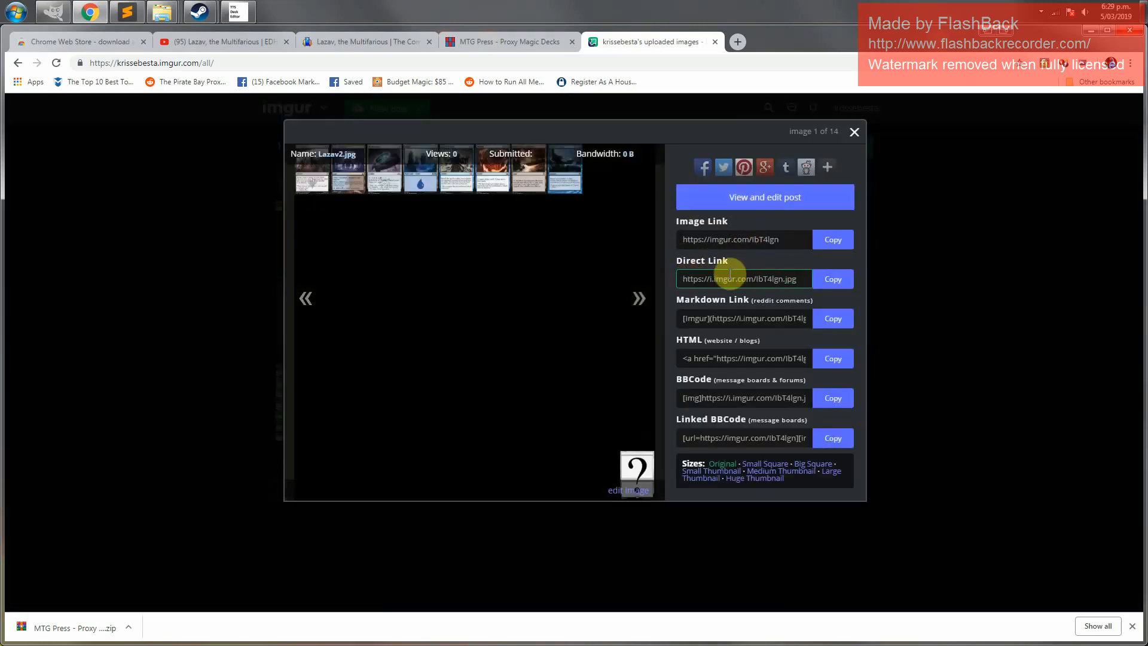
left_click(834, 280)
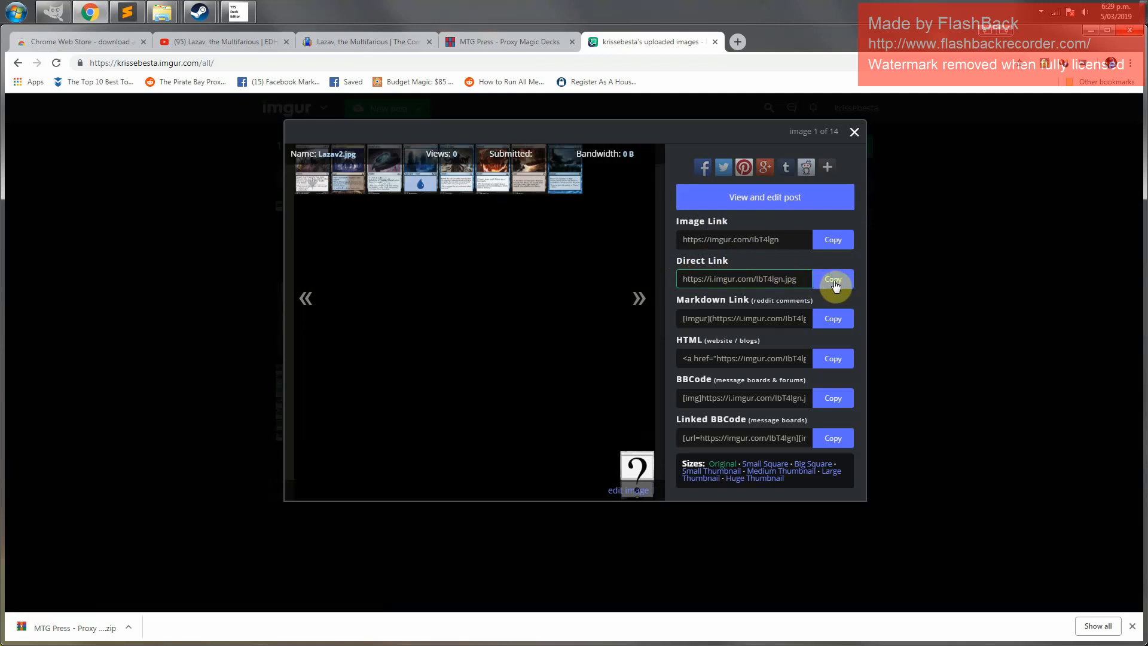
Paste the Lazav2 direct link on the line below the Lazav1 link in the text note
left_click(134, 16)
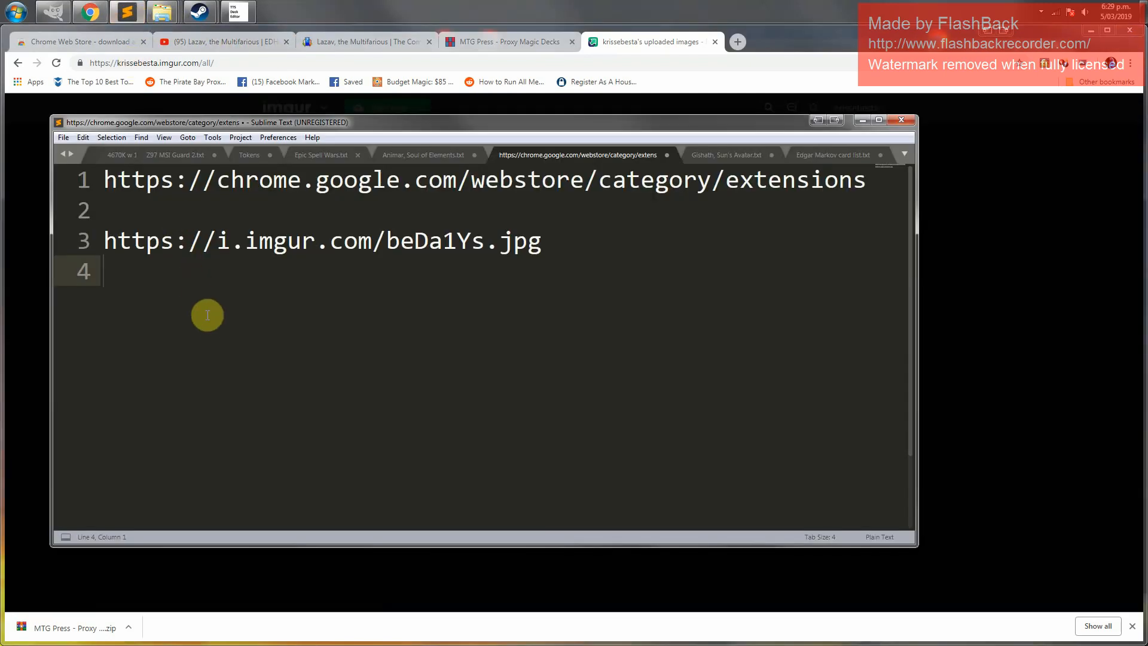
key("ctrl+v")
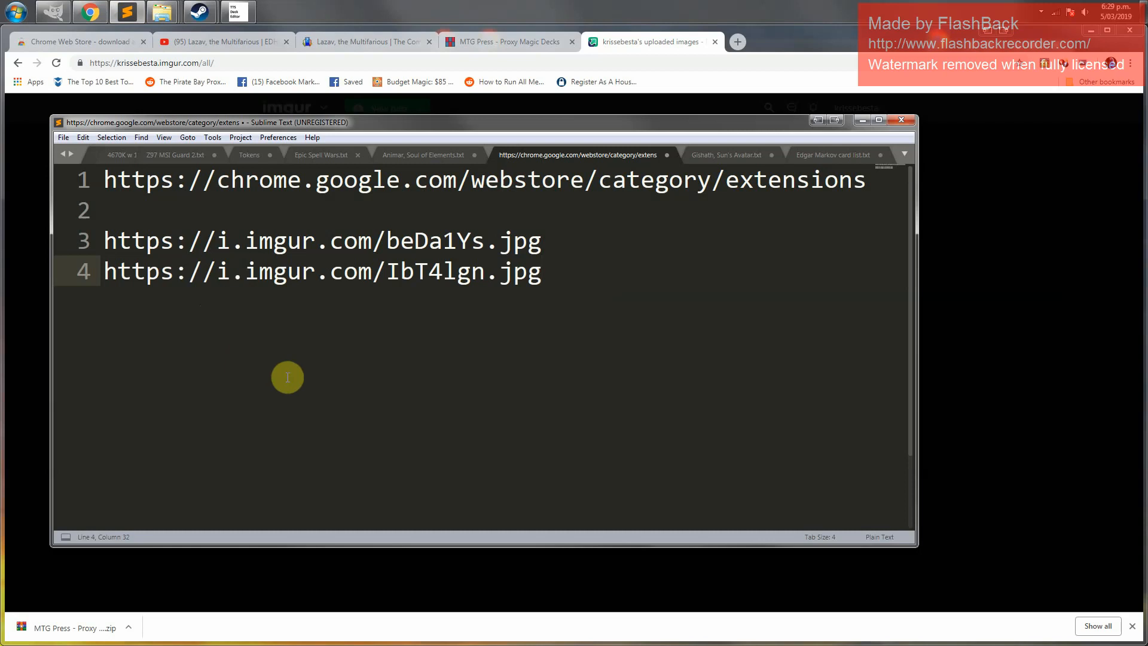
key("Return")
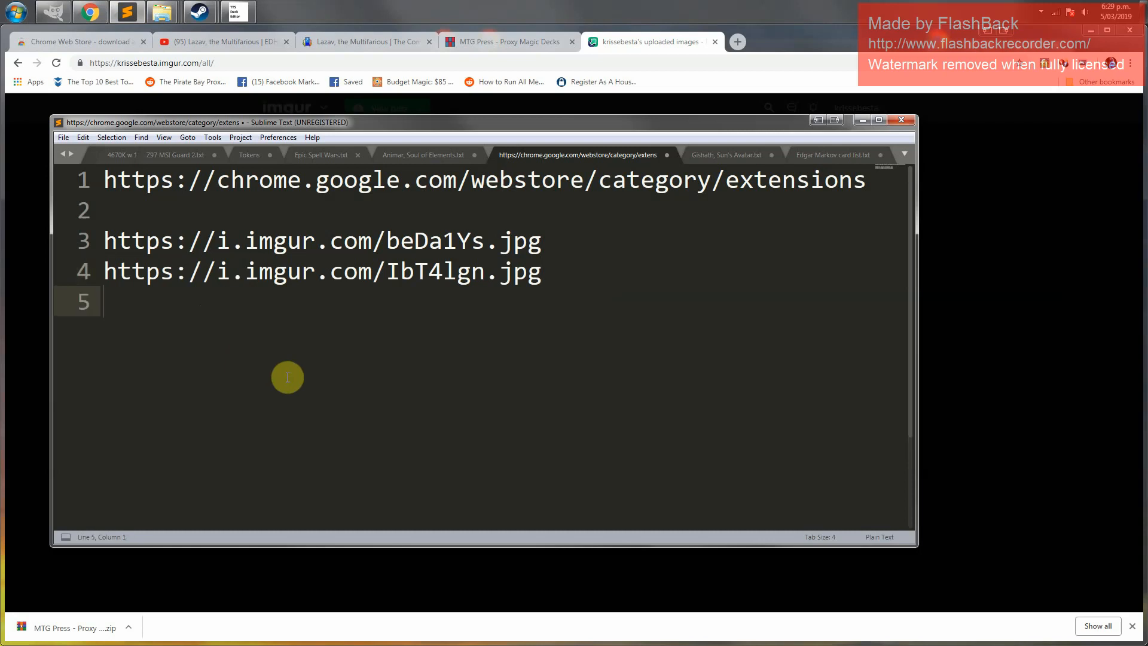
key("Up")
key("Up")
key("shift+Down")
key("shift+Down")
key("Right")
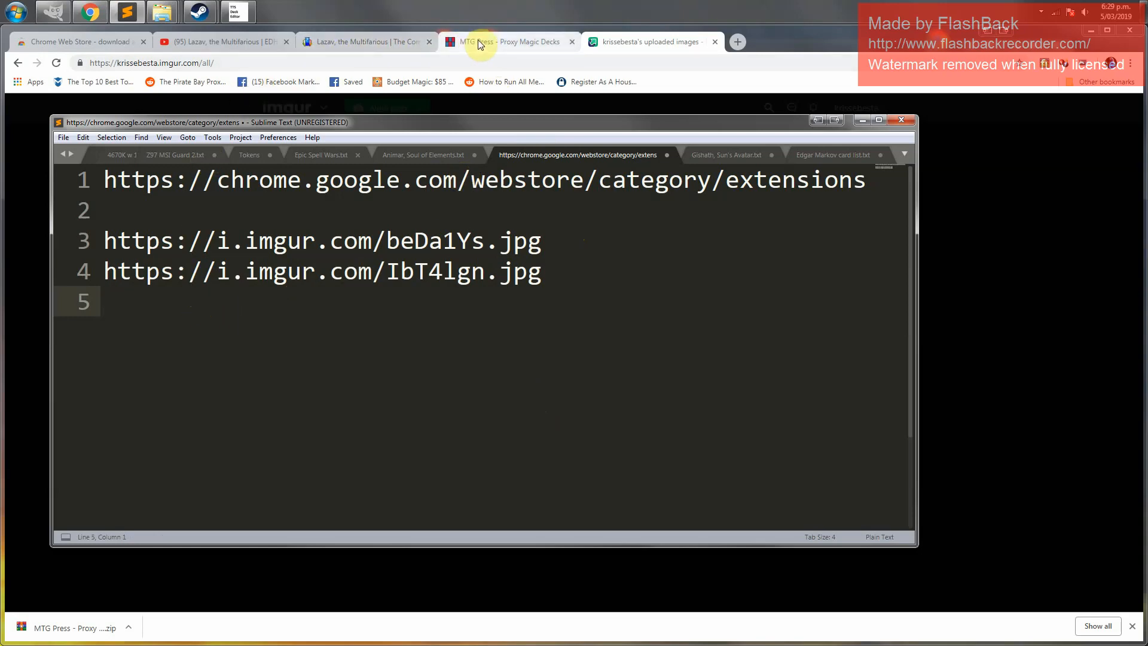
left_click(375, 44)
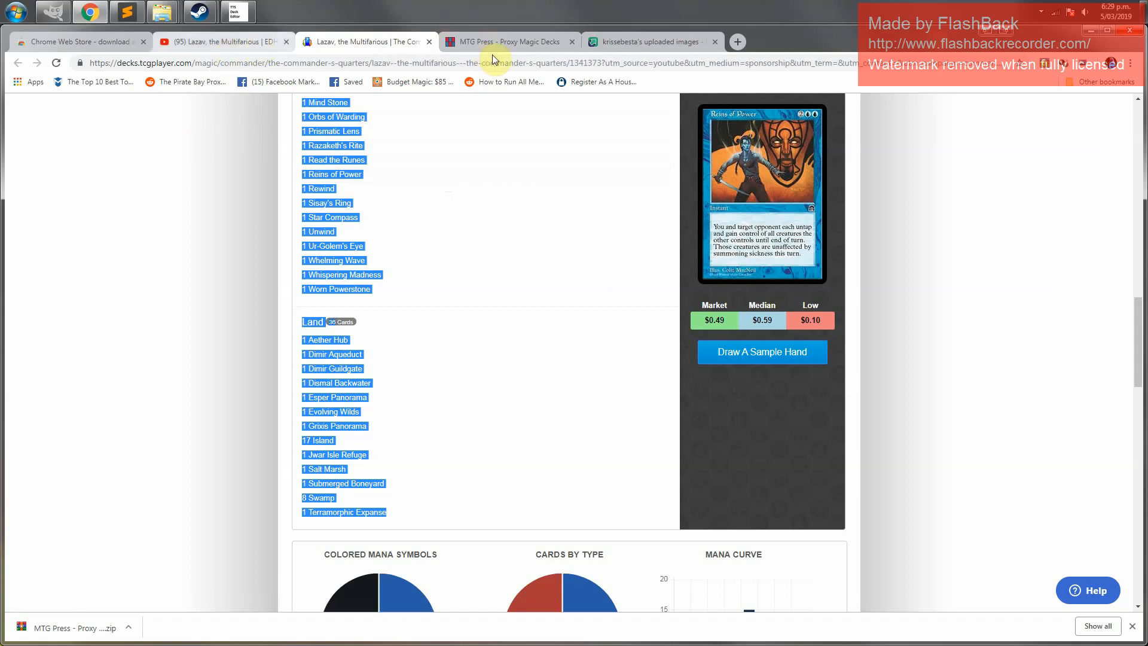
mouse_move(160, 18)
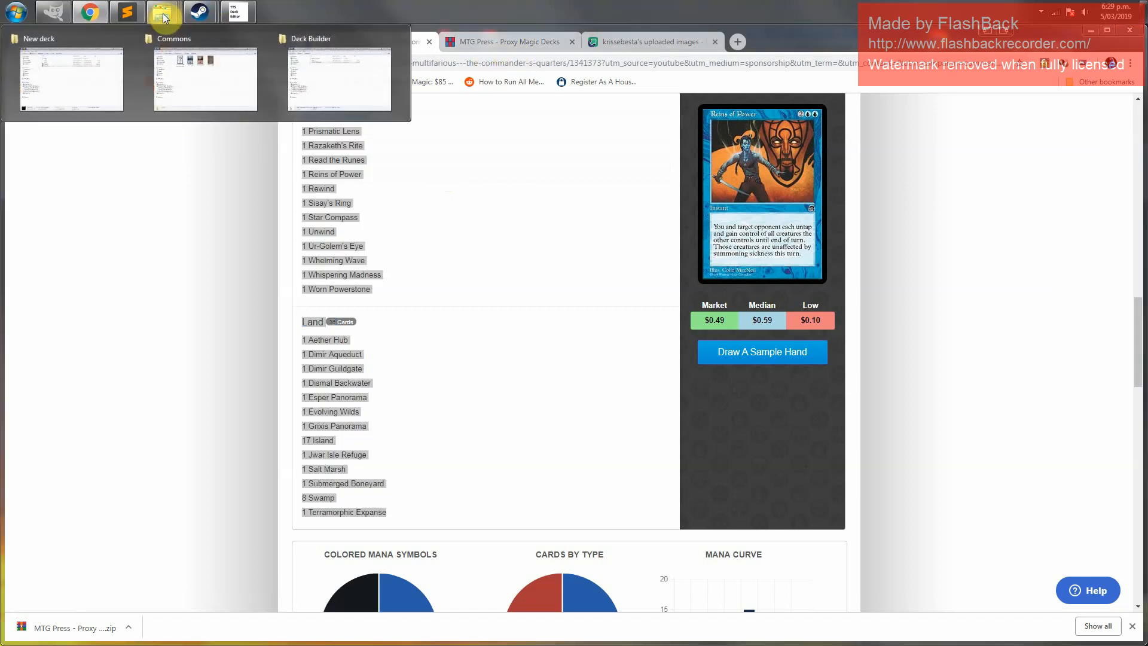
left_click(198, 66)
left_click(744, 140)
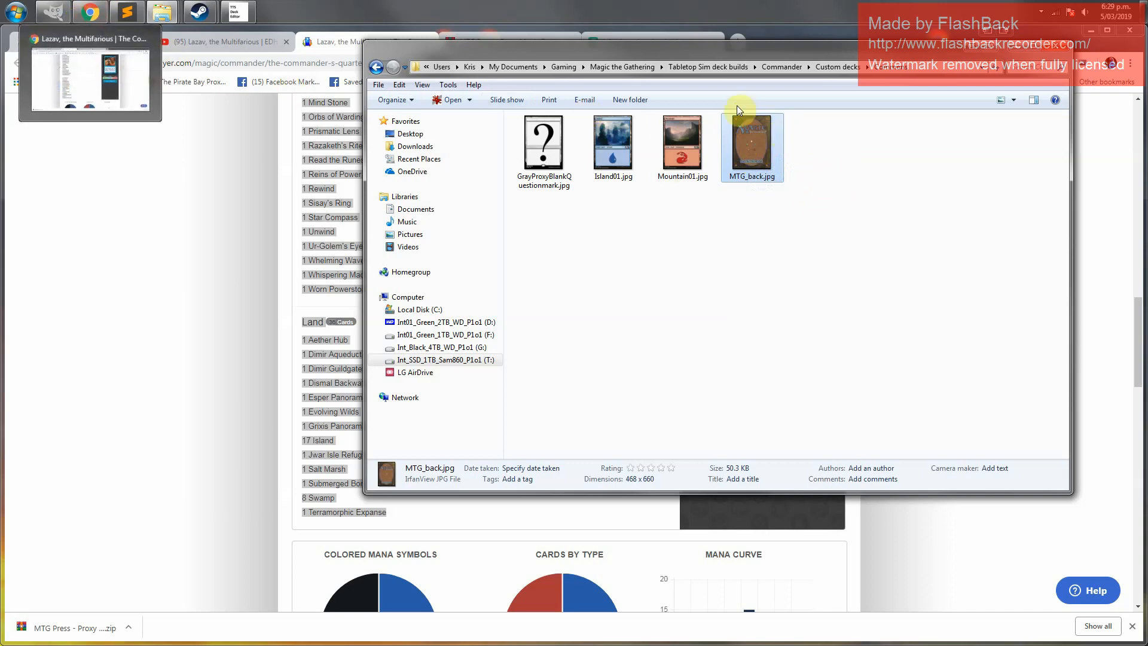
left_click(91, 15)
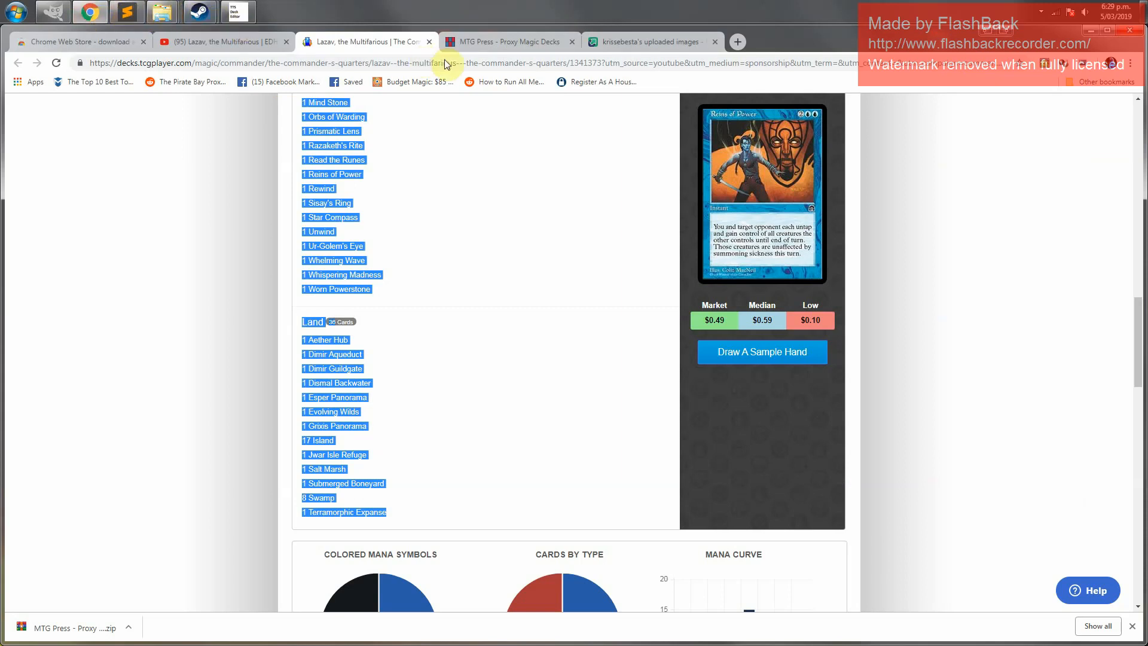
Upload MTG_back.jpg from the Commons folder to imgur by dropping it onto the uploaded images page
left_click(618, 43)
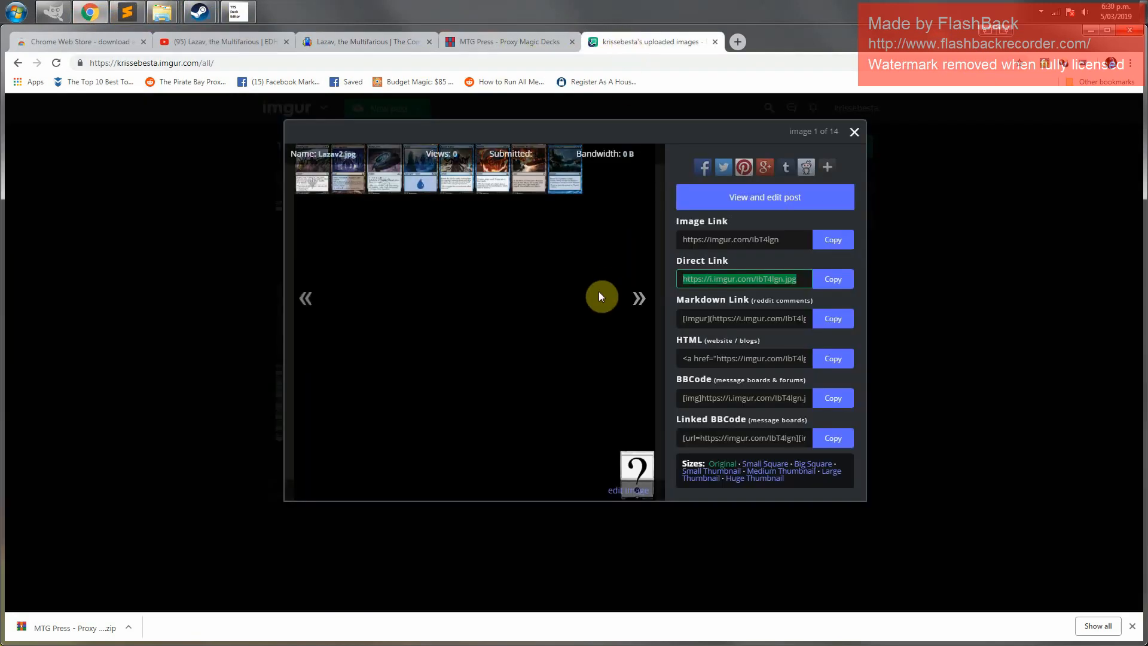
left_click(854, 137)
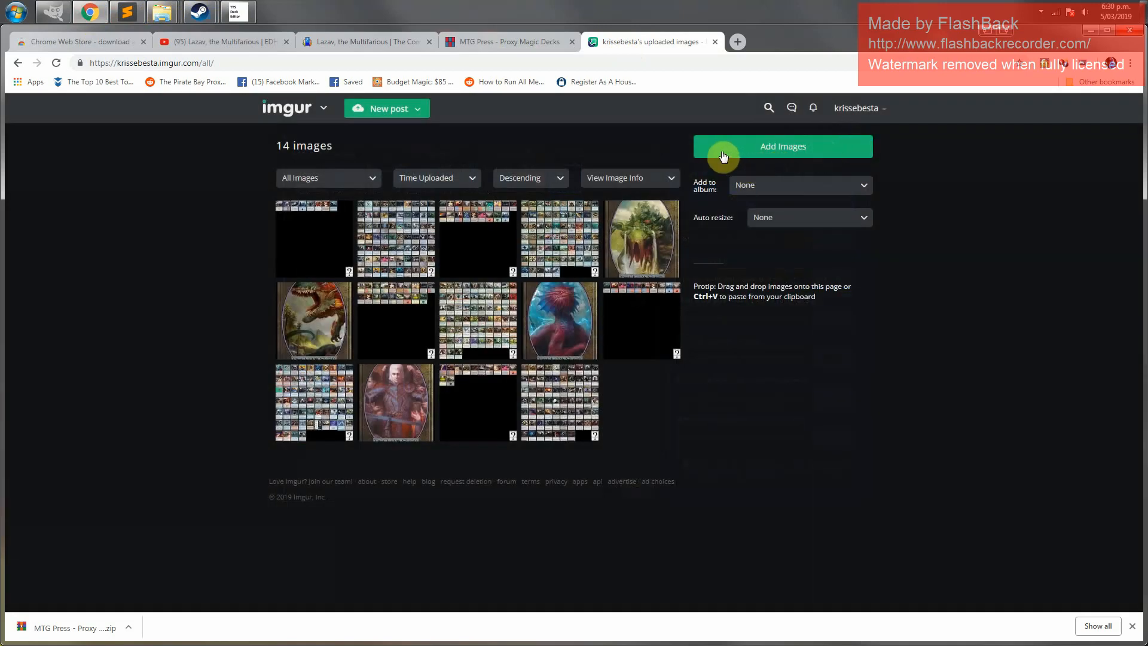
left_click(786, 152)
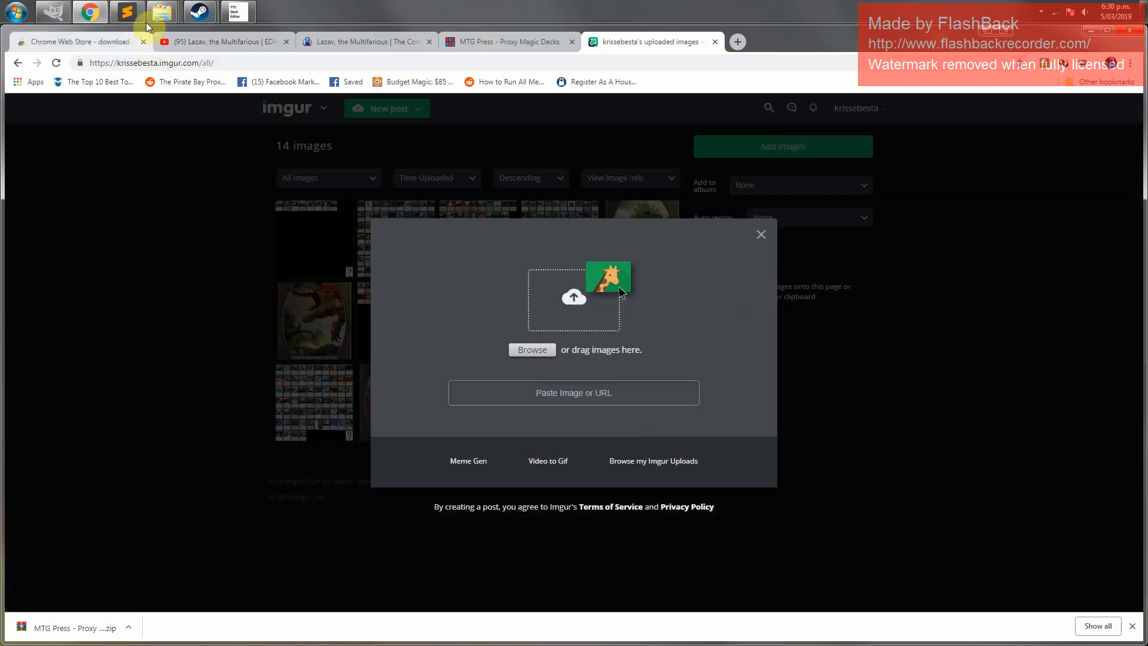
mouse_move(160, 17)
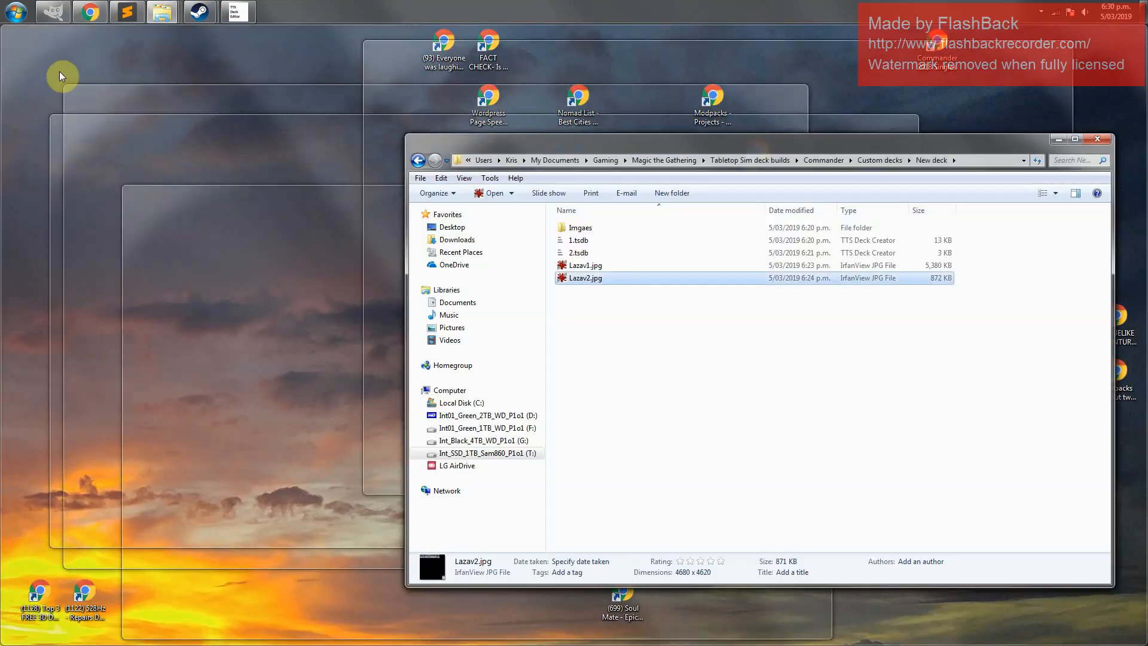
left_click(60, 71)
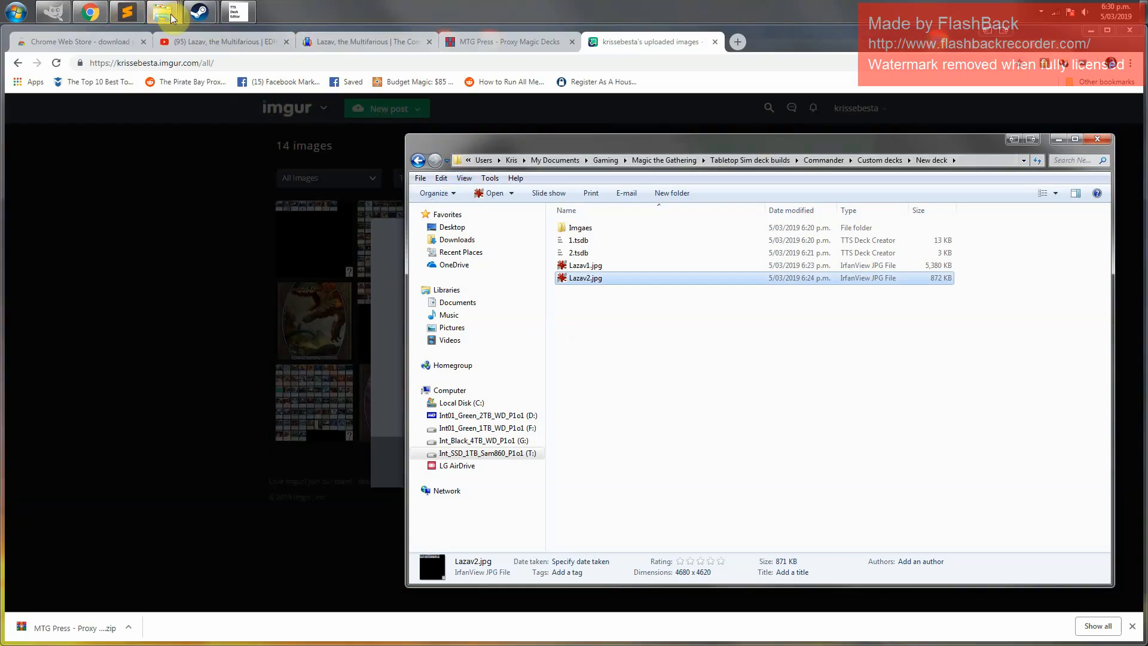
mouse_move(171, 16)
left_click(330, 74)
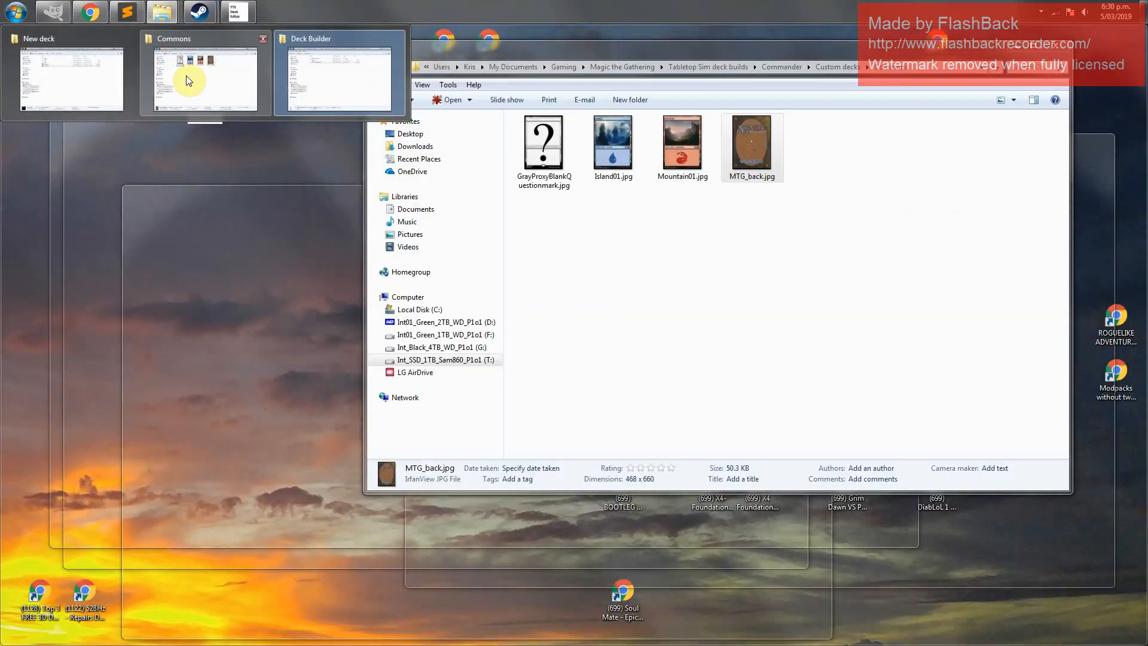
left_click(186, 76)
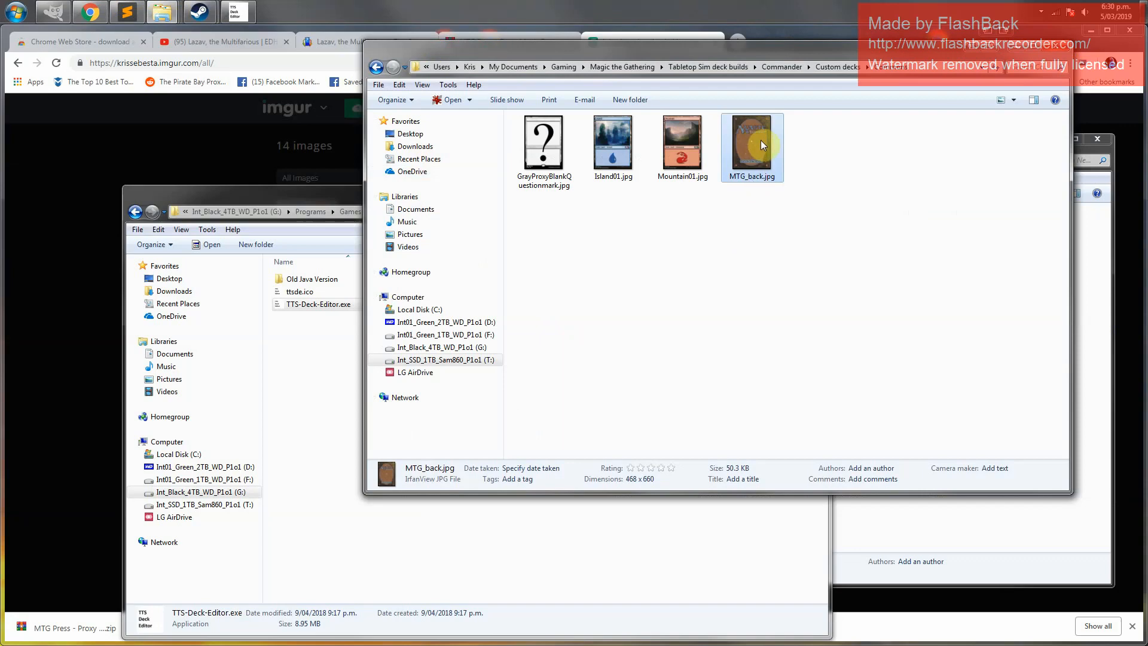
left_click(139, 198)
left_click(772, 191)
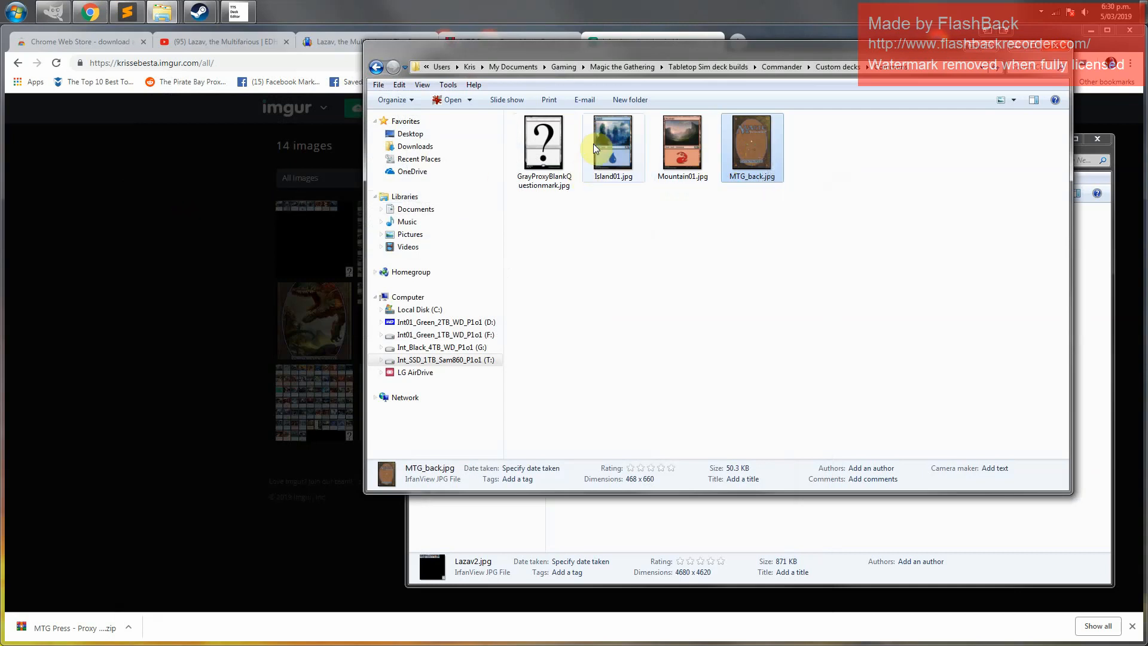
left_click_drag(621, 57, 679, 101)
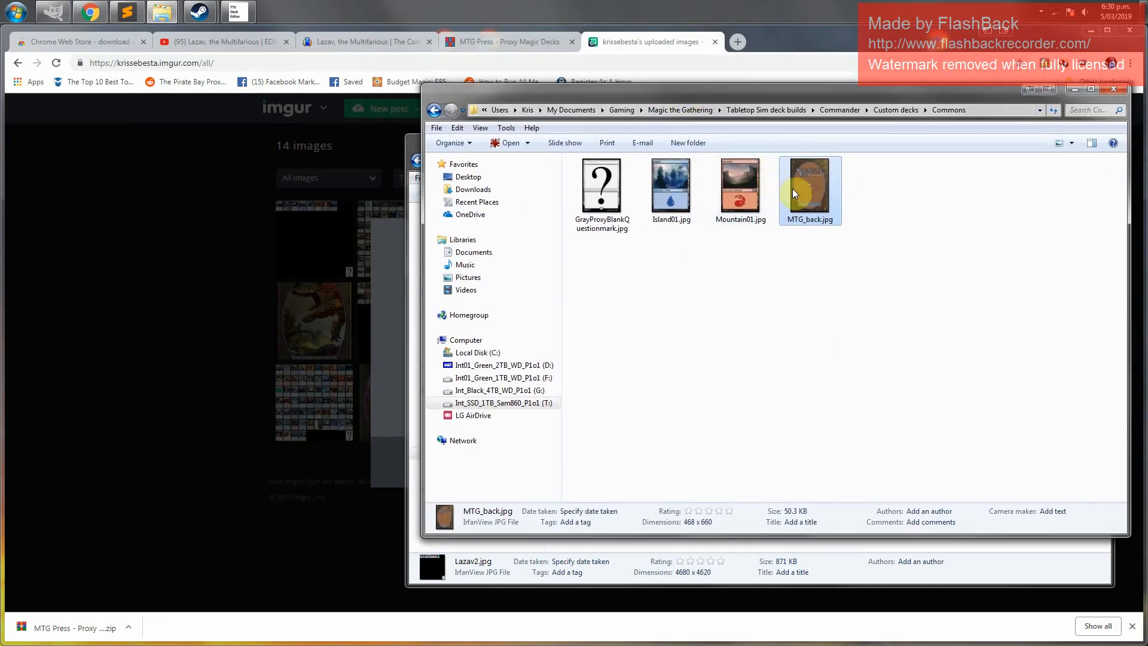
left_click_drag(792, 188, 394, 308)
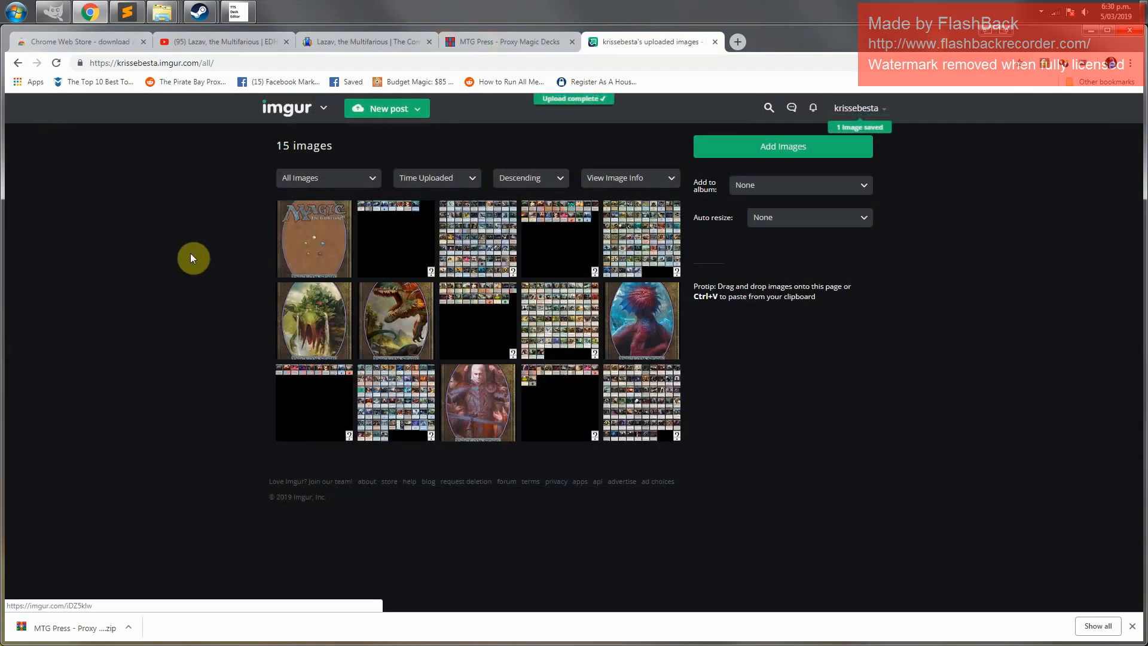
Open the uploaded MTG_back.jpg image on imgur and copy its direct link
left_click(315, 238)
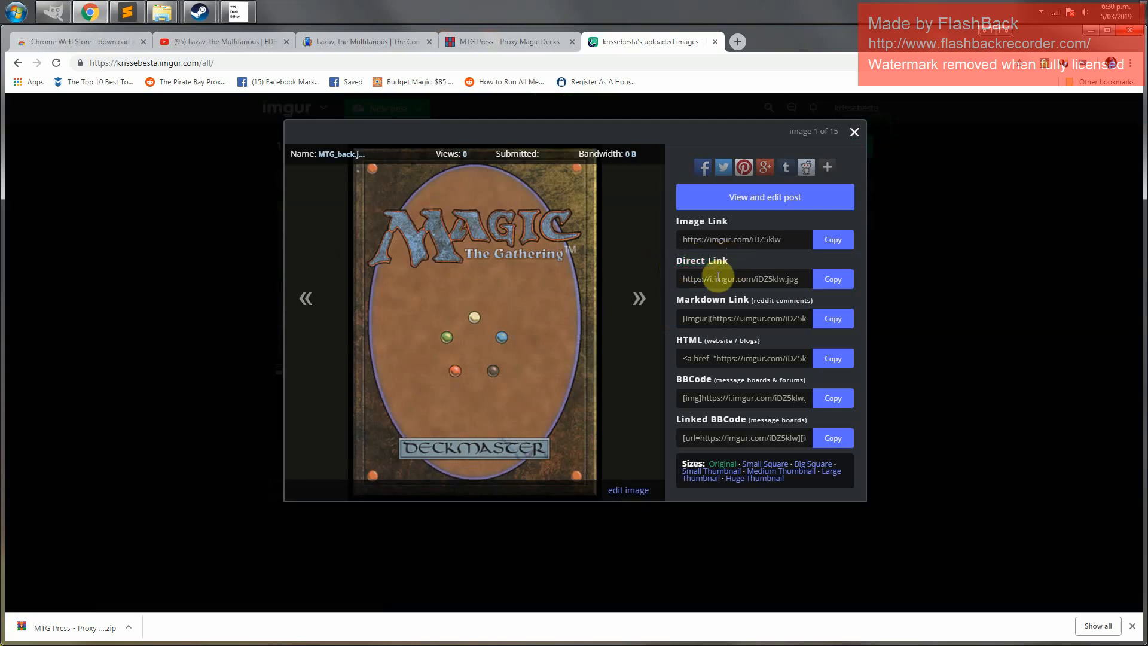
left_click(842, 285)
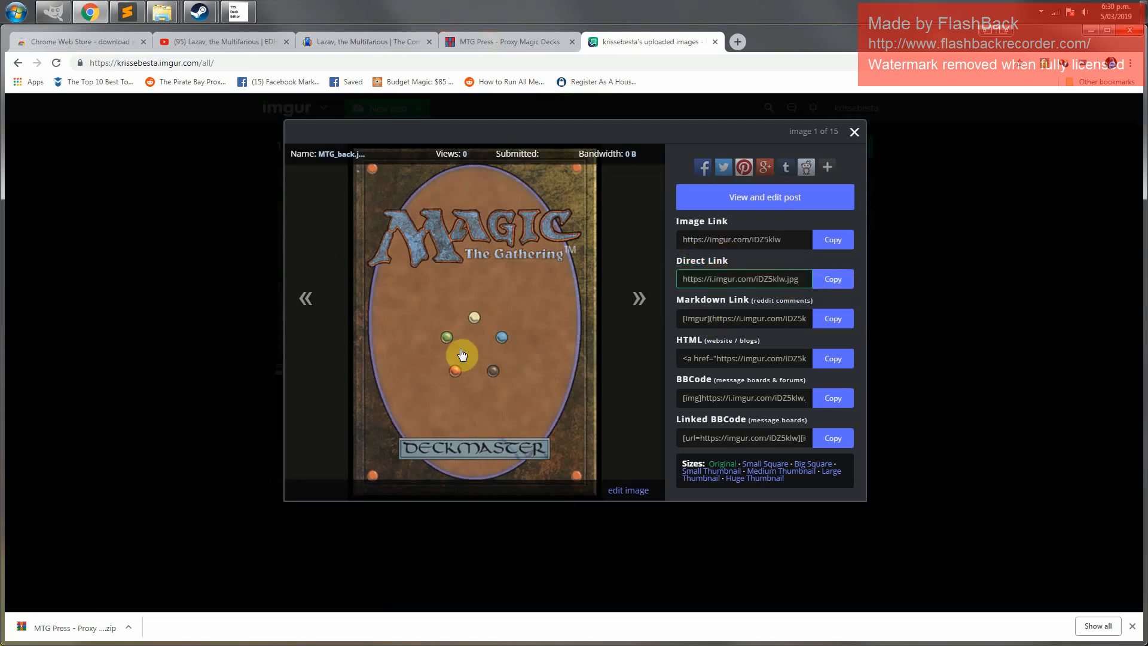
Paste the card back direct link on line 5 of the text note and start a new line
left_click(128, 12)
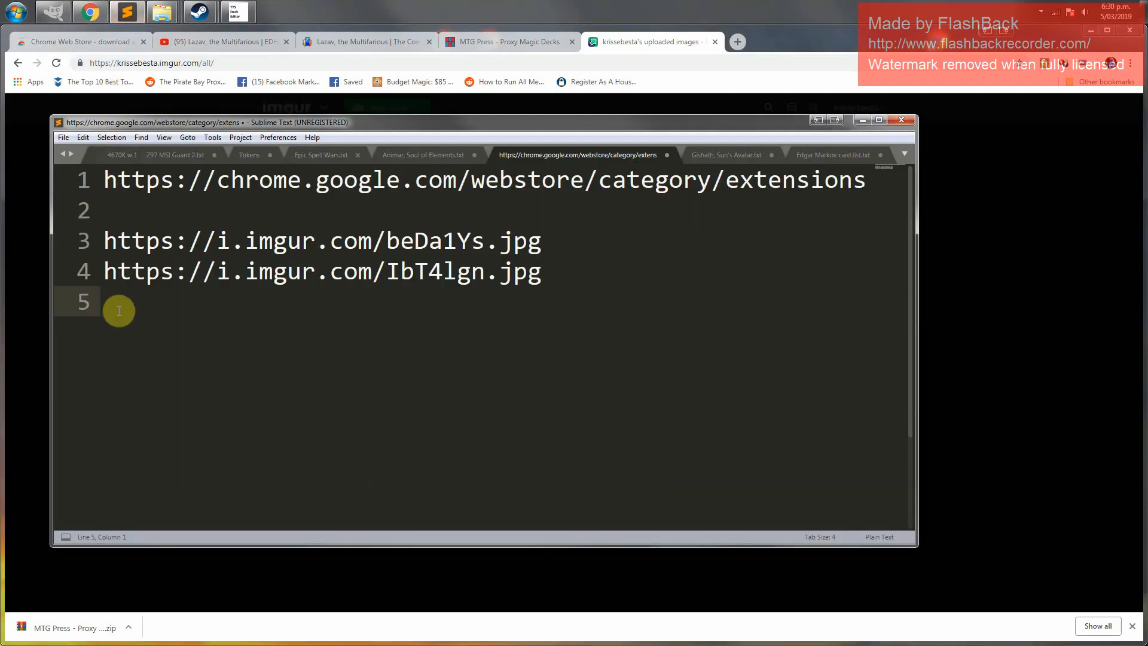
key("ctrl+v")
key("Return")
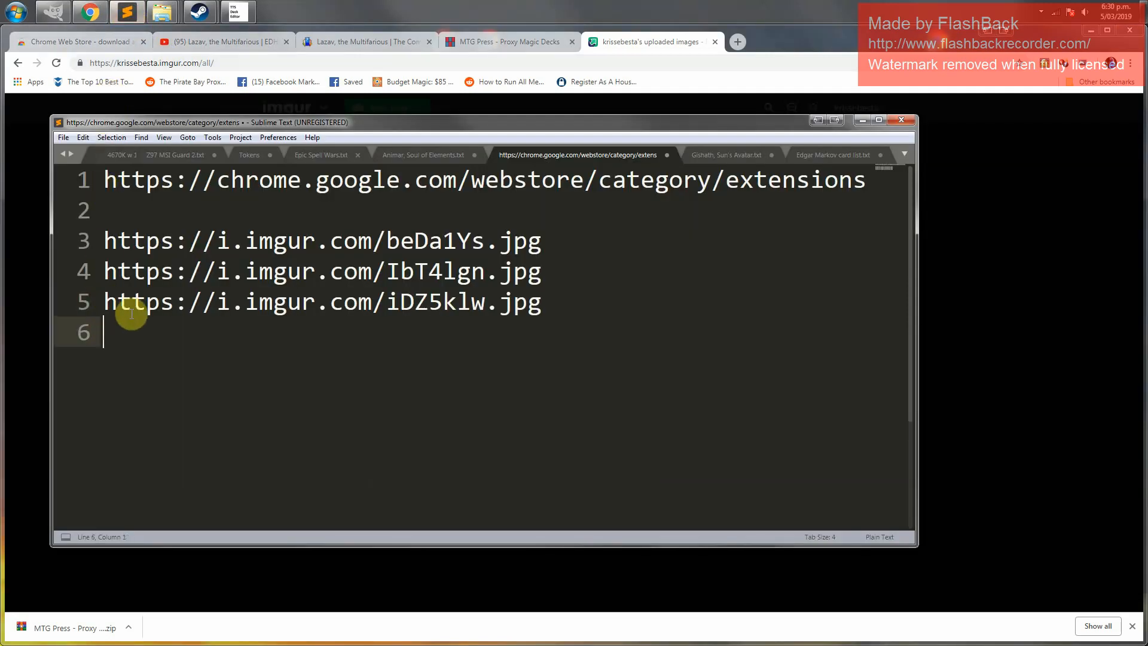
Label the three links Deck 1, Deck 2 and Back, aligning the Back link with the other two
key("Up")
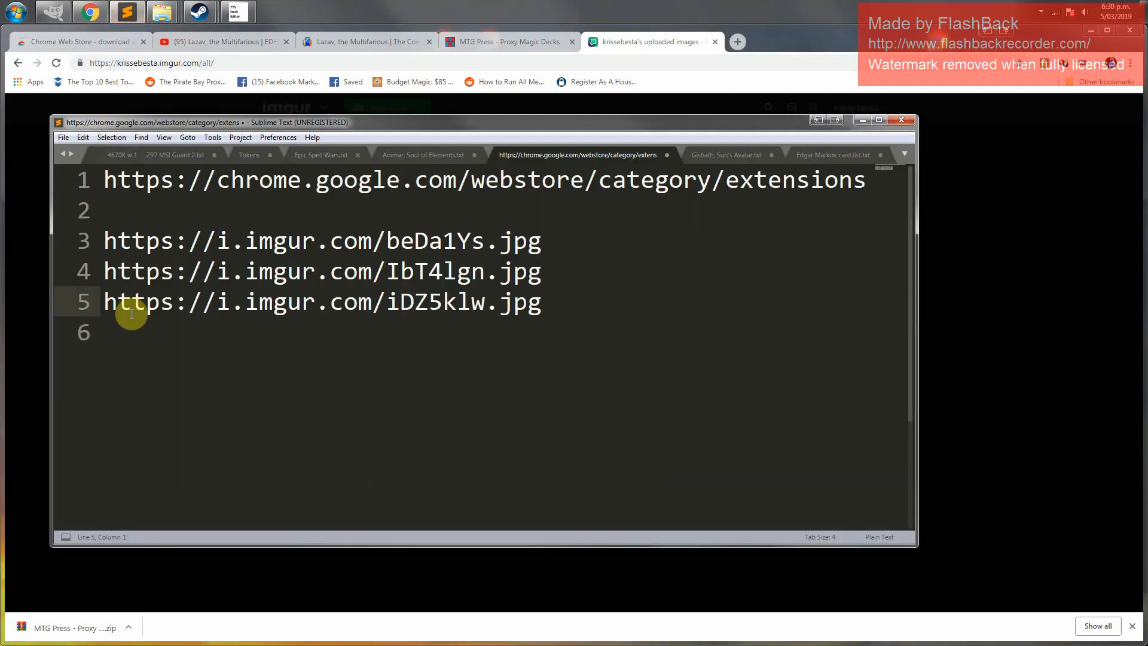
type("Back")
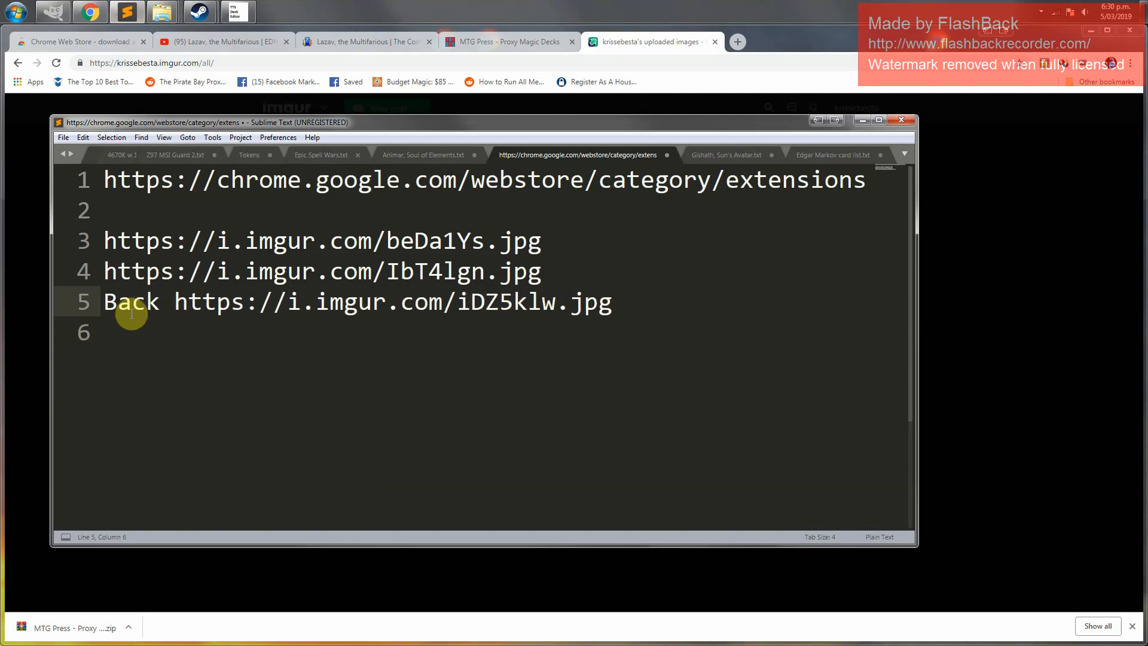
key("Up")
key("Up")
type("Deck 1")
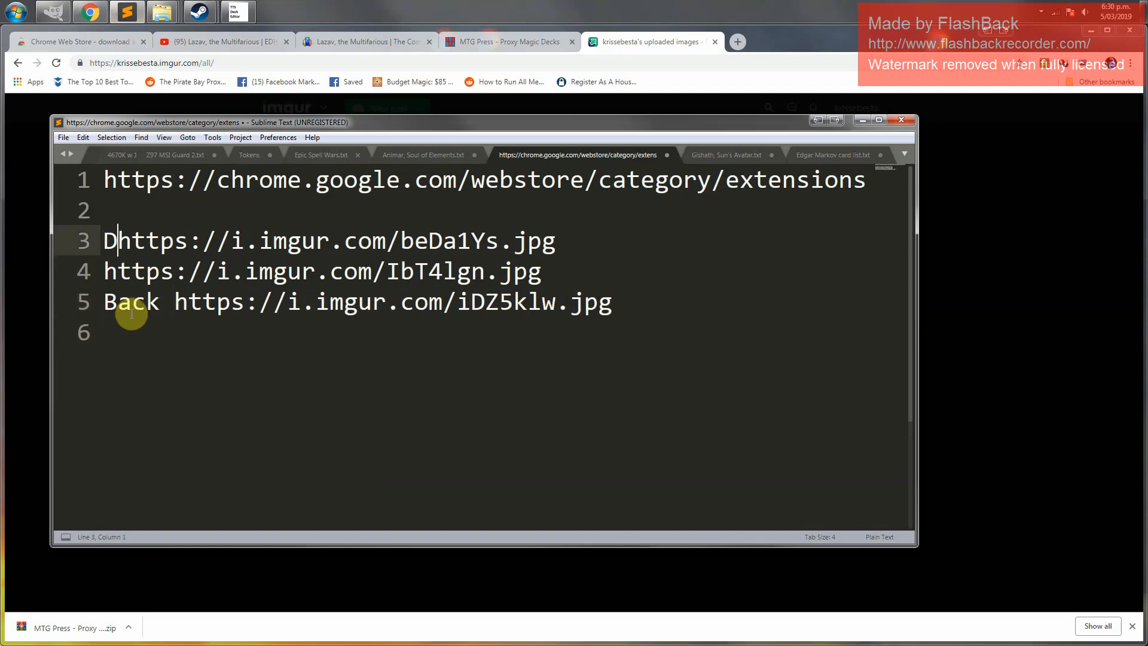
key("Down")
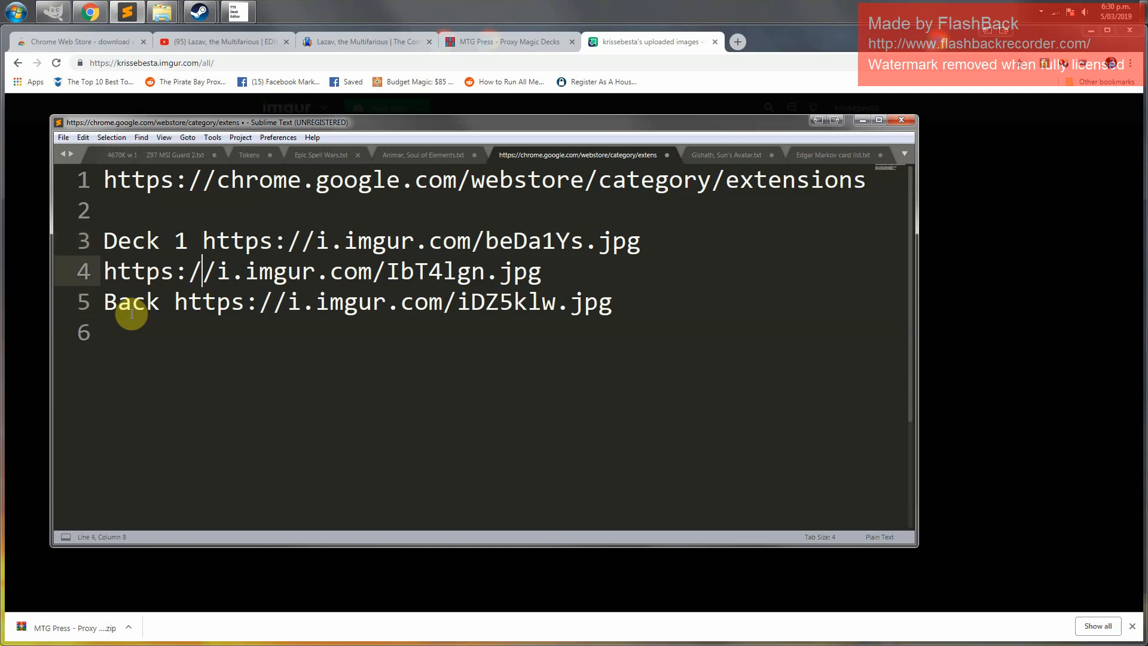
key("Home")
type("Deck 2")
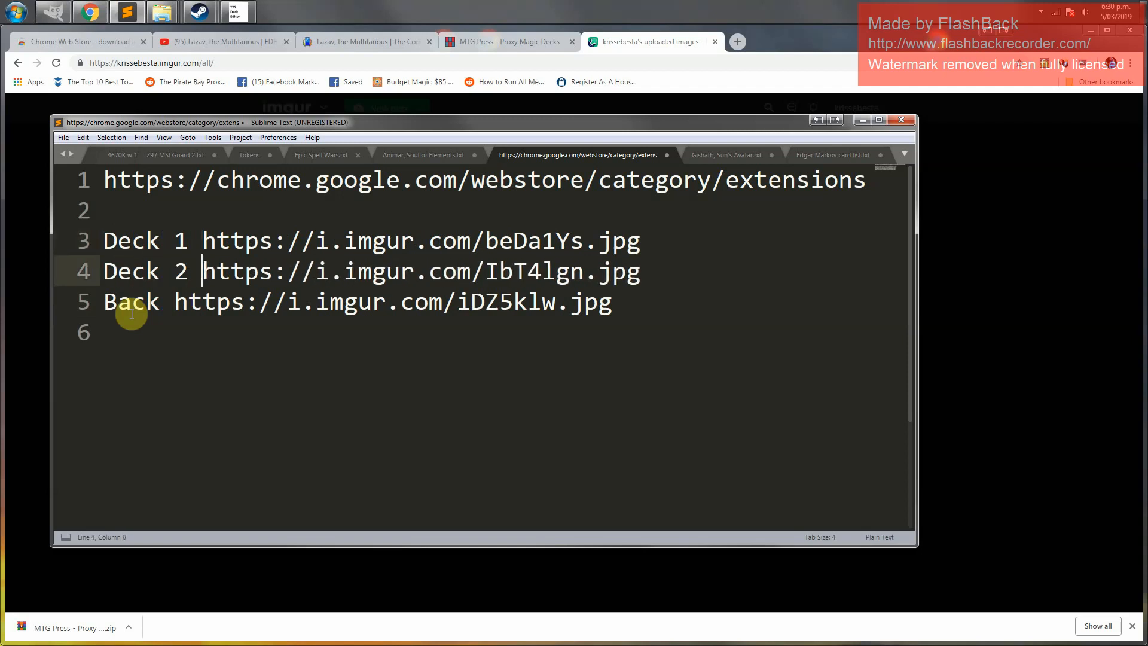
key("Down")
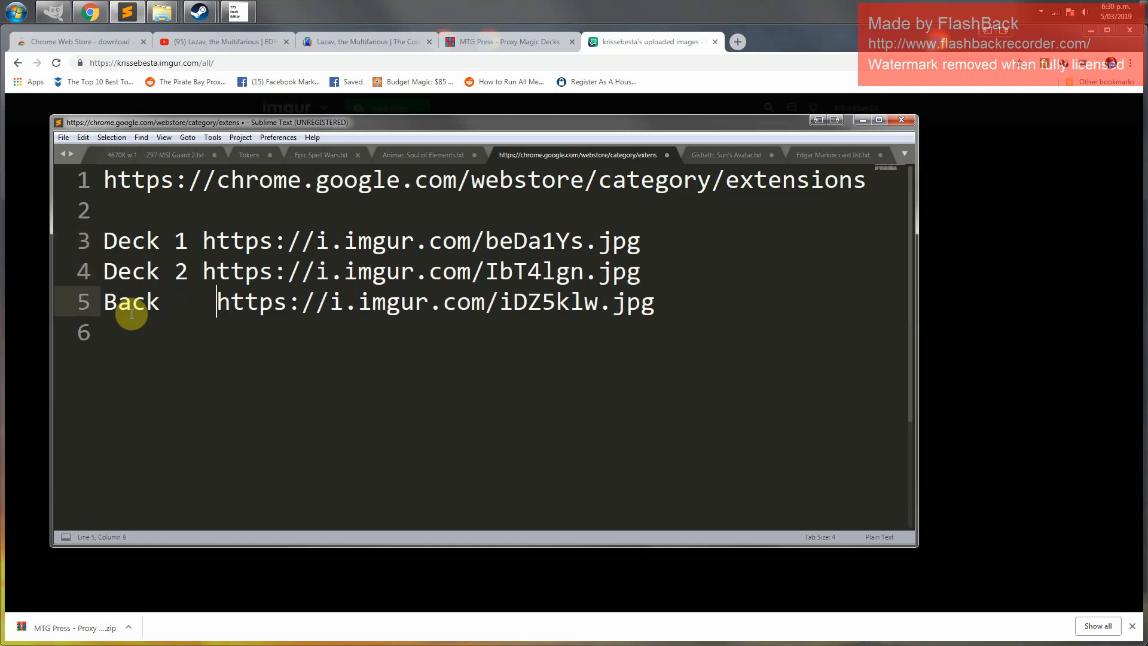
key("BackSpace")
left_click(144, 351)
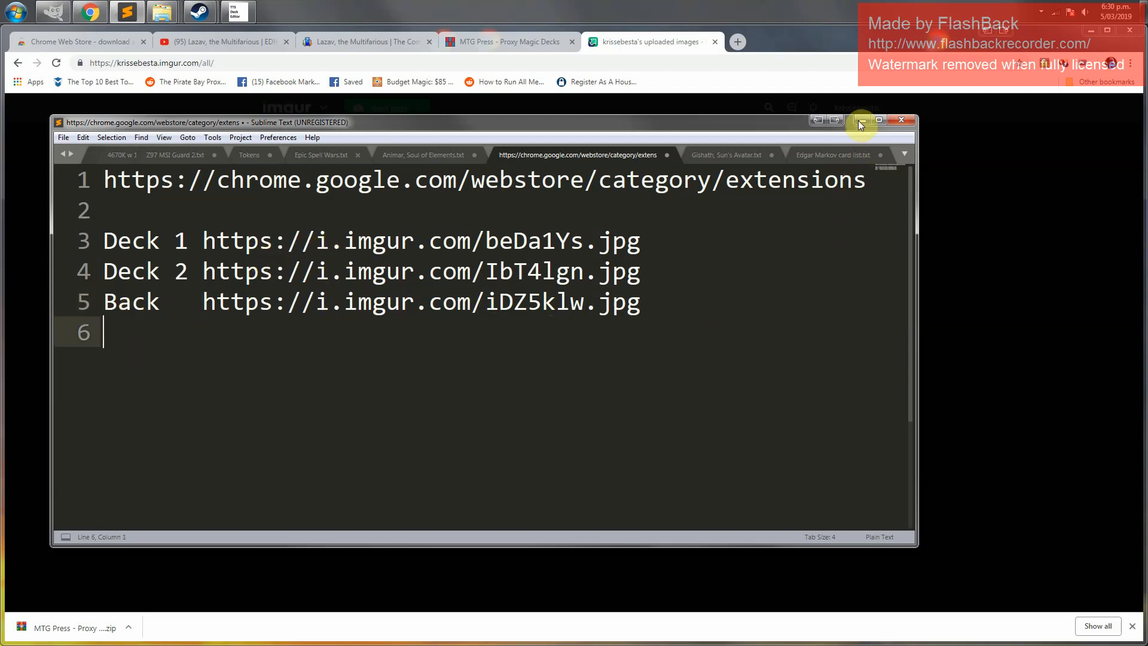
Close the card back image view on imgur and dismiss the upload dialog
left_click(653, 44)
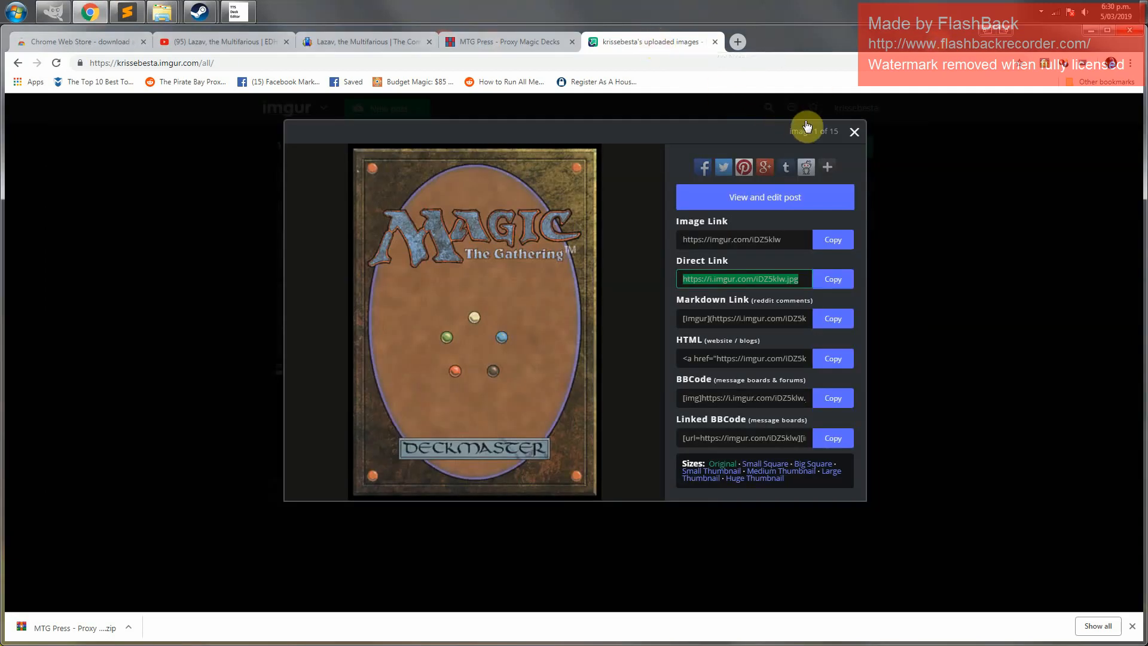
left_click(849, 132)
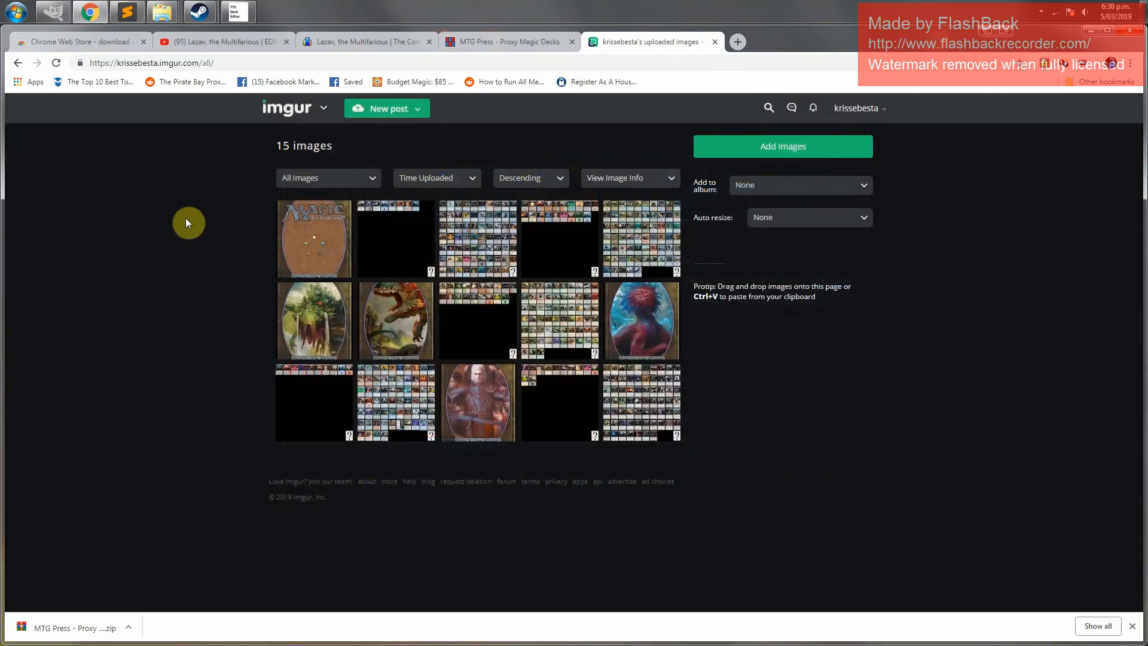
key("ctrl+v")
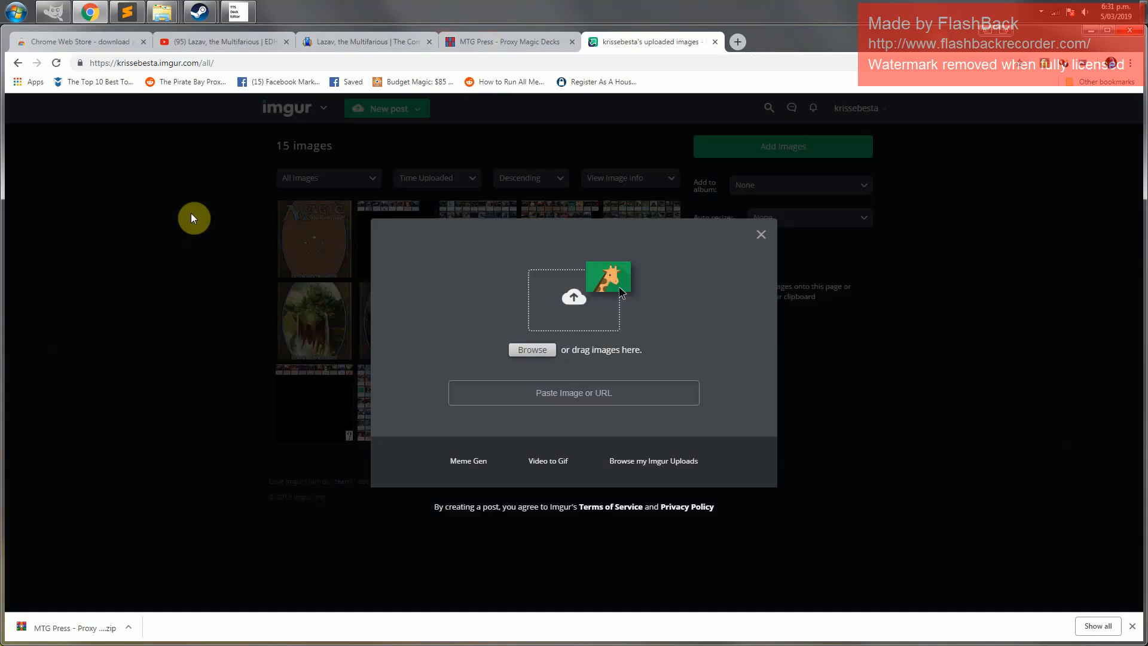
left_click(906, 346)
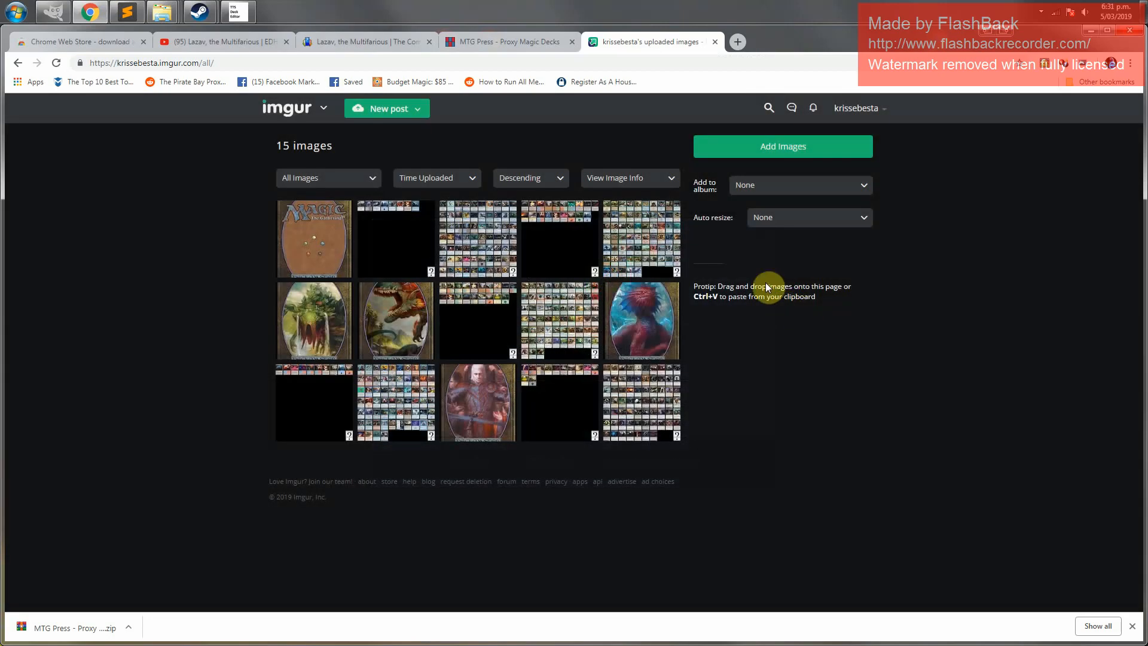
left_click(18, 17)
left_click(18, 17)
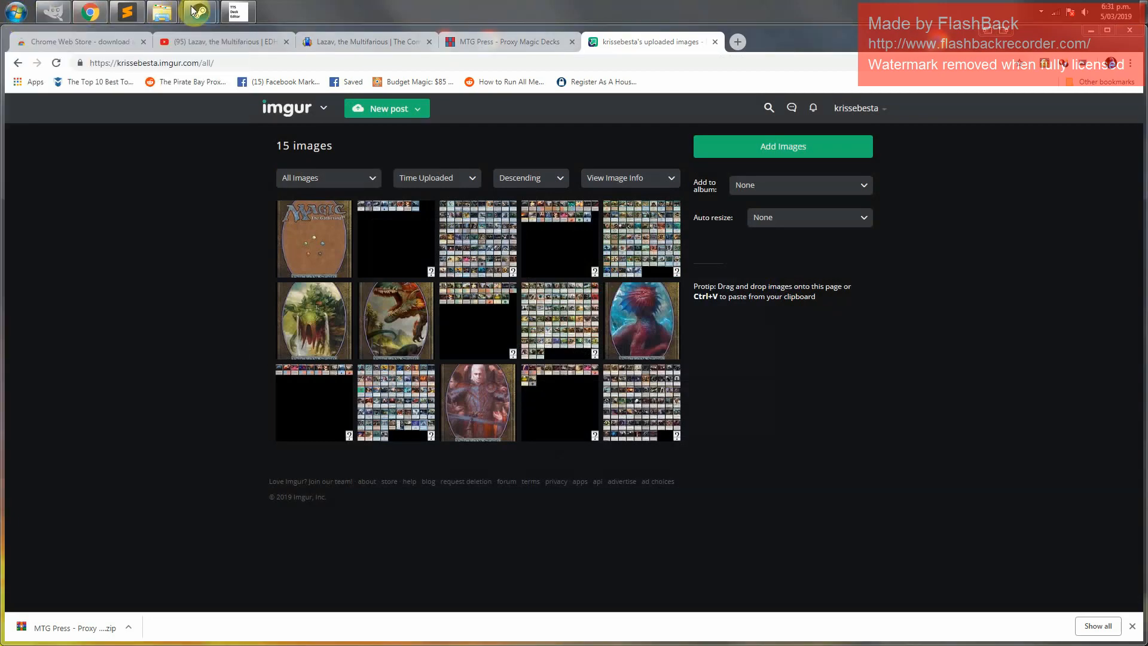
mouse_move(199, 14)
left_click(248, 77)
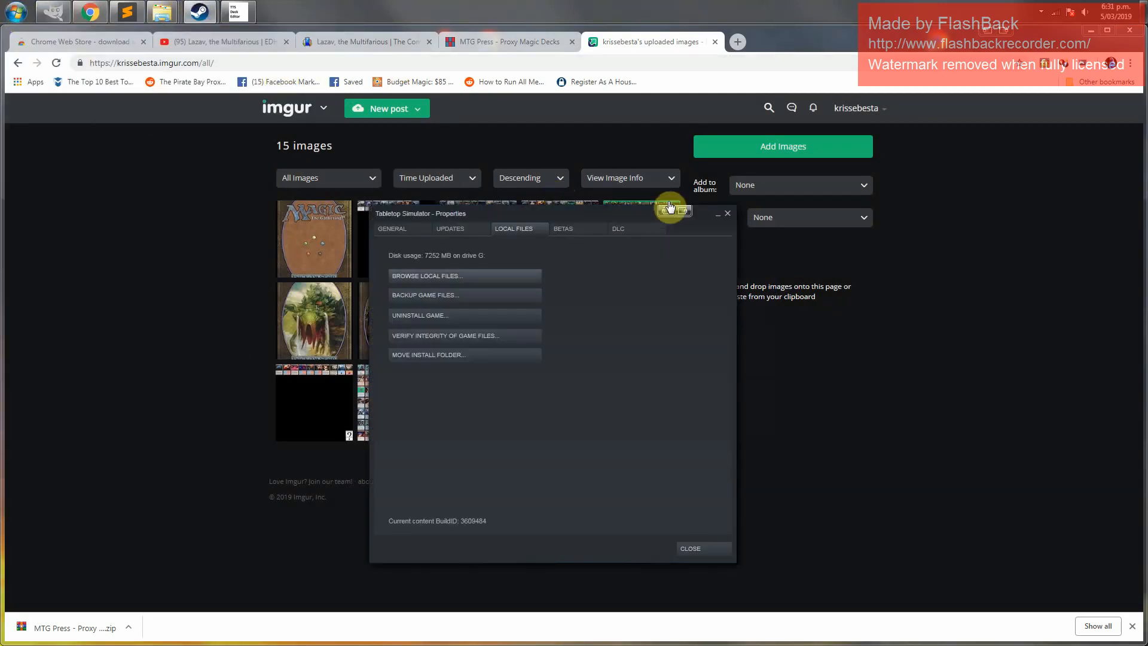
left_click(727, 214)
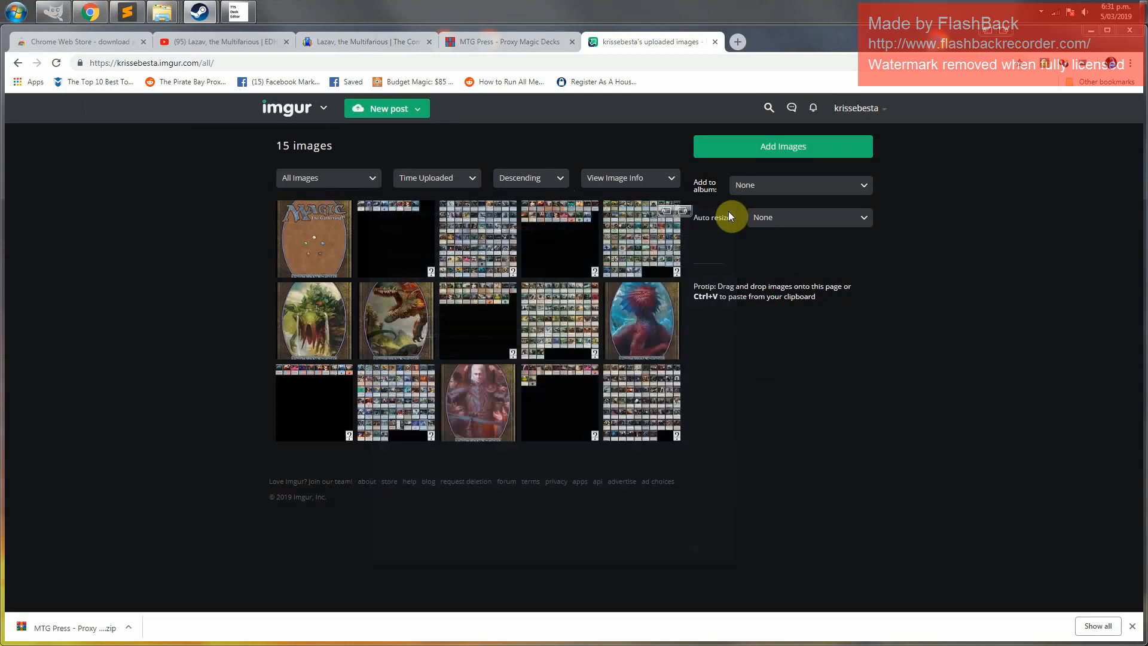
Launch Tabletop Simulator from the Steam library using the Play Tabletop Simulator option
left_click(201, 12)
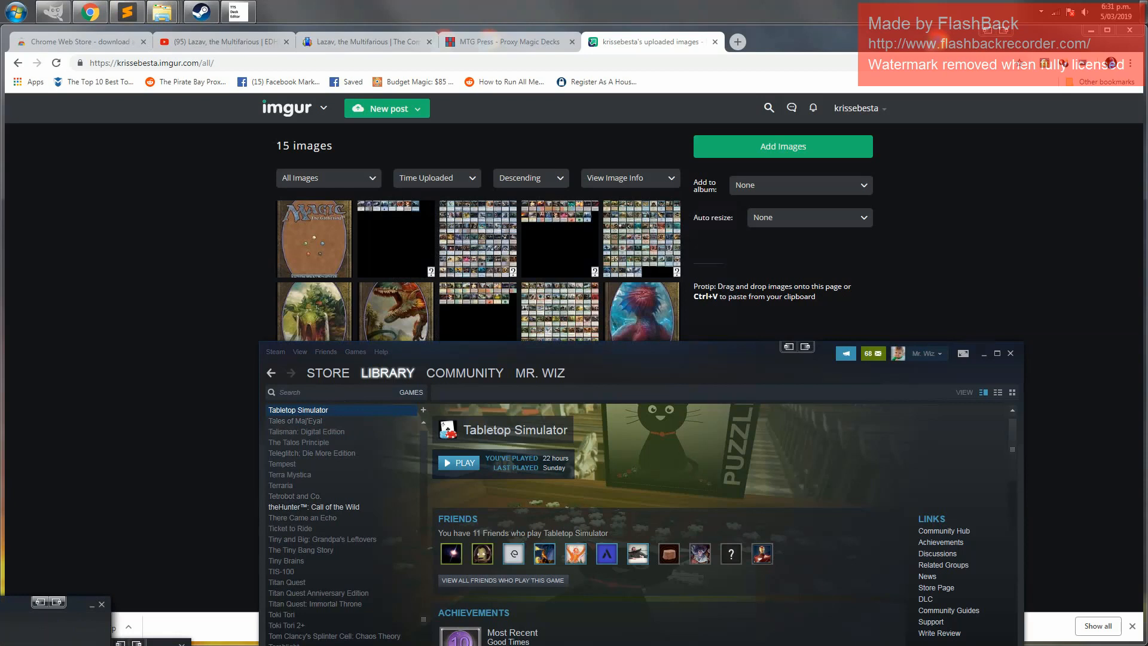
left_click_drag(0, 605, 153, 390)
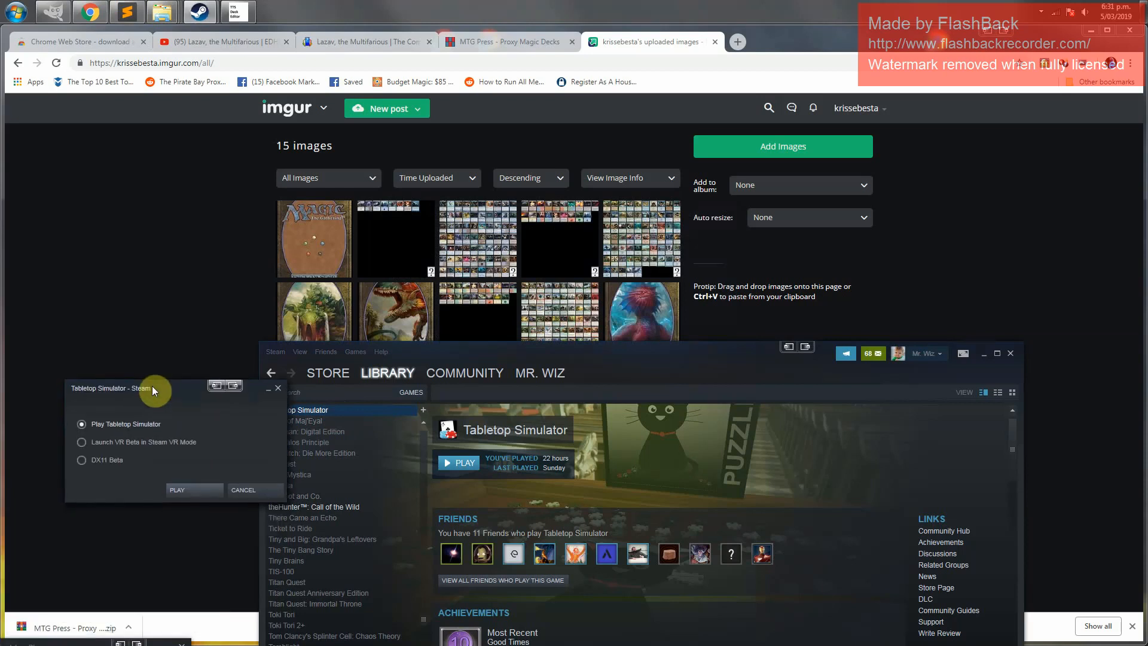
left_click(185, 490)
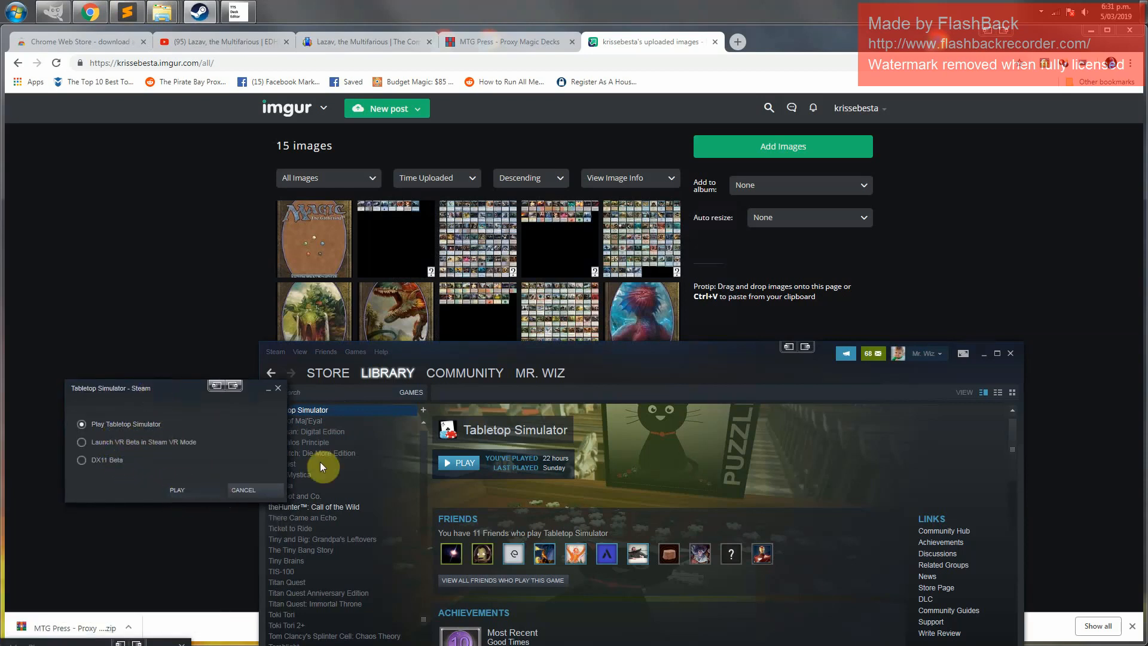
Turn the music volume all the way down in the sound configuration settings
left_click(984, 354)
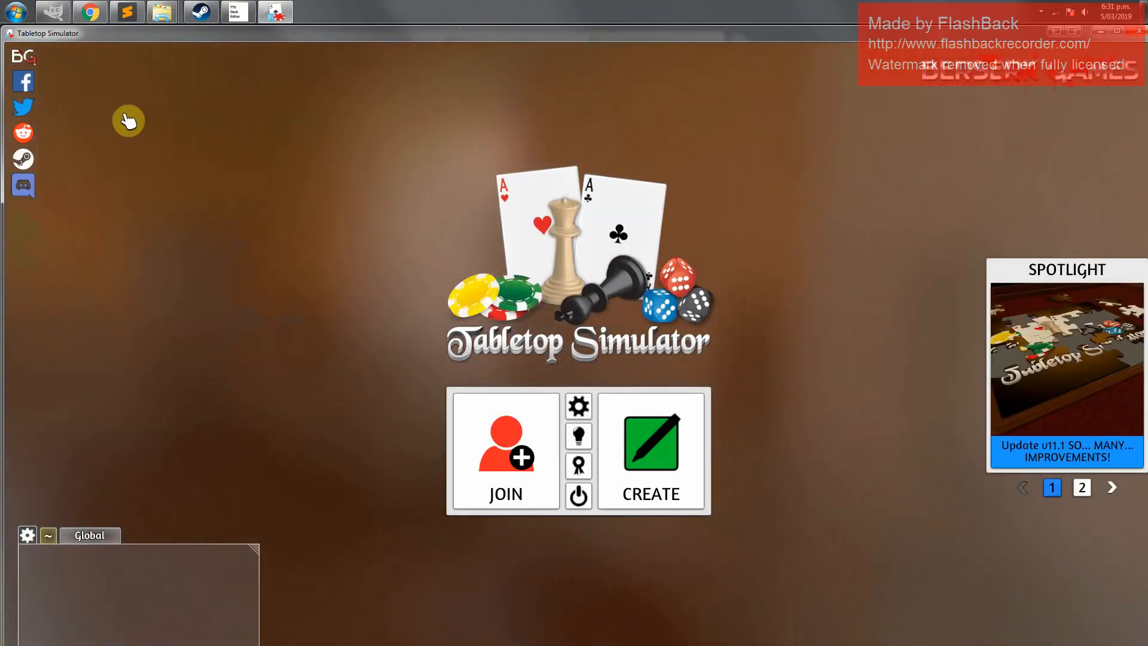
left_click(578, 406)
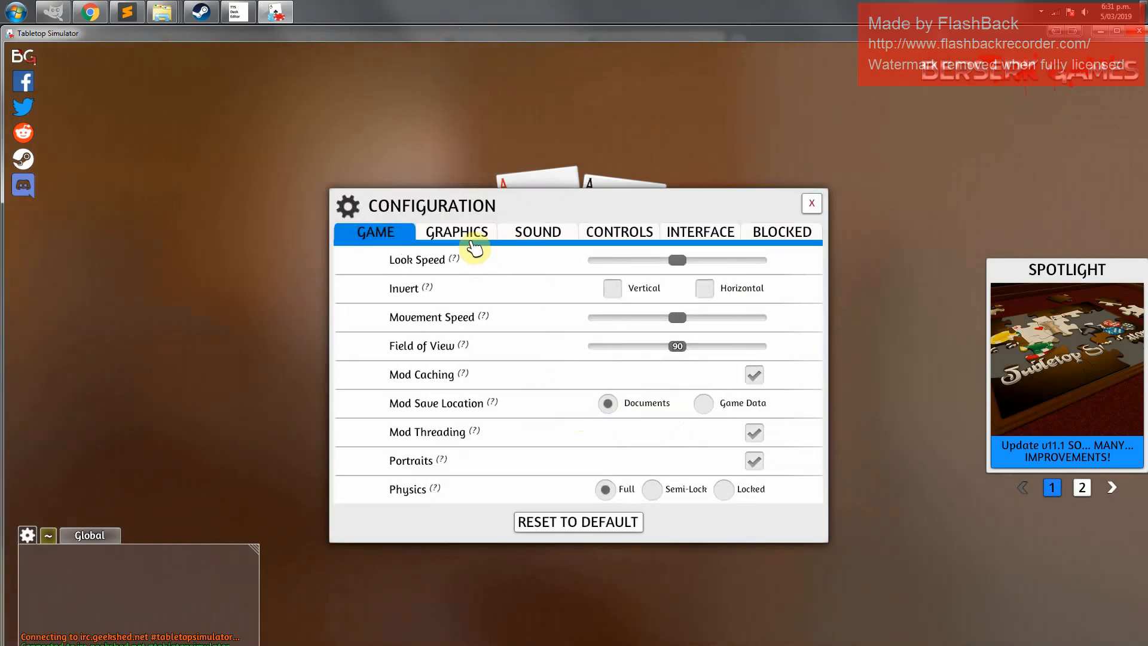
left_click(538, 232)
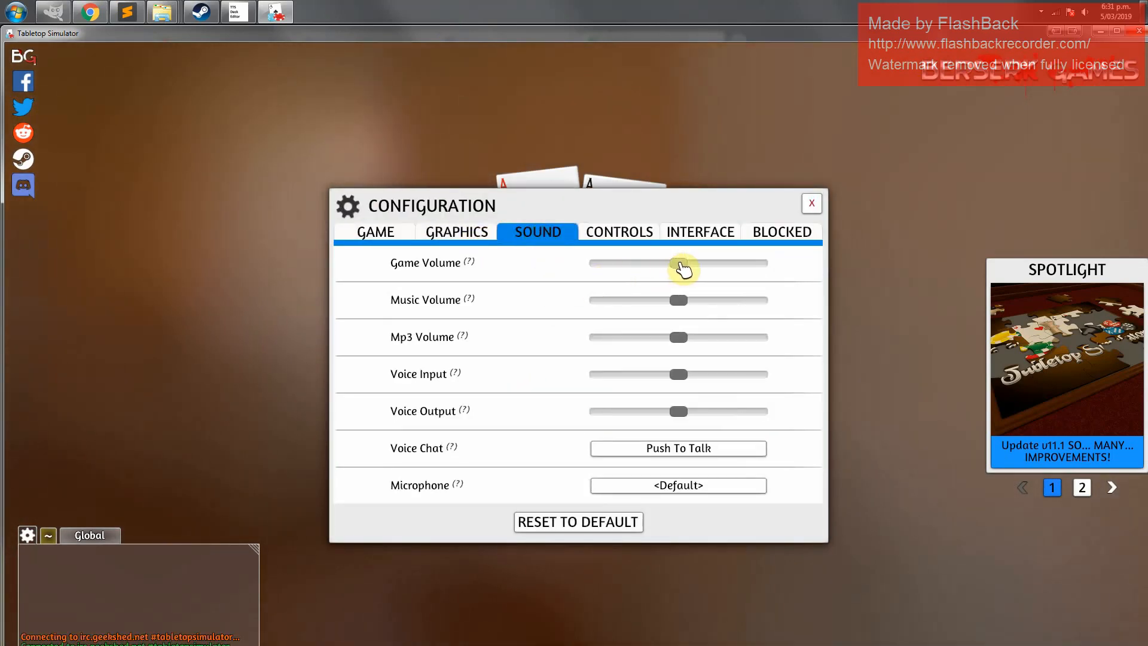
left_click_drag(680, 301, 584, 301)
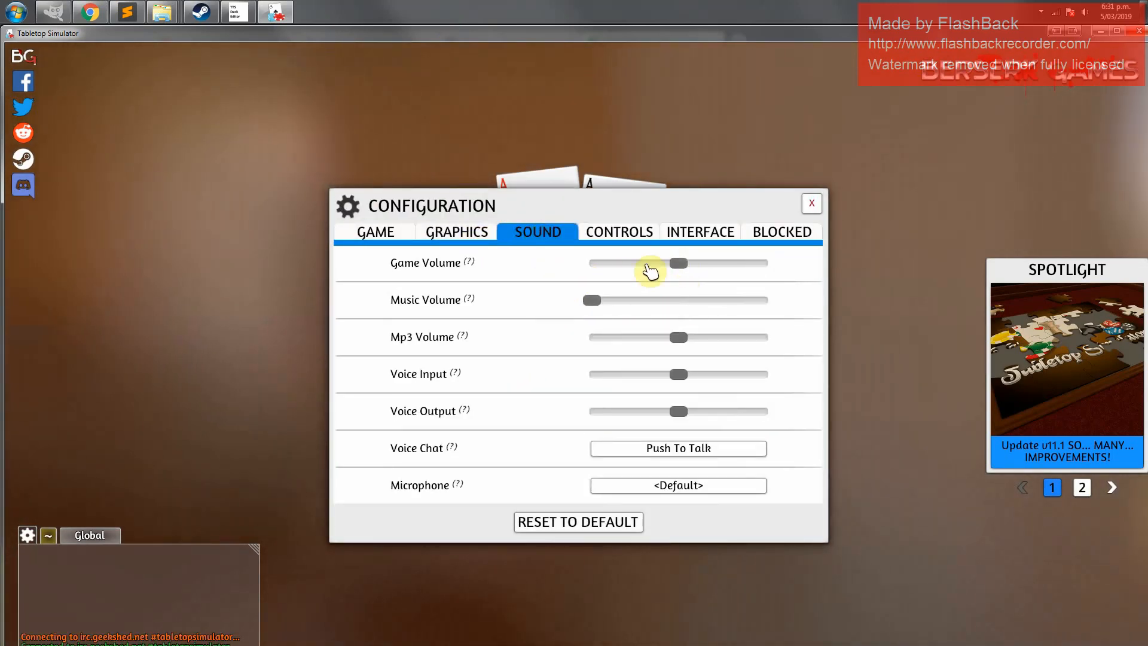
left_click(811, 204)
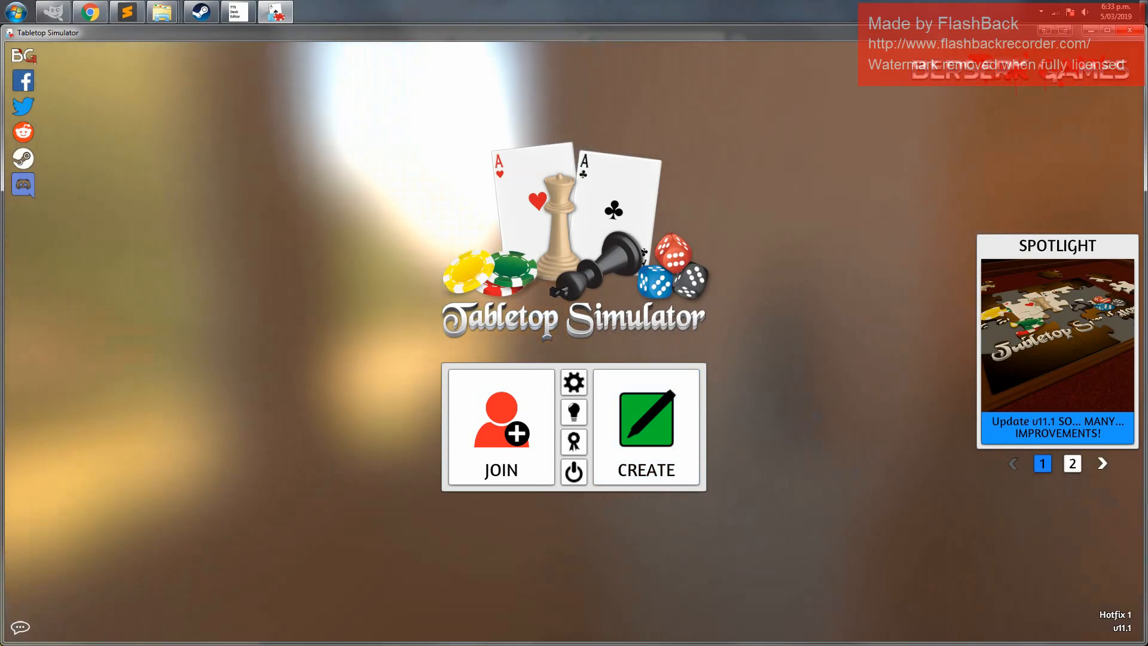
Create a singleplayer game, open the Components objects panel and close the games browser
left_click(657, 437)
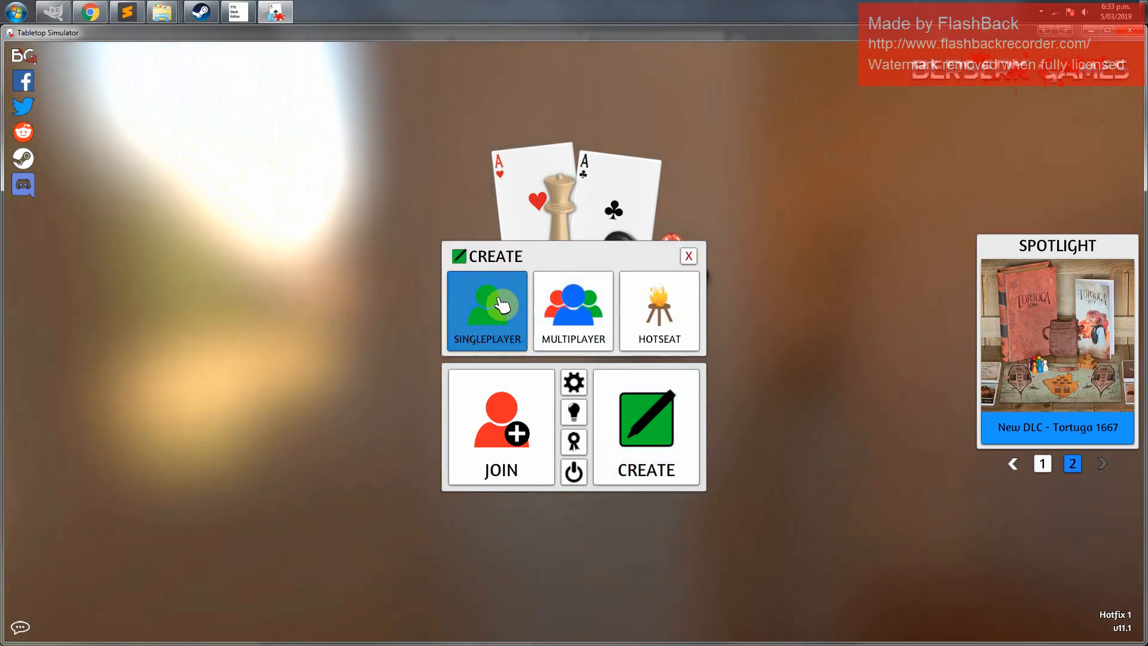
left_click(501, 306)
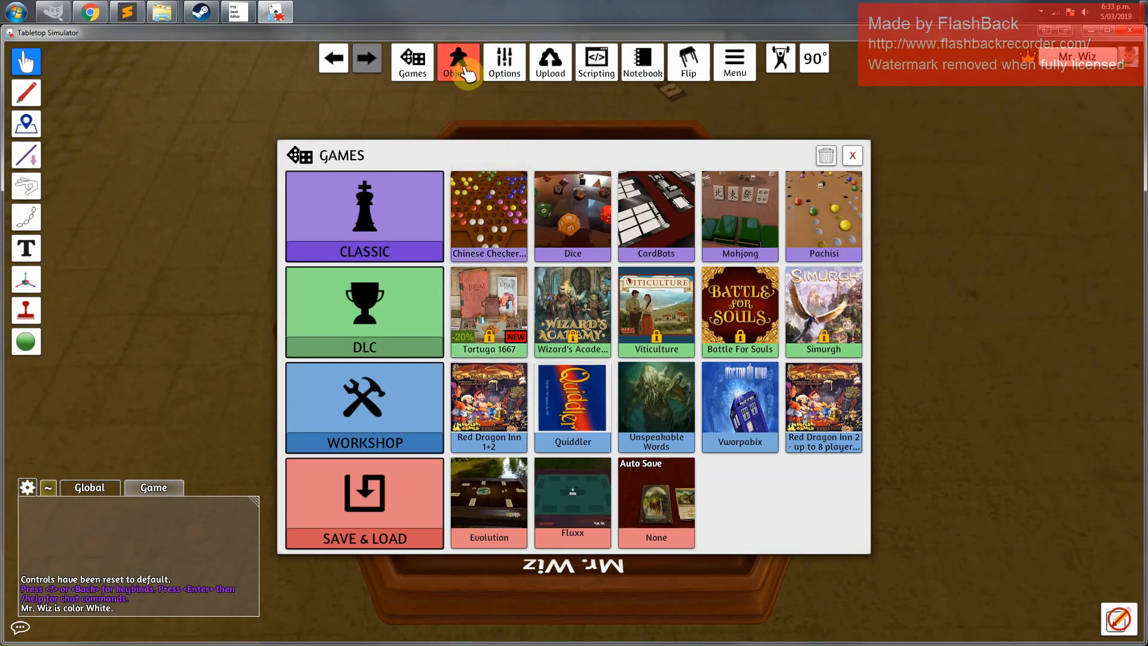
mouse_move(468, 73)
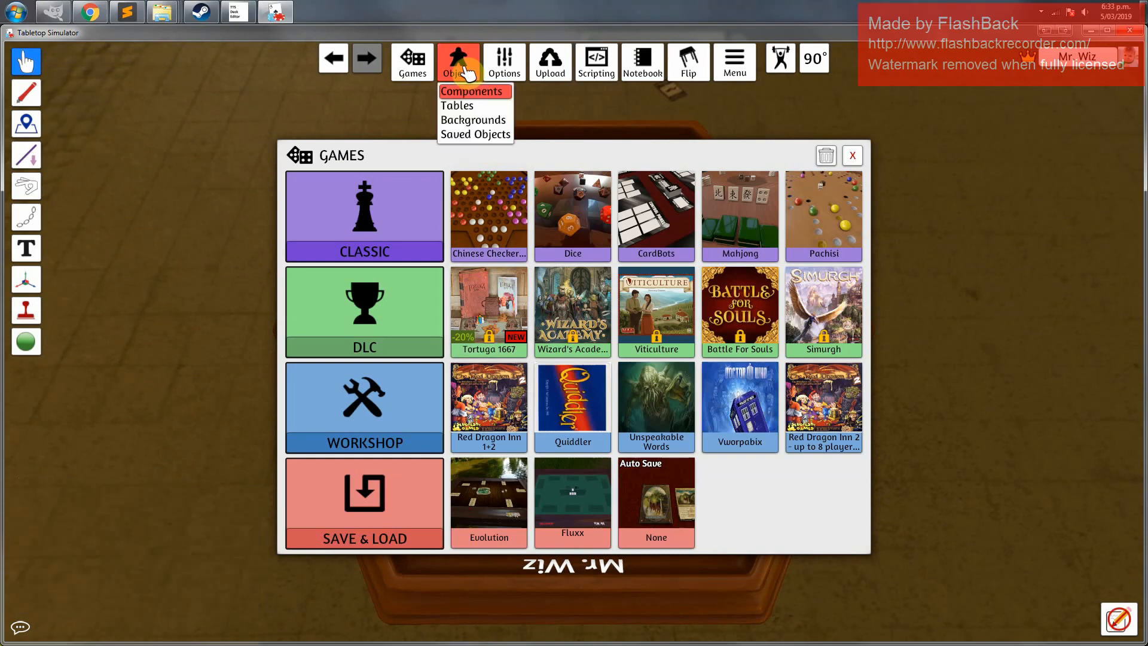
left_click(476, 93)
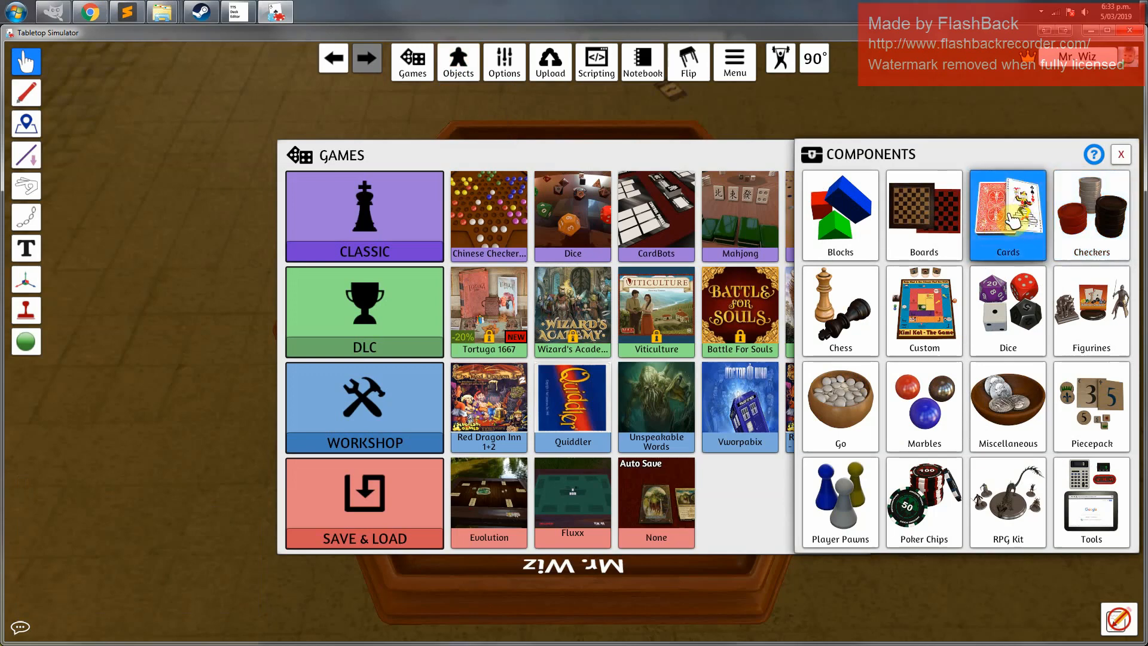
left_click_drag(780, 156, 735, 153)
left_click(808, 153)
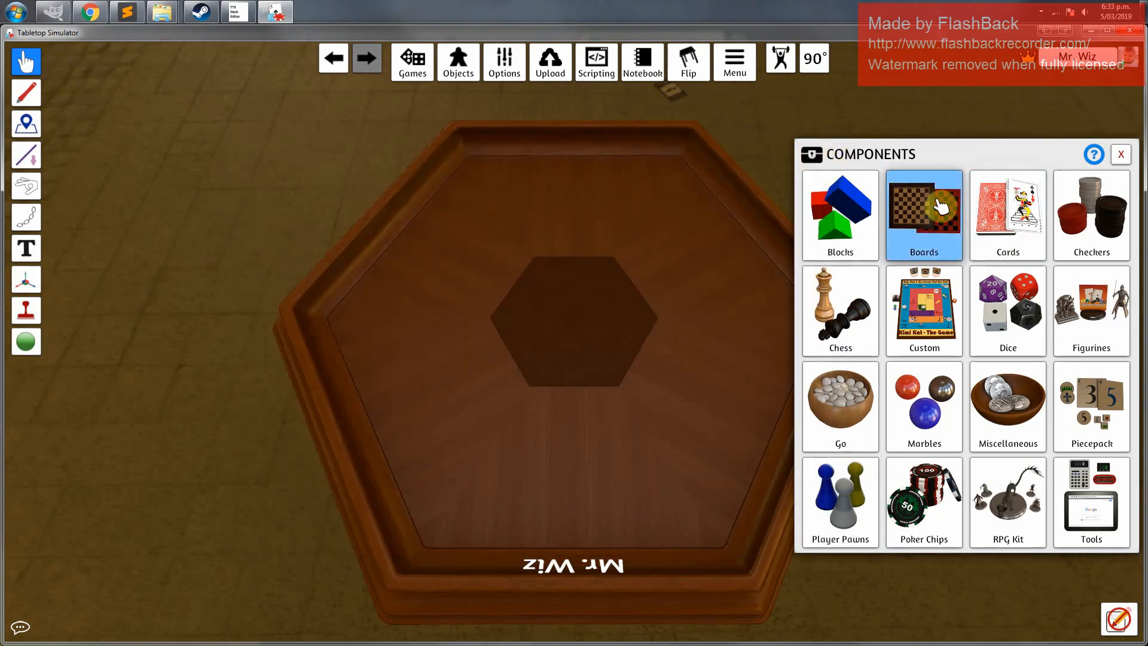
Open a Custom card deck and paste the card back link from the text note into its Back field
left_click(926, 224)
left_click(937, 220)
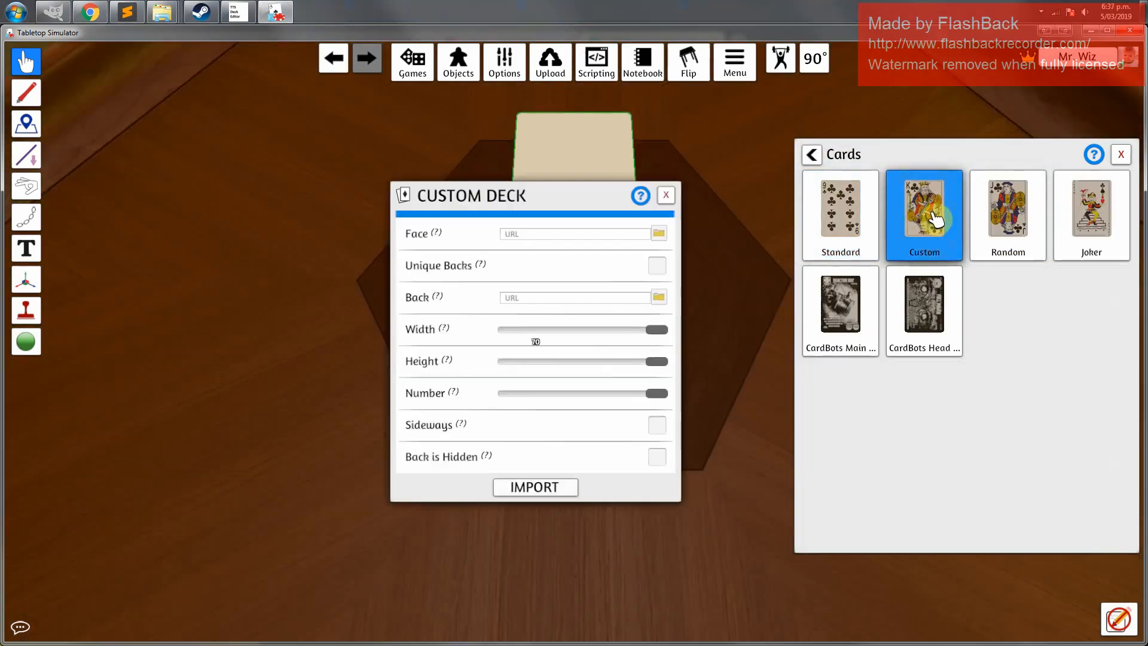
left_click(526, 232)
left_click(127, 20)
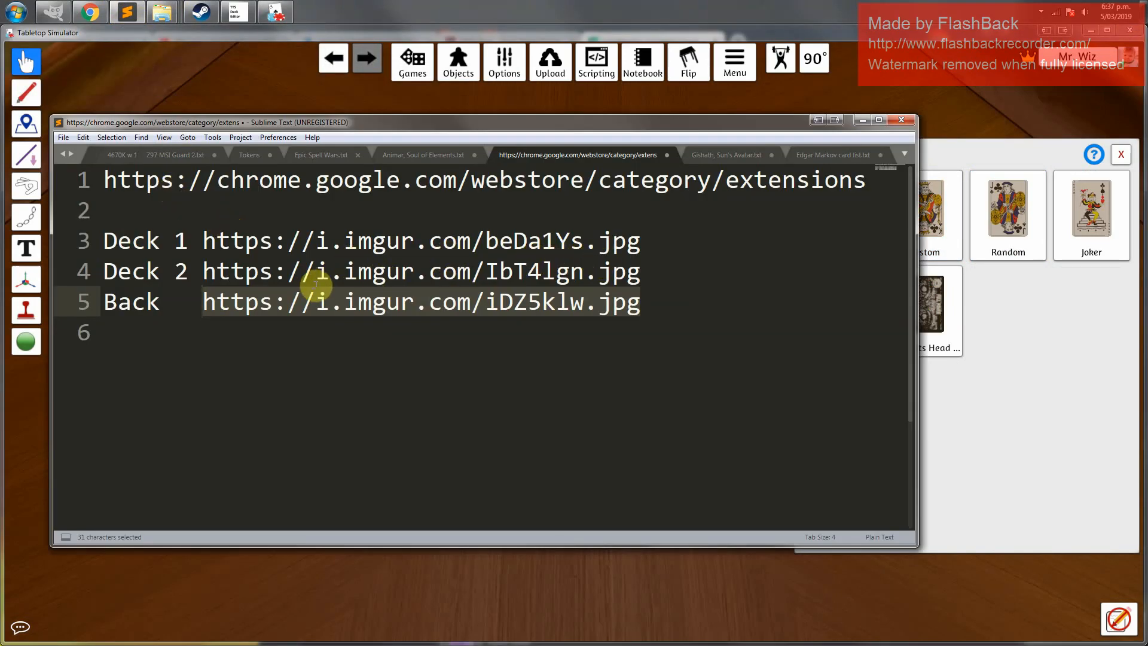
key("ctrl+c")
left_click(861, 122)
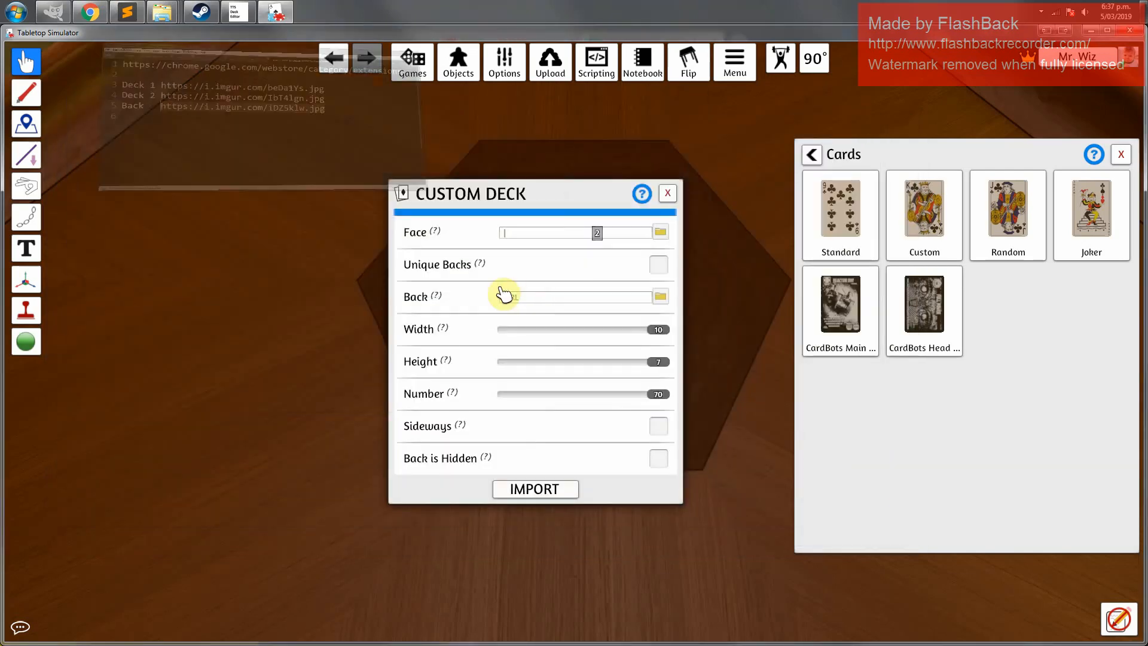
left_click(533, 298)
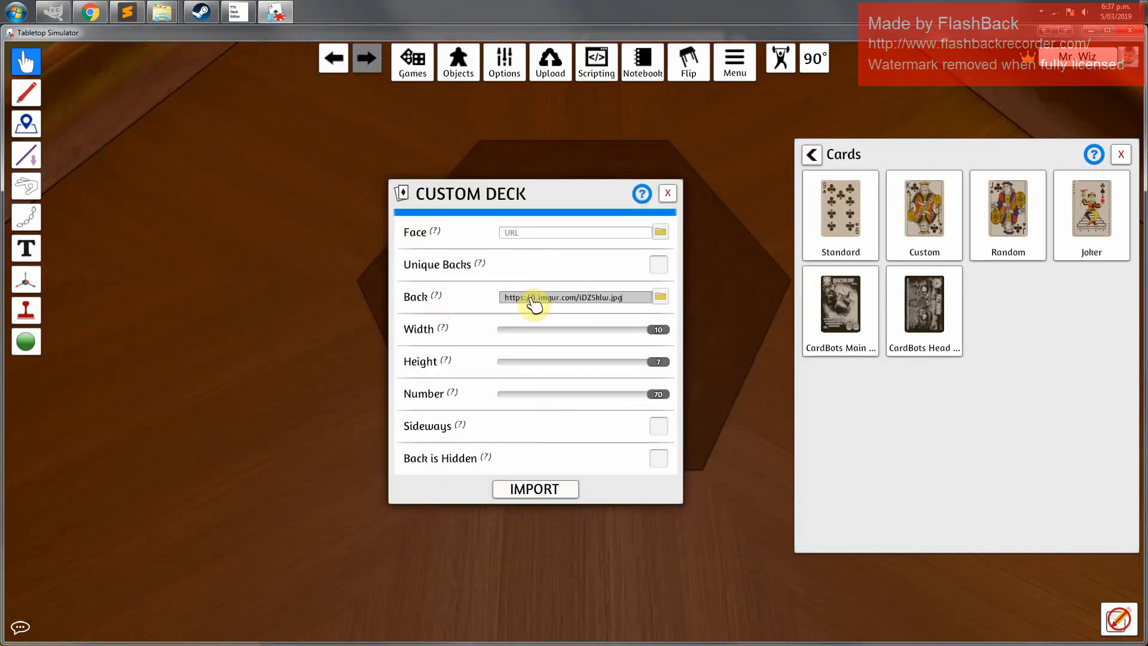
Copy the Deck 1 link from the text note into the Face field and import the custom deck
left_click(127, 12)
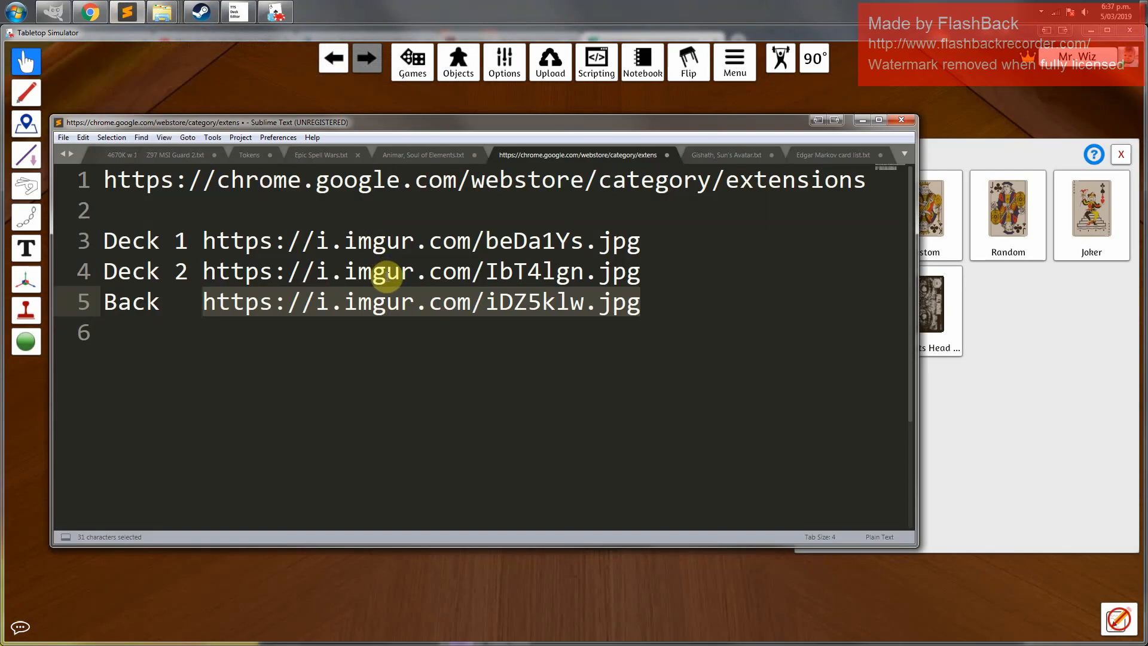
left_click_drag(204, 241, 650, 239)
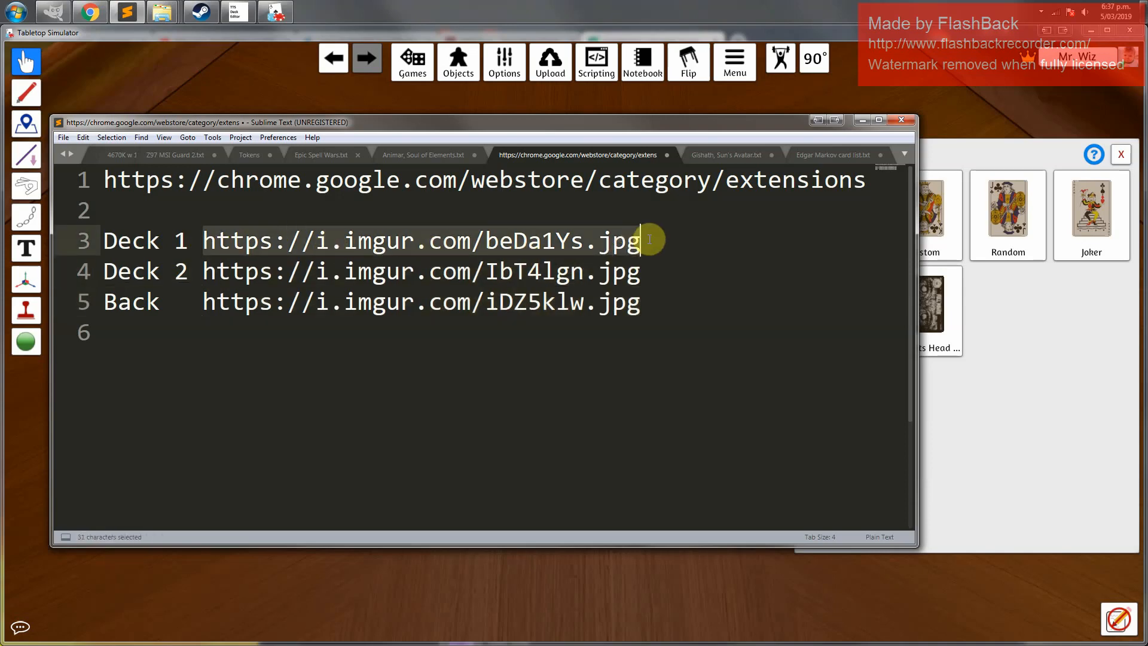
key("ctrl+c")
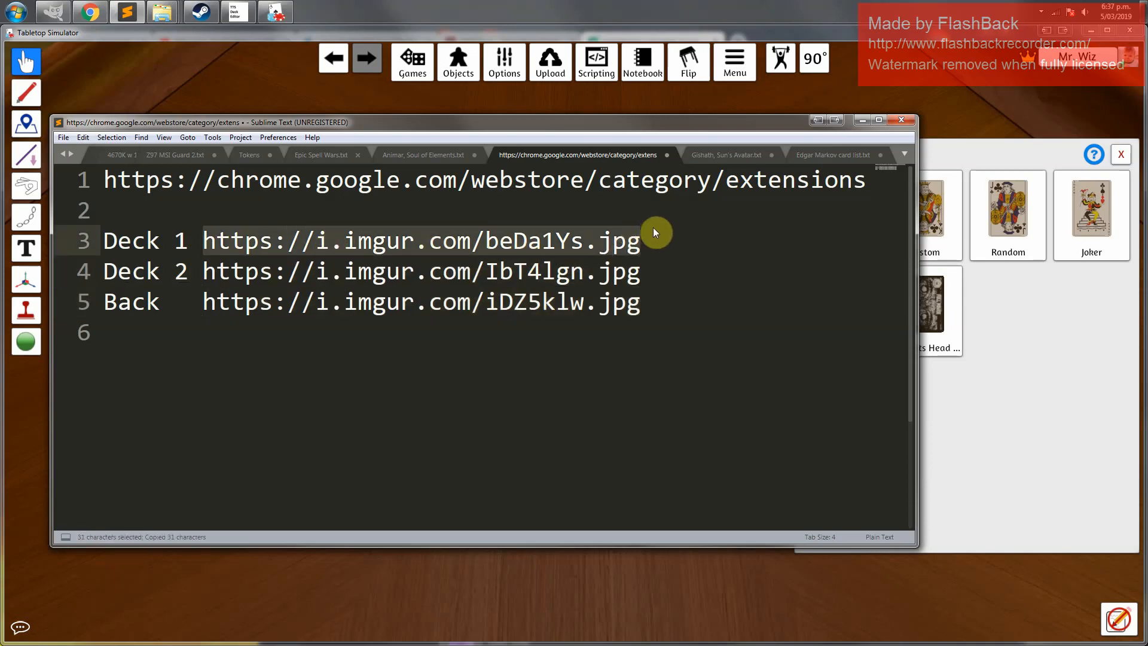
left_click(861, 122)
left_click(523, 235)
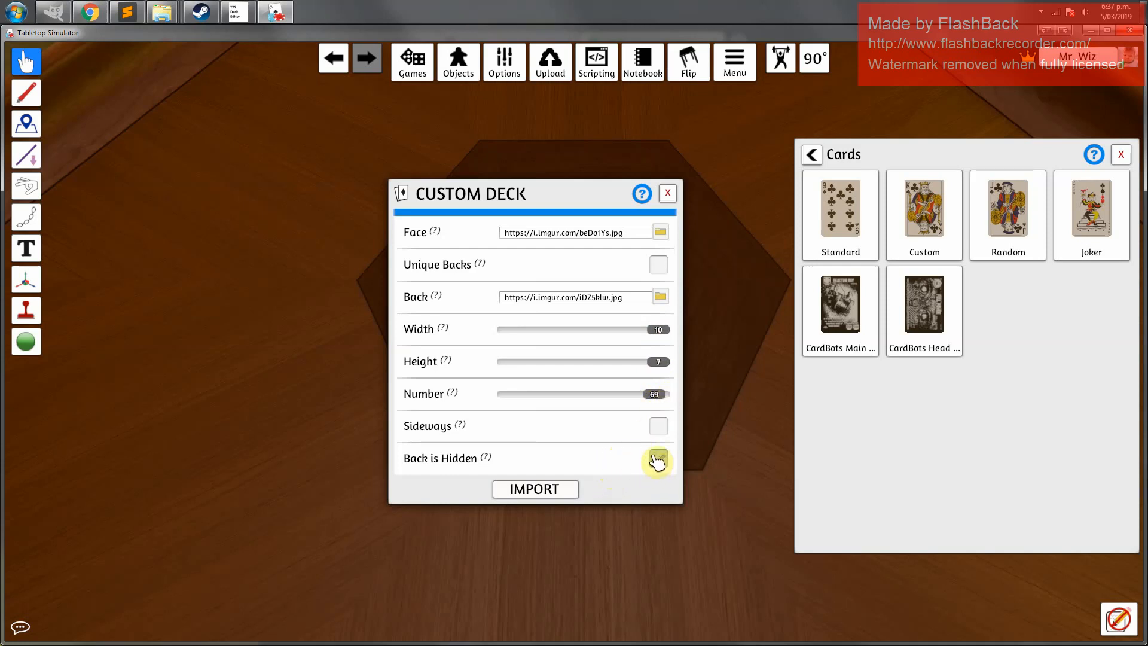
left_click(554, 490)
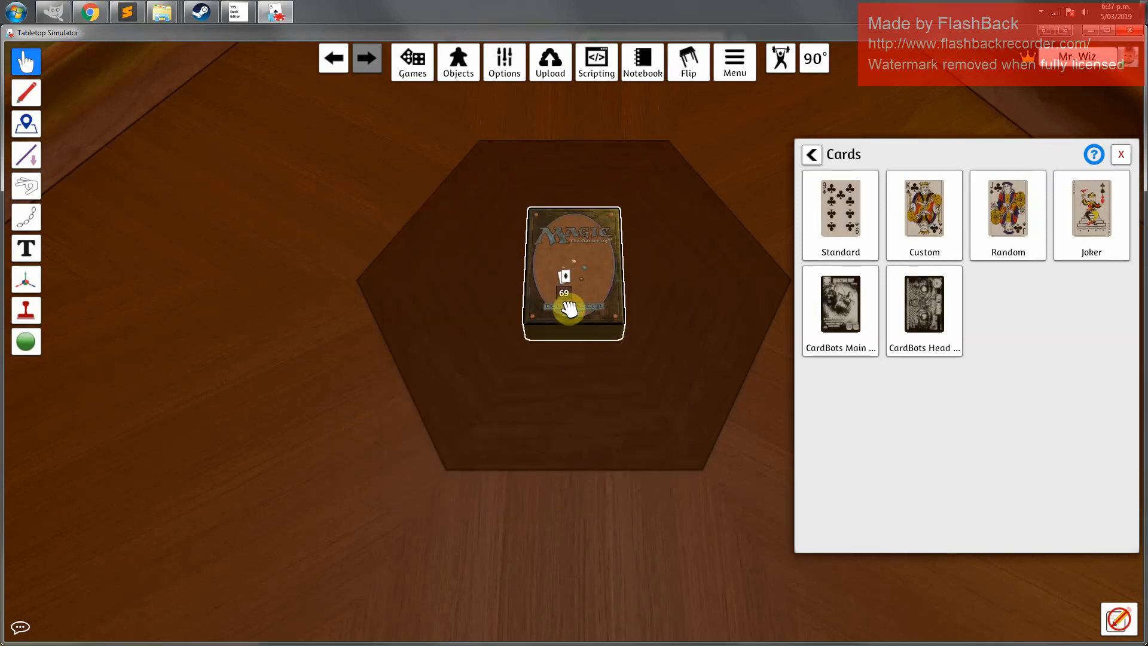
Draw the Lazav, the Multifarious card off the top of the deck and flip it face up
left_click_drag(568, 308, 398, 294)
key("f")
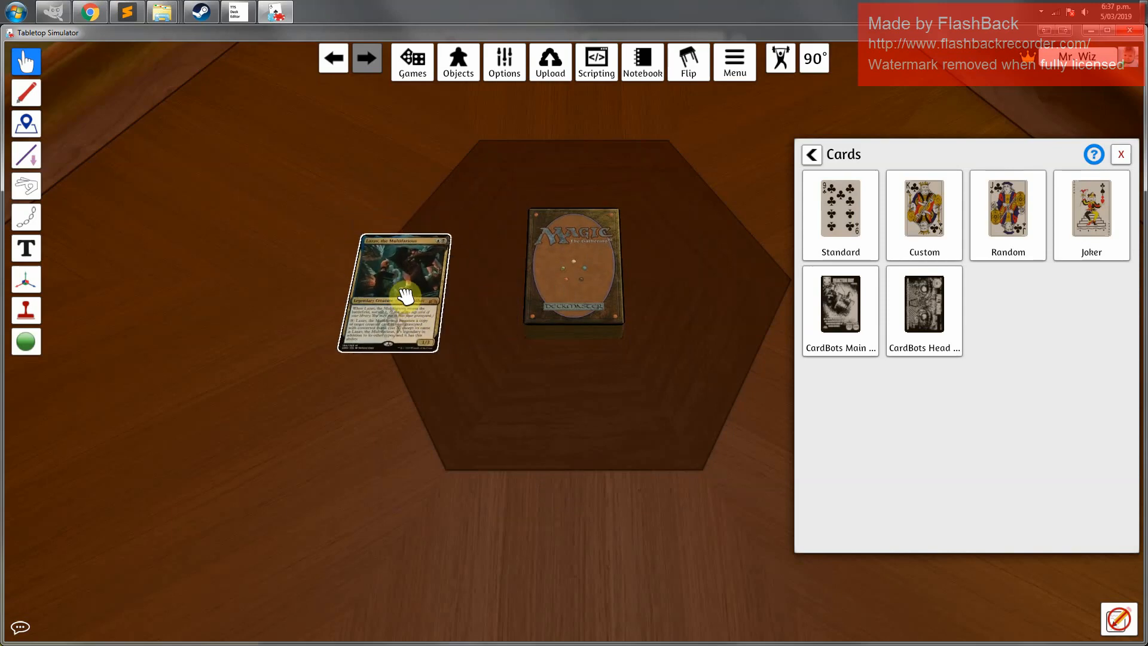
Flip the deck over to check its card faces and move the first deck to the table's lower-left corner
scroll(404, 295, "up", 2)
key("alt")
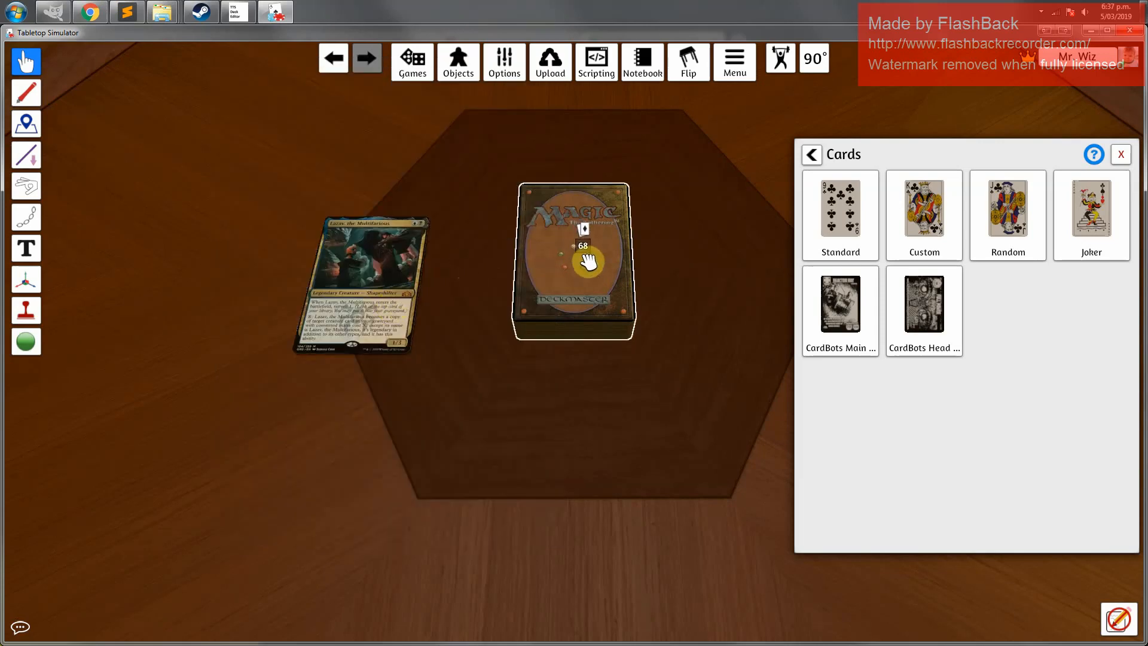
key("f")
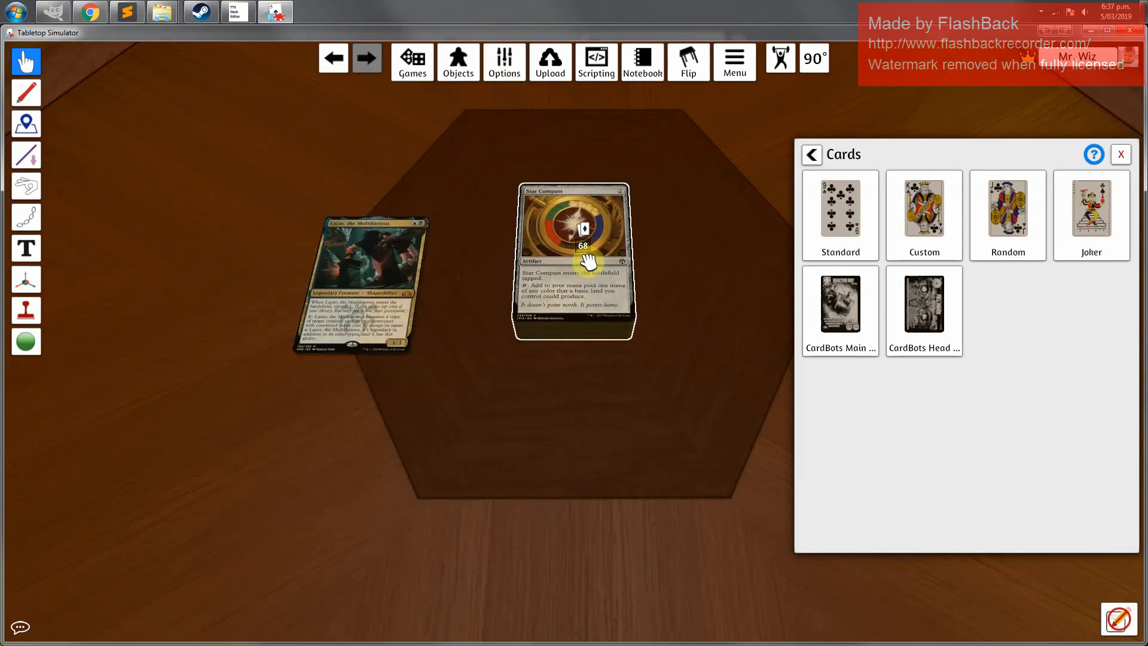
key("f")
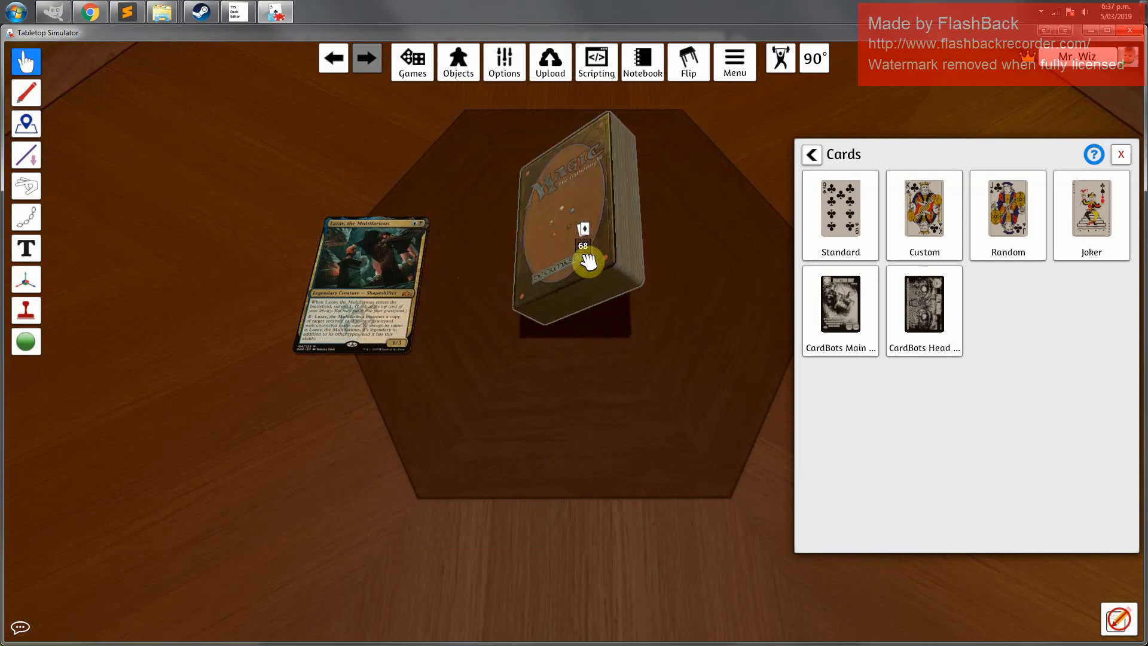
key("f")
left_click_drag(363, 285, 226, 398)
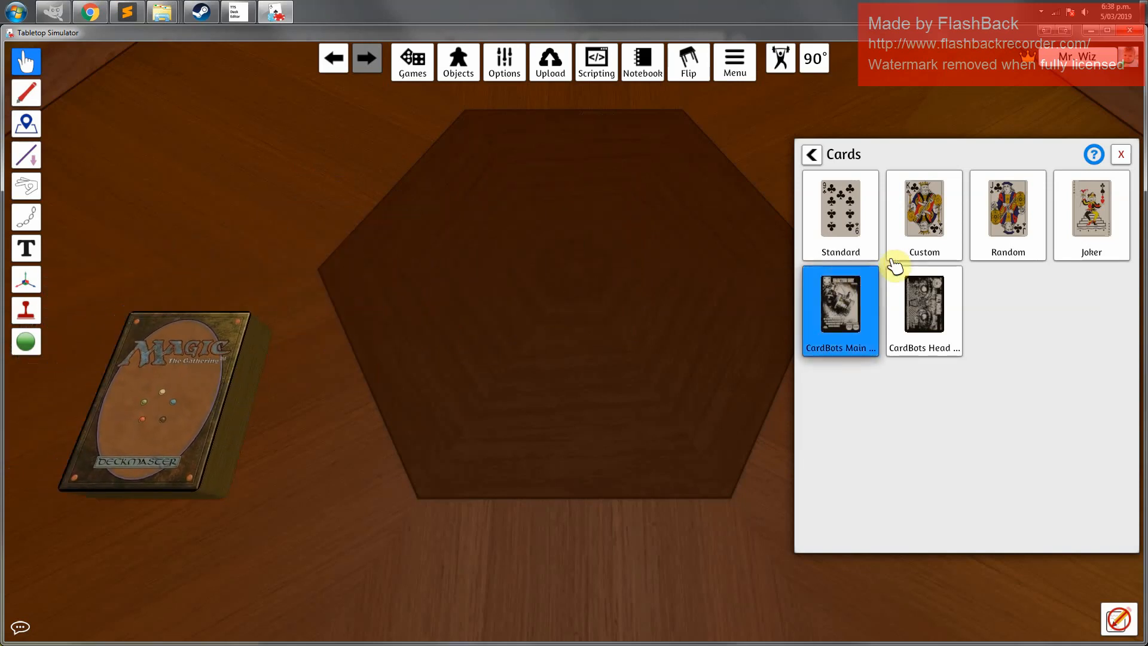
Open a new Custom card deck and paste the Deck 2 link from the text note into its Face field
left_click(935, 218)
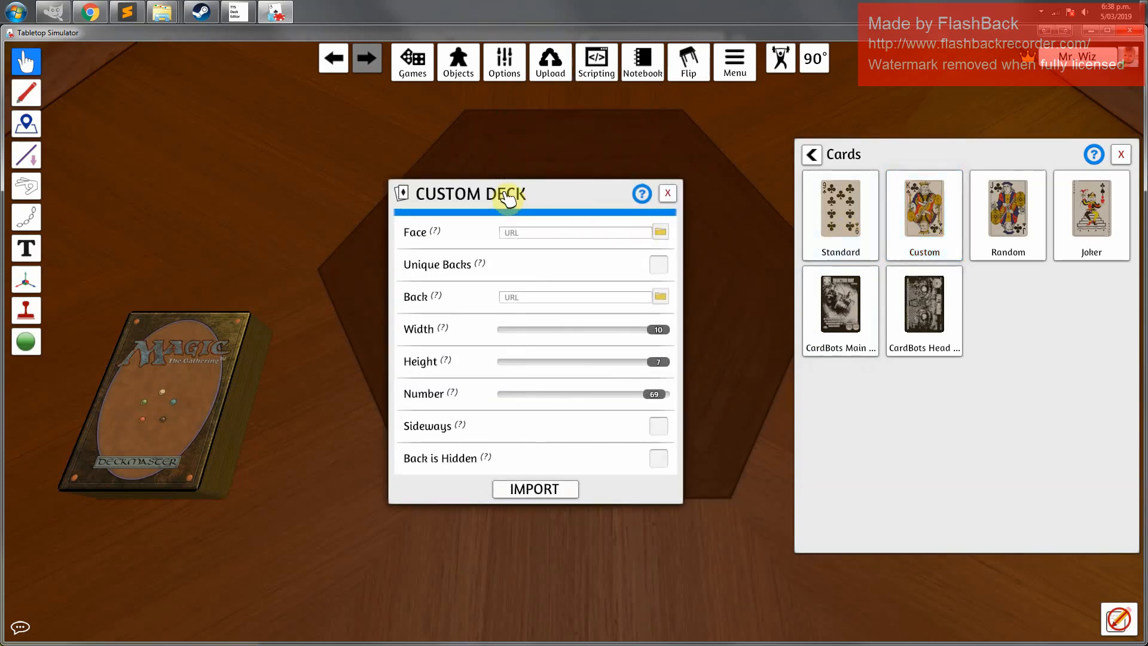
left_click(525, 232)
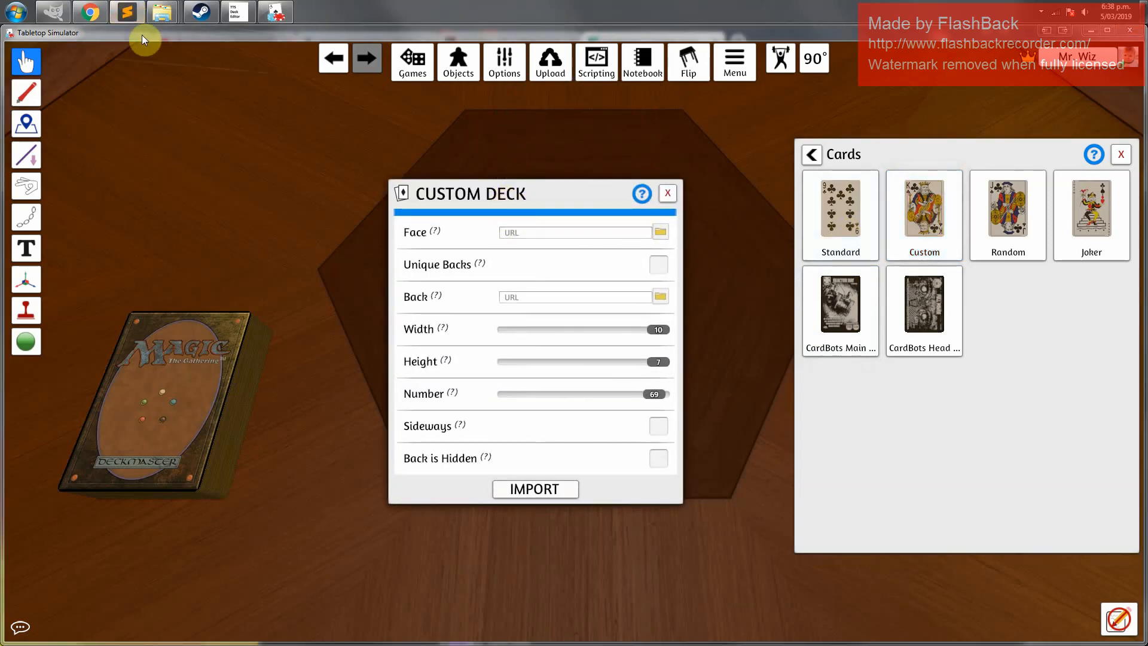
left_click(126, 12)
left_click_drag(205, 272, 644, 277)
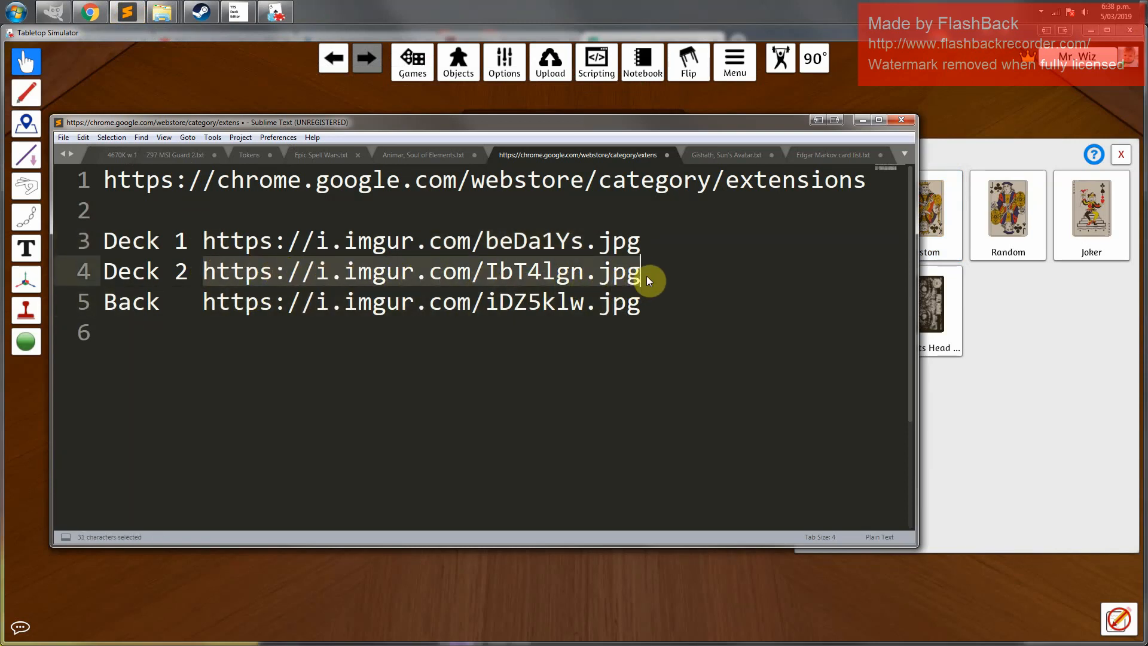
key("ctrl+c")
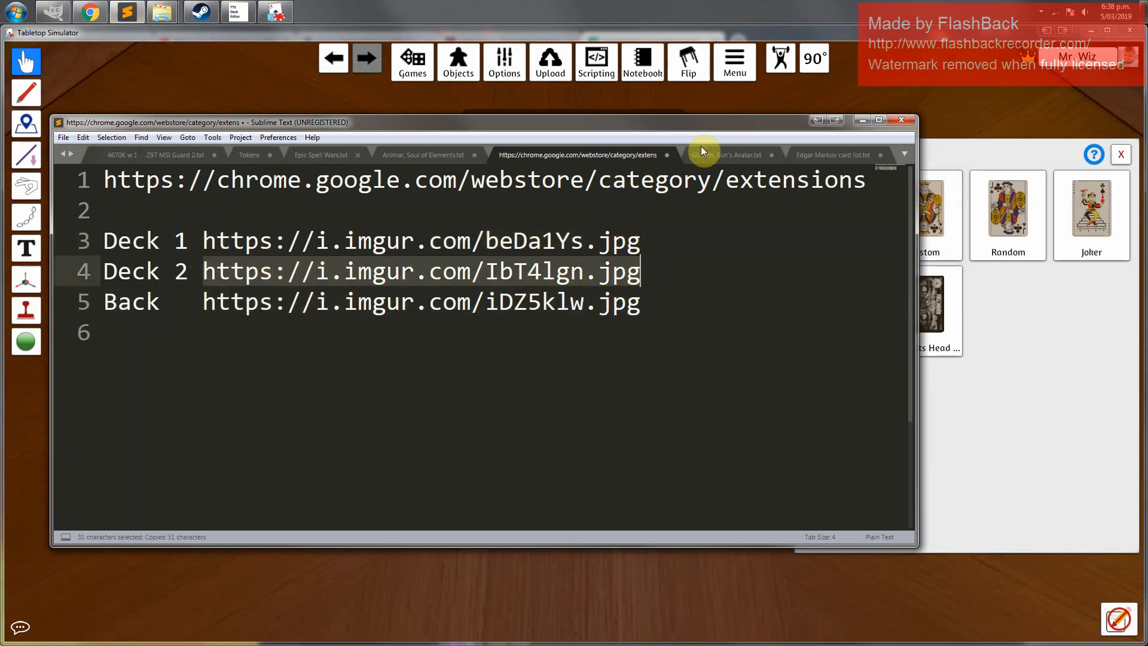
left_click(862, 122)
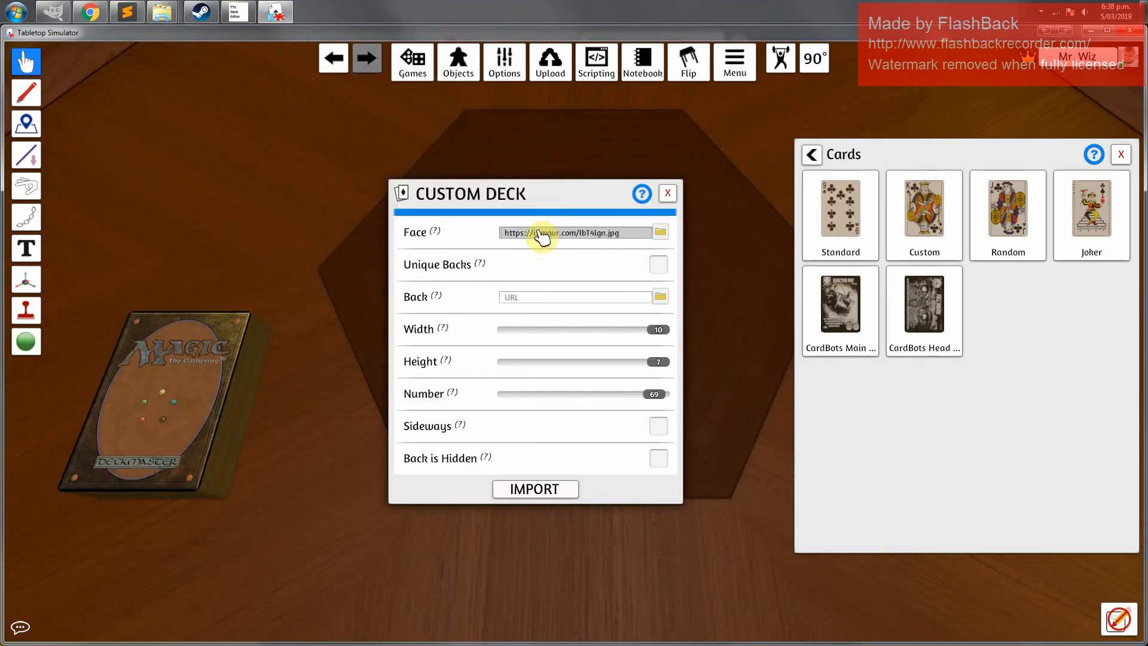
Paste the card back link into the second deck's Back field and set the Number of cards to 8
left_click(514, 297)
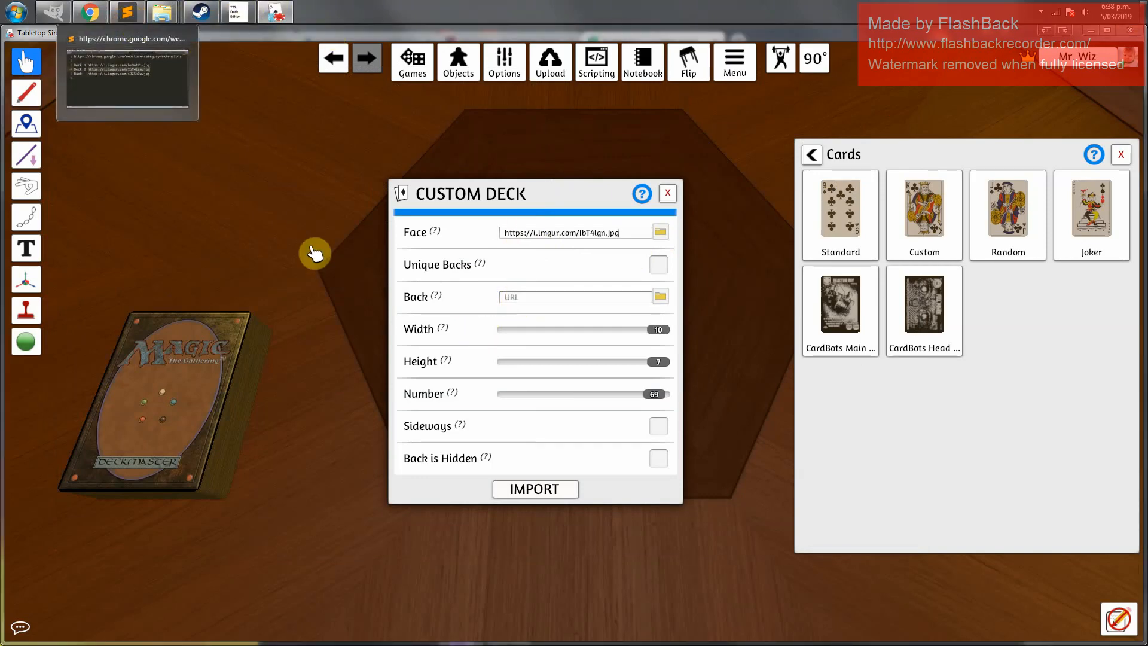
left_click(127, 12)
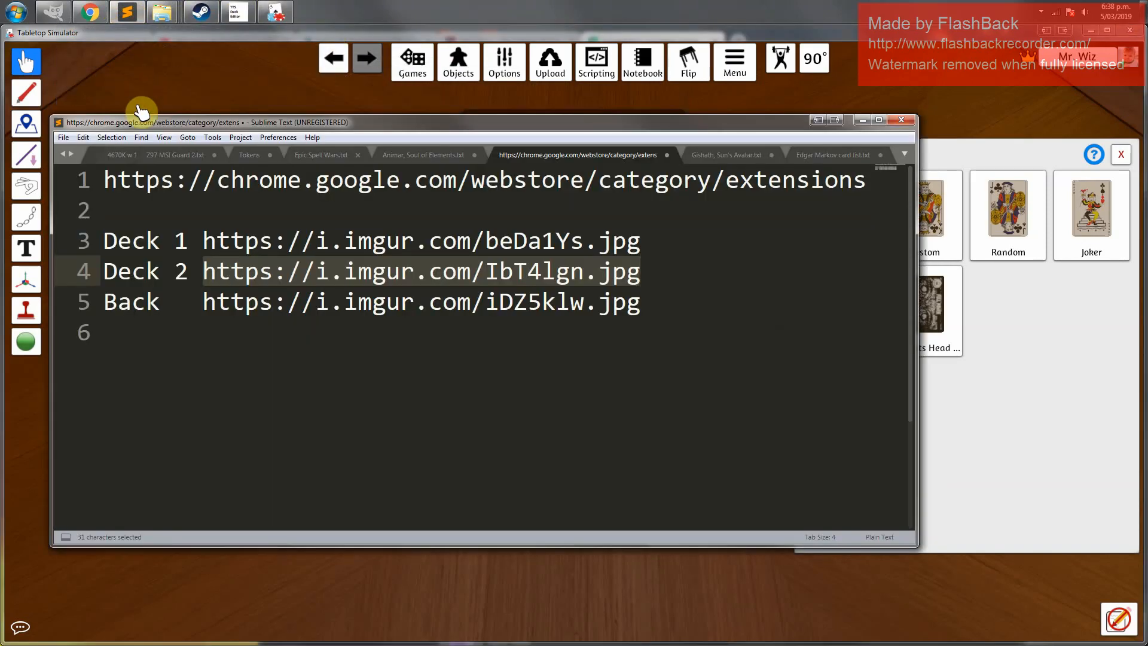
left_click(204, 302)
left_click_drag(222, 302, 641, 308)
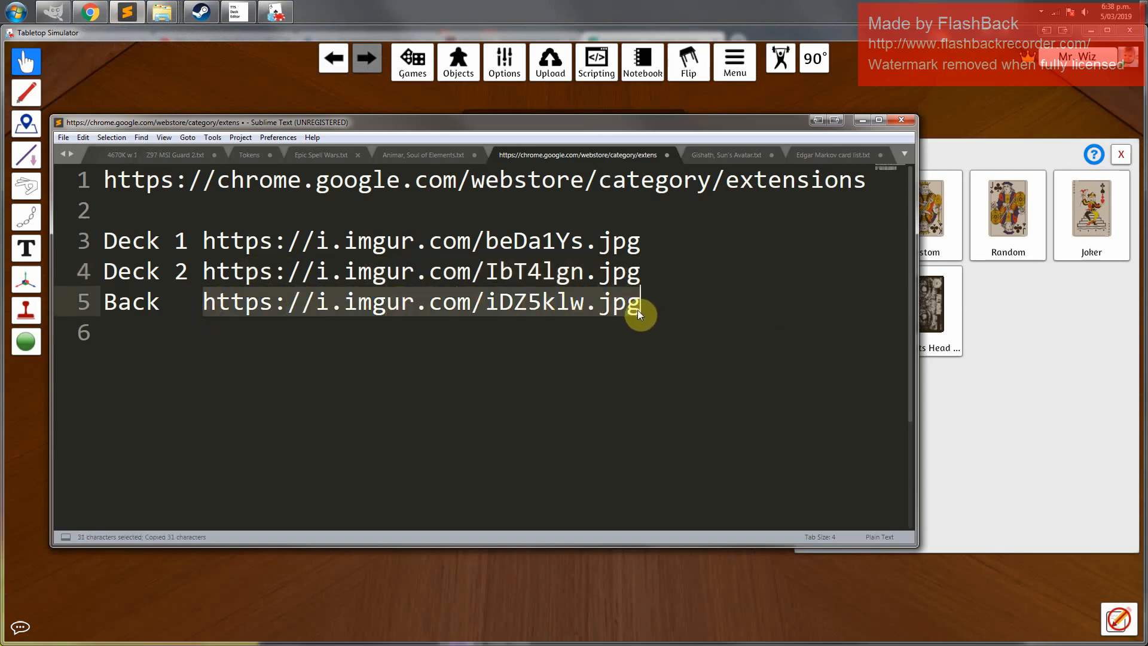
left_click(861, 117)
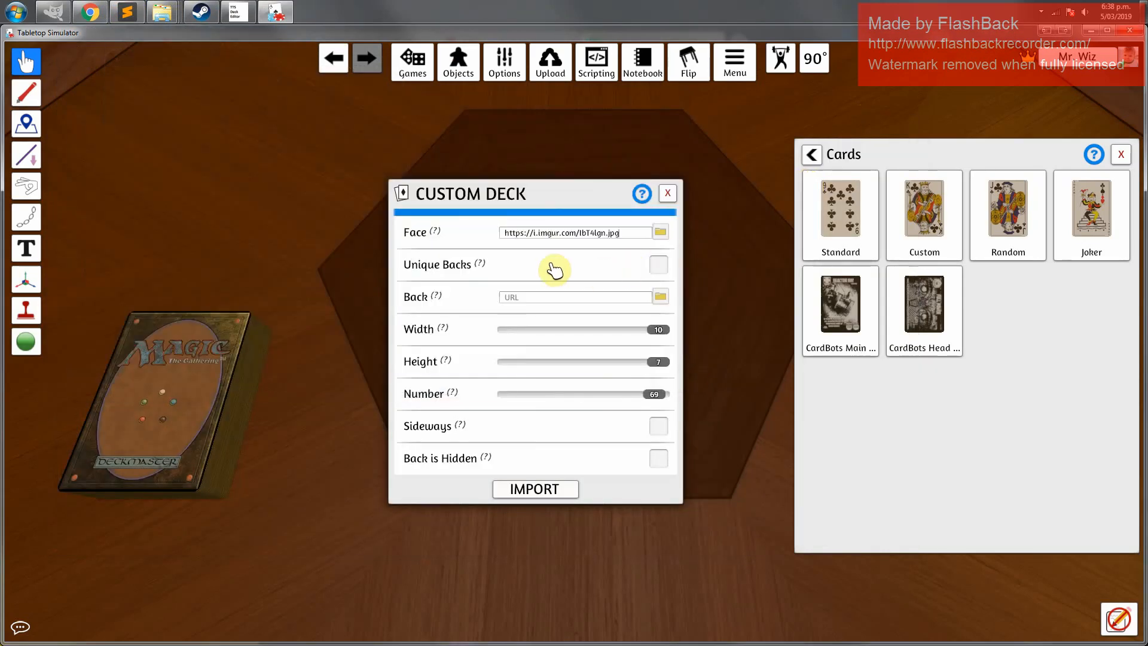
left_click(519, 298)
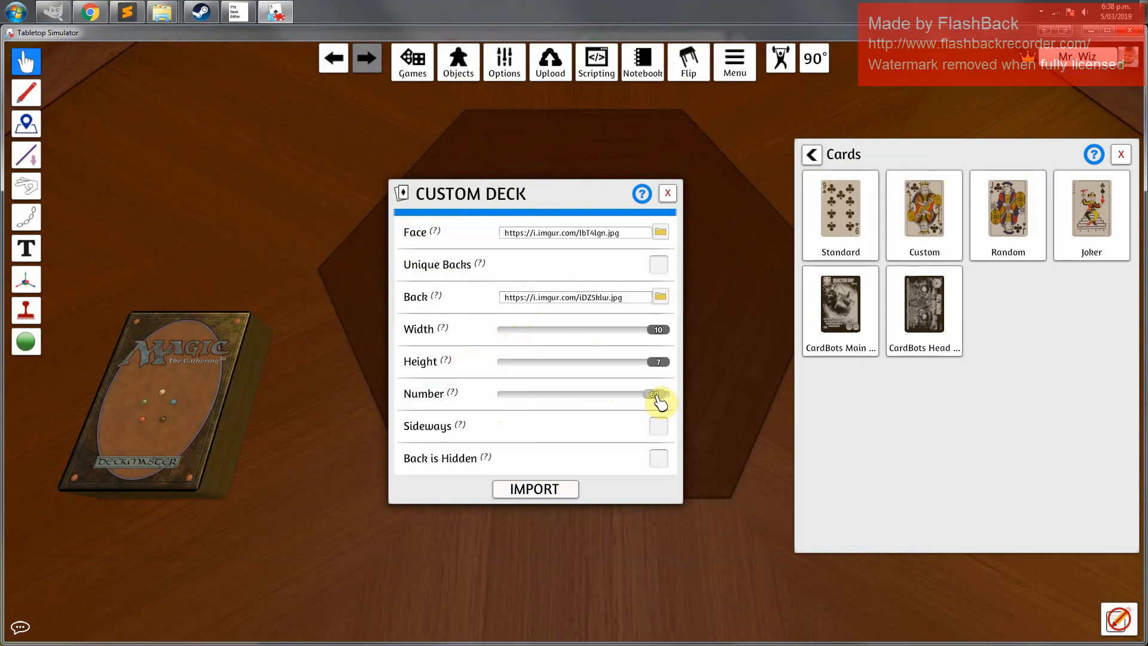
left_click_drag(658, 402, 537, 399)
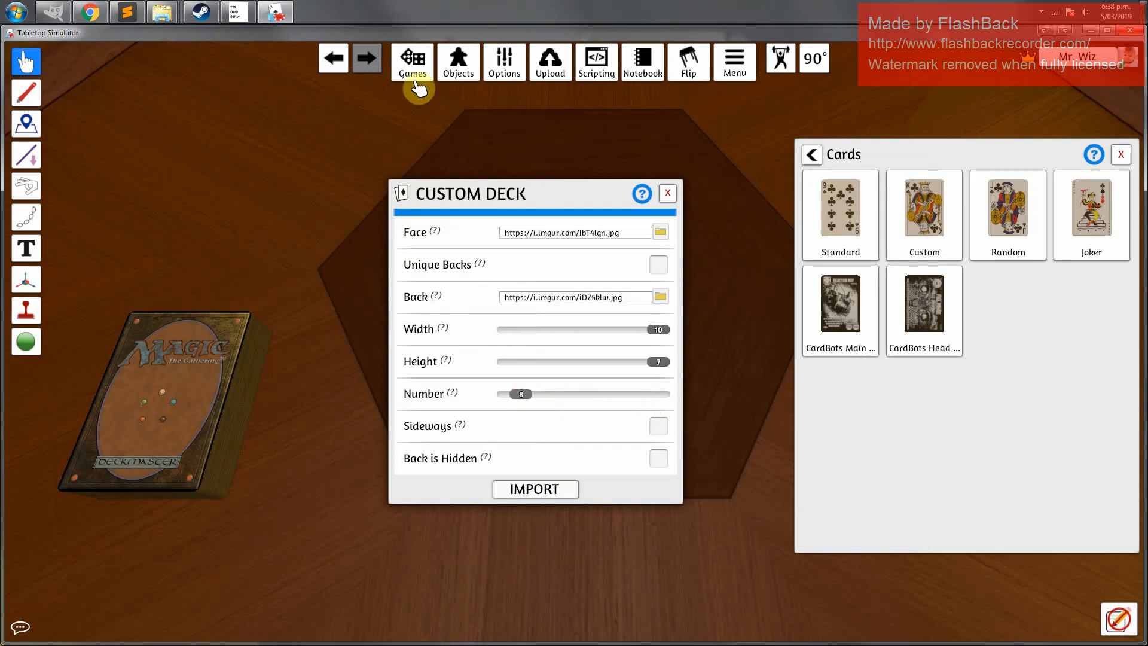
View the Lazav2 deck sheet image, then close it and minimize the folder window
mouse_move(162, 13)
left_click(102, 78)
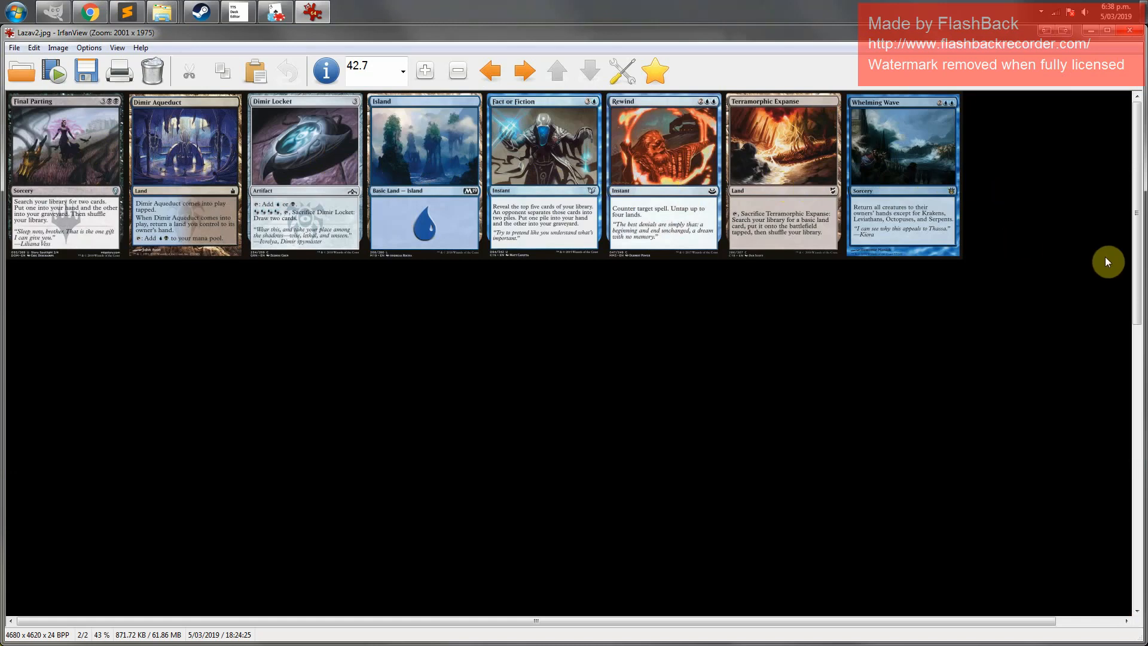
left_click(1132, 32)
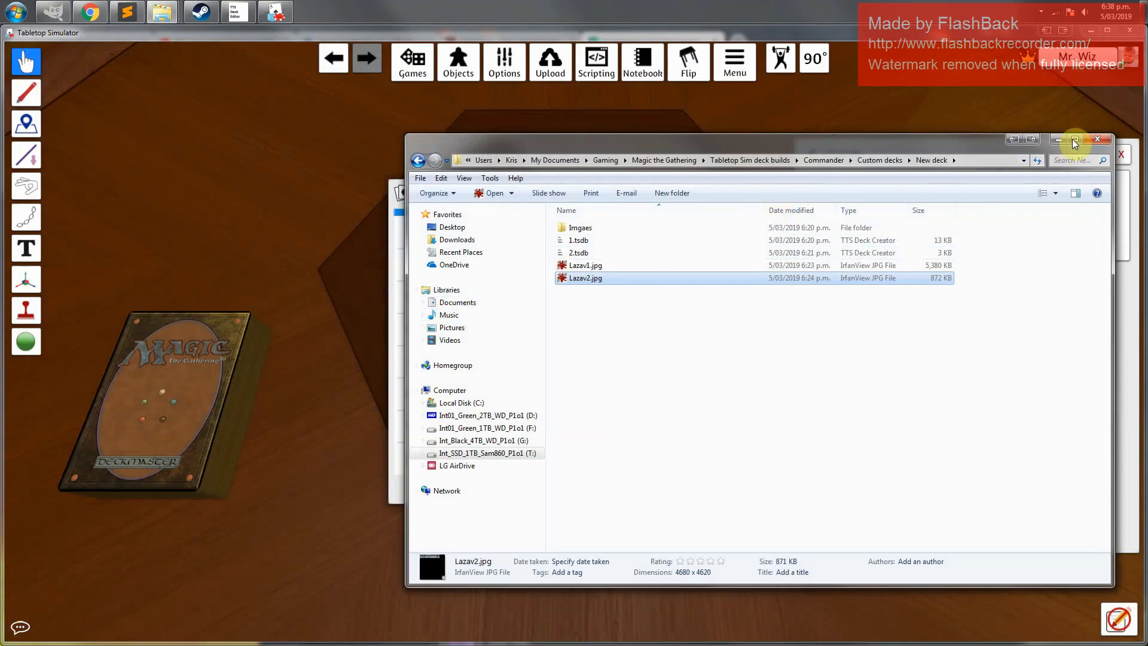
left_click(1059, 139)
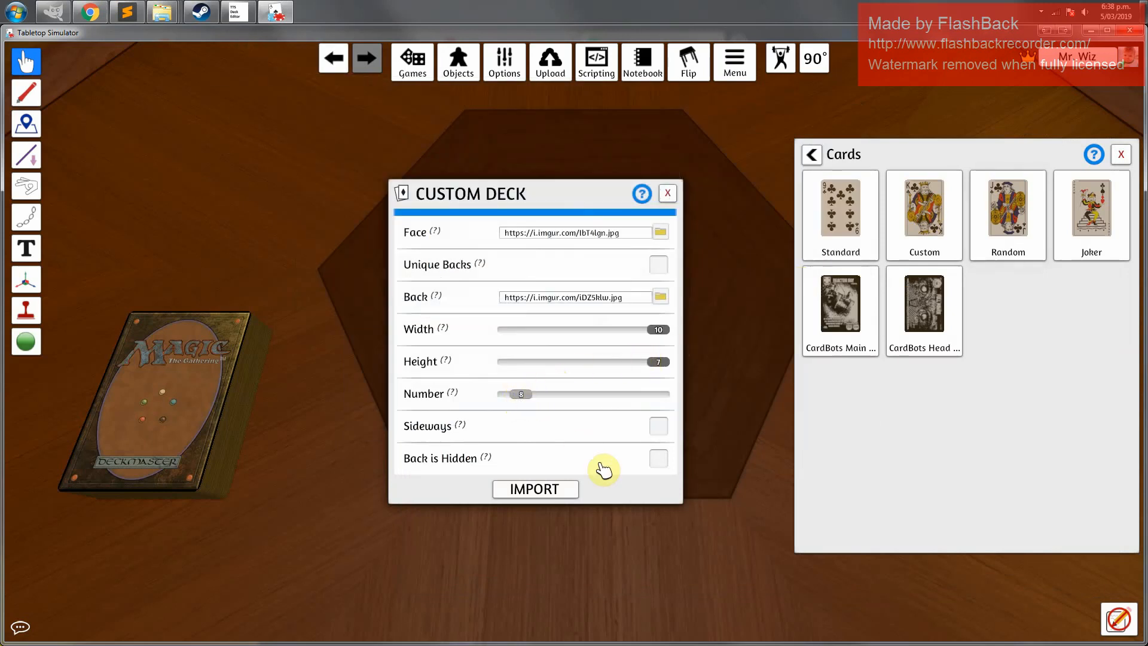
Import the second custom deck, move it onto the table and flip it face up and back to check the faces
left_click(534, 491)
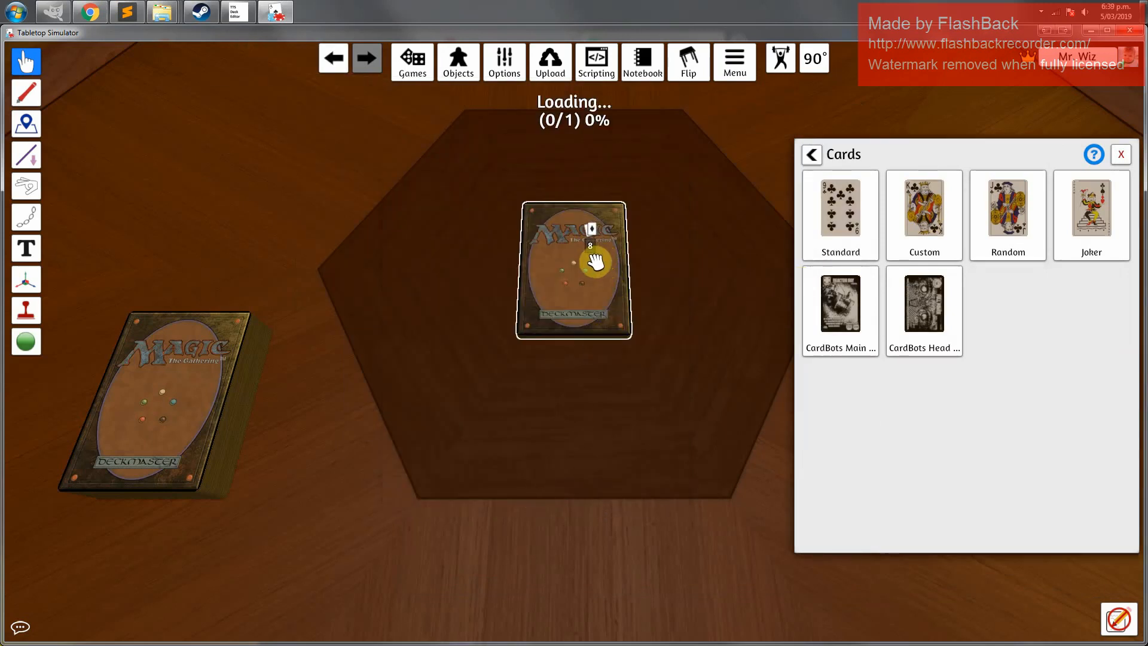
left_click_drag(595, 262, 565, 381)
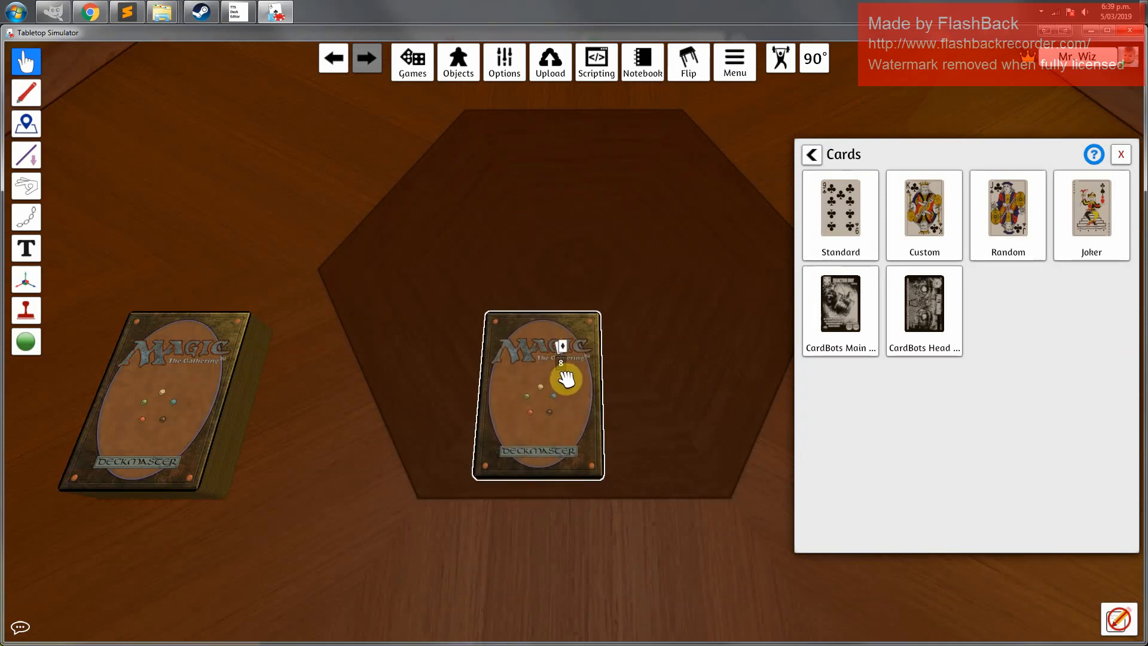
key("f")
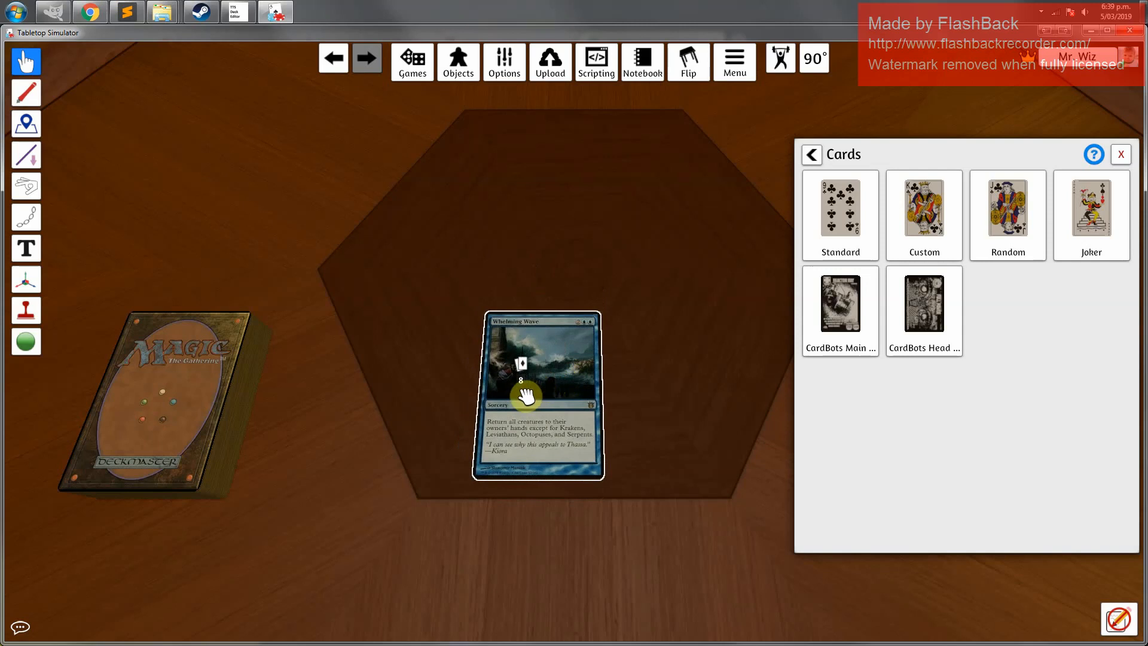
key("f")
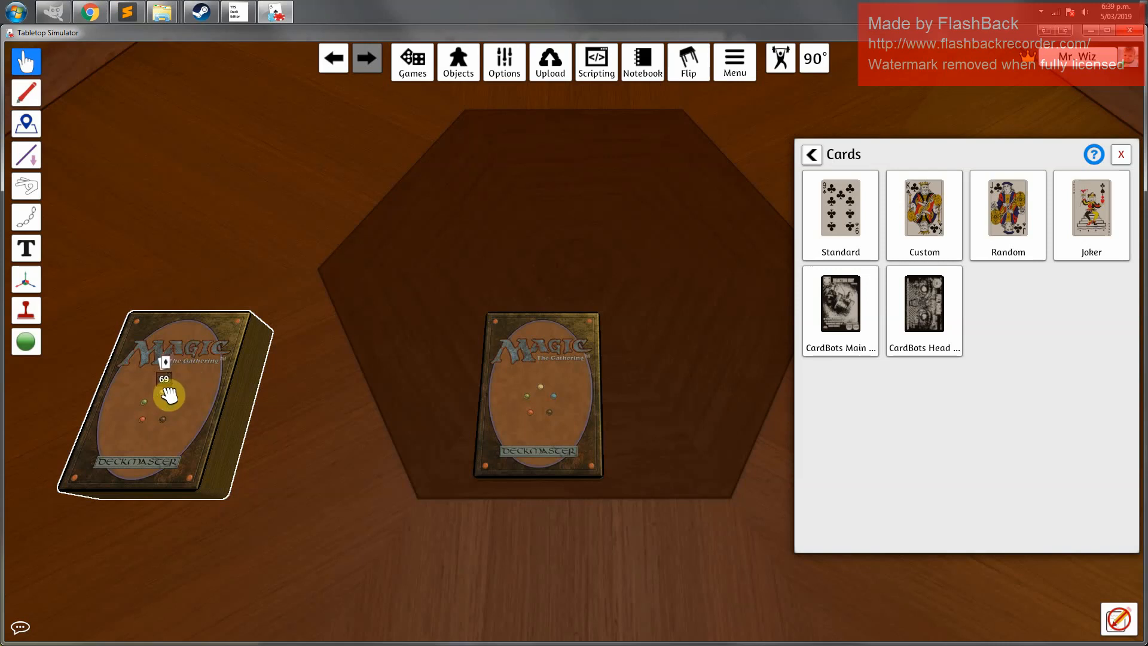
Merge the first deck onto the second deck and close the Cards panel
left_click_drag(169, 396, 532, 362)
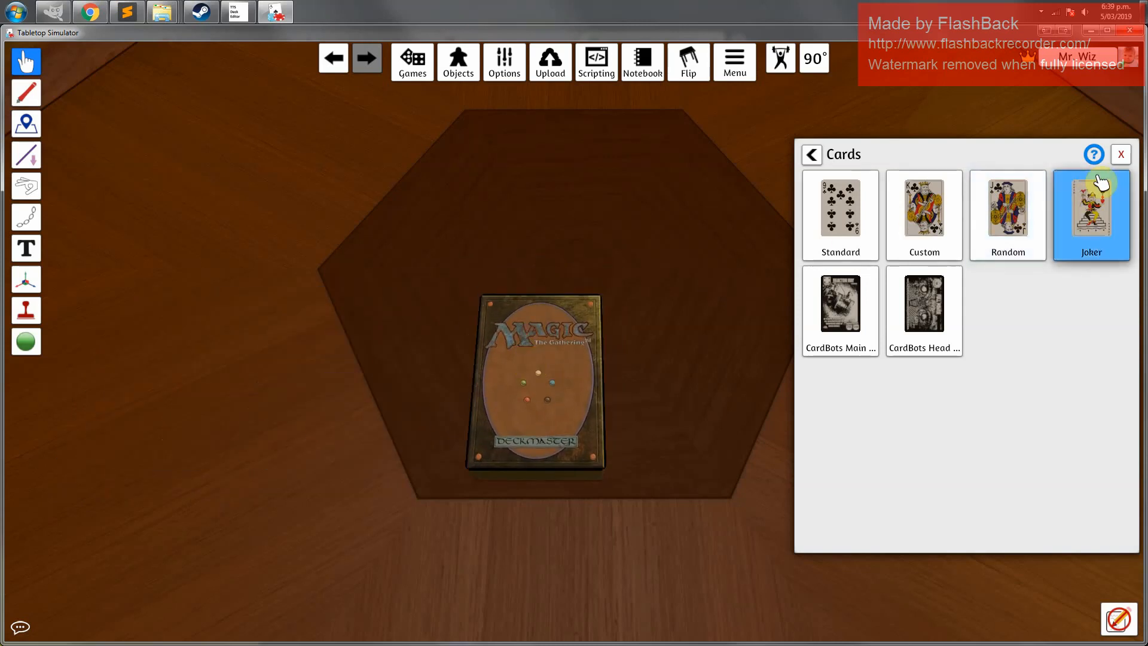
left_click(1121, 157)
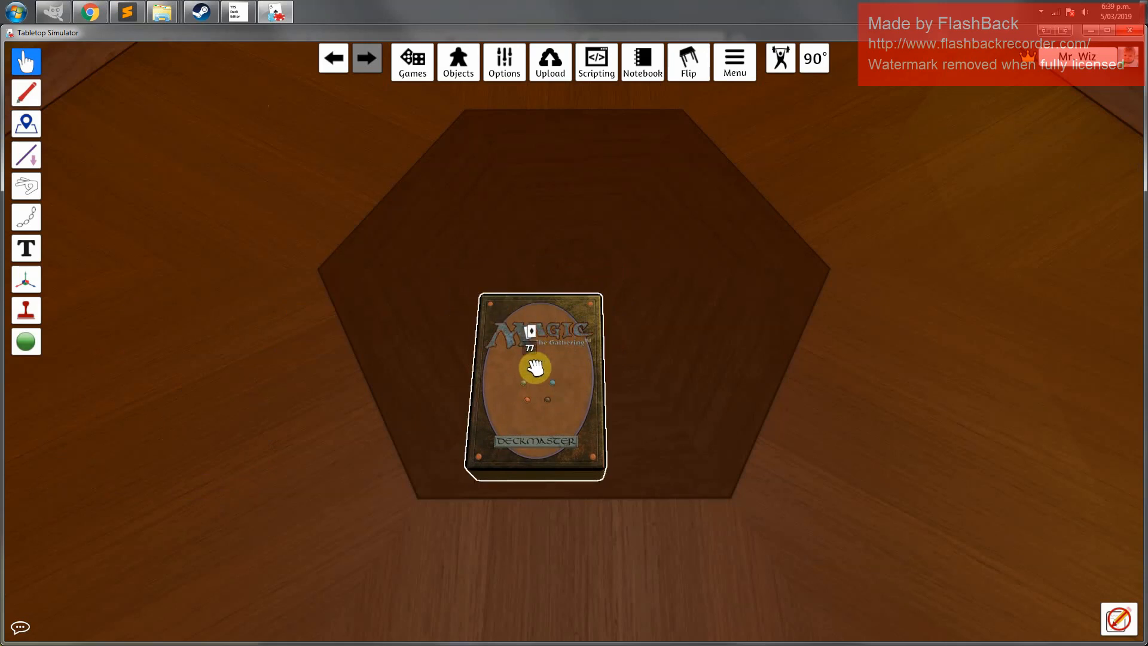
Review the decklist on MTG Press to check the basic land counts for Island and Swamp
mouse_move(169, 15)
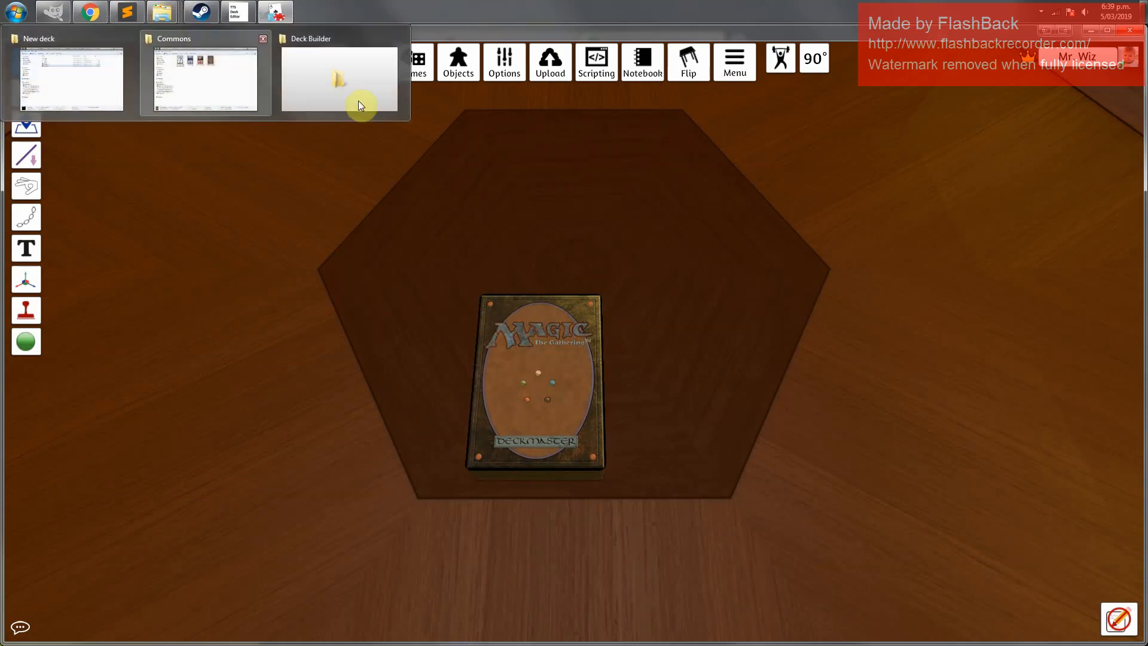
left_click(95, 15)
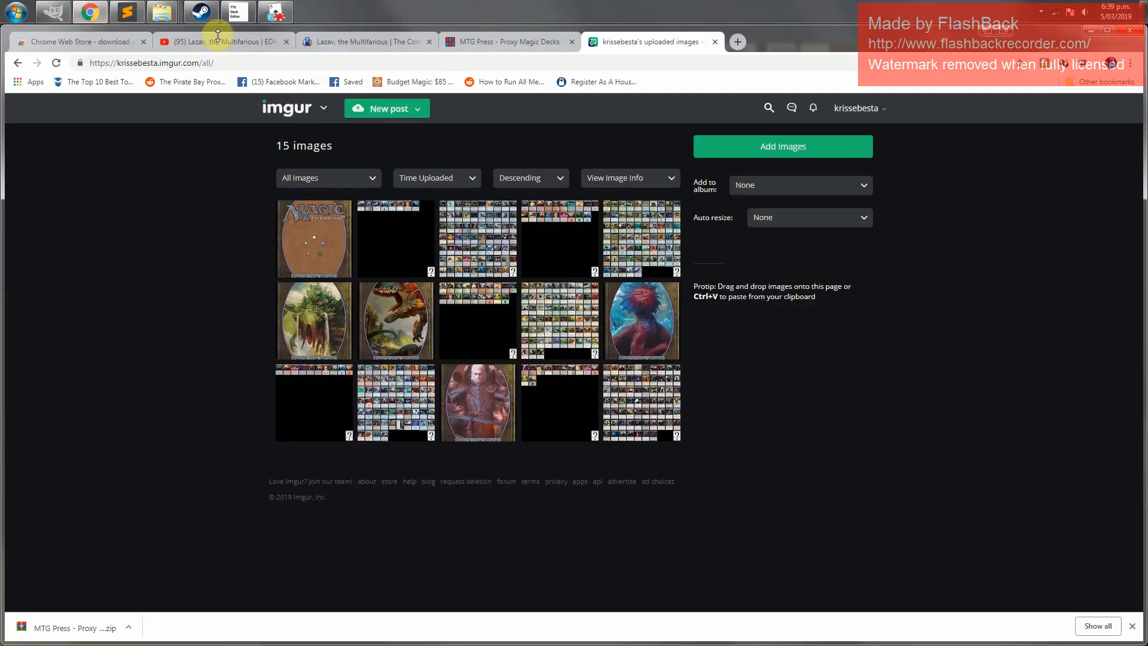
left_click(511, 47)
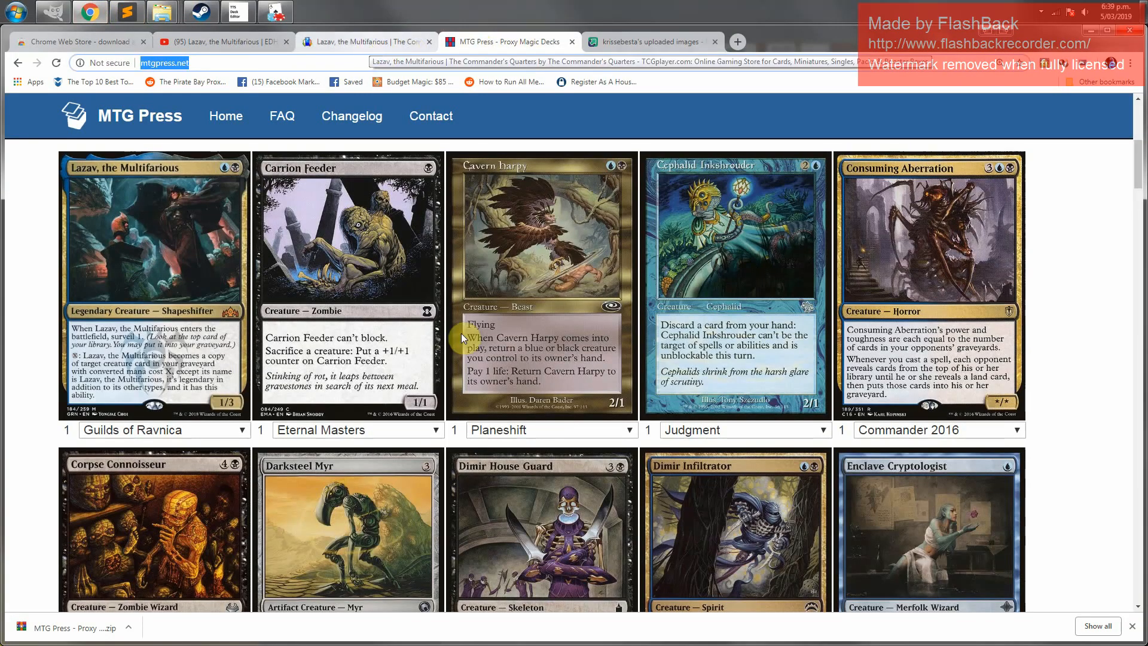
scroll(472, 390, "up", 6)
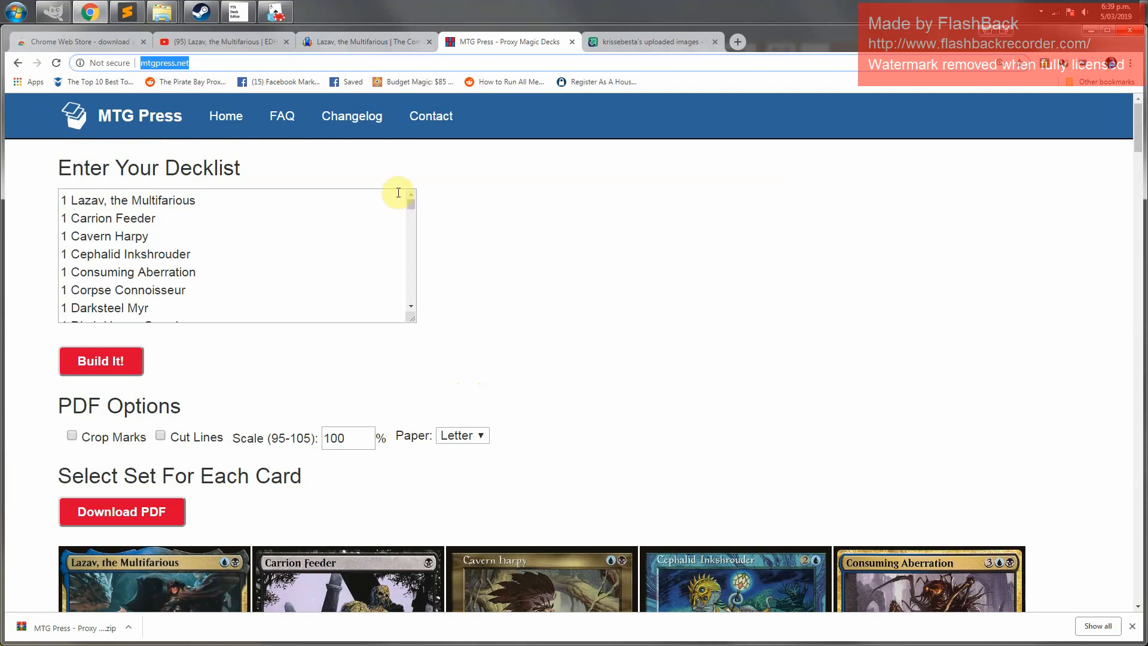
left_click_drag(411, 205, 418, 317)
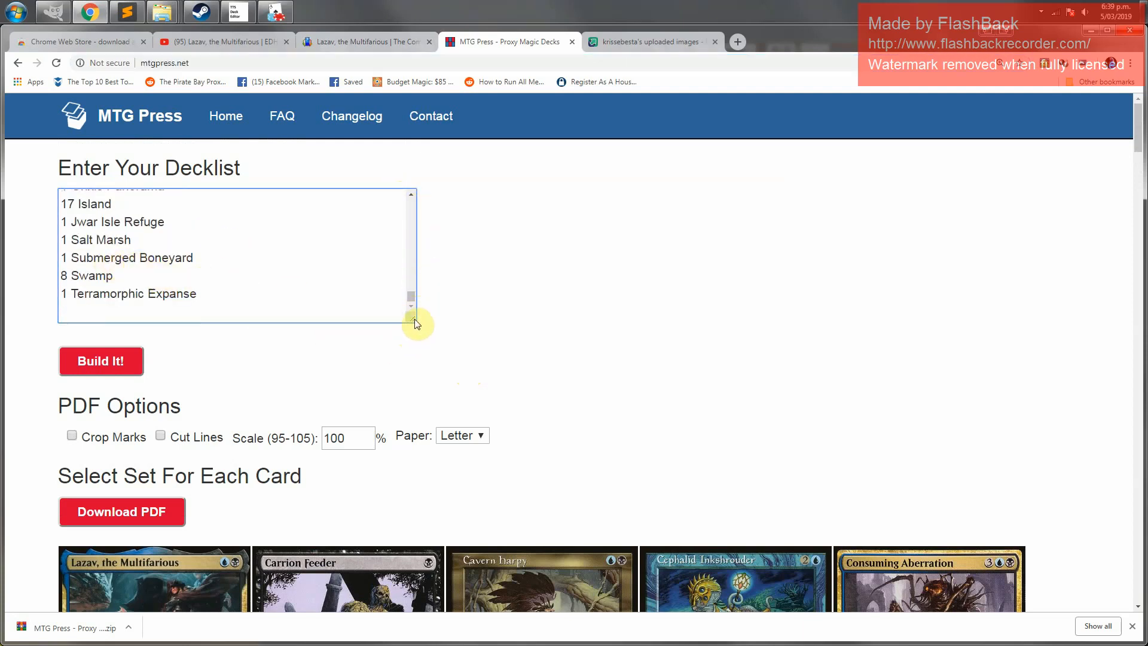
left_click_drag(417, 324, 418, 550)
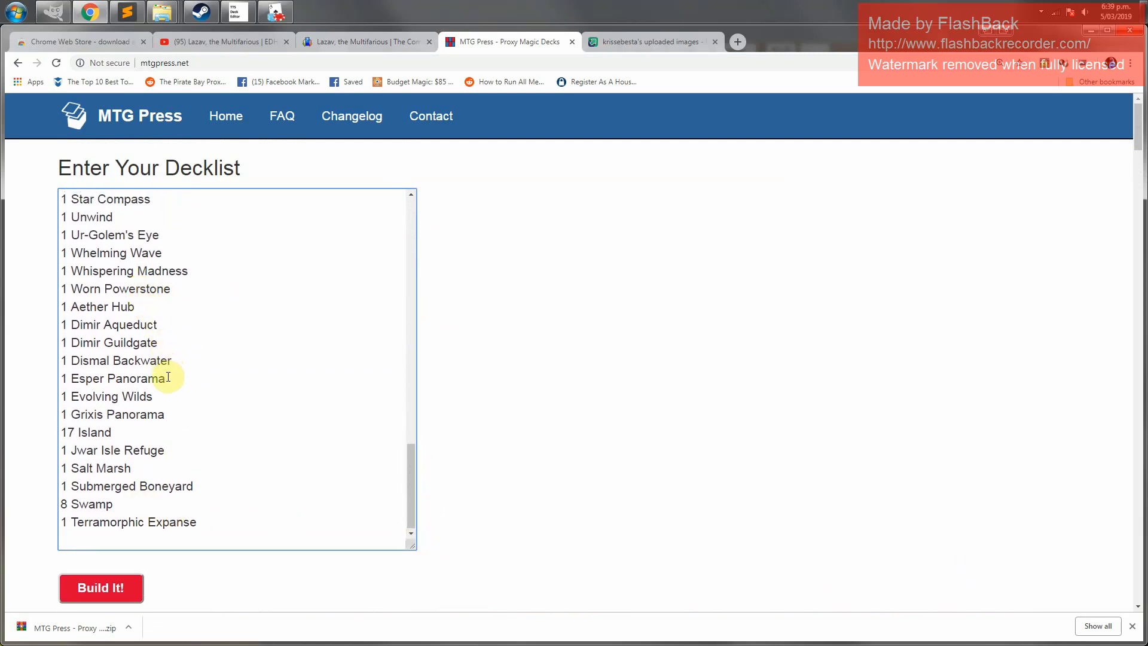
key("shift+Home")
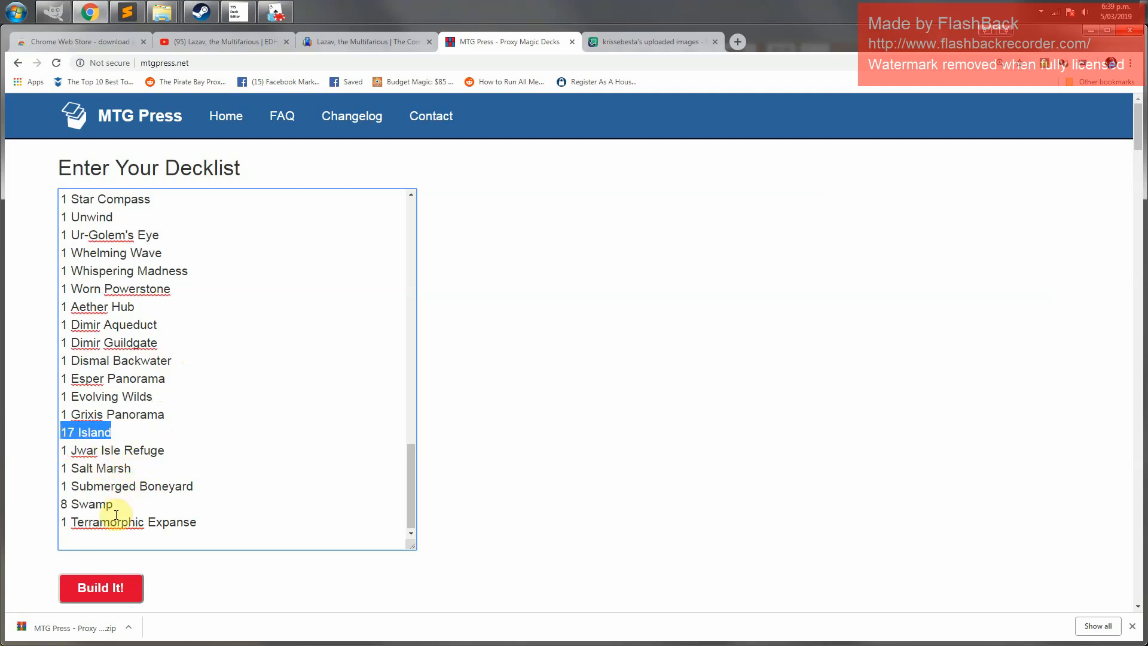
left_click_drag(125, 508, 51, 513)
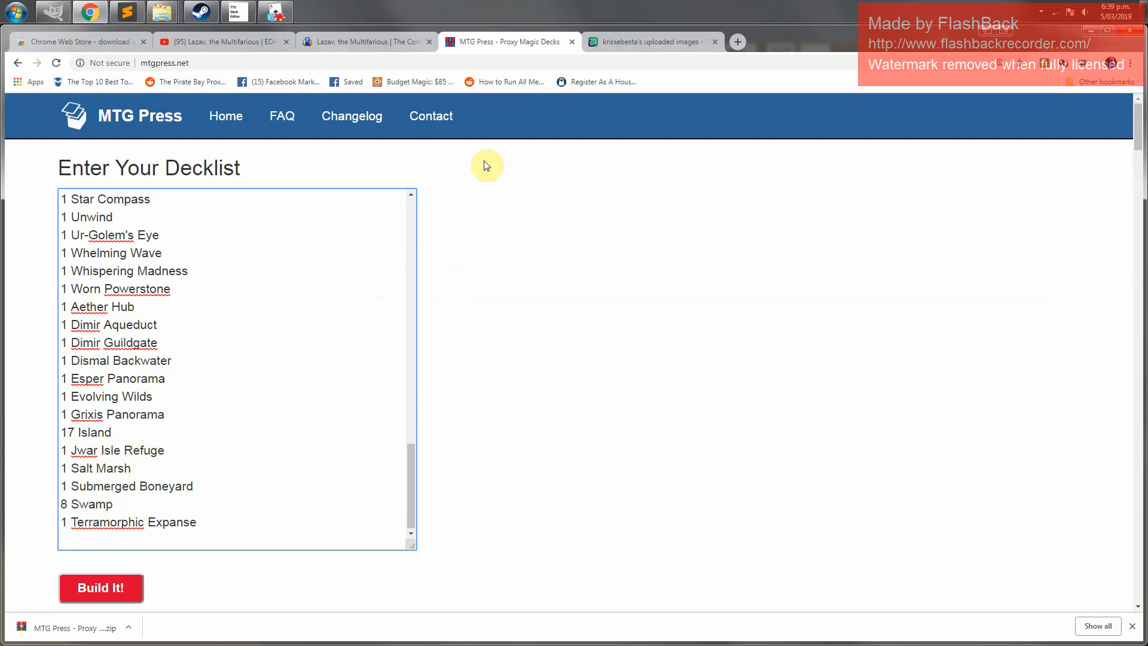
left_click(1092, 32)
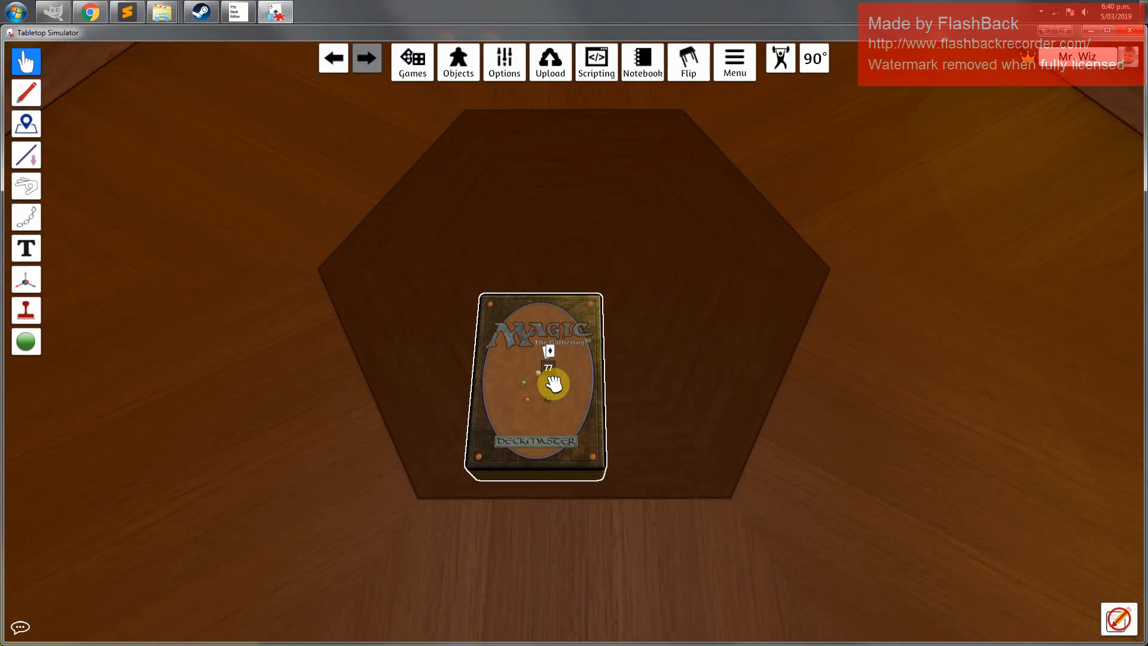
Search the merged deck and pull one Island and one Swamp card onto the table, flipping each face up
right_click(553, 384)
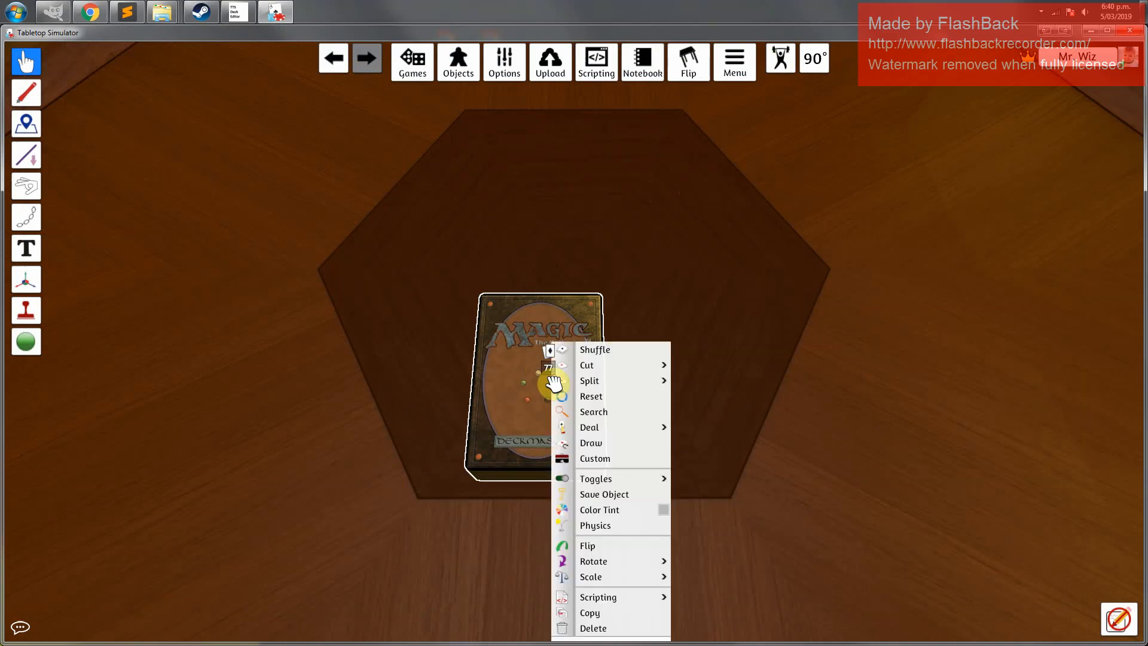
left_click(608, 414)
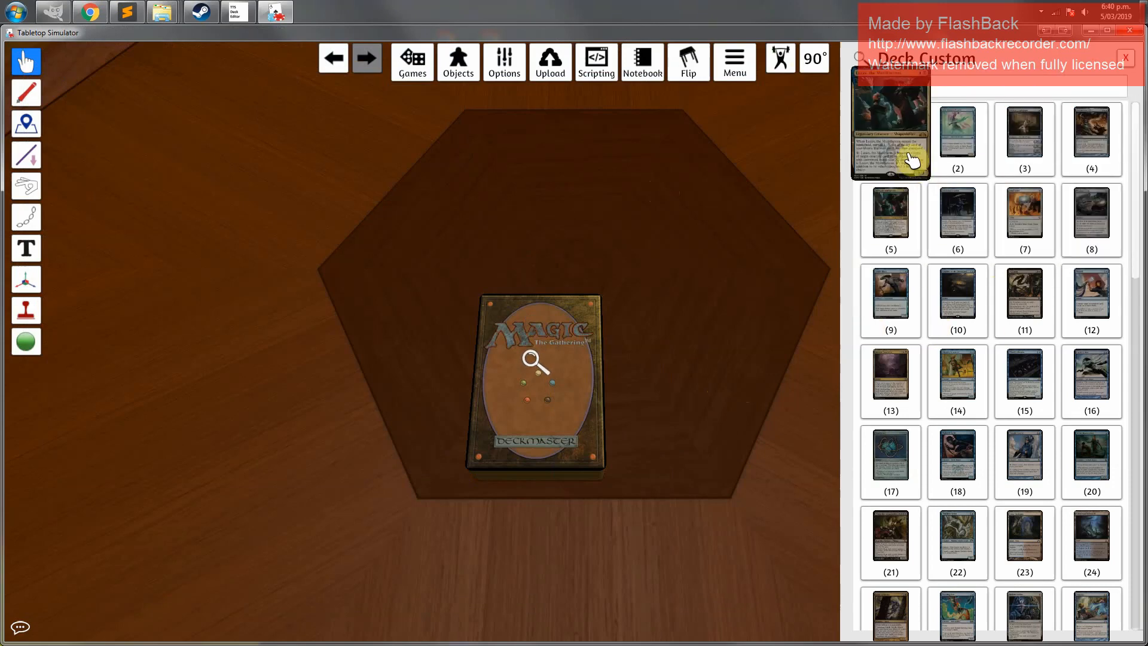
scroll(1046, 509, "down", 3)
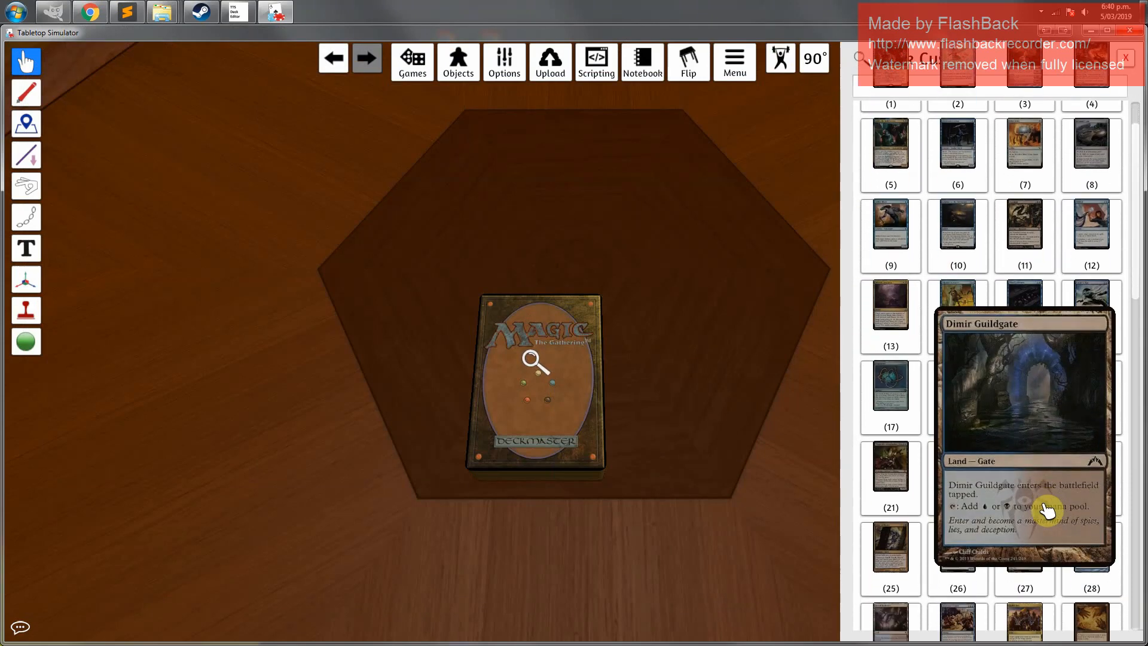
left_click(1137, 154)
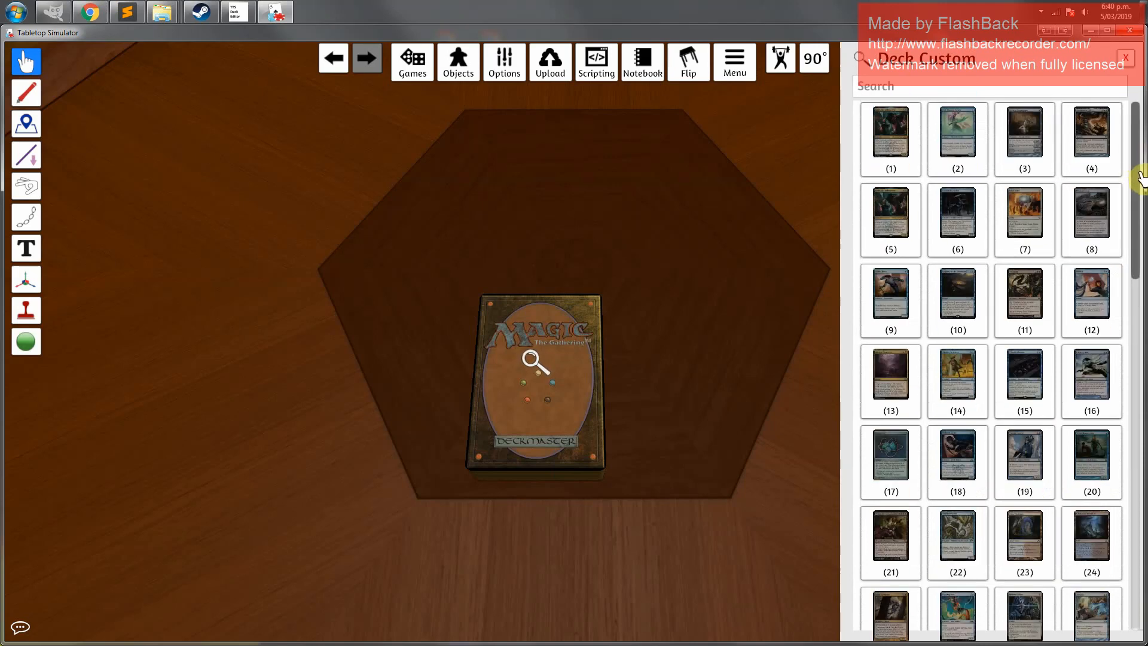
left_click_drag(1139, 178, 1130, 338)
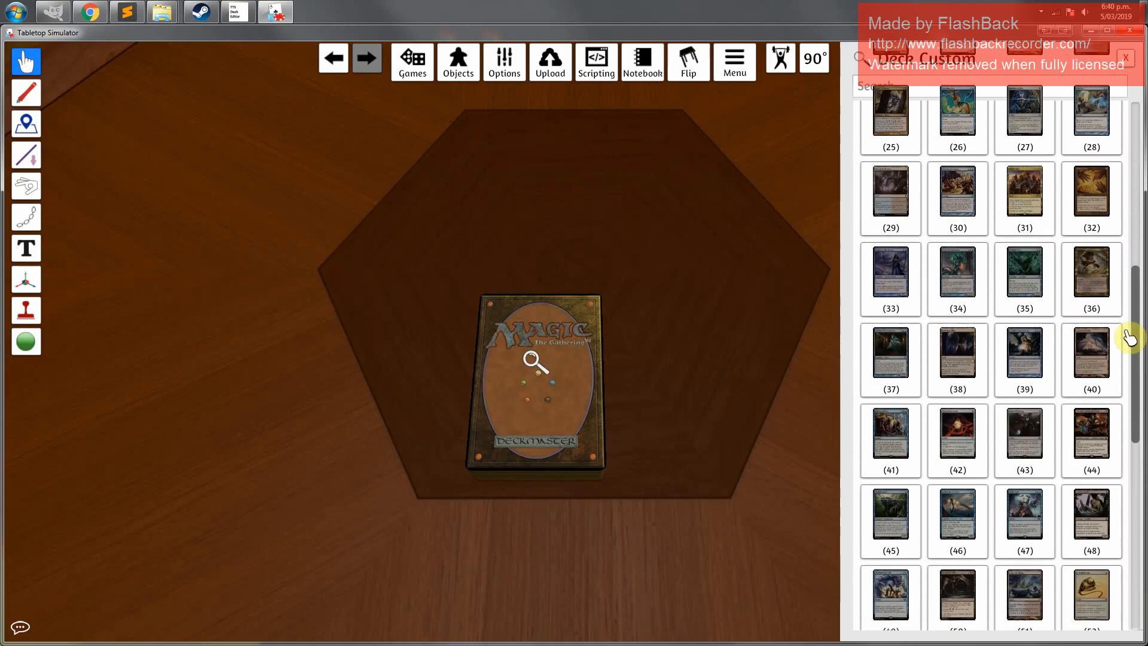
left_click(1136, 576)
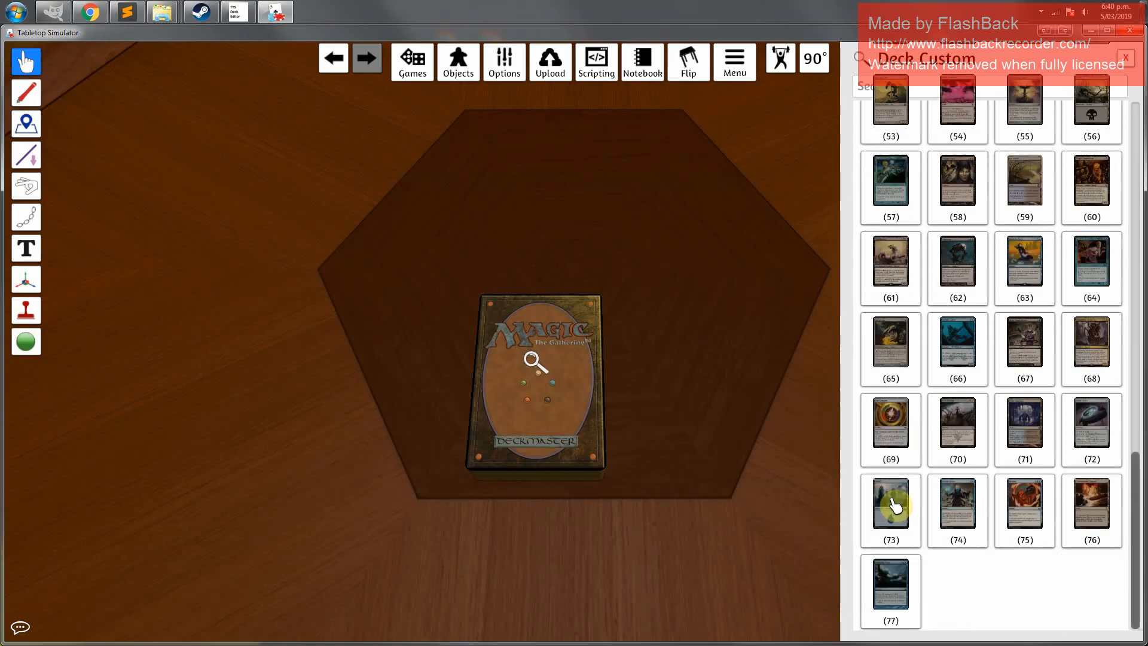
left_click_drag(895, 505, 306, 402)
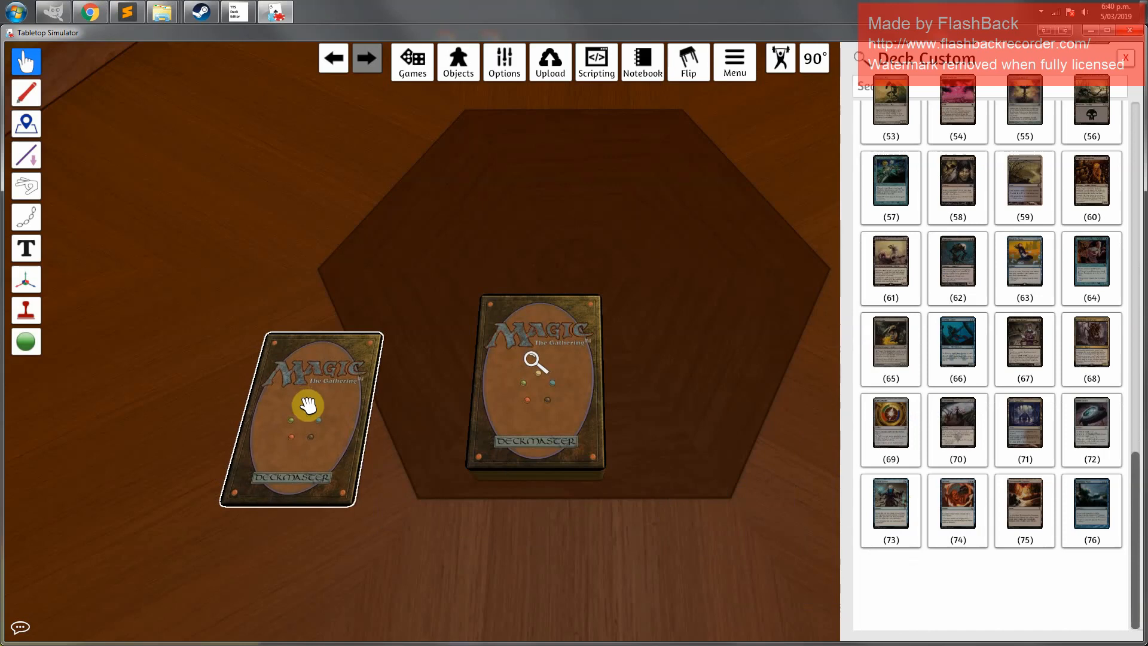
key("f")
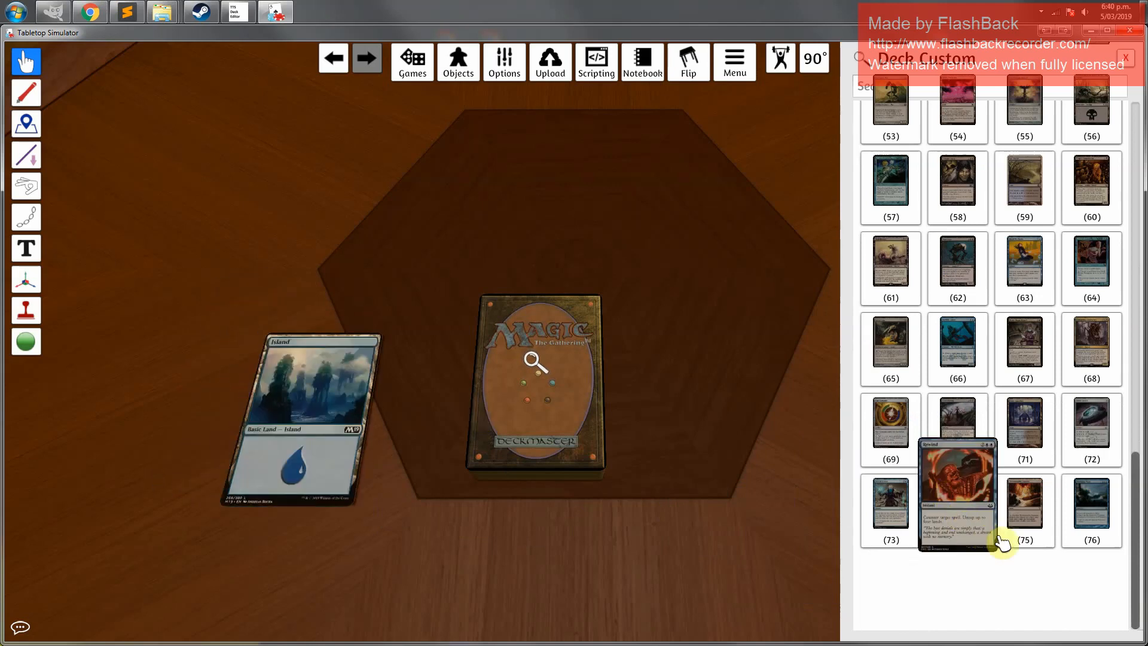
left_click_drag(1089, 107, 130, 396)
key("f")
Check the decklist in the browser again for the basic land quantities
mouse_move(177, 19)
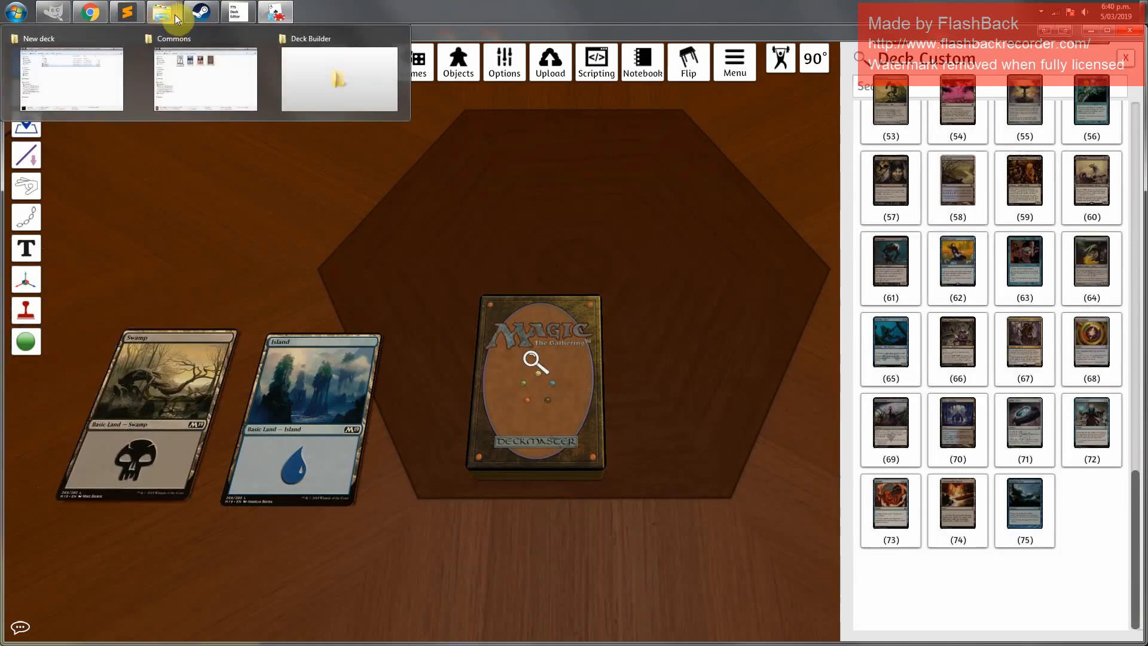
left_click(90, 15)
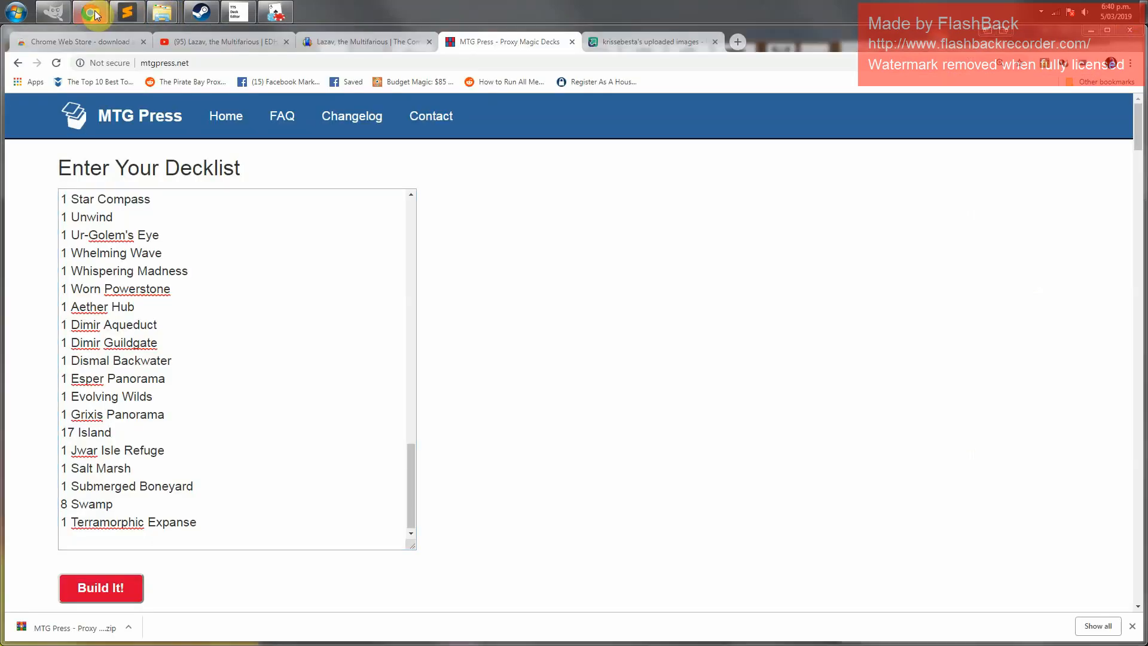
left_click(93, 14)
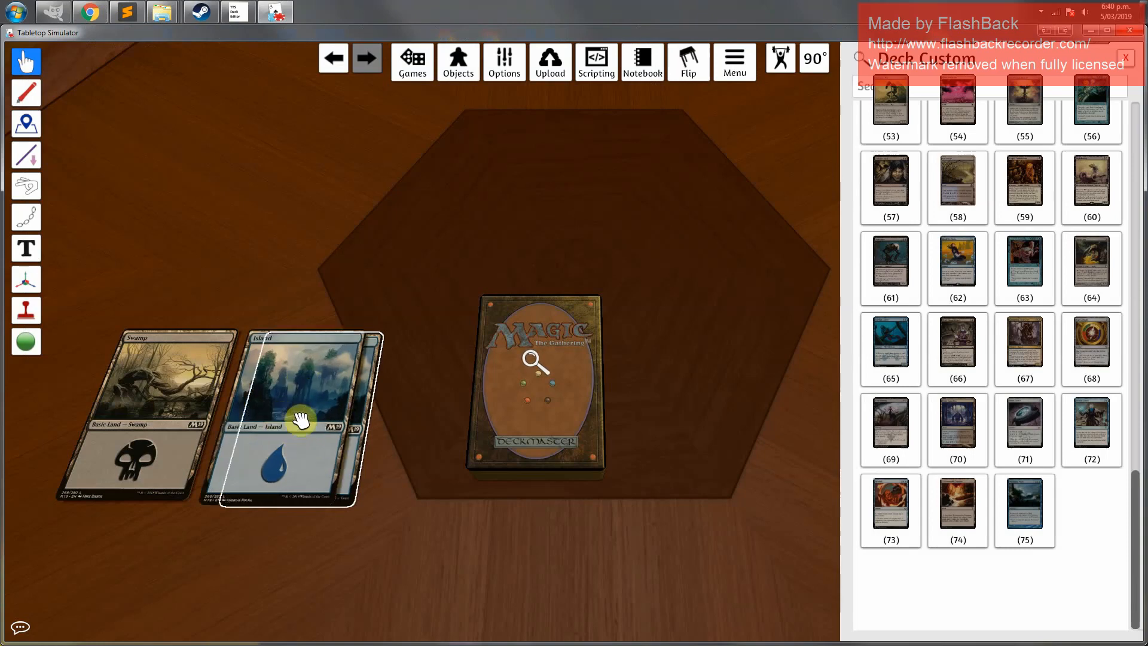
Duplicate the Island and Swamp cards on the table to build stacks of basic lands
key("5")
key("1")
key("1")
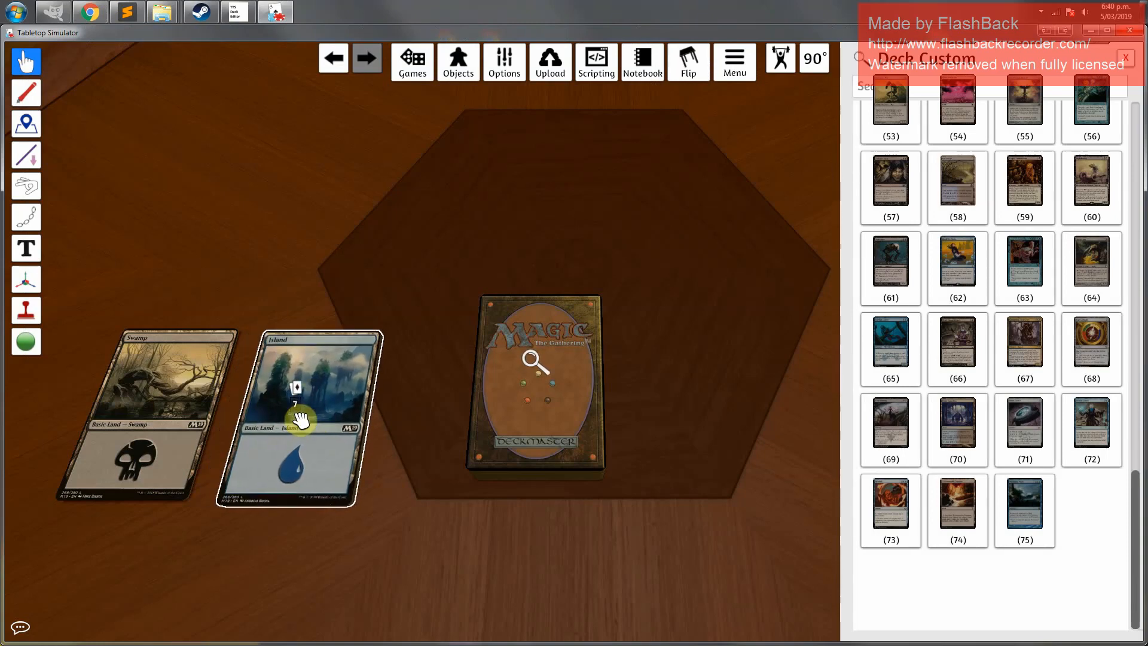
key("ctrl+v")
key("ctrl+v")
key("ctrl+v")
key("ctrl+v")
key("ctrl+v")
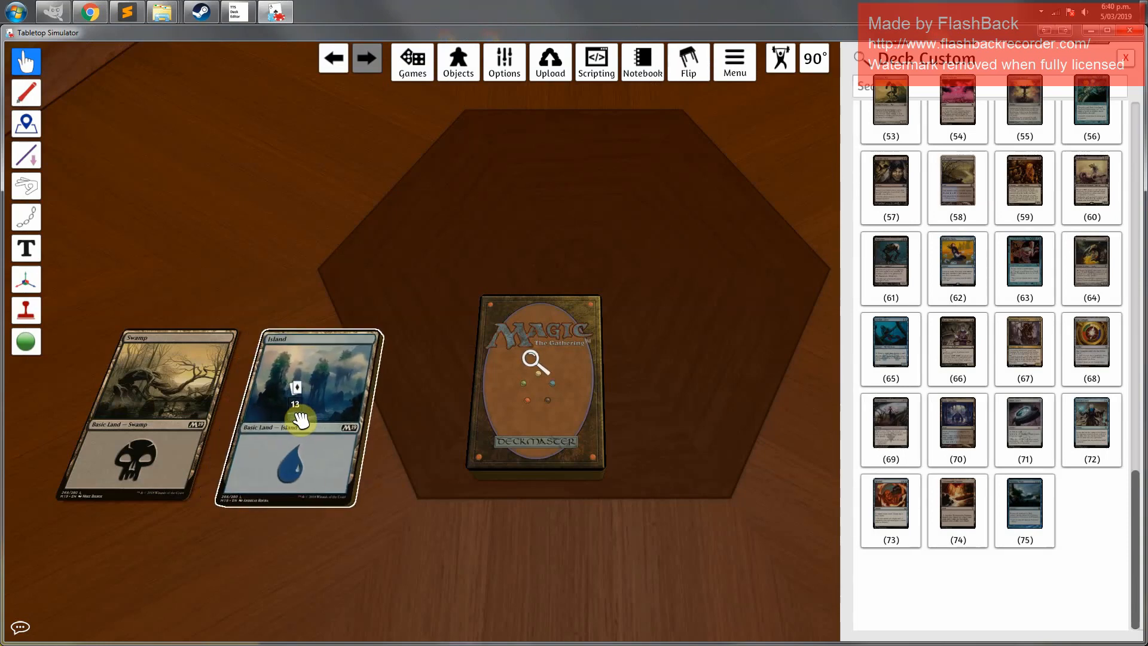
key("ctrl+v")
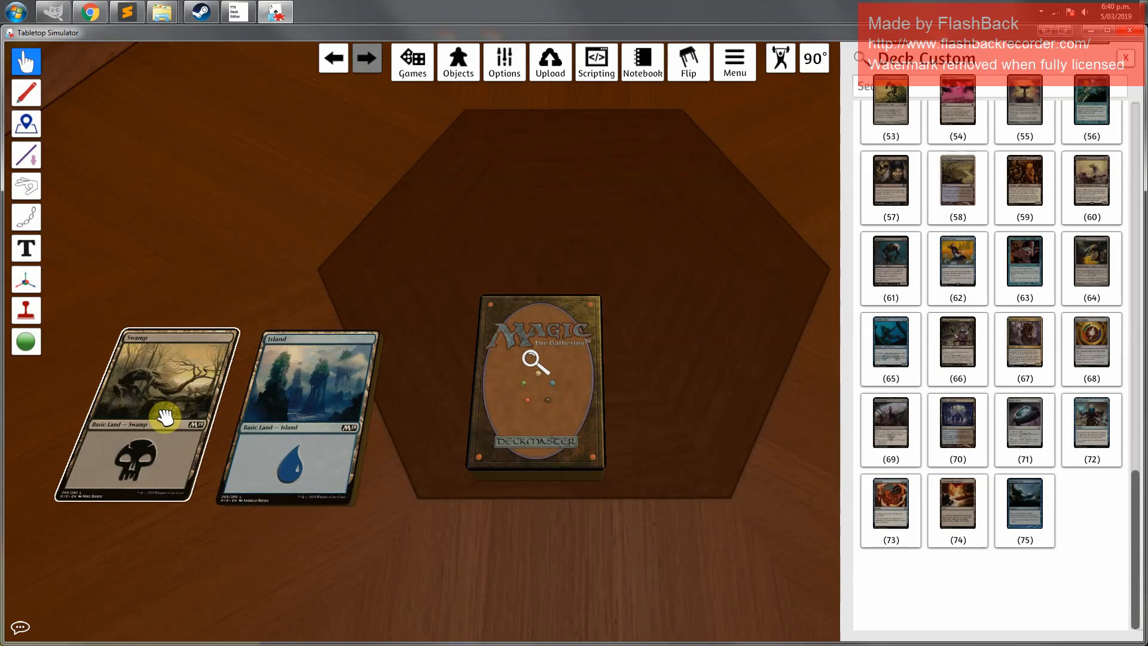
key("ctrl+v")
key("ctrl+v")
key("ctrl+v")
key("ctrl+v")
key("ctrl+v")
key("ctrl+v")
key("ctrl+v")
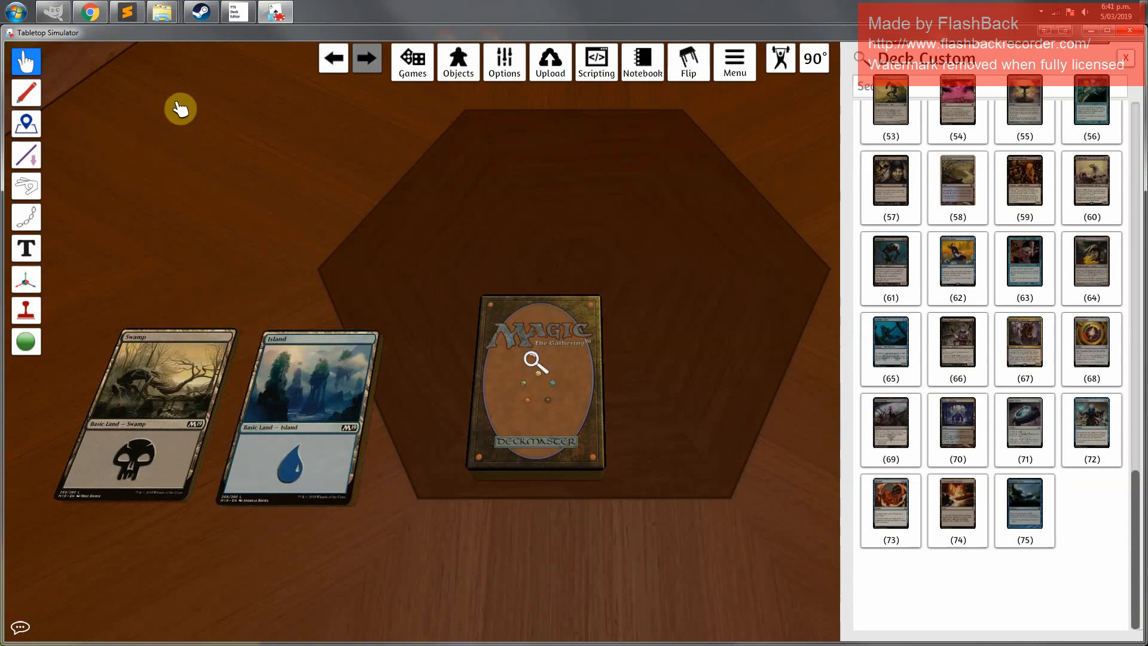
Check the basic land counts in the decklist once more
left_click(83, 19)
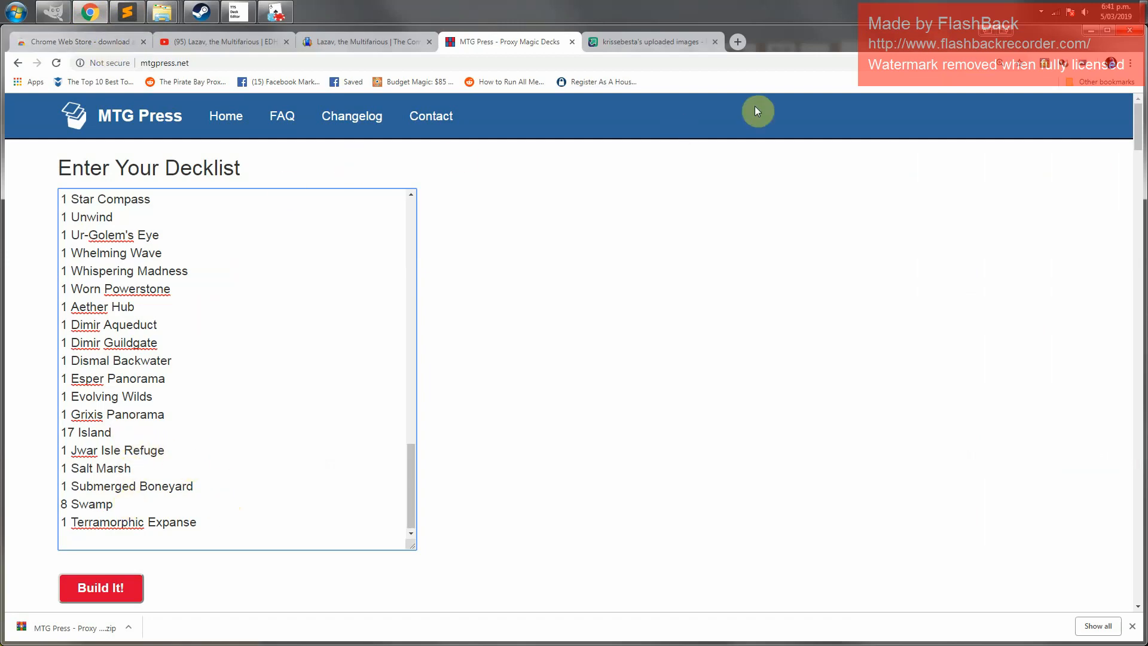
left_click(1089, 33)
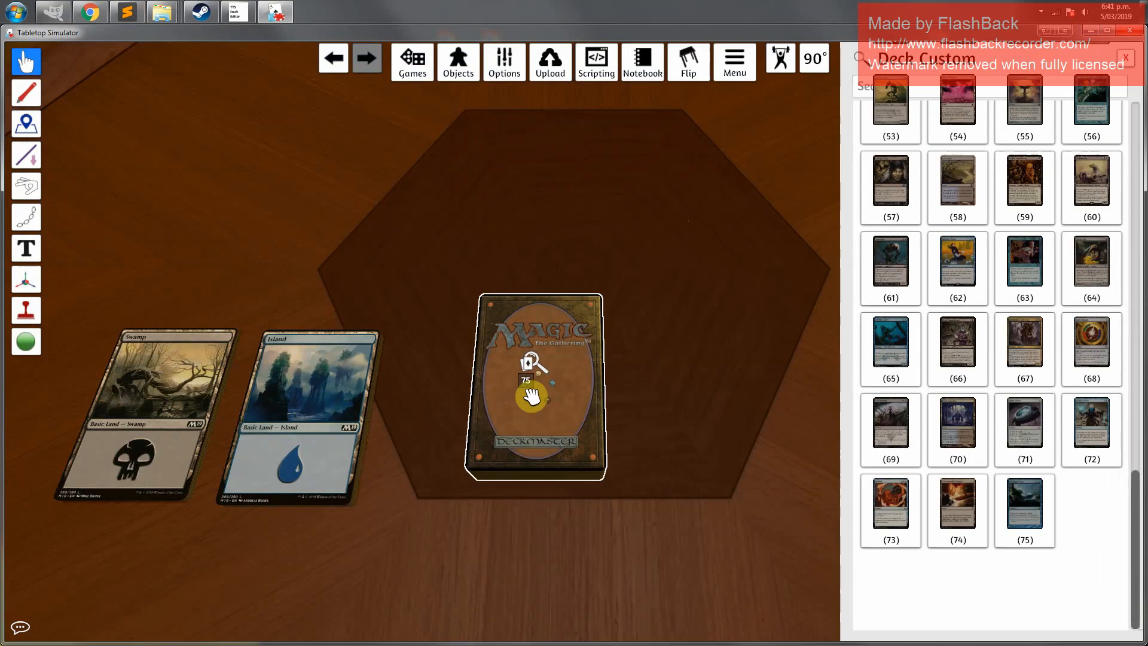
Stack the Island and Swamp piles together on the main deck and pull the combined 25-card land stack off
key("f")
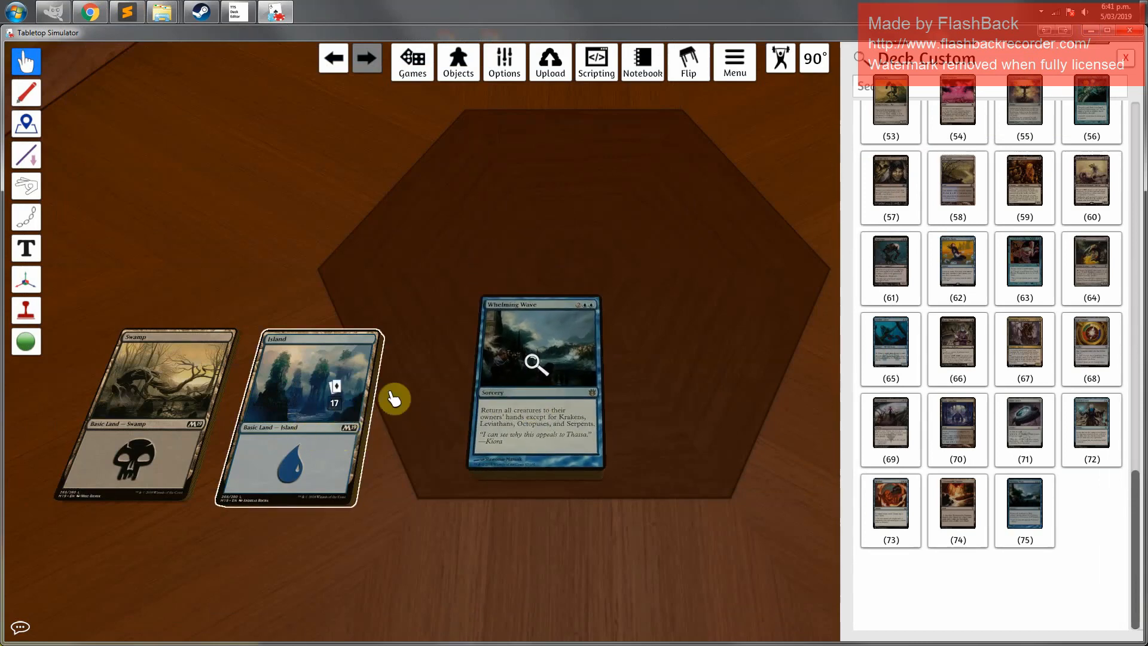
left_click_drag(394, 399, 535, 364)
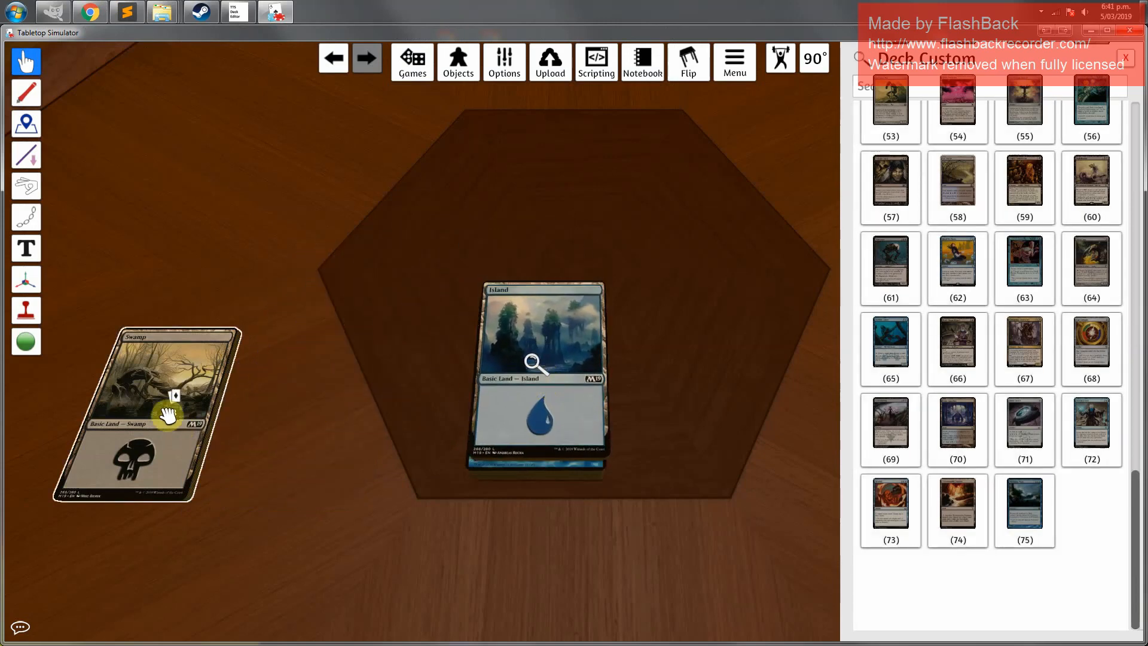
left_click_drag(159, 409, 538, 385)
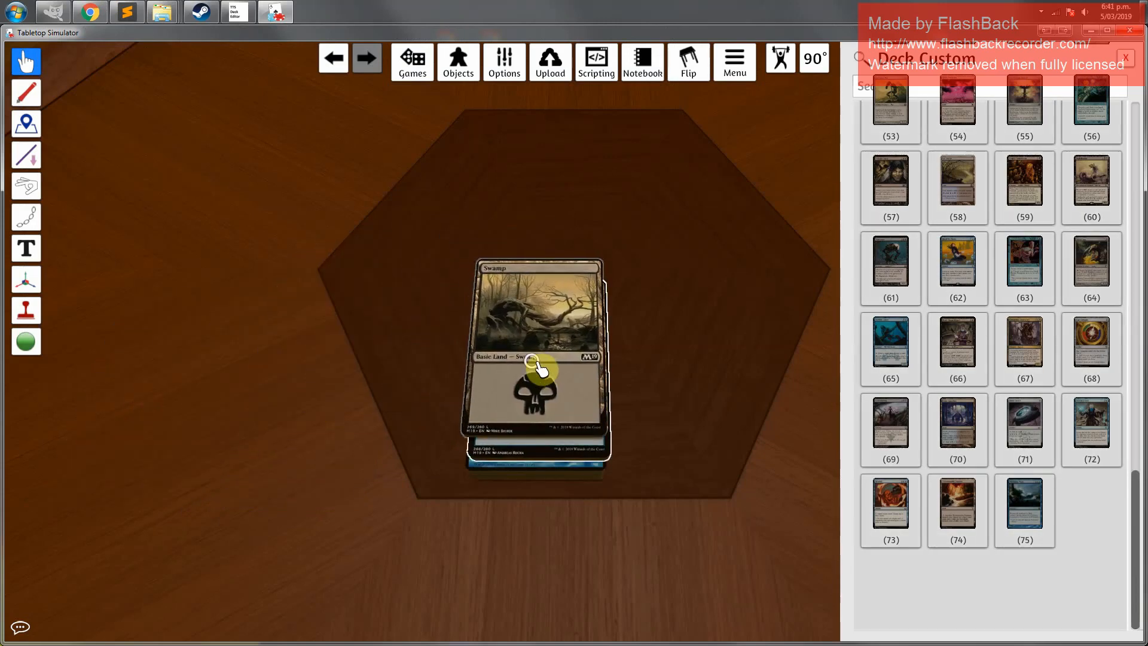
key("f")
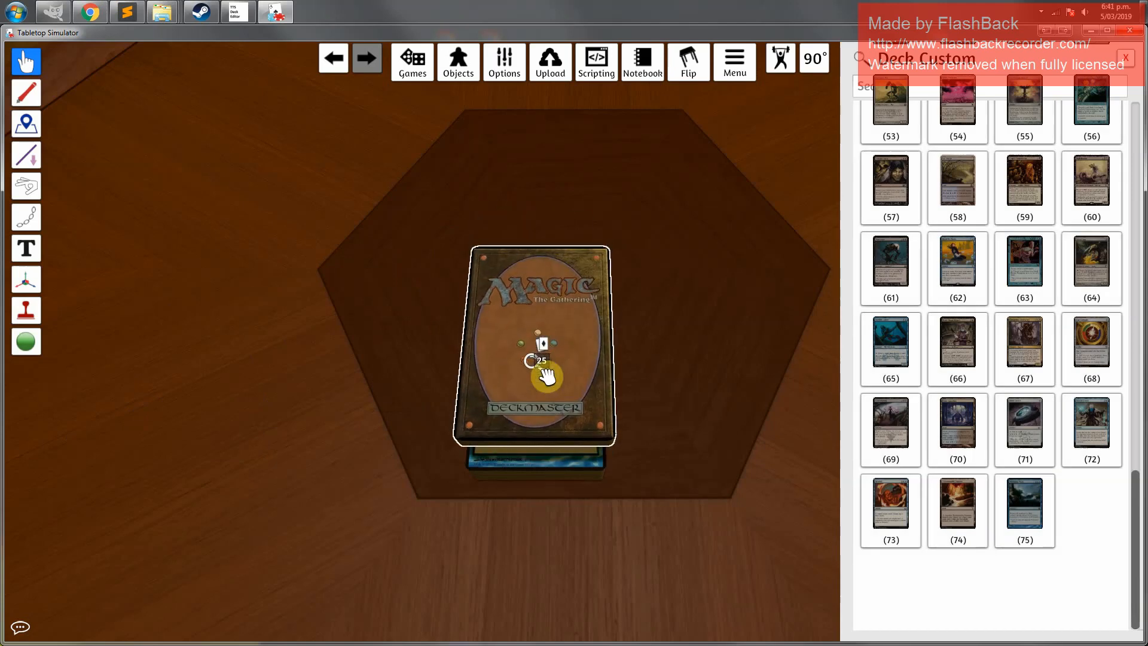
key("f")
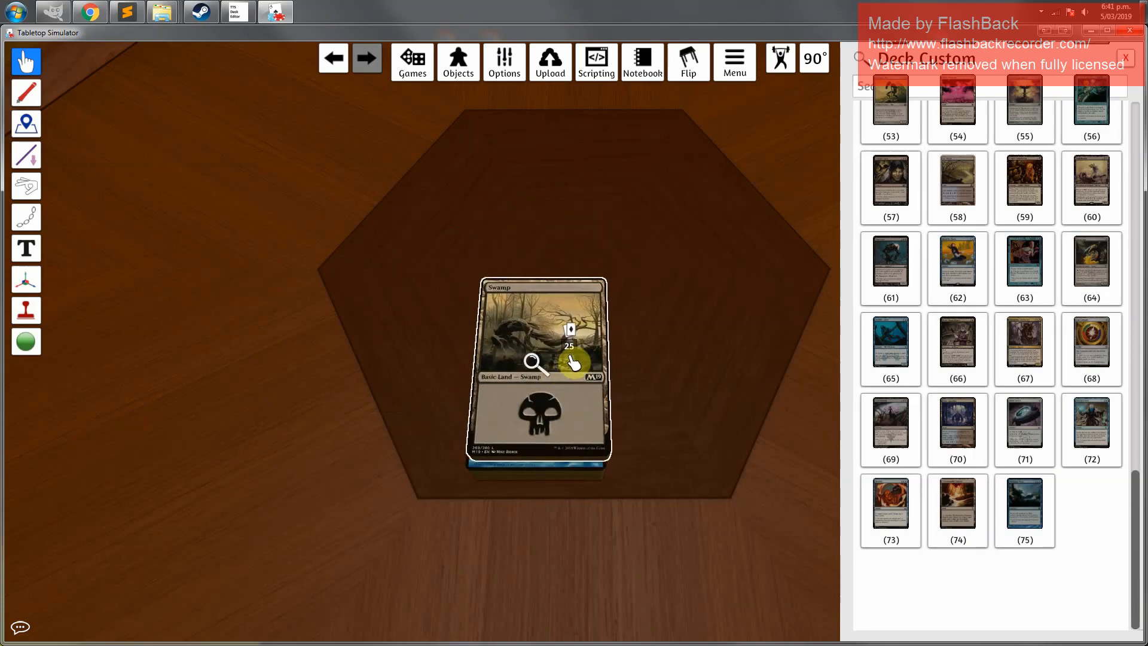
left_click_drag(574, 359, 385, 354)
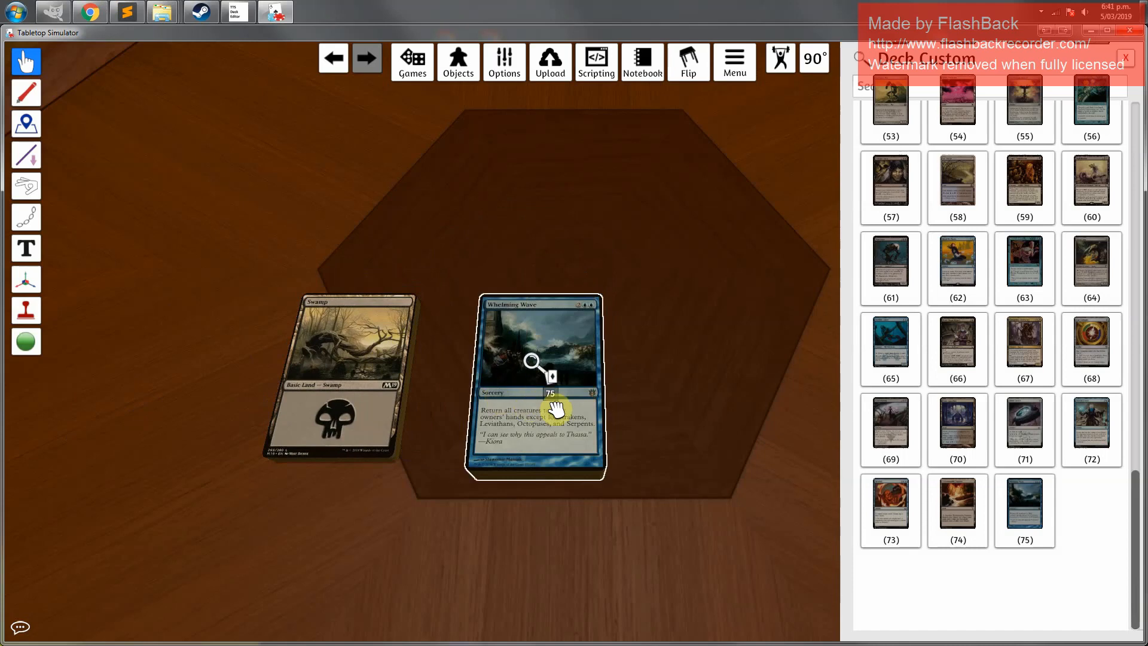
Flip the land stack and main deck face down, merge them into one deck, and close the deck search panel
left_click_drag(342, 395, 313, 389)
key("f")
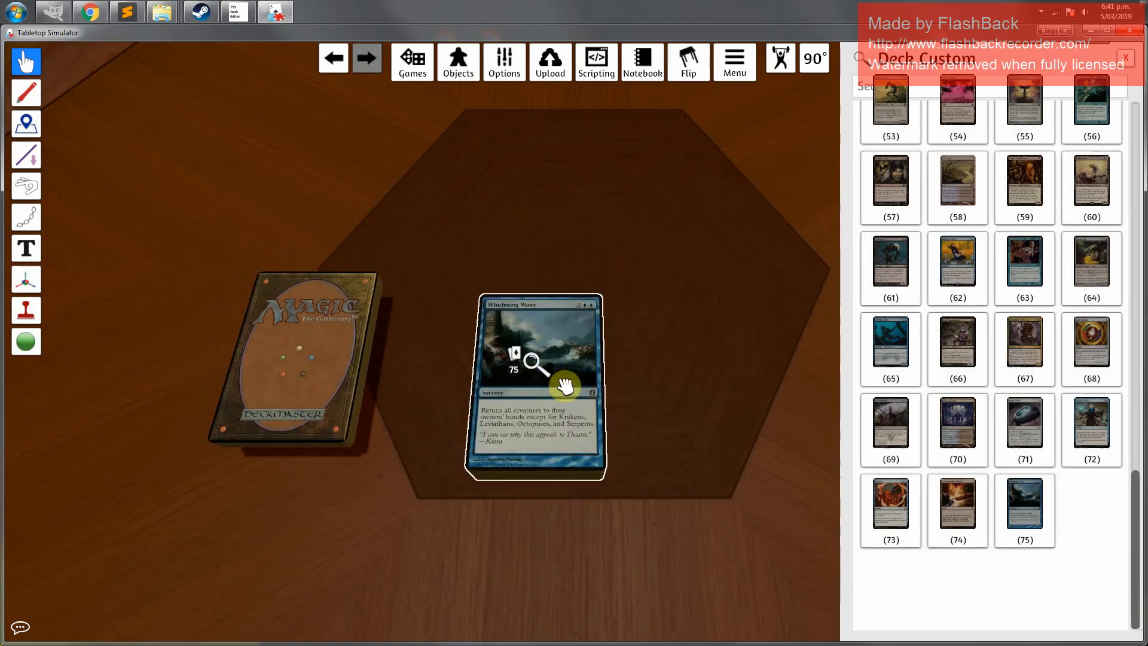
key("f")
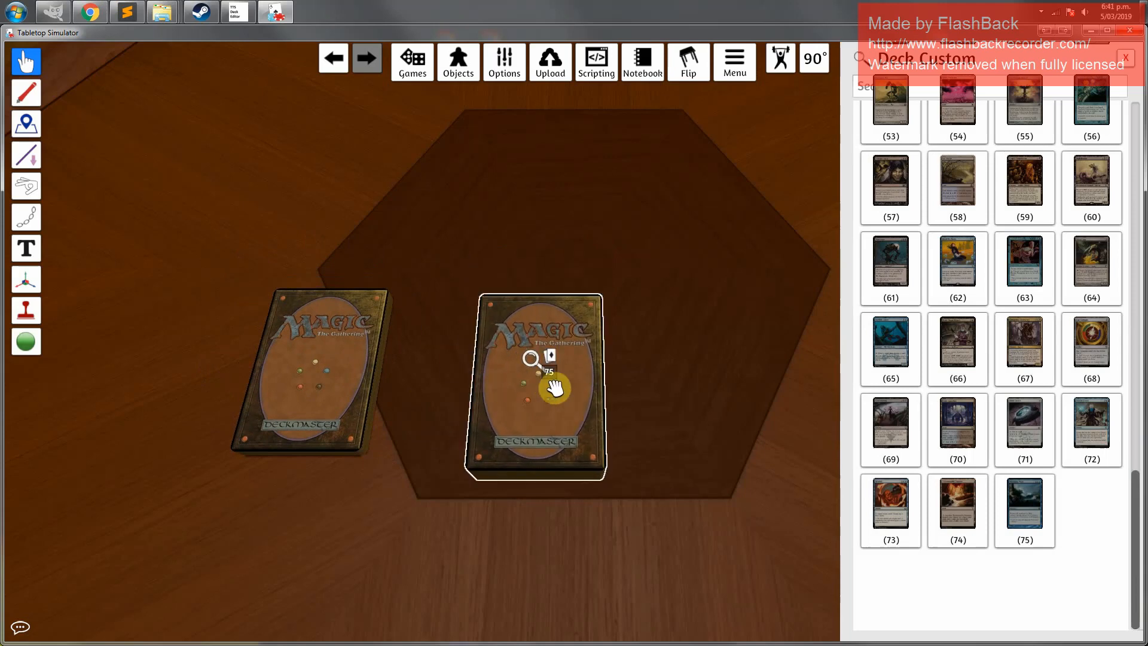
left_click_drag(520, 379, 306, 375)
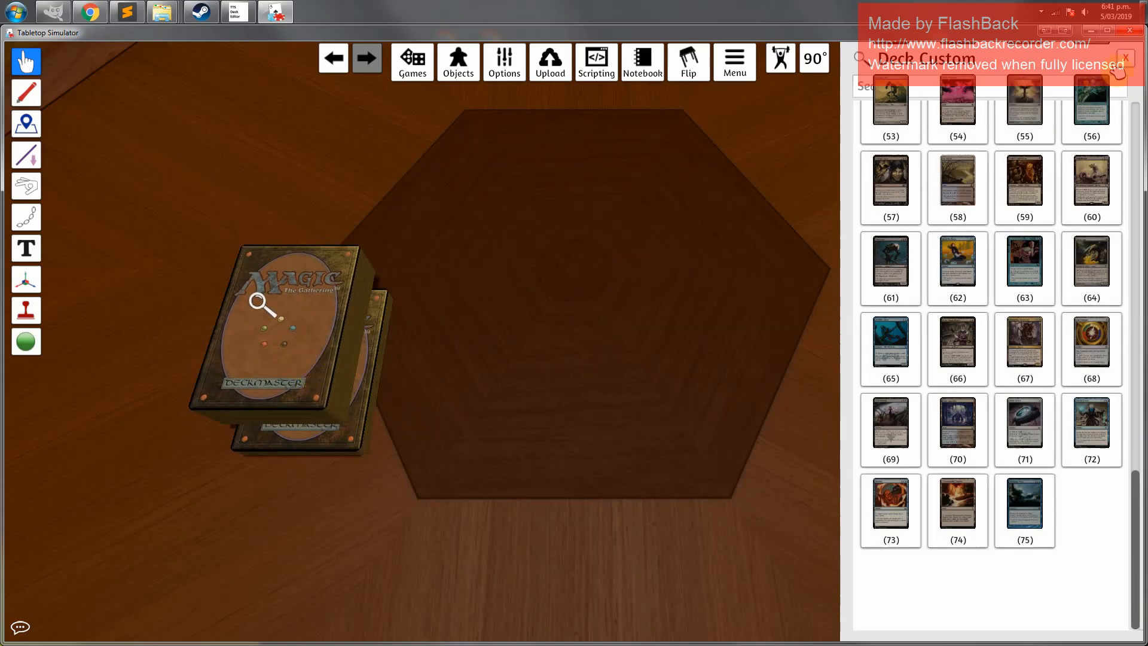
left_click(1129, 60)
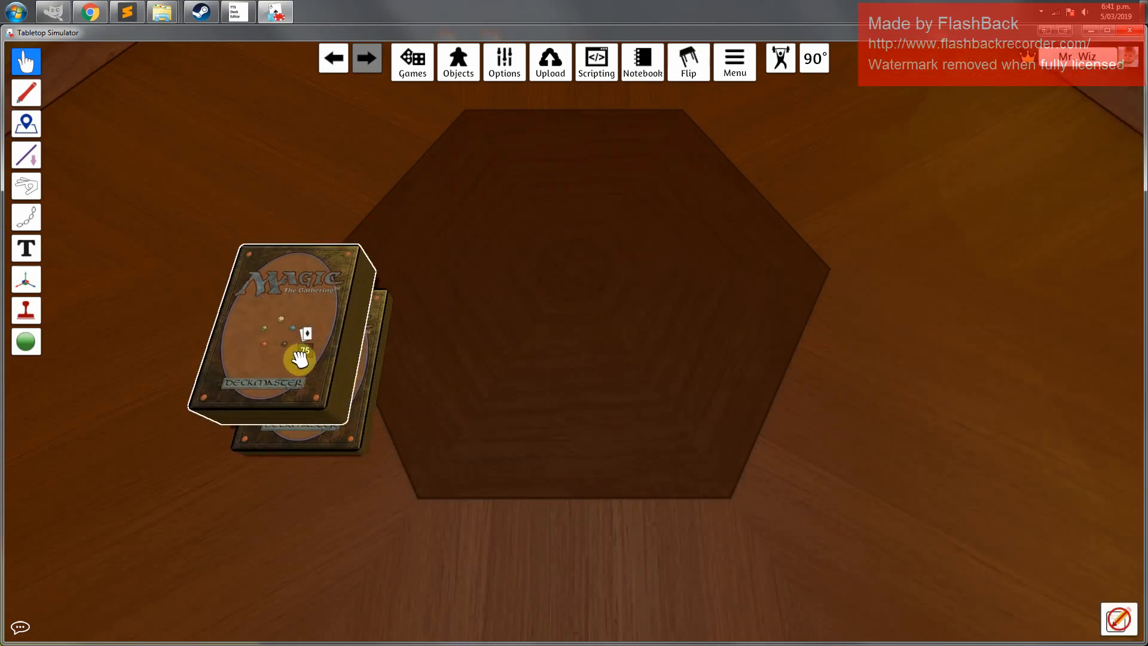
Pull the Lazav, the Multifarious card from the deck, check its face, and place it face down on top of the deck
left_click(478, 344)
left_click_drag(479, 344, 569, 370)
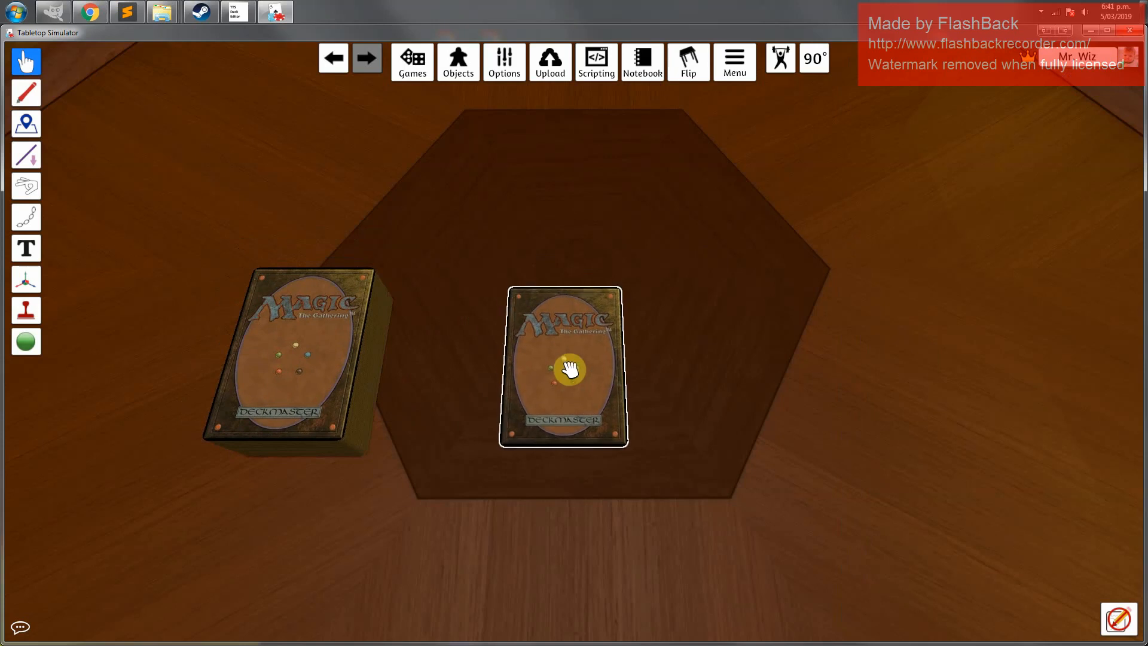
key("f")
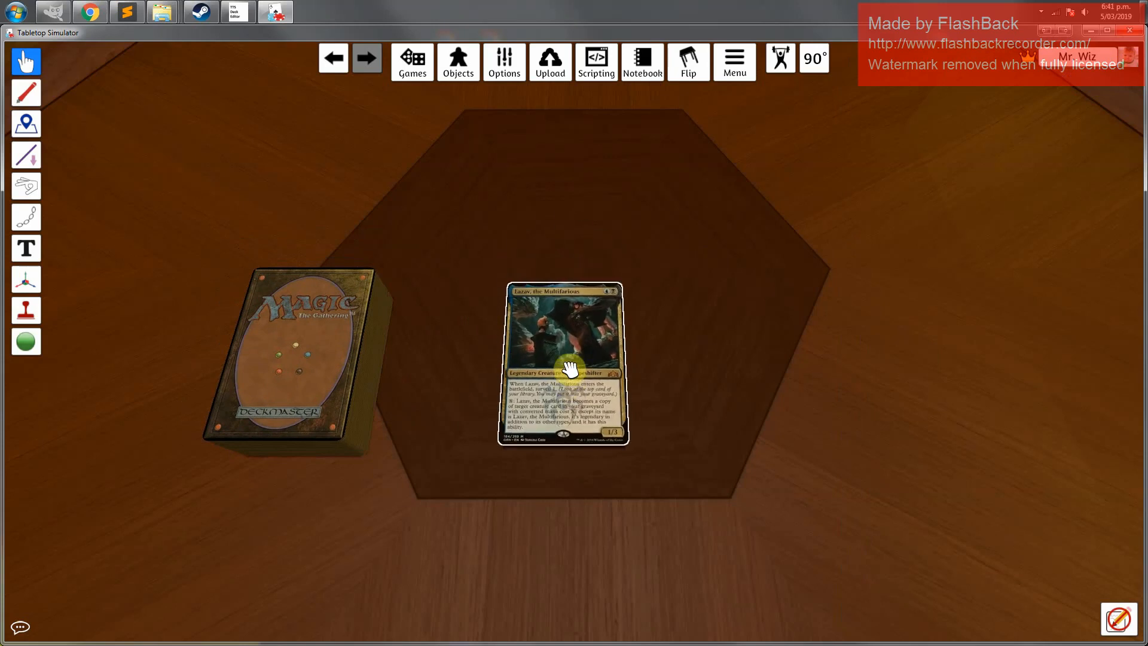
key("f")
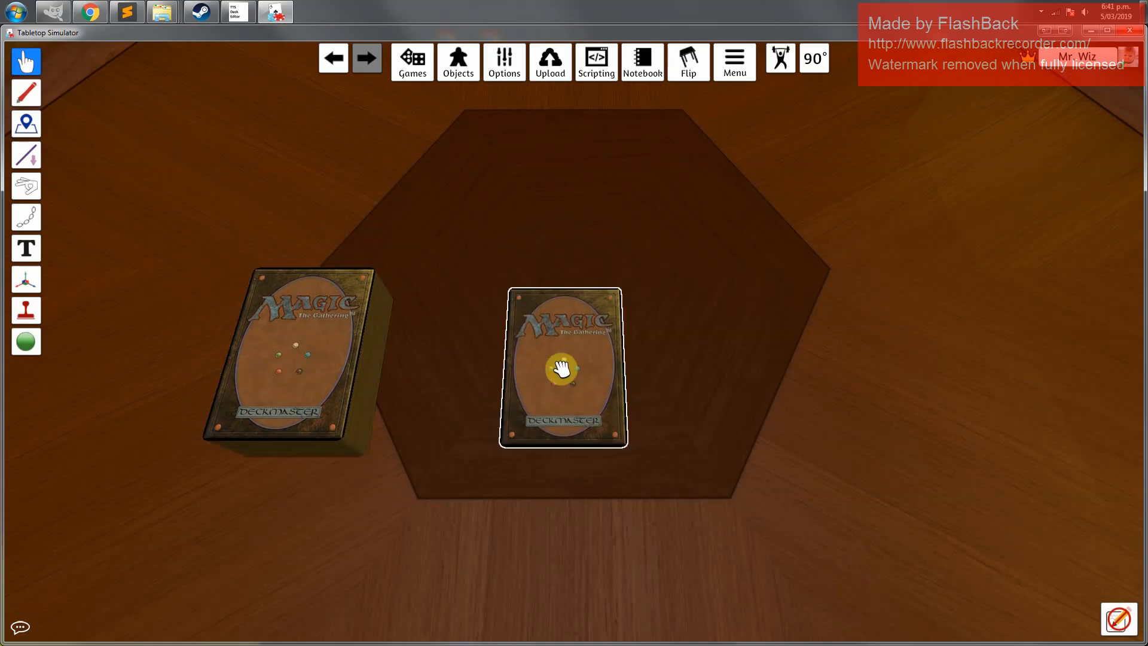
left_click_drag(576, 366, 339, 343)
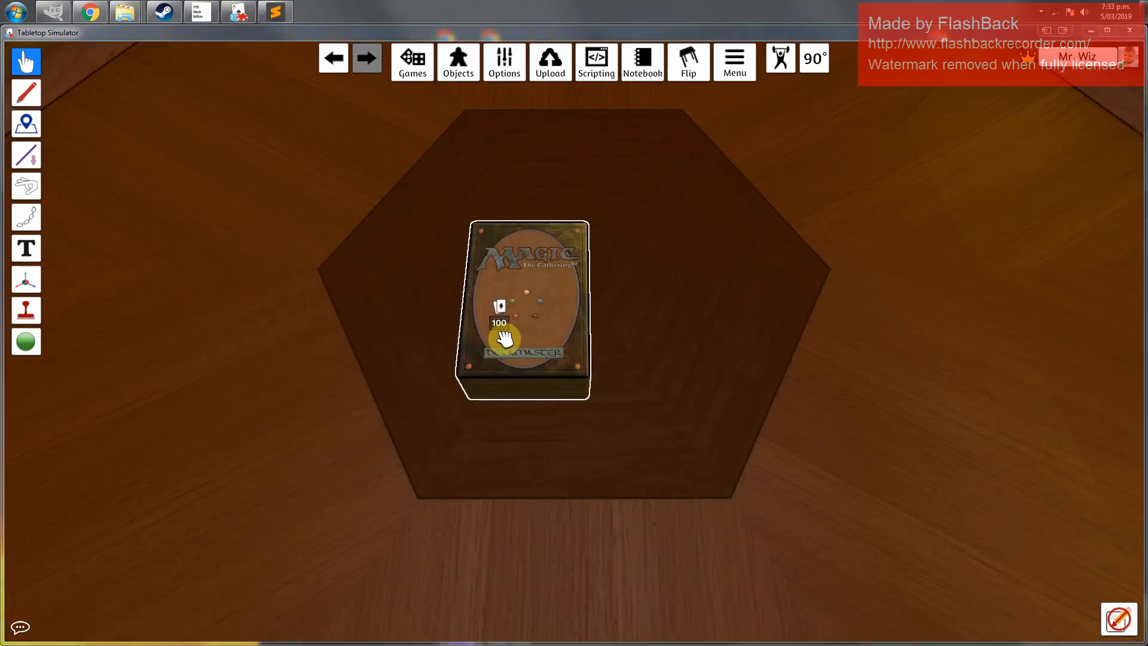
Save the combined deck as a saved object named Lazav in the root folder
right_click(533, 315)
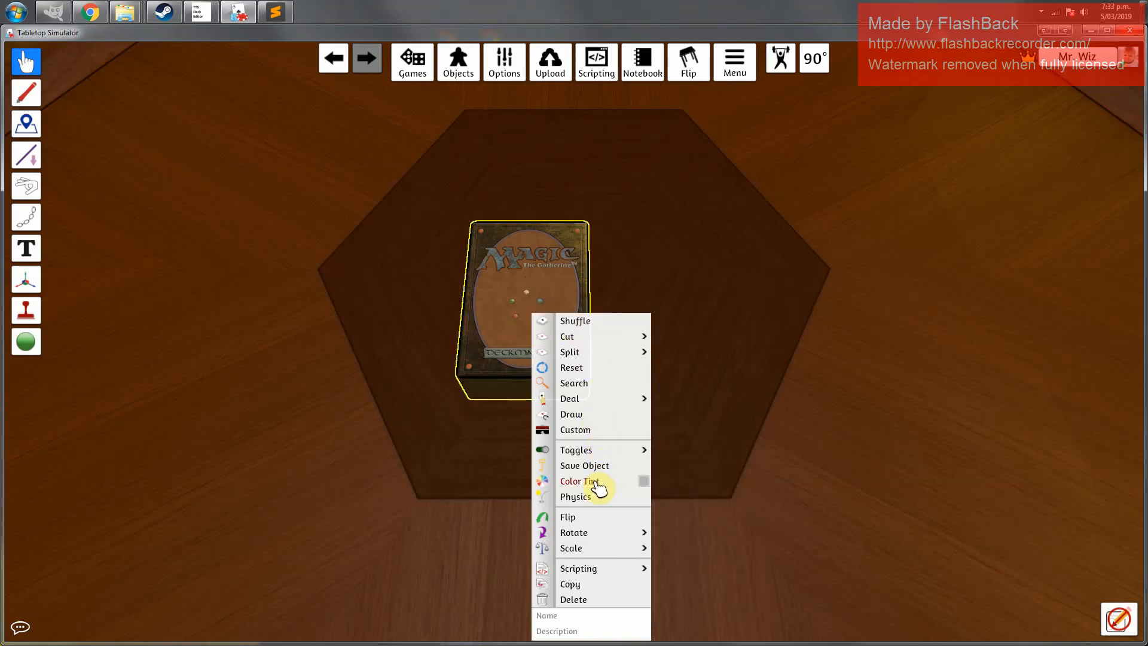
mouse_move(594, 392)
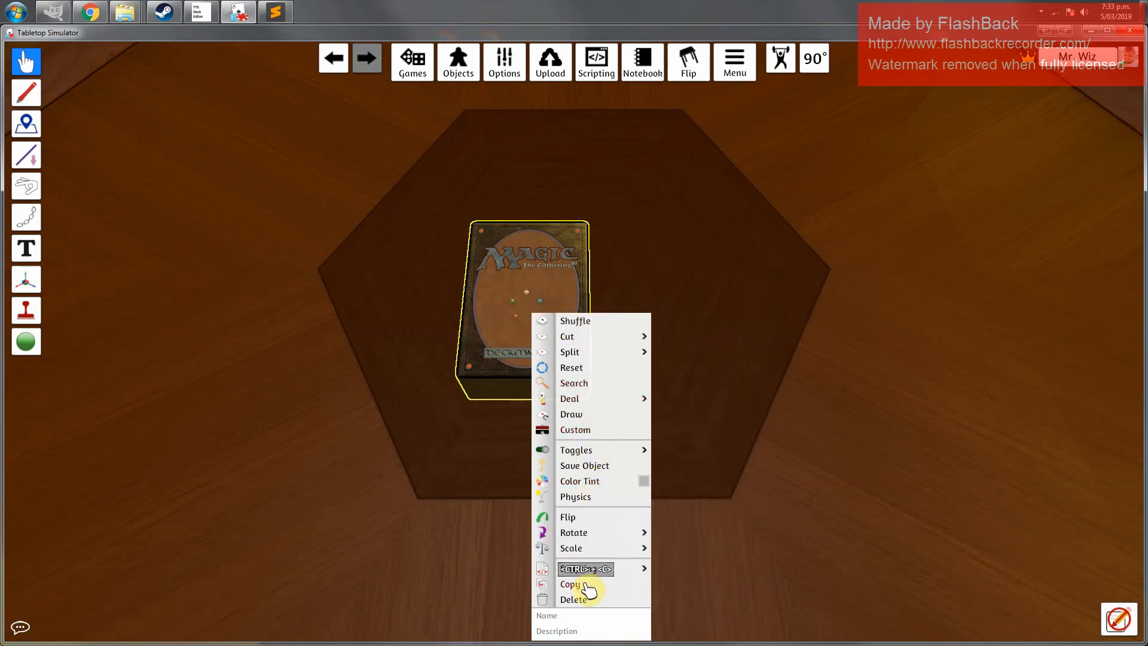
left_click(595, 467)
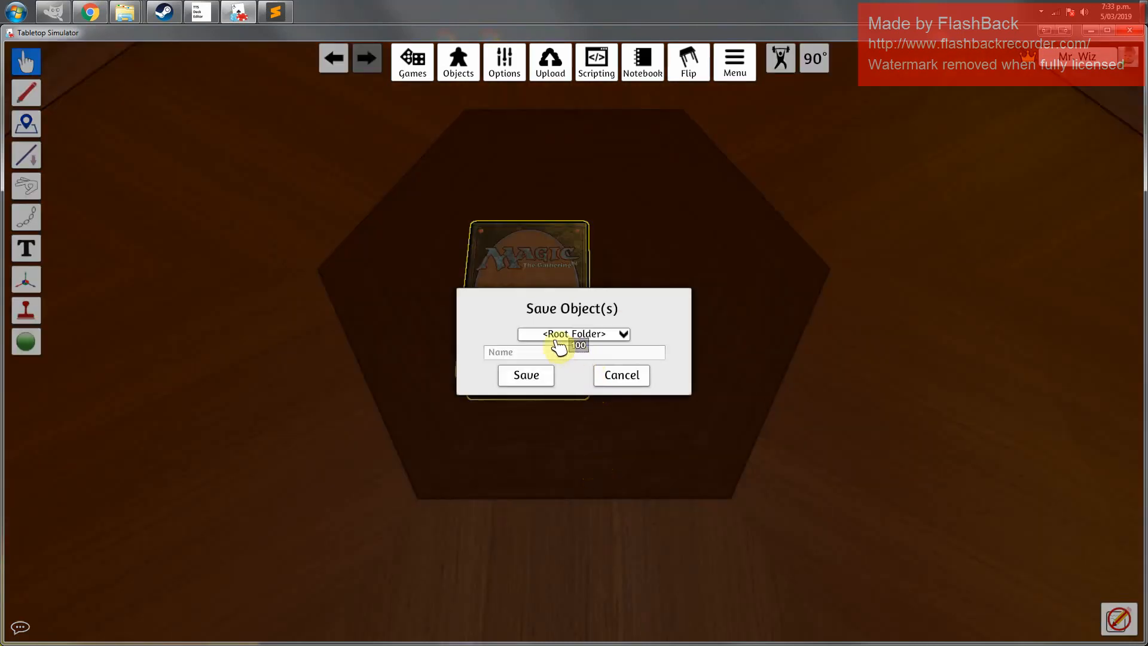
left_click(596, 334)
left_click(598, 335)
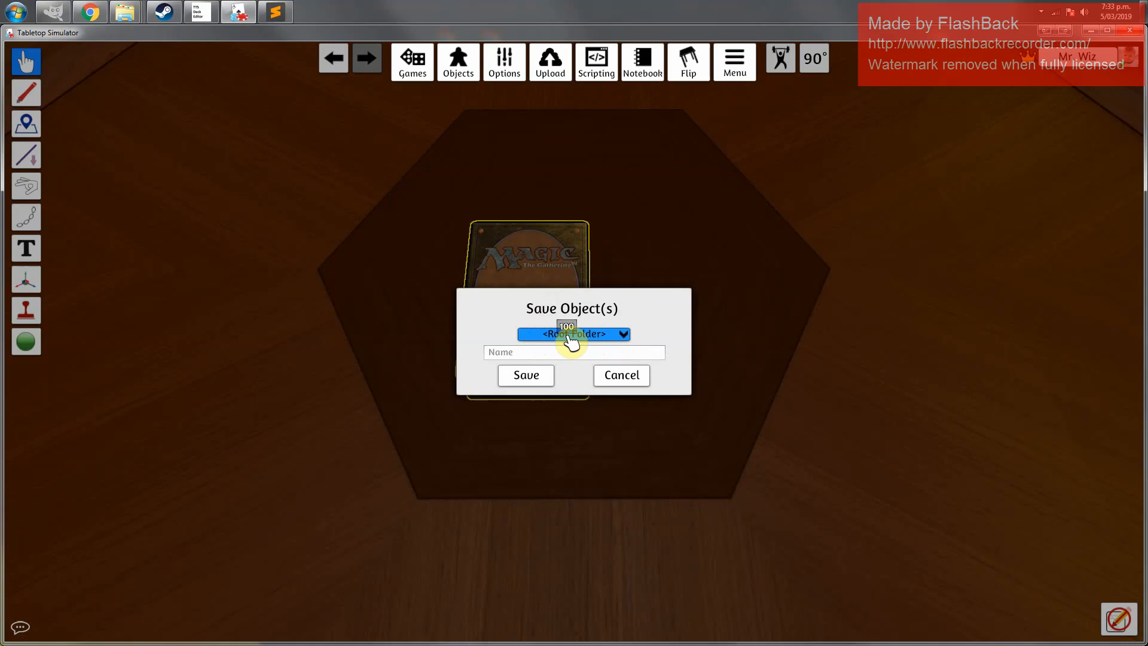
left_click(542, 357)
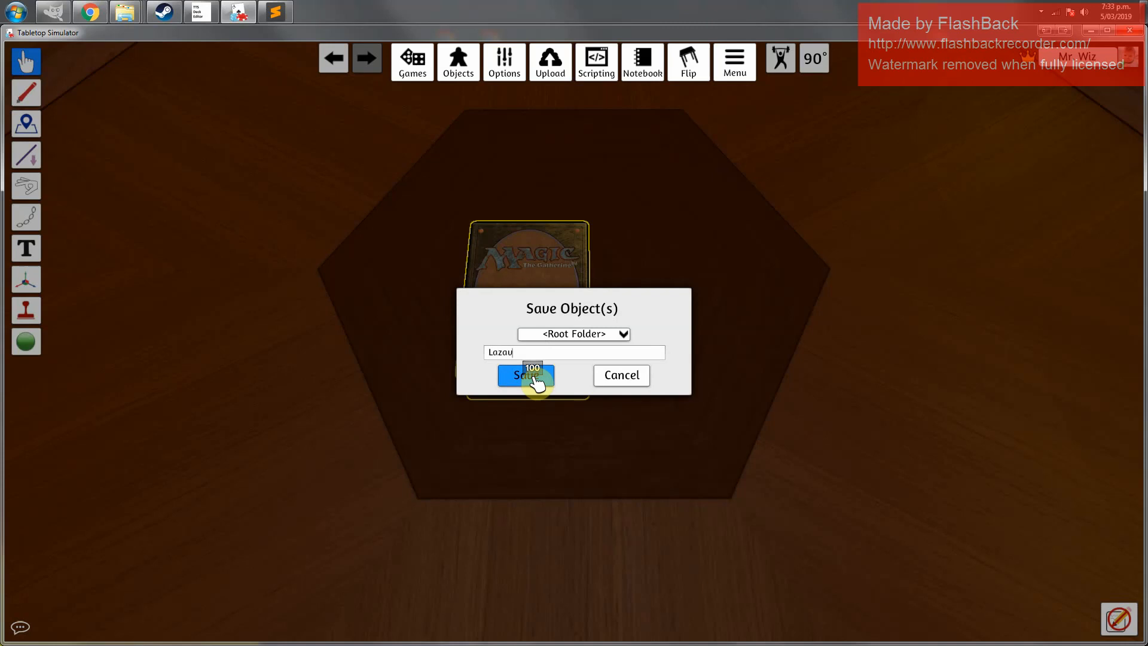
left_click(526, 375)
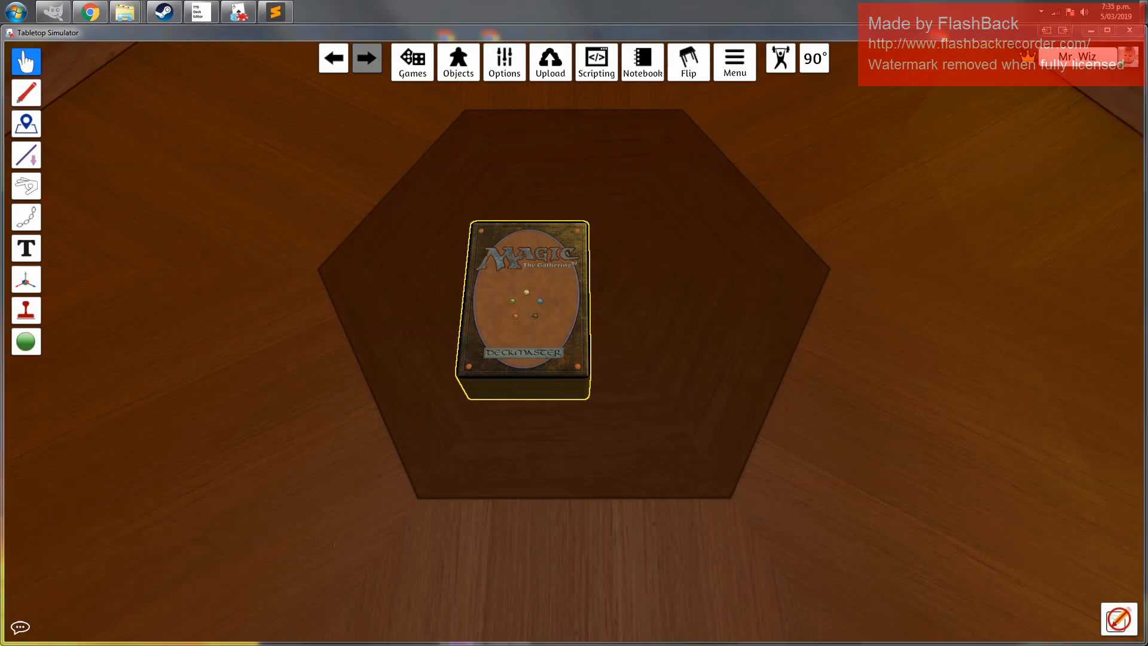
Examine the saved Lazav.json and Lazav.png files in the Tabletop Simulator Saved Objects folder
left_click_drag(0, 143, 462, 135)
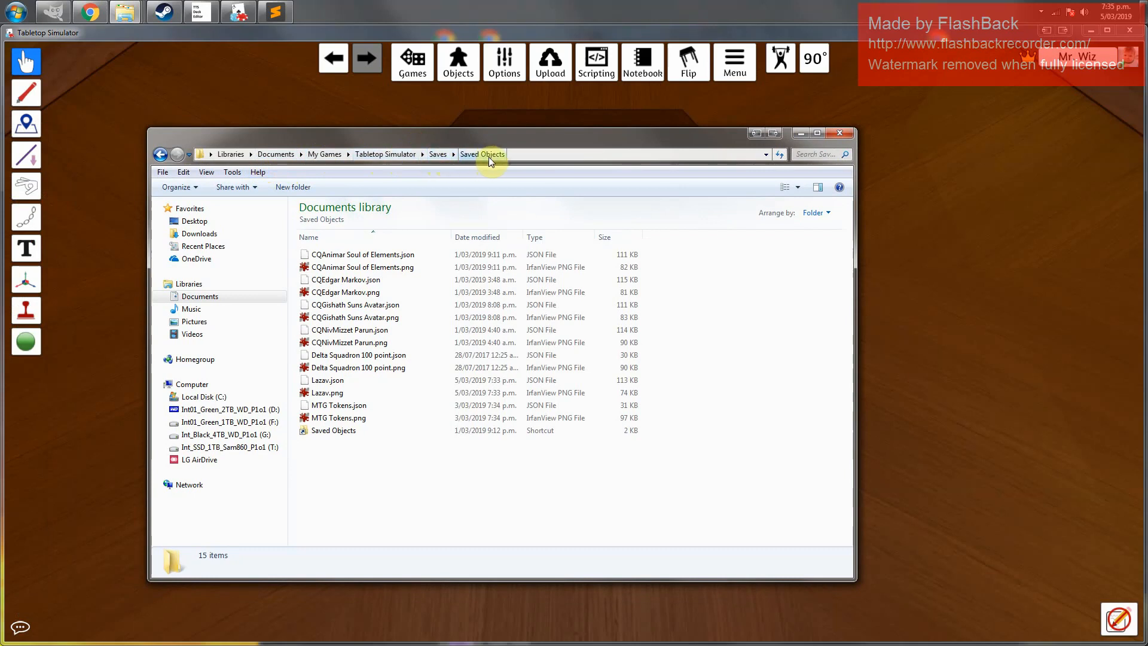
left_click(347, 384)
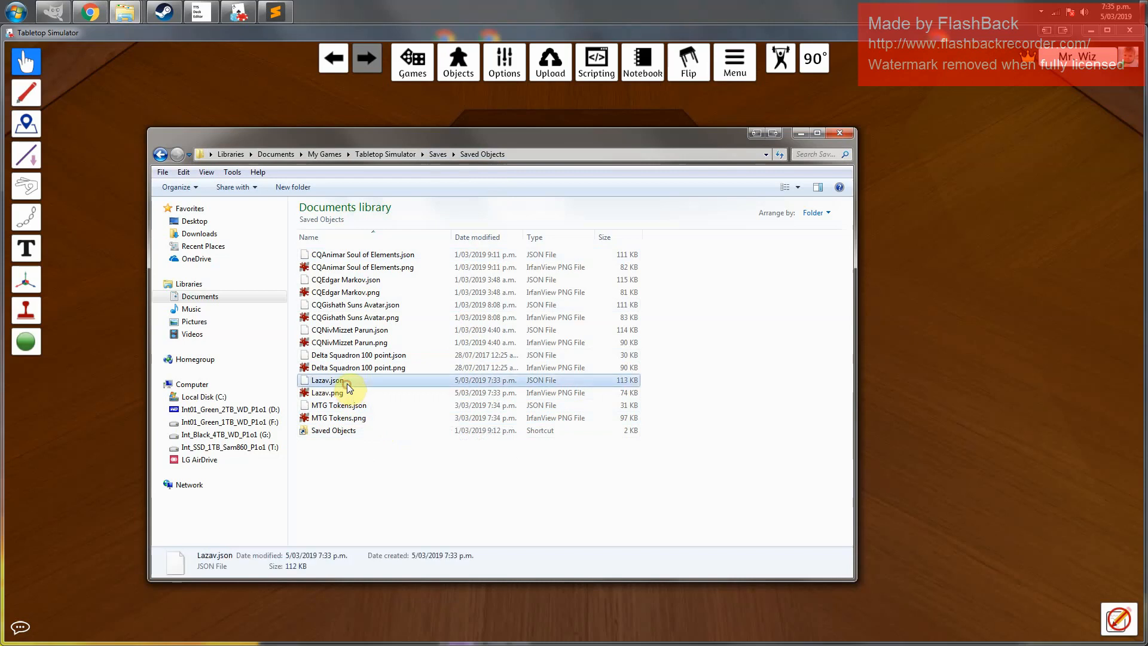
left_click(346, 392, "shift")
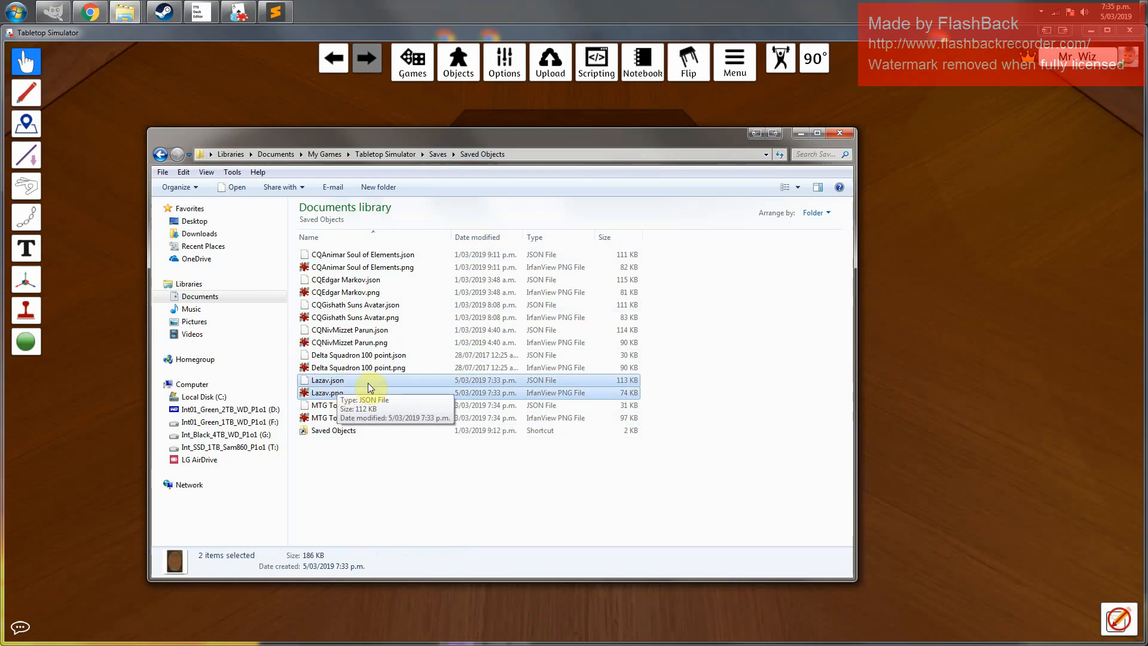
left_click(328, 394)
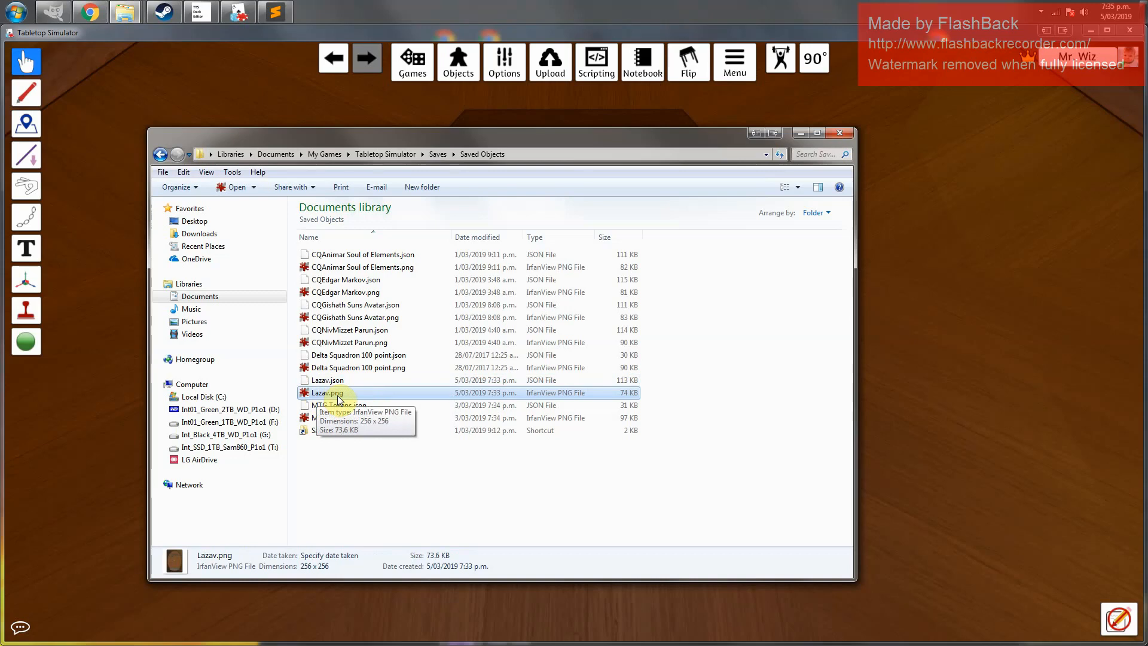
double_click(338, 398)
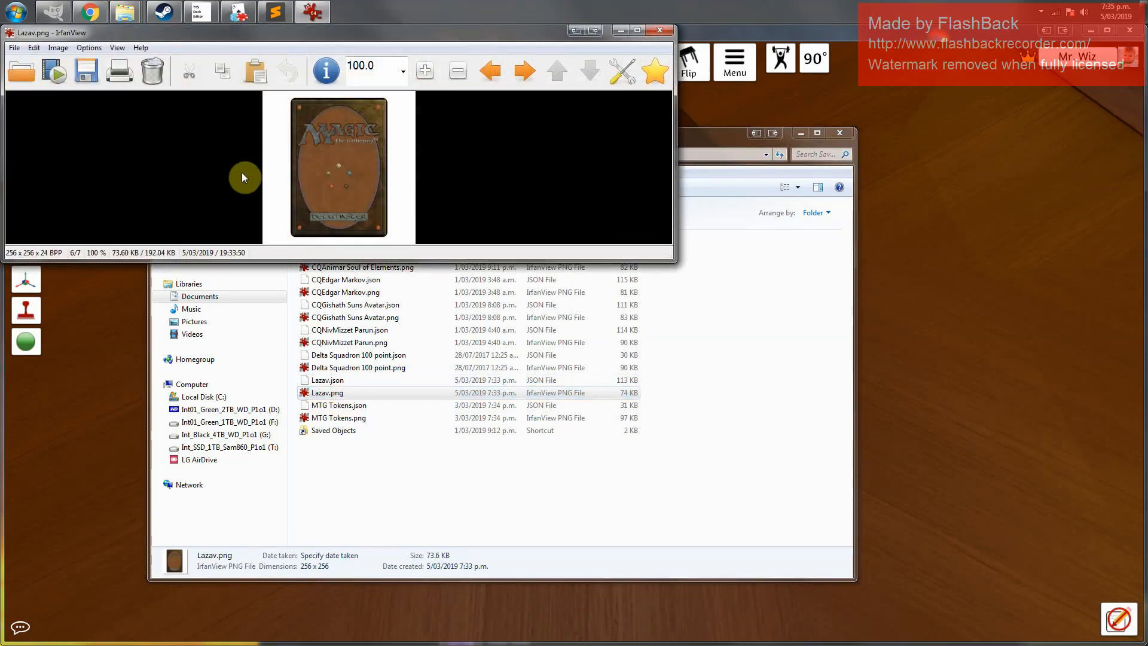
left_click(660, 31)
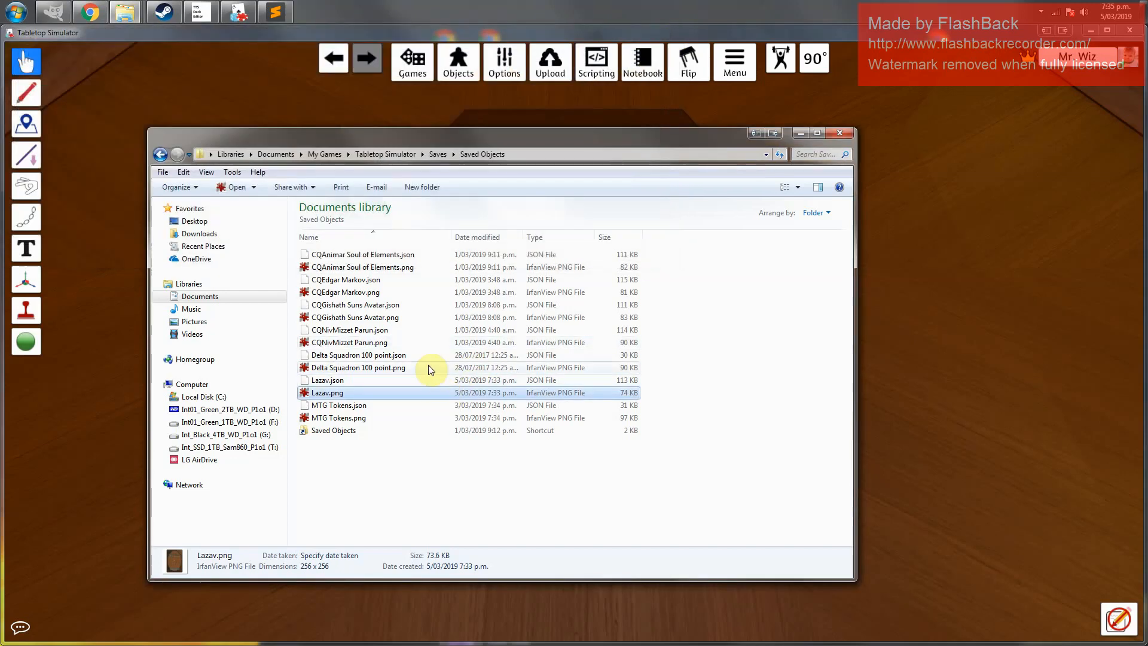
left_click(343, 380, "ctrl")
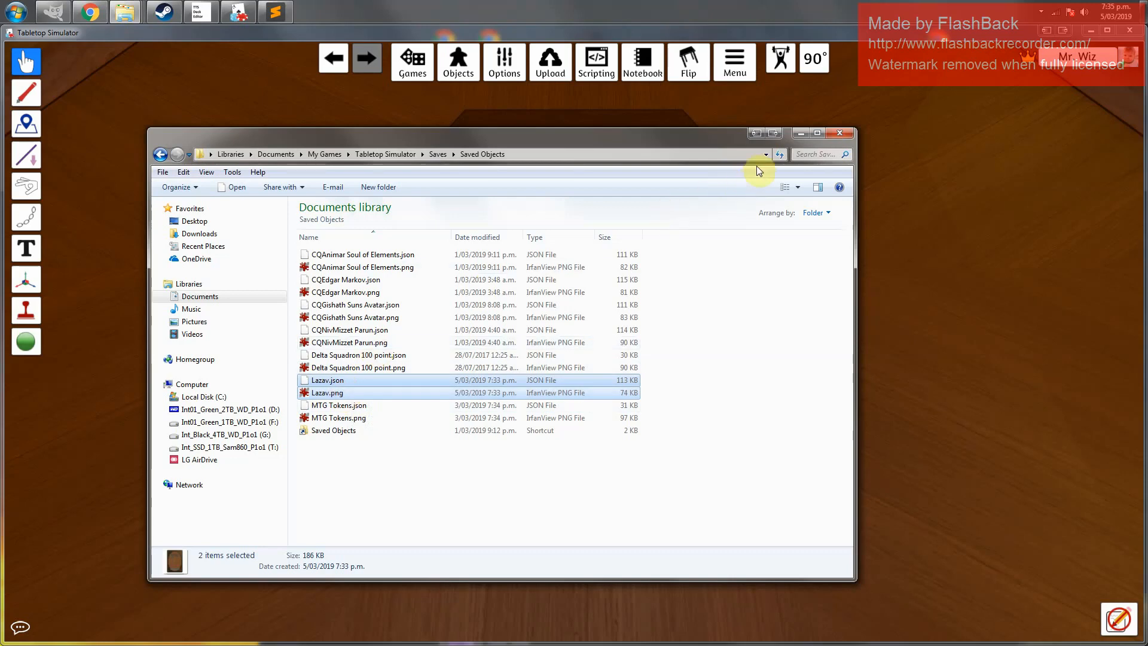
left_click(798, 133)
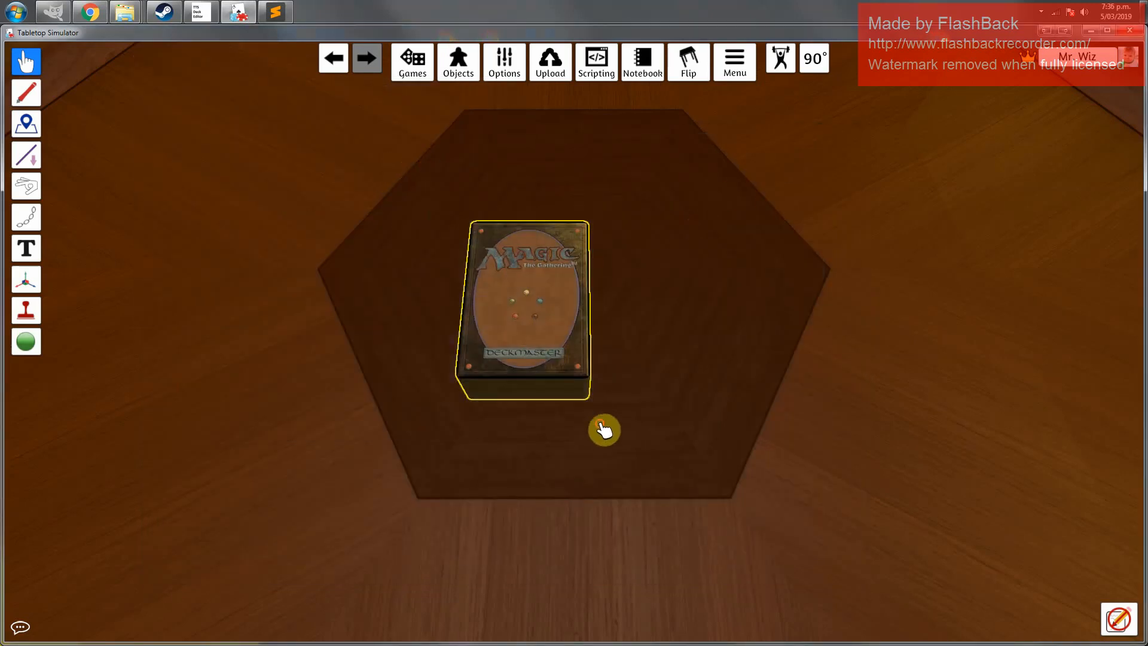
Delete the combined deck from the table
right_click(521, 285)
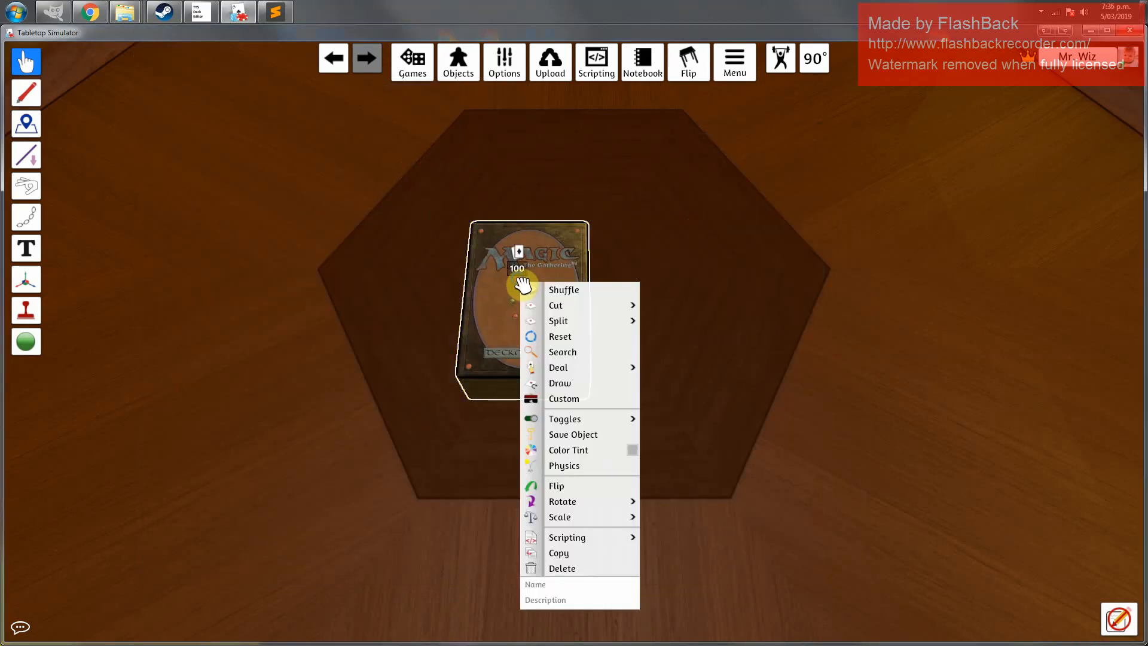
left_click(577, 569)
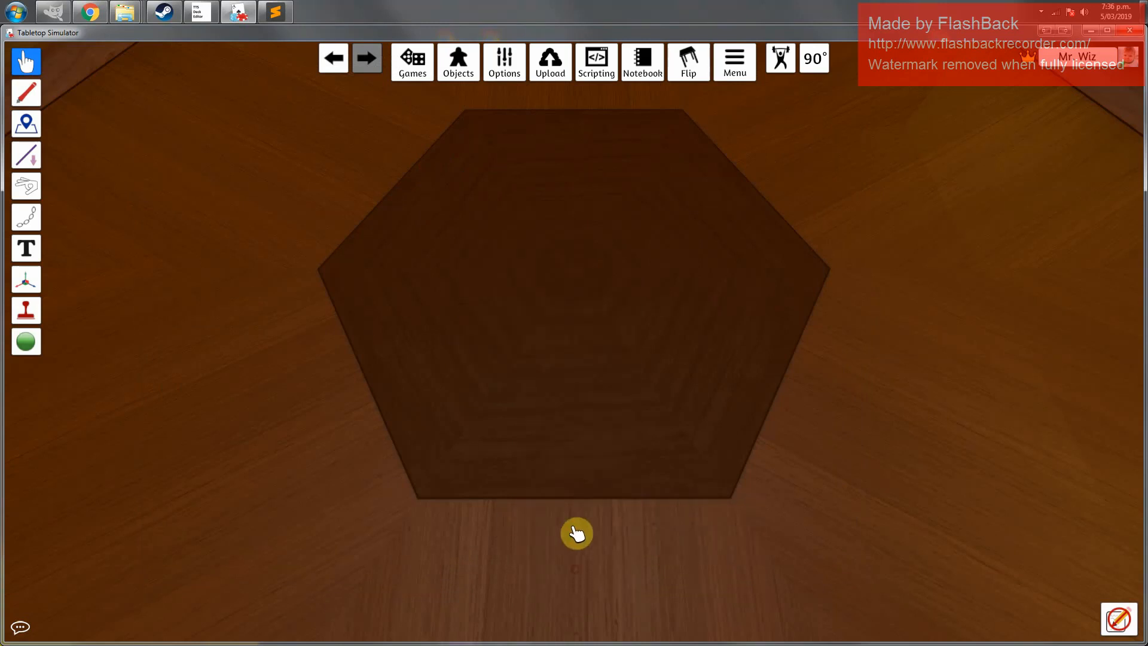
Open the Saved Objects browser and spawn the Lazav saved deck onto the table
left_click(467, 74)
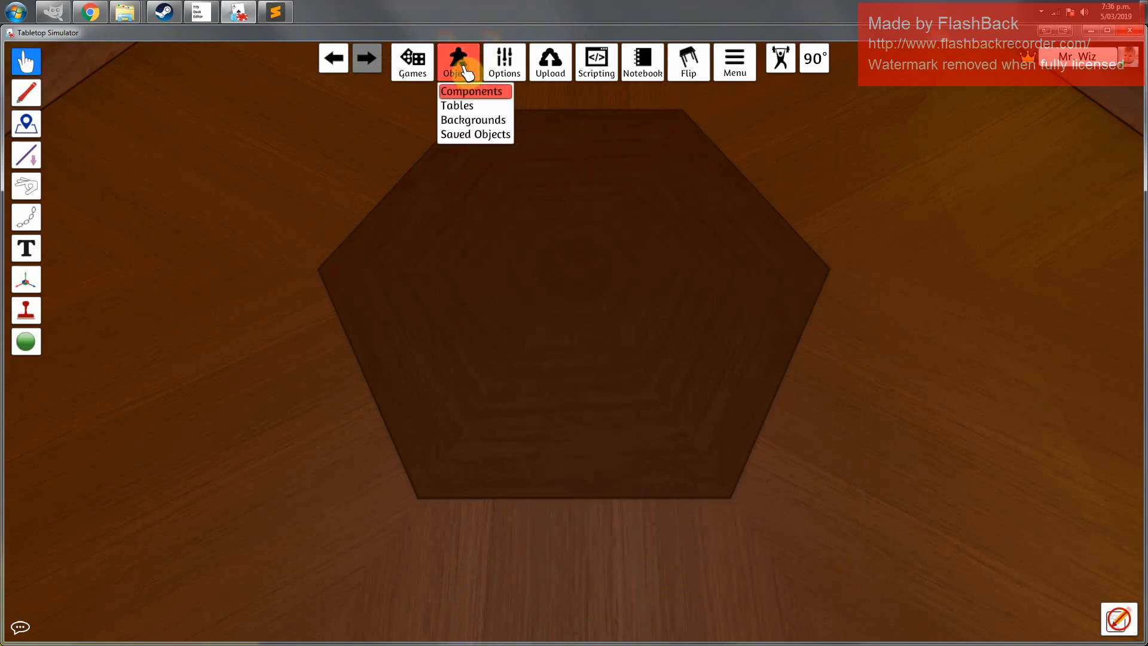
left_click(467, 74)
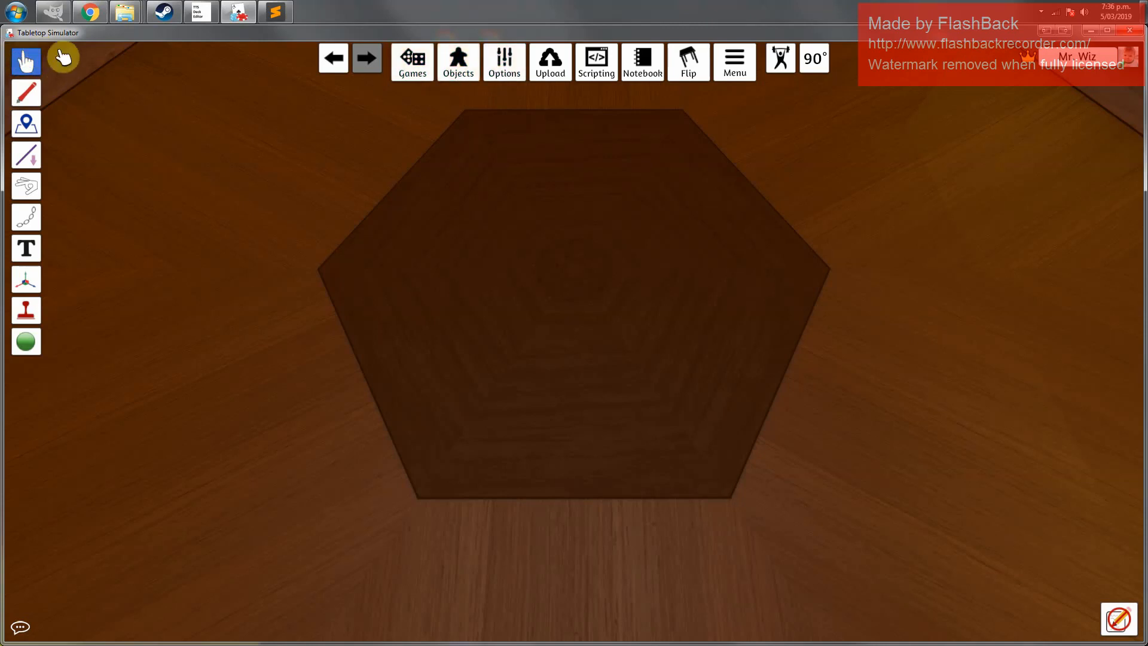
left_click(460, 67)
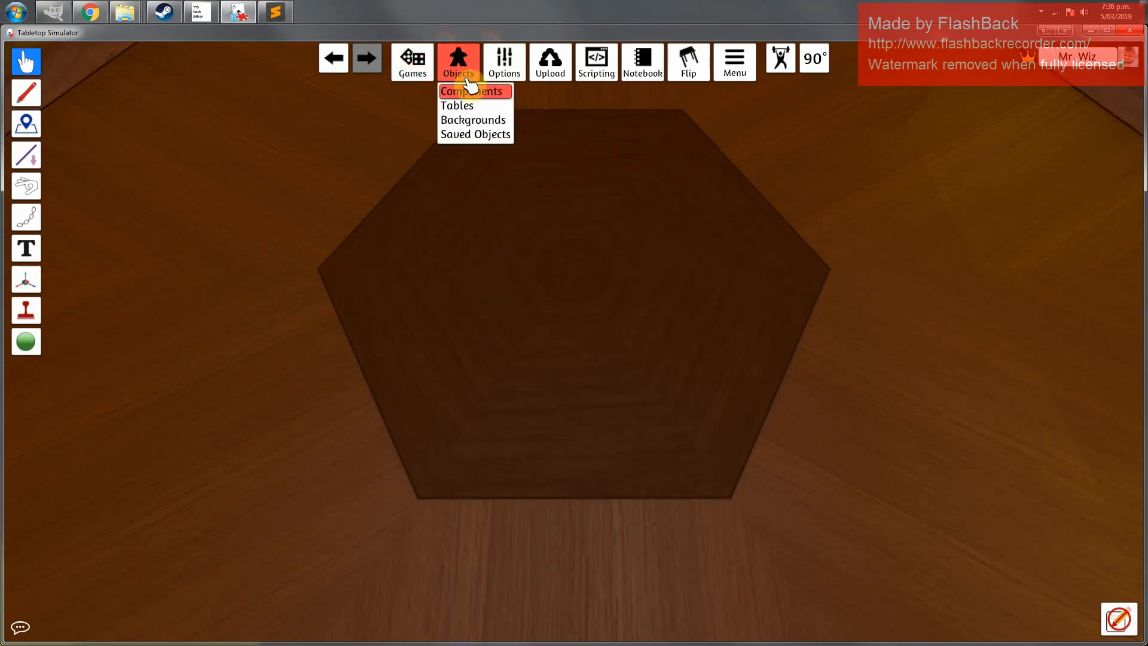
left_click(482, 138)
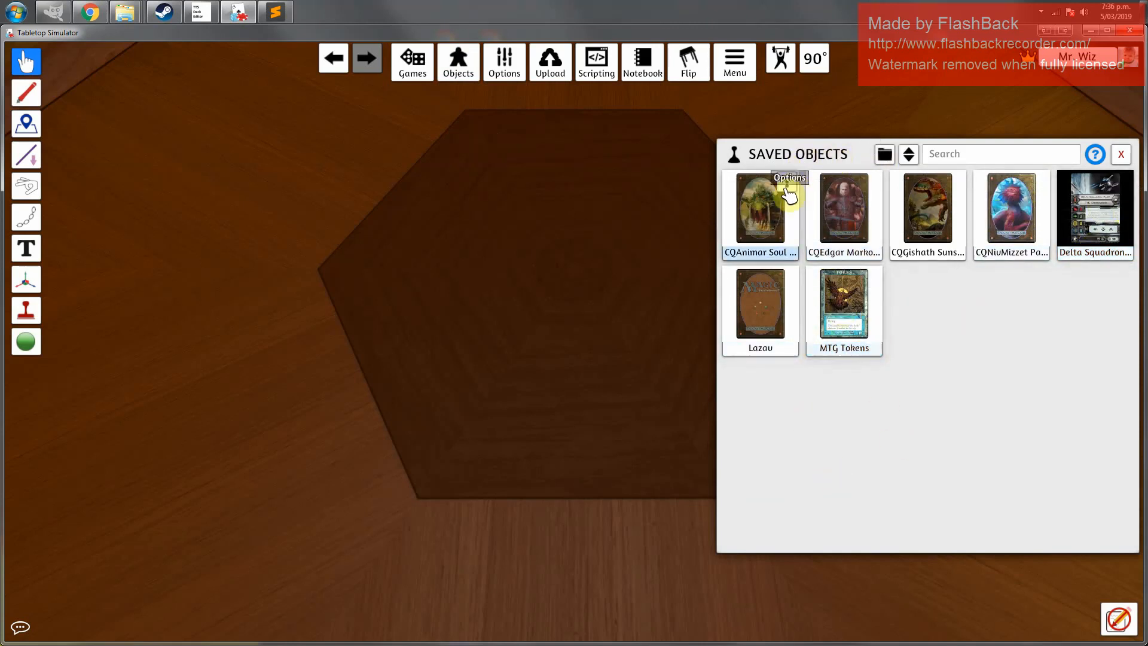
left_click(761, 311)
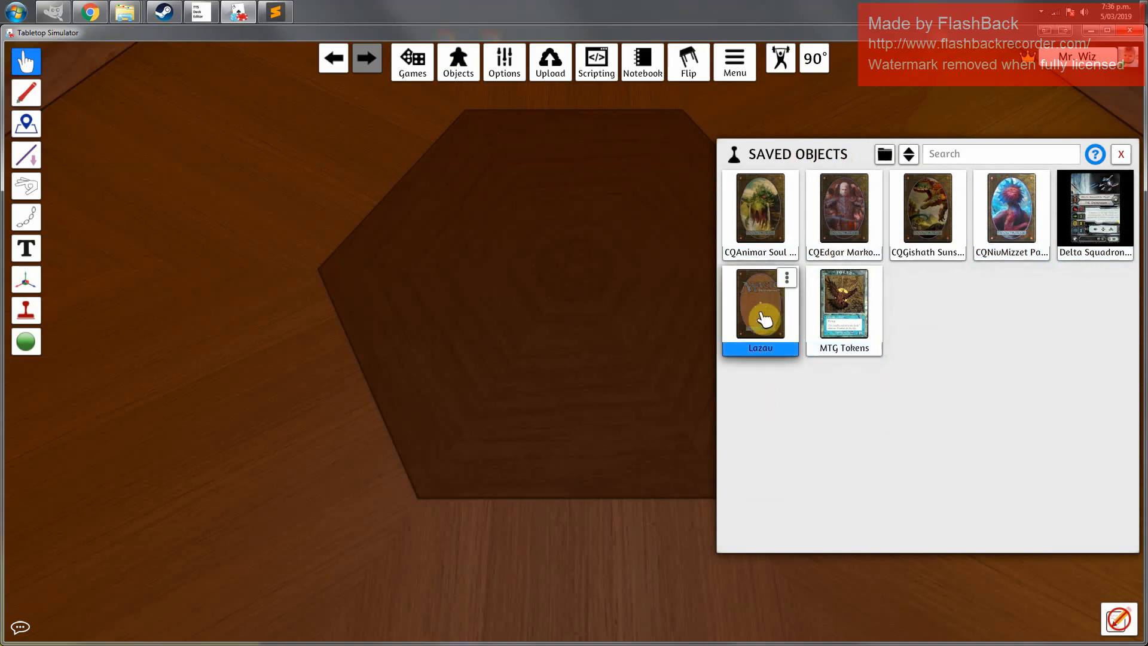
left_click_drag(761, 311, 289, 295)
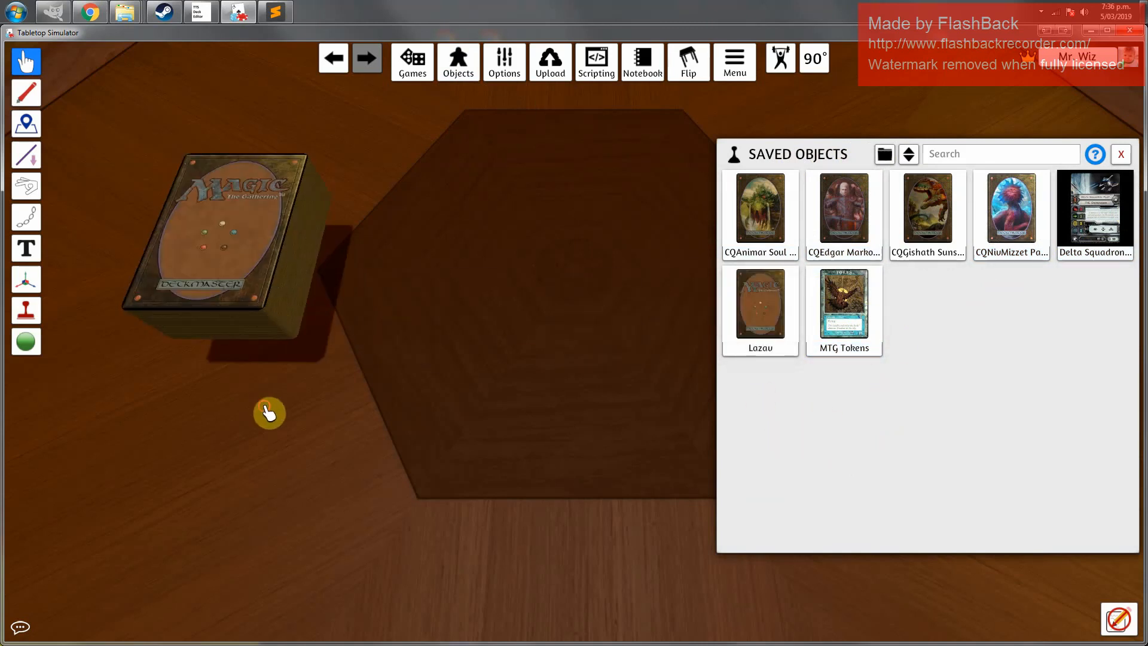
left_click(850, 213)
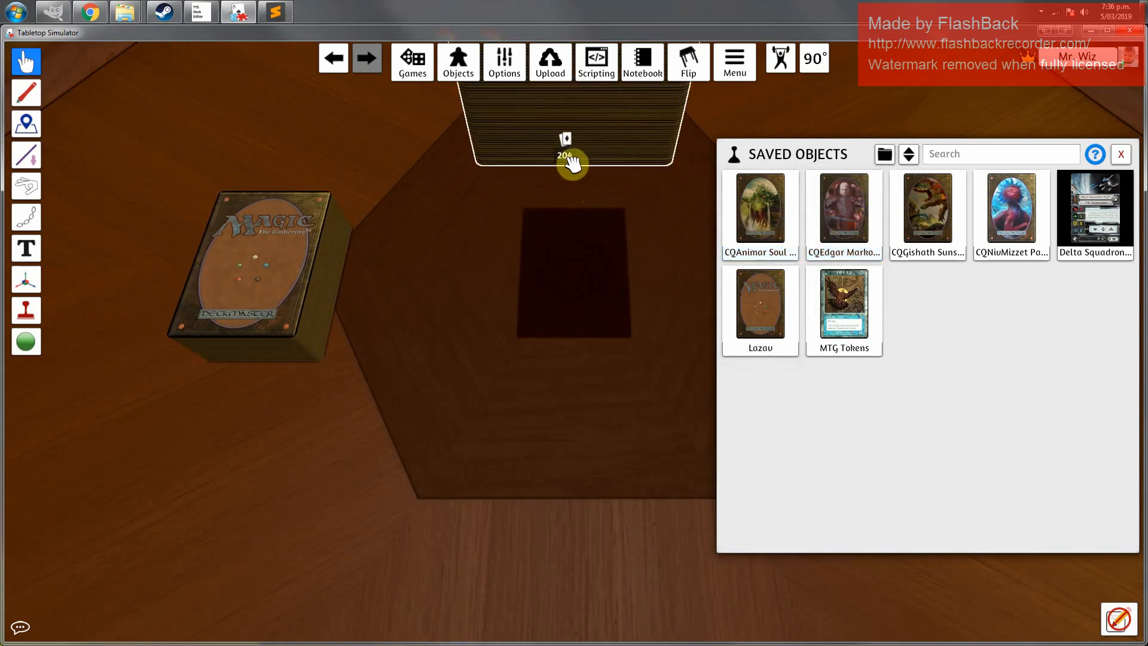
left_click_drag(536, 300, 505, 293)
right_click(505, 293)
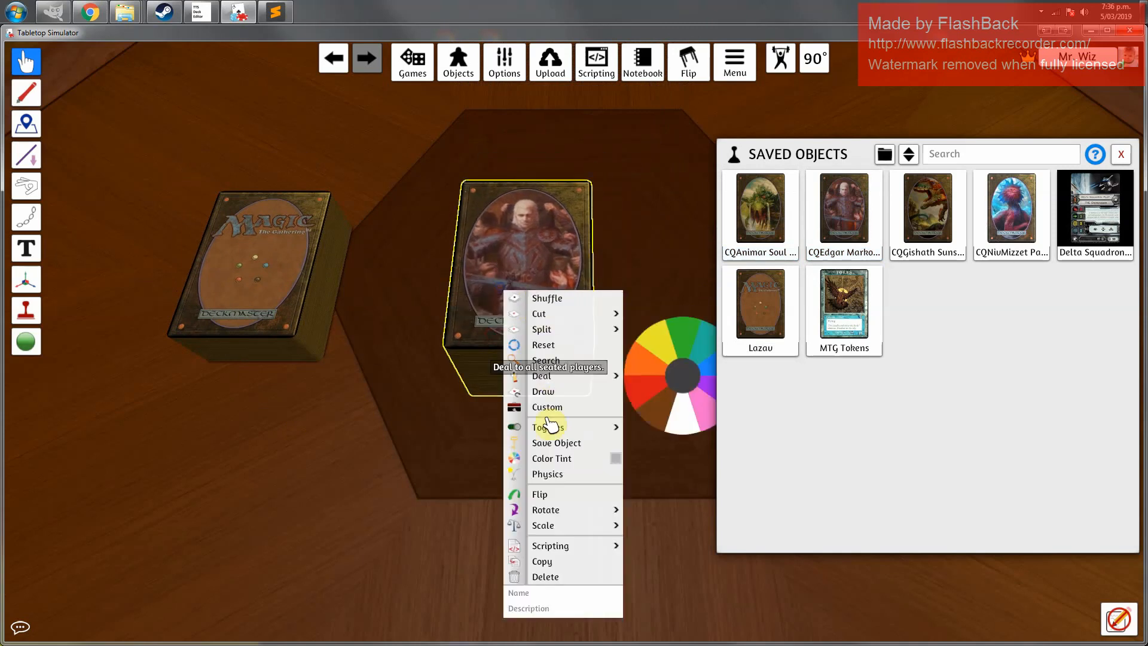
left_click(546, 581)
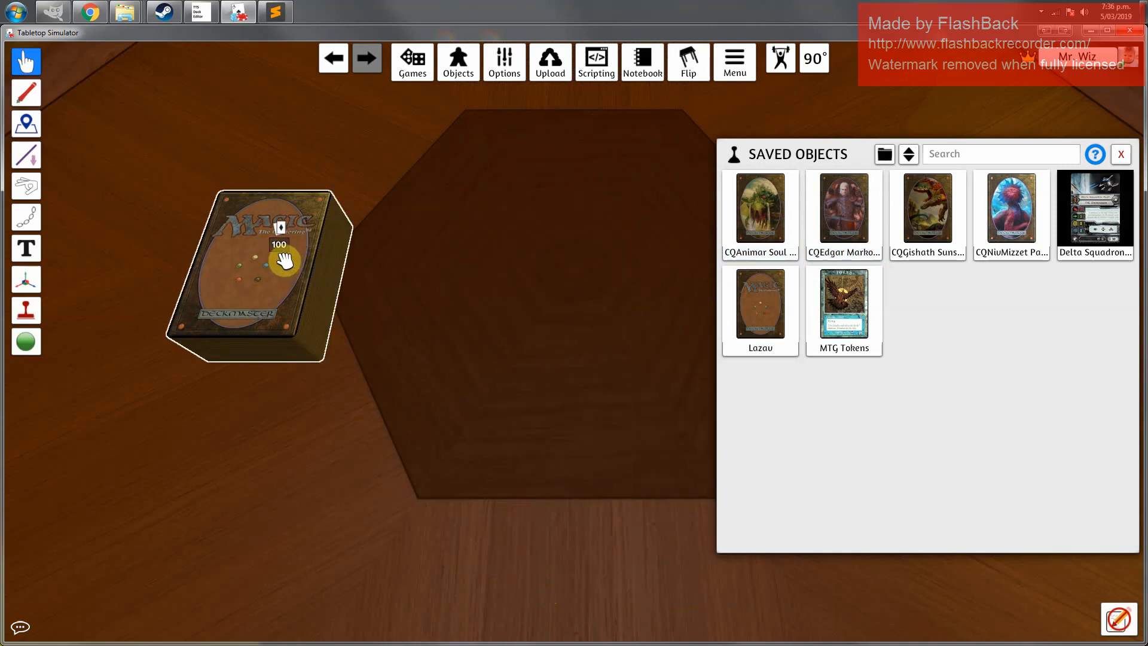
Pull the top card off the Lazav deck, flip it and the deck to check their faces, leaving the card face down
left_click_drag(285, 261, 513, 315)
key("f")
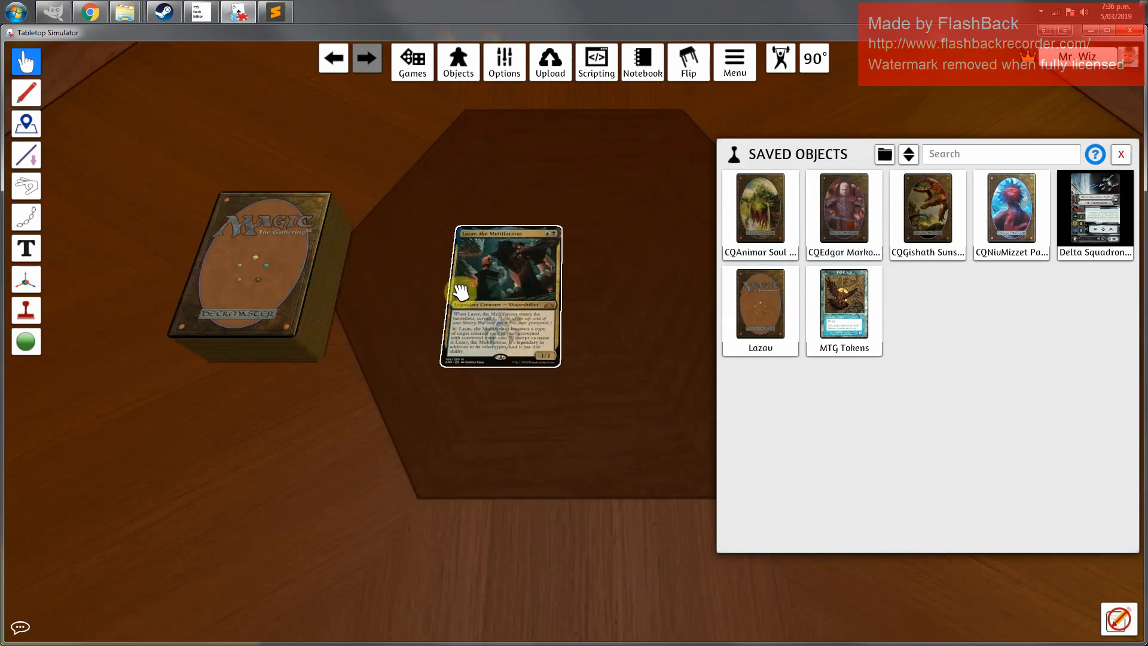
key("f")
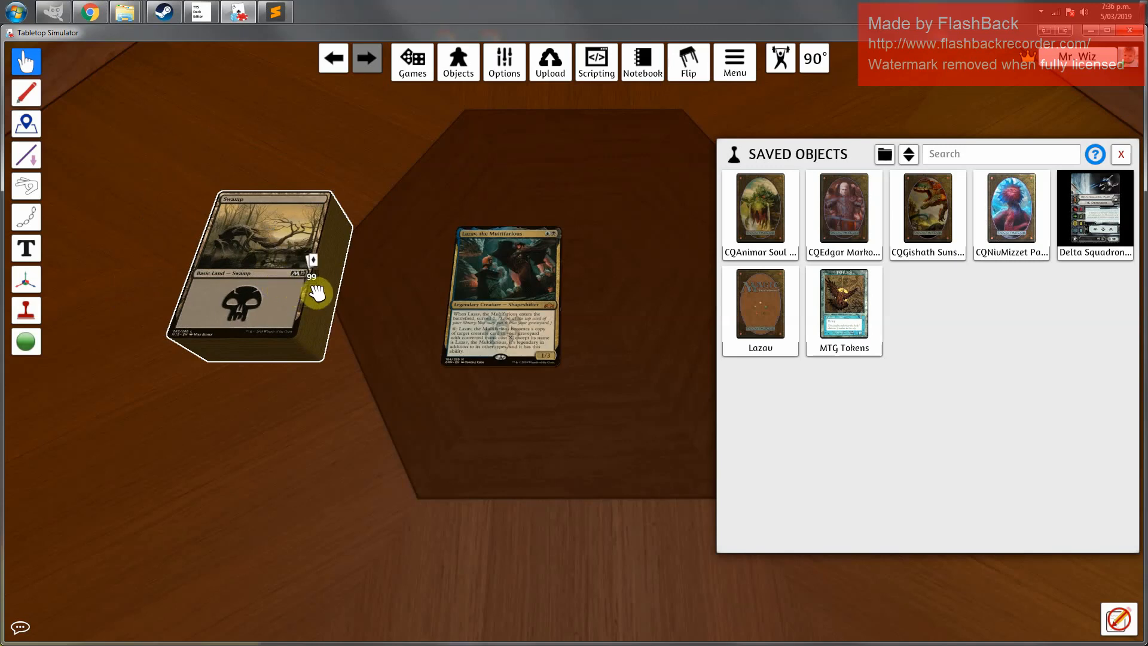
key("f")
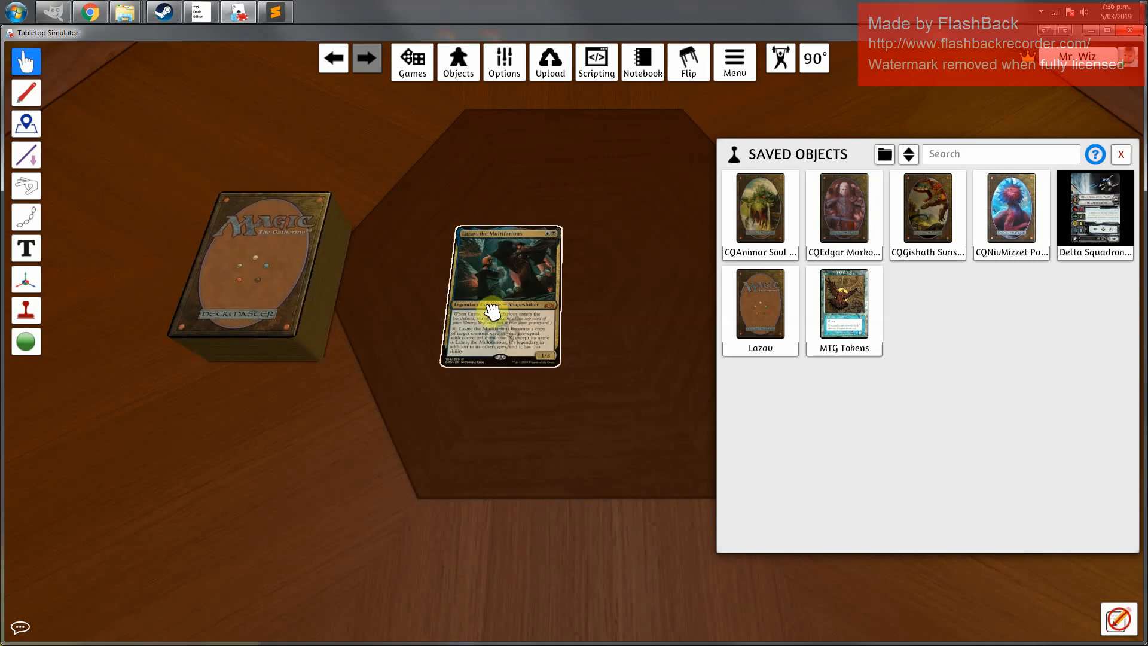
key("f")
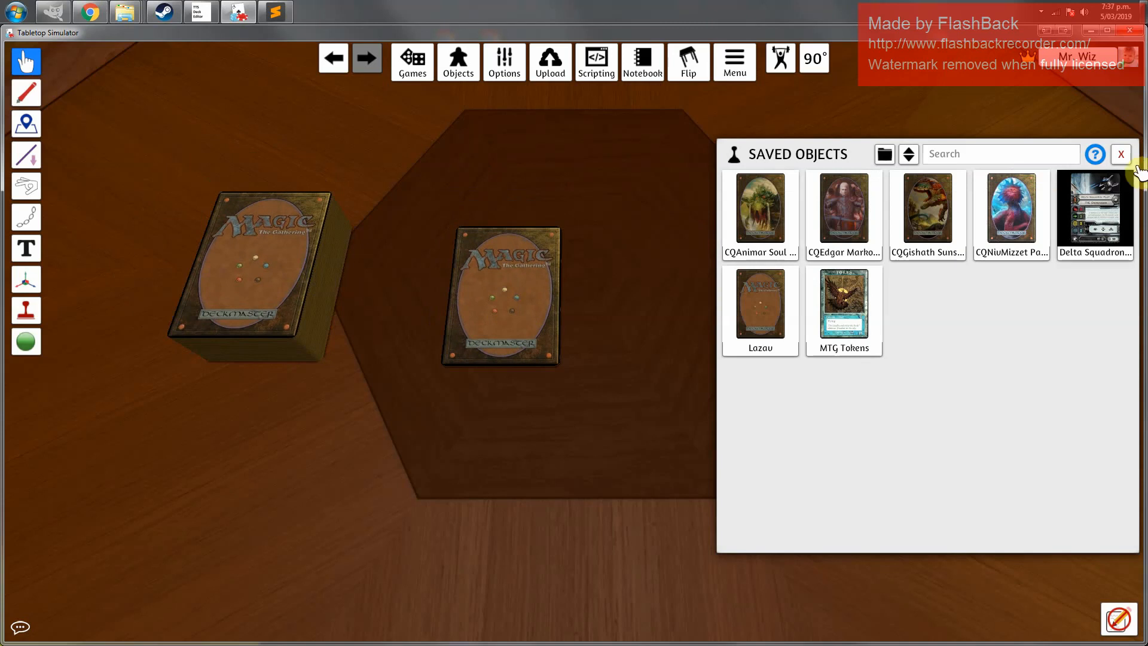
Close the Saved Objects browser, move the Lazav card to the table centre, and flip it face up
left_click(1122, 154)
mouse_move(521, 307)
left_mouse_down()
mouse_move(305, 282)
mouse_move(305, 297)
mouse_move(515, 328)
left_mouse_up()
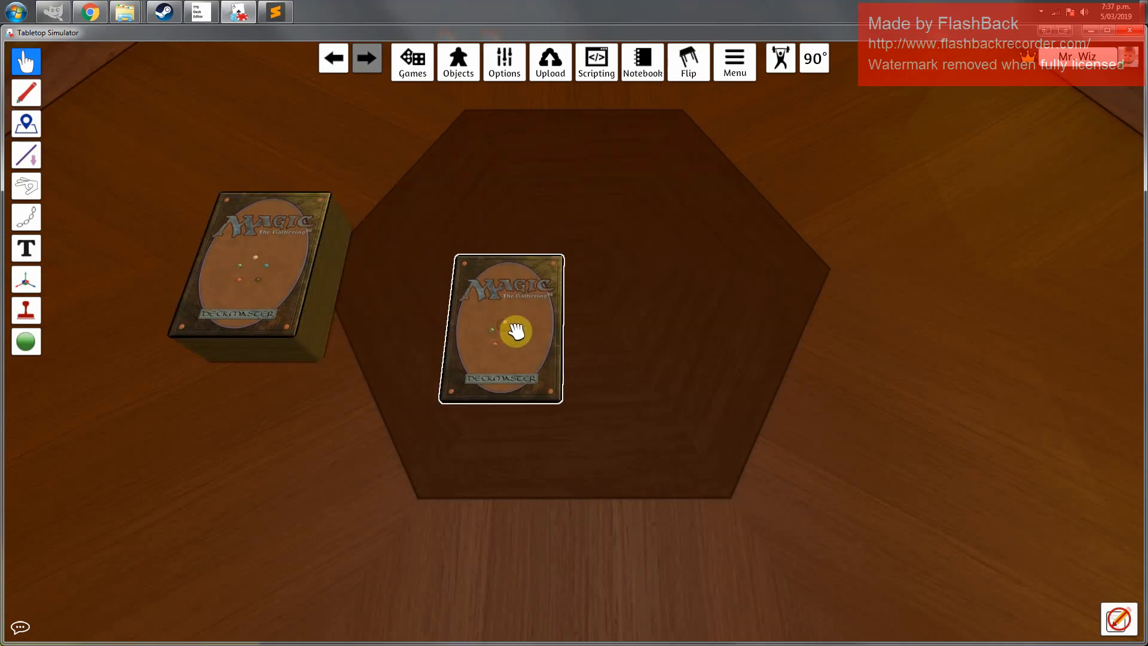
key("f")
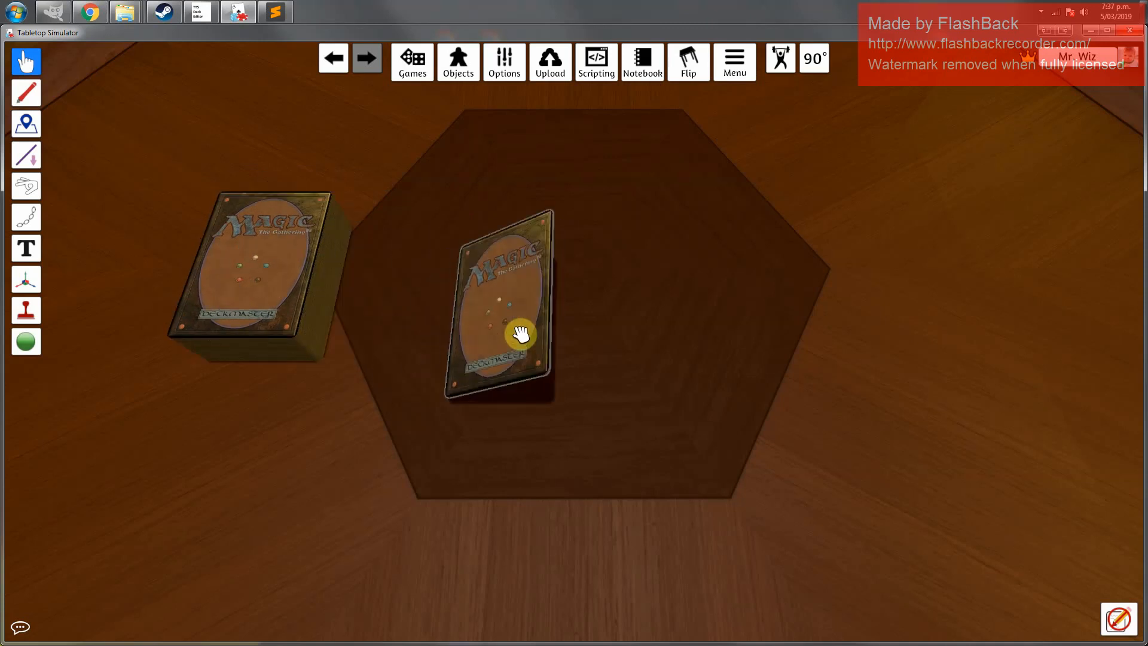
key("f")
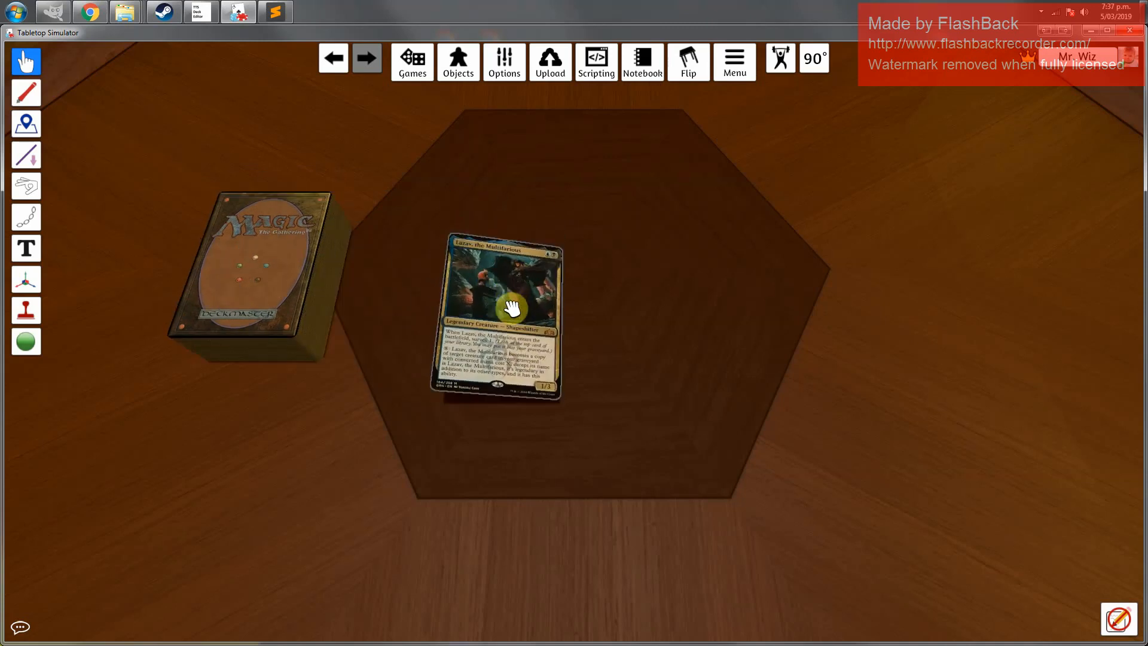